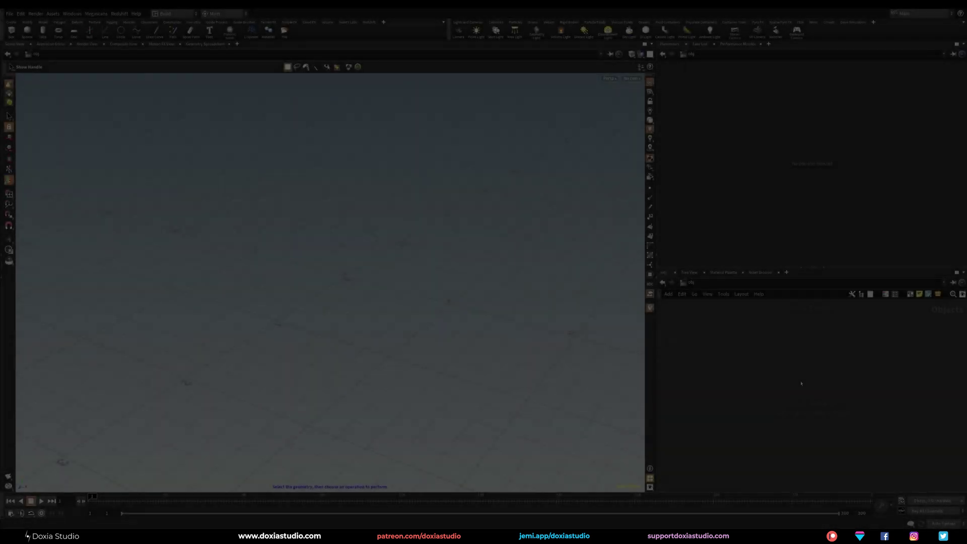
# Create a Geometry object in the scene network and rename it Hairs.
pyautogui.press('Tab')
pyautogui.write('geom')
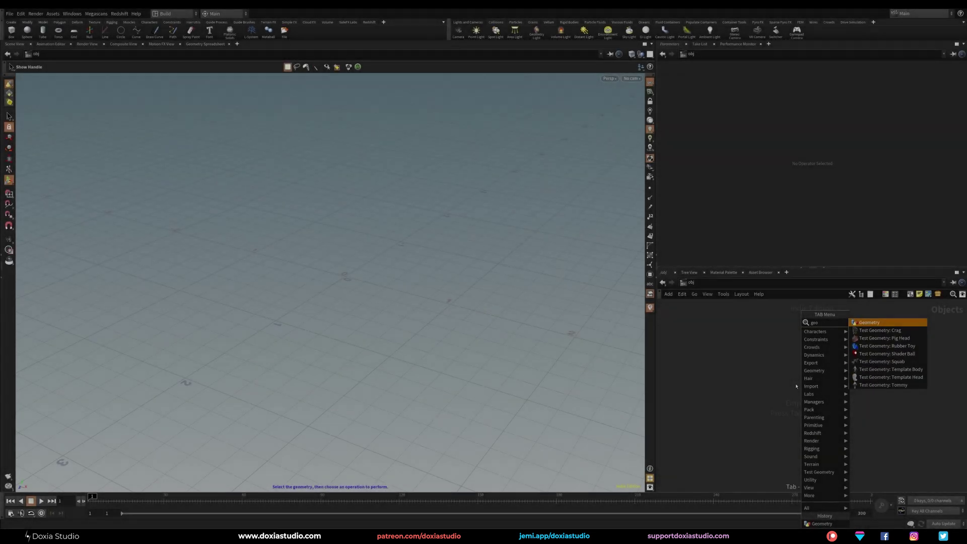
pyautogui.click(878, 323)
pyautogui.click(755, 349)
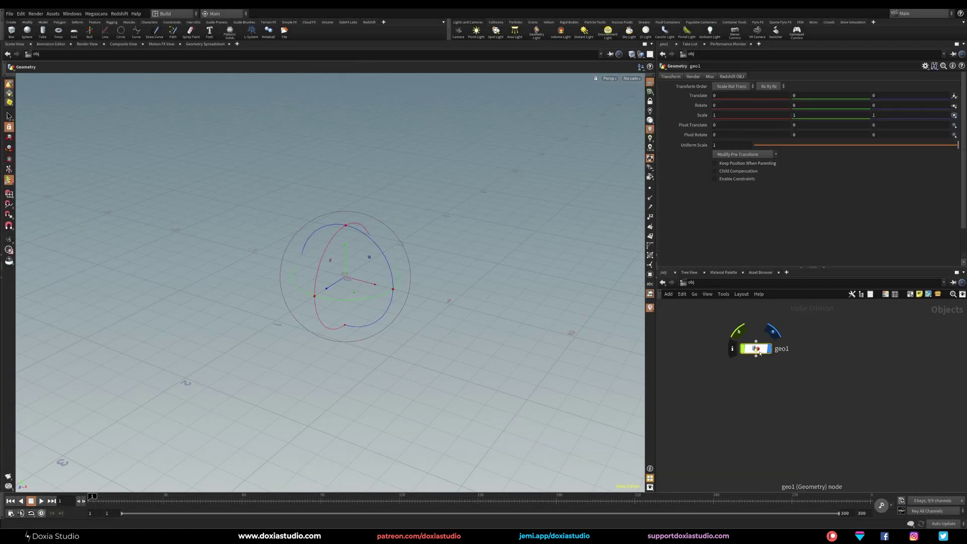
pyautogui.click(786, 348)
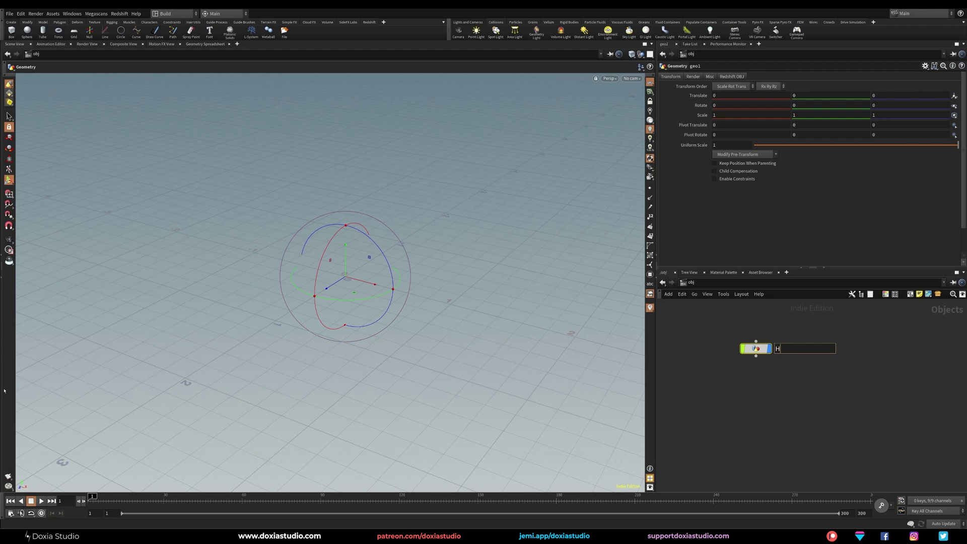
pyautogui.press('Return')
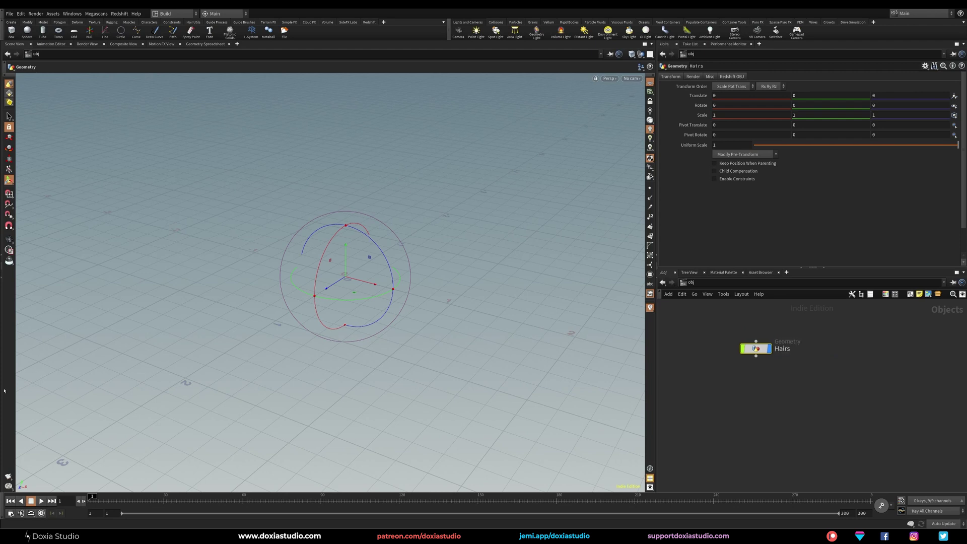
# Add a Grid node inside the Hairs geometry network.
pyautogui.doubleClick(757, 350)
pyautogui.press('Tab')
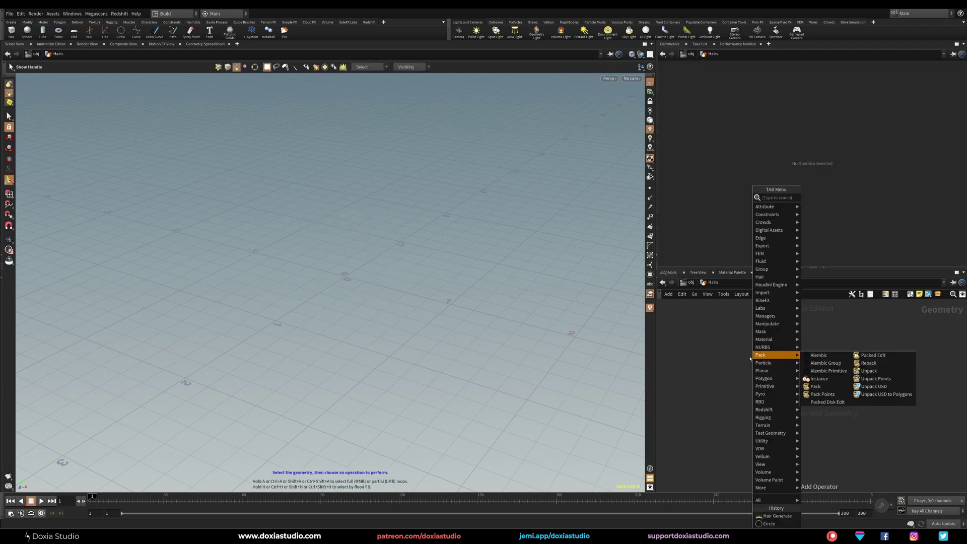
pyautogui.write('grid')
pyautogui.click(810, 198)
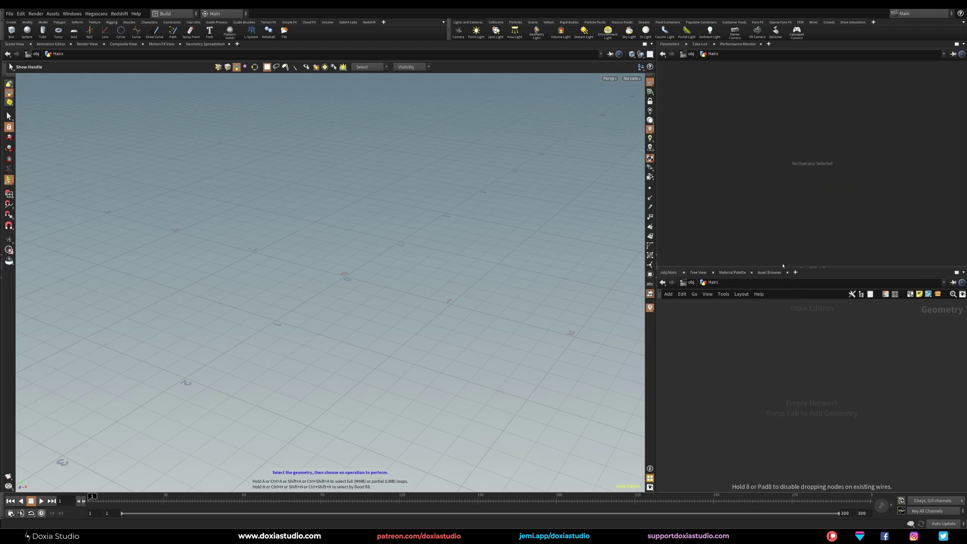
pyautogui.click(762, 352)
pyautogui.moveTo(762, 352); pyautogui.dragTo(757, 347)
pyautogui.keyDown('alt'); pyautogui.moveTo(552, 292); pyautogui.dragTo(252, 355, button='right'); pyautogui.keyUp('alt')
pyautogui.keyDown('alt'); pyautogui.moveTo(395, 322); pyautogui.dragTo(281, 337, button='middle'); pyautogui.keyUp('alt')
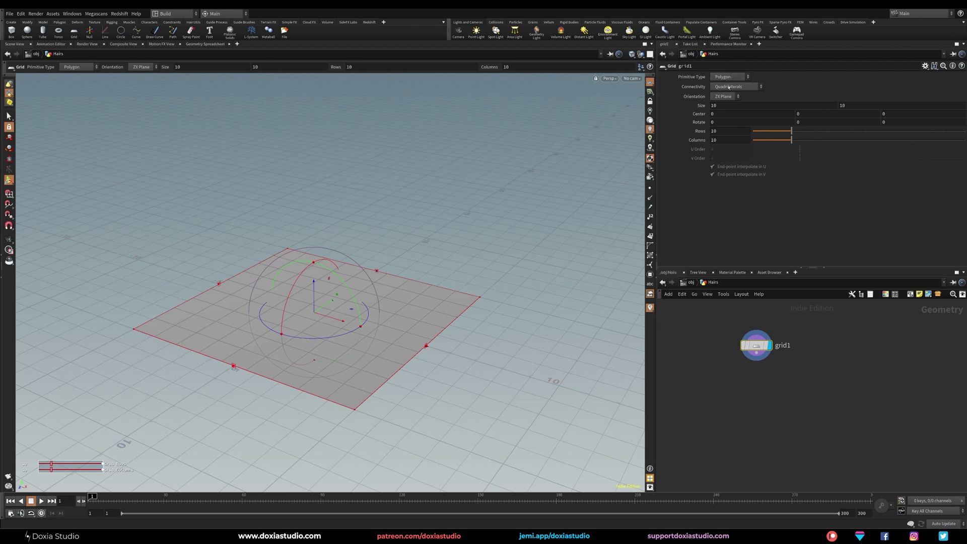
# Set the grid's orientation to YZ Plane so that it stands upright.
pyautogui.click(721, 97)
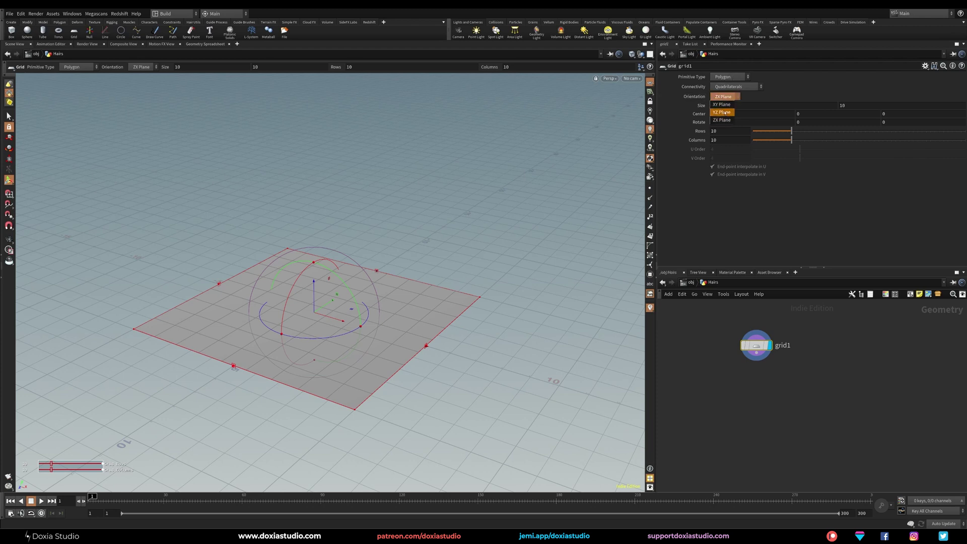
pyautogui.click(724, 111)
pyautogui.keyDown('alt'); pyautogui.moveTo(317, 297); pyautogui.dragTo(300, 335, button='right'); pyautogui.keyUp('alt')
pyautogui.moveTo(301, 335)
pyautogui.keyDown('alt'); pyautogui.mouseDown()
pyautogui.moveTo(276, 331)
pyautogui.moveTo(296, 329)
pyautogui.mouseUp(); pyautogui.keyUp('alt')
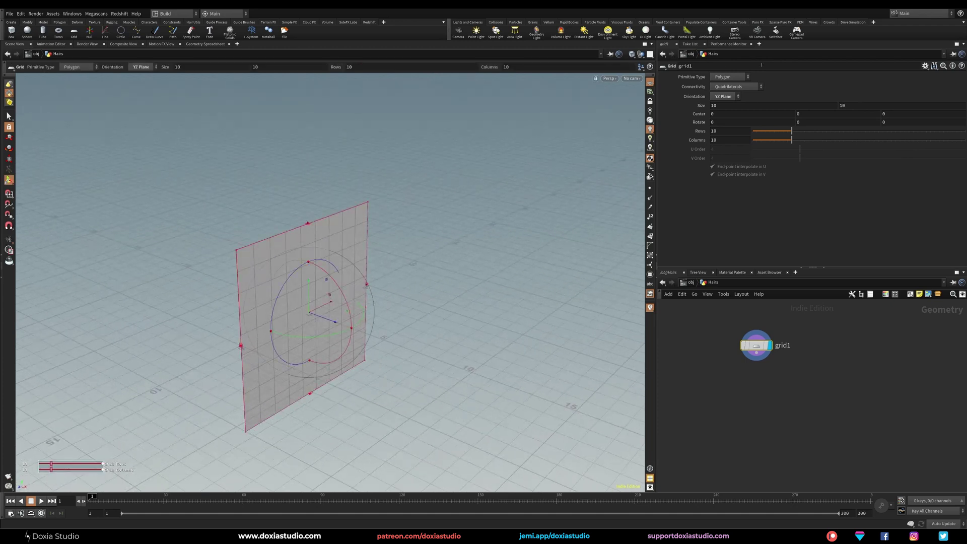
# Set the grid's size to 2 by 1.
pyautogui.click(734, 107)
pyautogui.write('2')
pyautogui.press('Tab')
pyautogui.write('1')
pyautogui.press('Return')
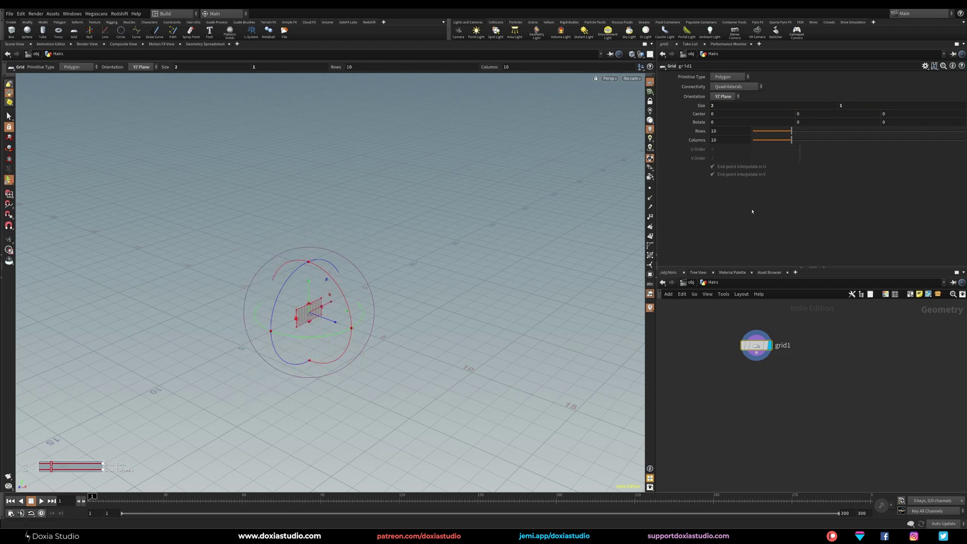
pyautogui.scroll(3, 342, 330)
pyautogui.keyDown('alt'); pyautogui.moveTo(342, 330); pyautogui.dragTo(373, 322); pyautogui.keyUp('alt')
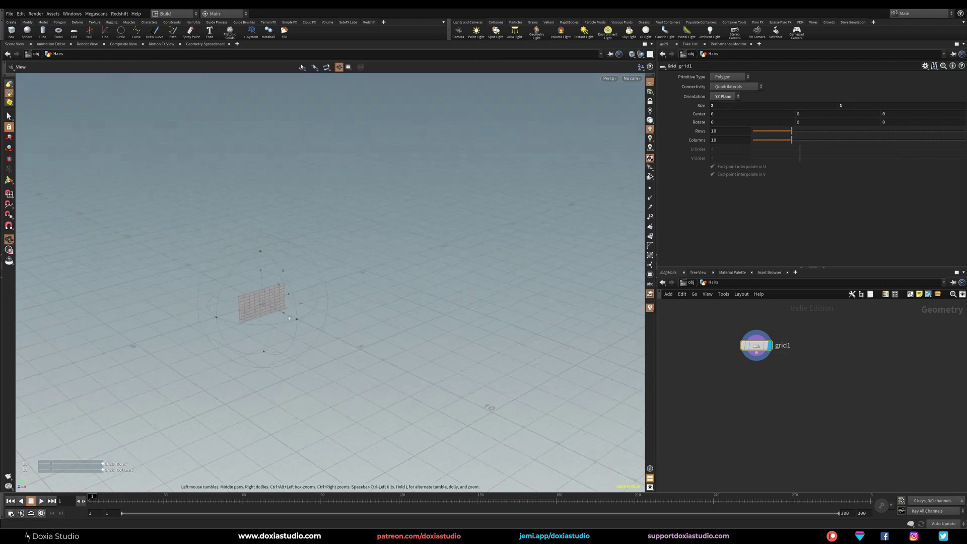
# Raise the grid by setting its center Y value to 1.
pyautogui.doubleClick(796, 113)
pyautogui.write('1')
pyautogui.press('Return')
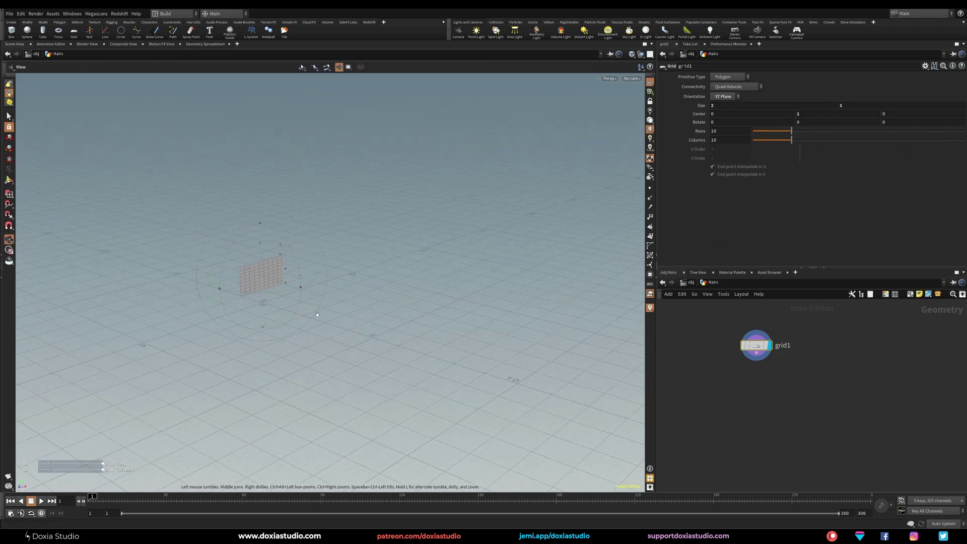
# Move the grid in the viewport along the negative X axis to about -5.2.
pyautogui.keyDown('alt'); pyautogui.moveTo(287, 321); pyautogui.dragTo(333, 323); pyautogui.keyUp('alt')
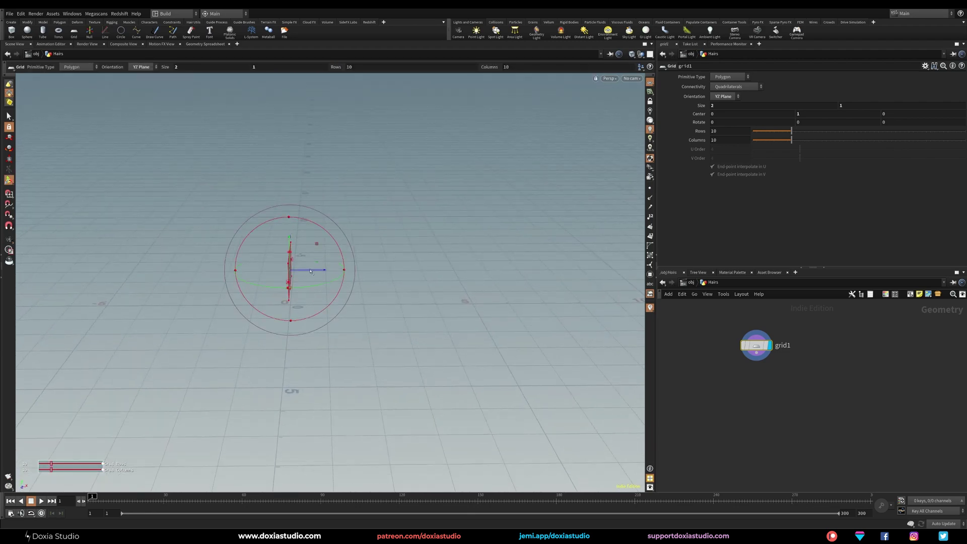
pyautogui.moveTo(310, 271); pyautogui.dragTo(115, 272)
pyautogui.keyDown('alt'); pyautogui.moveTo(122, 316); pyautogui.dragTo(150, 335, button='right'); pyautogui.keyUp('alt')
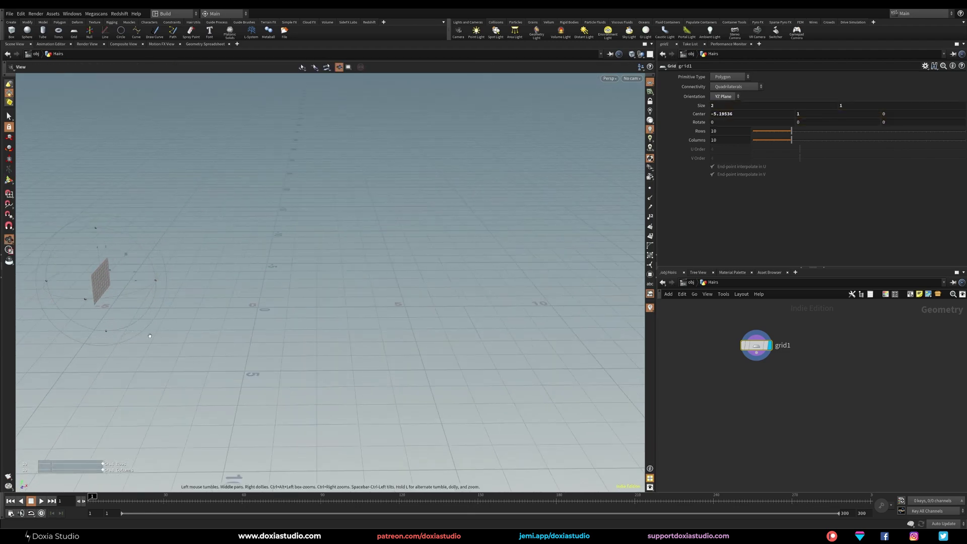
pyautogui.keyDown('alt'); pyautogui.moveTo(150, 336); pyautogui.dragTo(170, 334); pyautogui.keyUp('alt')
# Add a Hair Generate node fed by the grid's output and place it beneath the grid node.
pyautogui.click(756, 353)
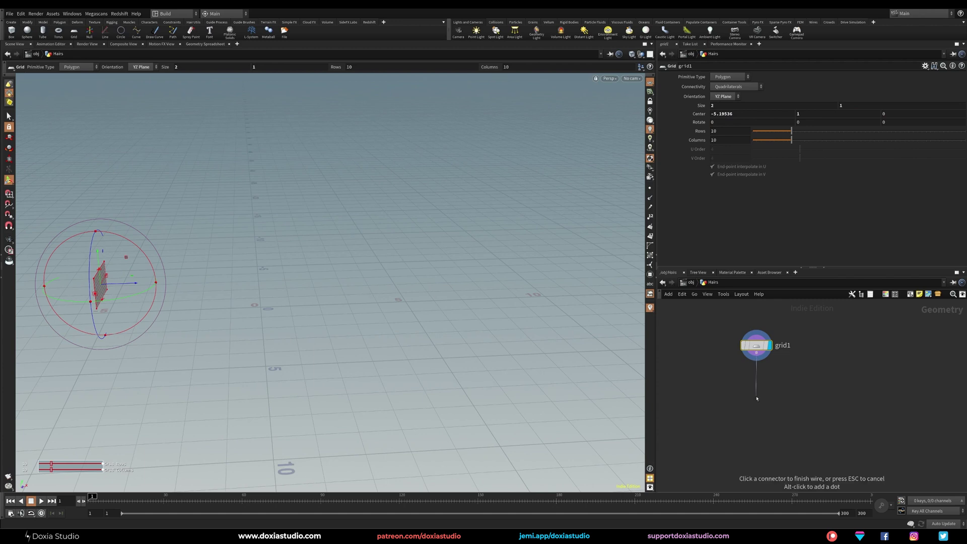
pyautogui.click(756, 398)
pyautogui.write('hair')
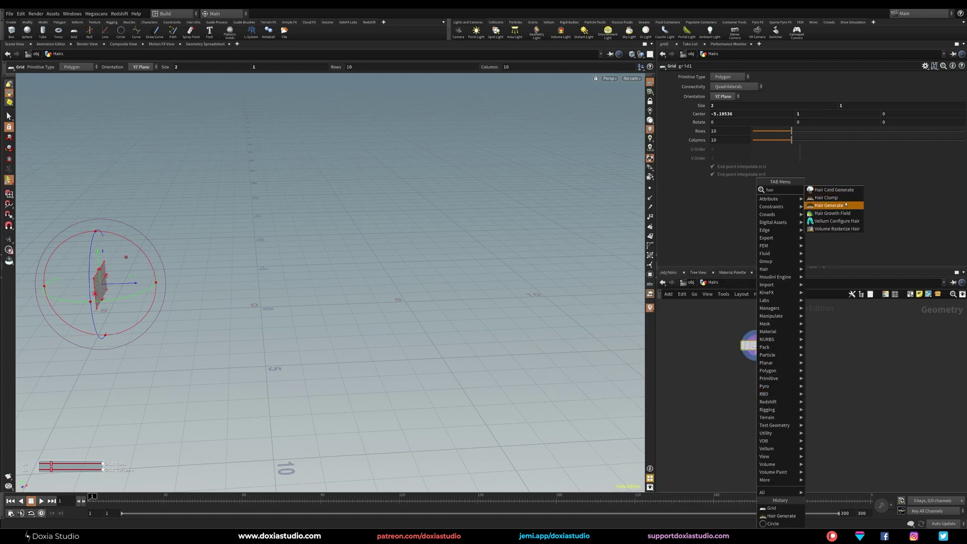
pyautogui.click(818, 205)
pyautogui.click(769, 397)
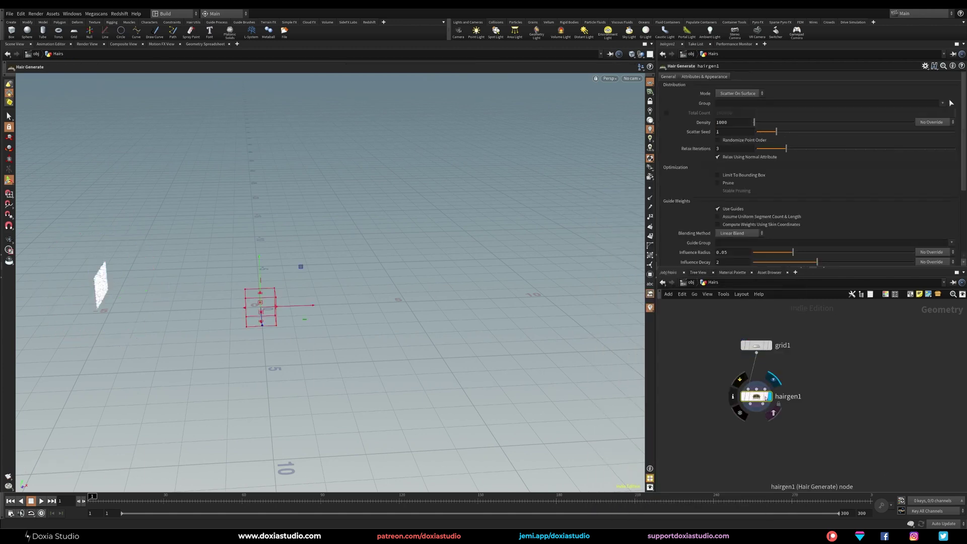
pyautogui.moveTo(758, 397); pyautogui.dragTo(755, 393)
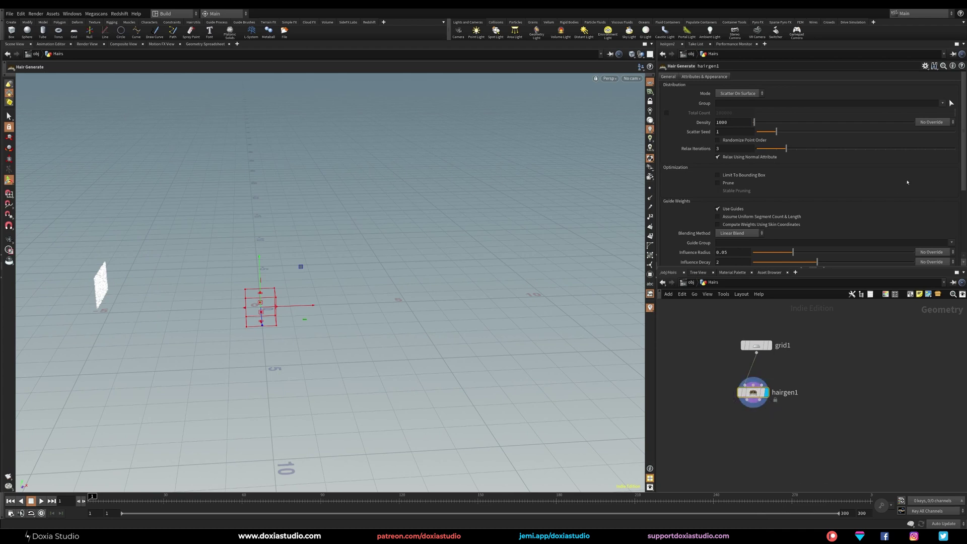
# Disable Use Guides on the Hair Generate node and set the unguided hair length to 10.
pyautogui.click(745, 209)
pyautogui.scroll(-5, 704, 260)
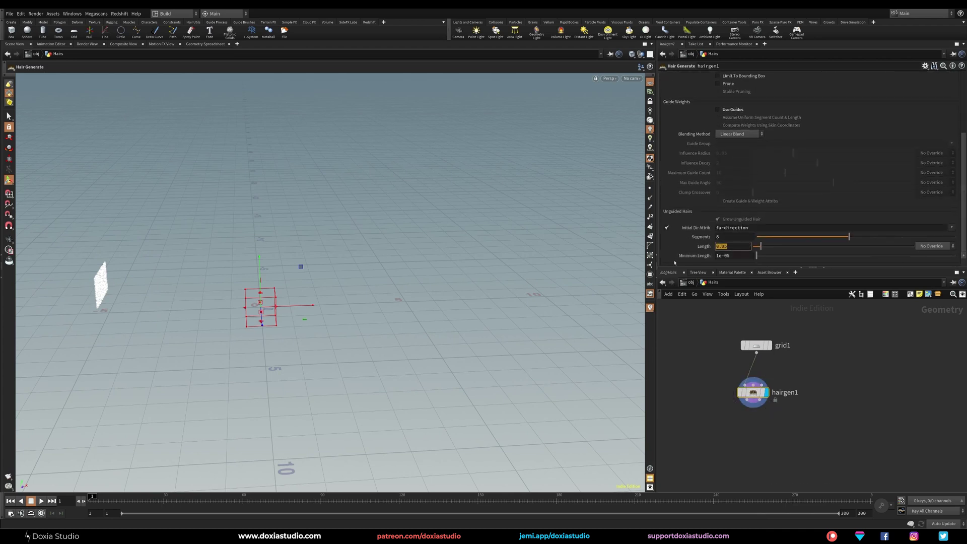
pyautogui.write('0')
pyautogui.press('Return')
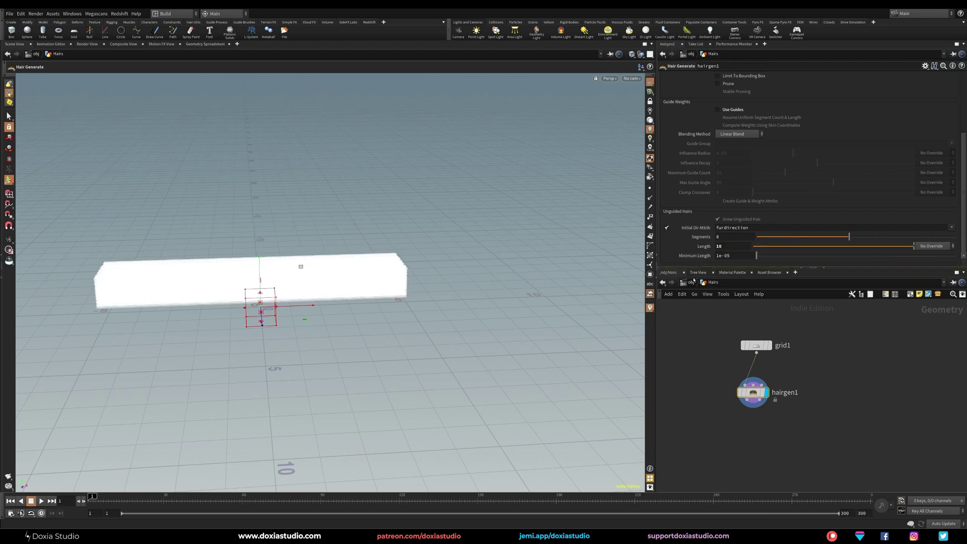
pyautogui.keyDown('alt'); pyautogui.moveTo(581, 289); pyautogui.dragTo(659, 316, button='right'); pyautogui.keyUp('alt')
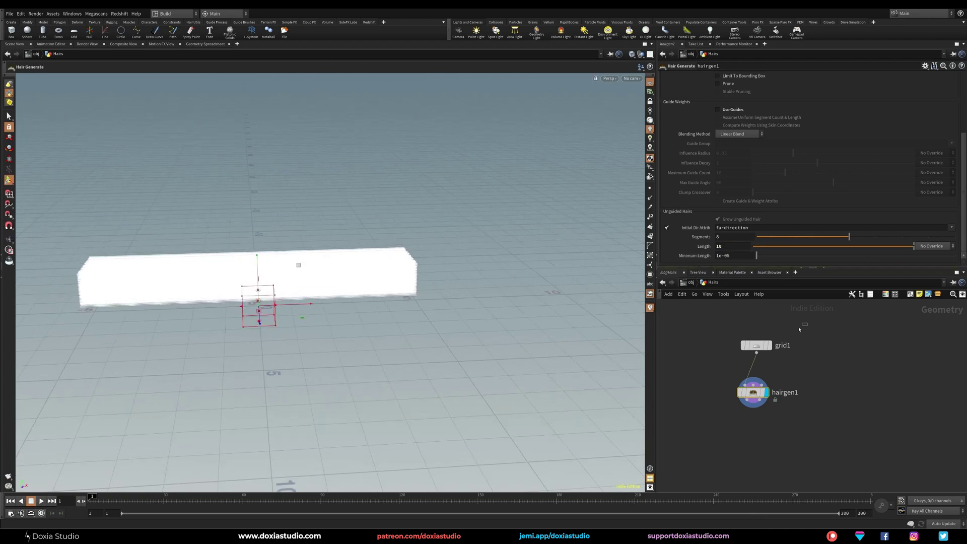
# Set the grid's center X value to -5.
pyautogui.click(756, 345)
pyautogui.click(736, 115)
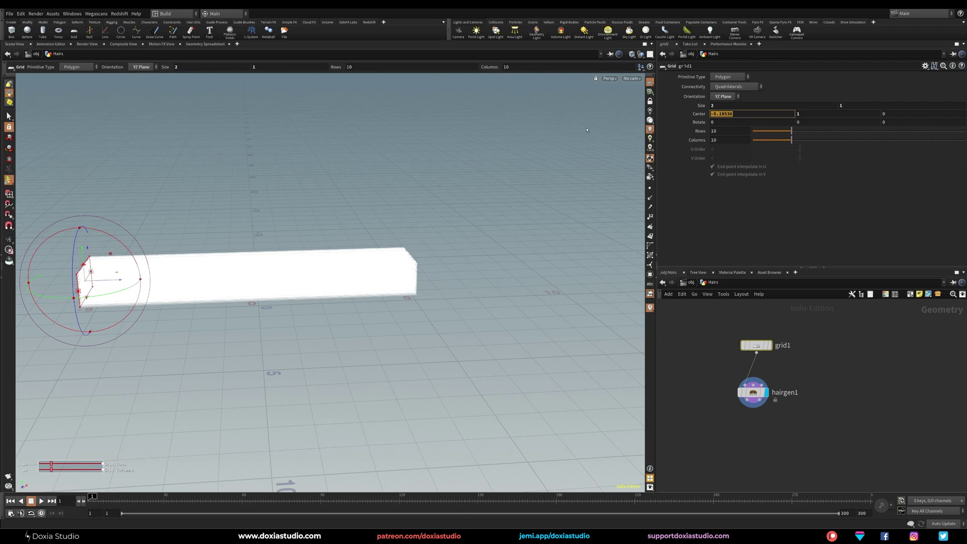
pyautogui.write('-5')
pyautogui.press('Return')
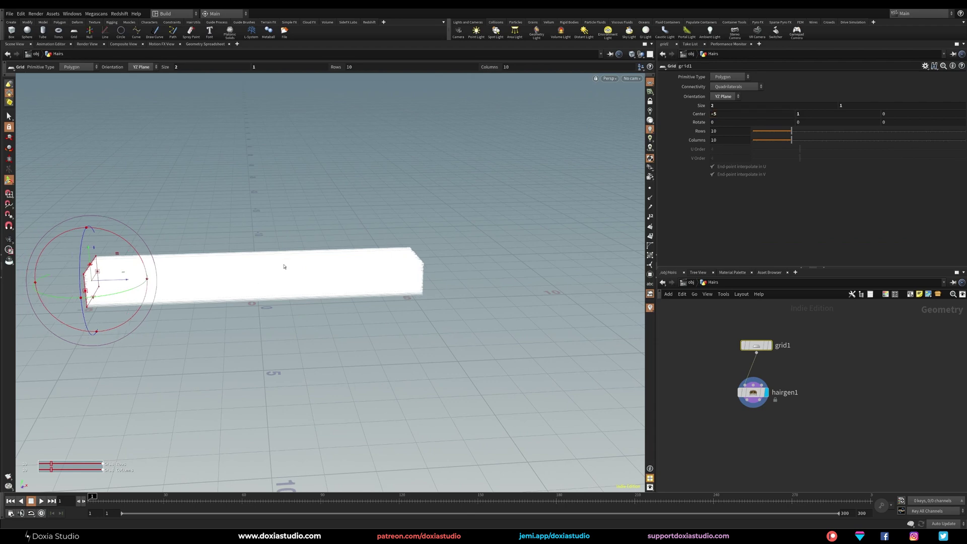
pyautogui.keyDown('alt'); pyautogui.moveTo(284, 267); pyautogui.dragTo(297, 322); pyautogui.keyUp('alt')
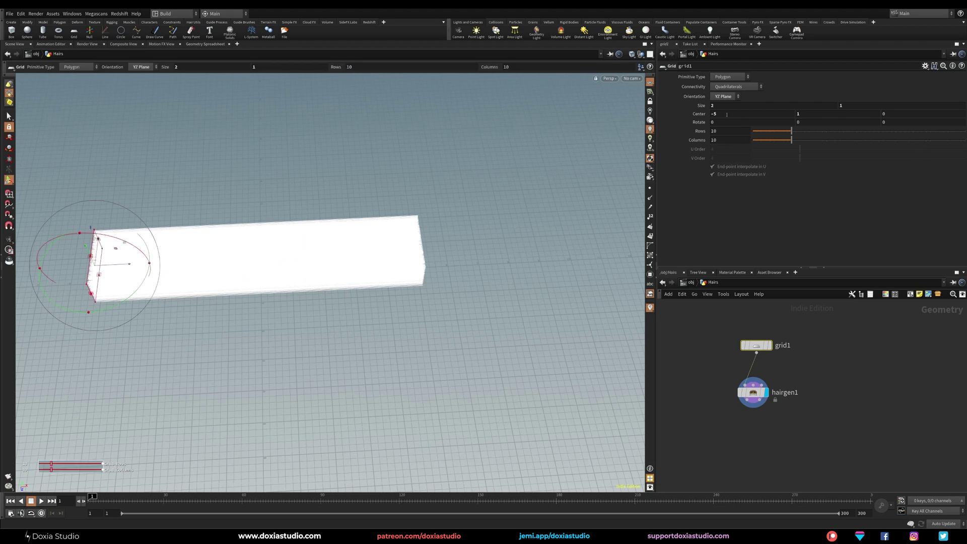
# Halve the unguided hair length and set the grid's center X value to -2.5.
pyautogui.click(753, 392)
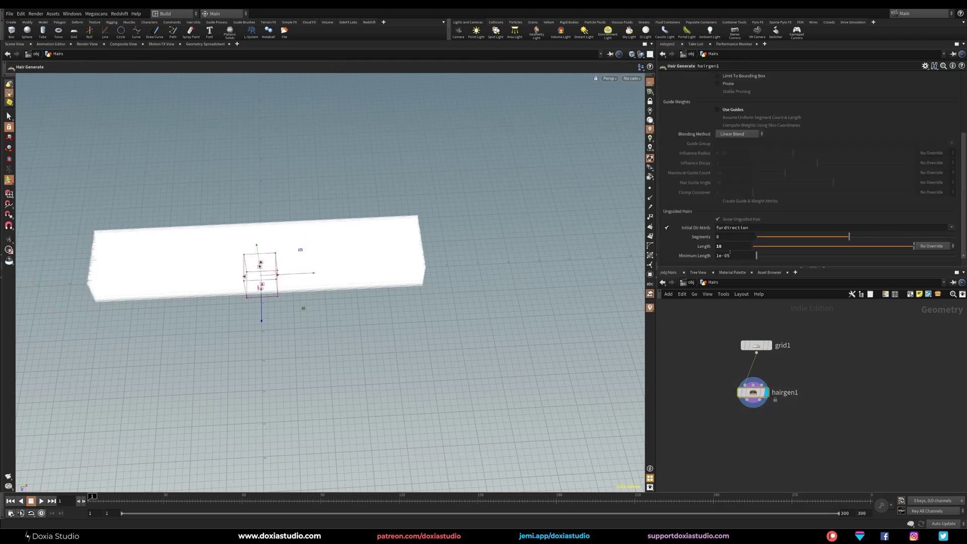
pyautogui.press('Return')
pyautogui.click(756, 345)
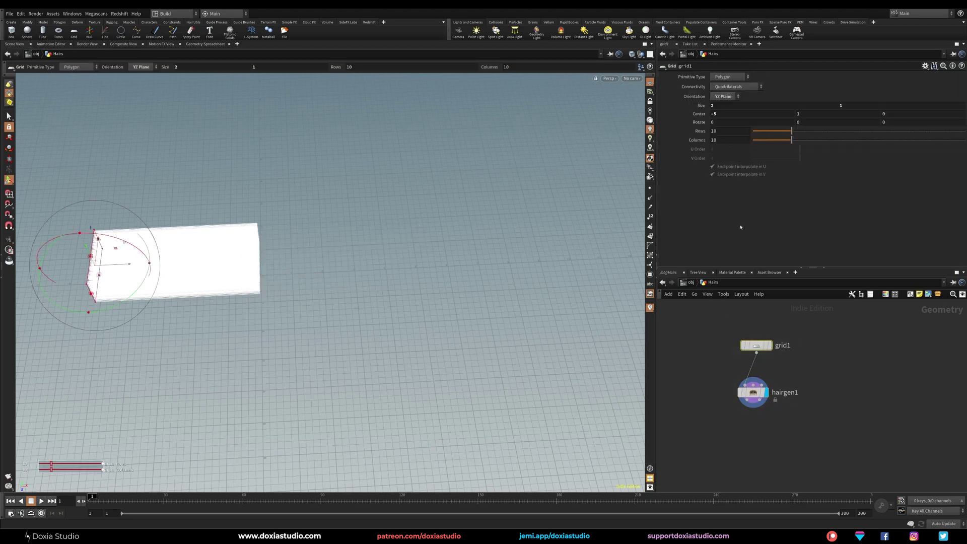
pyautogui.click(729, 113)
pyautogui.write('-2.5')
pyautogui.press('Return')
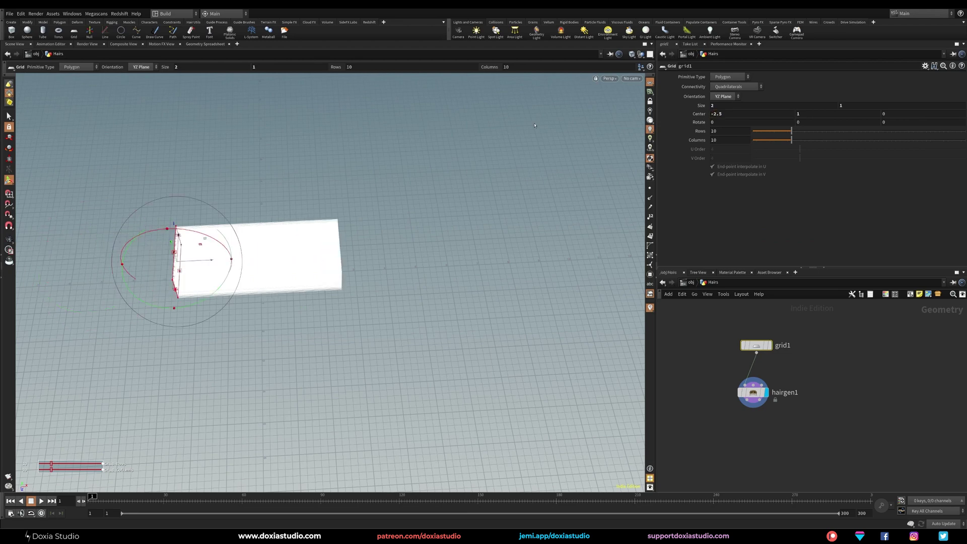
pyautogui.keyDown('alt'); pyautogui.moveTo(332, 323); pyautogui.dragTo(339, 280); pyautogui.keyUp('alt')
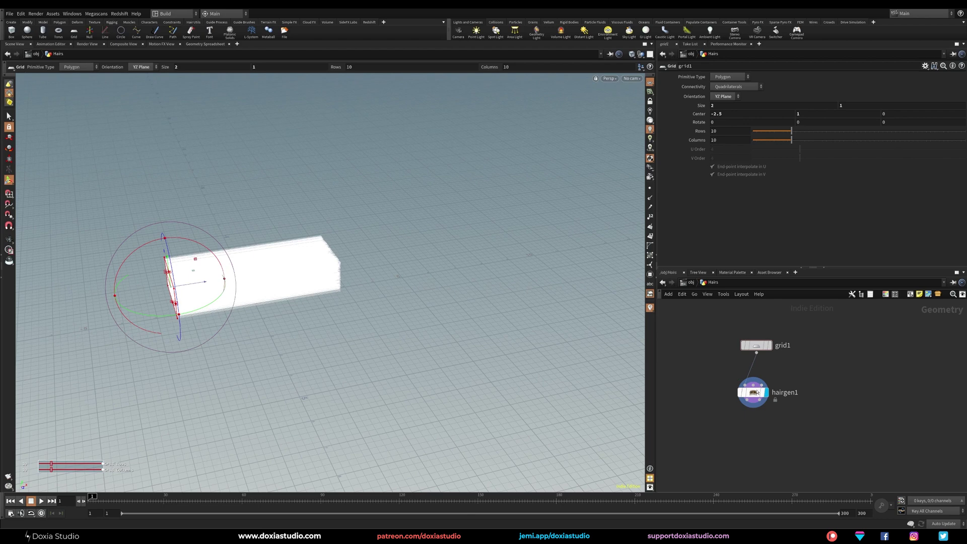
# Add a Null node connected to the Hair Generate node's hair curves output and rename it base_splines.
pyautogui.moveTo(757, 392); pyautogui.dragTo(760, 385)
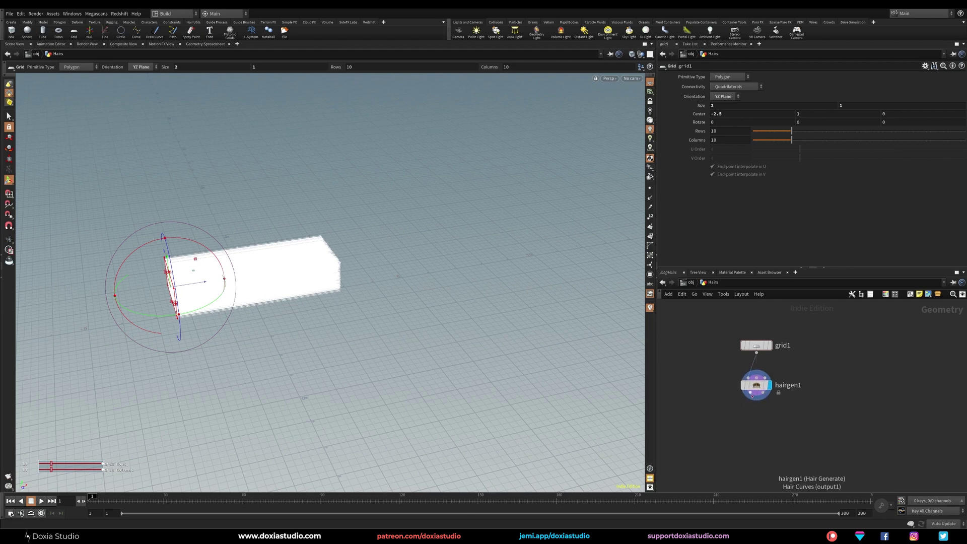
pyautogui.press('Tab')
pyautogui.write('null')
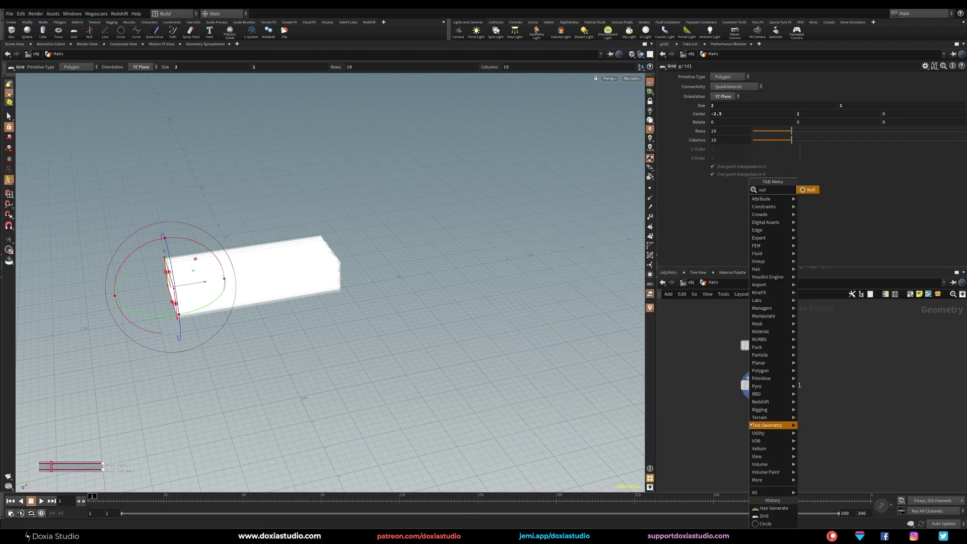
pyautogui.press('Return')
pyautogui.press('Return')
pyautogui.click(766, 411)
pyautogui.moveTo(750, 429); pyautogui.dragTo(774, 424)
pyautogui.click(785, 422)
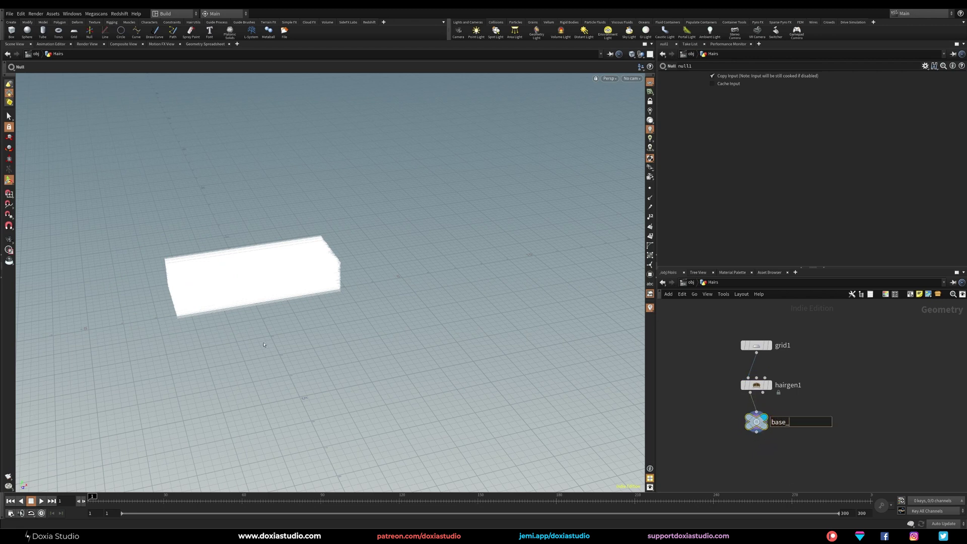
pyautogui.write('base_splines')
pyautogui.press('Return')
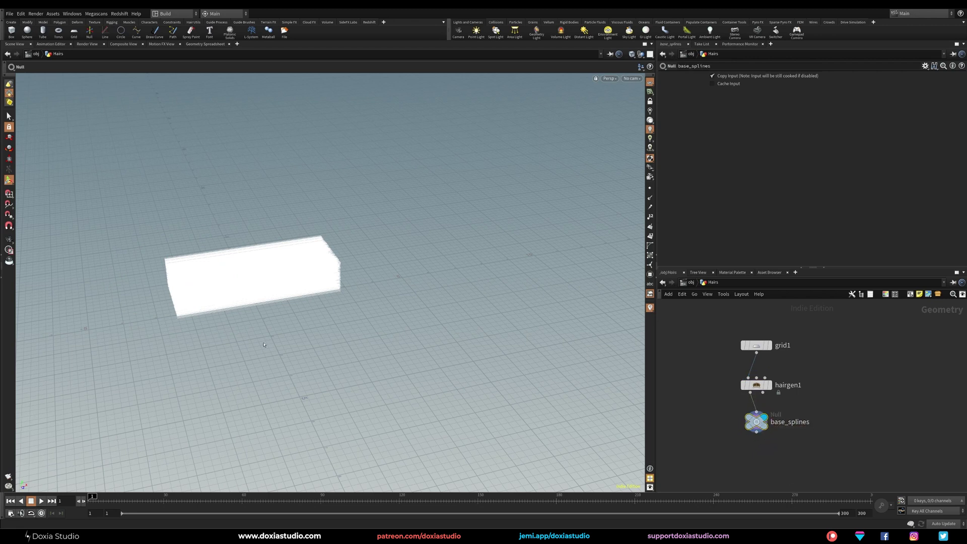
# Tidy the network by repositioning the Hair Generate and base_splines nodes beneath the grid node.
pyautogui.moveTo(755, 385); pyautogui.dragTo(756, 379)
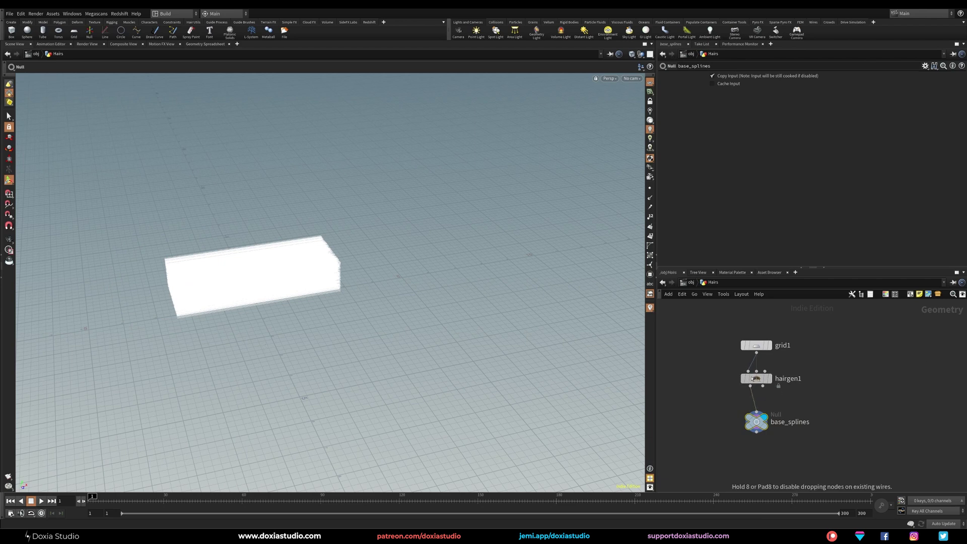
pyautogui.moveTo(756, 422); pyautogui.dragTo(757, 425)
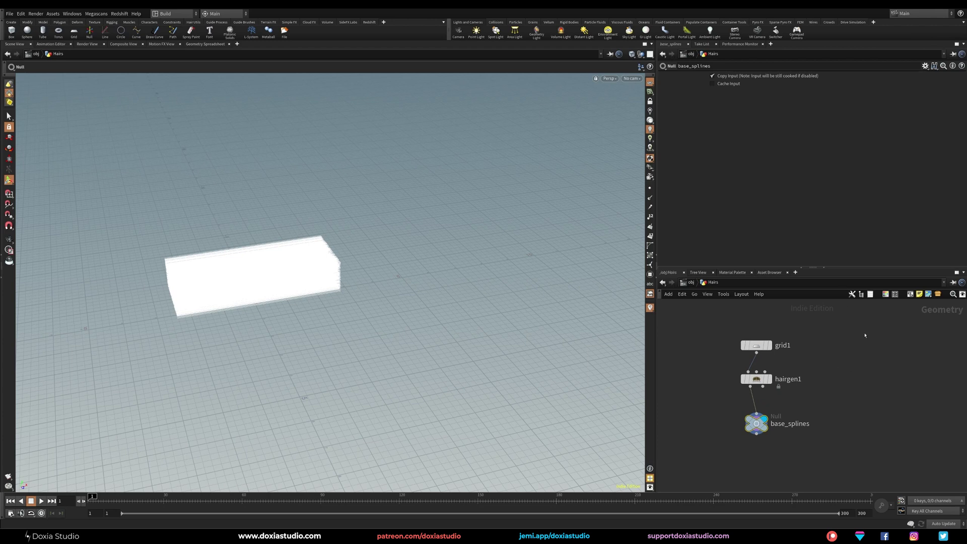
pyautogui.moveTo(859, 396); pyautogui.dragTo(861, 380, button='middle')
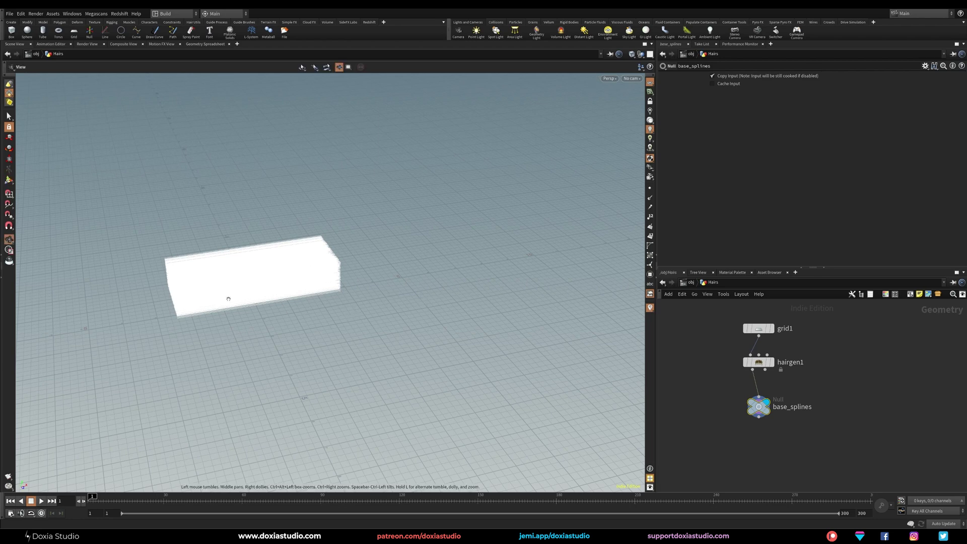
# Reduce the Hair Generate node's density to 50.
pyautogui.keyDown('alt'); pyautogui.moveTo(227, 298); pyautogui.dragTo(328, 272, button='right'); pyautogui.keyUp('alt')
pyautogui.keyDown('alt'); pyautogui.moveTo(328, 272); pyautogui.dragTo(271, 275); pyautogui.keyUp('alt')
pyautogui.keyDown('alt'); pyautogui.moveTo(271, 275); pyautogui.dragTo(292, 305, button='middle'); pyautogui.keyUp('alt')
pyautogui.keyDown('alt'); pyautogui.moveTo(282, 306); pyautogui.dragTo(377, 290, button='right'); pyautogui.keyUp('alt')
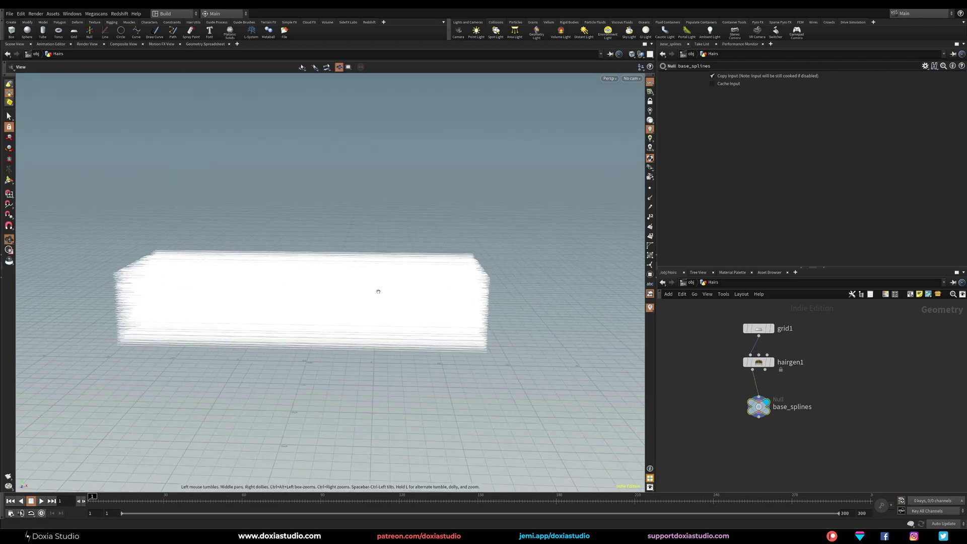
pyautogui.click(758, 362)
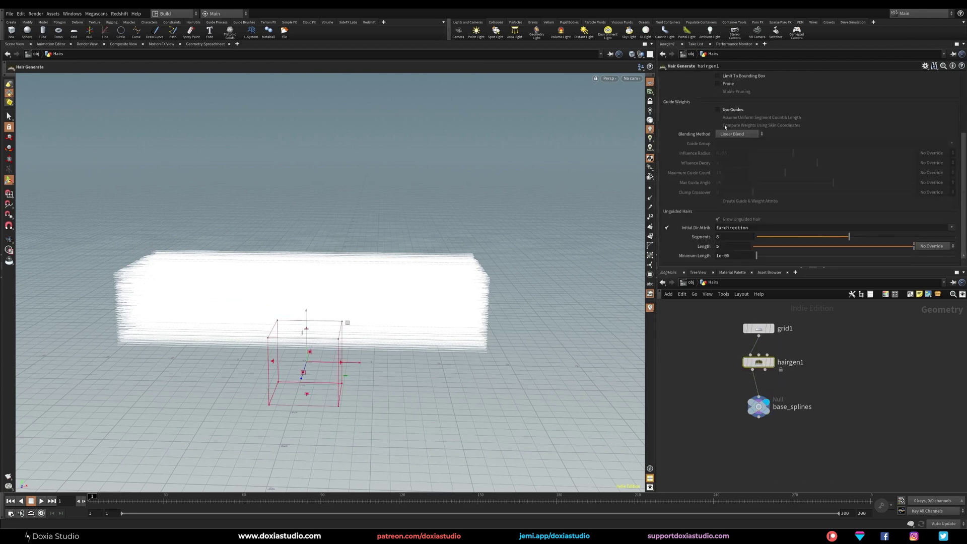
pyautogui.moveTo(966, 157); pyautogui.dragTo(962, 105)
pyautogui.moveTo(729, 107); pyautogui.dragTo(700, 115)
pyautogui.write('50')
pyautogui.press('Return')
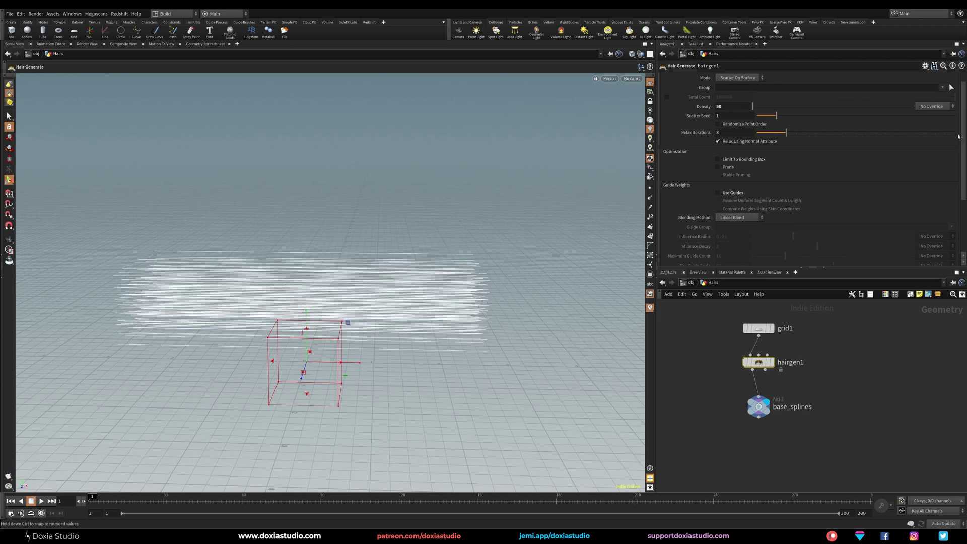
# Turn on point display in the viewport and examine the segment points along the hair curves.
pyautogui.moveTo(963, 140); pyautogui.dragTo(963, 196)
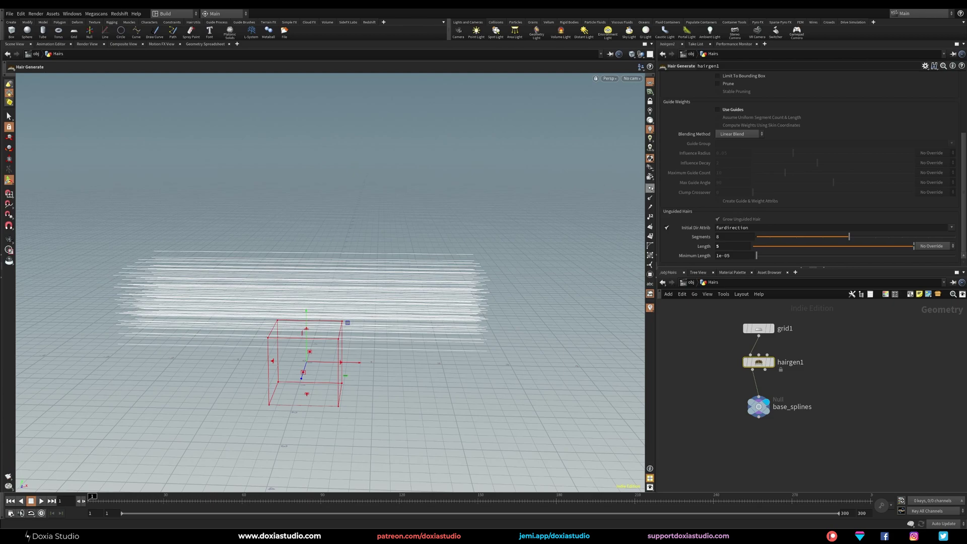
pyautogui.click(650, 188)
pyautogui.moveTo(297, 277)
pyautogui.keyDown('alt'); pyautogui.mouseDown()
pyautogui.moveTo(323, 279)
pyautogui.moveTo(247, 283)
pyautogui.moveTo(311, 290)
pyautogui.mouseUp(); pyautogui.keyUp('alt')
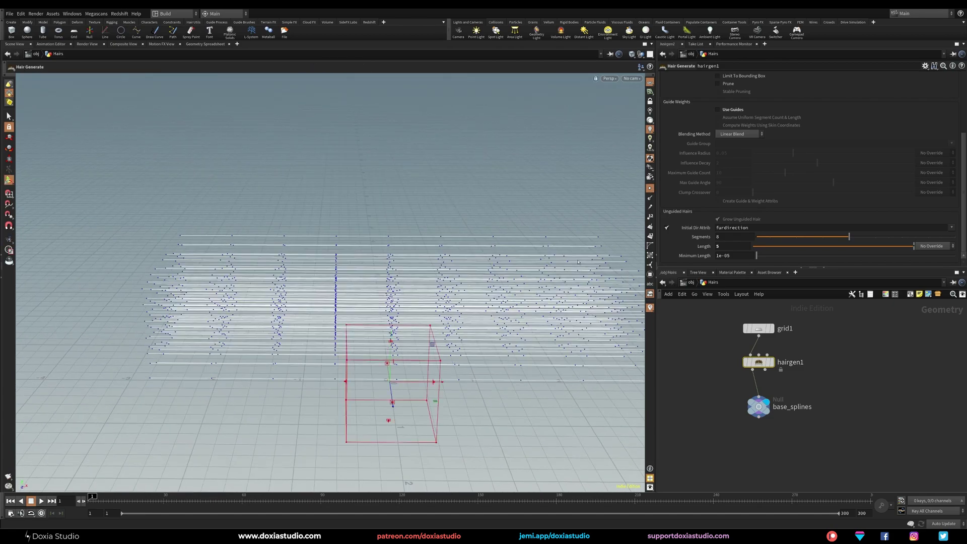
pyautogui.click(719, 239)
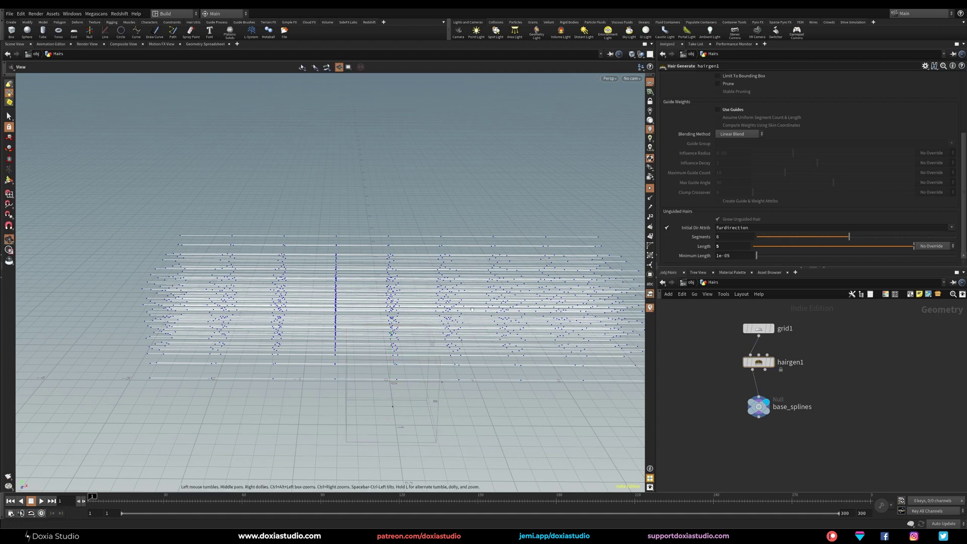
pyautogui.keyDown('alt'); pyautogui.moveTo(478, 303); pyautogui.dragTo(469, 317, button='right'); pyautogui.keyUp('alt')
pyautogui.keyDown('alt'); pyautogui.moveTo(469, 317); pyautogui.dragTo(407, 319, button='middle'); pyautogui.keyUp('alt')
pyautogui.keyDown('alt'); pyautogui.moveTo(407, 320); pyautogui.dragTo(403, 331); pyautogui.keyUp('alt')
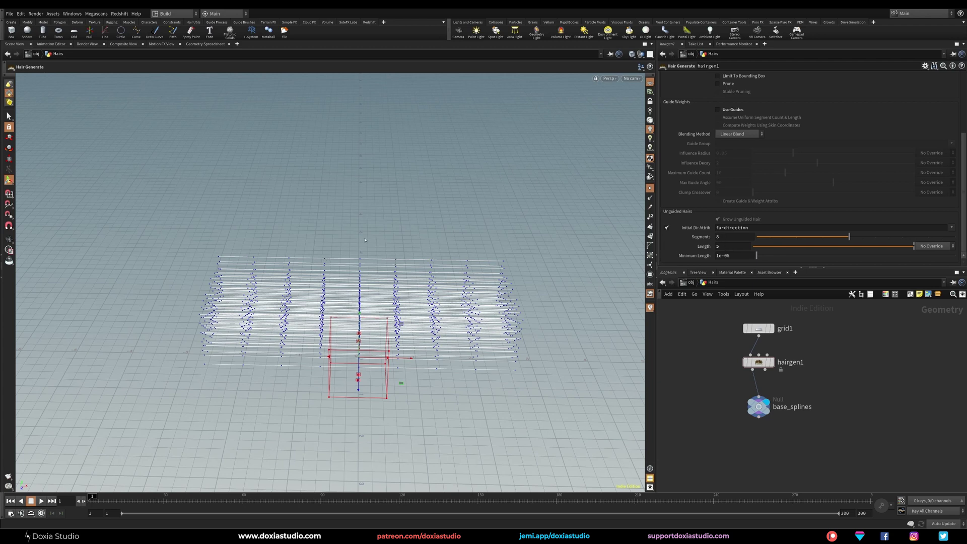
# Move base_splines closer to the Hair Generate node and place a POP Network node beside the hair network.
pyautogui.moveTo(758, 407); pyautogui.dragTo(758, 402)
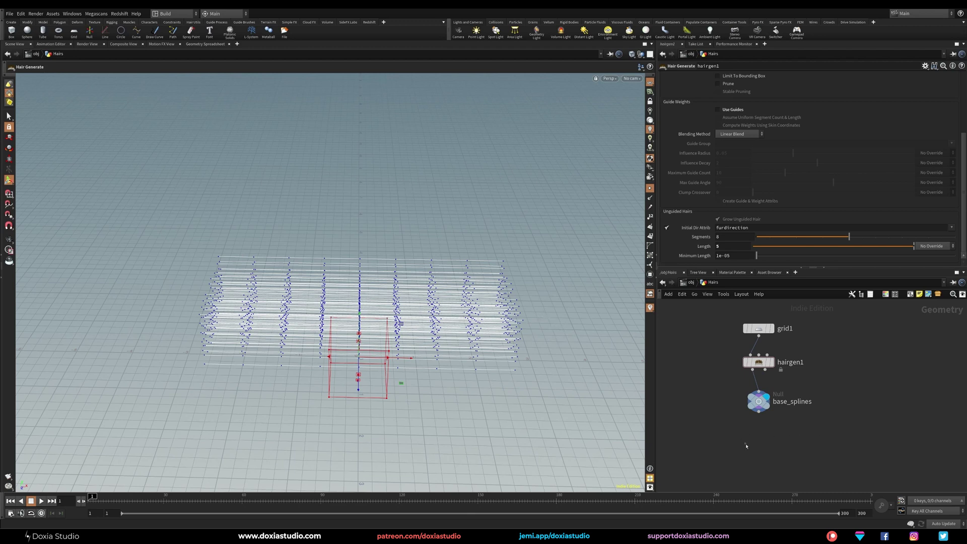
pyautogui.press('Tab')
pyautogui.write('pop')
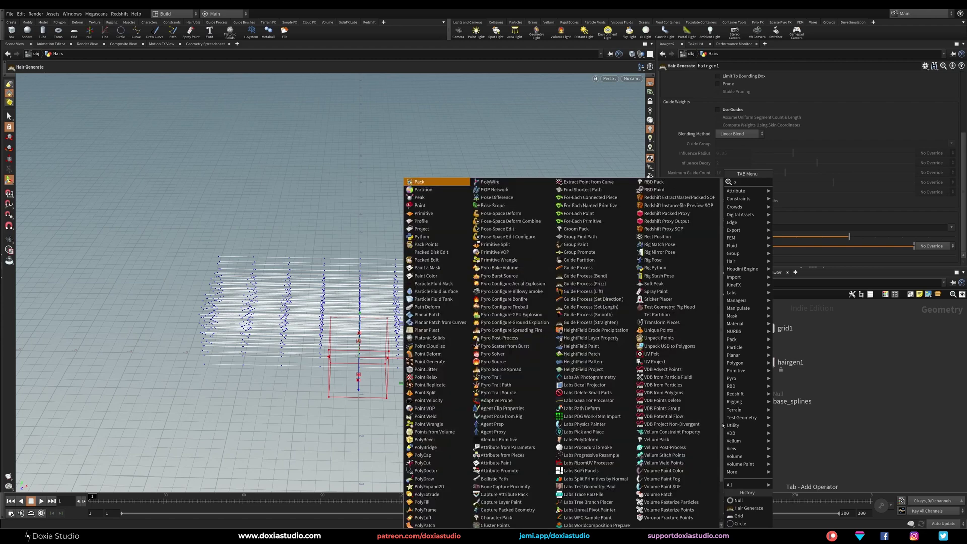
pyautogui.click(796, 184)
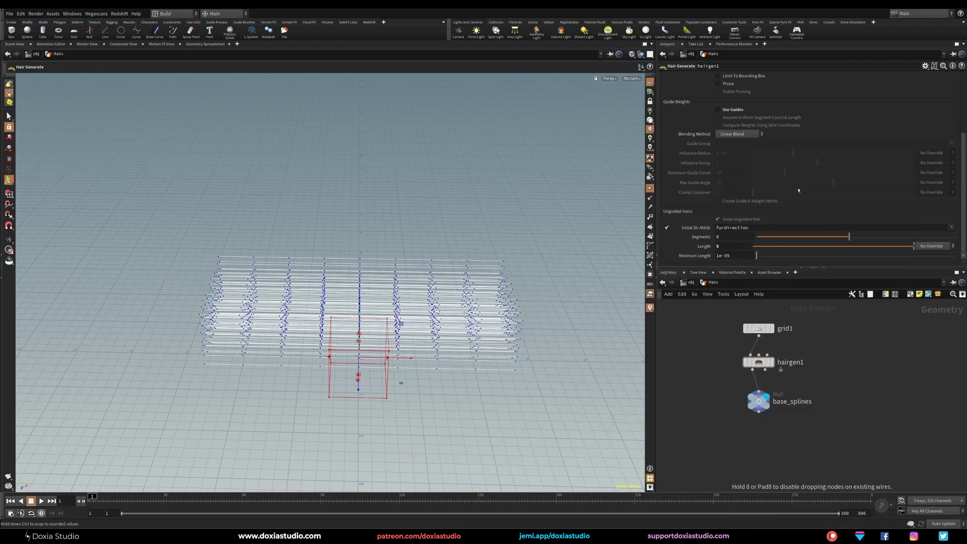
pyautogui.click(895, 385)
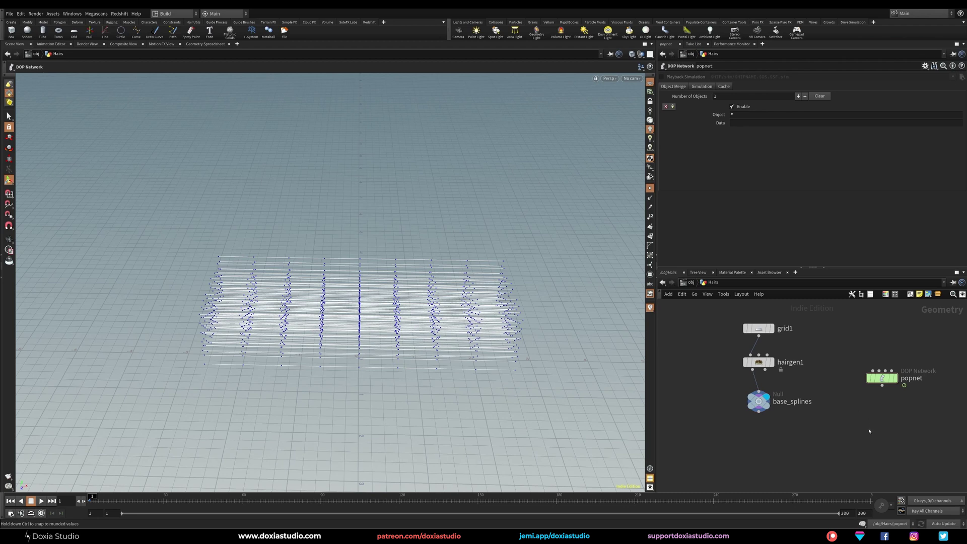
# Add a Vellum Configure Hair node connected to base_splines, display it, and set its thickness mode to Set Uniform.
pyautogui.moveTo(870, 441); pyautogui.dragTo(862, 424, button='middle')
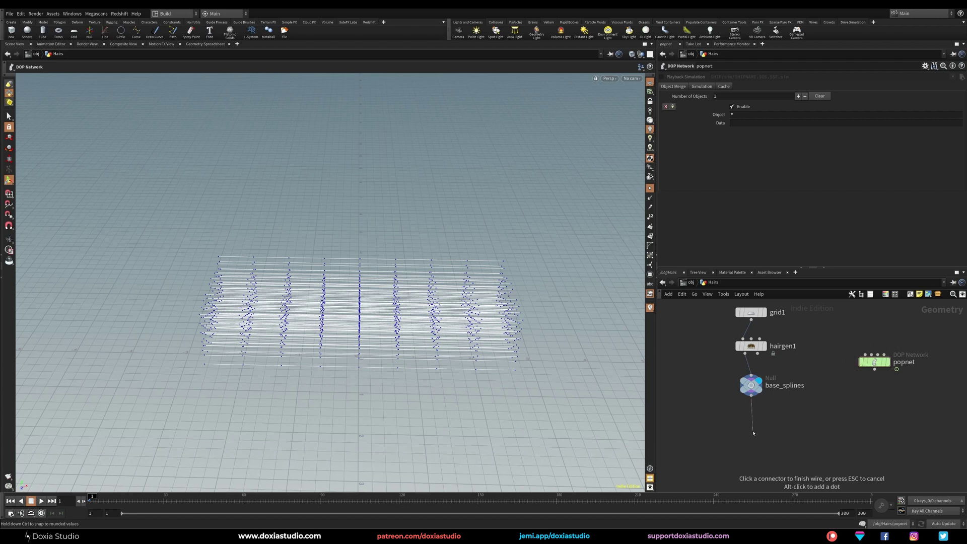
pyautogui.press('Tab')
pyautogui.write('hair')
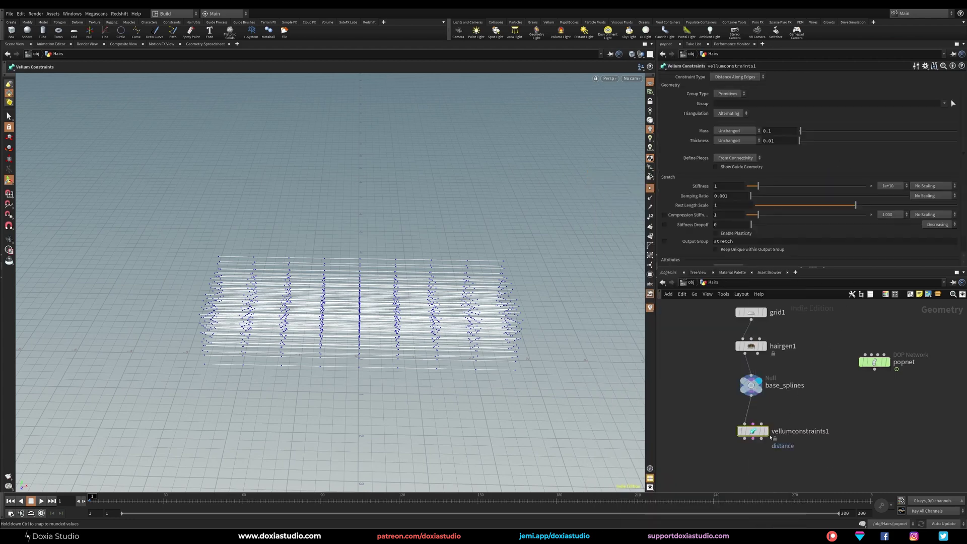
pyautogui.click(769, 414)
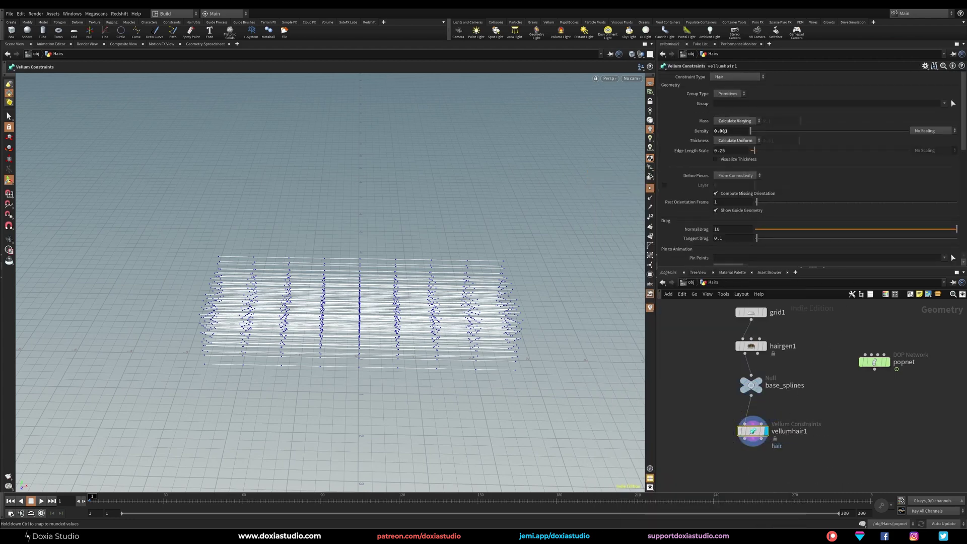
pyautogui.click(735, 140)
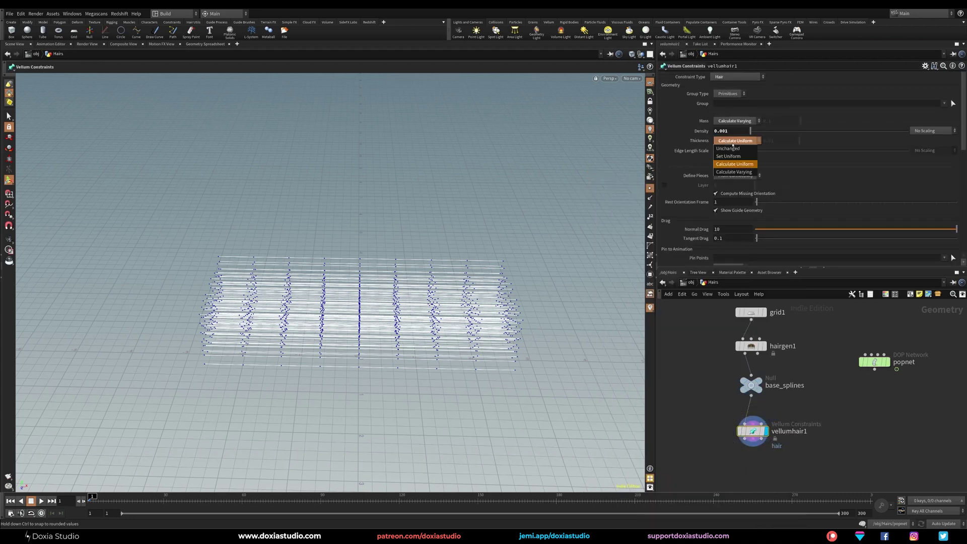
pyautogui.click(735, 139)
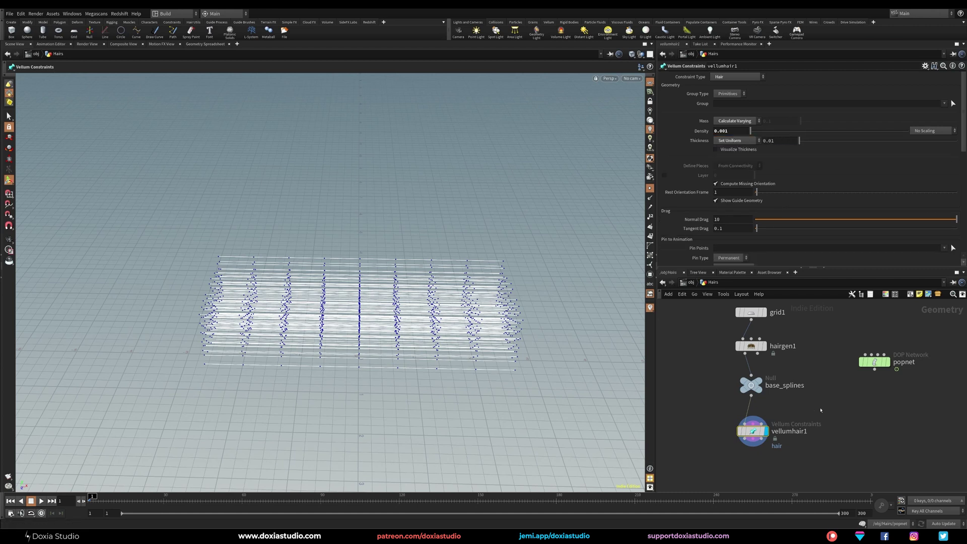
pyautogui.moveTo(820, 410); pyautogui.dragTo(817, 367, button='middle')
pyautogui.press('Tab')
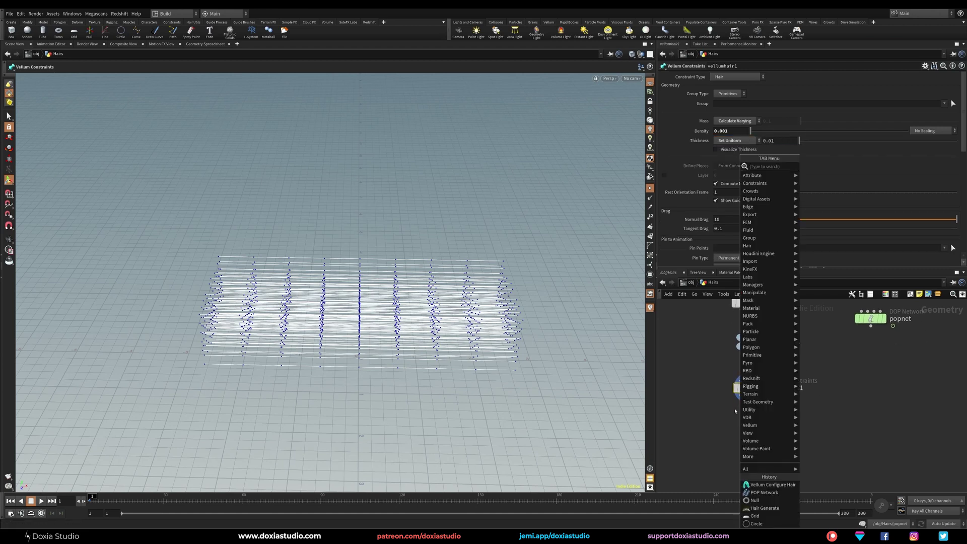
pyautogui.press('Escape')
pyautogui.press('u')
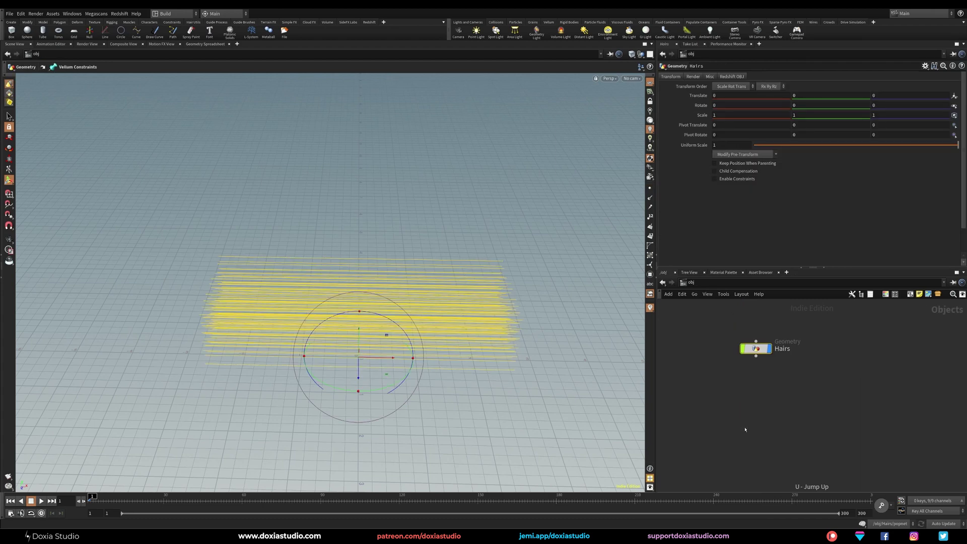
pyautogui.doubleClick(756, 349)
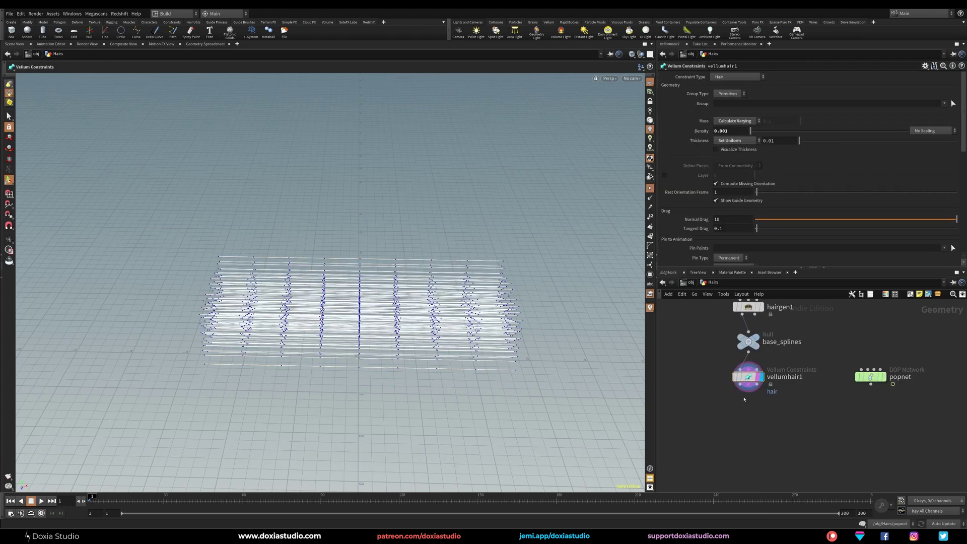
# Add a Vellum Solver below the Vellum hair node and connect the hair node's outputs to its matching inputs.
pyautogui.press('Tab')
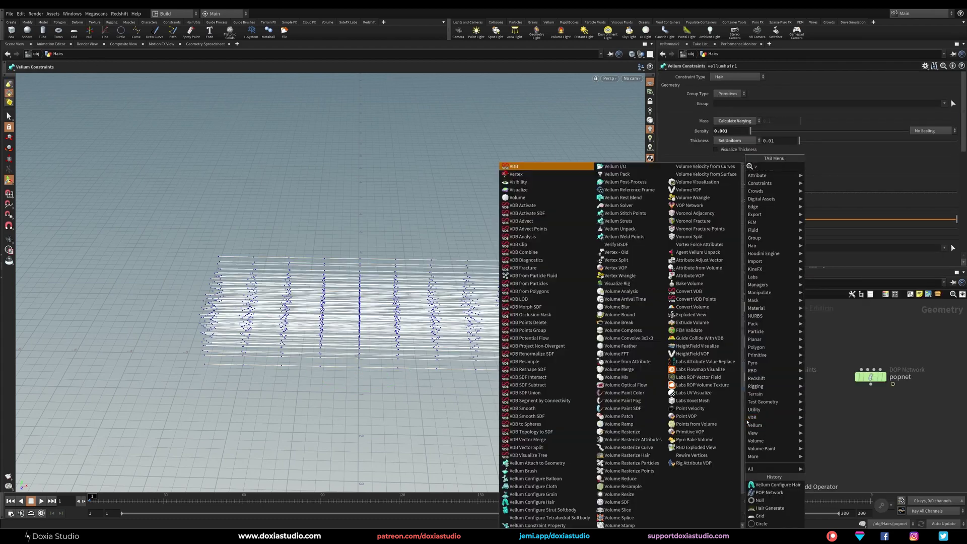
pyautogui.write('vellu')
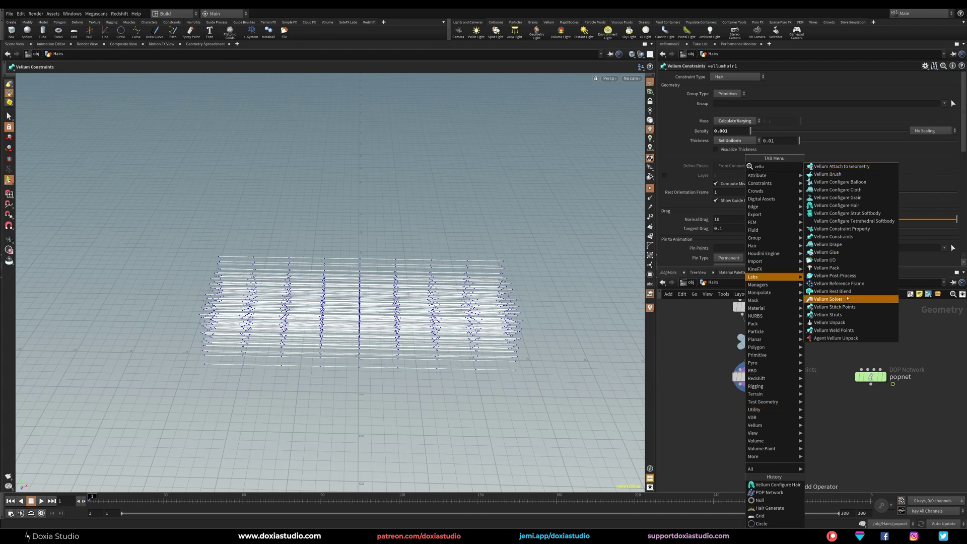
pyautogui.click(836, 299)
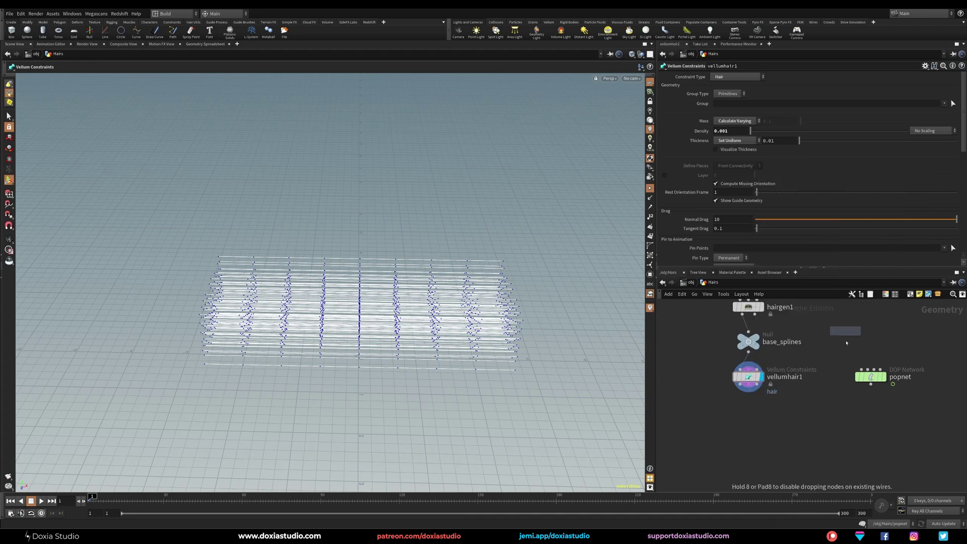
pyautogui.click(754, 413)
pyautogui.moveTo(757, 413); pyautogui.dragTo(751, 418)
pyautogui.moveTo(740, 384); pyautogui.dragTo(749, 408)
pyautogui.moveTo(740, 384); pyautogui.dragTo(756, 408)
# Look inside the Vellum Solver's forces network, shift its note aside, and return to the Hairs network.
pyautogui.doubleClick(757, 417)
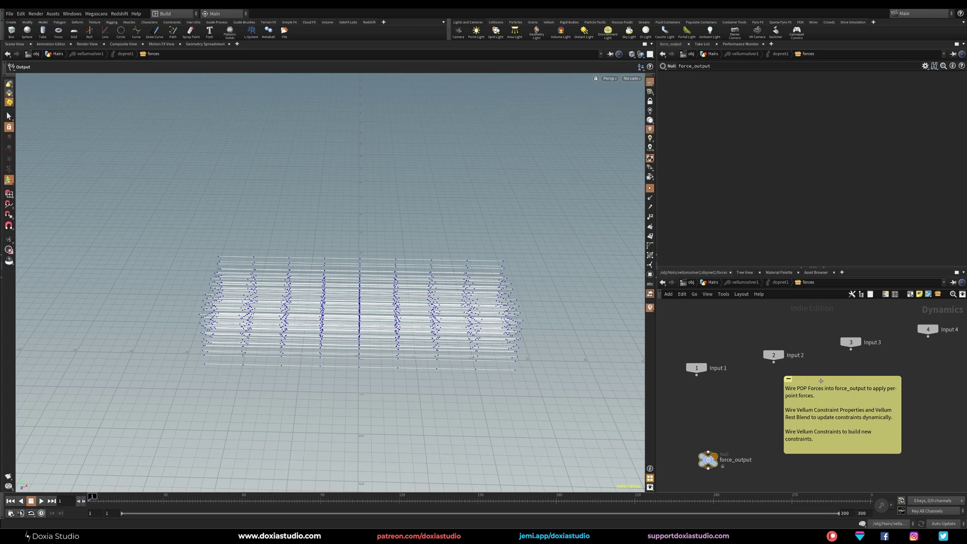
pyautogui.moveTo(806, 379); pyautogui.dragTo(826, 388)
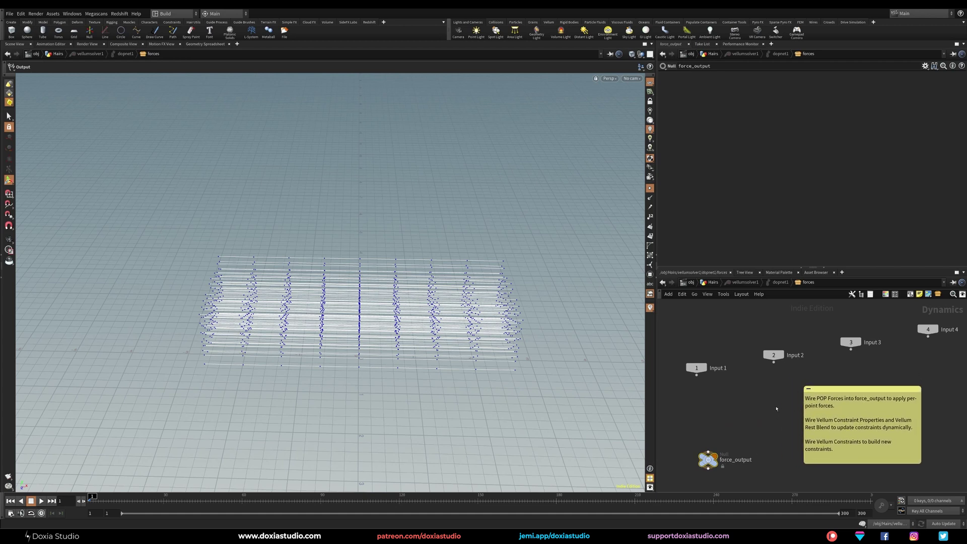
pyautogui.press('u')
# Delete the unconnected POP Network node from the Hairs network.
pyautogui.moveTo(874, 376)
pyautogui.mouseDown()
pyautogui.moveTo(867, 401)
pyautogui.moveTo(880, 394)
pyautogui.moveTo(875, 381)
pyautogui.moveTo(887, 386)
pyautogui.mouseUp()
pyautogui.click(748, 416)
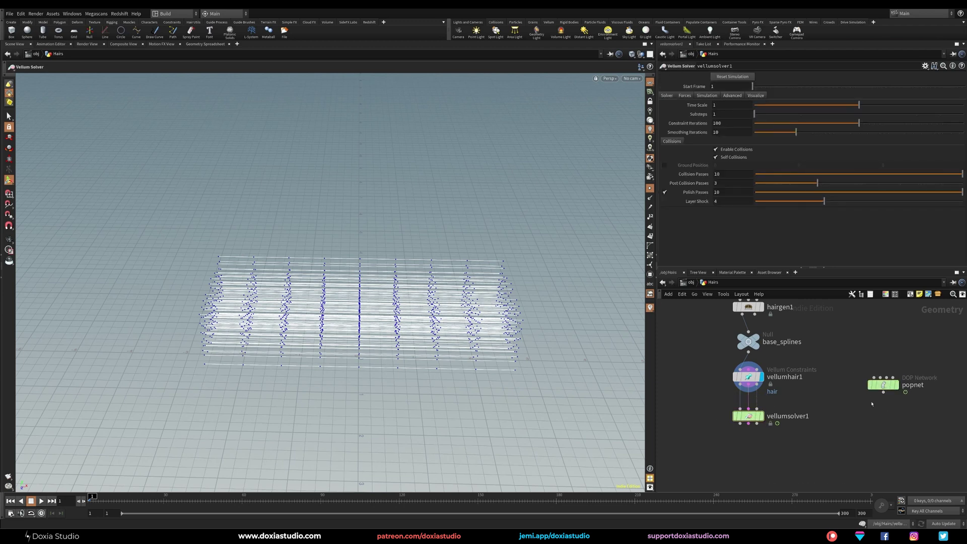
pyautogui.moveTo(852, 412); pyautogui.dragTo(886, 390)
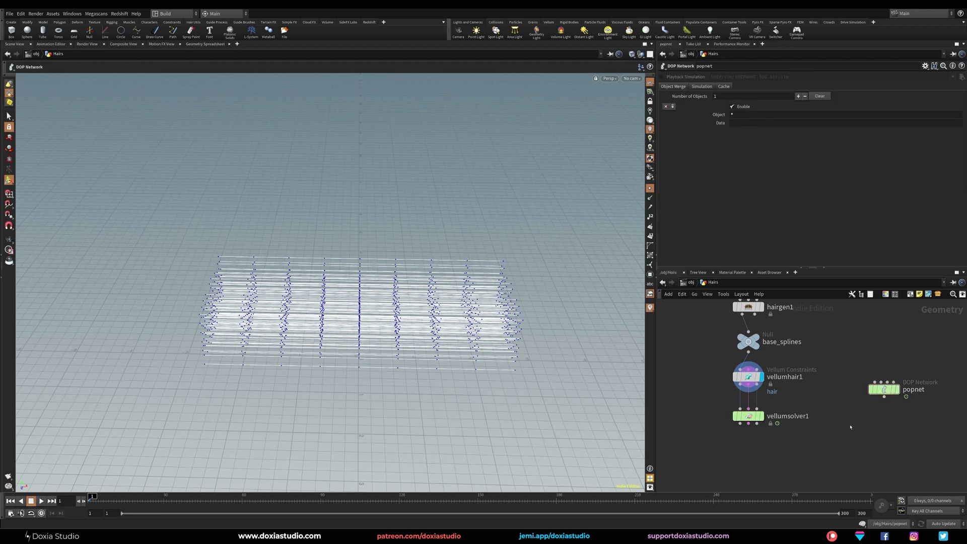
pyautogui.press('Delete')
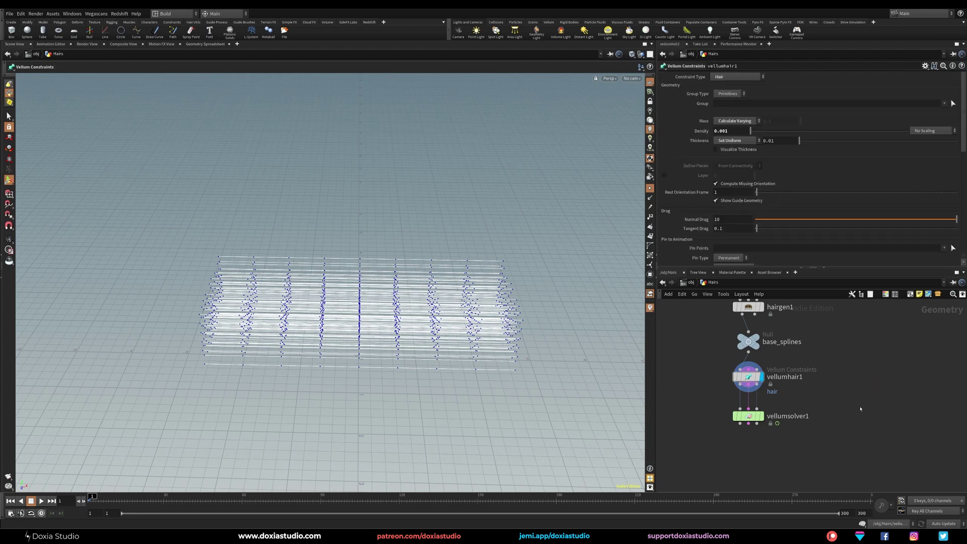
# Return to the object level and add a Sphere object beside the Hairs object.
pyautogui.press('u')
pyautogui.click(769, 350)
pyautogui.moveTo(769, 351); pyautogui.dragTo(733, 350, button='middle')
pyautogui.press('Tab')
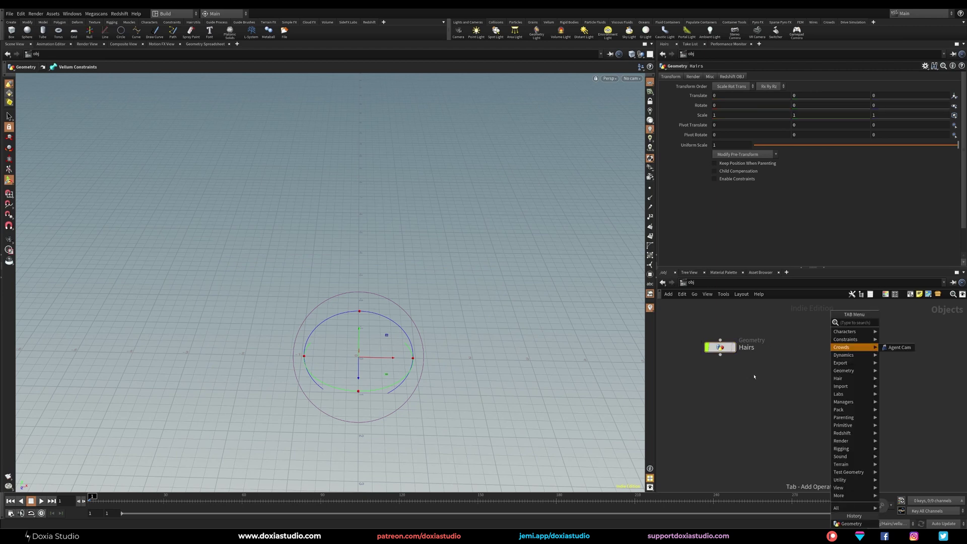
pyautogui.write('sphere')
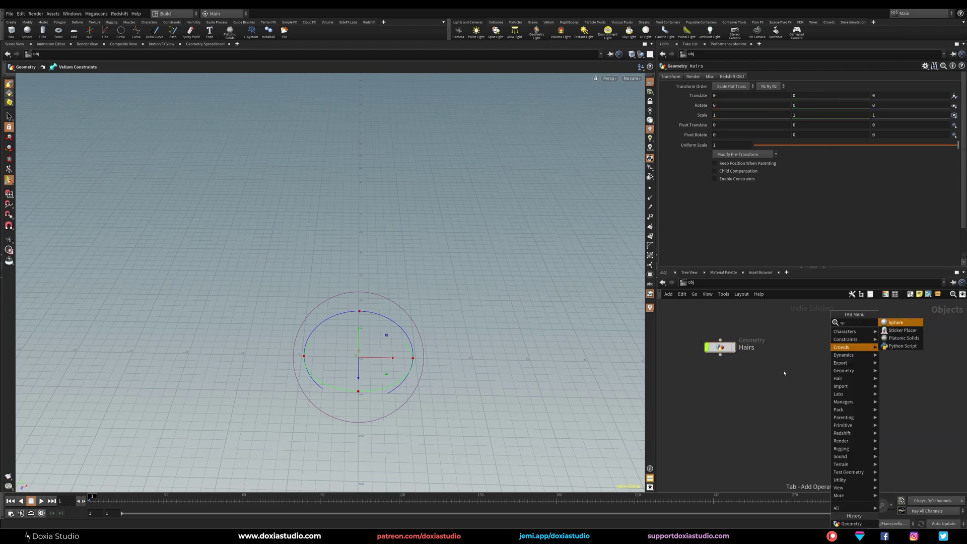
pyautogui.click(892, 323)
pyautogui.click(796, 347)
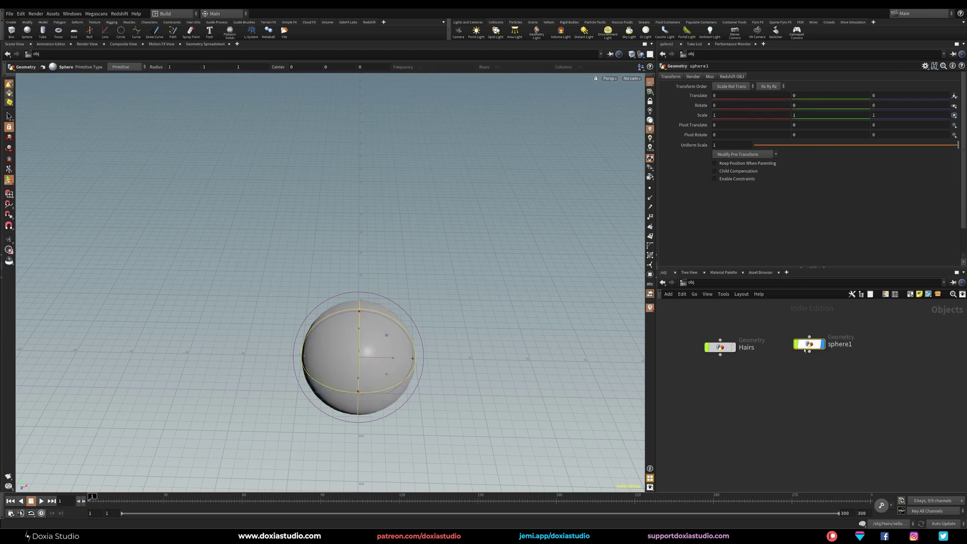
# Enter the sphere object, reposition its node, and set the sphere's uniform scale to 0.5.
pyautogui.doubleClick(798, 348)
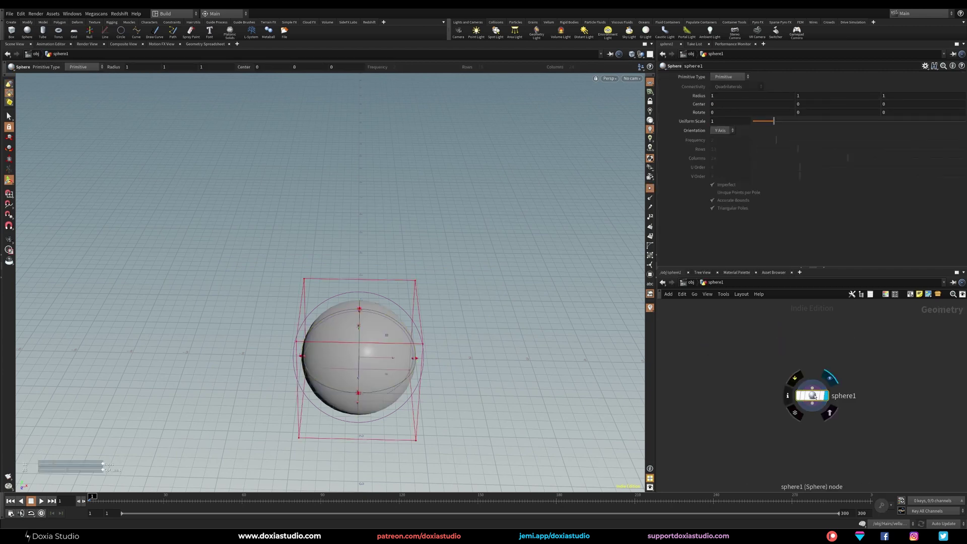
pyautogui.moveTo(808, 384); pyautogui.dragTo(774, 360)
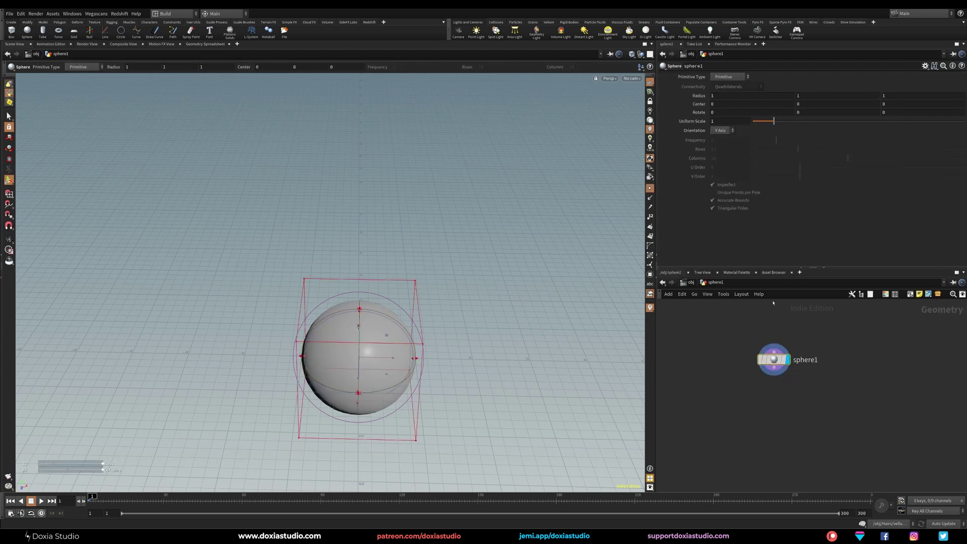
pyautogui.write('0.5')
pyautogui.press('Return')
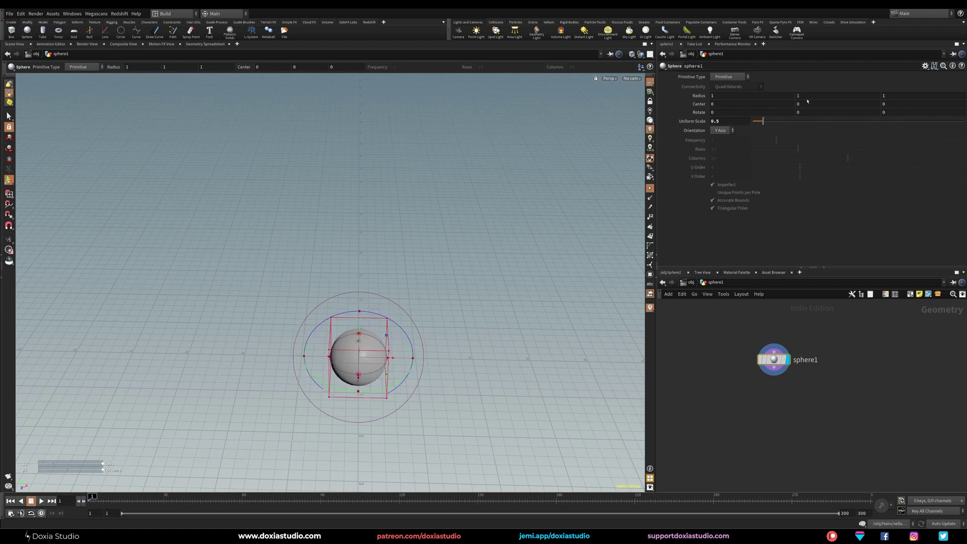
# Change the sphere's primitive type to Polygon and set its frequency to 4.
pyautogui.click(729, 76)
pyautogui.click(728, 87)
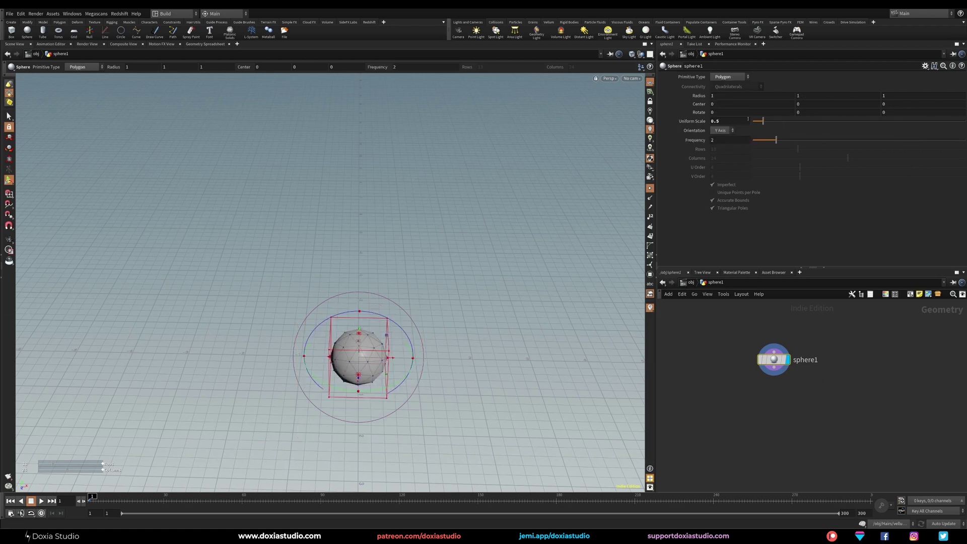
pyautogui.doubleClick(714, 141)
pyautogui.write('4')
pyautogui.press('Return')
# Try the sphere's vertical center at -2 and at 1.
pyautogui.doubleClick(797, 104)
pyautogui.write('-2')
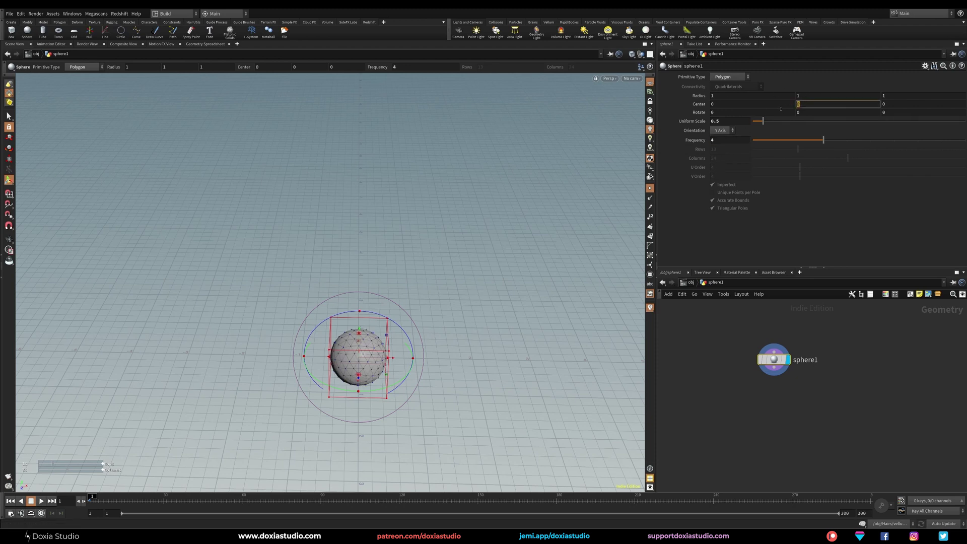
pyautogui.press('Return')
pyautogui.keyDown('alt'); pyautogui.moveTo(395, 387); pyautogui.dragTo(288, 355); pyautogui.keyUp('alt')
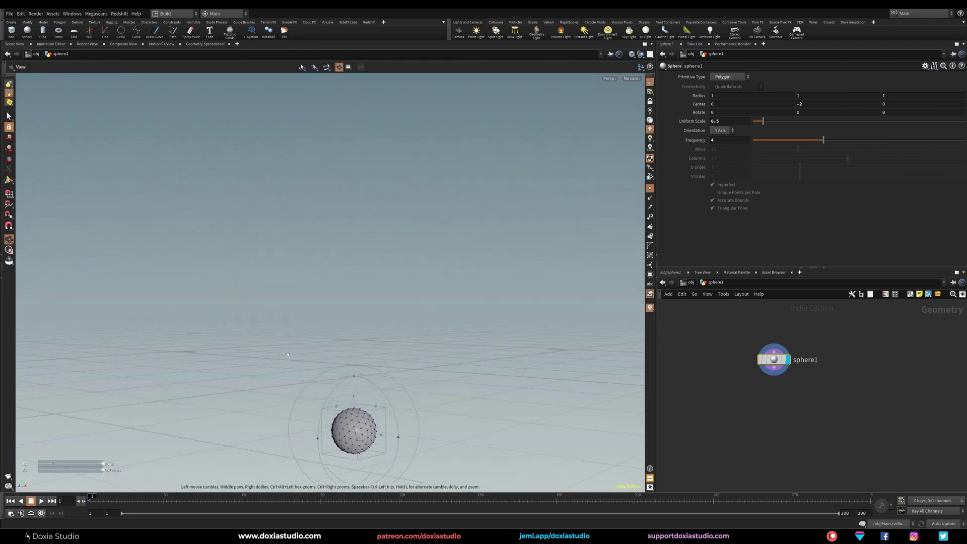
pyautogui.doubleClick(807, 105)
pyautogui.write('1')
pyautogui.press('Return')
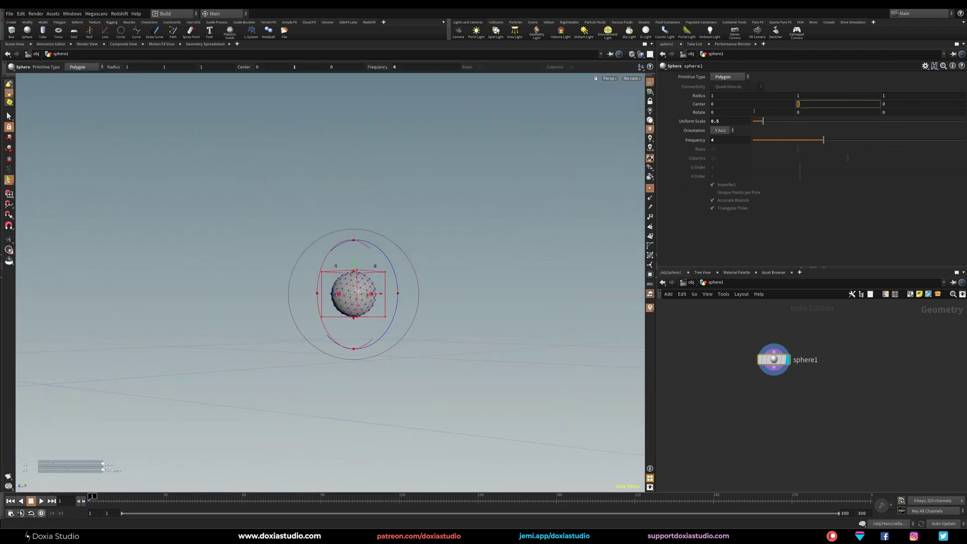
# Set the sphere's vertical center to -1.
pyautogui.write('-1')
pyautogui.press('Return')
pyautogui.keyDown('alt'); pyautogui.moveTo(456, 322); pyautogui.dragTo(256, 305); pyautogui.keyUp('alt')
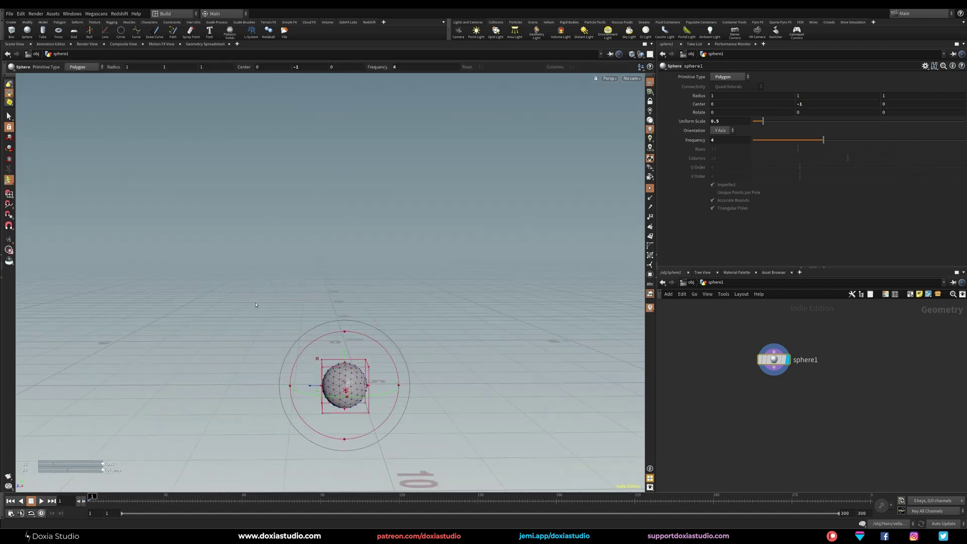
pyautogui.keyDown('alt'); pyautogui.moveTo(346, 312); pyautogui.dragTo(438, 282); pyautogui.keyUp('alt')
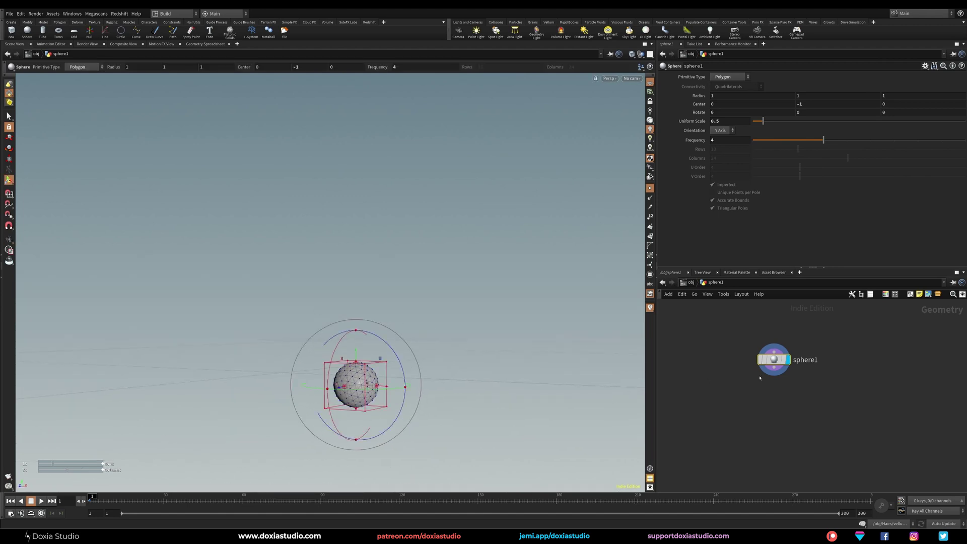
# Add a Null node beneath the sphere node and connect it to the sphere's output.
pyautogui.press('Tab')
pyautogui.write('null')
pyautogui.press('Return')
pyautogui.click(770, 403)
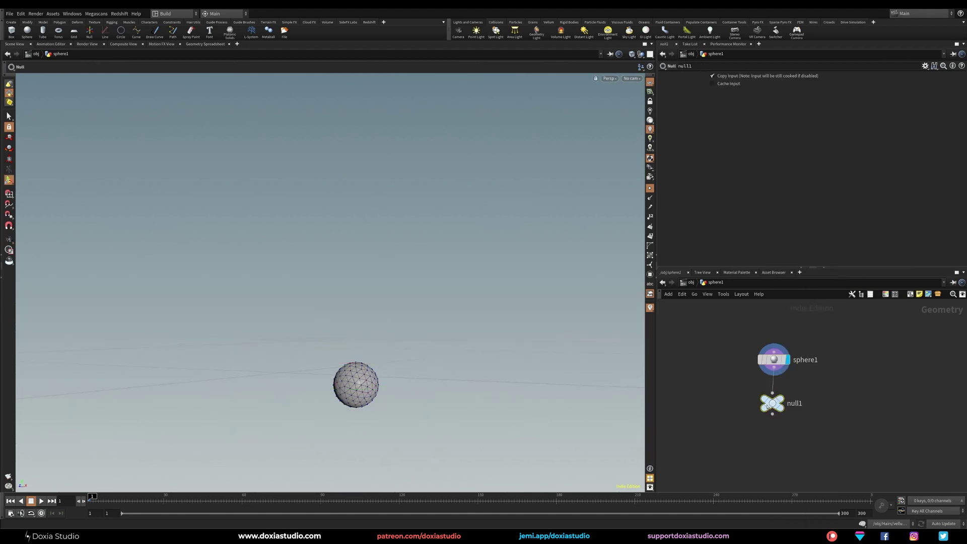
# Return to the object level and rename the sphere object smoke_emitter.
pyautogui.press('u')
pyautogui.click(823, 348)
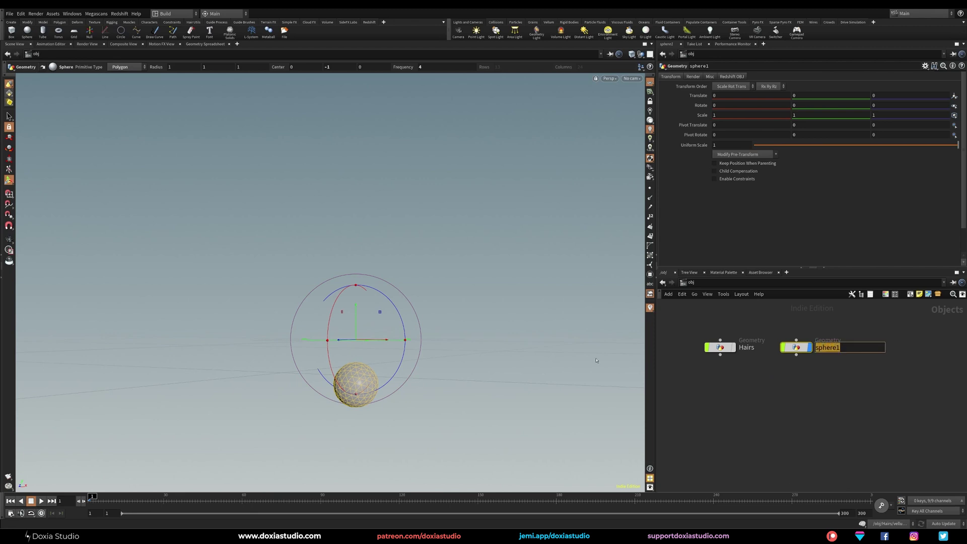
pyautogui.write('smoke_emitter')
pyautogui.press('Return')
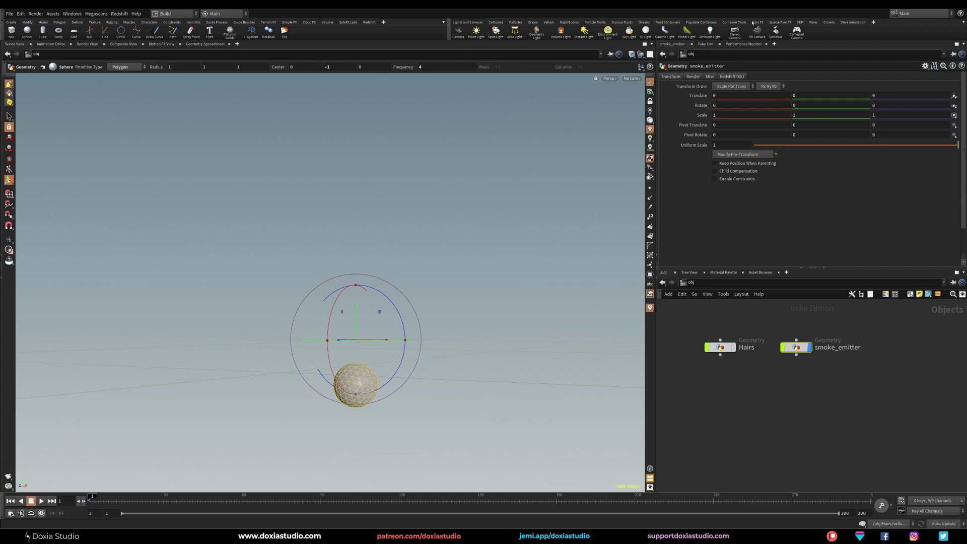
# Create a Pyro FX smoke simulation from the smoke_emitter object and space out its pyro and resize_container nodes.
pyautogui.click(754, 22)
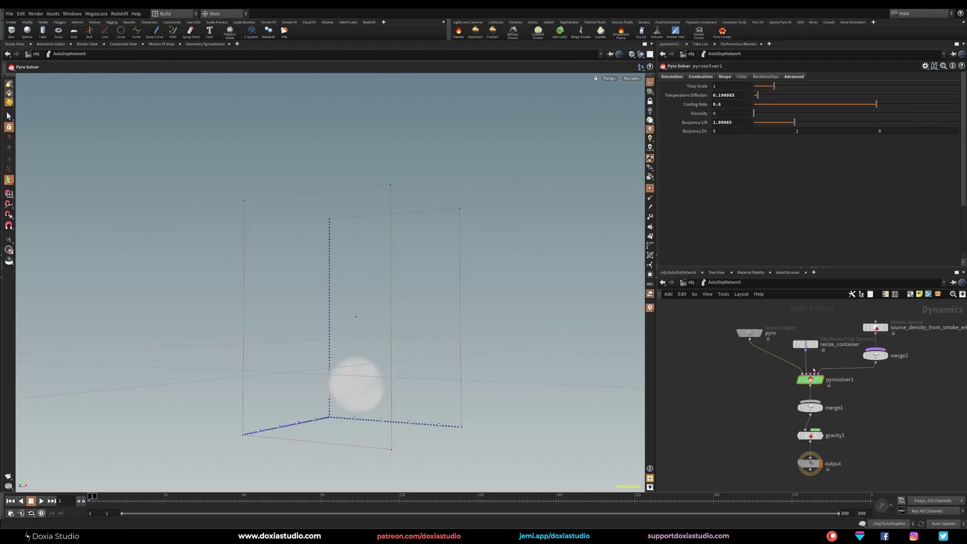
pyautogui.moveTo(749, 334); pyautogui.dragTo(710, 356)
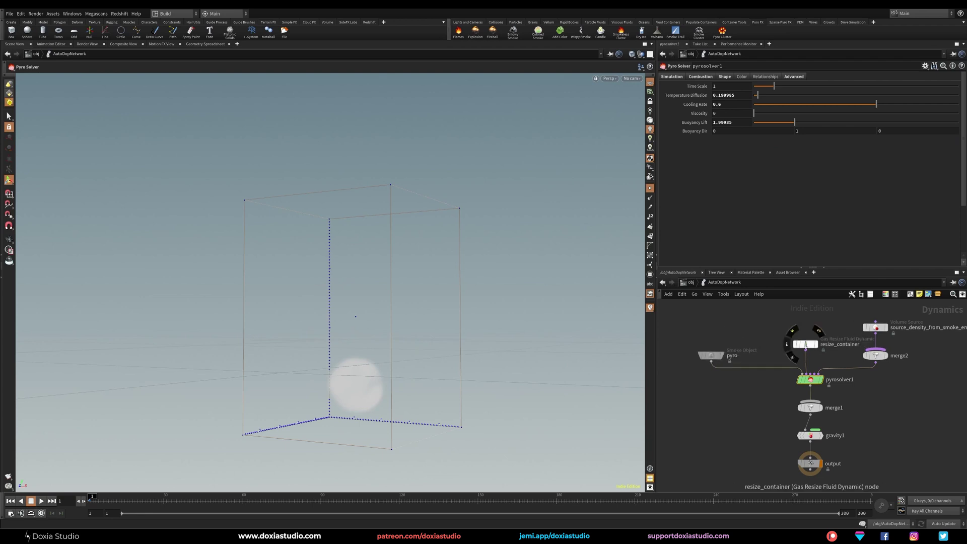
pyautogui.click(781, 344)
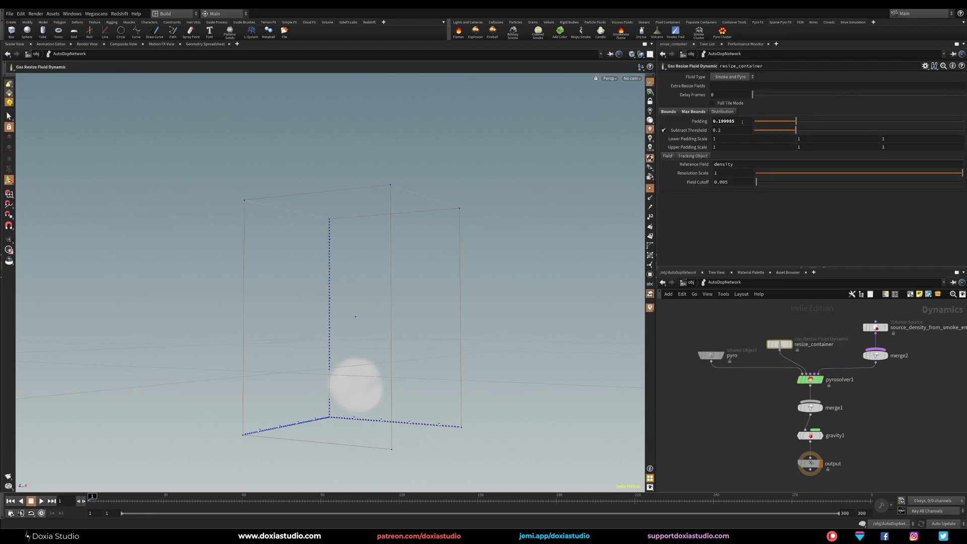
# Disable the resize_container's clamping to maximum bounds and set its bounds padding to 1.
pyautogui.click(693, 111)
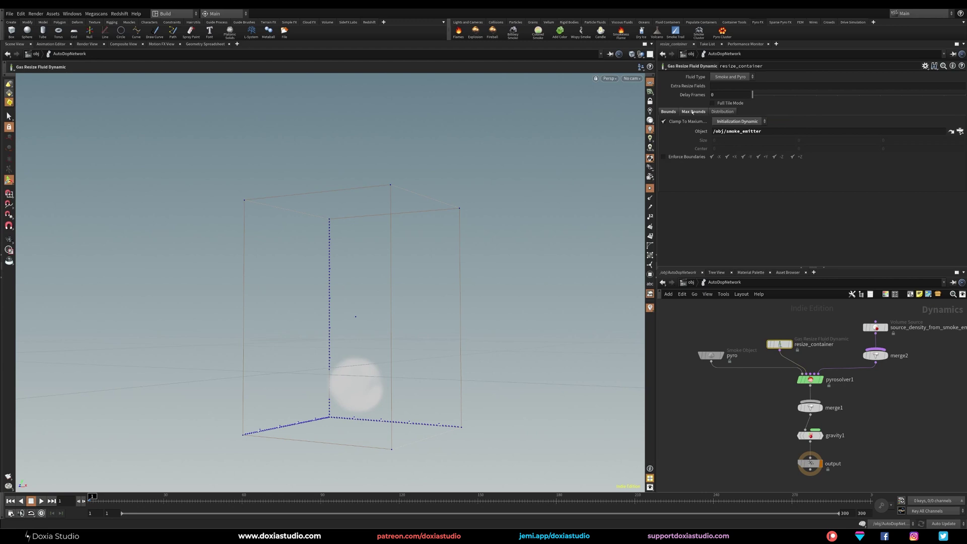
pyautogui.click(663, 122)
pyautogui.click(668, 112)
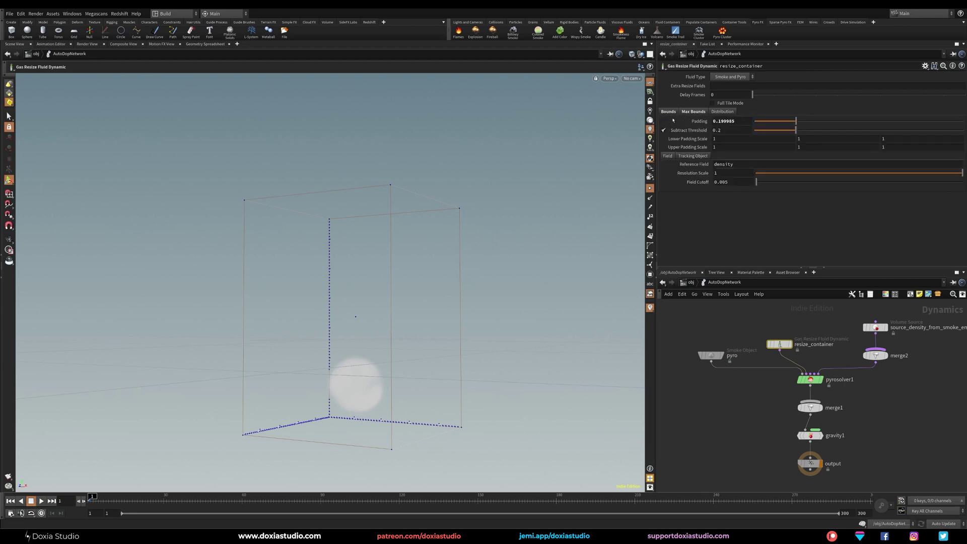
pyautogui.doubleClick(740, 121)
pyautogui.write('1')
pyautogui.press('Return')
# Reposition the pyro smoke object node, select it, and open its division size.
pyautogui.moveTo(712, 355); pyautogui.dragTo(706, 347)
pyautogui.moveTo(735, 313); pyautogui.dragTo(684, 362)
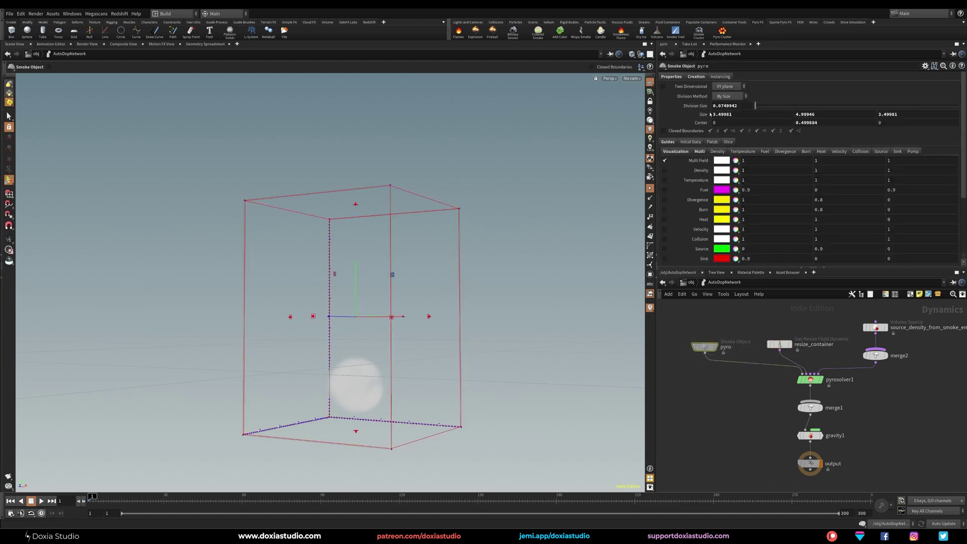
pyautogui.click(738, 106)
pyautogui.click(747, 323)
# Set the Pyro Solver's shape dissipation to 0.075 and both its disturbance and turbulence to 0.2.
pyautogui.click(810, 380)
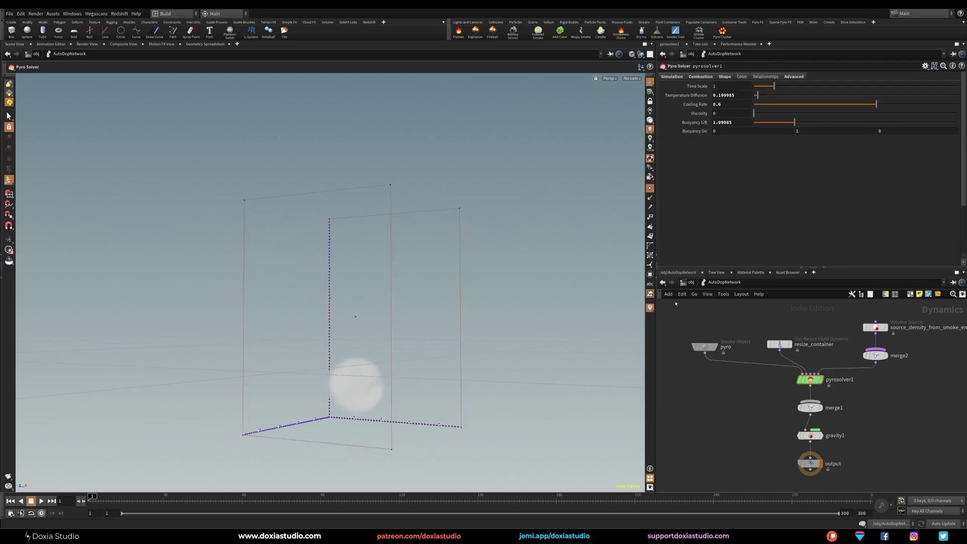
pyautogui.click(801, 129)
pyautogui.click(725, 76)
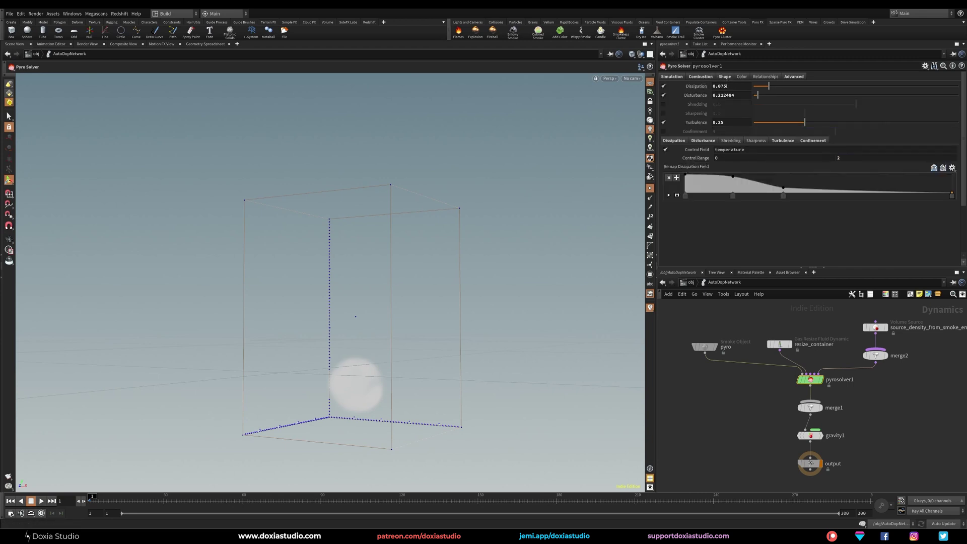
pyautogui.moveTo(736, 94); pyautogui.dragTo(720, 95)
pyautogui.write('2')
pyautogui.press('Return')
pyautogui.write('2')
pyautogui.press('Return')
# Enable confinement on the Pyro Solver and set it to 8.
pyautogui.click(664, 132)
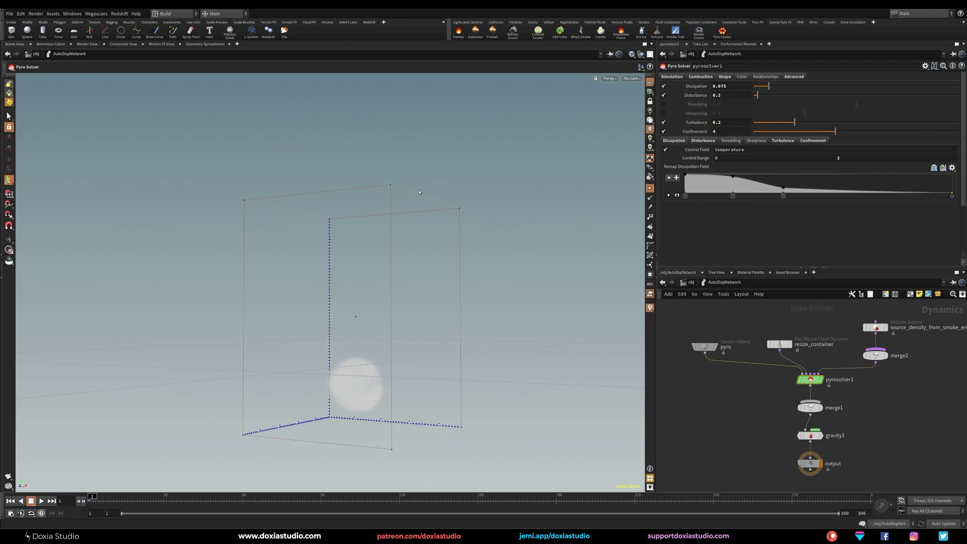
pyautogui.click(720, 131)
pyautogui.write('8')
pyautogui.press('Return')
# Try adding a Gas Vortex Boost node above the Pyro Solver and delete it again.
pyautogui.press('Tab')
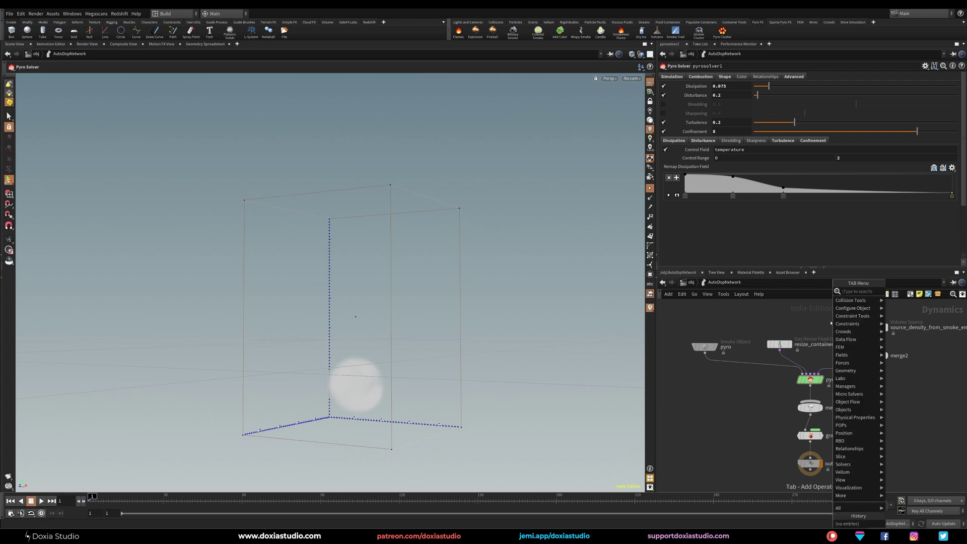
pyautogui.write('boost')
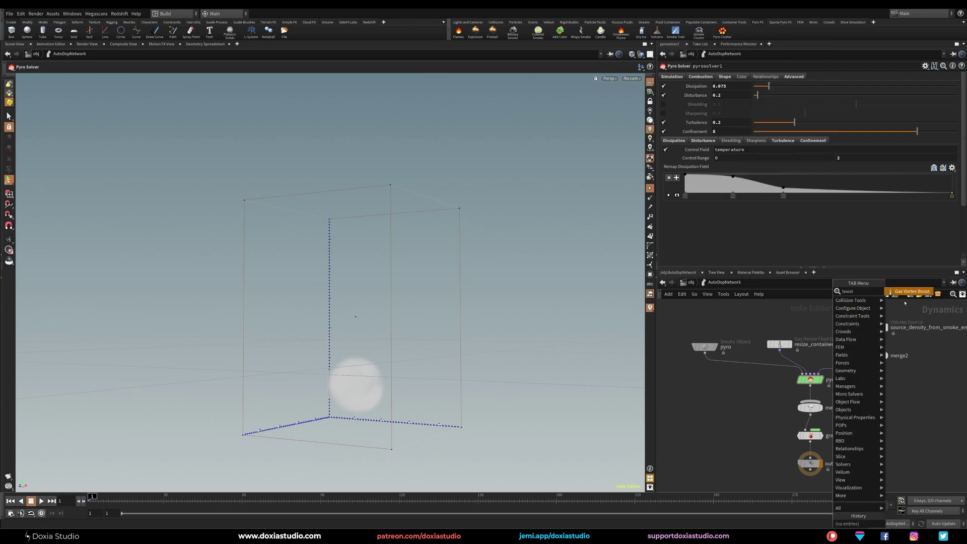
pyautogui.press('Return')
pyautogui.click(827, 325)
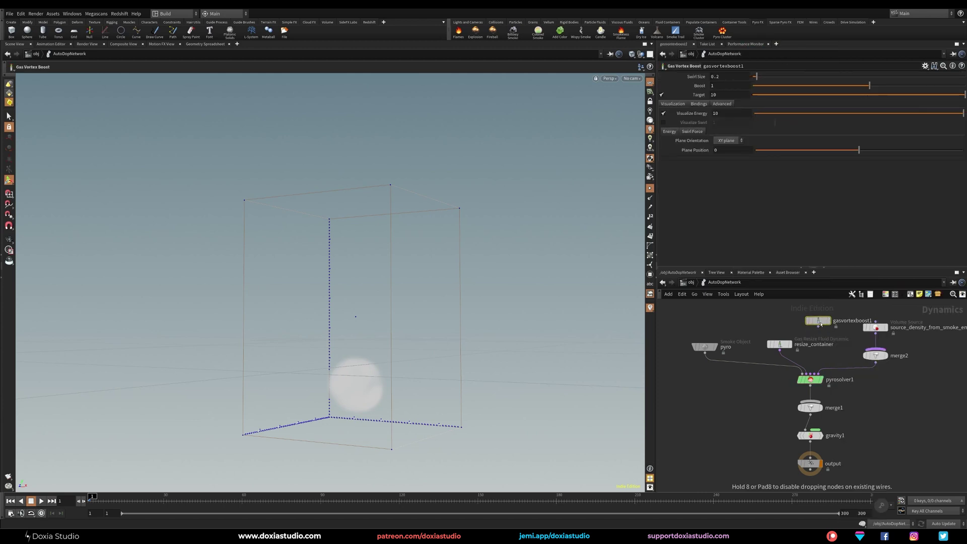
pyautogui.press('Delete')
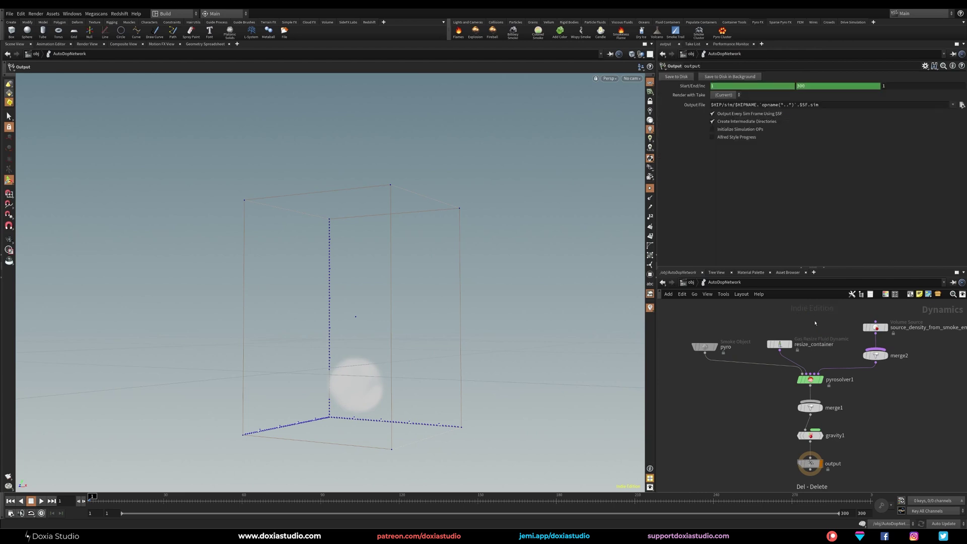
# Add a Gas Vortex Confinement node above pyrosolver1 and connect its output to the solver.
pyautogui.press('Tab')
pyautogui.write('gas')
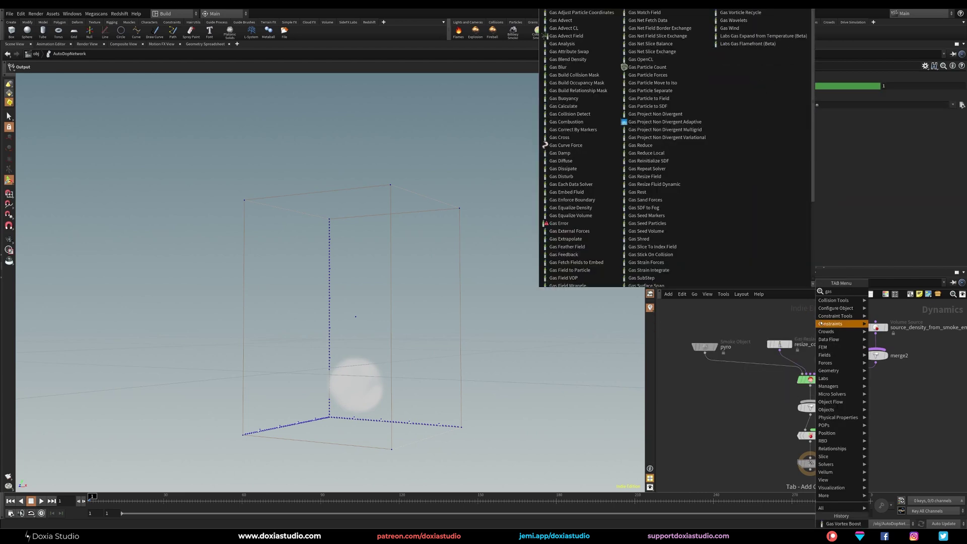
pyautogui.write(' c')
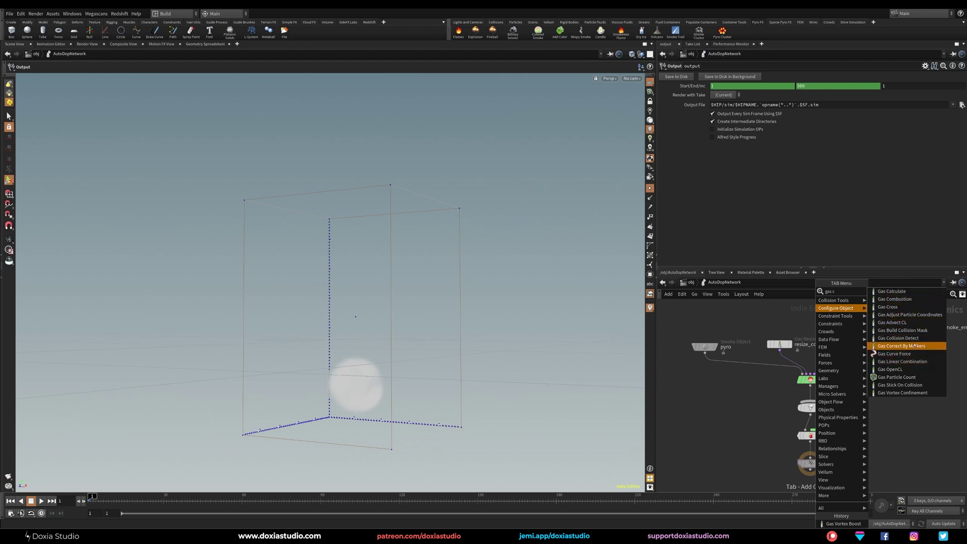
pyautogui.click(909, 393)
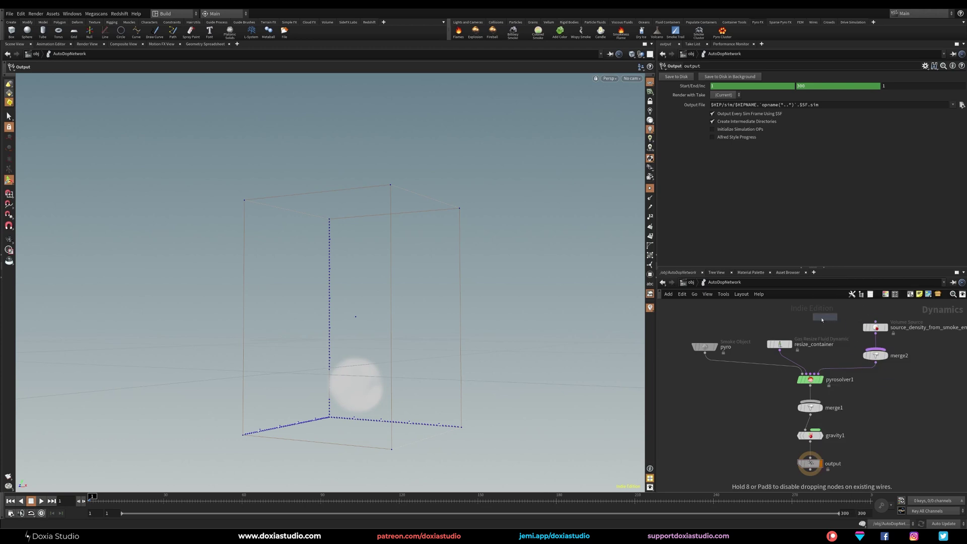
pyautogui.click(822, 317)
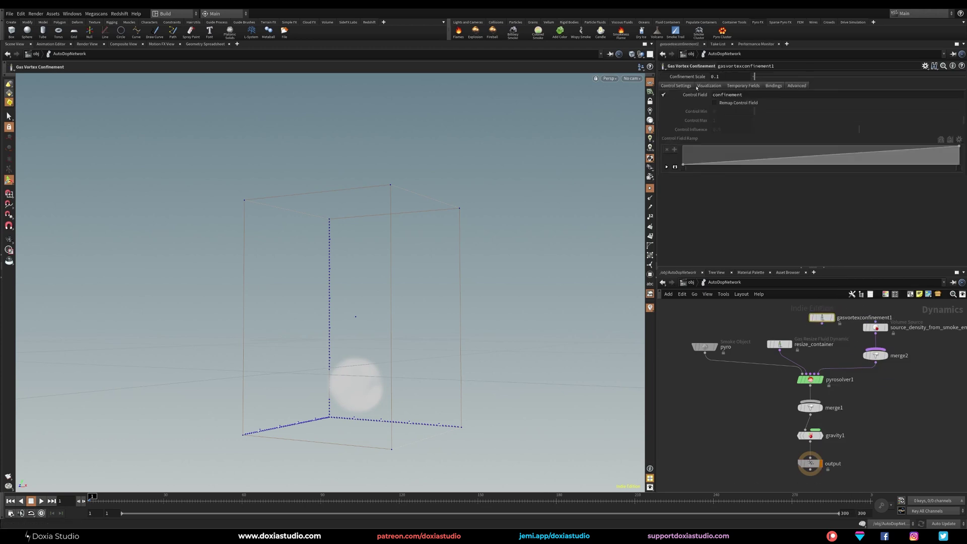
pyautogui.moveTo(821, 325); pyautogui.dragTo(810, 374)
pyautogui.click(810, 380)
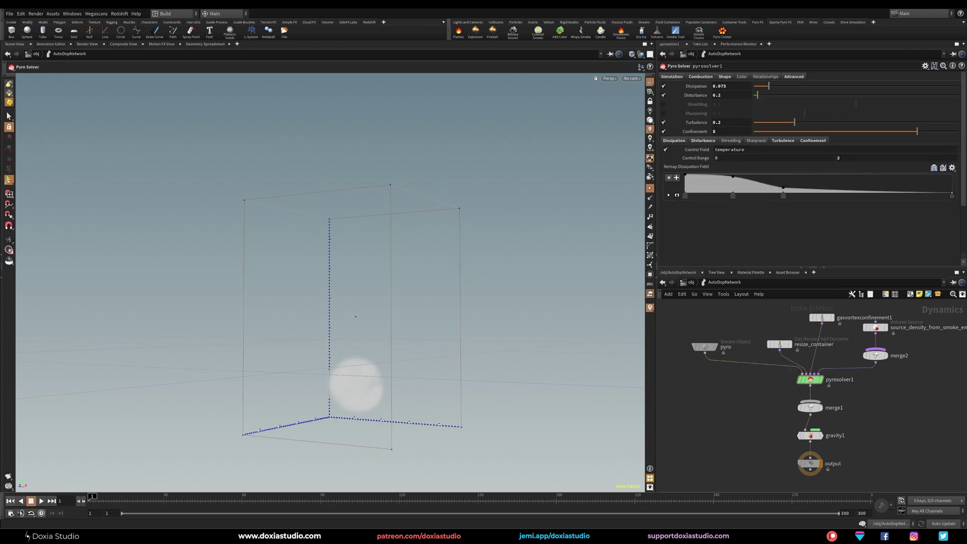
# Play the smoke simulation, stop it at about frame 57, and return to the object level.
pyautogui.click(42, 501)
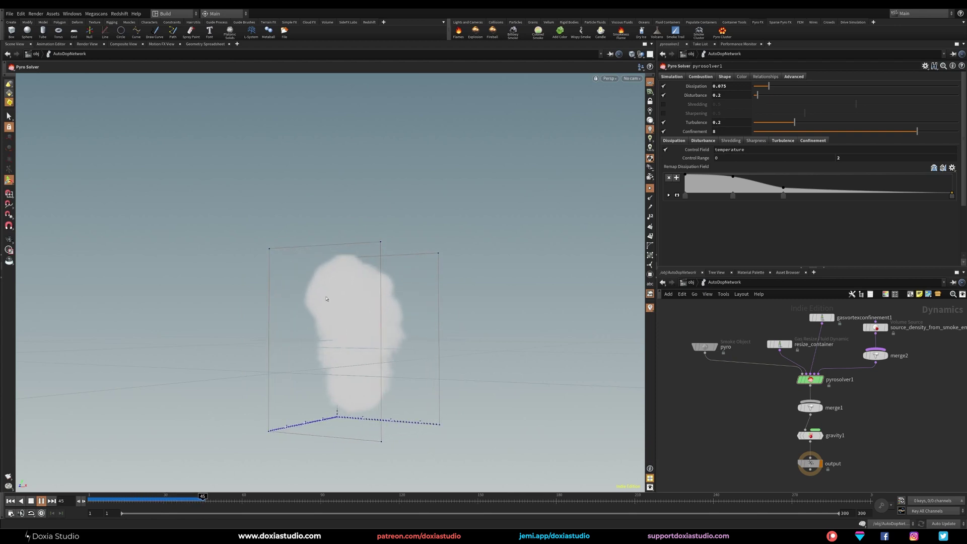
pyautogui.click(41, 501)
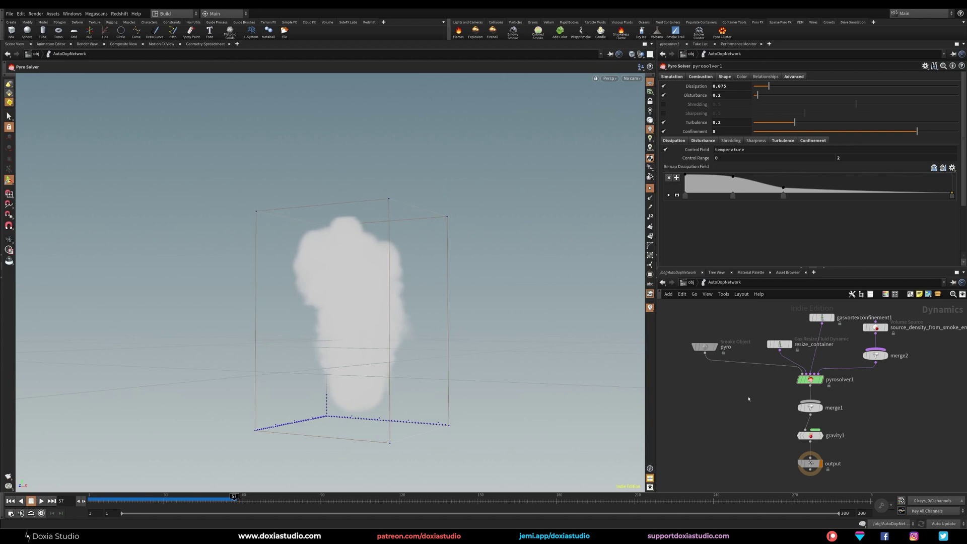
pyautogui.press('u')
# Frame the smoke from a raised angle and add a distant light aligned to that view.
pyautogui.keyDown('alt'); pyautogui.moveTo(348, 300); pyautogui.dragTo(317, 365); pyautogui.keyUp('alt')
pyautogui.scroll(-4, 316, 364)
pyautogui.keyDown('alt'); pyautogui.moveTo(316, 364); pyautogui.dragTo(245, 347, button='middle'); pyautogui.keyUp('alt')
pyautogui.keyDown('alt'); pyautogui.moveTo(245, 347); pyautogui.dragTo(300, 225); pyautogui.keyUp('alt')
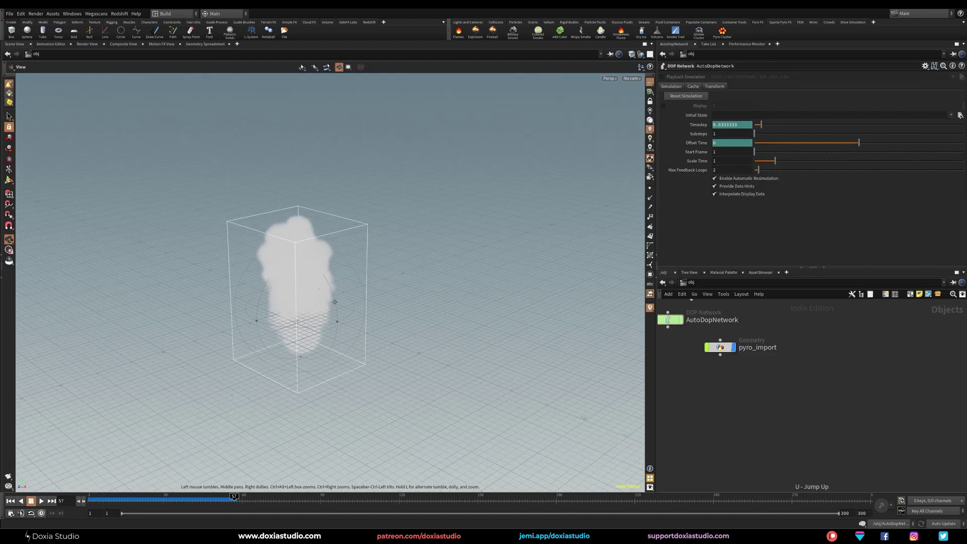
pyautogui.keyDown('alt'); pyautogui.moveTo(299, 225); pyautogui.dragTo(336, 245, button='middle'); pyautogui.keyUp('alt')
pyautogui.press('Return')
pyautogui.click(471, 23)
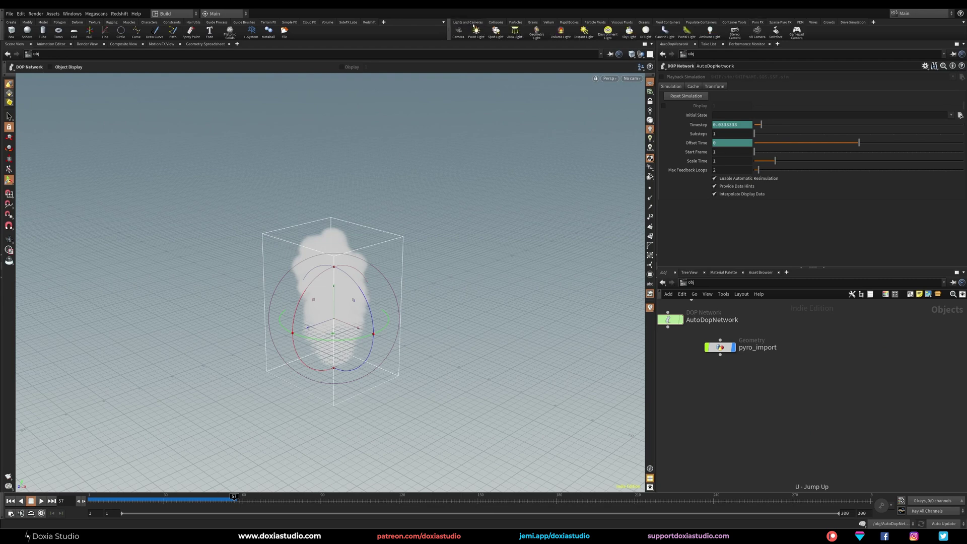
pyautogui.click(584, 31)
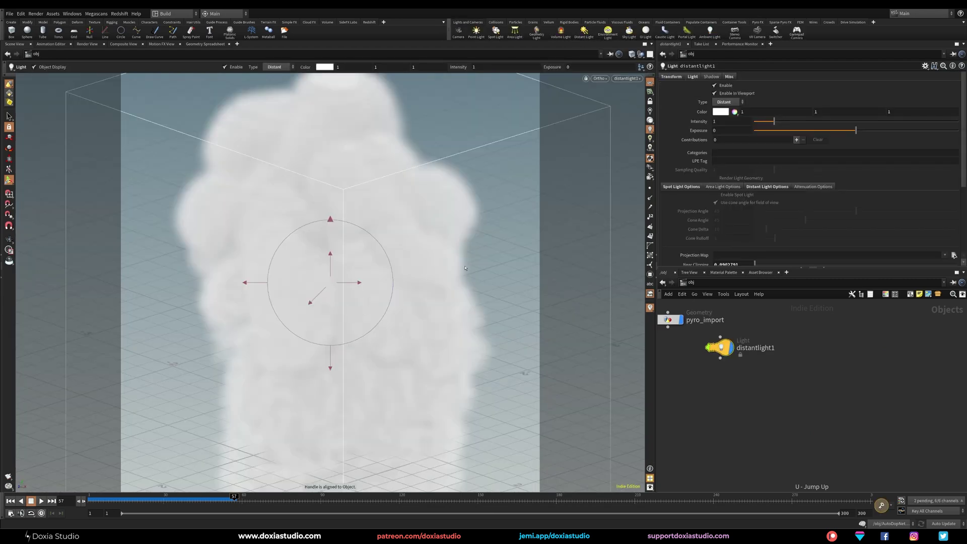
# Switch the viewport out of the distant light's view to the top view and back to perspective.
pyautogui.click(599, 79)
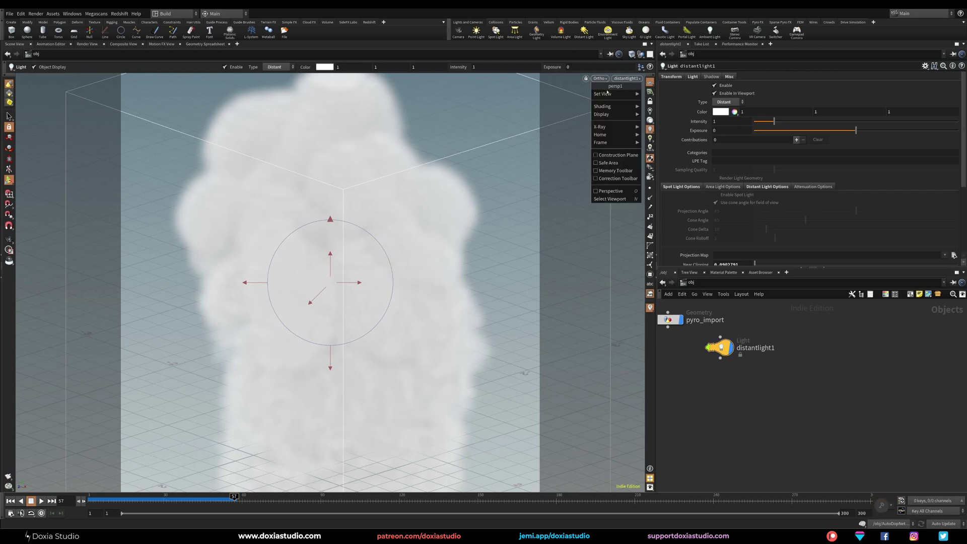
pyautogui.moveTo(610, 94)
pyautogui.click(670, 95)
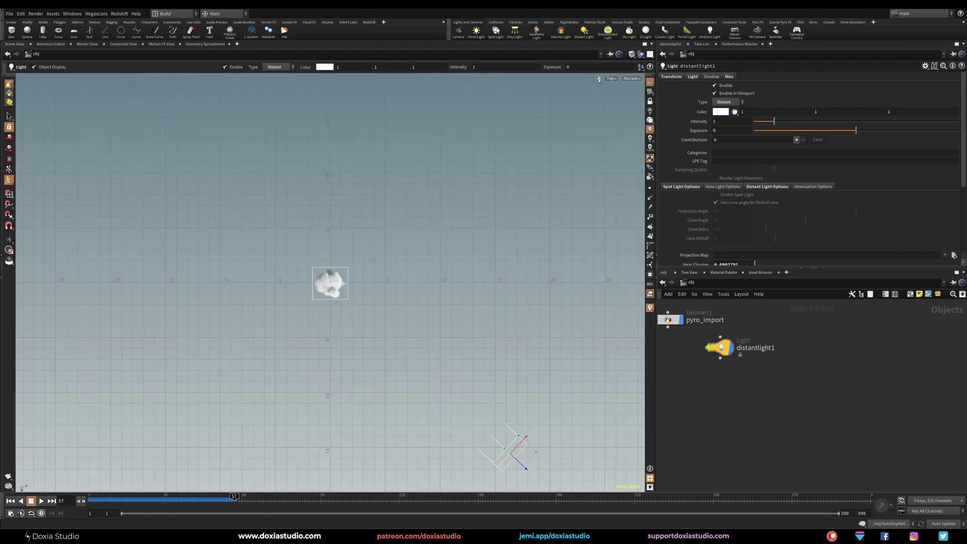
pyautogui.click(608, 79)
pyautogui.click(671, 95)
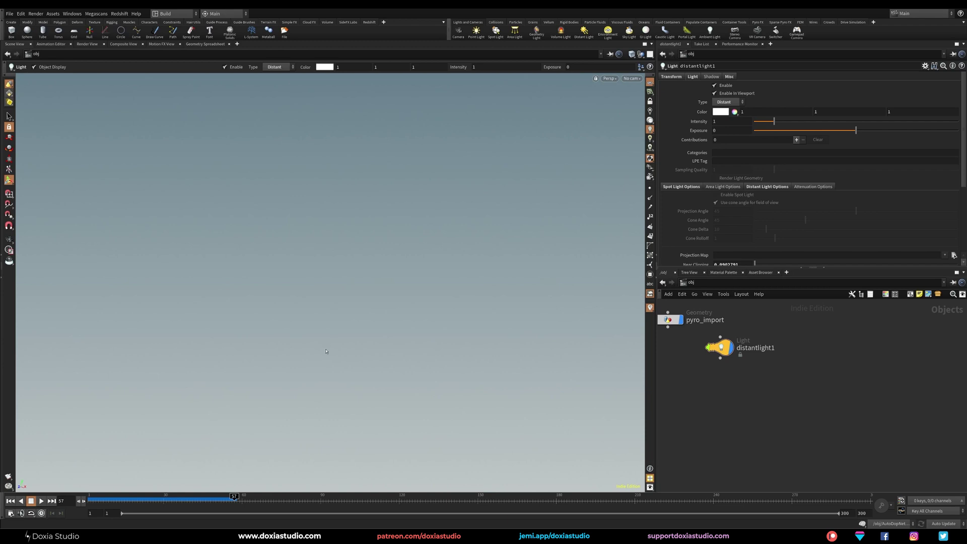
pyautogui.press('Escape')
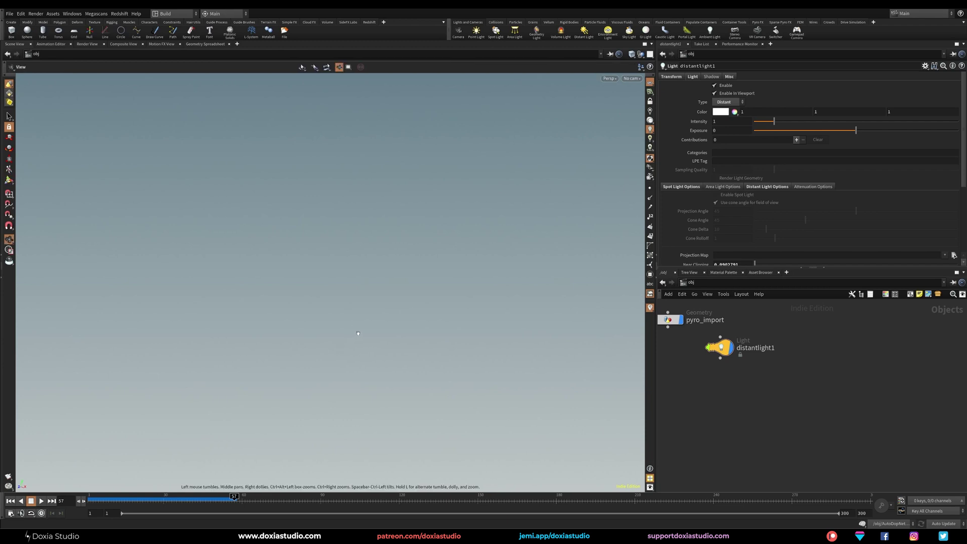
# Frame the smoke plume closely in the perspective view from a slightly raised angle.
pyautogui.hotkey('space', 'g')
pyautogui.moveTo(358, 333); pyautogui.dragTo(222, 333)
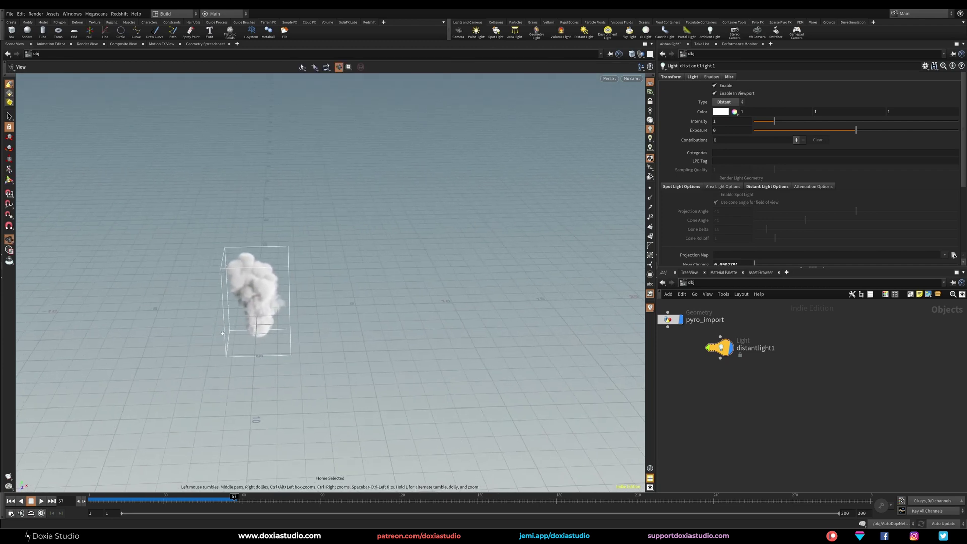
pyautogui.moveTo(222, 333); pyautogui.dragTo(471, 278, button='right')
pyautogui.moveTo(471, 278); pyautogui.dragTo(540, 277, button='middle')
pyautogui.moveTo(347, 302); pyautogui.dragTo(386, 296, button='right')
pyautogui.moveTo(386, 296); pyautogui.dragTo(427, 298, button='middle')
# Rename the pyro_import object to smoke_out and arrange the object nodes, placing distantlight1 beneath Hairs.
pyautogui.moveTo(727, 389); pyautogui.dragTo(896, 472, button='middle')
pyautogui.moveTo(786, 377); pyautogui.dragTo(810, 378)
pyautogui.moveTo(839, 407); pyautogui.dragTo(809, 406)
pyautogui.click(862, 404)
pyautogui.moveTo(869, 404); pyautogui.dragTo(621, 407)
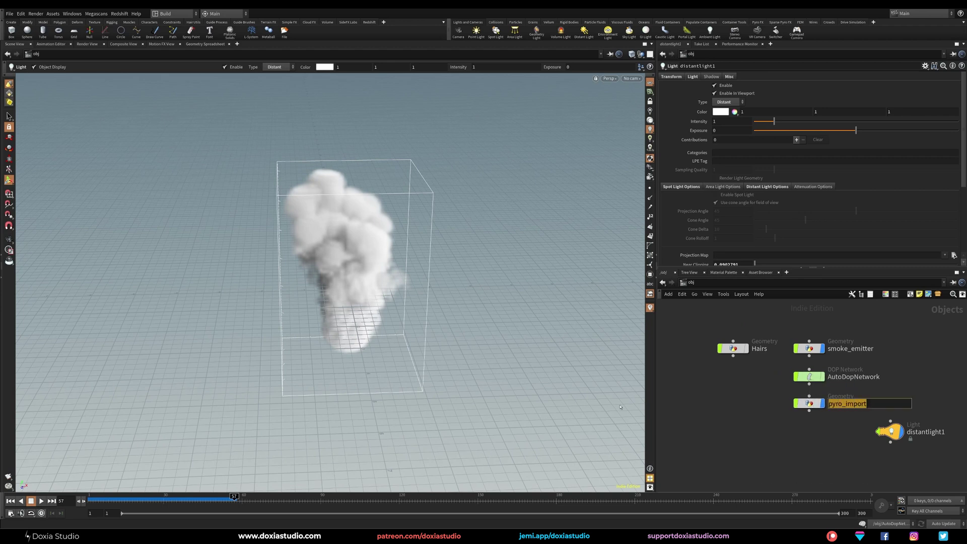
pyautogui.write('smoke_oujt')
pyautogui.press('Return')
pyautogui.doubleClick(862, 403)
pyautogui.press('Return')
pyautogui.press('l')
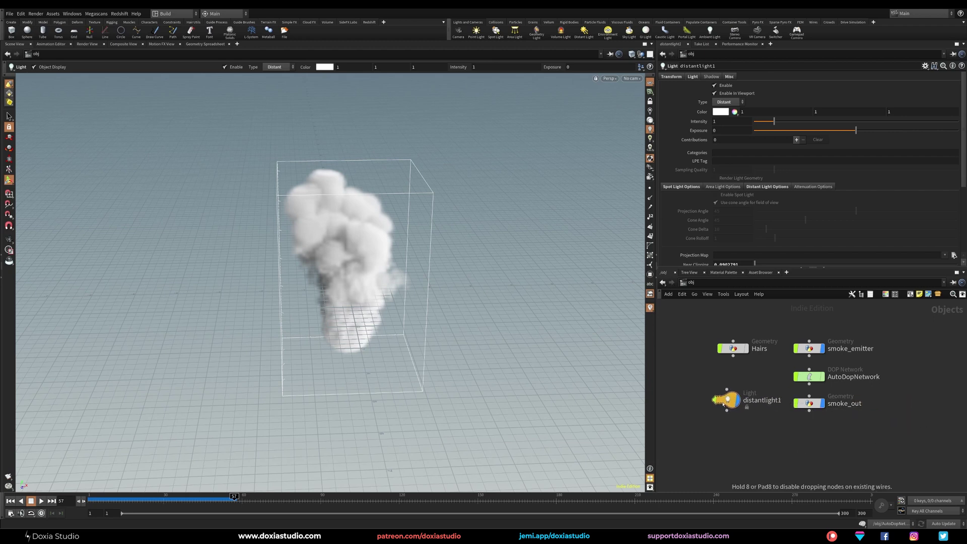
# Toggle the smoke_emitter object's display, scrub to frame 57 and play the smoke on to about frame 83.
pyautogui.click(823, 348)
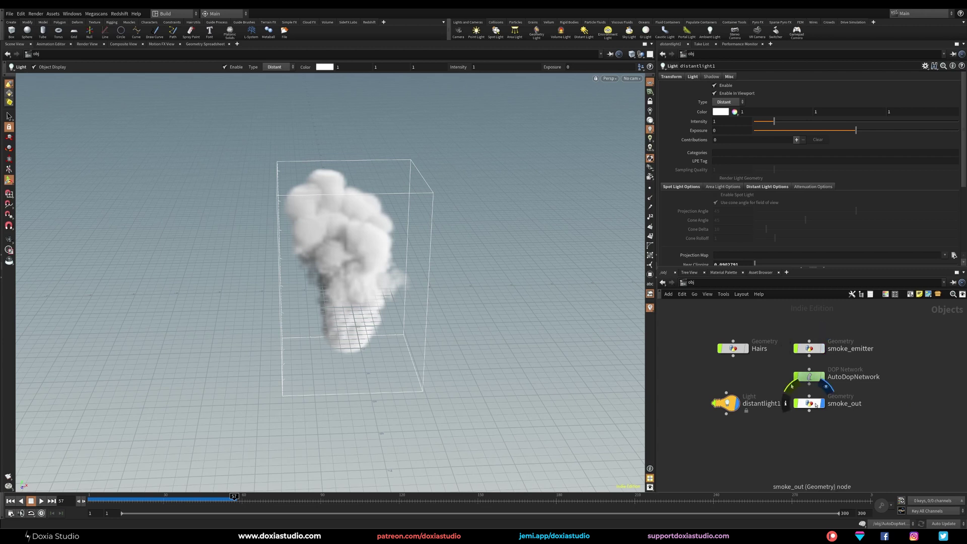
pyautogui.moveTo(91, 497); pyautogui.dragTo(235, 495)
pyautogui.click(41, 501)
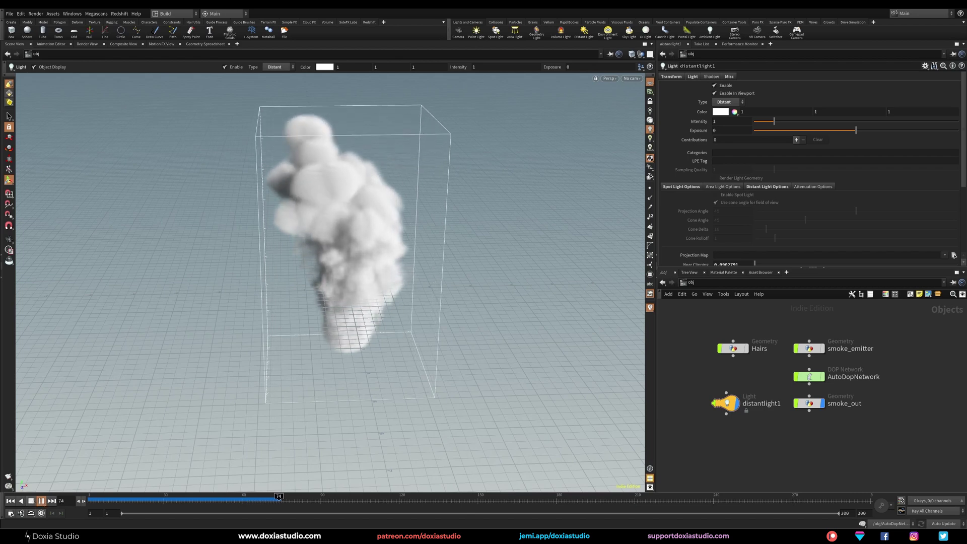
pyautogui.click(46, 501)
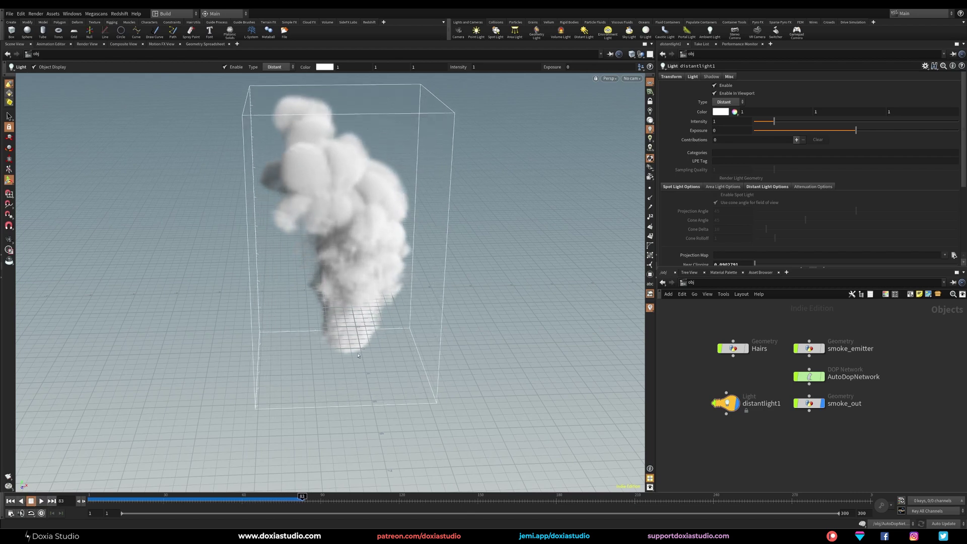
pyautogui.keyDown('alt'); pyautogui.moveTo(353, 322); pyautogui.dragTo(299, 354); pyautogui.keyUp('alt')
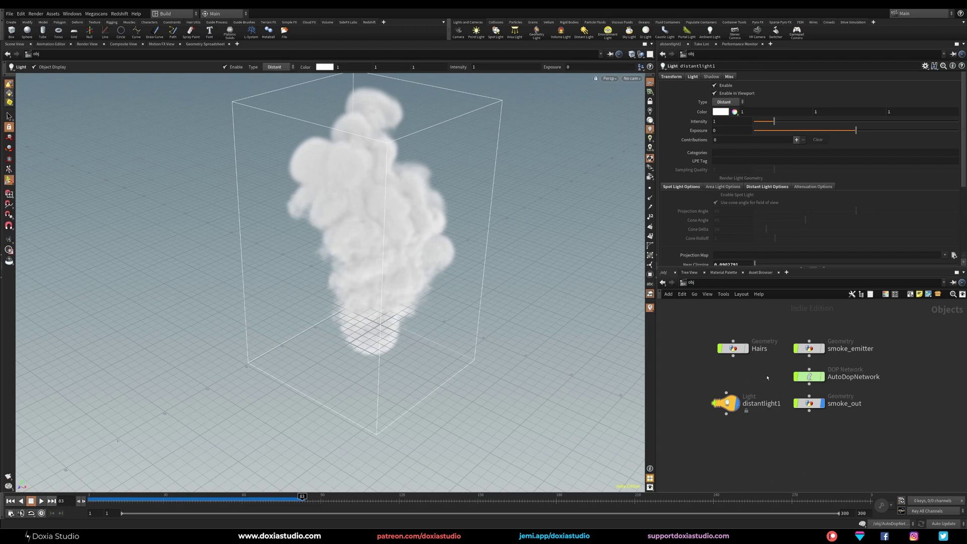
# Set the Turbulence of pyrosolver1 in AutoDopNetwork to 0.05 and return to the object level.
pyautogui.click(809, 376)
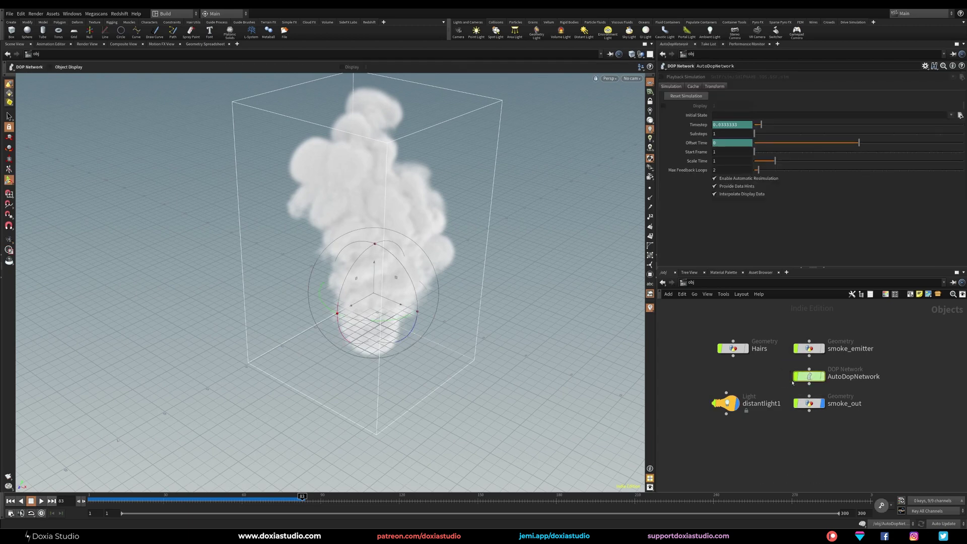
pyautogui.doubleClick(808, 377)
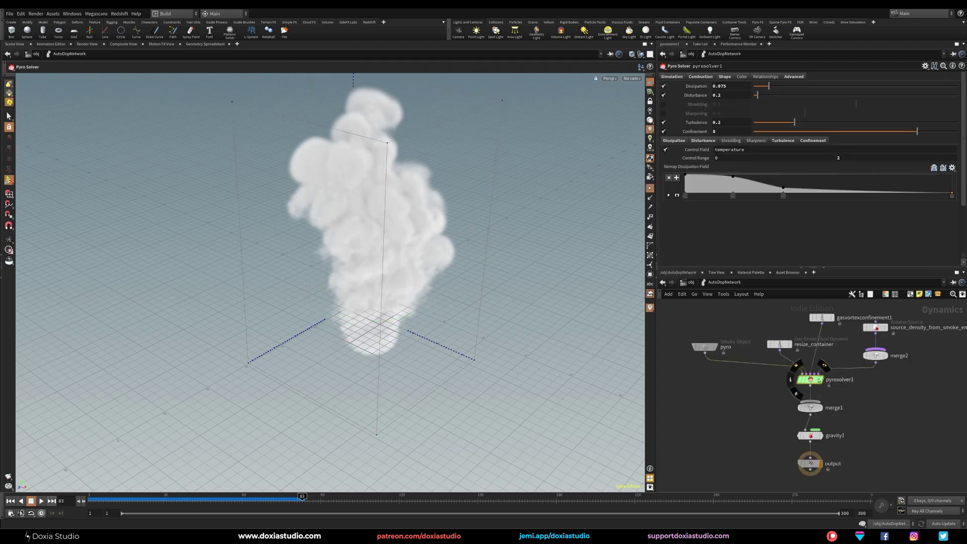
pyautogui.doubleClick(720, 123)
pyautogui.write('05')
pyautogui.press('Return')
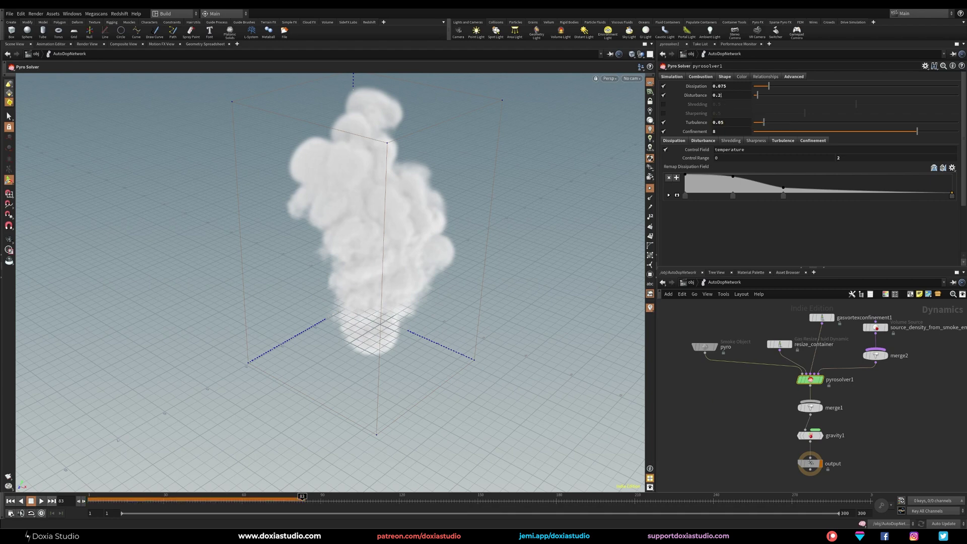
pyautogui.doubleClick(720, 95)
pyautogui.press('Return')
pyautogui.press('u')
# Open the smoke_out object and delete its import_pyro_visualization node.
pyautogui.click(817, 404)
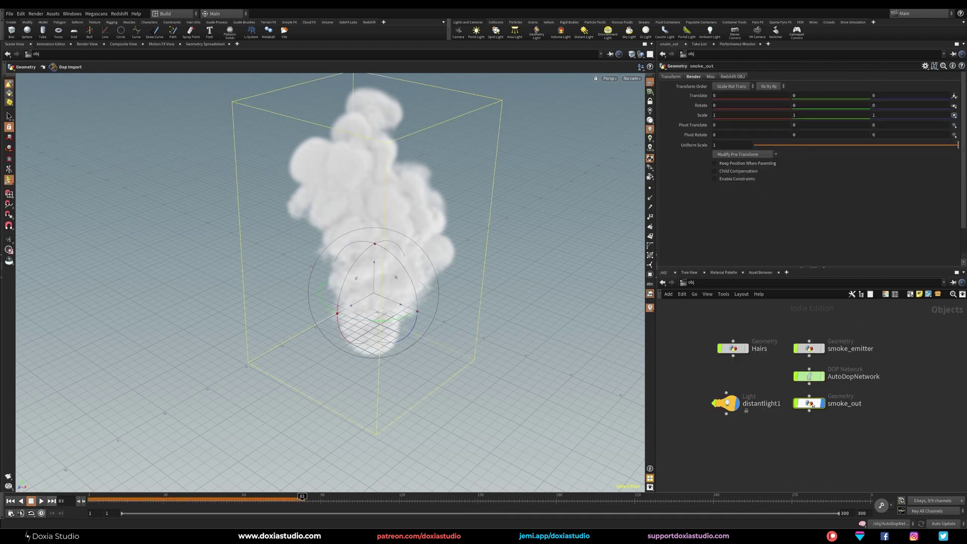
pyautogui.doubleClick(817, 405)
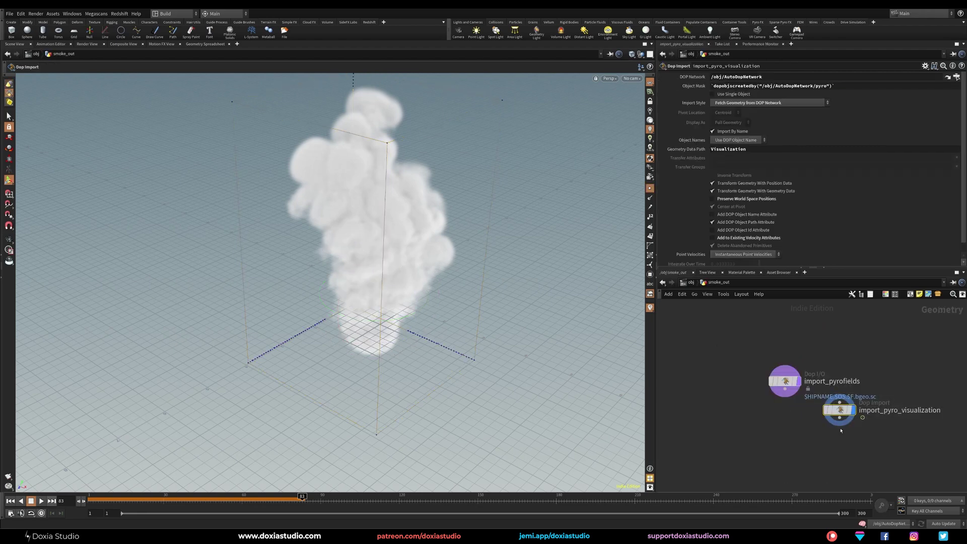
pyautogui.press('Delete')
# Limit import_pyrofields to density and vel by disabling the rest, rest2, temperature, heat, fuel and Cd fields.
pyautogui.moveTo(786, 384); pyautogui.dragTo(757, 377)
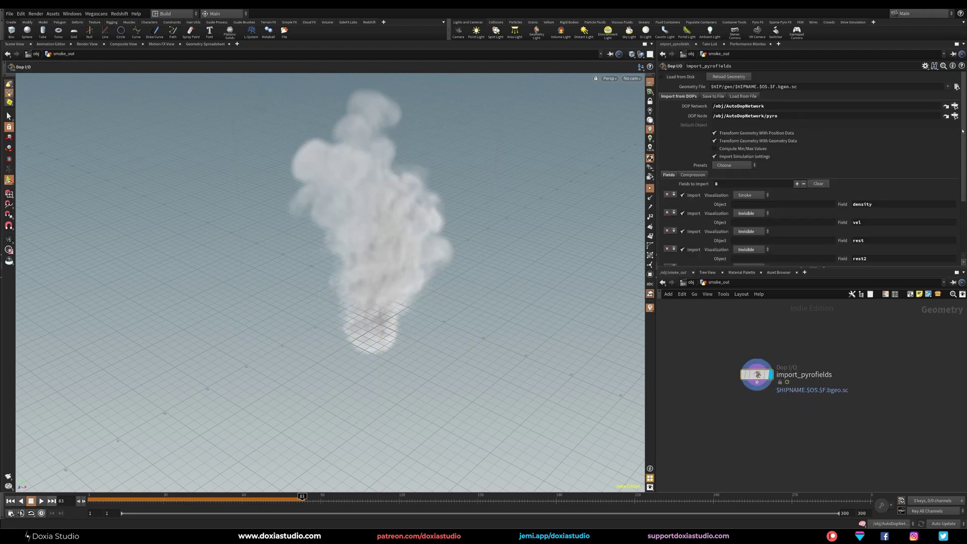
pyautogui.moveTo(962, 161); pyautogui.dragTo(962, 203)
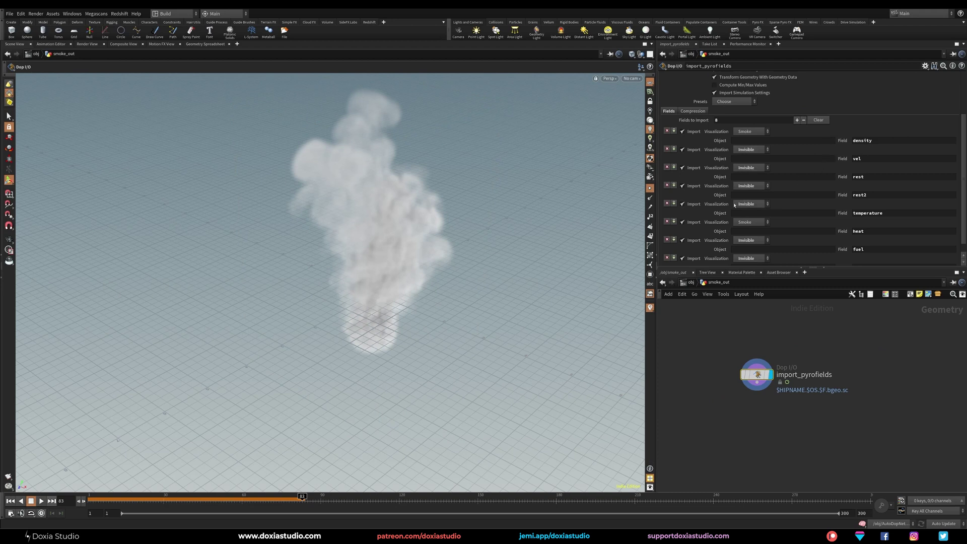
pyautogui.scroll(-1, 964, 205)
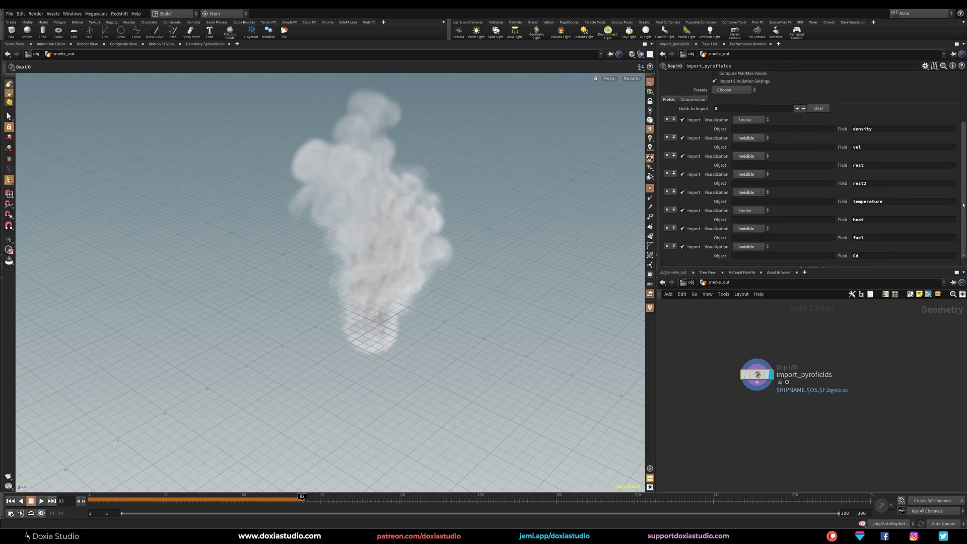
pyautogui.click(683, 158)
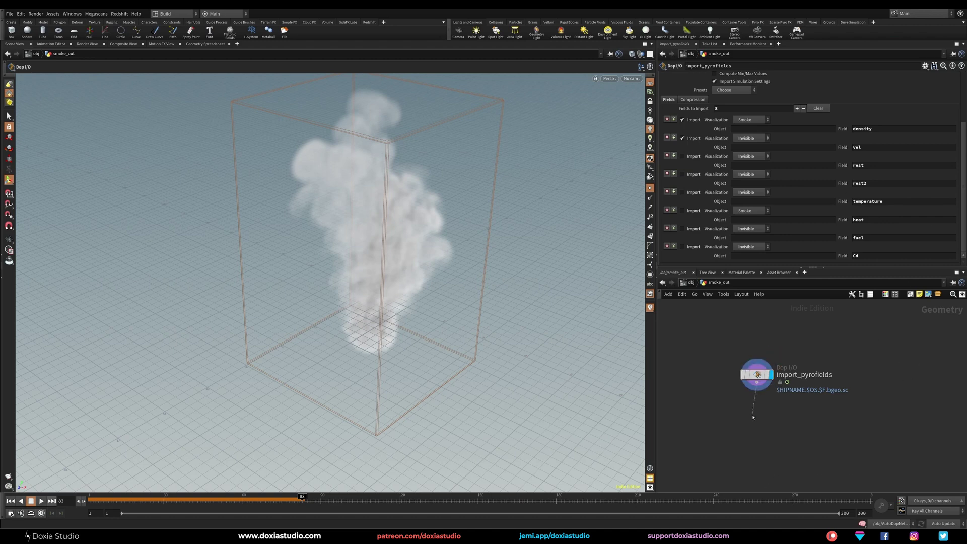
# Add a File Cache node below import_pyrofields and name it cacheSmoke.
pyautogui.press('Tab')
pyautogui.write('file c')
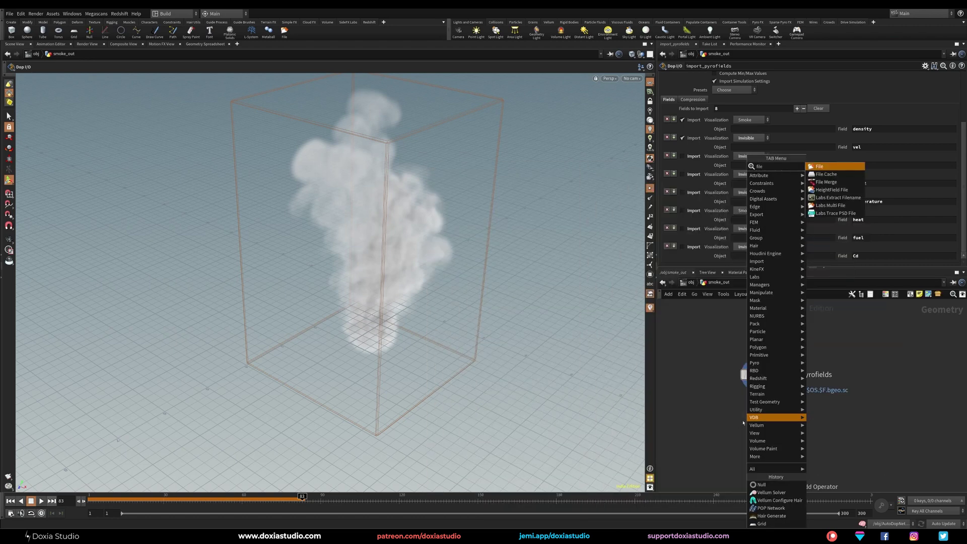
pyautogui.click(823, 166)
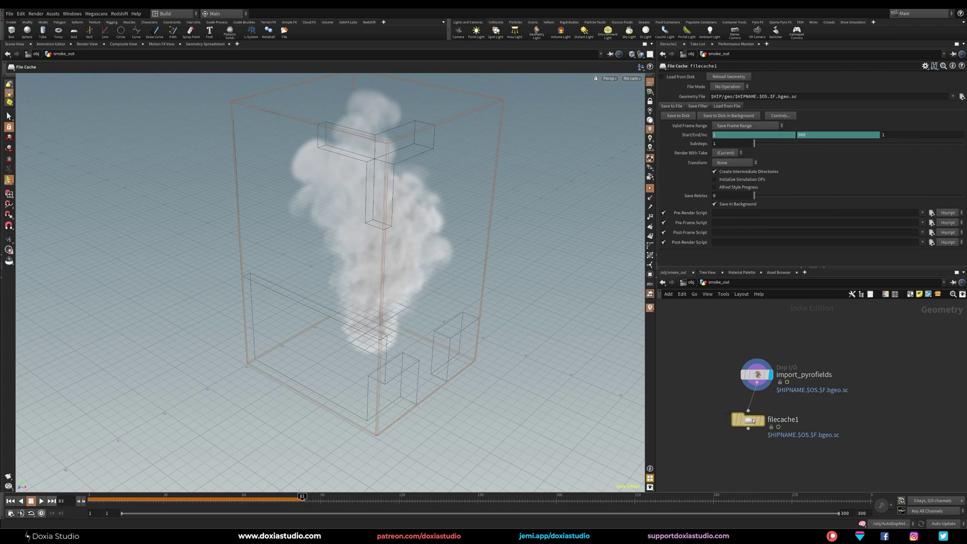
pyautogui.click(728, 66)
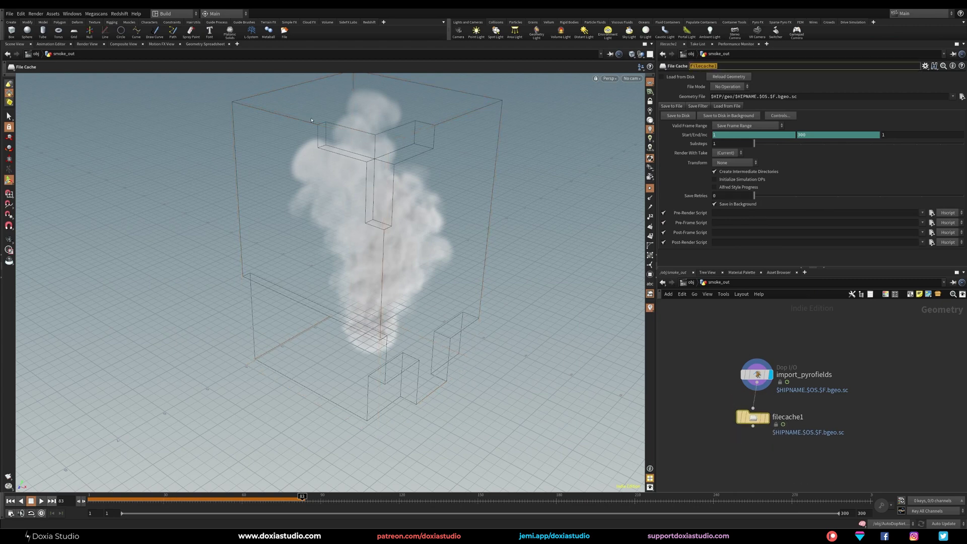
pyautogui.write('cac')
# Shorten the cacheSmoke geometry file path to $HIP/geo/$OS.$F.bgeo.sc.
pyautogui.click(758, 96)
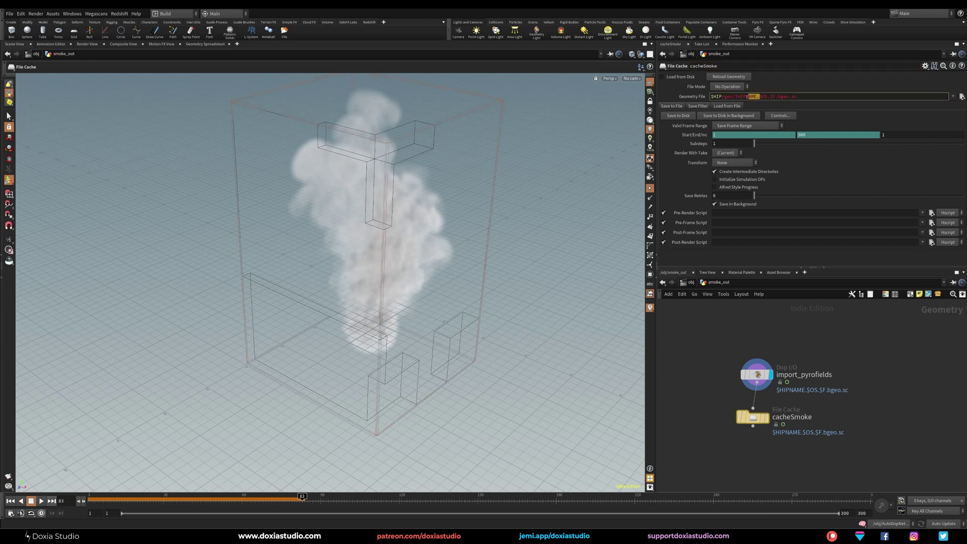
pyautogui.press('BackSpace')
pyautogui.press('Return')
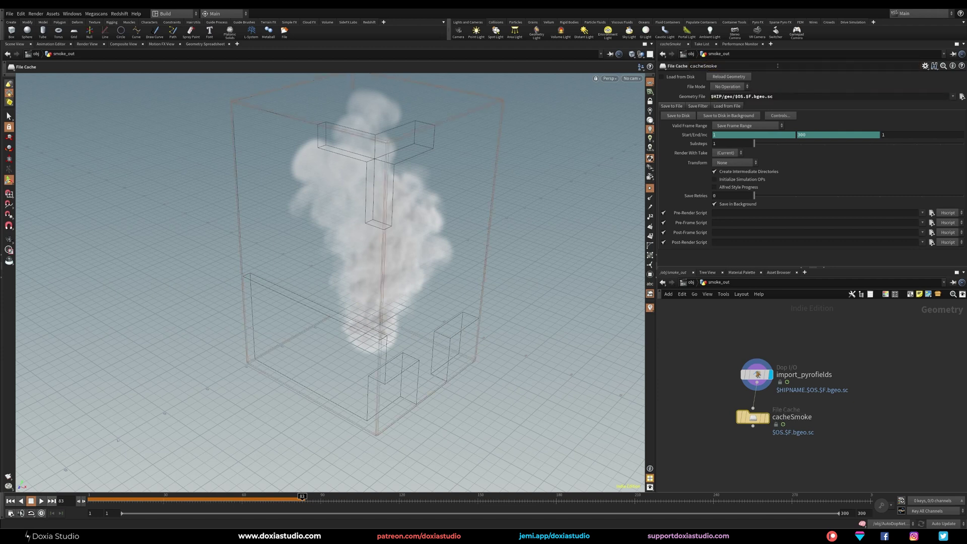
# Play the smoke simulation to about frame 92 and inspect the plume from another angle.
pyautogui.click(741, 387)
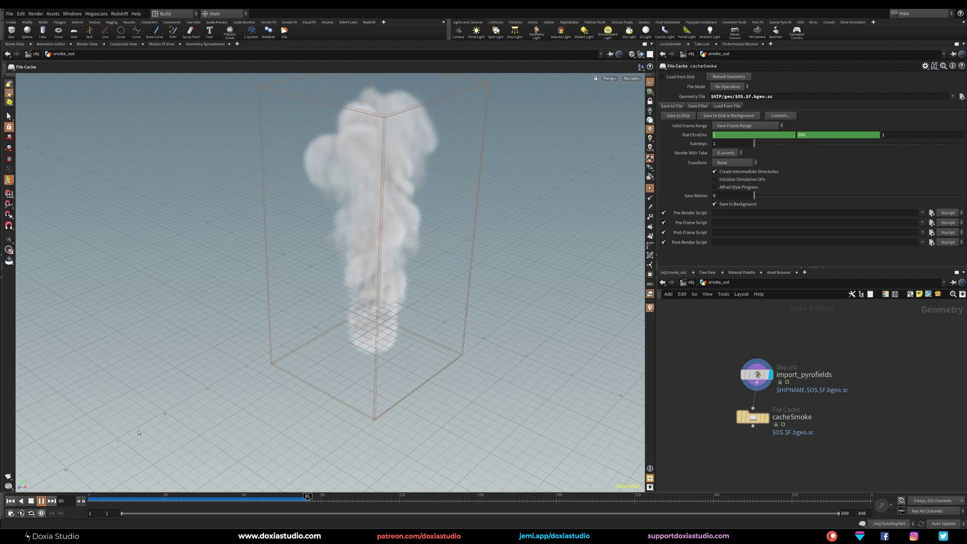
pyautogui.click(41, 501)
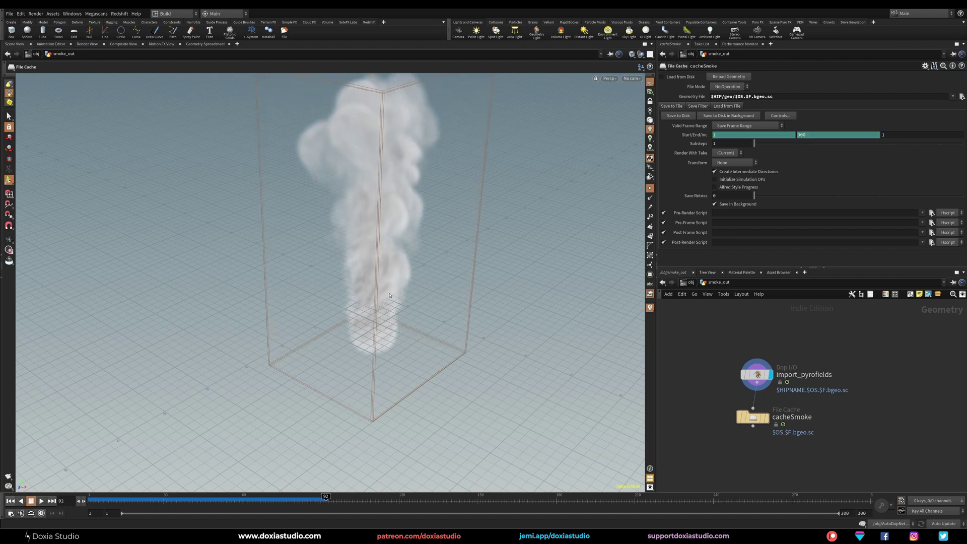
pyautogui.keyDown('alt'); pyautogui.moveTo(390, 296); pyautogui.dragTo(368, 290); pyautogui.keyUp('alt')
# Insert null1 between sphere1 and create_density in the smoke_emitter network and tidy the node layout.
pyautogui.press('u')
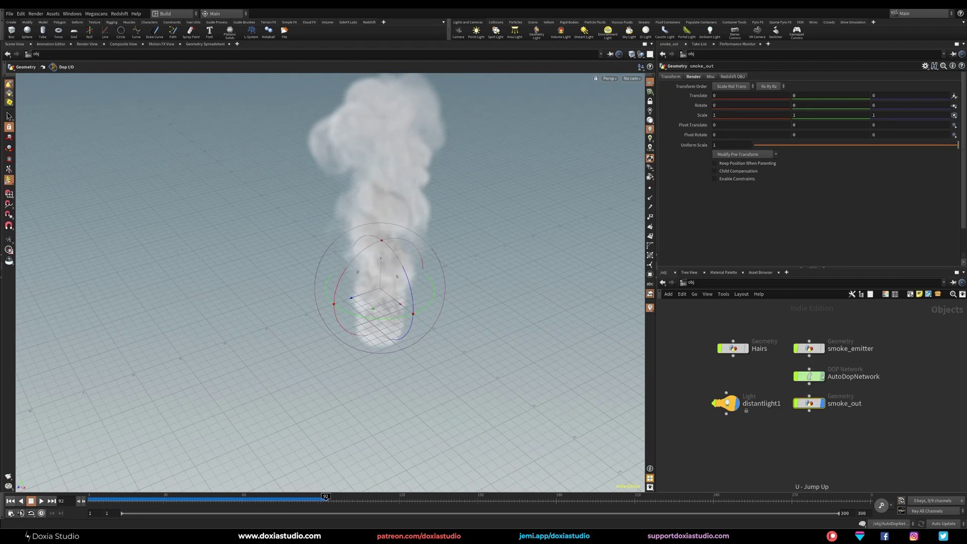
pyautogui.doubleClick(810, 350)
pyautogui.moveTo(726, 388); pyautogui.dragTo(739, 403, button='middle')
pyautogui.press('h')
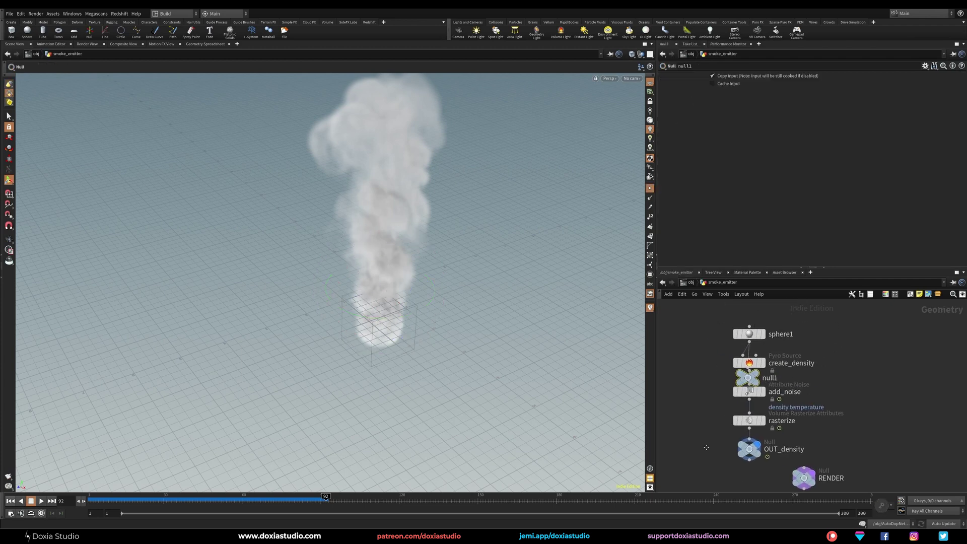
pyautogui.press('l')
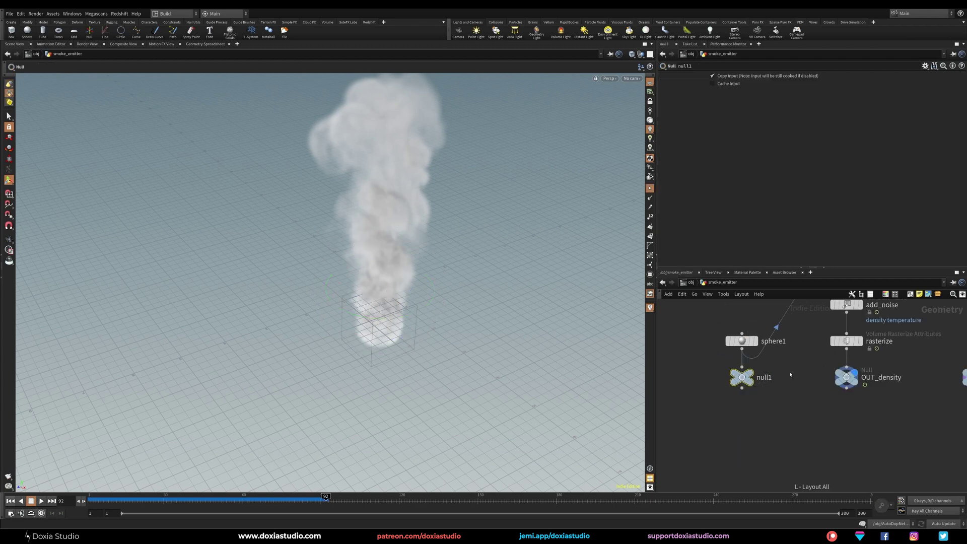
pyautogui.moveTo(790, 375); pyautogui.dragTo(727, 438, button='middle')
pyautogui.moveTo(679, 452); pyautogui.dragTo(757, 354)
pyautogui.press('l')
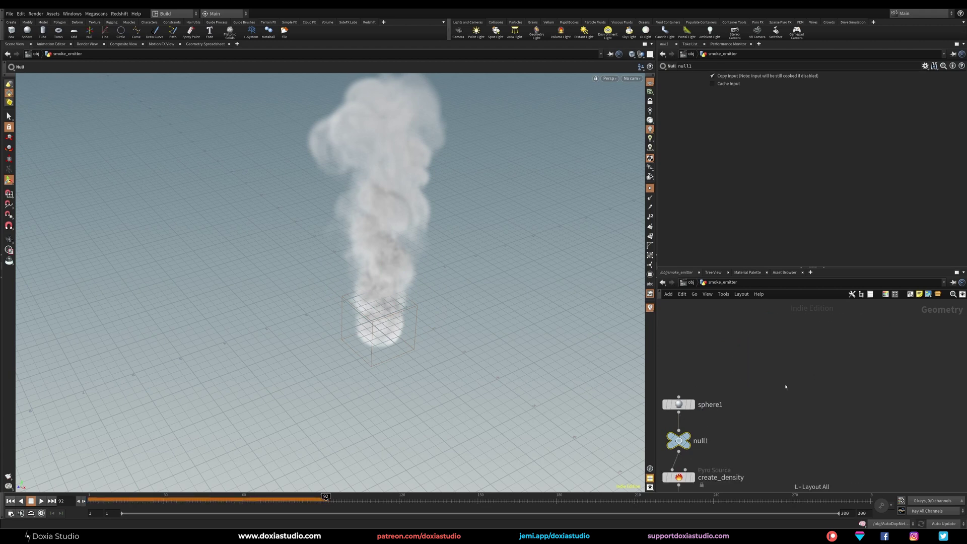
# Set the Element Size of the add_noise node to 0.2.
pyautogui.moveTo(766, 479); pyautogui.dragTo(821, 362, button='middle')
pyautogui.moveTo(703, 357); pyautogui.dragTo(746, 368)
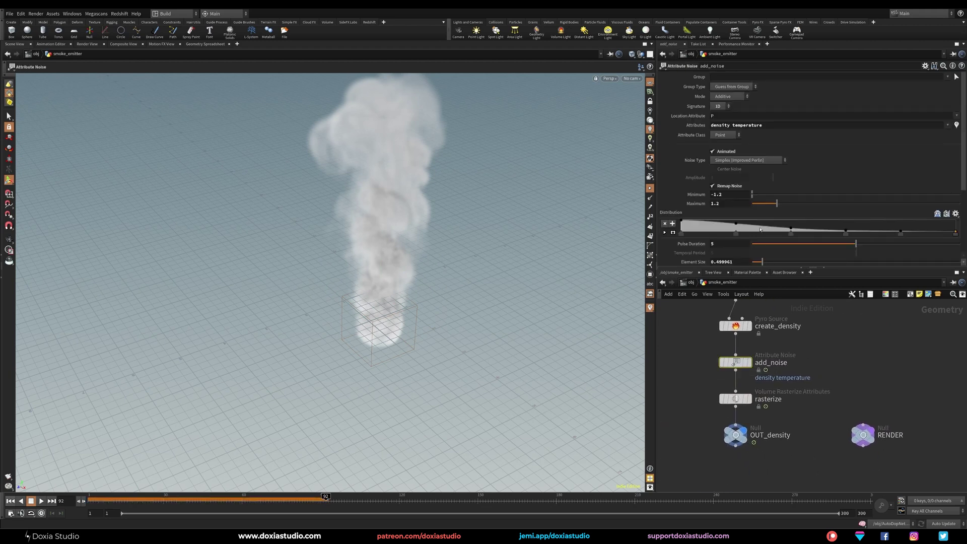
pyautogui.scroll(-5, 740, 206)
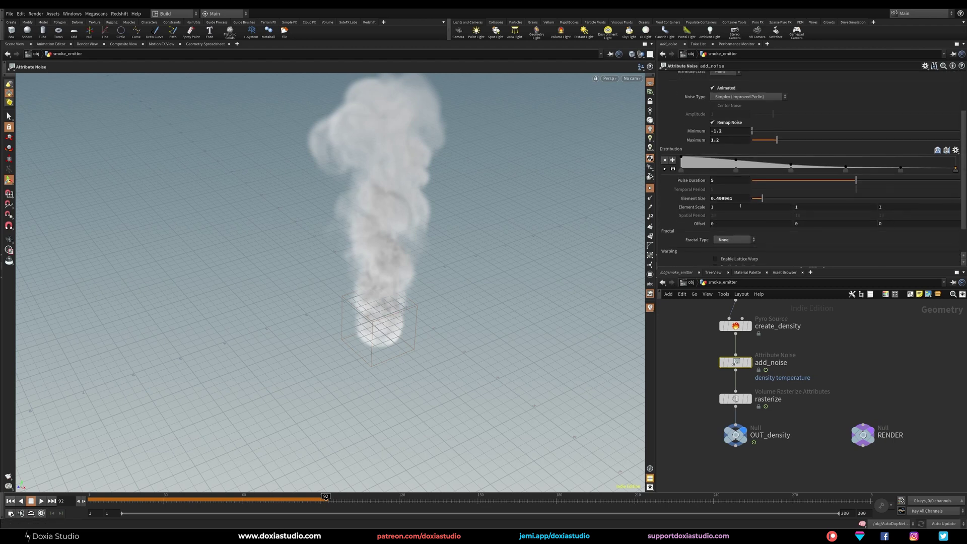
pyautogui.moveTo(726, 198); pyautogui.dragTo(710, 199)
pyautogui.write('0.2')
pyautogui.press('Return')
# Save the scene from the object level and play the smoke simulation from frame 1 to about frame 33.
pyautogui.click(11, 502)
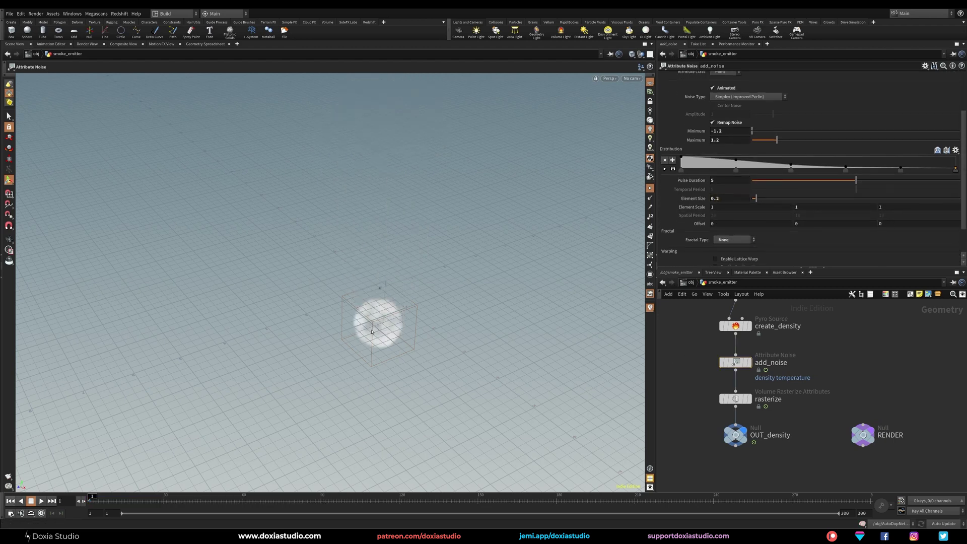
pyautogui.press('u')
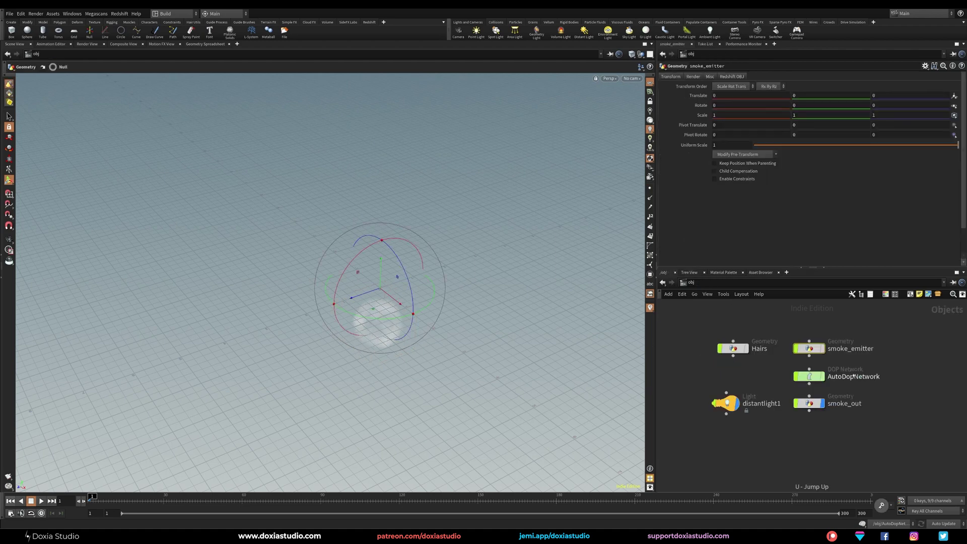
pyautogui.hotkey('ctrl', 's')
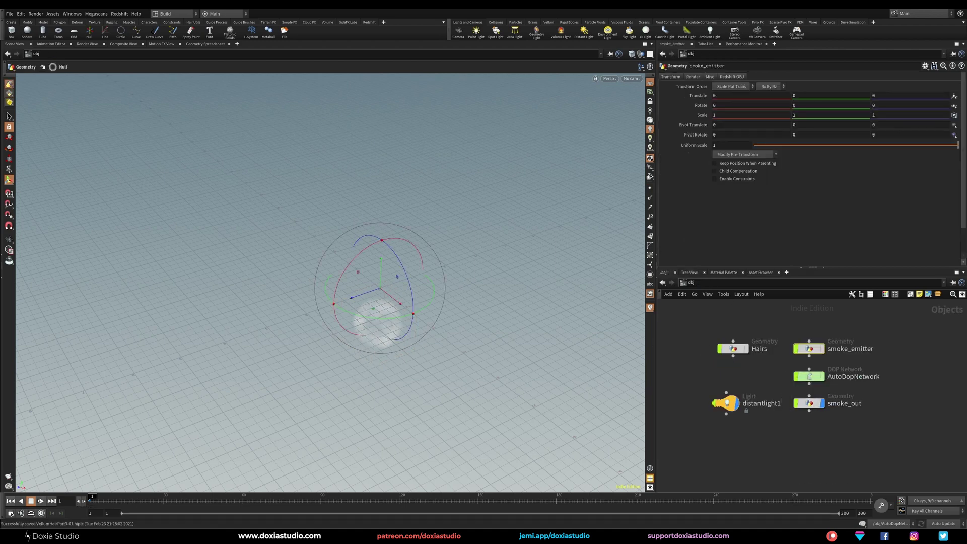
pyautogui.click(41, 501)
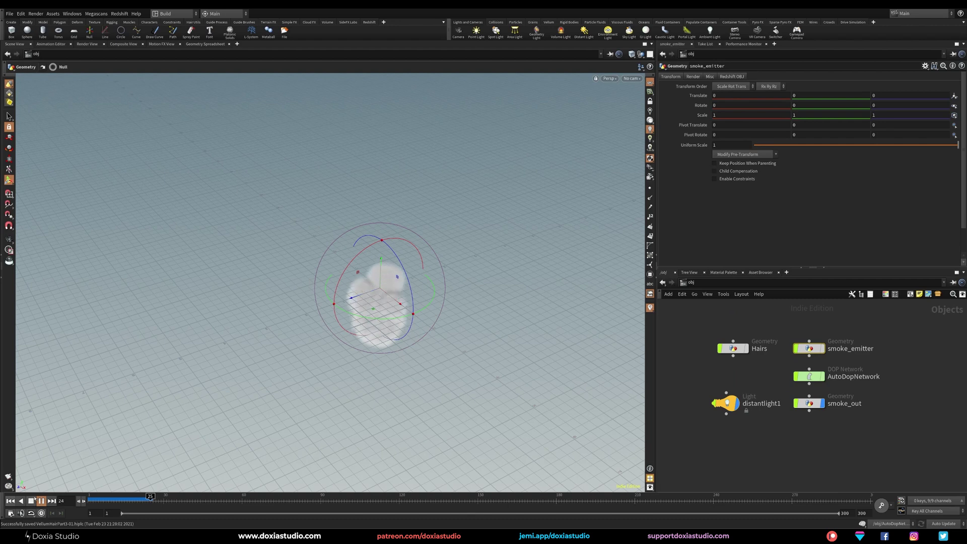
# Save the cacheSmoke file cache inside smoke_out to disk for frames 1 to 300.
pyautogui.doubleClick(809, 403)
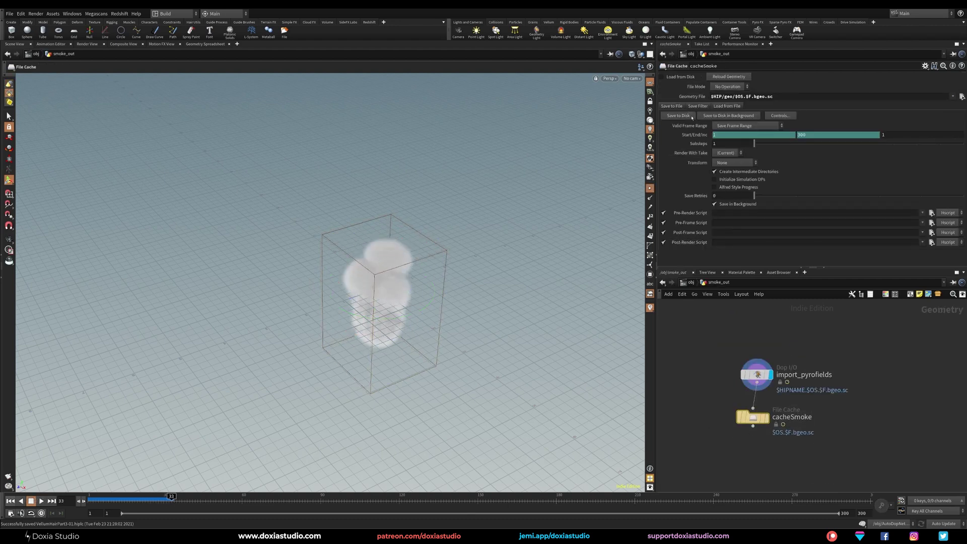
pyautogui.click(690, 117)
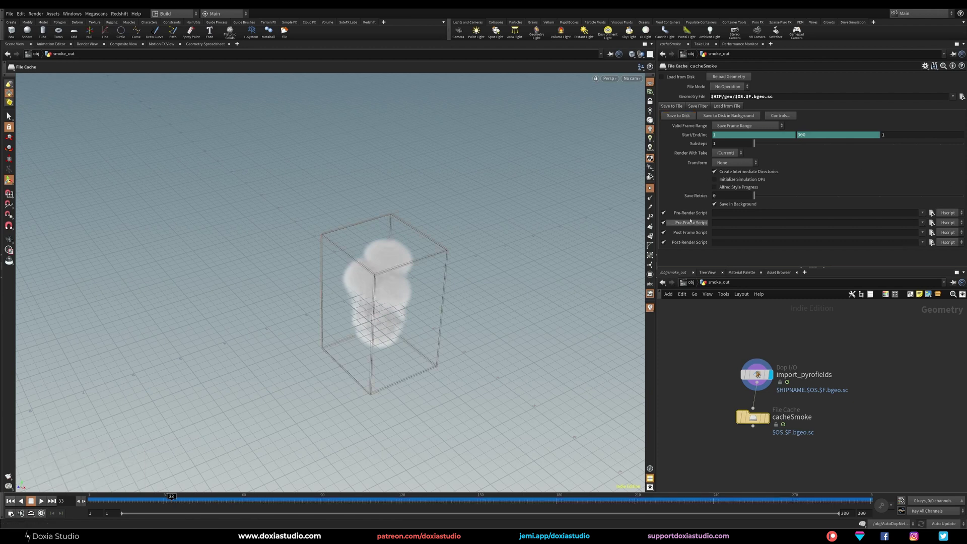
# Display the cacheSmoke node in smoke_out, align it under import_pyrofields and enable Load from Disk.
pyautogui.click(766, 418)
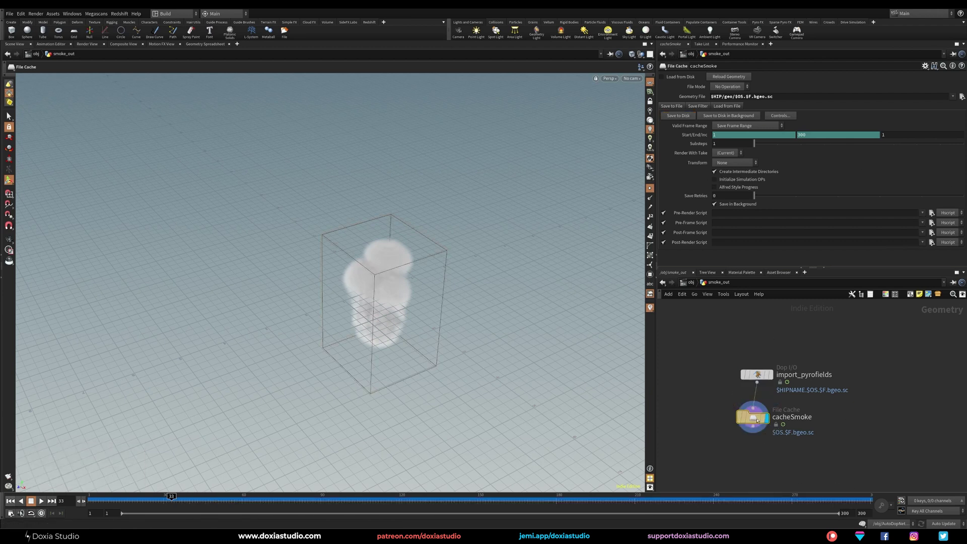
pyautogui.moveTo(753, 418); pyautogui.dragTo(757, 416)
pyautogui.click(663, 76)
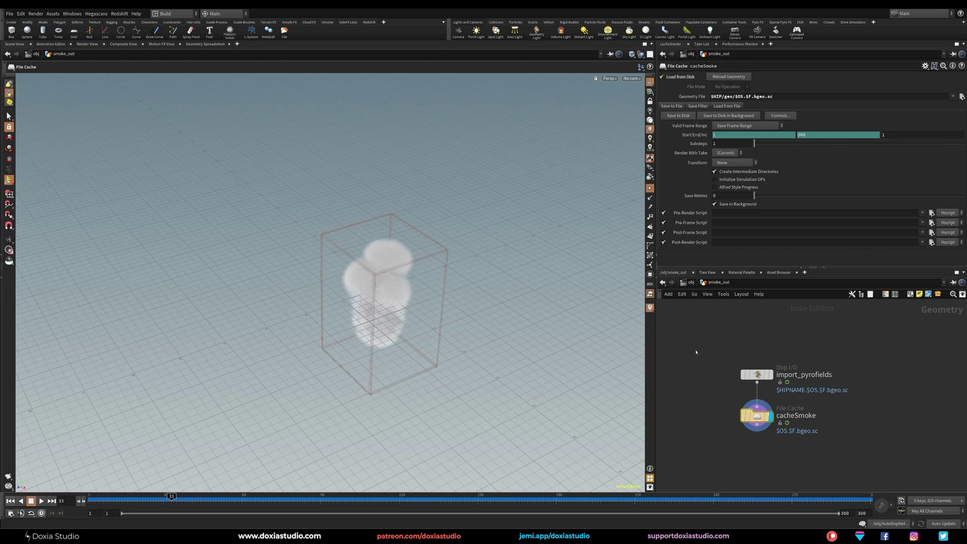
# Add a Null named out_smoke below cacheSmoke, display it and align it with the node chain.
pyautogui.press('Tab')
pyautogui.write('null')
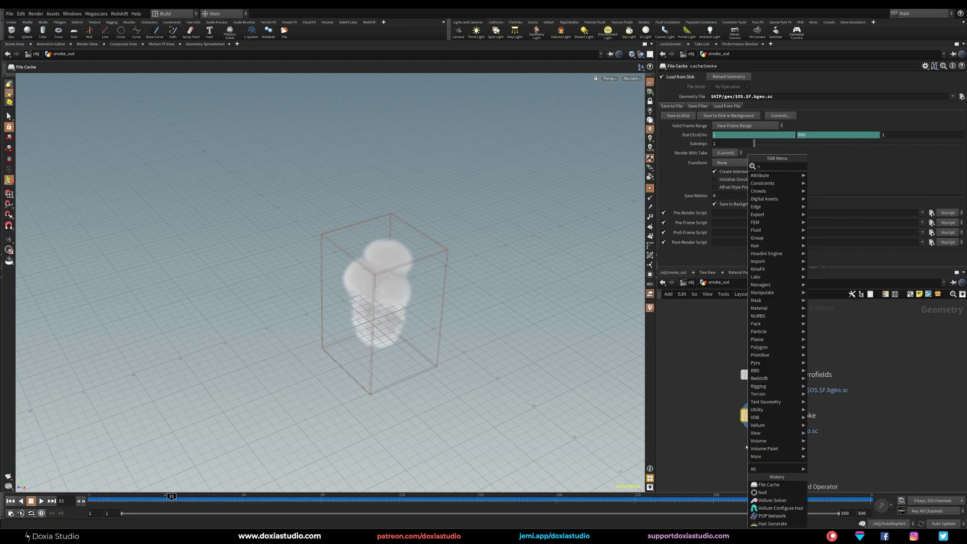
pyautogui.press('Return')
pyautogui.click(749, 456)
pyautogui.click(778, 455)
pyautogui.doubleClick(778, 455)
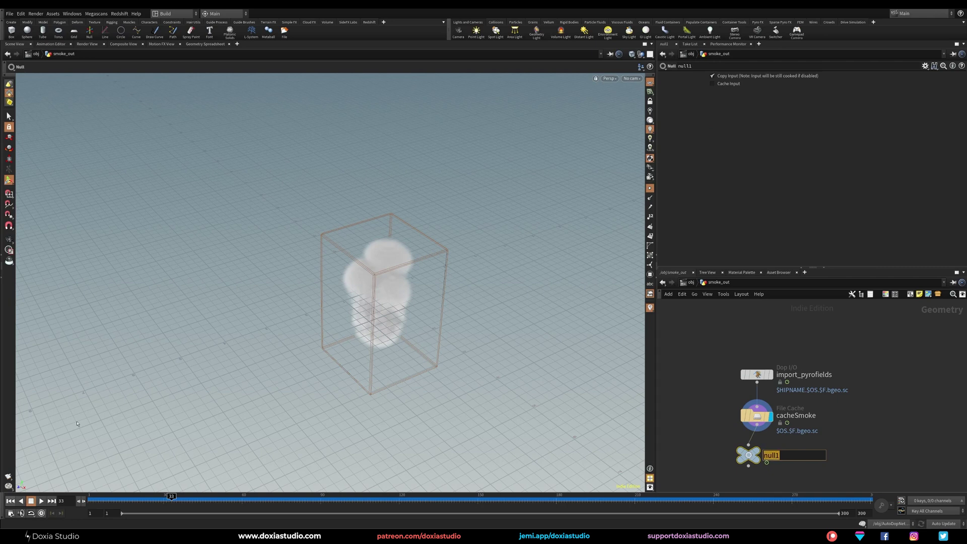
pyautogui.write('out_smoke')
pyautogui.press('Return')
pyautogui.click(764, 438)
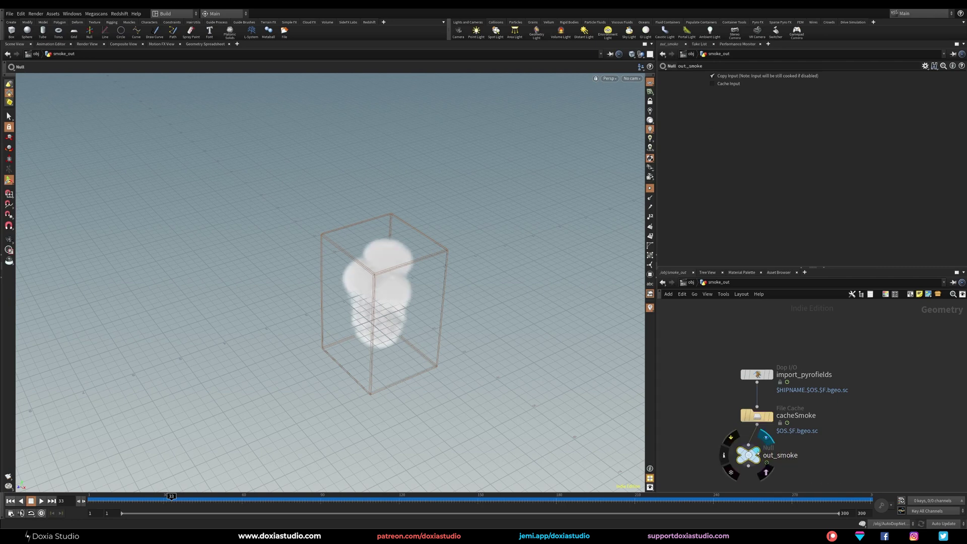
pyautogui.moveTo(749, 455); pyautogui.dragTo(758, 457)
# Scrub through the cached smoke on the timeline to review its motion and return to frame 1.
pyautogui.moveTo(107, 501); pyautogui.dragTo(643, 501)
pyautogui.scroll(-5, 441, 352)
pyautogui.keyDown('alt'); pyautogui.moveTo(440, 352); pyautogui.dragTo(453, 320); pyautogui.keyUp('alt')
pyautogui.click(220, 500)
pyautogui.moveTo(220, 500); pyautogui.dragTo(91, 499)
# In the Hairs network, set the Segments of hairgen1 to 20 and turn off the point display in the viewport.
pyautogui.press('u')
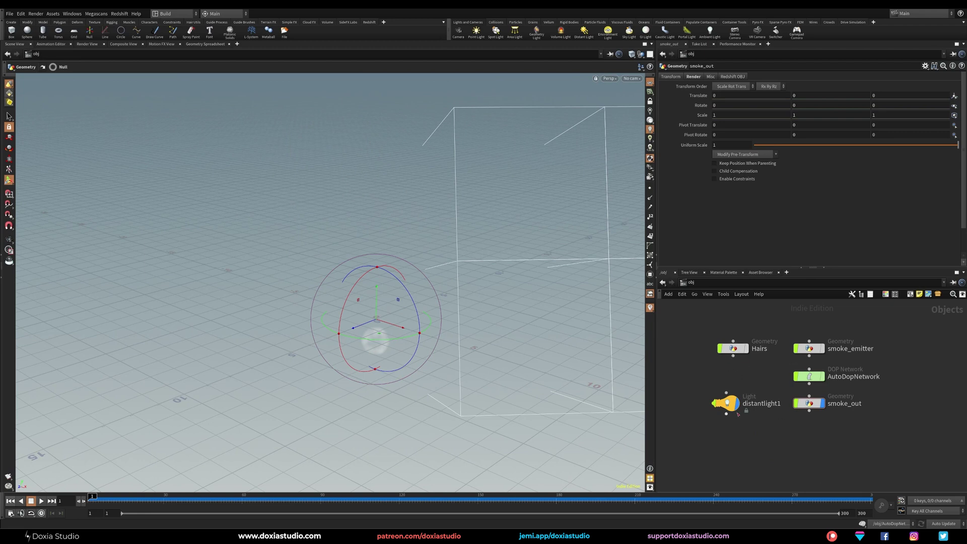
pyautogui.moveTo(727, 404); pyautogui.dragTo(731, 403)
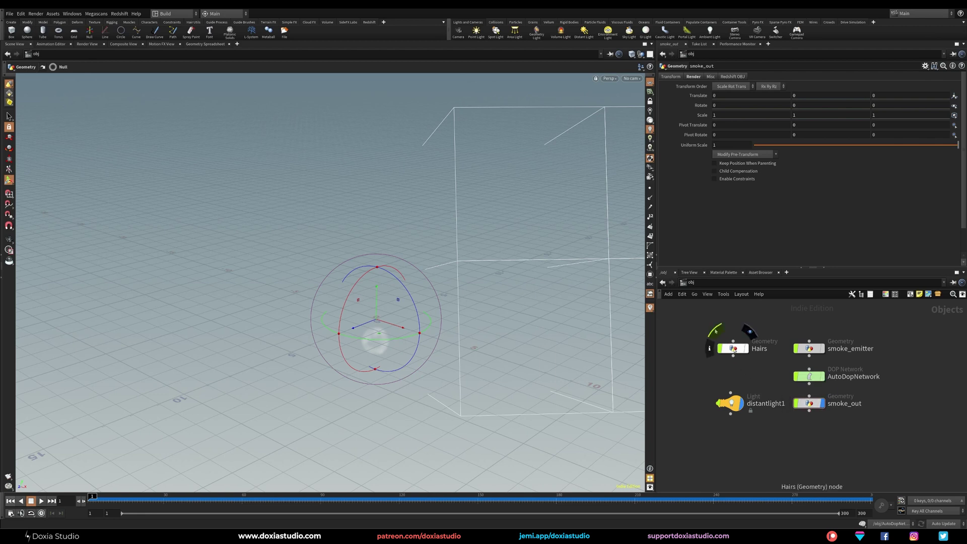
pyautogui.doubleClick(739, 351)
pyautogui.scroll(3, 844, 392)
pyautogui.moveTo(844, 370); pyautogui.dragTo(871, 512, button='middle')
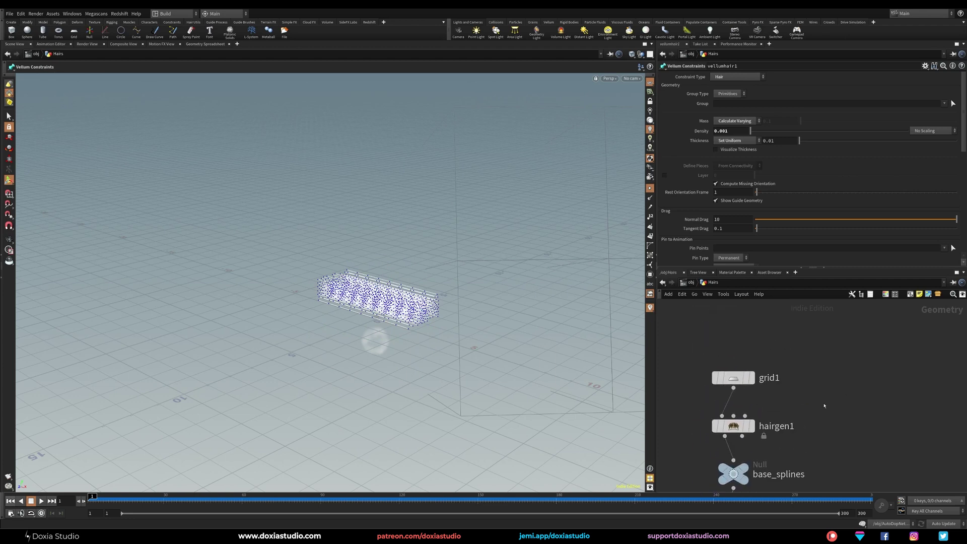
pyautogui.click(738, 425)
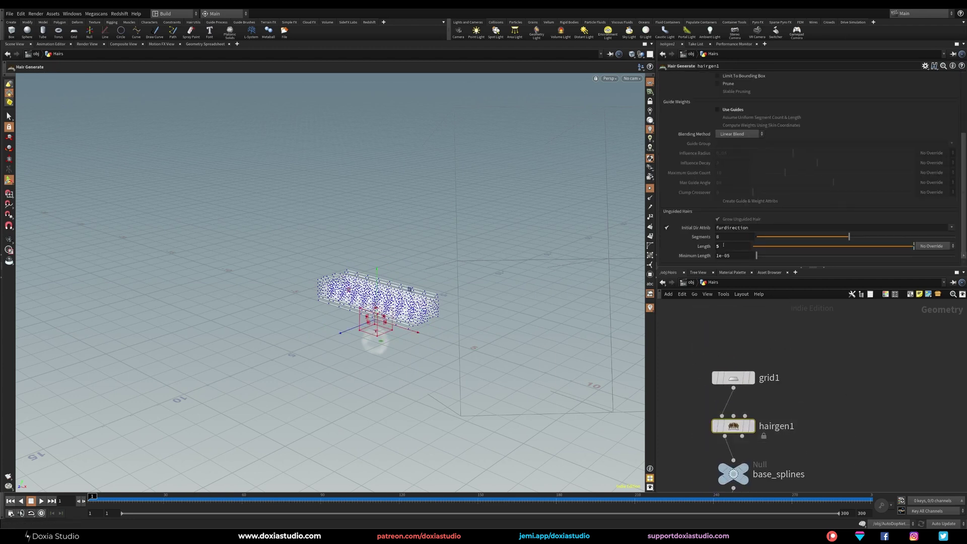
pyautogui.moveTo(725, 237); pyautogui.dragTo(702, 243)
pyautogui.write('20')
pyautogui.press('Return')
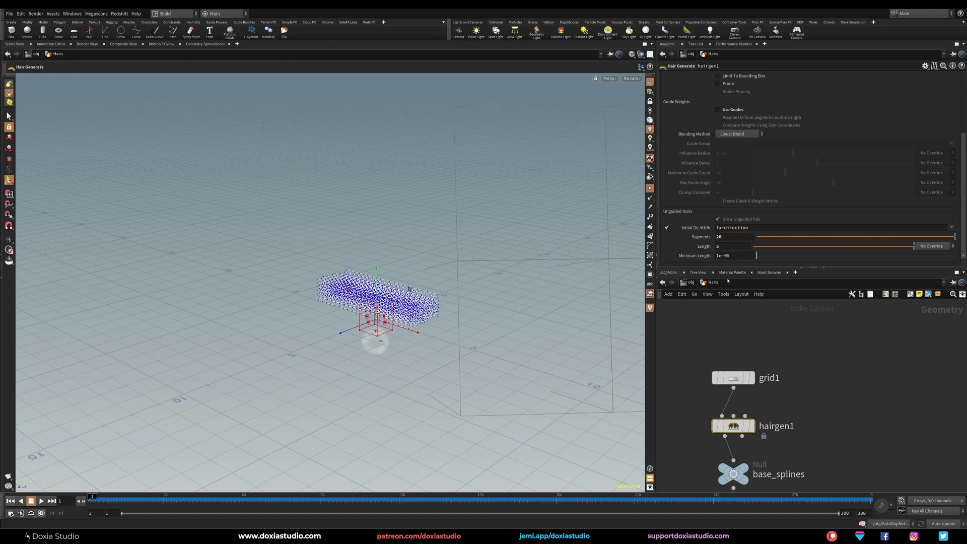
pyautogui.click(650, 188)
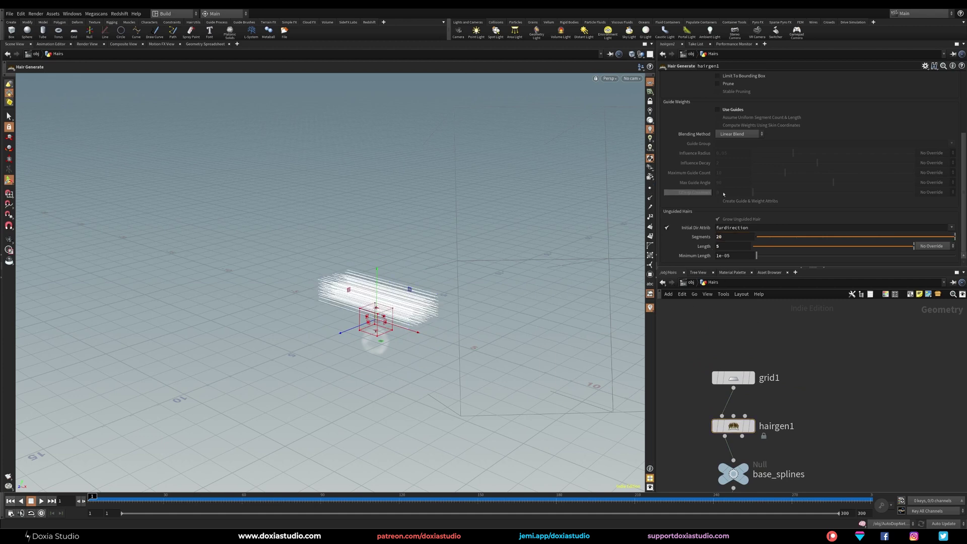
# Display vellumsolver1 in the Hairs network and enter its forces network.
pyautogui.moveTo(963, 179); pyautogui.dragTo(959, 115)
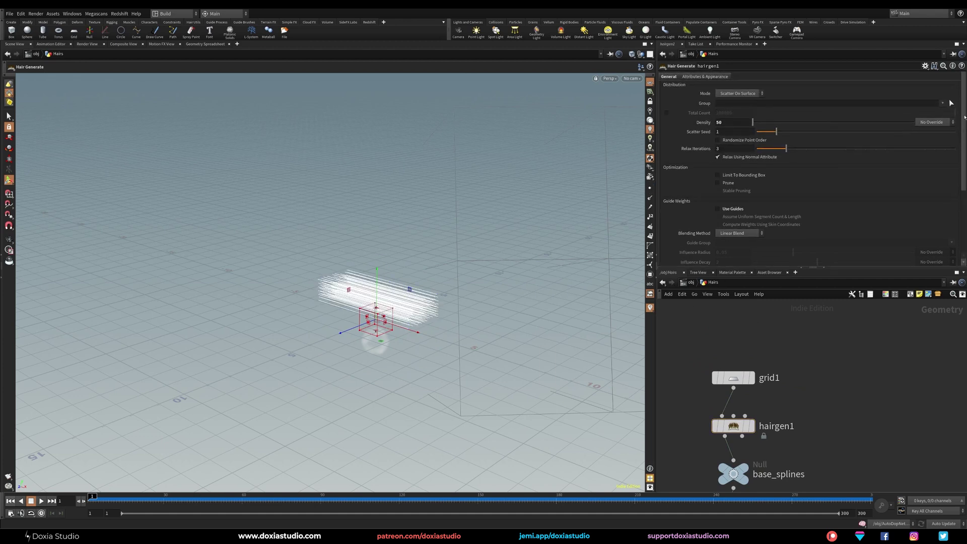
pyautogui.moveTo(863, 408); pyautogui.dragTo(855, 283, button='middle')
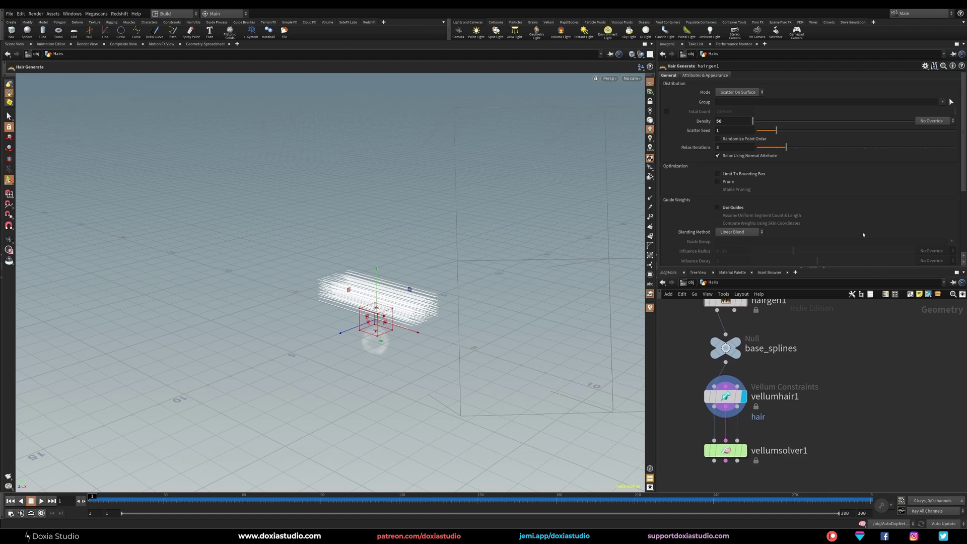
pyautogui.moveTo(877, 379); pyautogui.dragTo(883, 337, button='middle')
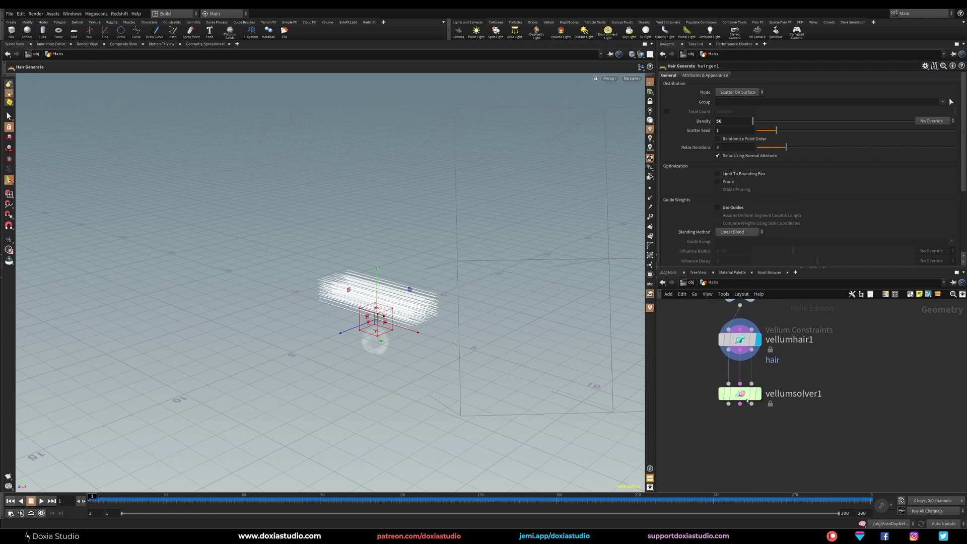
pyautogui.moveTo(750, 394); pyautogui.dragTo(751, 397)
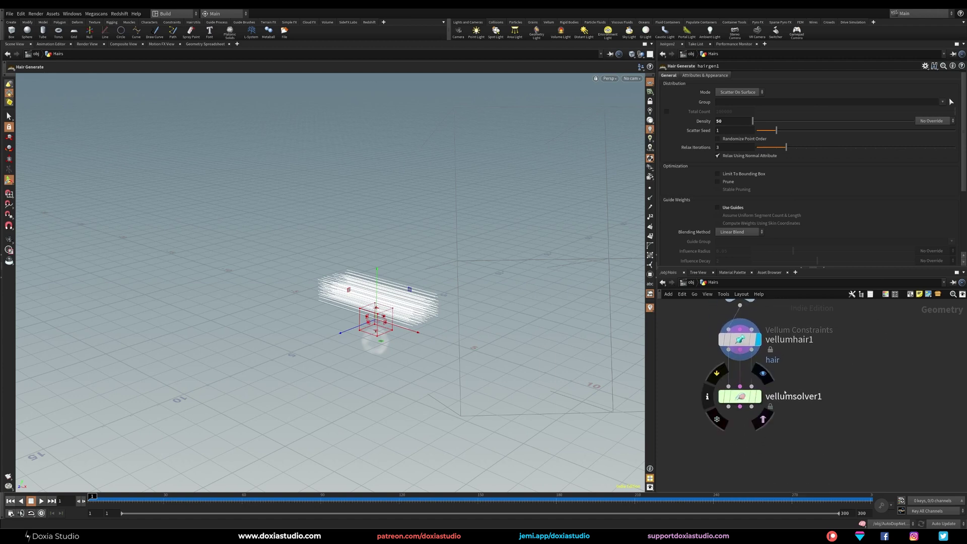
pyautogui.doubleClick(752, 398)
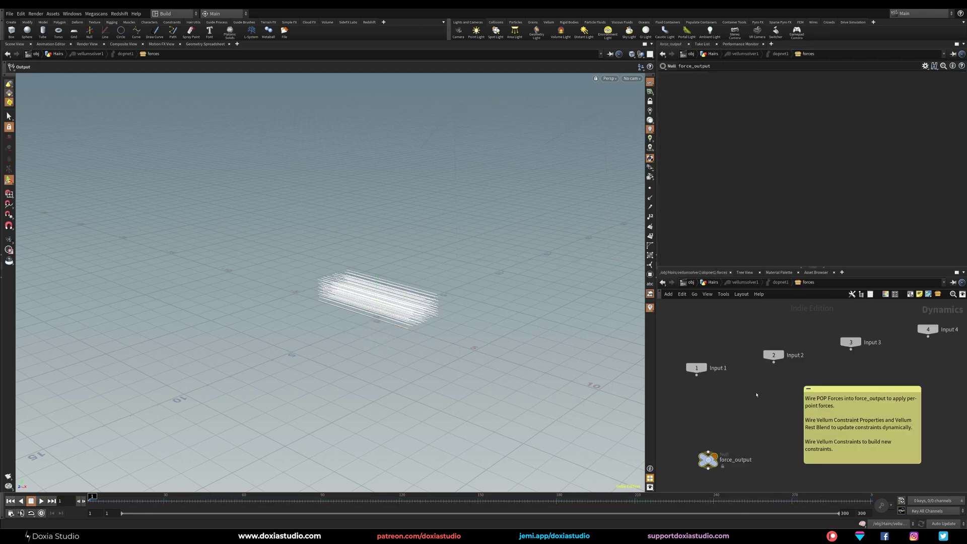
# Add a POP Advect by Volumes node above force_output in the forces network and connect it to that output.
pyautogui.moveTo(849, 389); pyautogui.dragTo(857, 391)
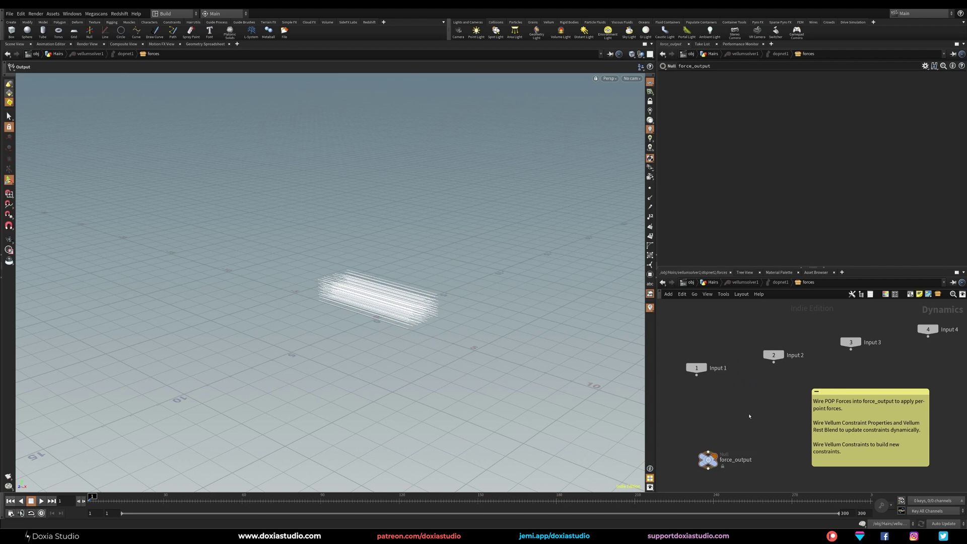
pyautogui.press('Tab')
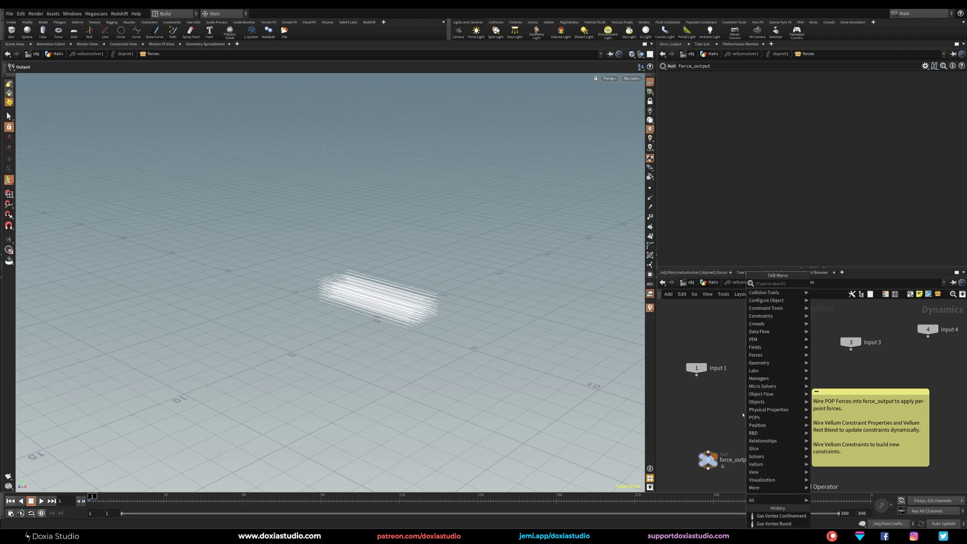
pyautogui.write('advec')
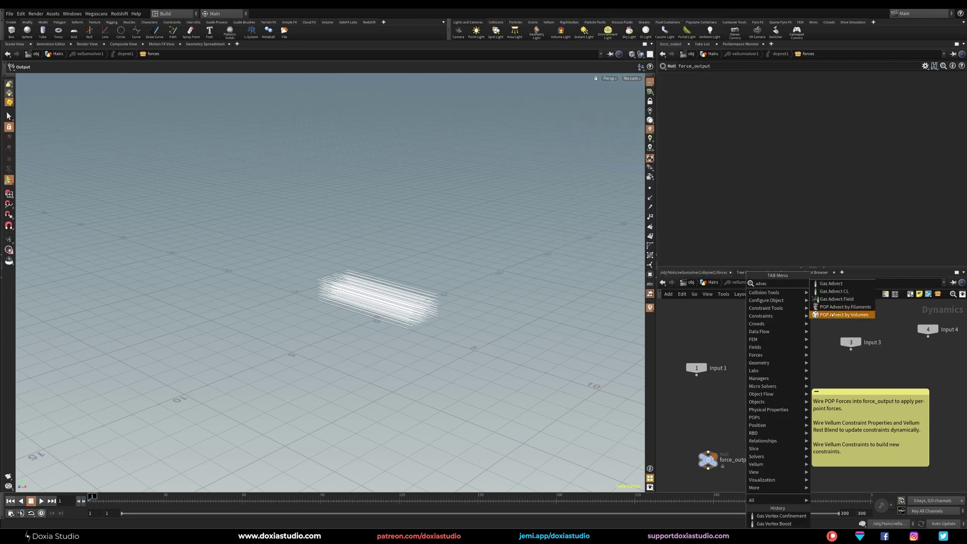
pyautogui.click(829, 318)
pyautogui.click(739, 407)
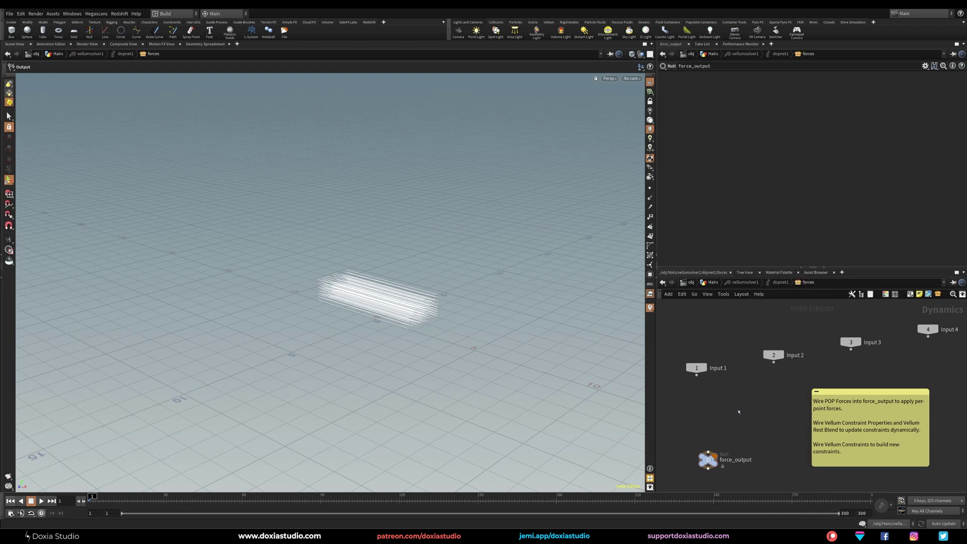
pyautogui.moveTo(740, 408); pyautogui.dragTo(707, 417)
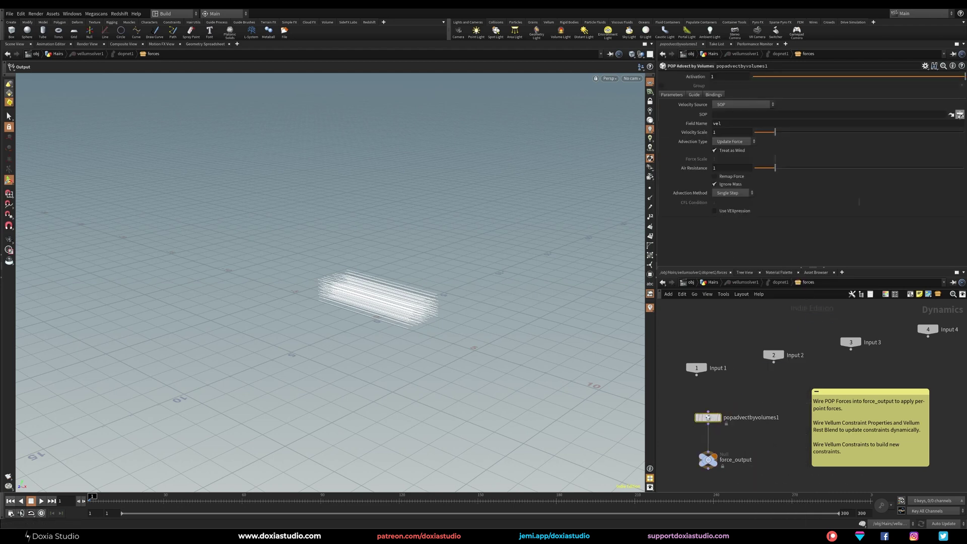
# Set the velocity source SOP of popadvectbyvolumes1 to /obj/smoke_out/out_smoke.
pyautogui.click(960, 116)
pyautogui.click(890, 82)
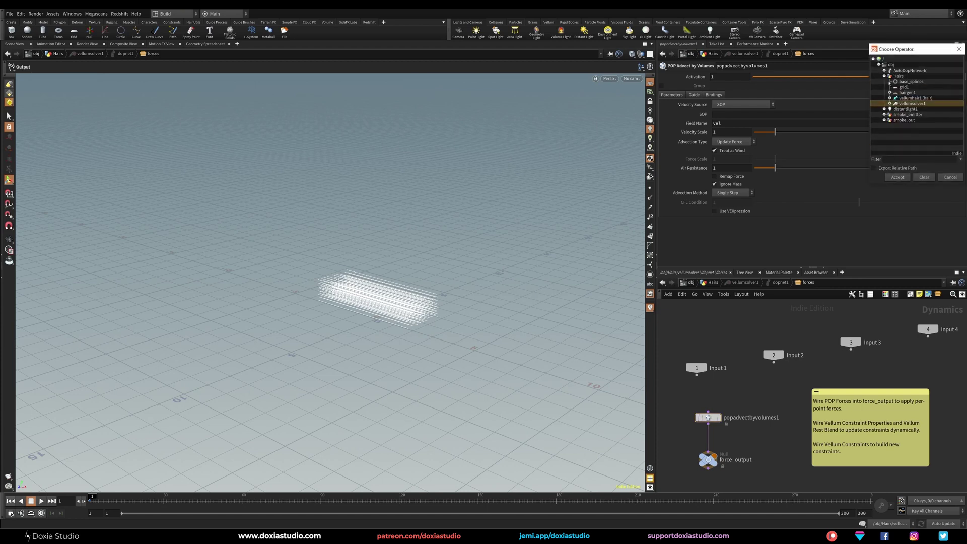
pyautogui.click(884, 76)
pyautogui.click(884, 93)
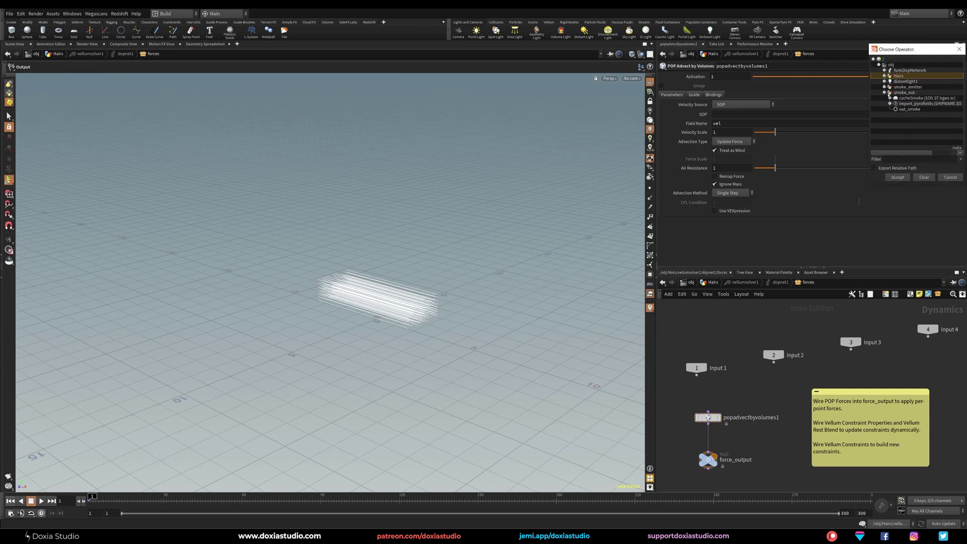
pyautogui.doubleClick(909, 110)
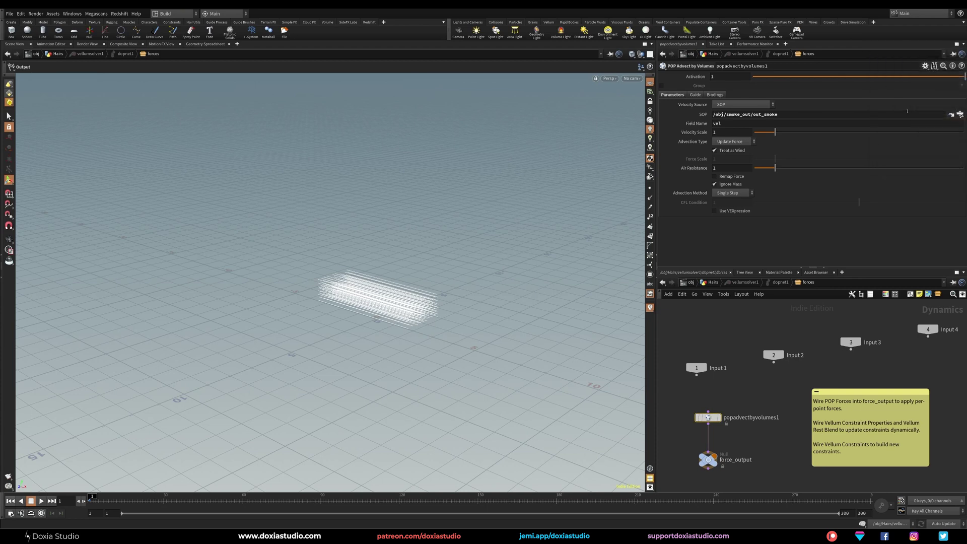
# Set the Advection Type of popadvectbyvolumes1 to Update Velocity and its Advection Method to Trace.
pyautogui.click(748, 142)
pyautogui.click(749, 158)
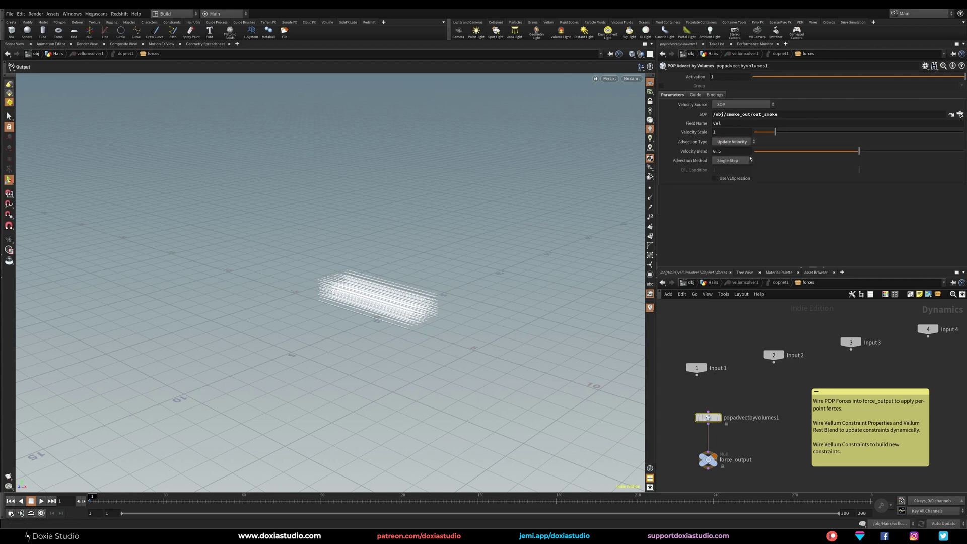
pyautogui.click(750, 143)
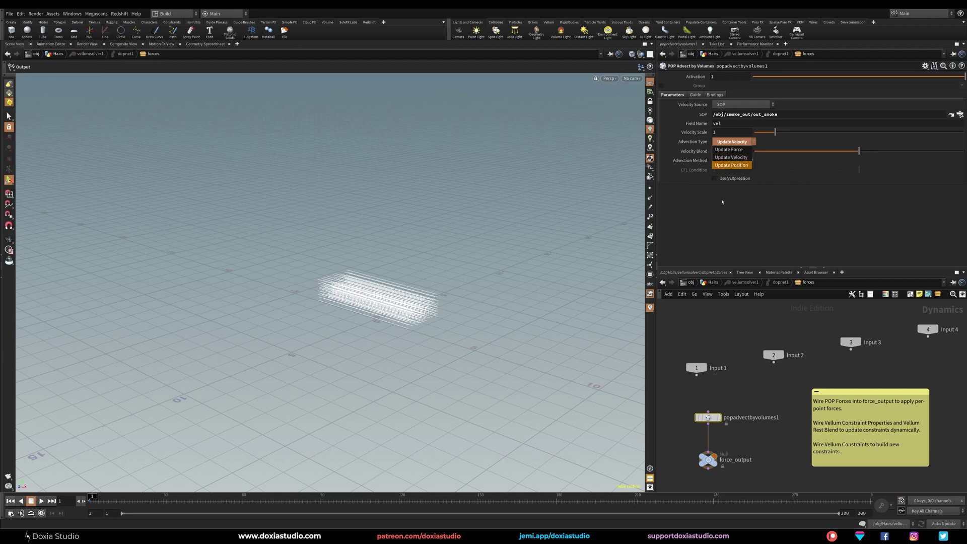
pyautogui.click(731, 201)
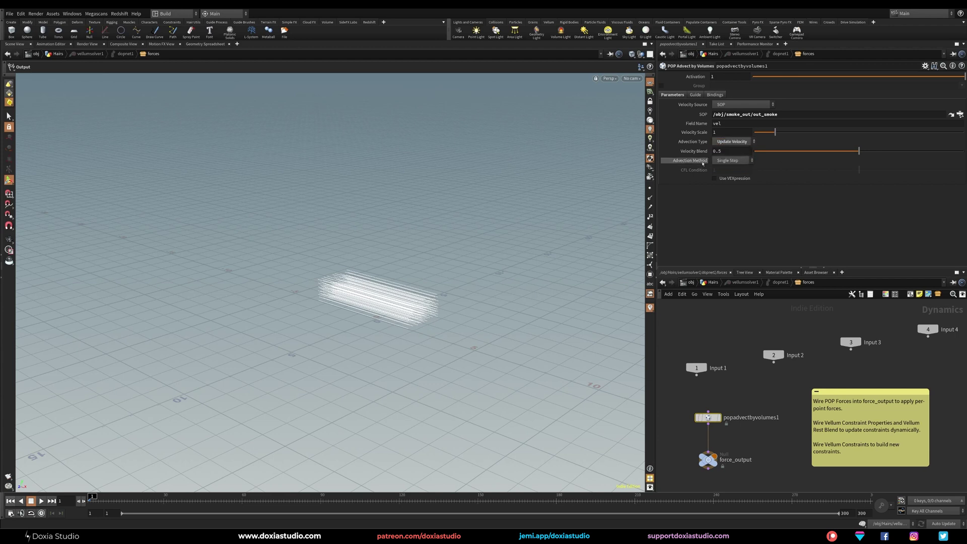
pyautogui.click(743, 161)
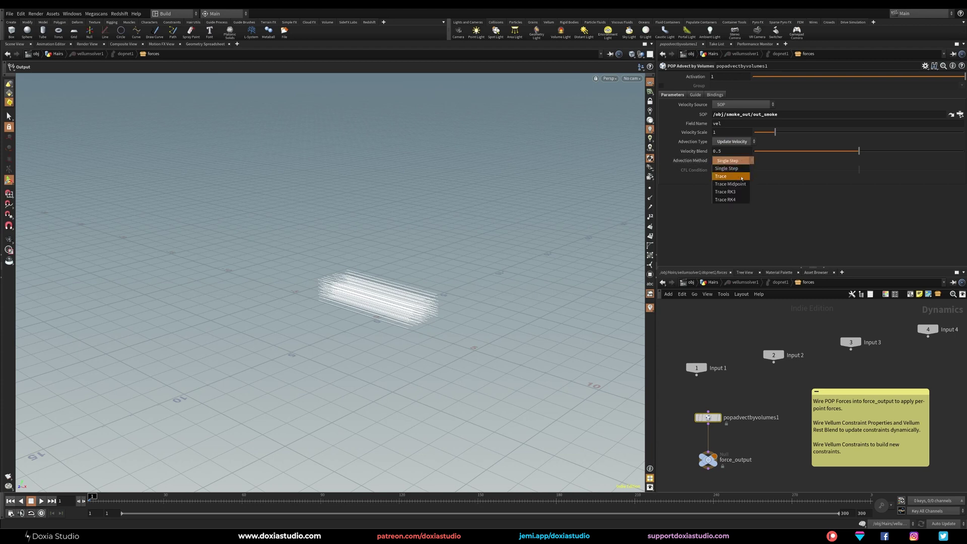
pyautogui.click(738, 170)
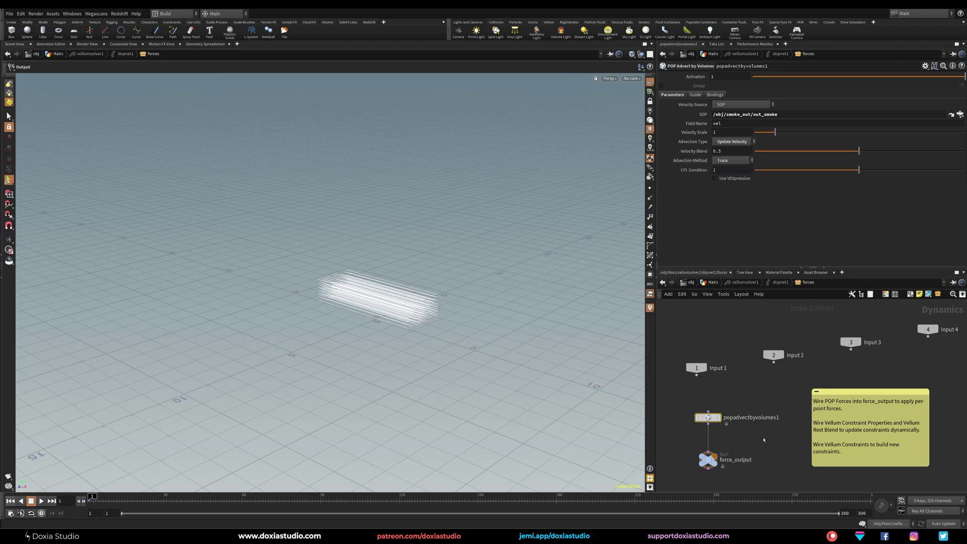
# Return to the Hairs network and play the Vellum hair simulation from frame 1 past frame 120.
pyautogui.press('u')
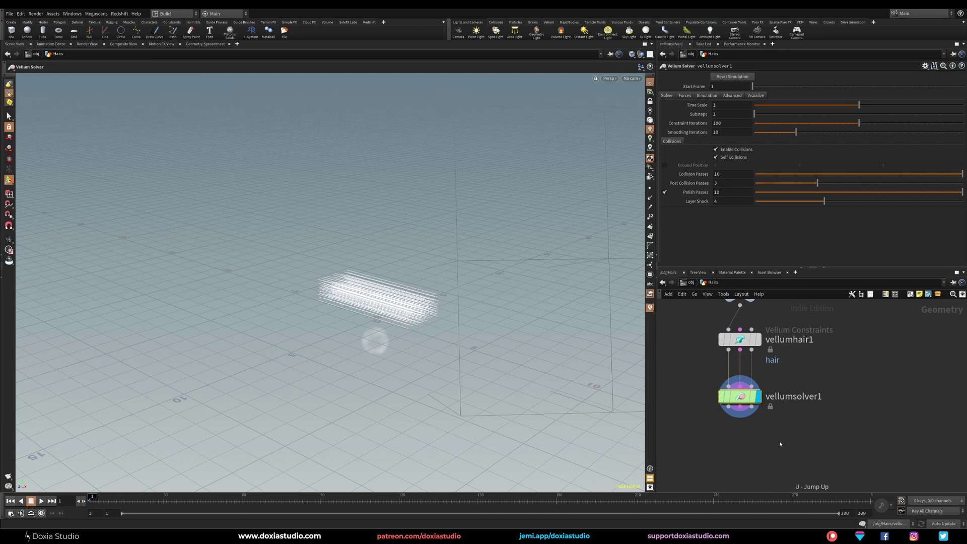
pyautogui.moveTo(720, 454)
pyautogui.mouseDown(button='middle')
pyautogui.moveTo(788, 449)
pyautogui.moveTo(728, 451)
pyautogui.mouseUp(button='middle')
pyautogui.scroll(-2, 753, 450)
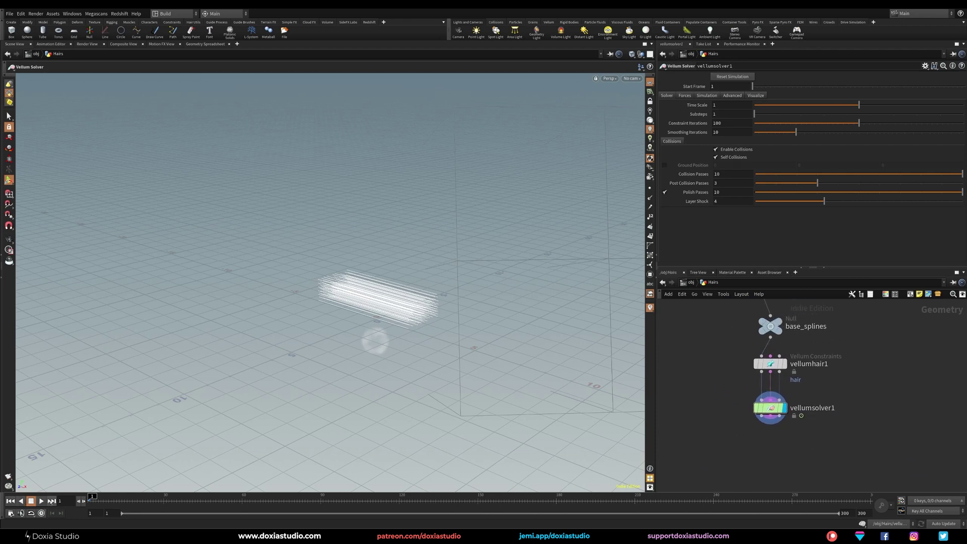
pyautogui.click(43, 502)
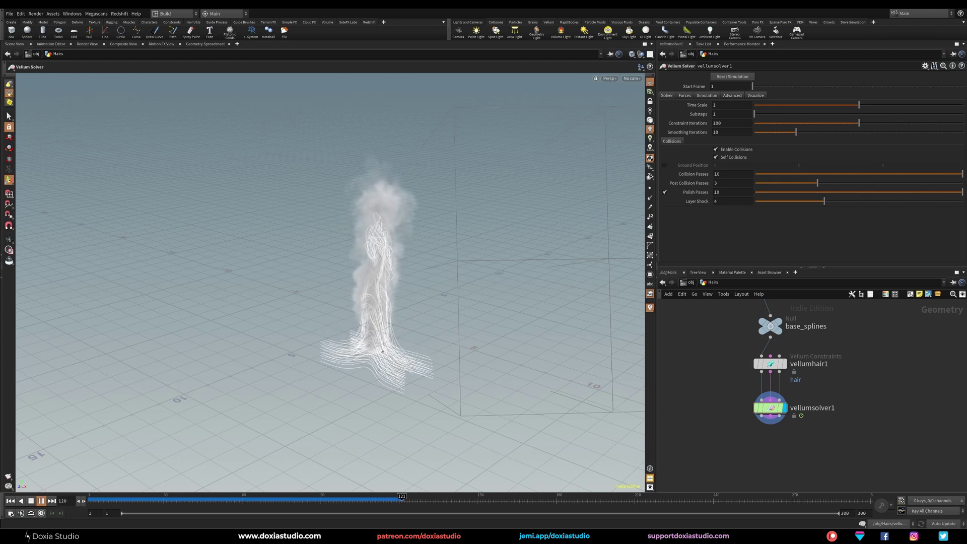
pyautogui.click(42, 502)
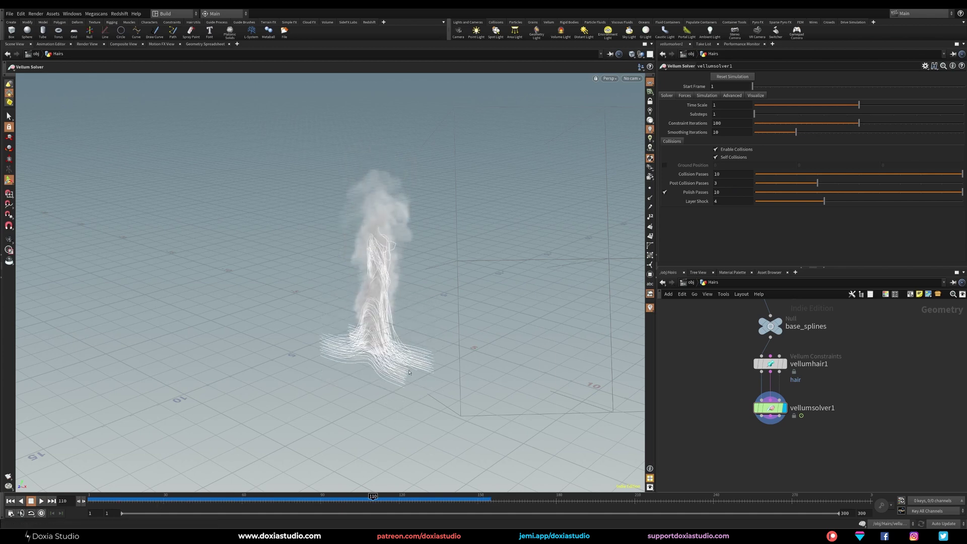
# Set the vertical Gravity of vellumsolver1 to 0 and replay the simulation from frame 1.
pyautogui.click(770, 363)
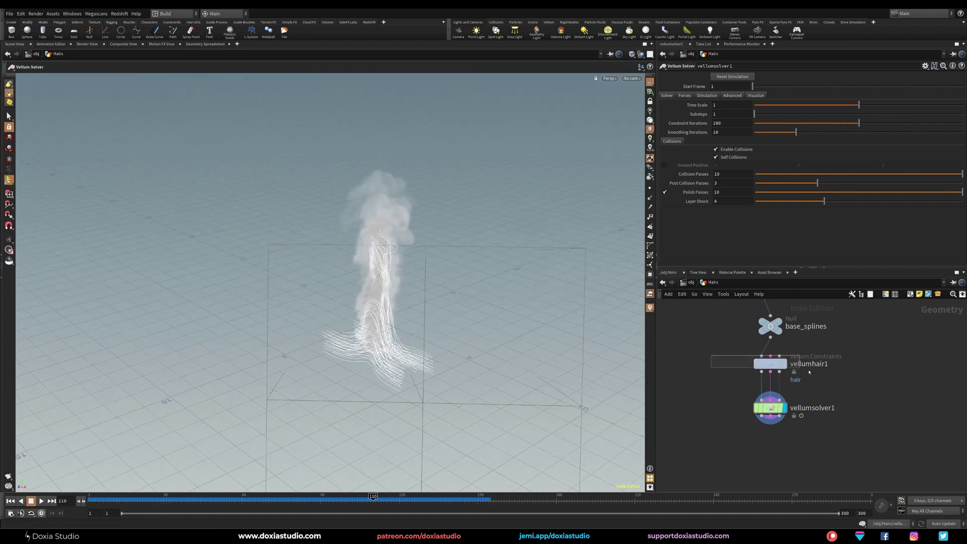
pyautogui.click(770, 408)
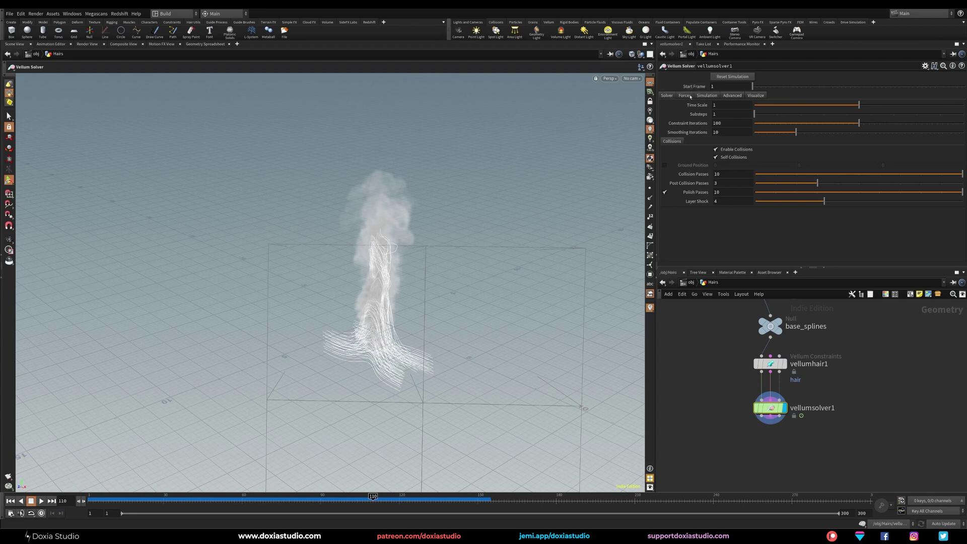
pyautogui.click(689, 95)
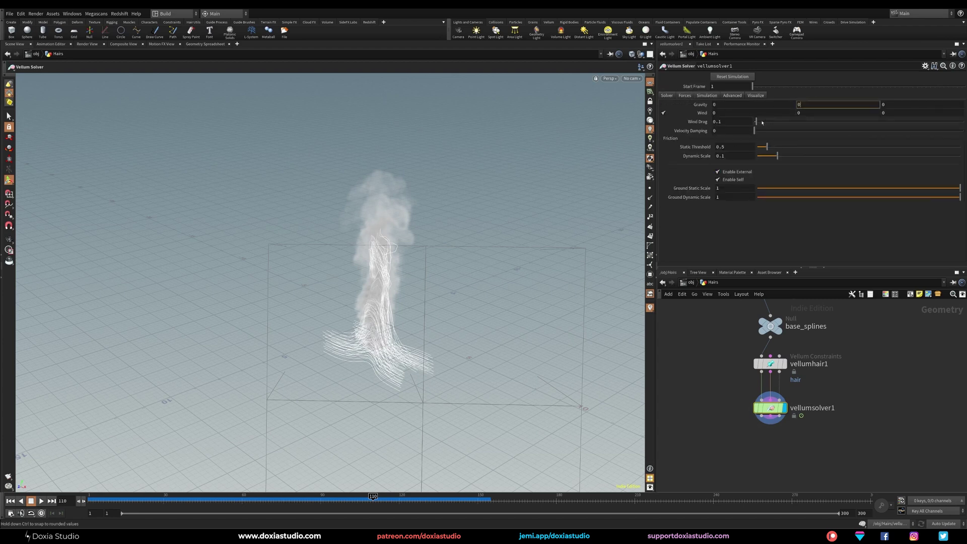
pyautogui.press('Return')
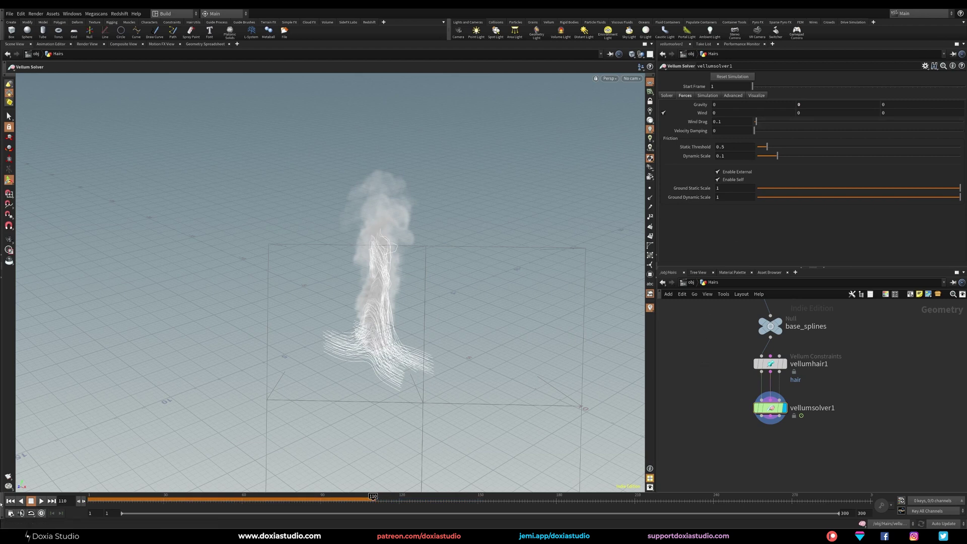
pyautogui.click(10, 500)
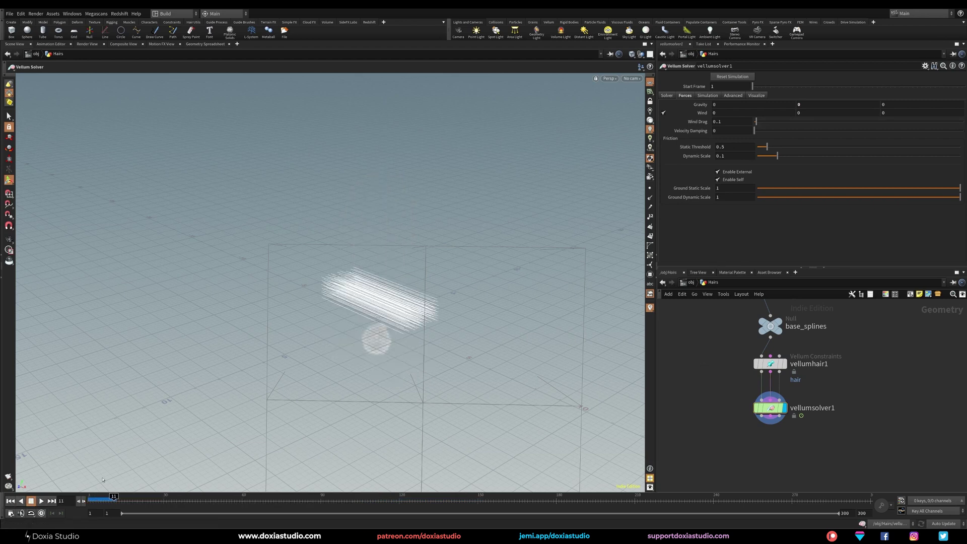
pyautogui.moveTo(706, 321); pyautogui.dragTo(709, 388, button='middle')
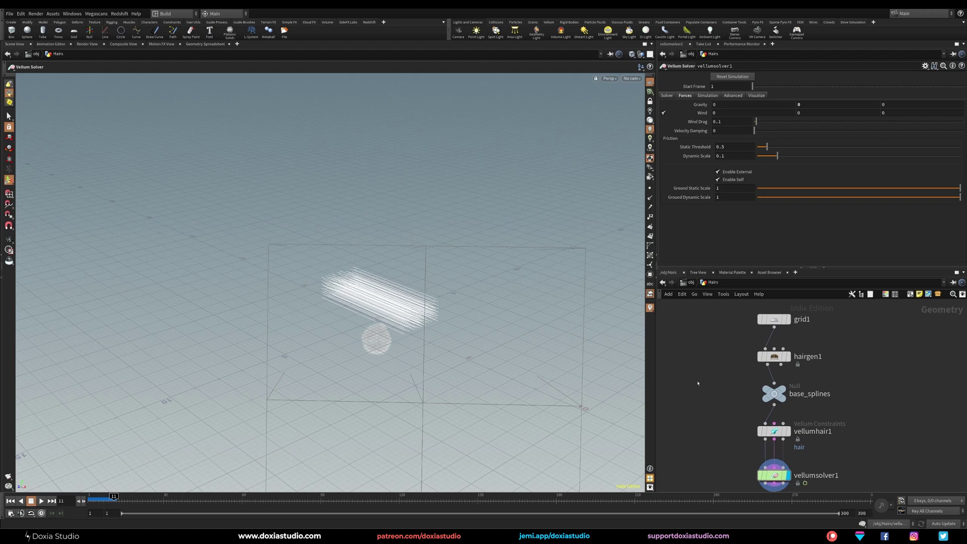
# Switch to the other open Houdini project and copy the color_hairs Attribute VOP from its Hairs network.
pyautogui.hotkey('alt', 'Tab')
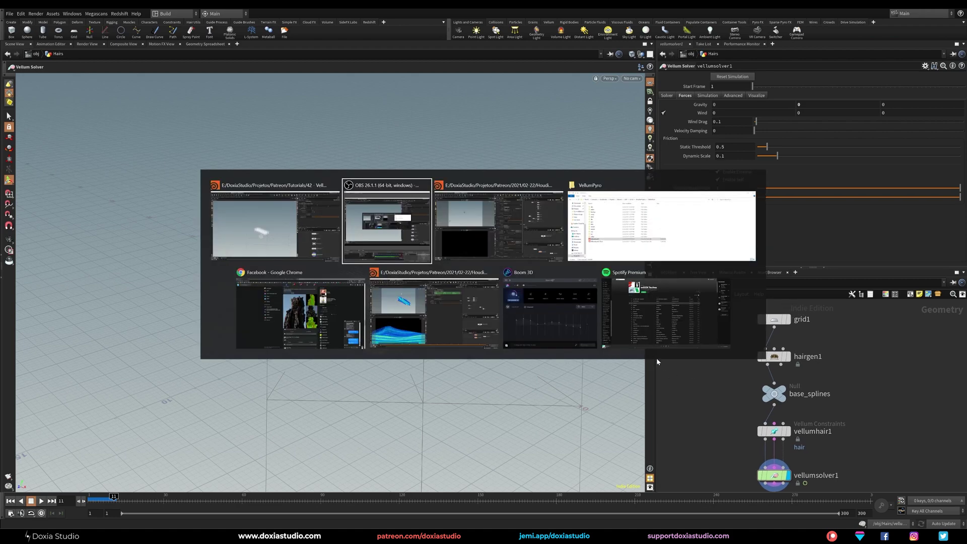
pyautogui.click(532, 245)
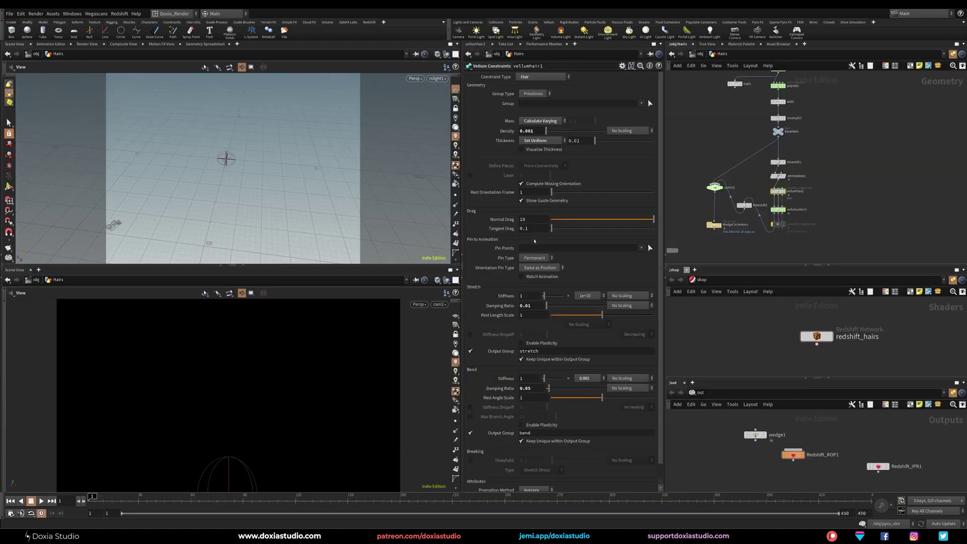
pyautogui.hotkey('alt', 'Tab')
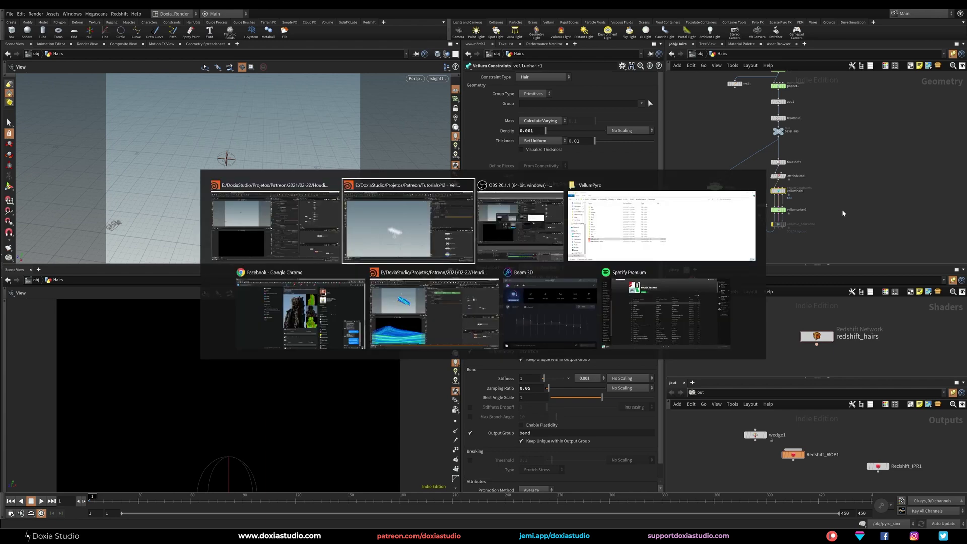
pyautogui.click(435, 313)
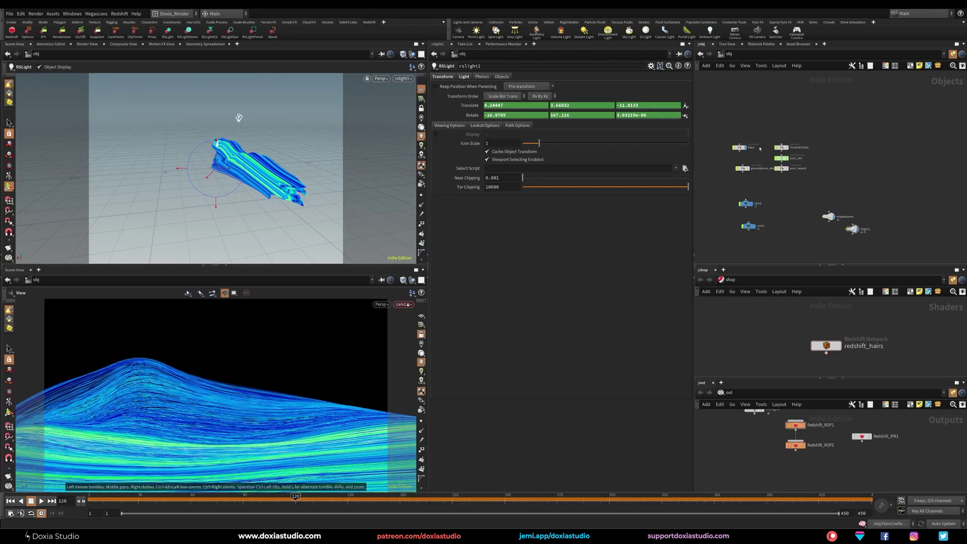
pyautogui.doubleClick(737, 148)
pyautogui.moveTo(771, 113); pyautogui.dragTo(826, 173, button='middle')
pyautogui.moveTo(823, 122); pyautogui.dragTo(833, 81, button='middle')
pyautogui.click(744, 191)
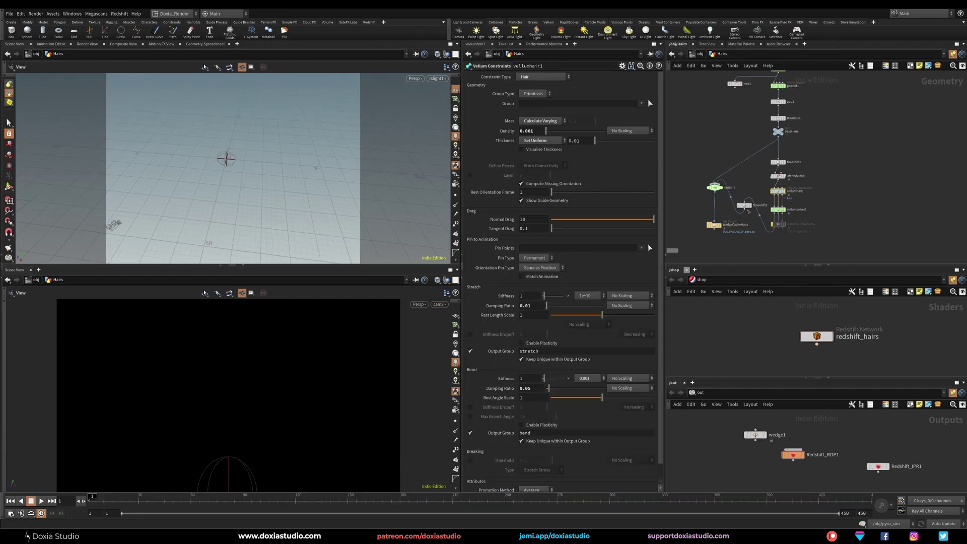
# Return to the tutorial scene, paste color_hairs between hairgen1 and base_splines, and display that node.
pyautogui.hotkey('alt', 'Tab')
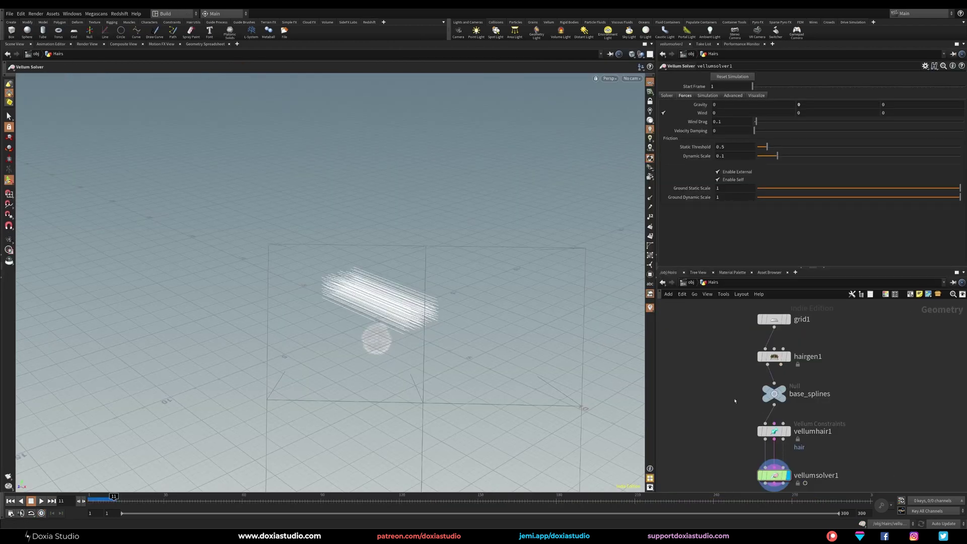
pyautogui.moveTo(735, 401); pyautogui.dragTo(758, 397, button='middle')
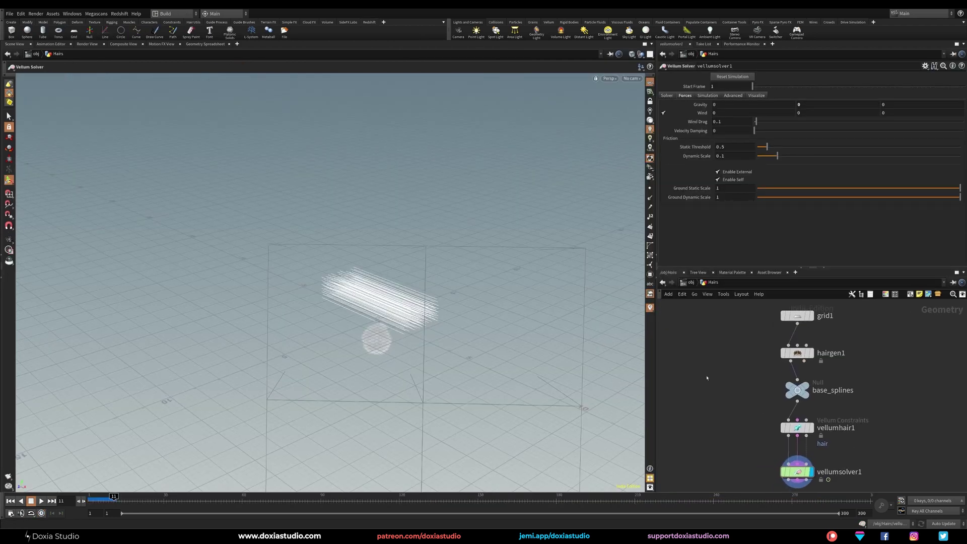
pyautogui.hotkey('ctrl', 'v')
pyautogui.moveTo(702, 374); pyautogui.dragTo(789, 371)
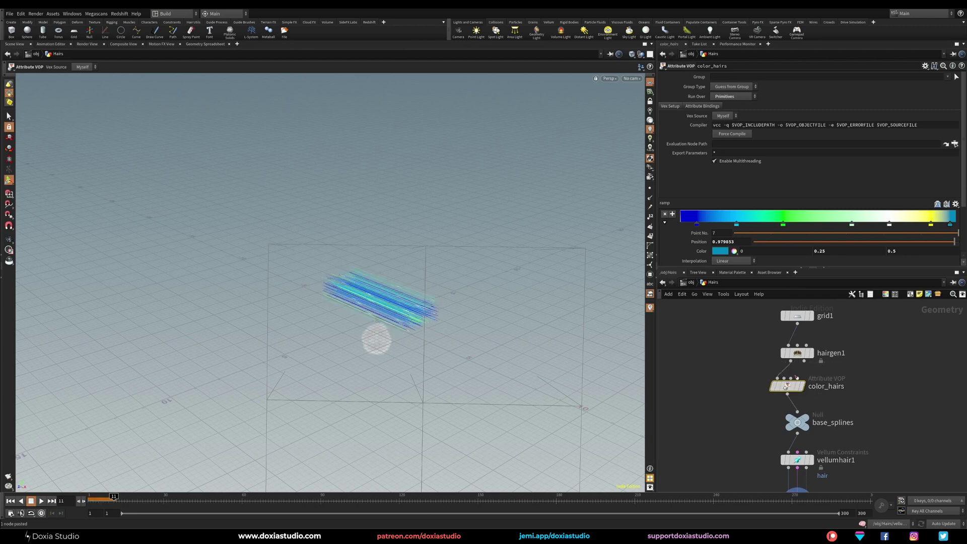
pyautogui.click(801, 386)
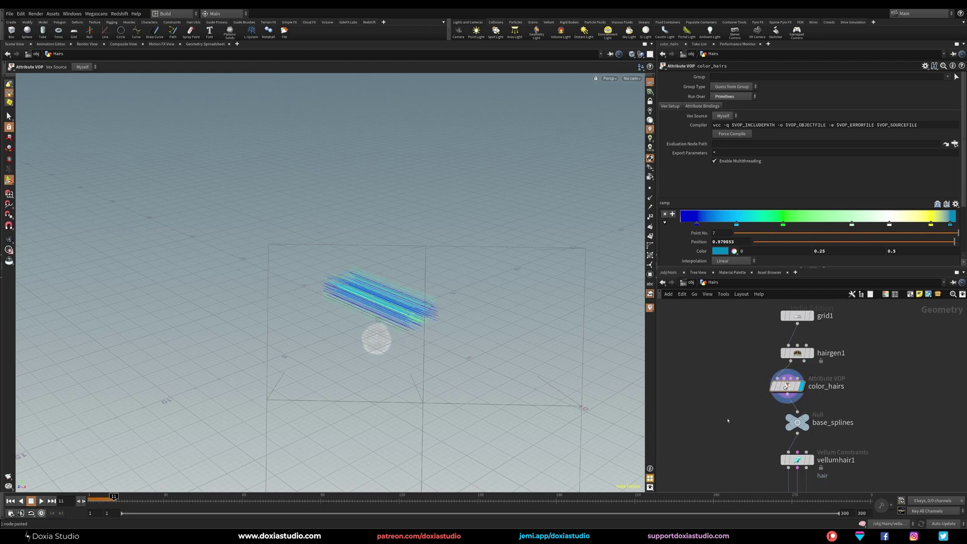
# Set the viewport color scheme to Dark and hide the reference grid.
pyautogui.moveTo(732, 455); pyautogui.dragTo(721, 384, button='middle')
pyautogui.scroll(5, 370, 321)
pyautogui.keyDown('alt'); pyautogui.moveTo(373, 322); pyautogui.dragTo(436, 330); pyautogui.keyUp('alt')
pyautogui.keyDown('alt'); pyautogui.moveTo(436, 331); pyautogui.dragTo(374, 343, button='middle'); pyautogui.keyUp('alt')
pyautogui.scroll(3, 373, 343)
pyautogui.press('d')
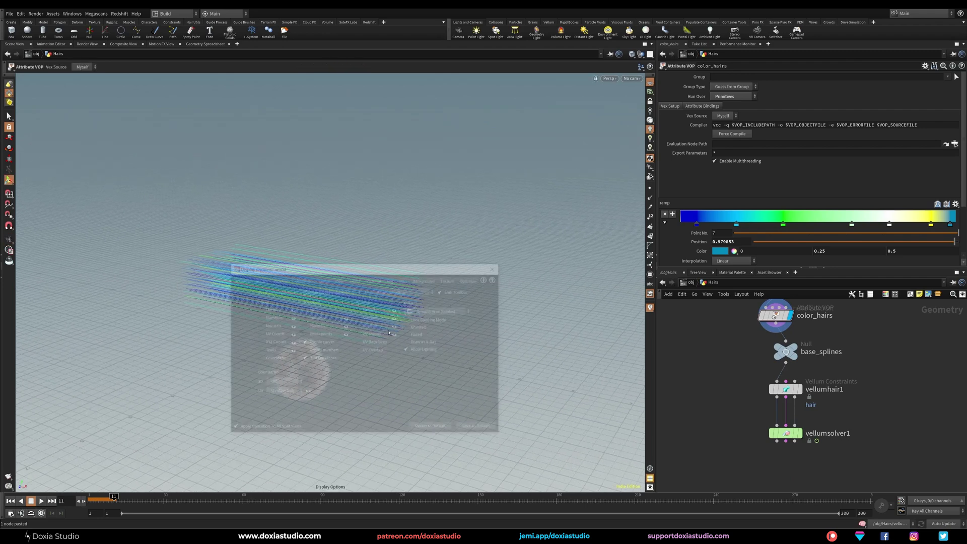
pyautogui.click(425, 280)
pyautogui.click(284, 294)
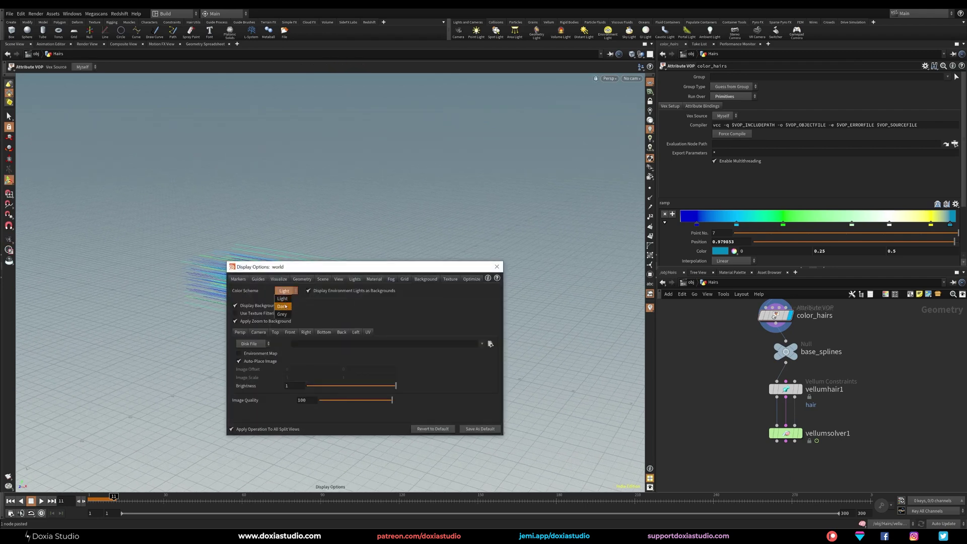
pyautogui.click(282, 308)
pyautogui.click(497, 268)
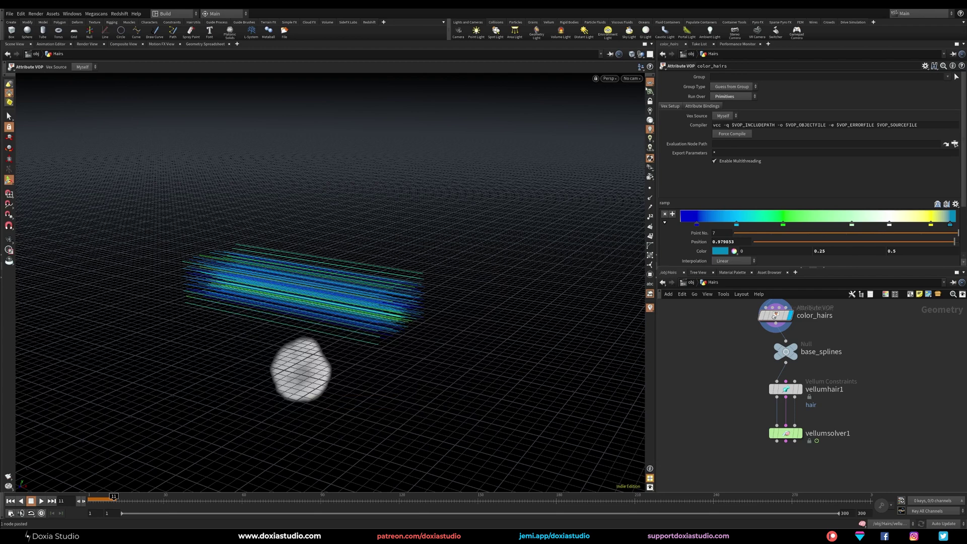
pyautogui.click(649, 83)
# Play the scene from frame 1 to frame 149 with the coloured base hairs displayed.
pyautogui.keyDown('alt'); pyautogui.moveTo(316, 288); pyautogui.dragTo(297, 324); pyautogui.keyUp('alt')
pyautogui.keyDown('alt'); pyautogui.moveTo(313, 337); pyautogui.dragTo(285, 335, button='middle'); pyautogui.keyUp('alt')
pyautogui.click(9, 501)
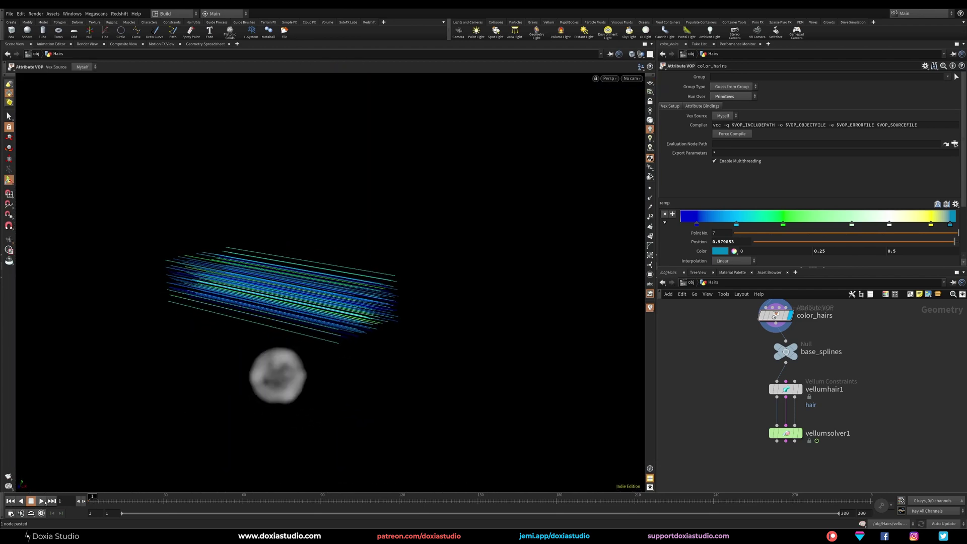
pyautogui.click(41, 501)
pyautogui.click(43, 500)
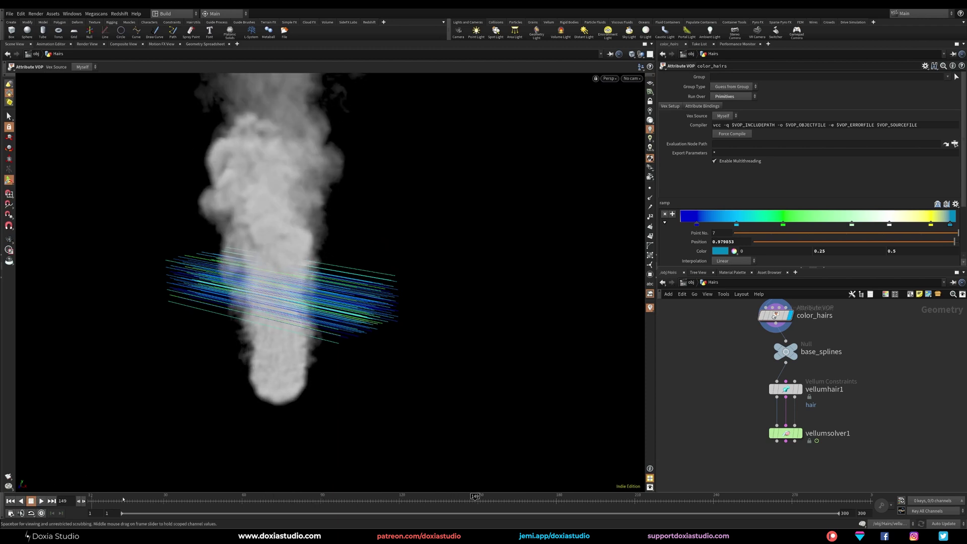
# Display the vellumsolver1 node in place of color_hairs.
pyautogui.scroll(-2, 507, 374)
pyautogui.moveTo(750, 337); pyautogui.dragTo(740, 360, button='middle')
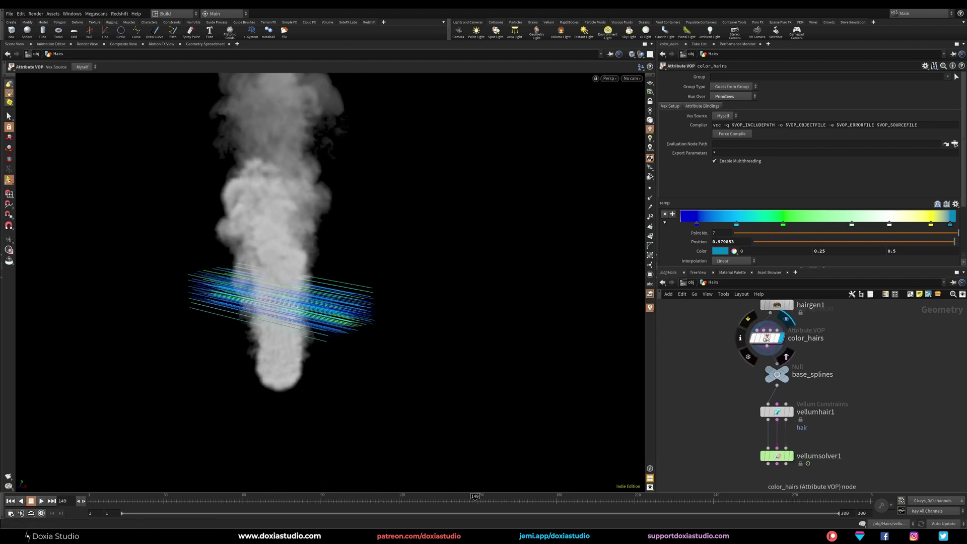
pyautogui.moveTo(767, 339); pyautogui.dragTo(773, 339)
pyautogui.click(791, 459)
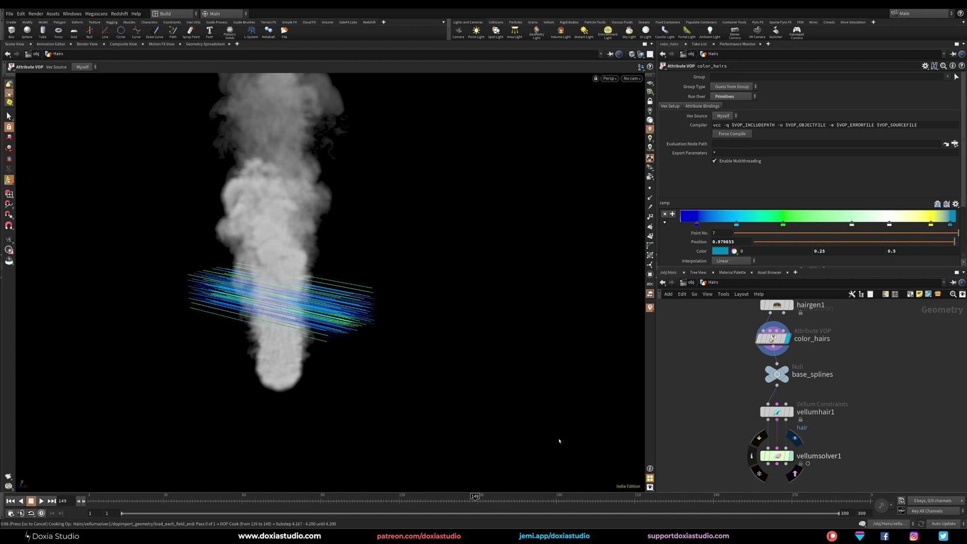
# Scrub the cached hair simulation to frames 79 and 142, examining how the coloured strands follow the smoke.
pyautogui.scroll(-3, 236, 294)
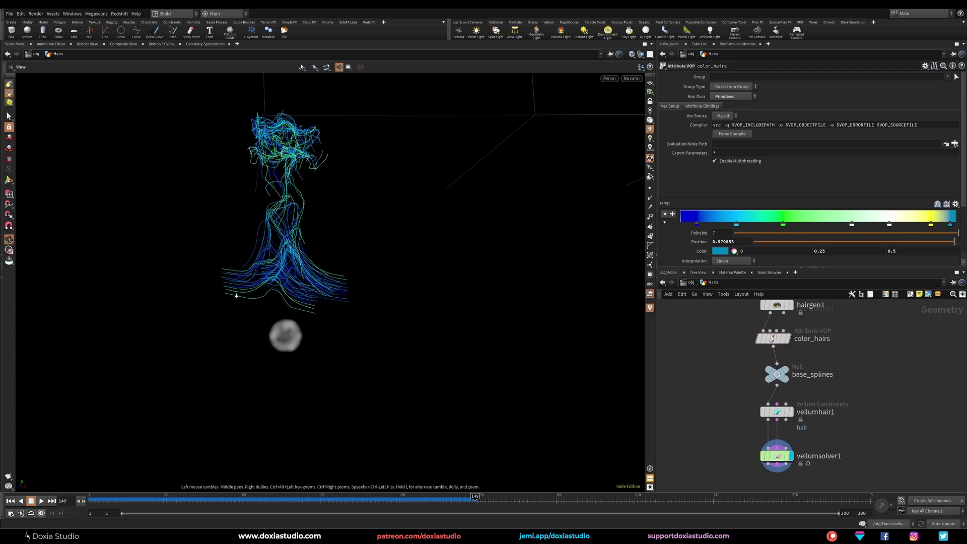
pyautogui.keyDown('alt'); pyautogui.moveTo(235, 293); pyautogui.dragTo(235, 343, button='middle'); pyautogui.keyUp('alt')
pyautogui.moveTo(235, 343)
pyautogui.keyDown('alt'); pyautogui.mouseDown()
pyautogui.moveTo(312, 347)
pyautogui.moveTo(237, 352)
pyautogui.mouseUp(); pyautogui.keyUp('alt')
pyautogui.moveTo(214, 499); pyautogui.dragTo(292, 487)
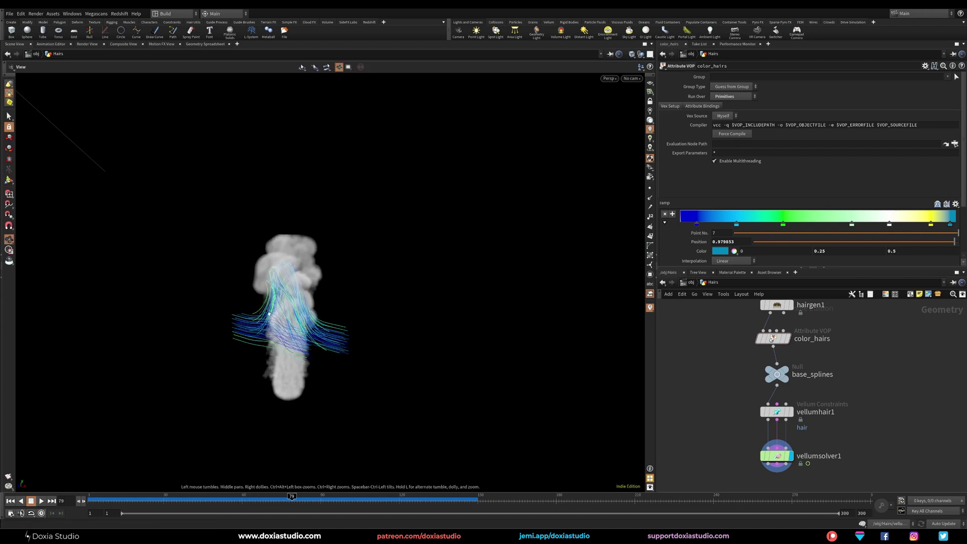
pyautogui.scroll(4, 270, 323)
pyautogui.keyDown('alt'); pyautogui.moveTo(272, 324); pyautogui.dragTo(428, 314); pyautogui.keyUp('alt')
pyautogui.moveTo(222, 498); pyautogui.dragTo(457, 495)
pyautogui.keyDown('alt'); pyautogui.moveTo(373, 367); pyautogui.dragTo(564, 337); pyautogui.keyUp('alt')
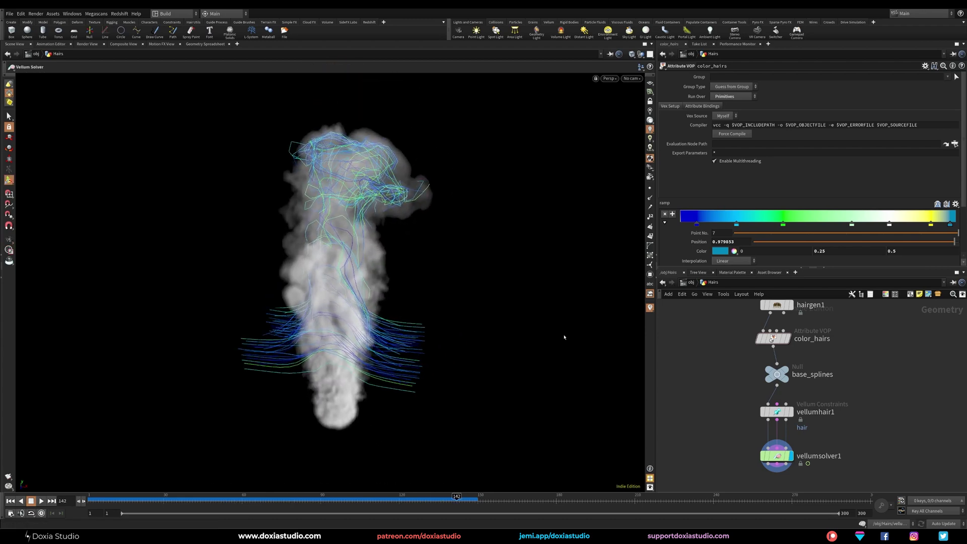
# Hide the smoke_out object at the object level and return to the Hairs network.
pyautogui.press('u')
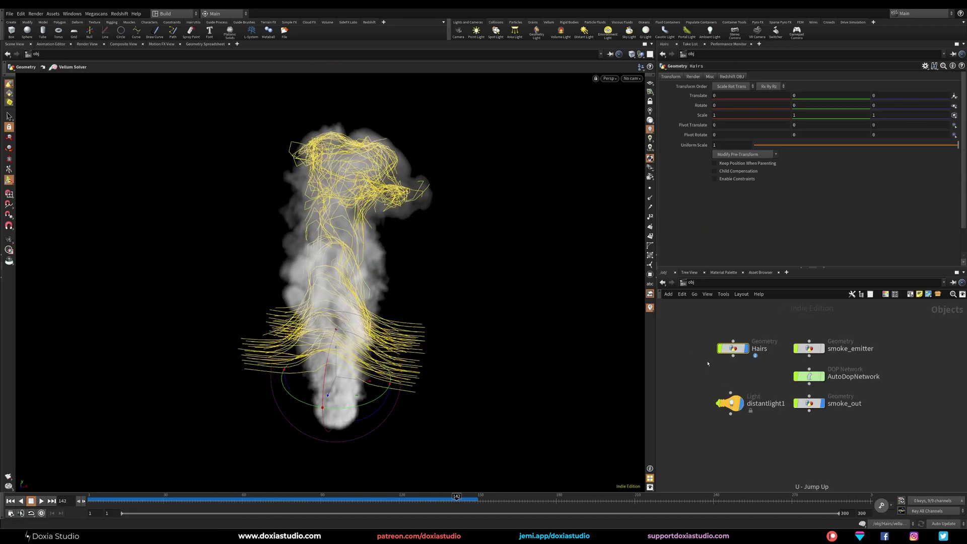
pyautogui.click(824, 404)
pyautogui.doubleClick(731, 348)
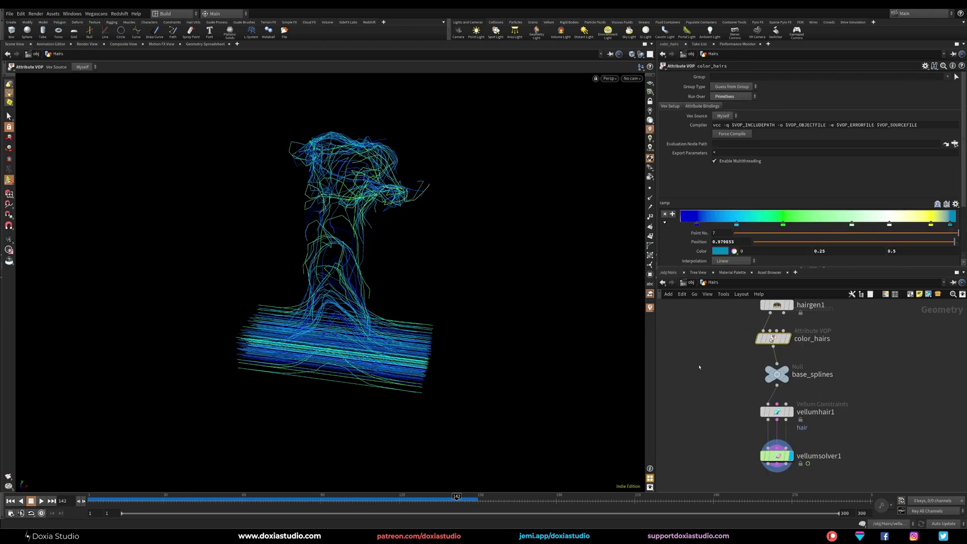
# Set the unguided hair Segments of hairgen1 to 40.
pyautogui.moveTo(725, 367); pyautogui.dragTo(703, 426, button='middle')
pyautogui.click(756, 364)
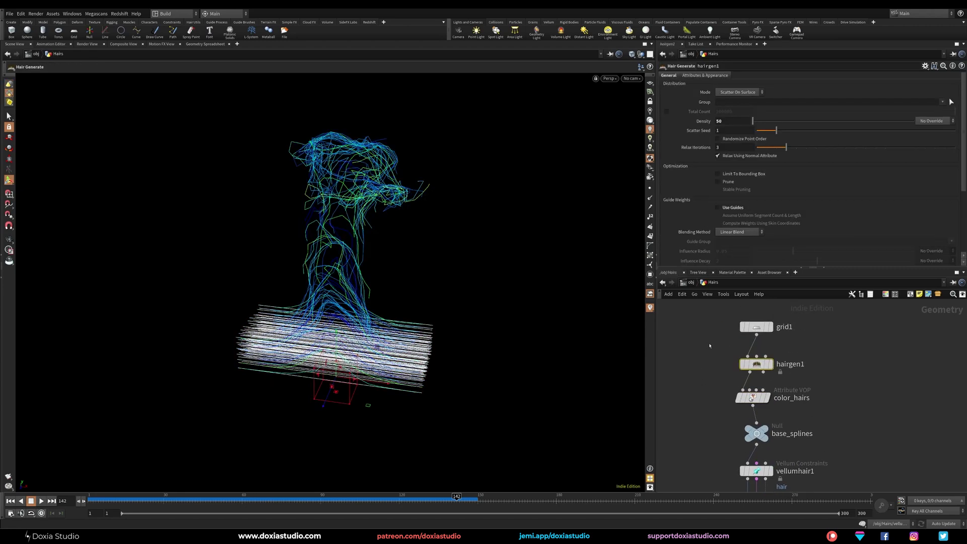
pyautogui.moveTo(287, 172); pyautogui.dragTo(422, 164, button='right')
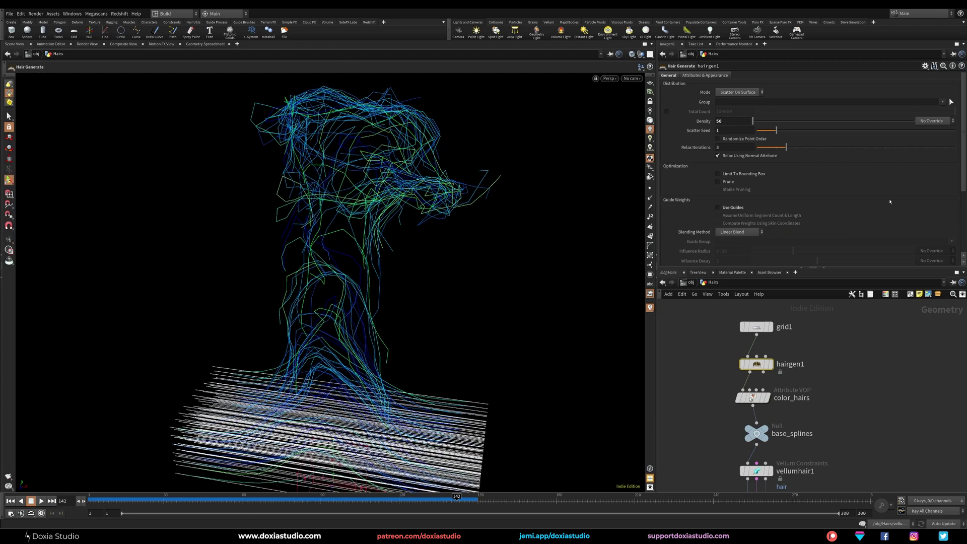
pyautogui.scroll(-5, 914, 181)
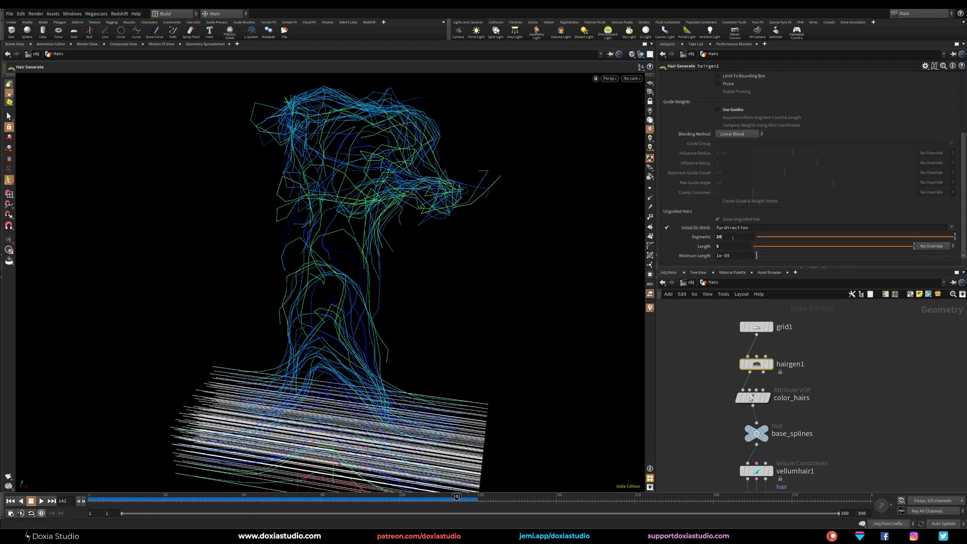
pyautogui.click(733, 237)
pyautogui.press('Return')
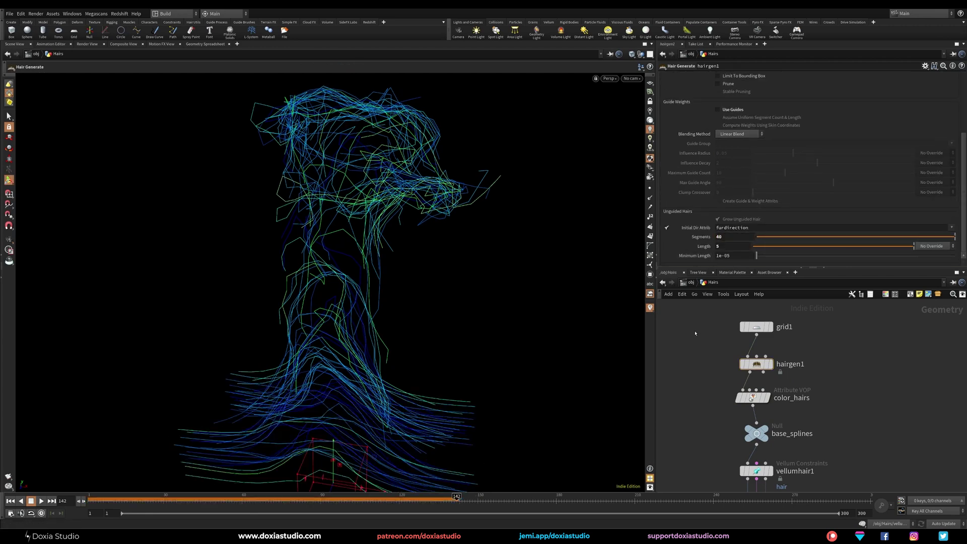
# Play the hair simulation from frame 1 to frame 106 and examine the smoothness of the denser strands.
pyautogui.click(15, 500)
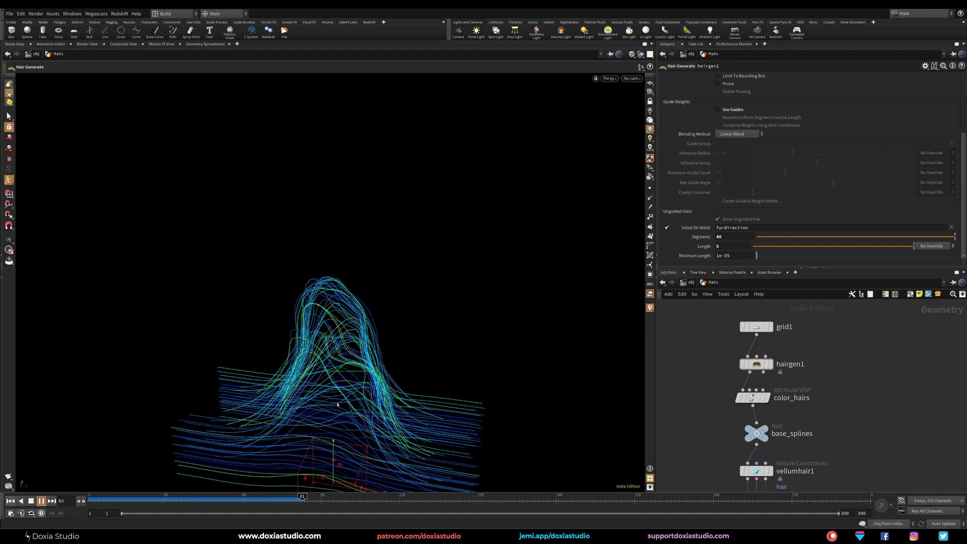
pyautogui.click(43, 504)
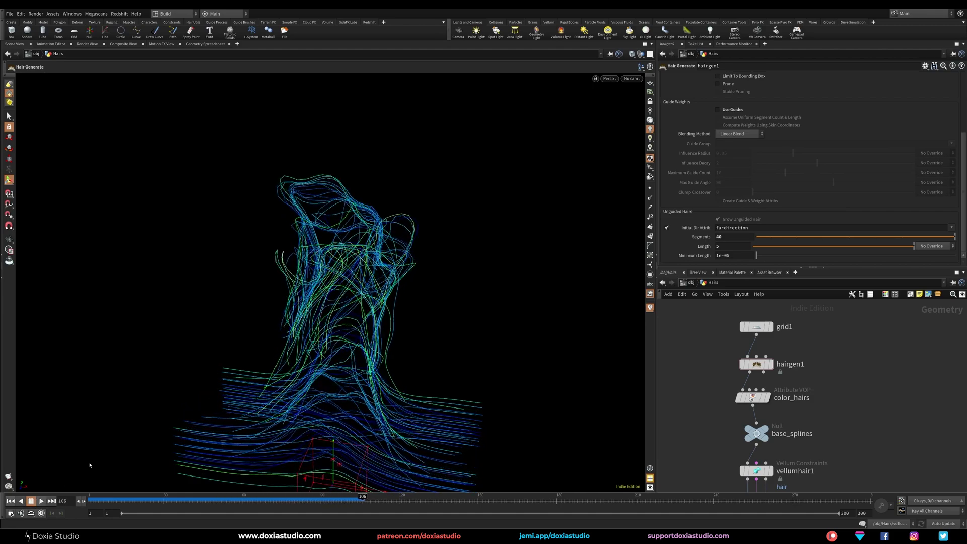
pyautogui.keyDown('alt'); pyautogui.moveTo(247, 365); pyautogui.dragTo(296, 336); pyautogui.keyUp('alt')
pyautogui.keyDown('alt'); pyautogui.moveTo(316, 345); pyautogui.dragTo(279, 371, button='middle'); pyautogui.keyUp('alt')
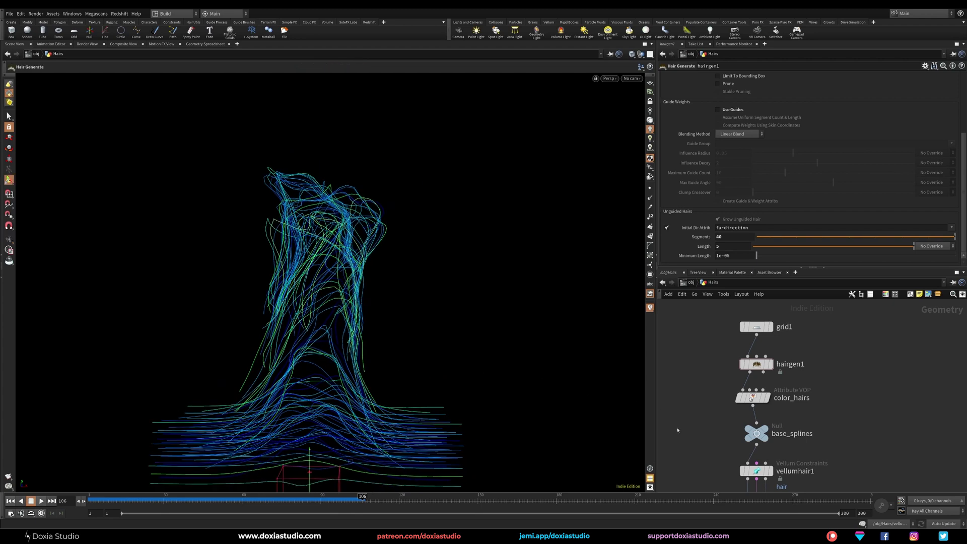
pyautogui.moveTo(703, 400); pyautogui.dragTo(700, 360, button='middle')
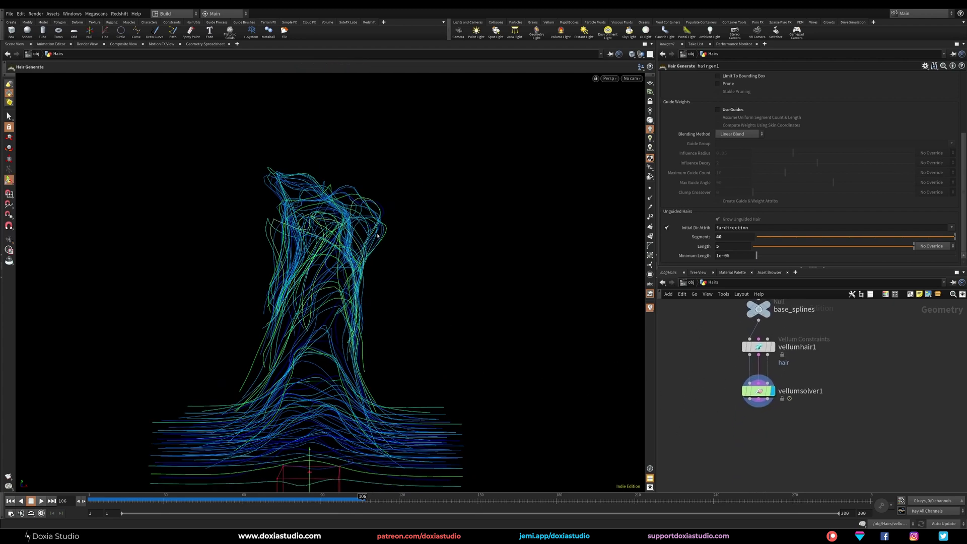
# Add a Resample node below vellumsolver1, fed by the solver's geometry output, and display its result.
pyautogui.scroll(6, 346, 210)
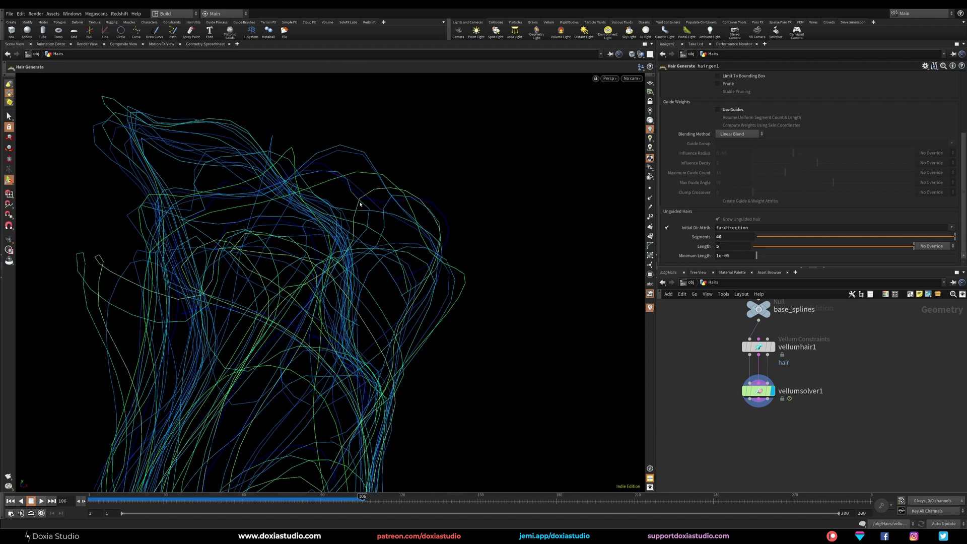
pyautogui.keyDown('alt'); pyautogui.moveTo(348, 225); pyautogui.dragTo(257, 296, button='right'); pyautogui.keyUp('alt')
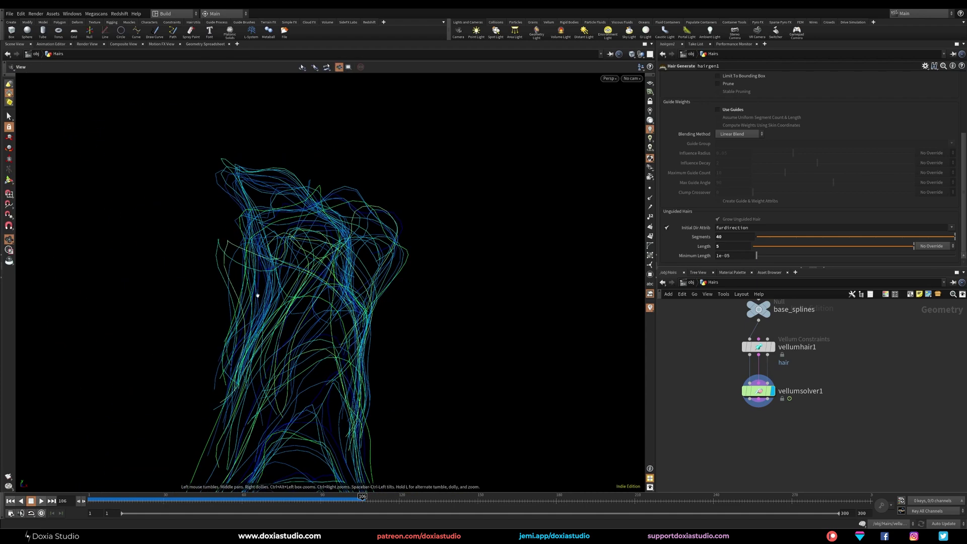
pyautogui.click(750, 399)
pyautogui.press('Tab')
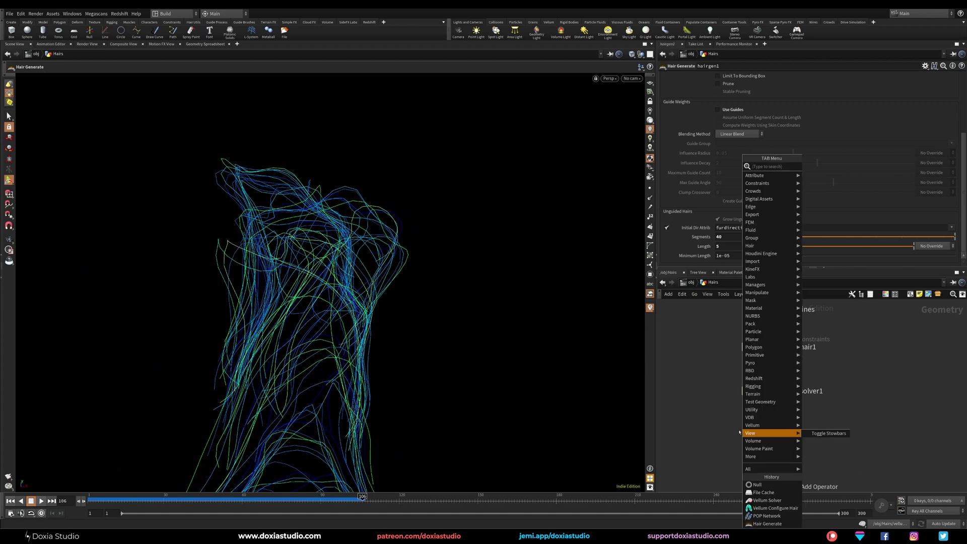
pyautogui.write('resam')
pyautogui.click(822, 166)
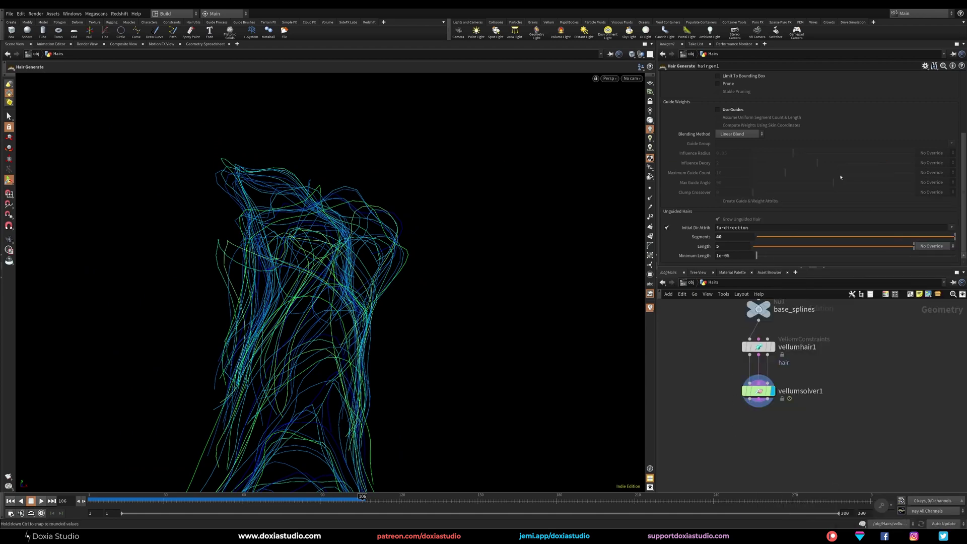
pyautogui.click(749, 432)
pyautogui.moveTo(752, 433); pyautogui.dragTo(758, 434)
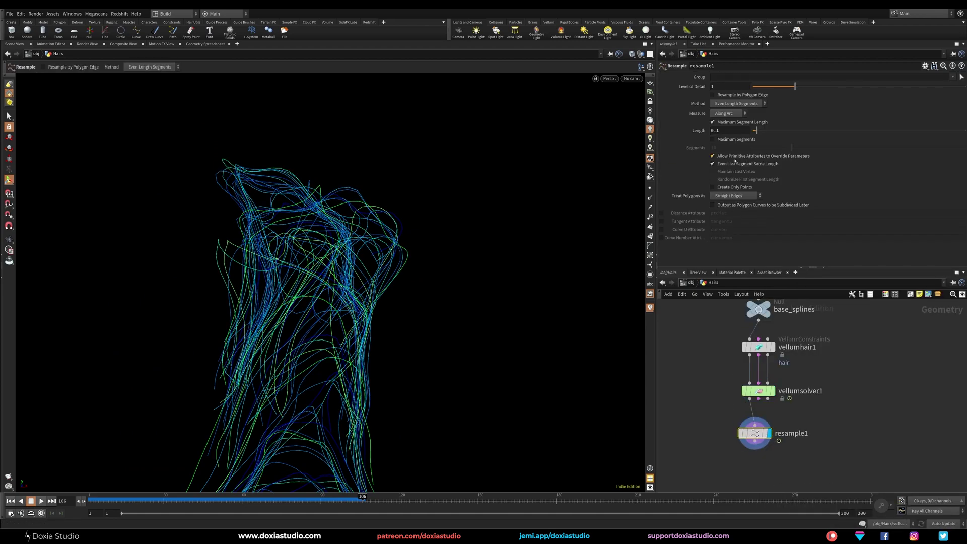
# Set the Resample node to treat polygons as Subdivision Curves and check the strands up close.
pyautogui.click(732, 196)
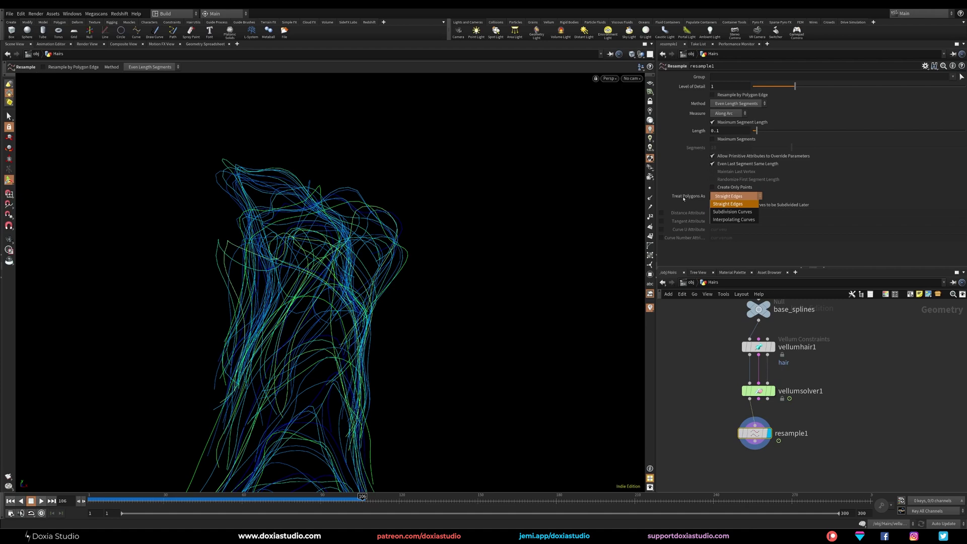
pyautogui.click(732, 205)
pyautogui.keyDown('alt'); pyautogui.moveTo(336, 240); pyautogui.dragTo(447, 209, button='right'); pyautogui.keyUp('alt')
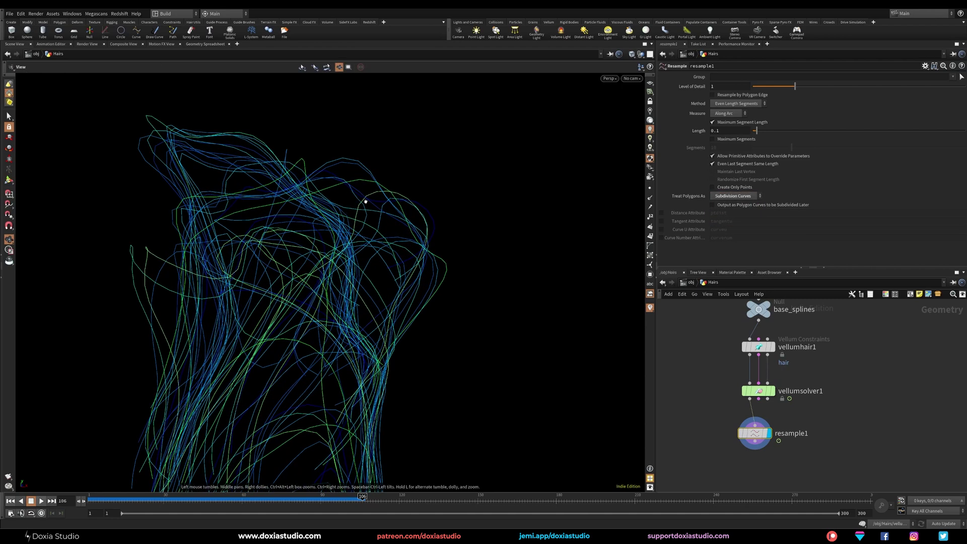
pyautogui.keyDown('alt'); pyautogui.moveTo(364, 201); pyautogui.dragTo(352, 231, button='right'); pyautogui.keyUp('alt')
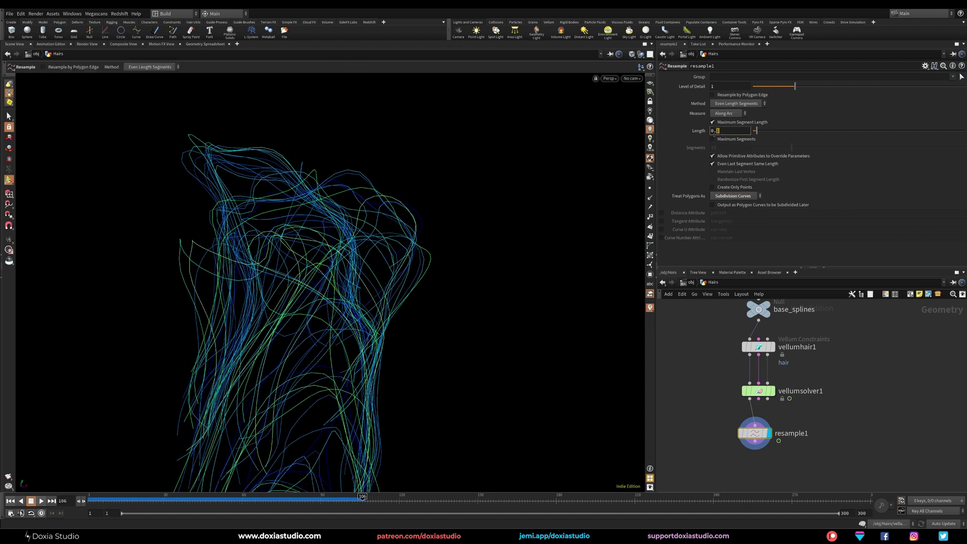
# Set the Resample segment Length to 0.05 and check the point spacing by briefly showing the strand points.
pyautogui.press('Return')
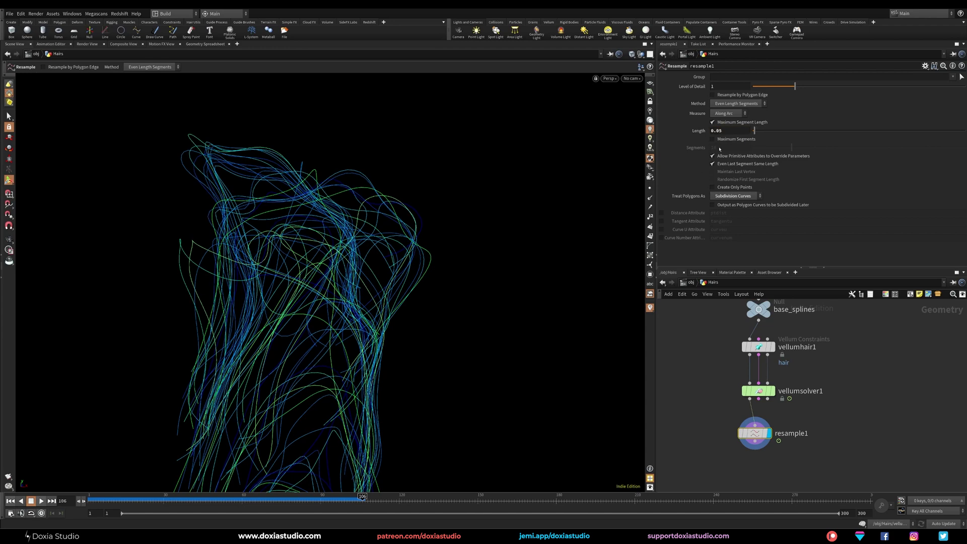
pyautogui.keyDown('alt'); pyautogui.moveTo(344, 242); pyautogui.dragTo(369, 239, button='right'); pyautogui.keyUp('alt')
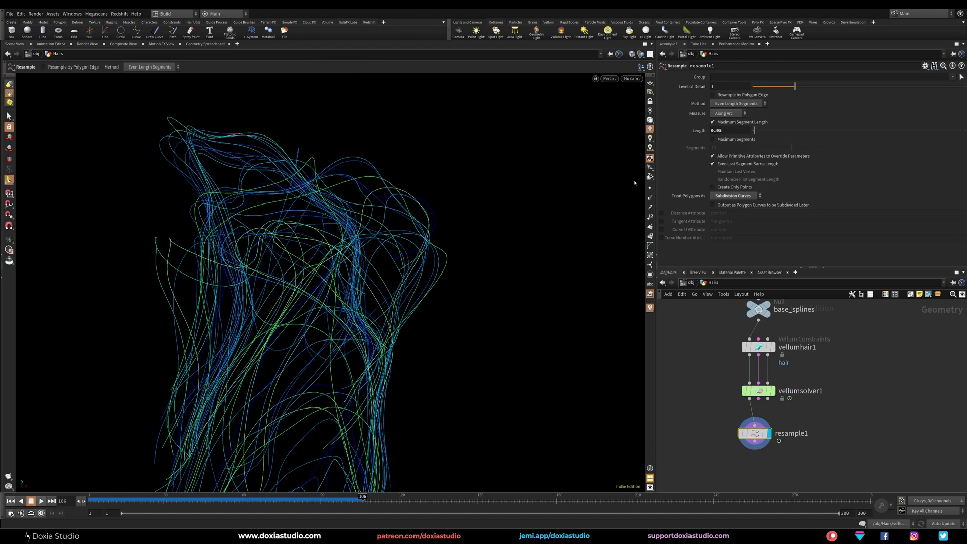
pyautogui.click(651, 189)
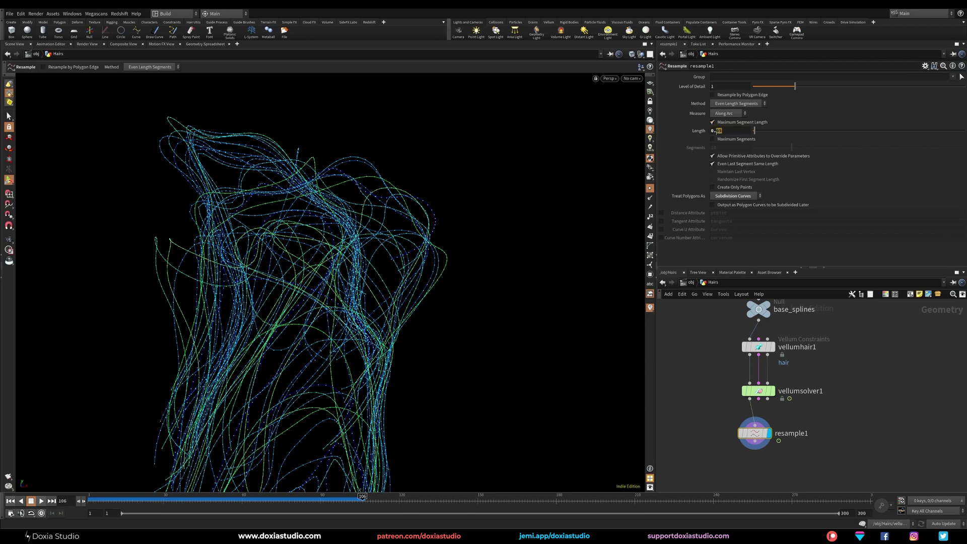
pyautogui.click(650, 188)
# Play the resampled hair simulation from frame 106 to frame 115 and examine the strands from different angles.
pyautogui.keyDown('alt'); pyautogui.moveTo(376, 218); pyautogui.dragTo(365, 316, button='right'); pyautogui.keyUp('alt')
pyautogui.keyDown('alt'); pyautogui.moveTo(365, 316); pyautogui.dragTo(274, 344); pyautogui.keyUp('alt')
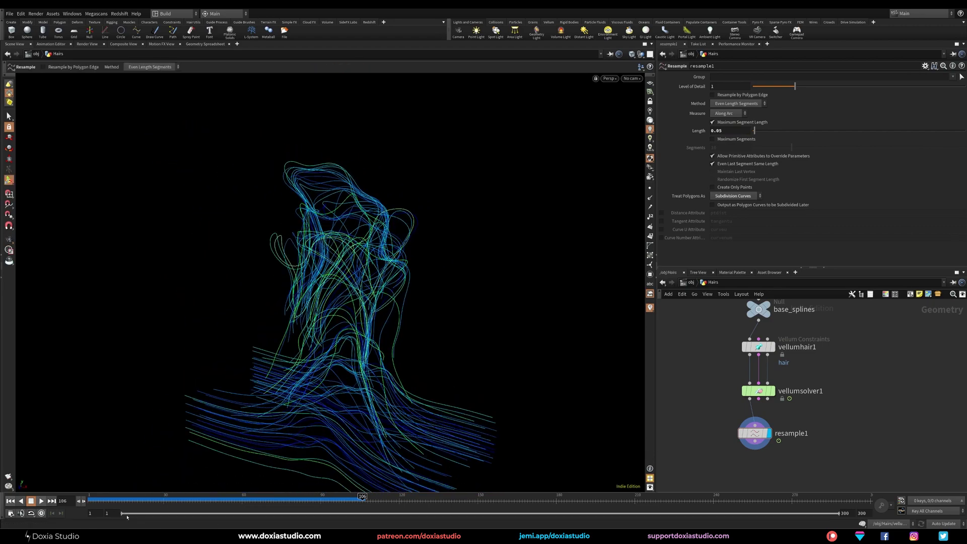
pyautogui.click(10, 501)
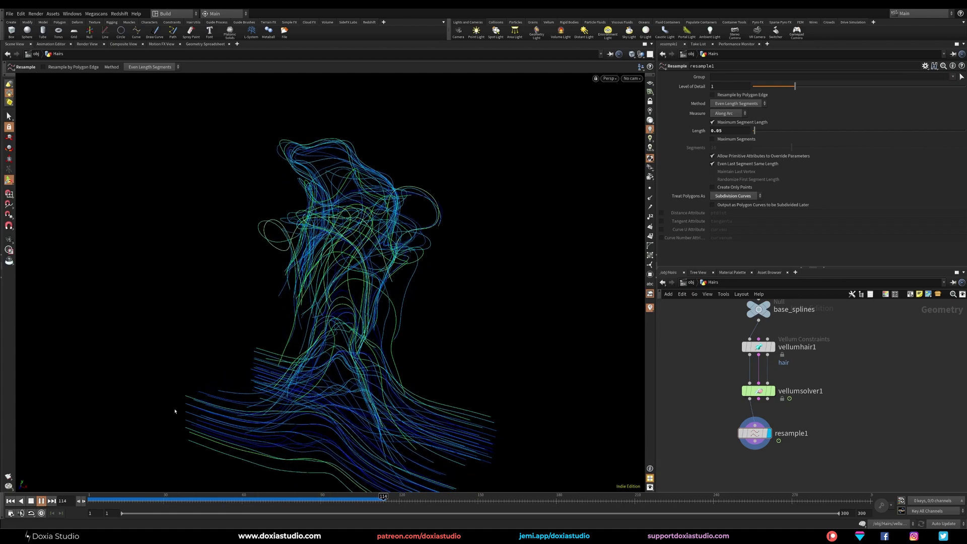
pyautogui.keyDown('alt'); pyautogui.moveTo(262, 363); pyautogui.dragTo(329, 377); pyautogui.keyUp('alt')
pyautogui.scroll(3, 399, 345)
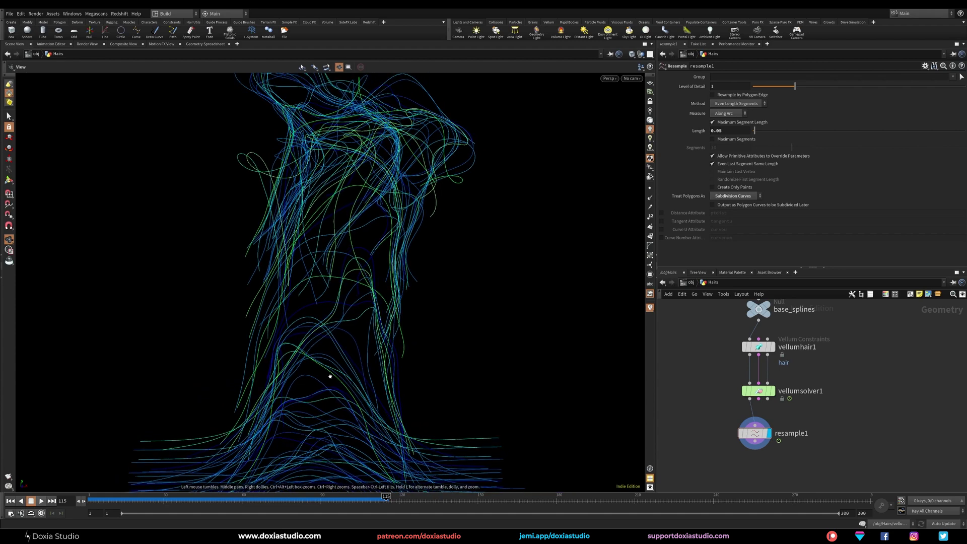
pyautogui.scroll(-2, 330, 377)
# Set the hair Density of hairgen1 to 500.
pyautogui.moveTo(703, 307); pyautogui.dragTo(714, 384, button='middle')
pyautogui.moveTo(704, 336); pyautogui.dragTo(708, 356, button='middle')
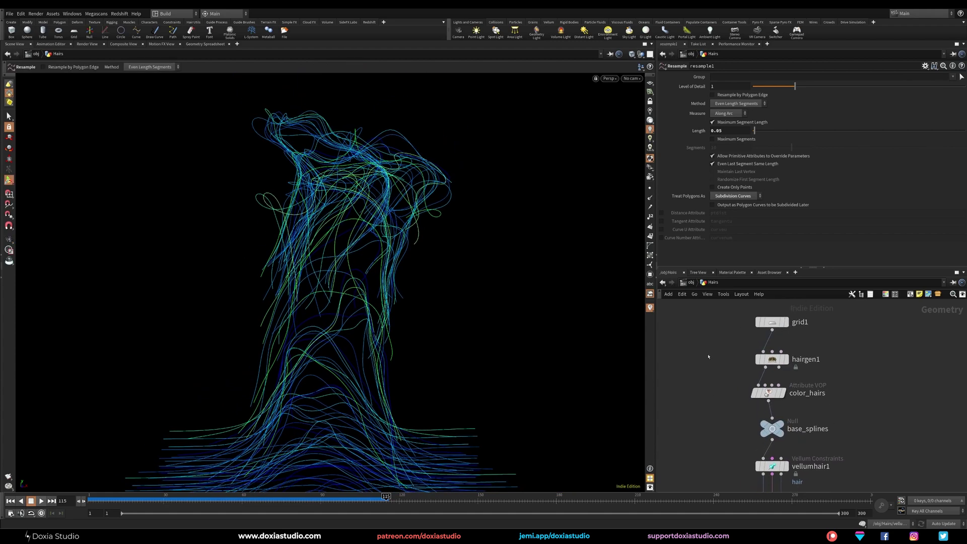
pyautogui.click(772, 360)
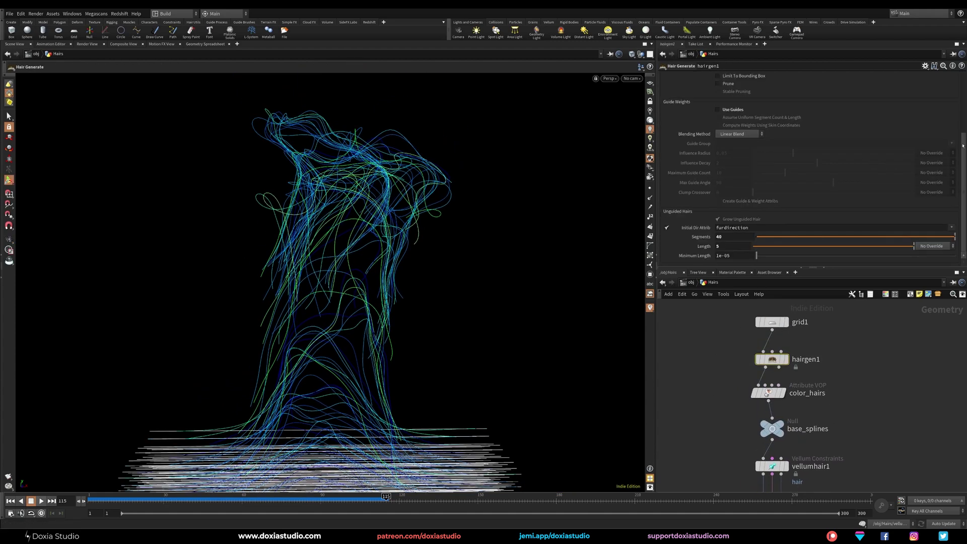
pyautogui.moveTo(962, 146); pyautogui.dragTo(962, 86)
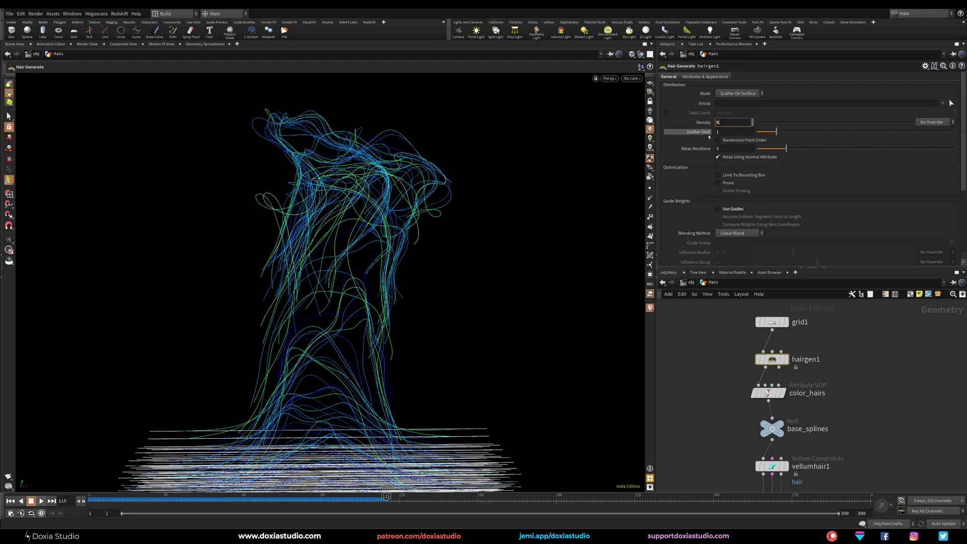
pyautogui.press('Return')
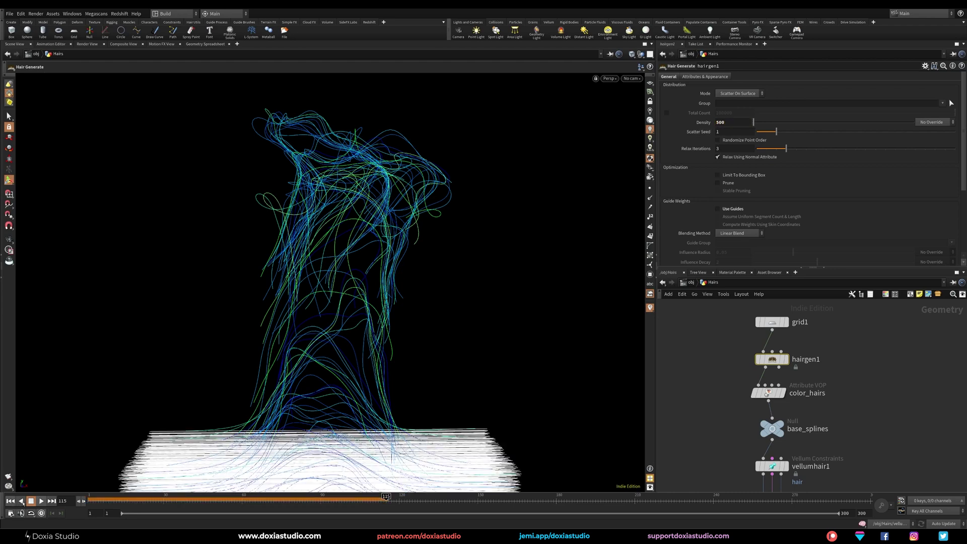
# Replay the denser hair simulation from the first frame up to frame 62.
pyautogui.click(11, 501)
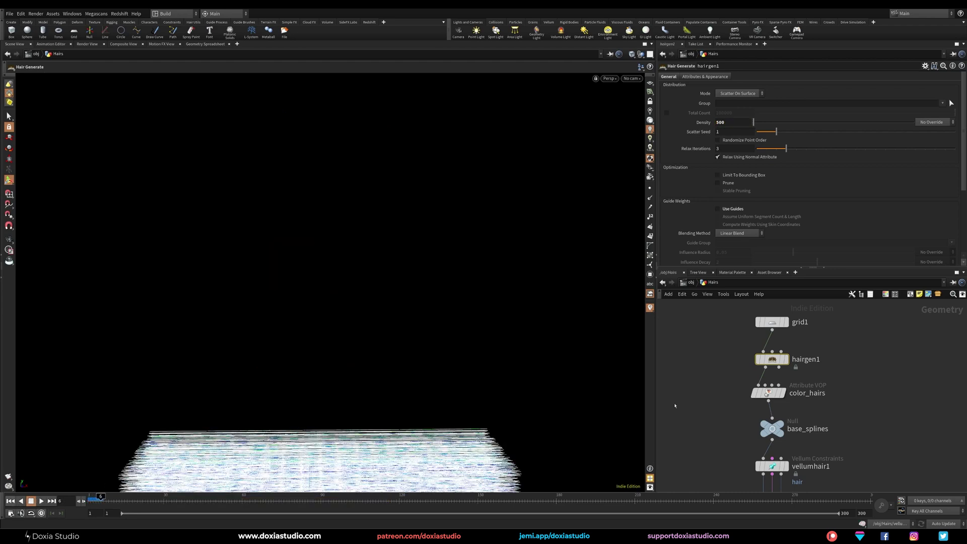
pyautogui.moveTo(707, 485); pyautogui.dragTo(724, 388, button='middle')
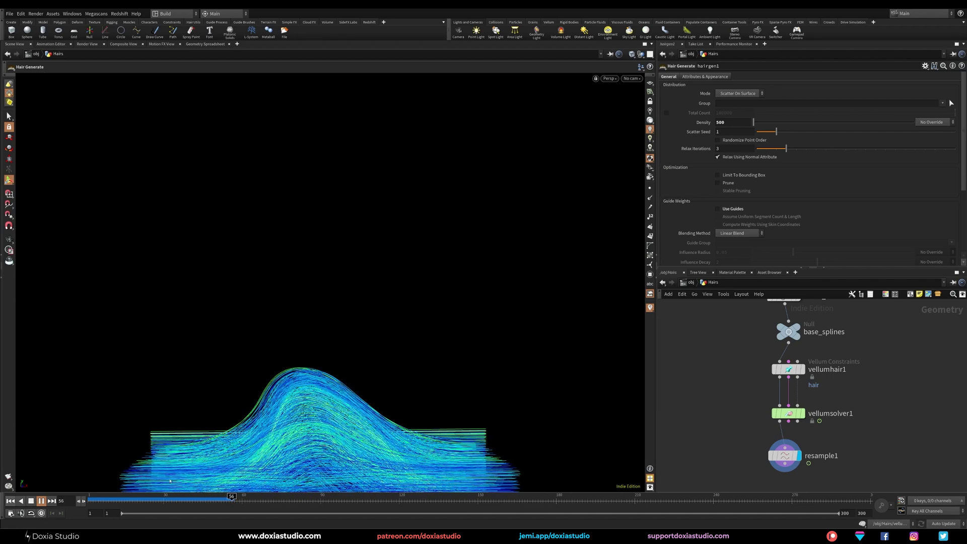
pyautogui.click(43, 501)
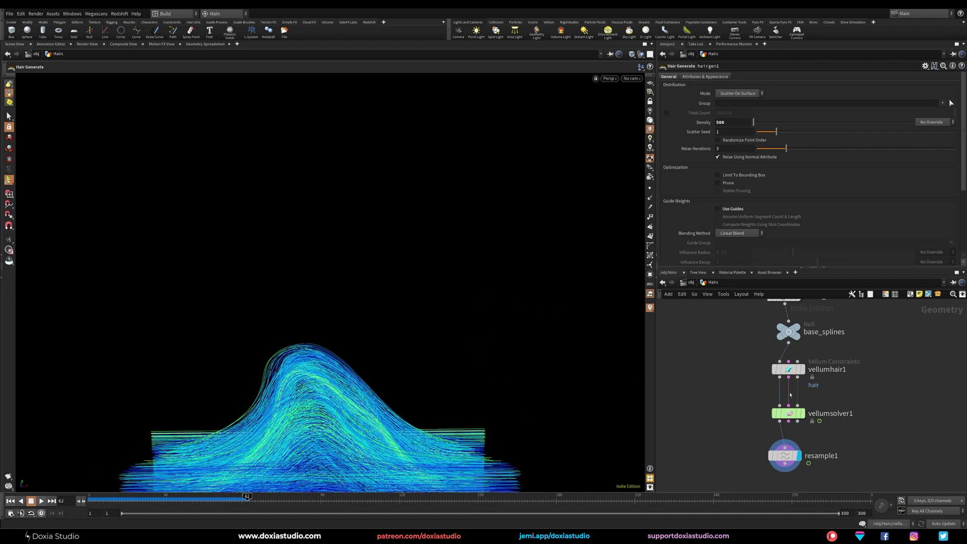
# Inspect the node info of base_splines for its point and primitive counts.
pyautogui.moveTo(763, 333)
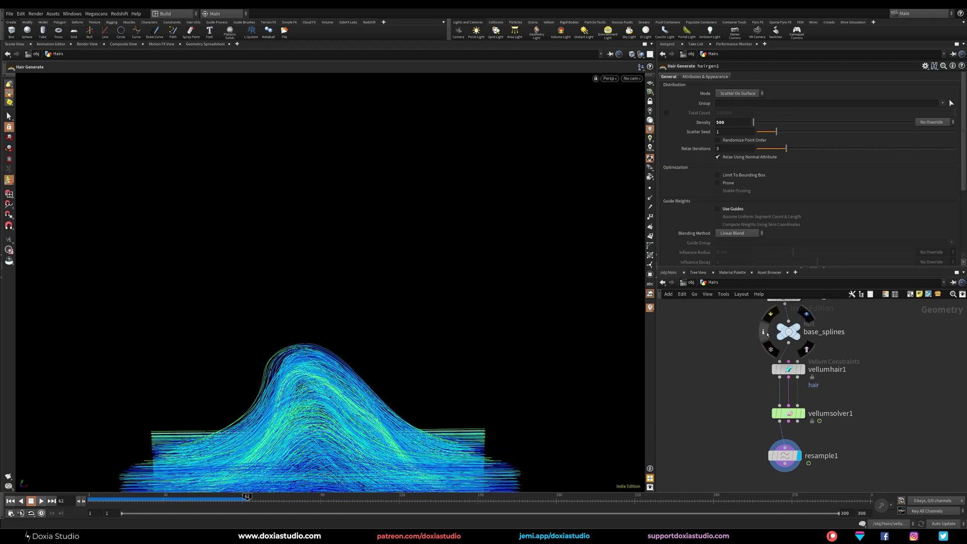
pyautogui.click(763, 332)
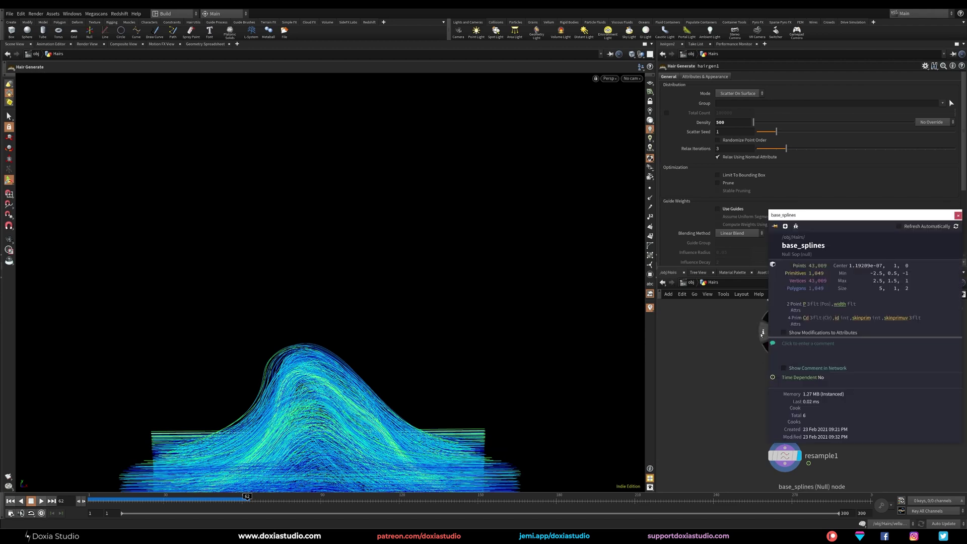
pyautogui.click(721, 368)
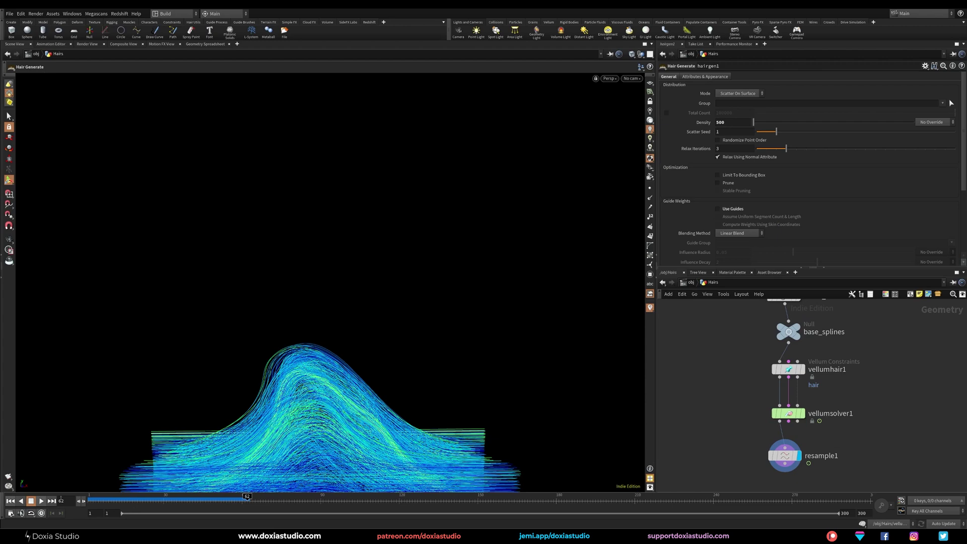
# Continue the simulation to frame 78 and examine the dense strands from several angles, including at frame 72.
pyautogui.click(42, 501)
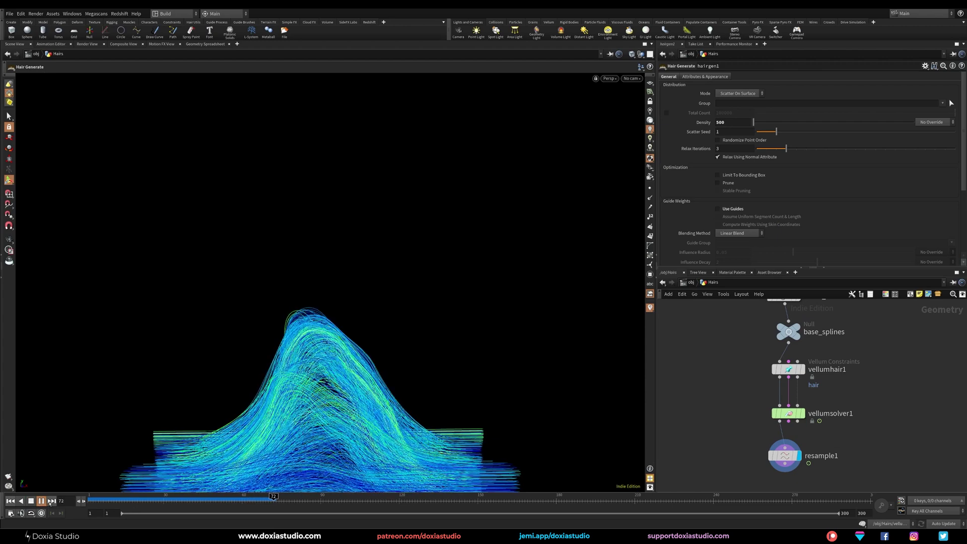
pyautogui.press('Escape')
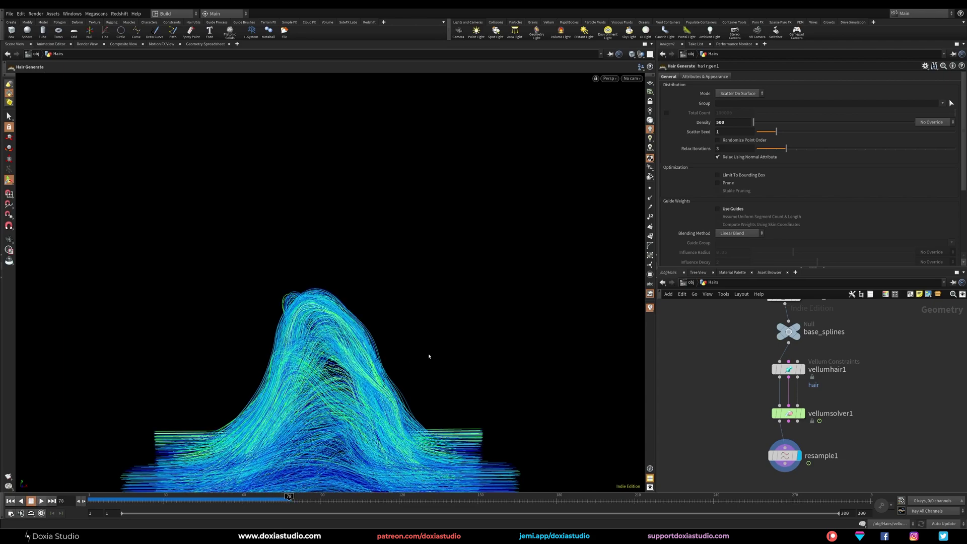
pyautogui.keyDown('alt'); pyautogui.moveTo(358, 366); pyautogui.dragTo(441, 383); pyautogui.keyUp('alt')
pyautogui.keyDown('alt'); pyautogui.moveTo(441, 383); pyautogui.dragTo(357, 384, button='middle'); pyautogui.keyUp('alt')
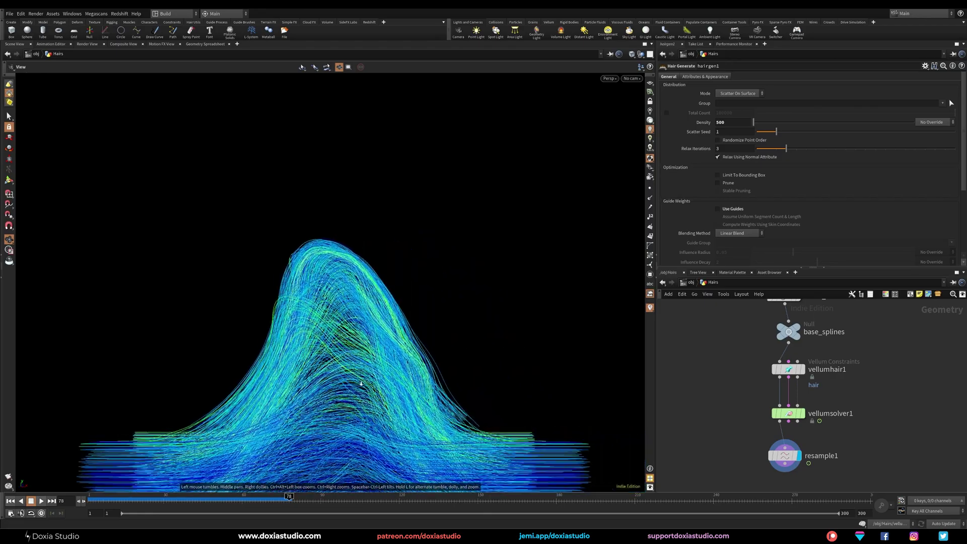
pyautogui.scroll(3, 358, 384)
pyautogui.scroll(5, 359, 383)
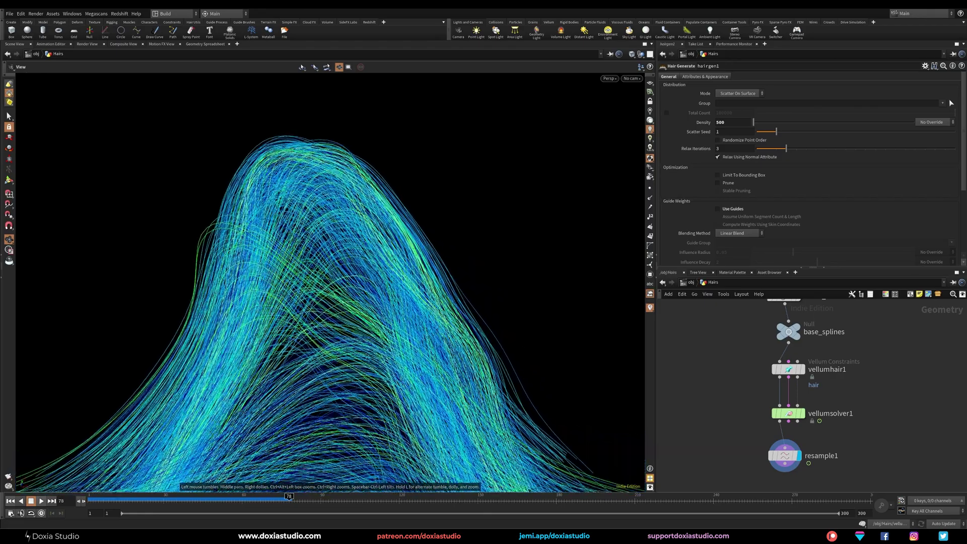
pyautogui.keyDown('alt'); pyautogui.moveTo(362, 381); pyautogui.dragTo(349, 385); pyautogui.keyUp('alt')
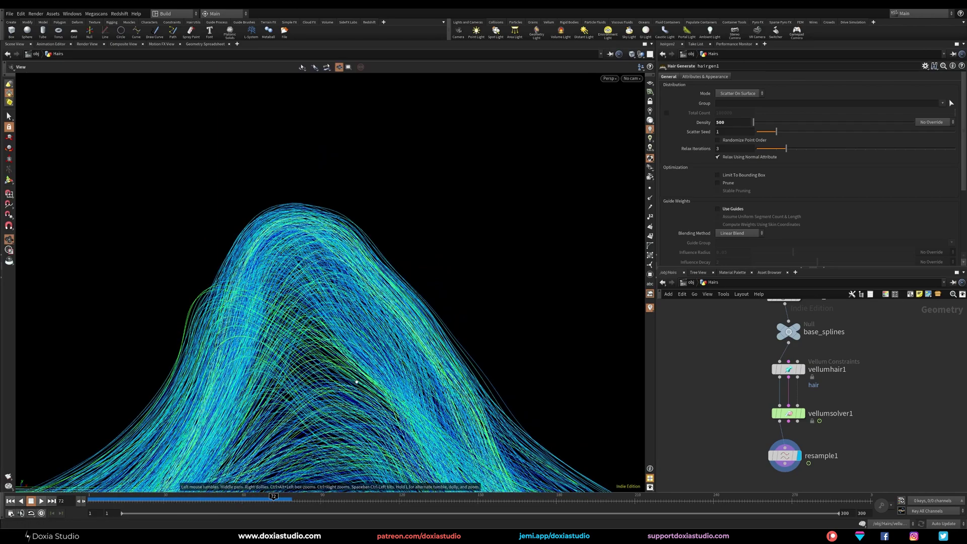
pyautogui.keyDown('alt'); pyautogui.scroll(-5, 347, 388); pyautogui.keyUp('alt')
pyautogui.keyDown('alt'); pyautogui.moveTo(348, 388); pyautogui.dragTo(270, 443); pyautogui.keyUp('alt')
pyautogui.keyDown('alt'); pyautogui.moveTo(269, 443); pyautogui.dragTo(276, 323, button='middle'); pyautogui.keyUp('alt')
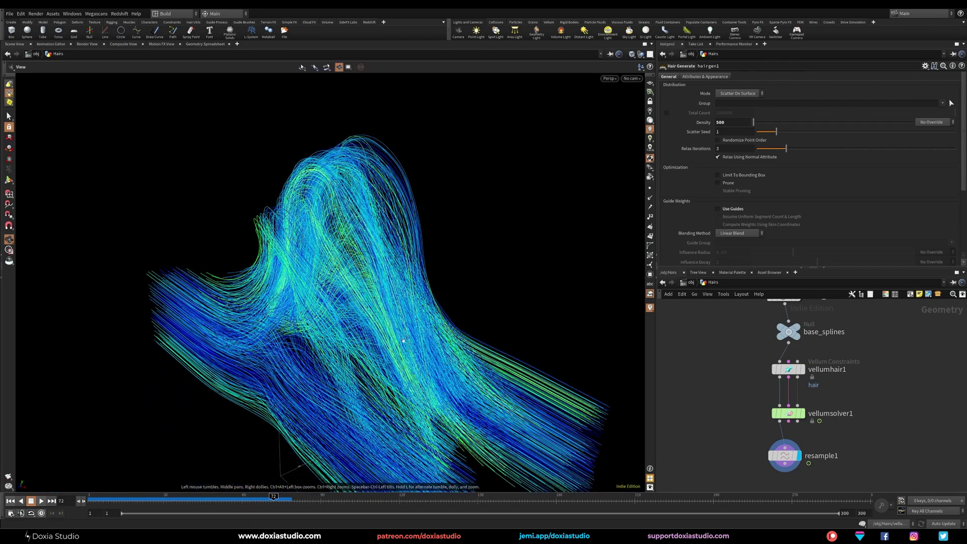
# Add a second Hair Generate node beside the Vellum chain and connect grid1 to its first input.
pyautogui.scroll(-4, 725, 390)
pyautogui.moveTo(715, 391); pyautogui.dragTo(723, 374, button='middle')
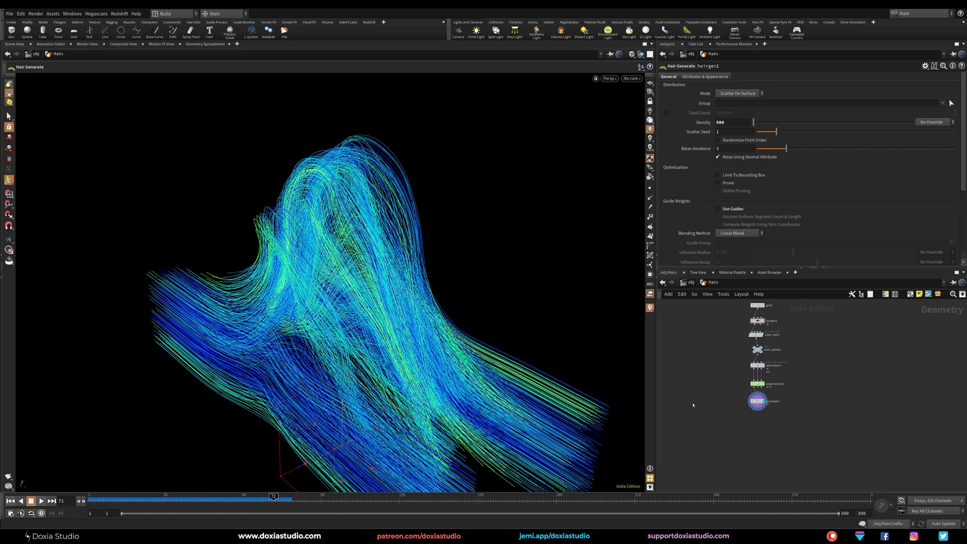
pyautogui.press('Tab')
pyautogui.write('hair')
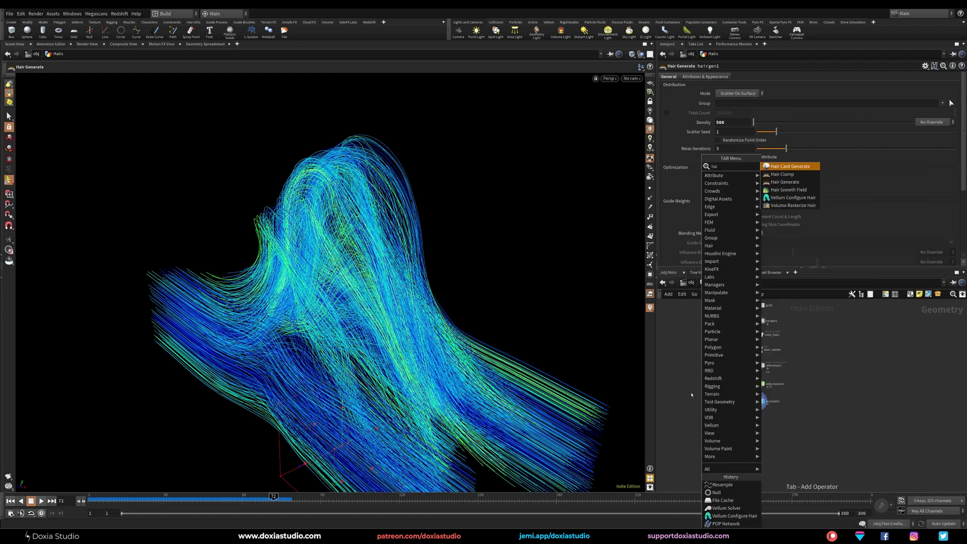
pyautogui.click(782, 182)
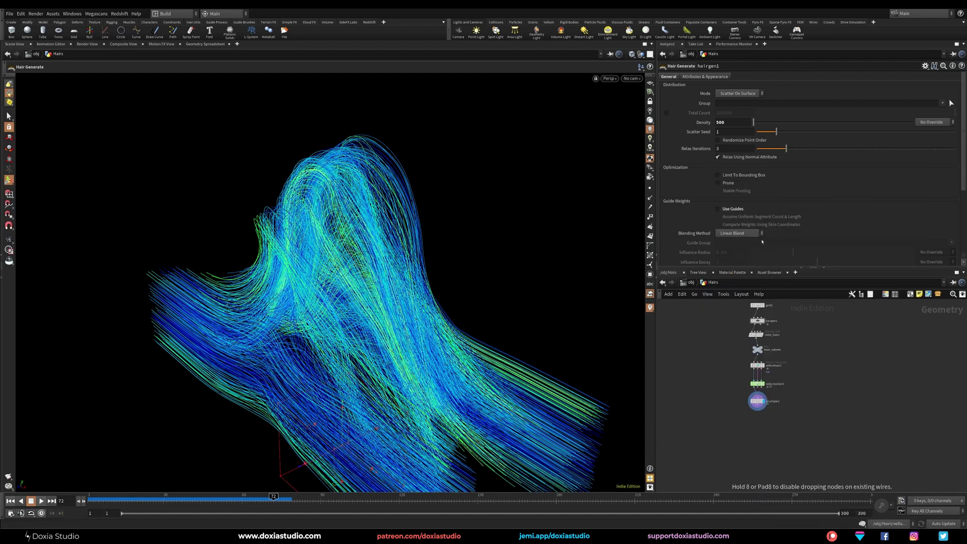
pyautogui.click(700, 391)
pyautogui.scroll(3, 703, 367)
pyautogui.moveTo(703, 367); pyautogui.dragTo(706, 396, button='middle')
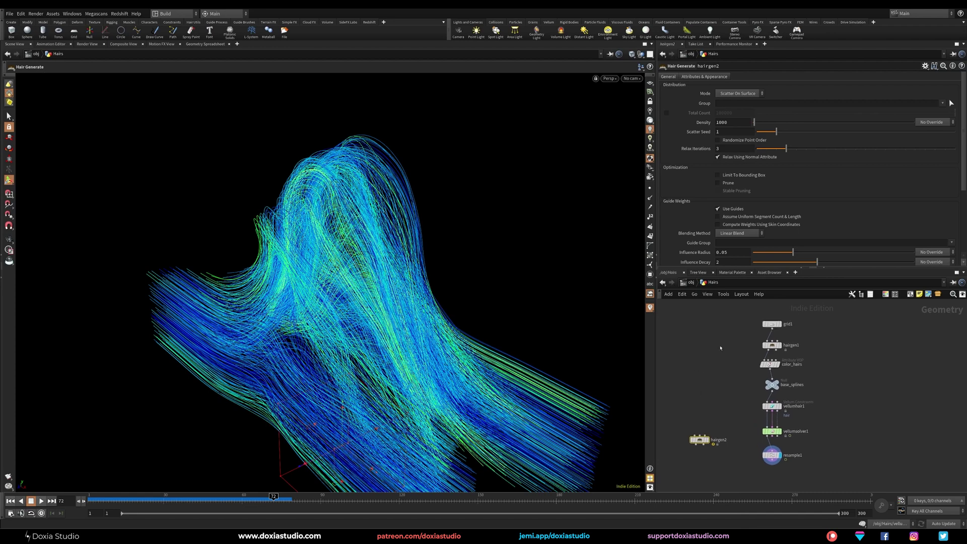
pyautogui.moveTo(772, 328); pyautogui.dragTo(694, 435)
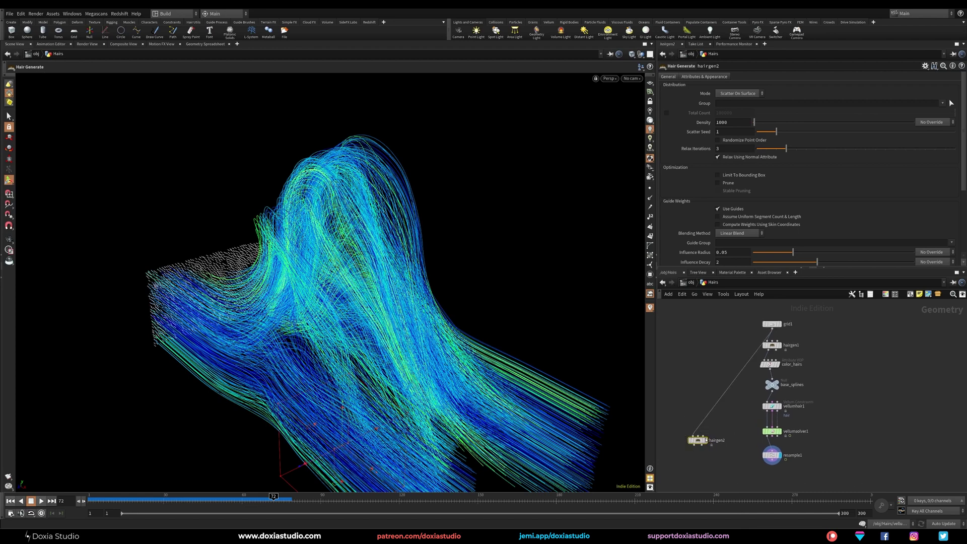
# Display the hairgen2 node and set its scatter density to 8000.
pyautogui.click(707, 441)
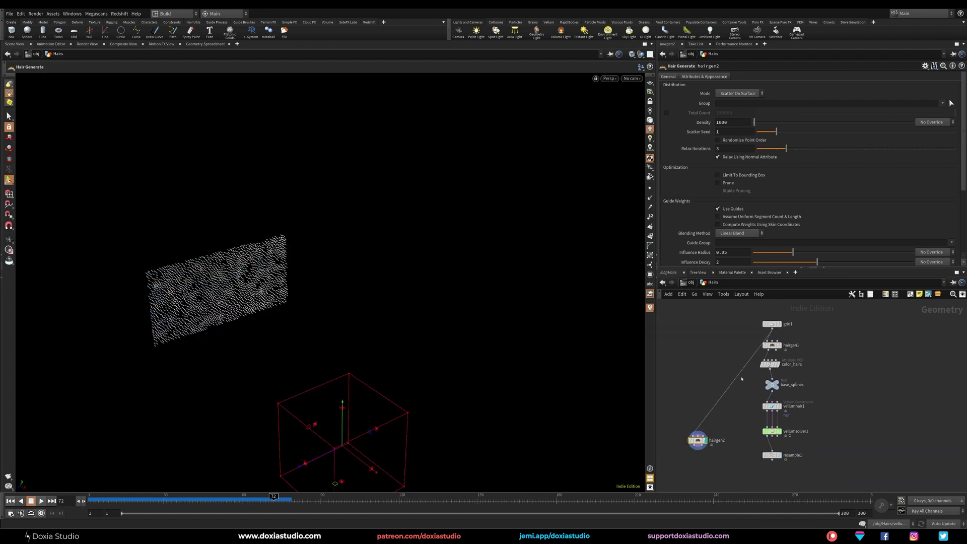
pyautogui.click(720, 122)
pyautogui.write('8')
pyautogui.click(678, 341)
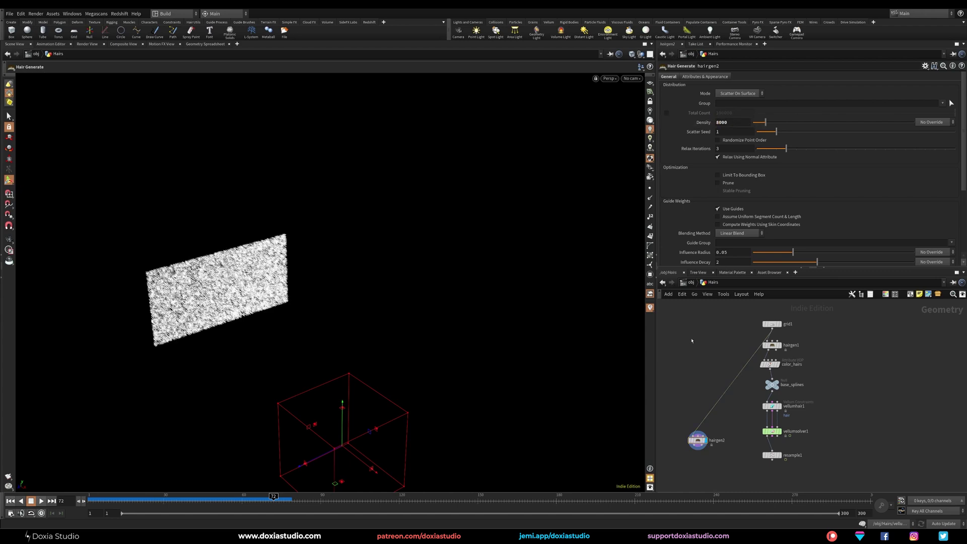
# Set hairgen2's unguided hairs to a length of 5 and 40 segments.
pyautogui.scroll(-4, 932, 260)
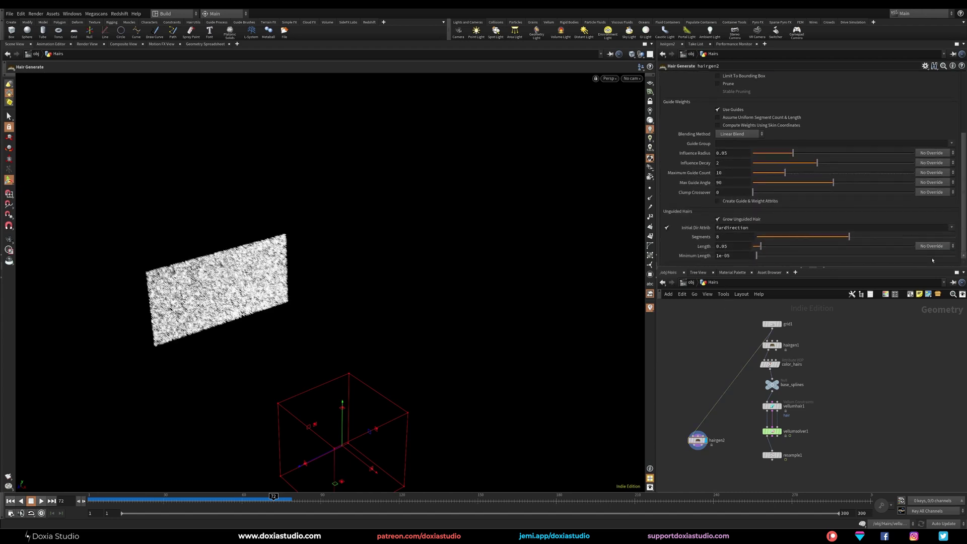
pyautogui.moveTo(735, 246); pyautogui.dragTo(701, 244)
pyautogui.write('5')
pyautogui.write('40')
pyautogui.click(703, 344)
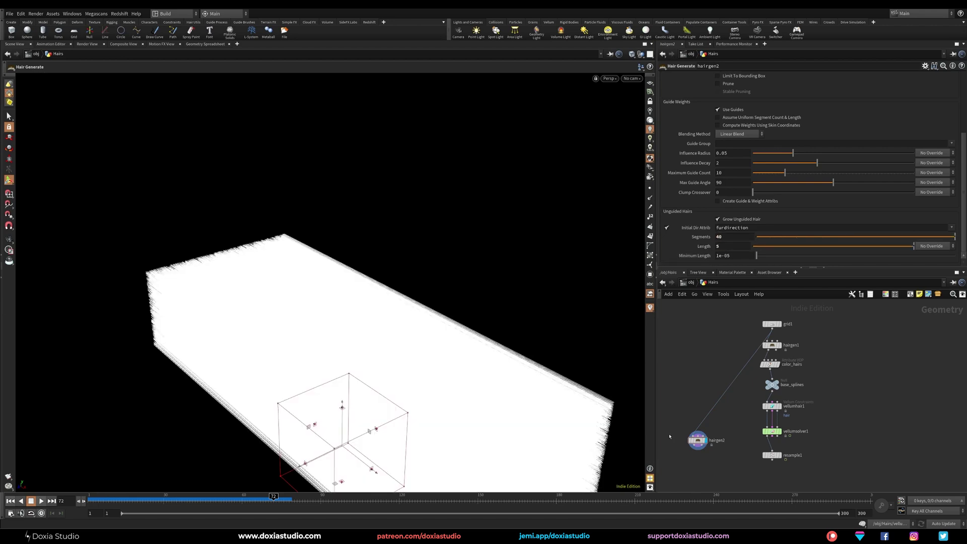
# Connect the geometry output of vellumsolver1 to hairgen2 as its guide curves.
pyautogui.moveTo(722, 438); pyautogui.dragTo(728, 389, button='middle')
pyautogui.moveTo(702, 391); pyautogui.dragTo(693, 408)
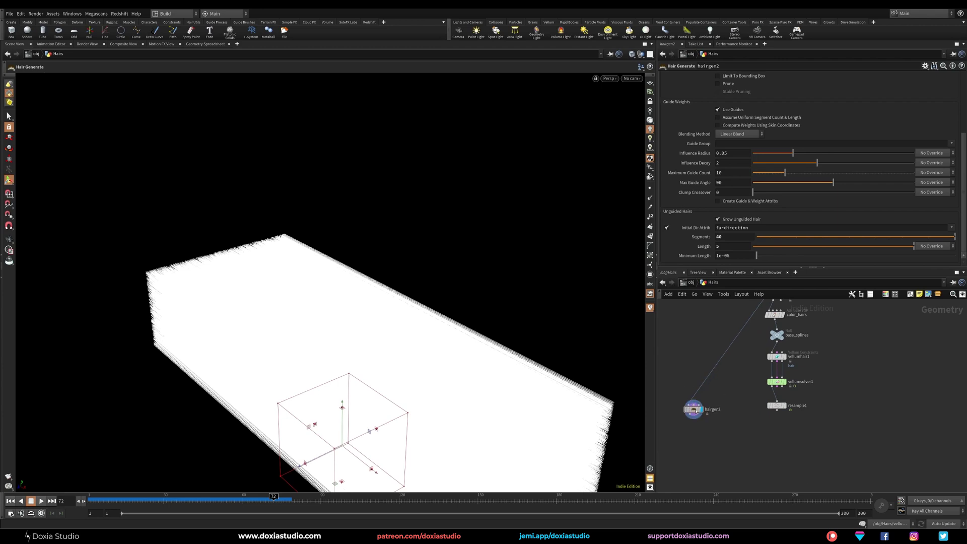
pyautogui.moveTo(771, 388); pyautogui.dragTo(694, 405)
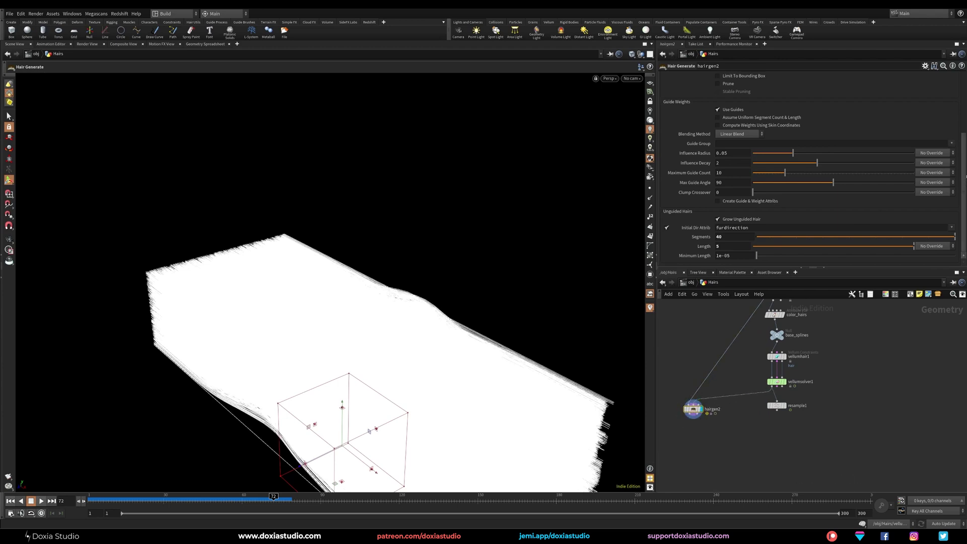
# Transfer the Cd primitive attribute from the guides to the hairs generated by hairgen2.
pyautogui.moveTo(963, 167); pyautogui.dragTo(962, 104)
pyautogui.click(708, 77)
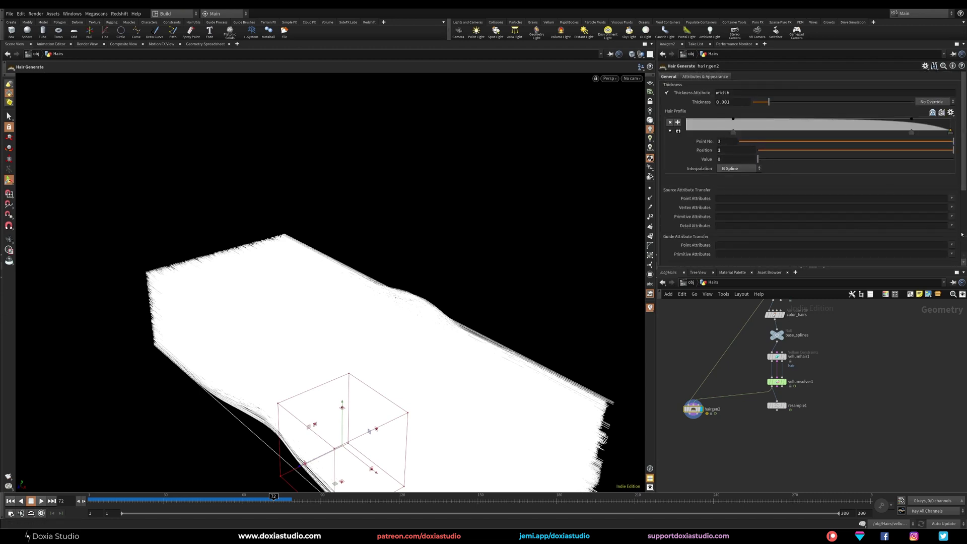
pyautogui.click(954, 255)
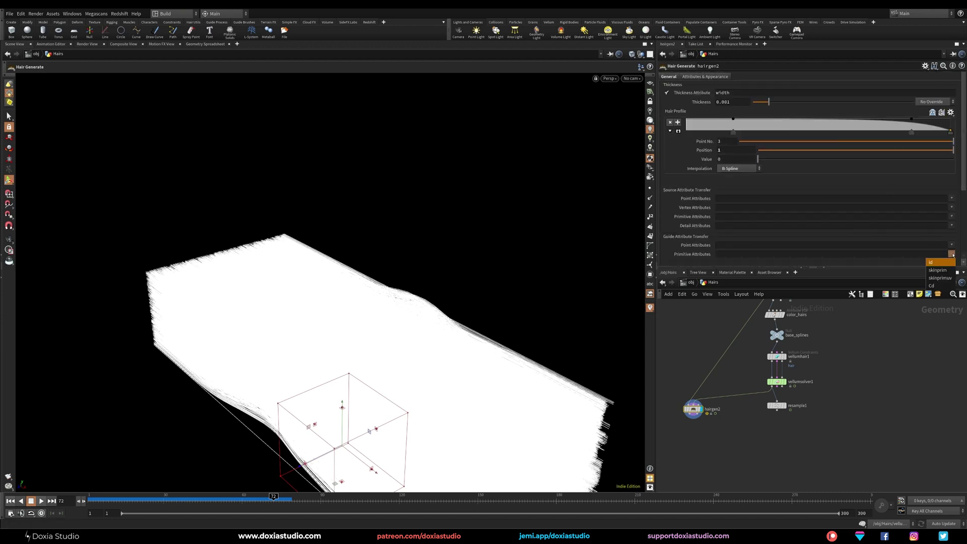
pyautogui.click(942, 286)
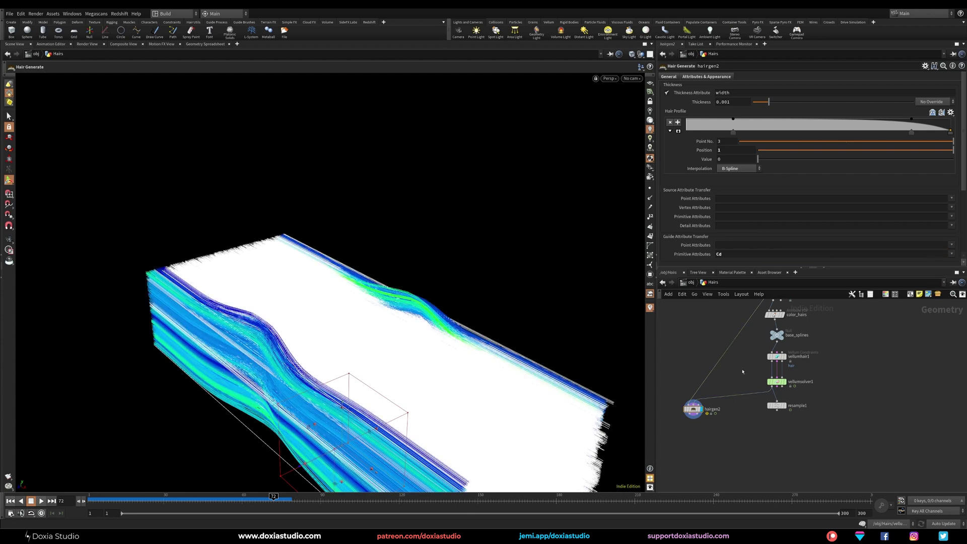
# Set hairgen2's guide influence radius to 0.4 and examine the interpolated hairs from several angles and at frame 65.
pyautogui.click(668, 77)
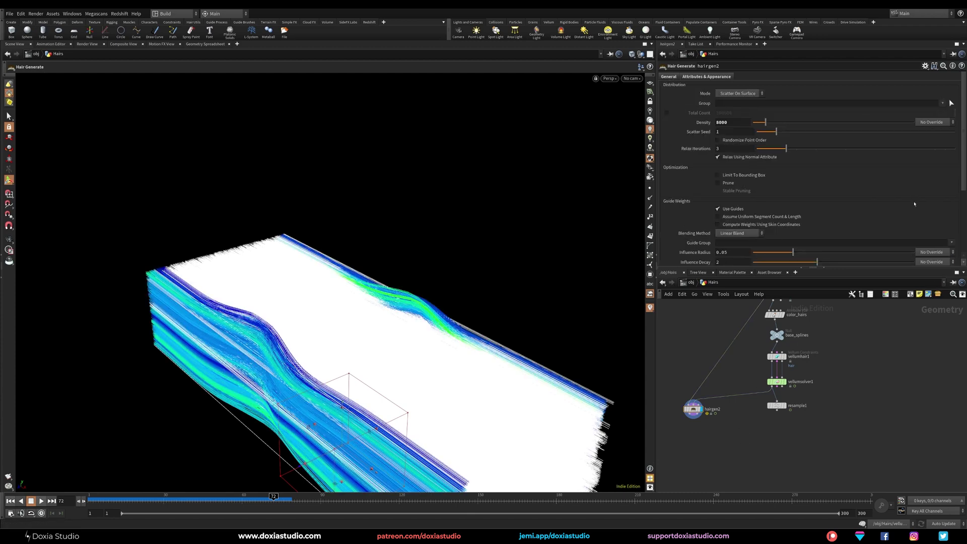
pyautogui.moveTo(964, 186); pyautogui.dragTo(964, 224)
pyautogui.moveTo(729, 192); pyautogui.dragTo(721, 199)
pyautogui.write('4')
pyautogui.press('Return')
pyautogui.scroll(-2, 378, 388)
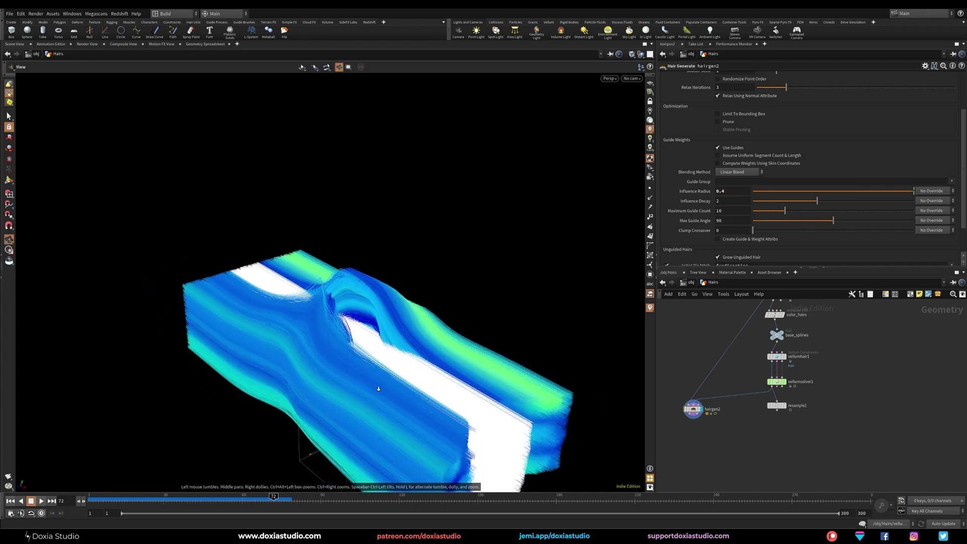
pyautogui.moveTo(378, 388)
pyautogui.keyDown('alt'); pyautogui.mouseDown()
pyautogui.moveTo(335, 339)
pyautogui.moveTo(380, 391)
pyautogui.mouseUp(); pyautogui.keyUp('alt')
pyautogui.keyDown('alt'); pyautogui.moveTo(465, 437); pyautogui.dragTo(499, 424); pyautogui.keyUp('alt')
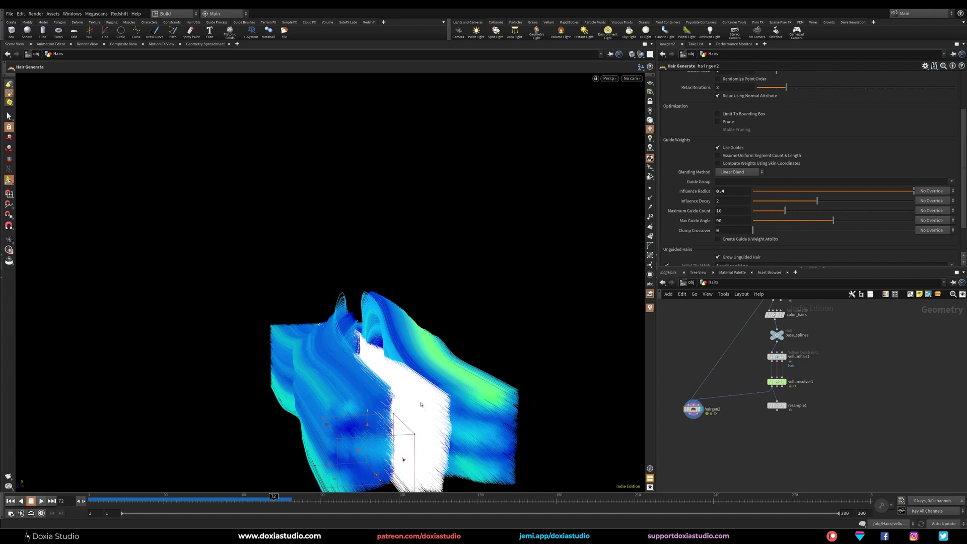
pyautogui.keyDown('alt'); pyautogui.moveTo(421, 404); pyautogui.dragTo(272, 352); pyautogui.keyUp('alt')
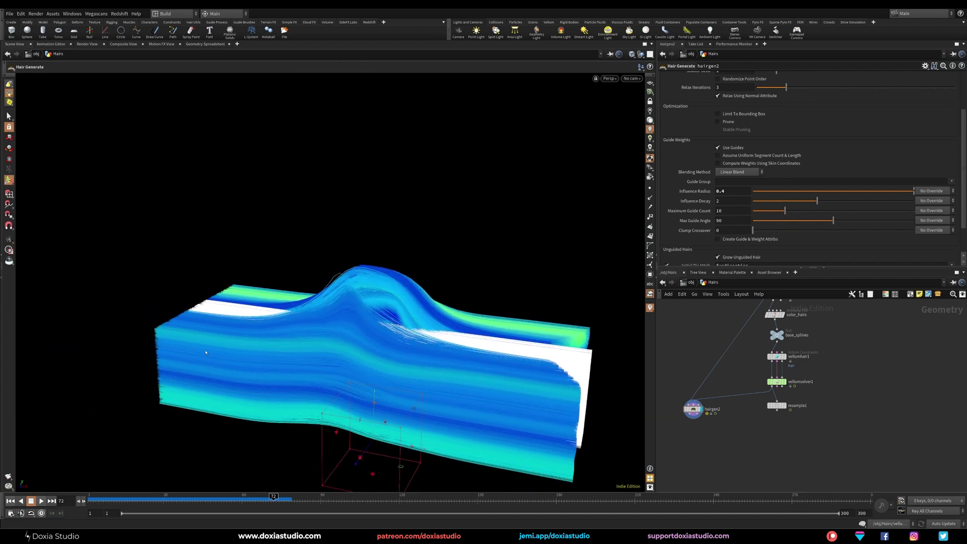
pyautogui.moveTo(132, 497); pyautogui.dragTo(256, 498)
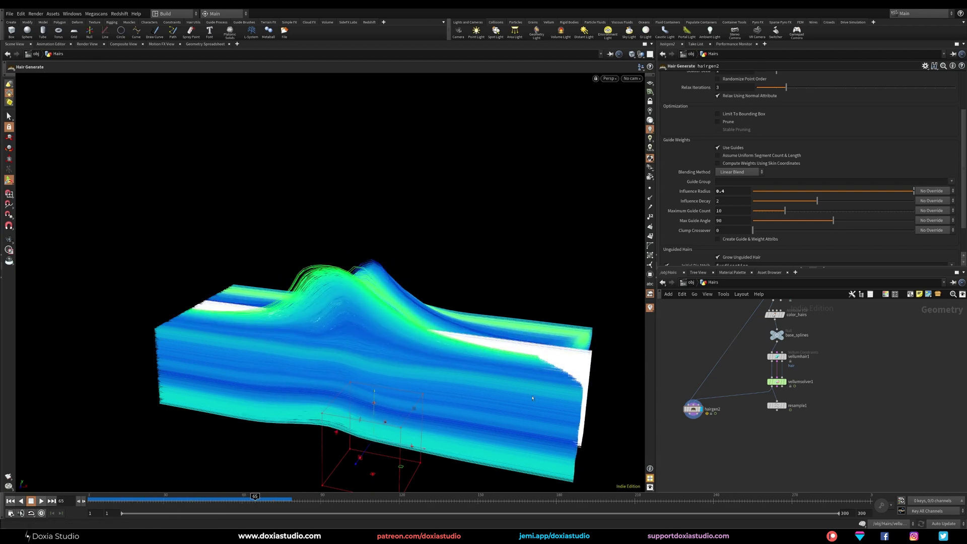
# Display resample1 for comparison and examine its simulated strands from several angles at frame 150.
pyautogui.click(784, 405)
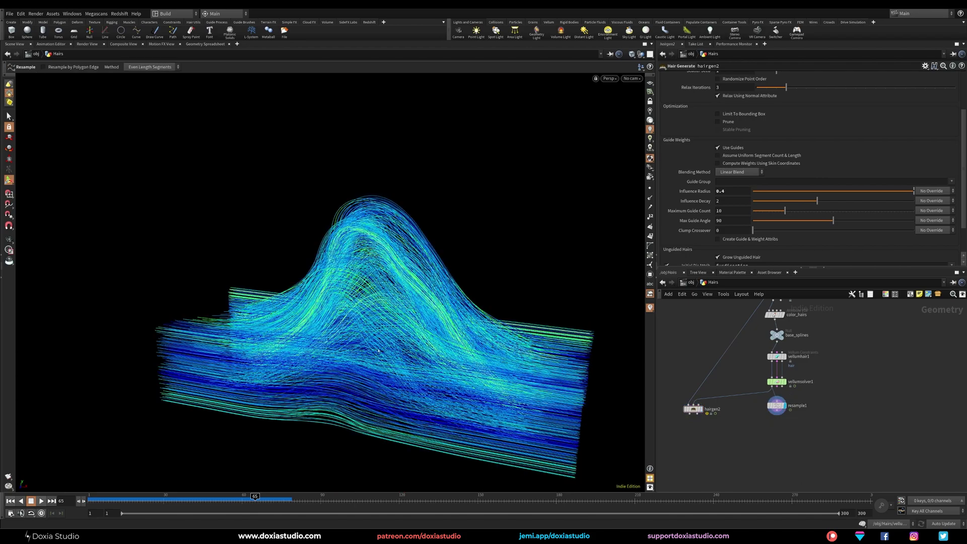
pyautogui.keyDown('alt'); pyautogui.moveTo(167, 331); pyautogui.dragTo(383, 352); pyautogui.keyUp('alt')
pyautogui.click(474, 500)
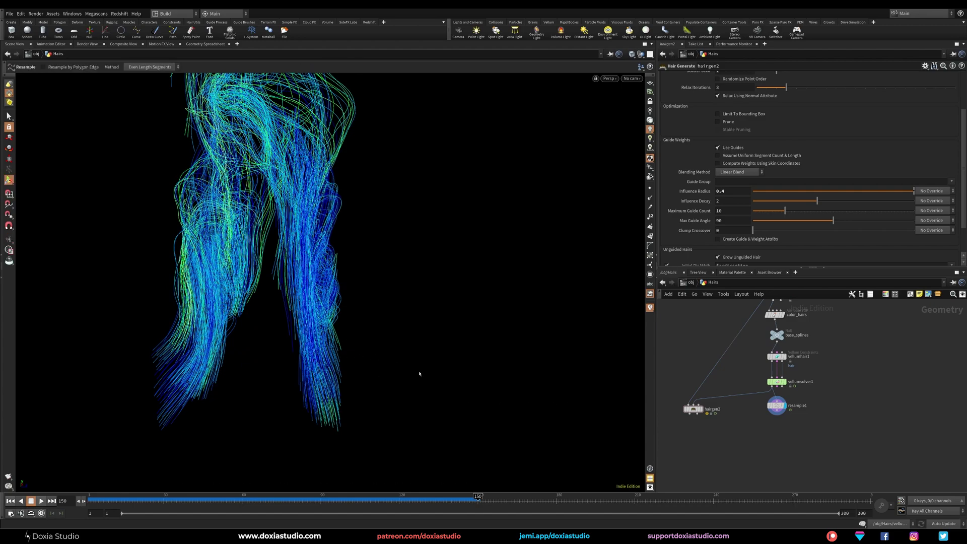
pyautogui.keyDown('alt'); pyautogui.moveTo(421, 371); pyautogui.dragTo(370, 310); pyautogui.keyUp('alt')
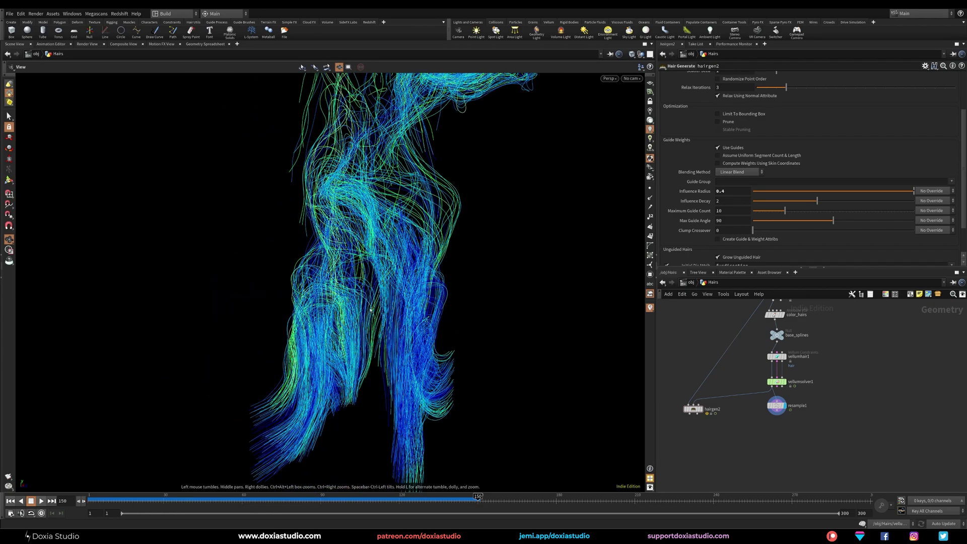
pyautogui.keyDown('alt'); pyautogui.moveTo(374, 195); pyautogui.dragTo(353, 277, button='middle'); pyautogui.keyUp('alt')
pyautogui.keyDown('alt'); pyautogui.moveTo(324, 227); pyautogui.dragTo(302, 476, button='right'); pyautogui.keyUp('alt')
pyautogui.keyDown('alt'); pyautogui.moveTo(301, 476); pyautogui.dragTo(295, 395, button='middle'); pyautogui.keyUp('alt')
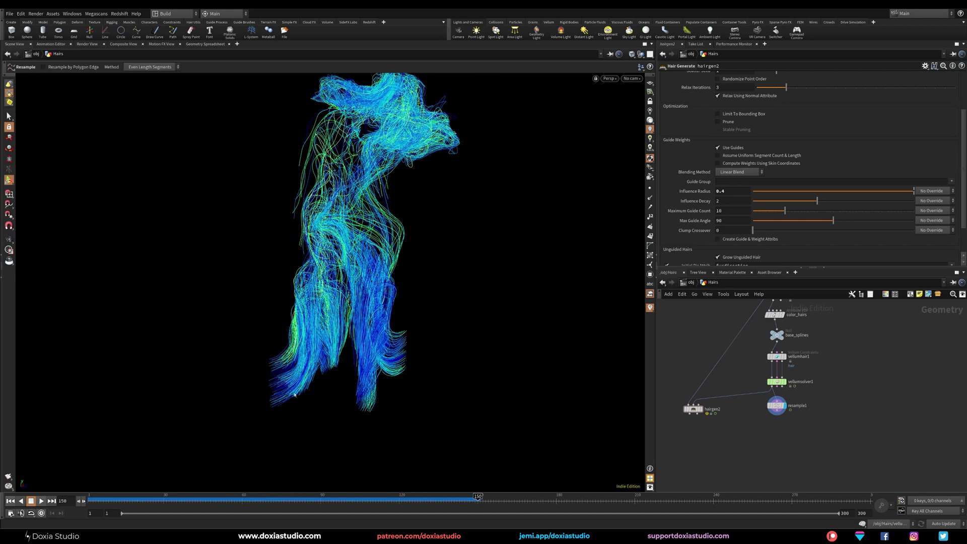
# Display hairgen2 once more at frame 150 to check its hairs, and delete the node.
pyautogui.click(701, 409)
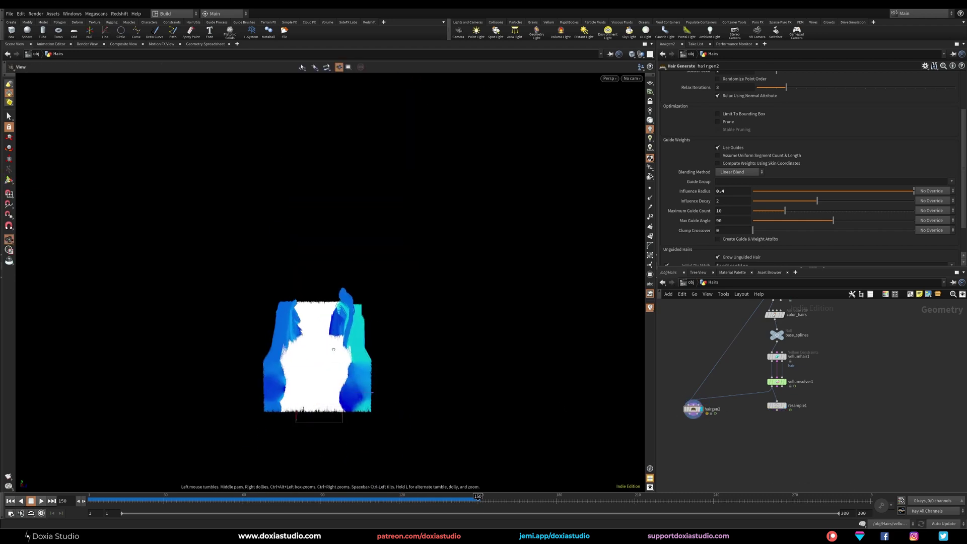
pyautogui.moveTo(326, 338)
pyautogui.keyDown('alt'); pyautogui.mouseDown()
pyautogui.moveTo(441, 298)
pyautogui.moveTo(332, 345)
pyautogui.mouseUp(); pyautogui.keyUp('alt')
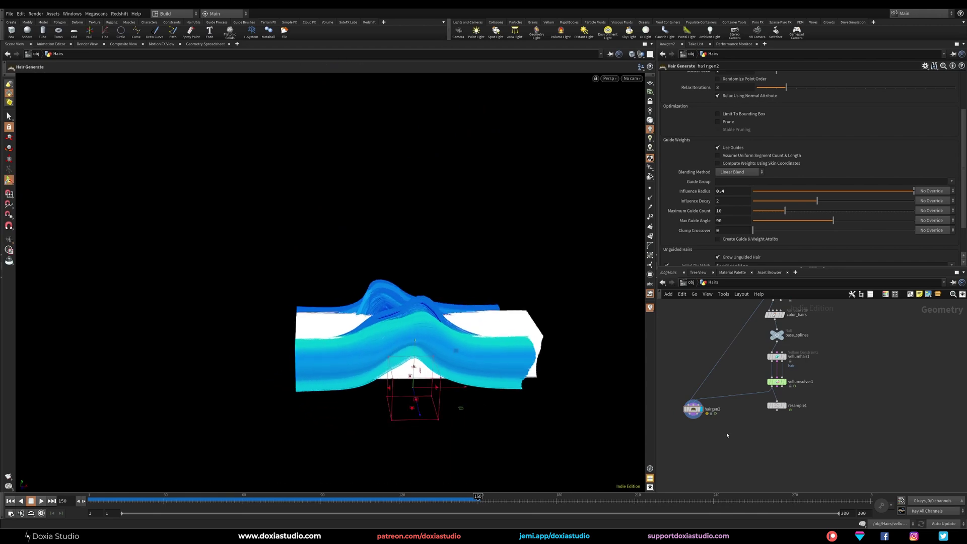
pyautogui.moveTo(727, 434); pyautogui.dragTo(671, 398)
pyautogui.press('Delete')
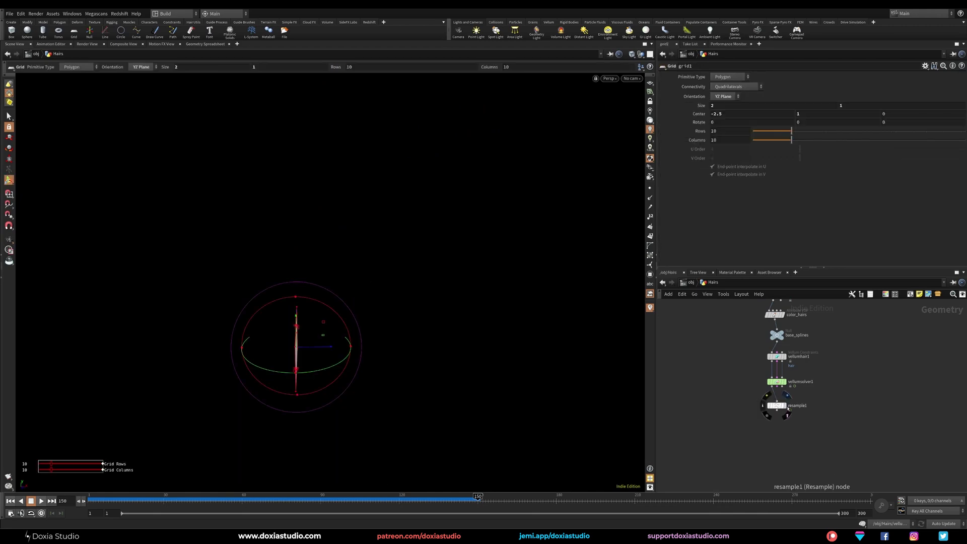
# Display resample1 below vellumsolver1 again and review the simulated strands at frames 150 and 121.
pyautogui.click(784, 405)
pyautogui.moveTo(778, 406); pyautogui.dragTo(773, 405)
pyautogui.scroll(-2, 352, 216)
pyautogui.keyDown('alt'); pyautogui.moveTo(352, 216); pyautogui.dragTo(325, 297, button='middle'); pyautogui.keyUp('alt')
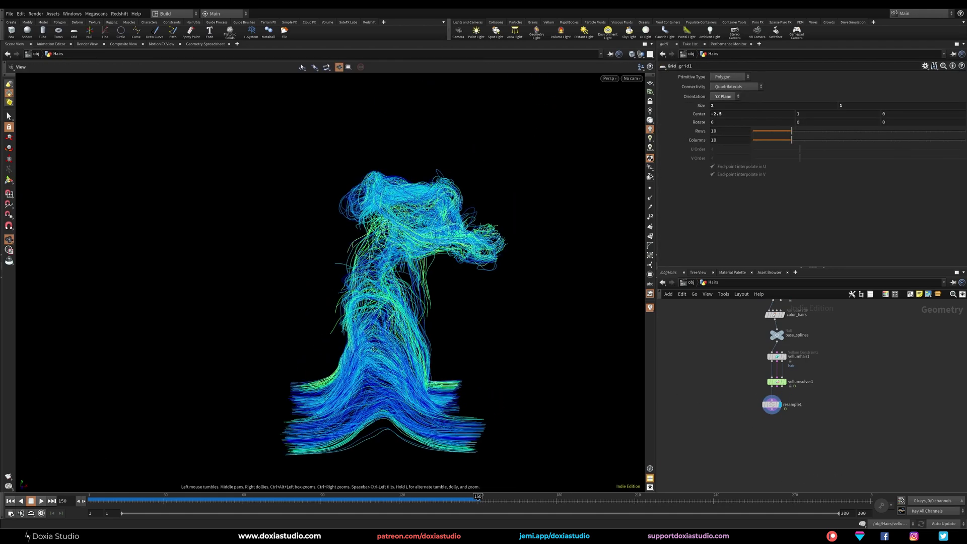
pyautogui.keyDown('alt'); pyautogui.moveTo(317, 287); pyautogui.dragTo(496, 325); pyautogui.keyUp('alt')
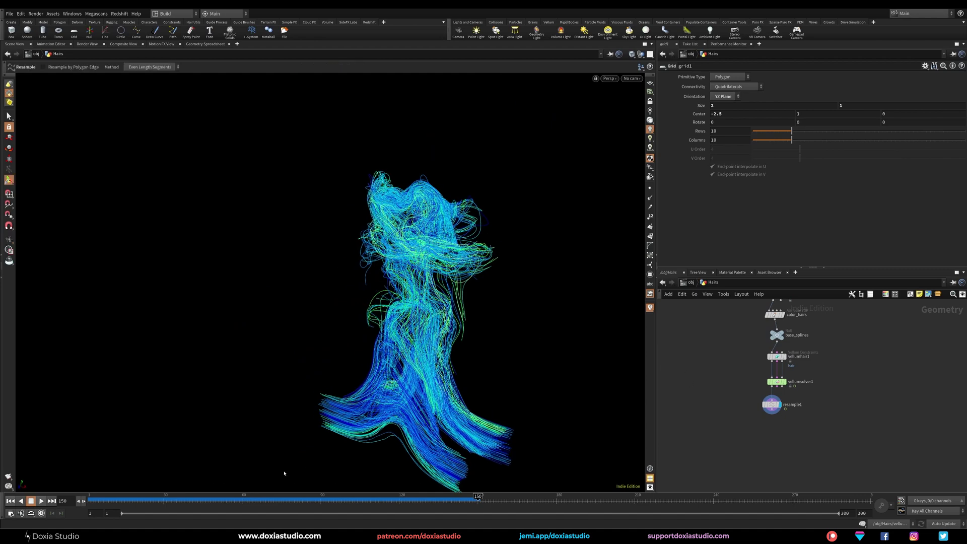
pyautogui.moveTo(280, 500); pyautogui.dragTo(402, 500)
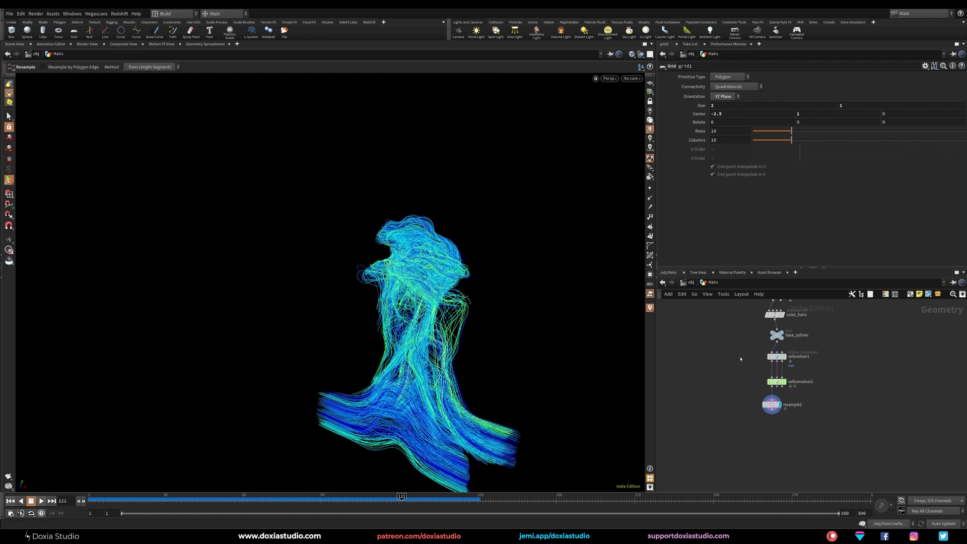
# Return to the first frame, set hairgen1's density to 5000, and save the scene.
pyautogui.moveTo(740, 359); pyautogui.dragTo(745, 451, button='middle')
pyautogui.click(782, 387)
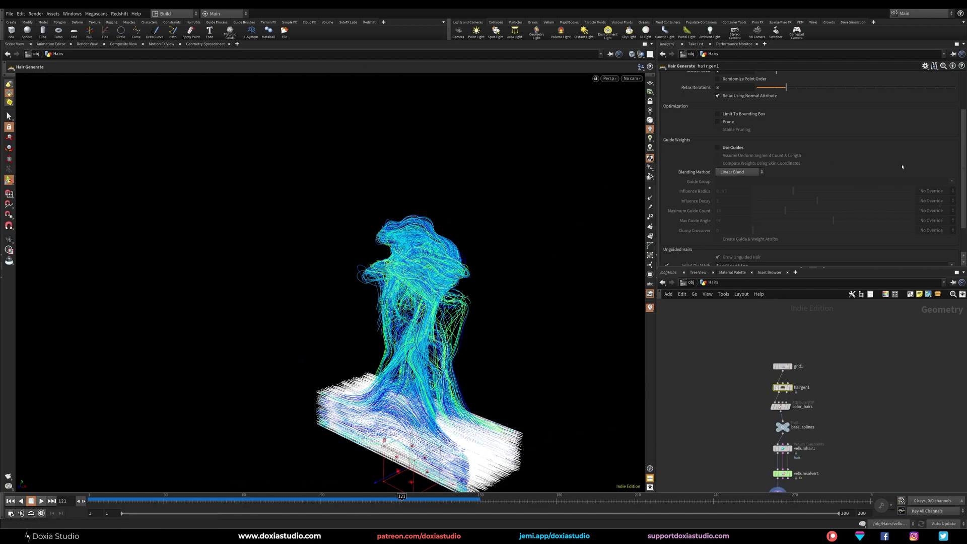
pyautogui.click(12, 501)
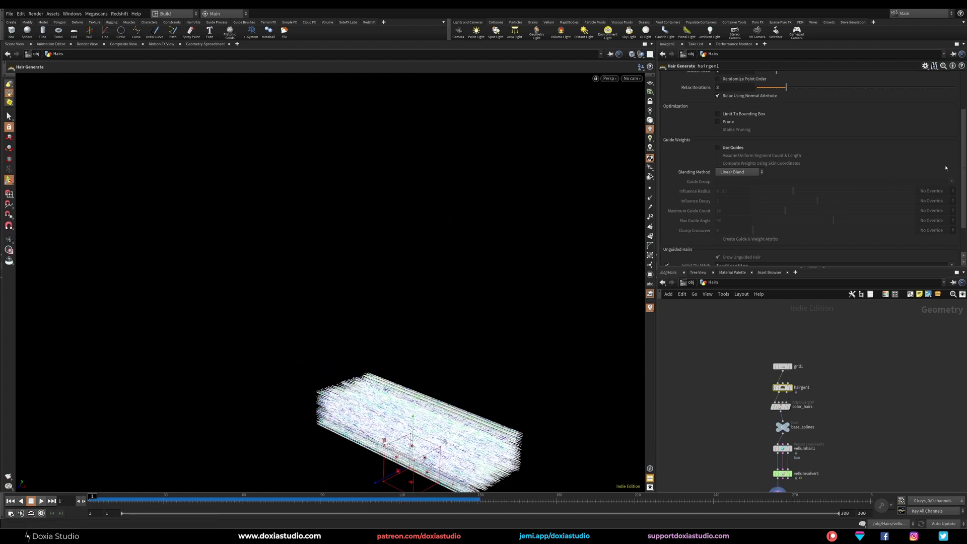
pyautogui.moveTo(962, 159); pyautogui.dragTo(962, 120)
pyautogui.moveTo(715, 124); pyautogui.dragTo(712, 125)
pyautogui.write('5000')
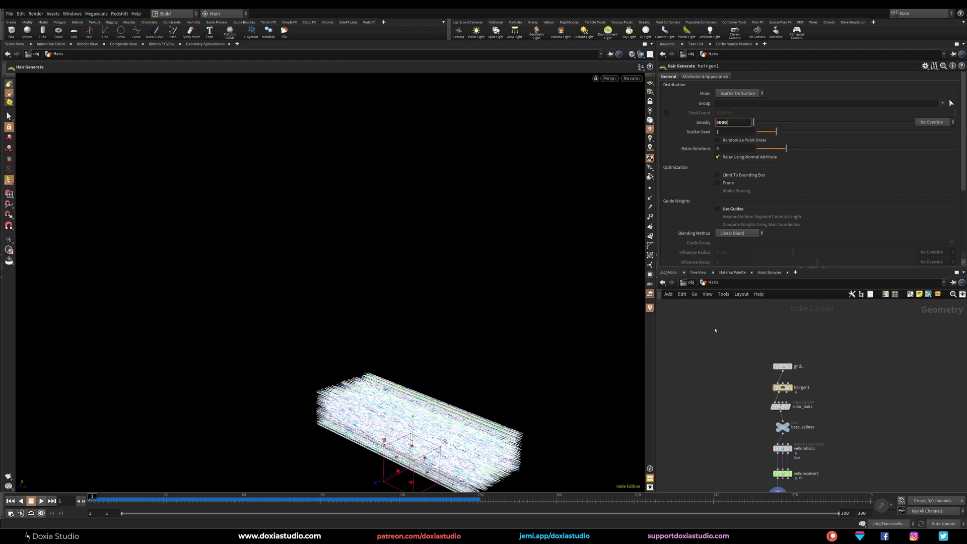
pyautogui.press('Return')
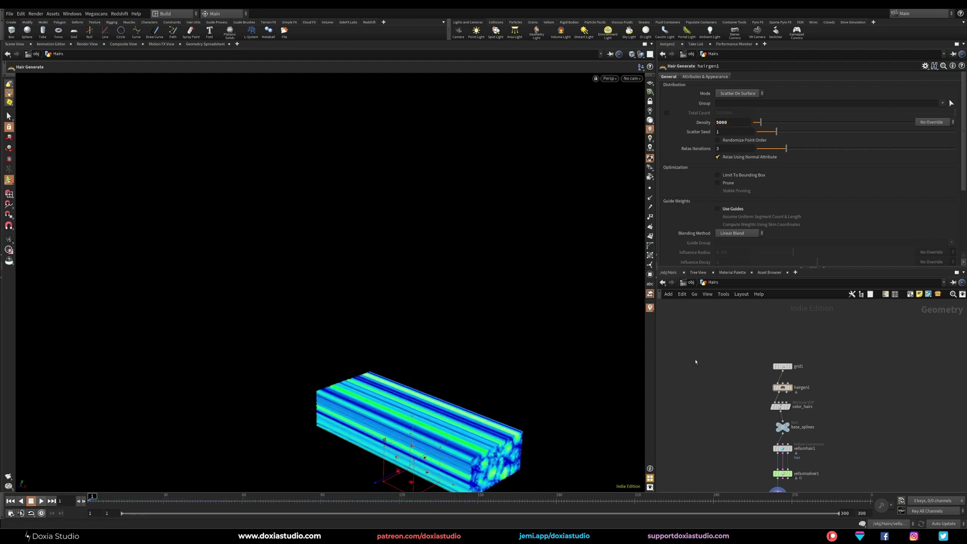
pyautogui.hotkey('ctrl', 's')
# Test-play the simulation to frame 6, rewind to the first frame, and inspect the node info of base_splines.
pyautogui.moveTo(729, 490); pyautogui.dragTo(706, 395, button='middle')
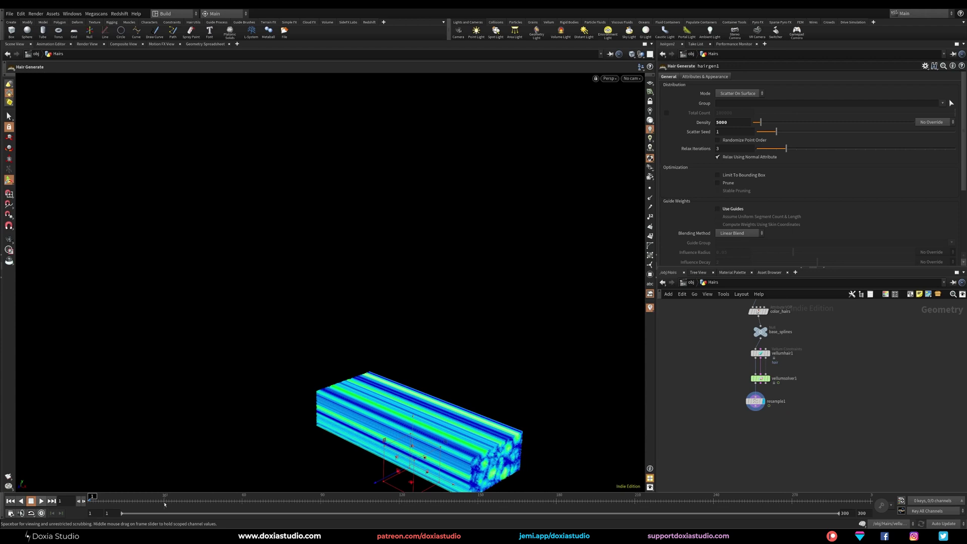
pyautogui.click(42, 501)
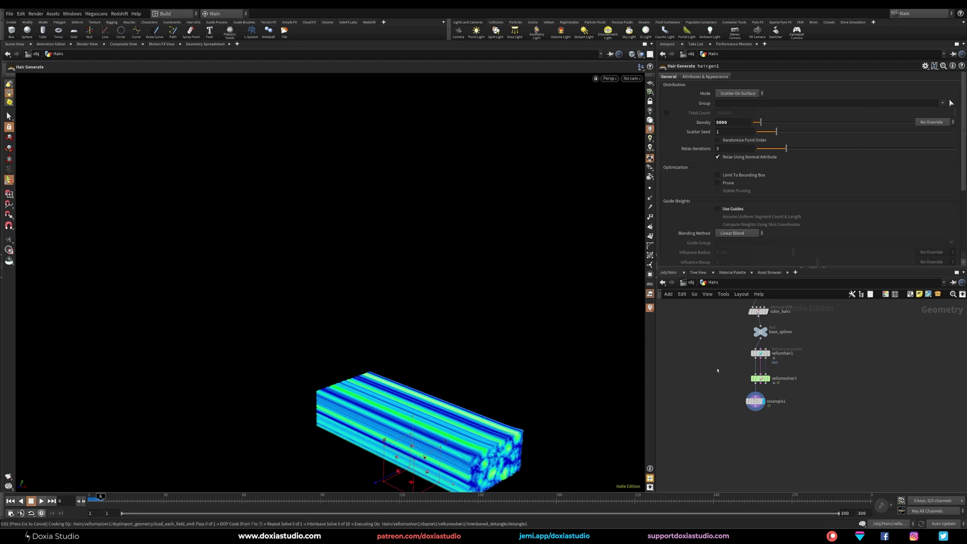
pyautogui.click(10, 501)
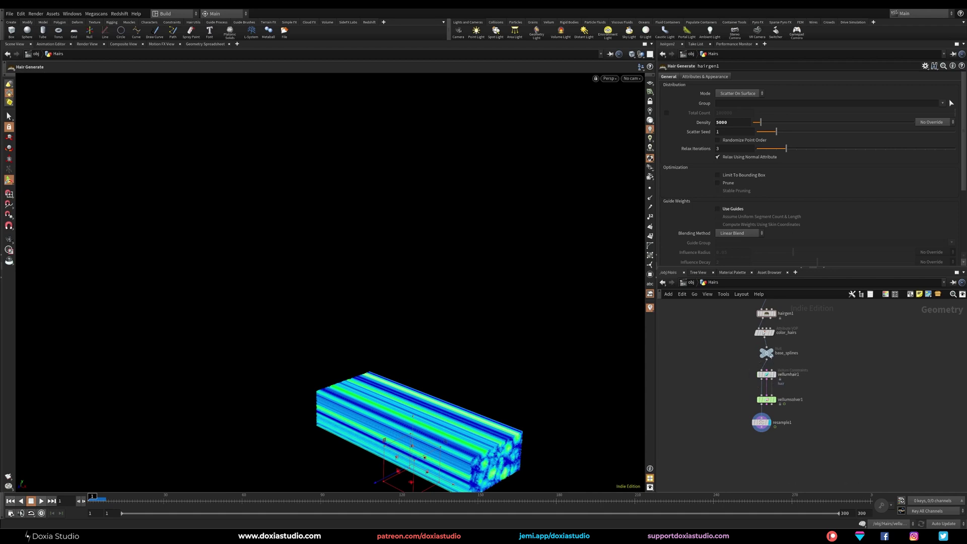
pyautogui.click(753, 354)
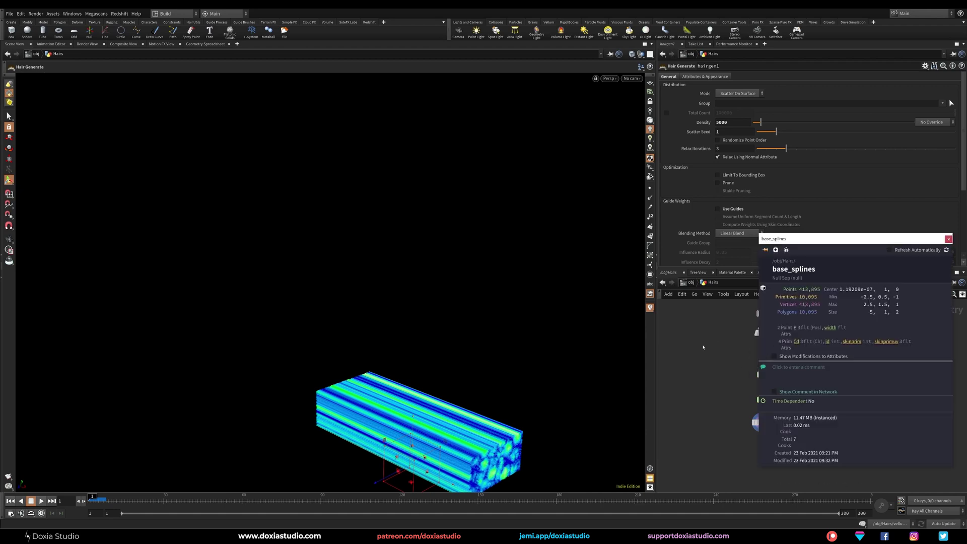
# Set the scatter density of hairgen1 to 250.
pyautogui.moveTo(714, 336); pyautogui.dragTo(712, 378, button='middle')
pyautogui.click(772, 356)
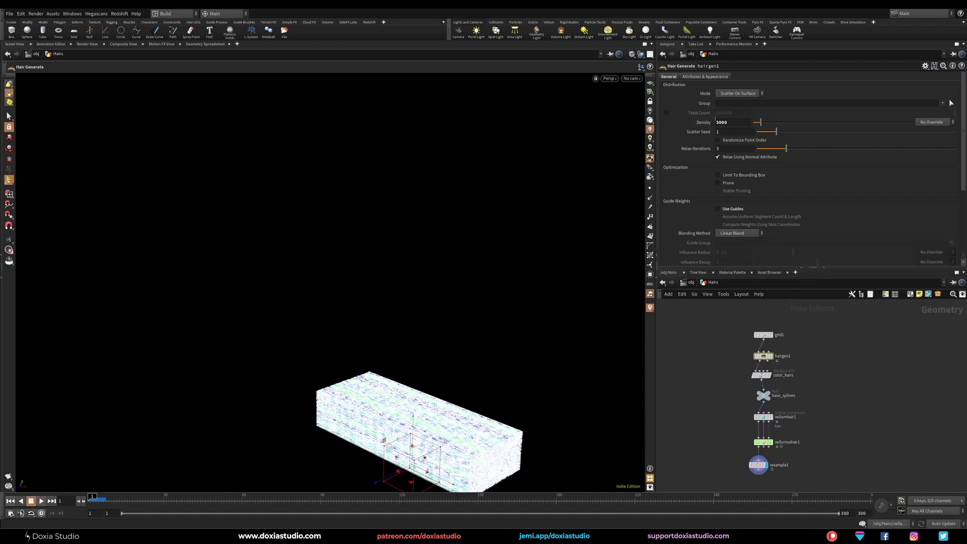
pyautogui.doubleClick(725, 122)
pyautogui.write('250')
pyautogui.press('Return')
# Check the point and primitive counts of base_splines at the 250 hair density.
pyautogui.moveTo(698, 385); pyautogui.dragTo(702, 347, button='middle')
pyautogui.click(753, 357)
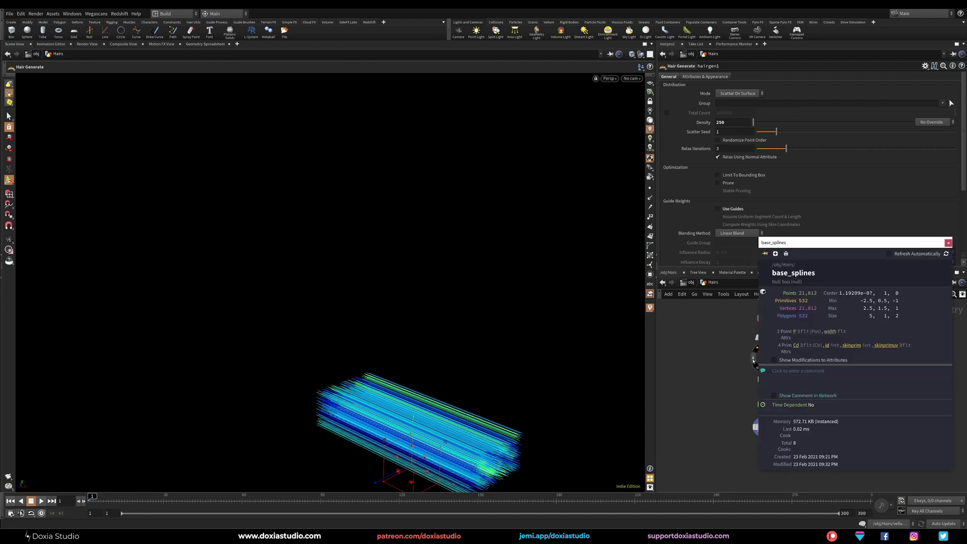
pyautogui.click(727, 411)
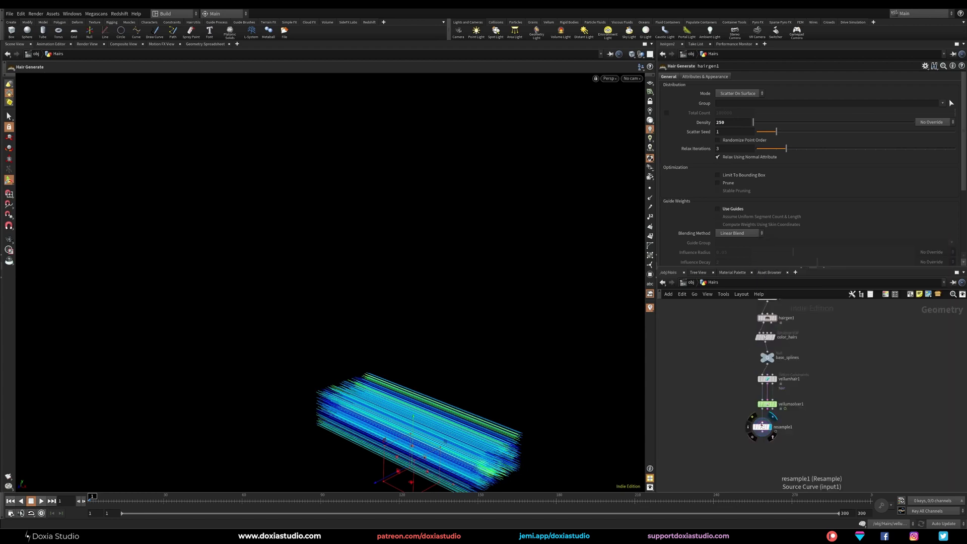
# Play the hair simulation at density 250 from the first frame and stop it at frame 61.
pyautogui.click(41, 501)
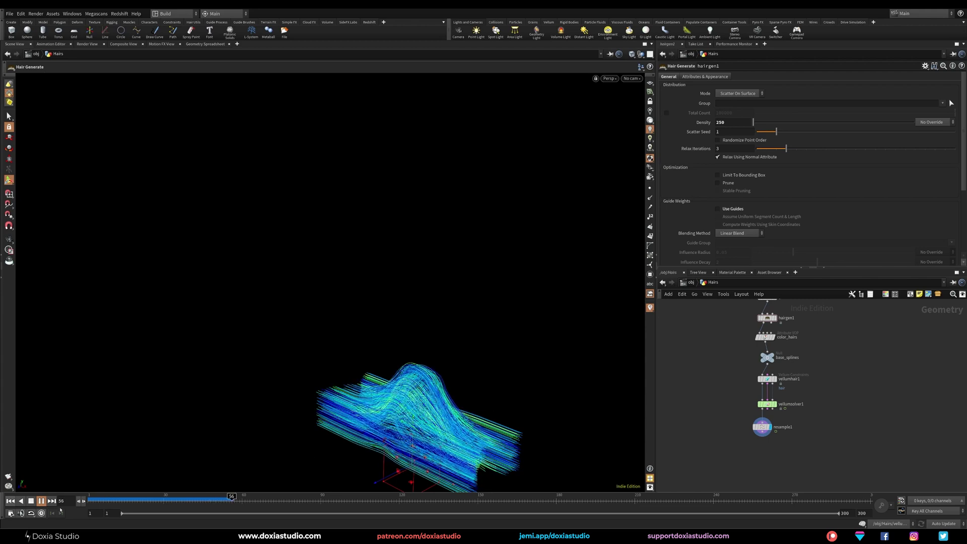
pyautogui.click(41, 501)
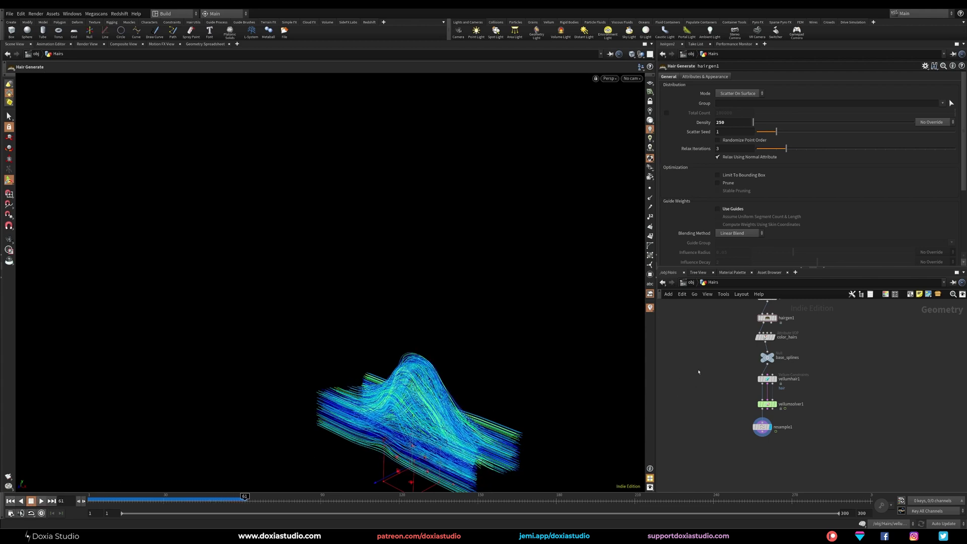
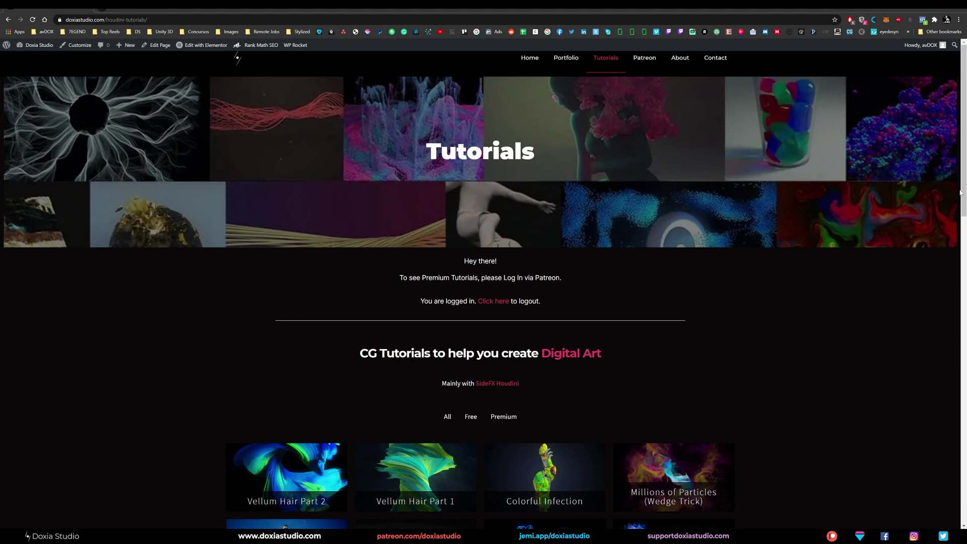
# In the browser, open the Millions of Particles (Wedge Trick) page from the Doxia Studio tutorials list, and switch back to Houdini.
pyautogui.scroll(-4, 894, 272)
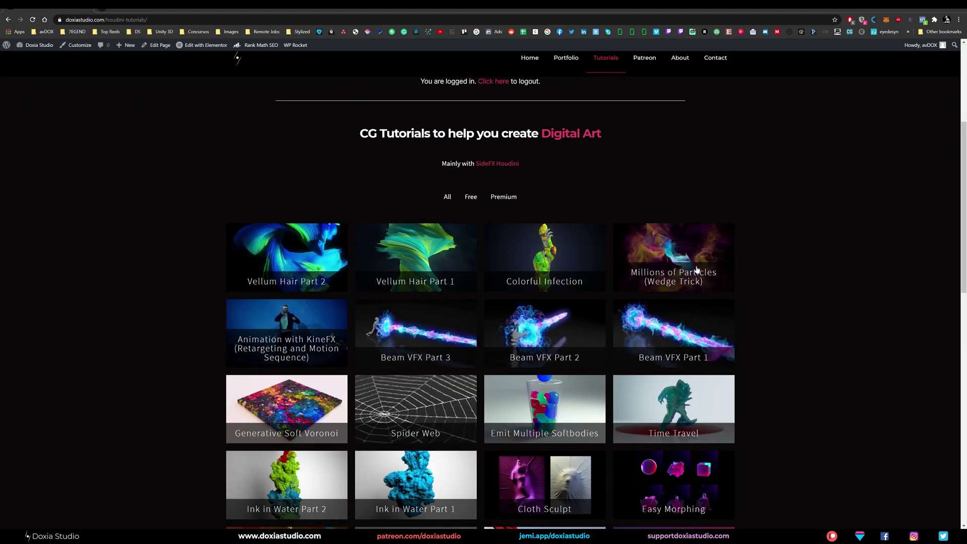
pyautogui.click(677, 264)
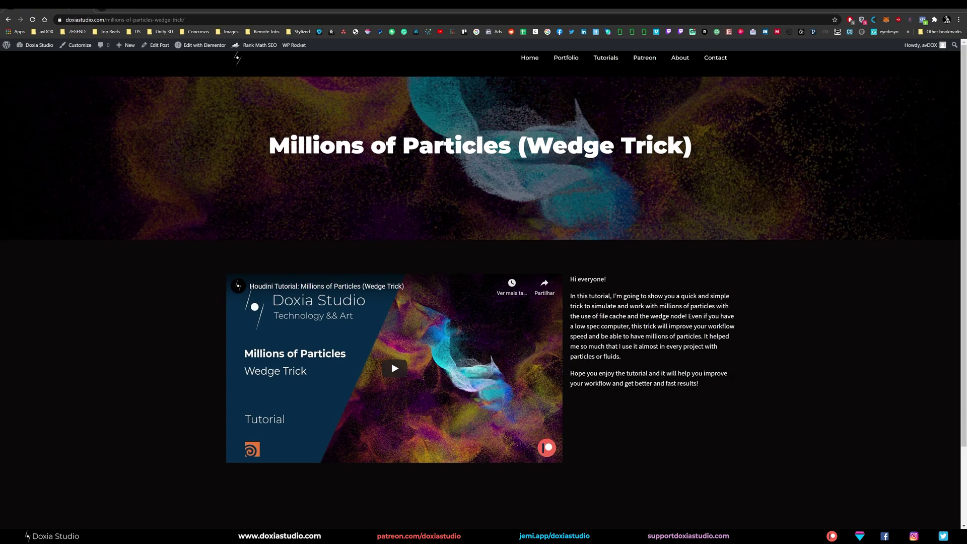
pyautogui.moveTo(99, 7); pyautogui.dragTo(304, 43)
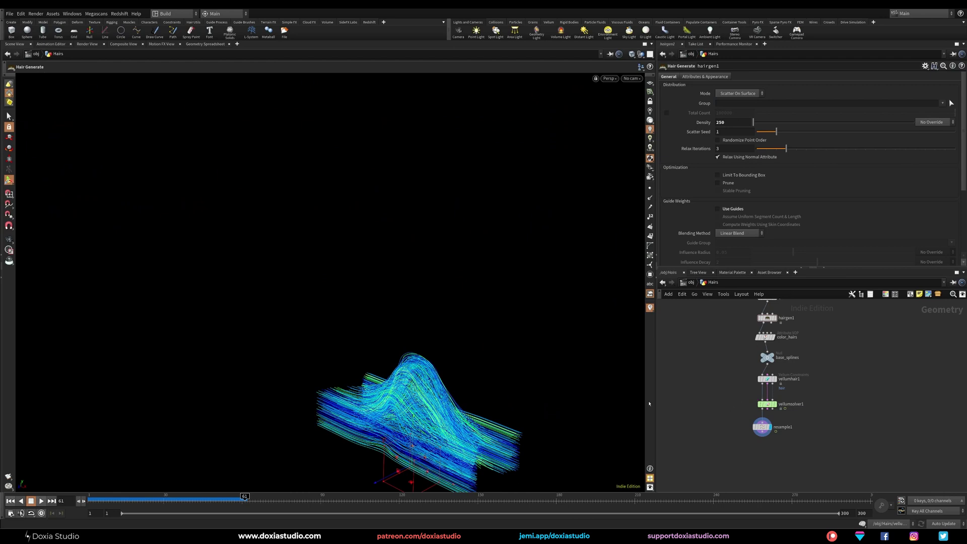
# Append a Null node to the output of resample1 at the end of the hair network.
pyautogui.moveTo(707, 414); pyautogui.dragTo(718, 432, button='middle')
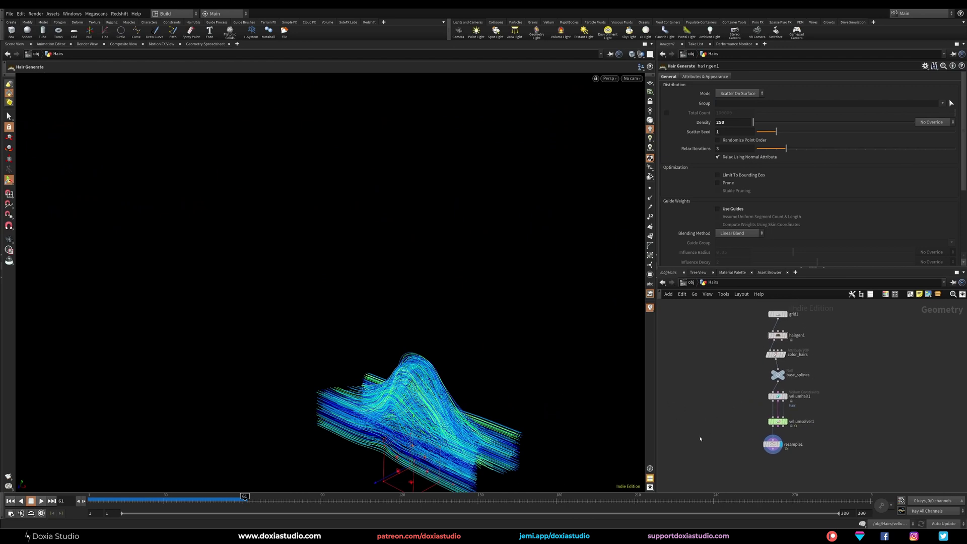
pyautogui.moveTo(707, 314); pyautogui.dragTo(869, 474)
pyautogui.click(846, 441)
pyautogui.moveTo(680, 430); pyautogui.dragTo(694, 423, button='middle')
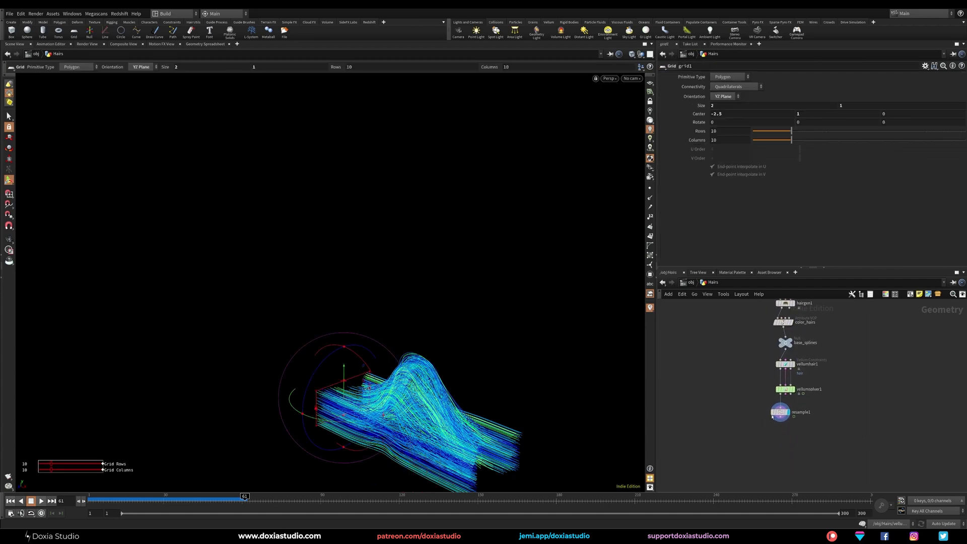
pyautogui.press('Tab')
pyautogui.write('null')
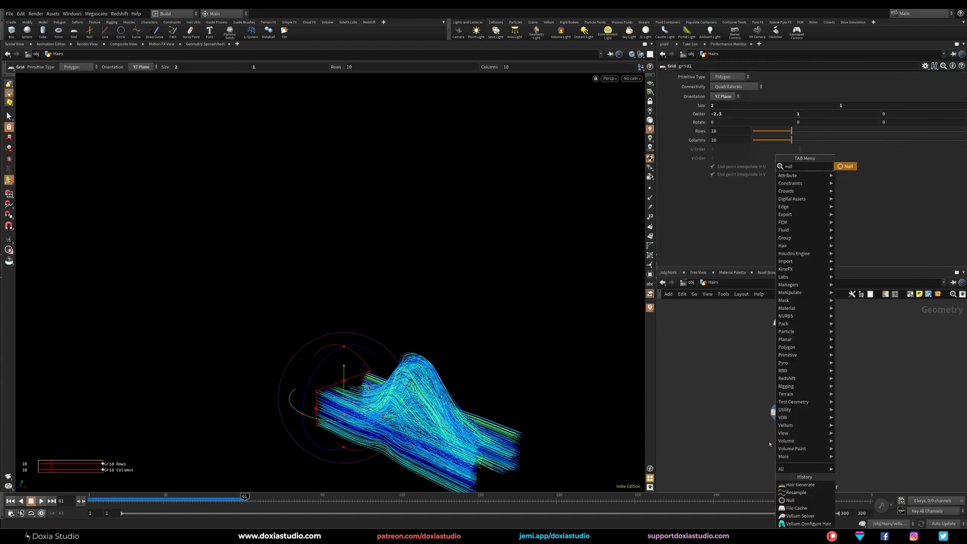
pyautogui.press('Return')
pyautogui.click(776, 444)
# Rename the new null out_low_hair_sim, align it under resample1, and make it the displayed node.
pyautogui.doubleClick(789, 444)
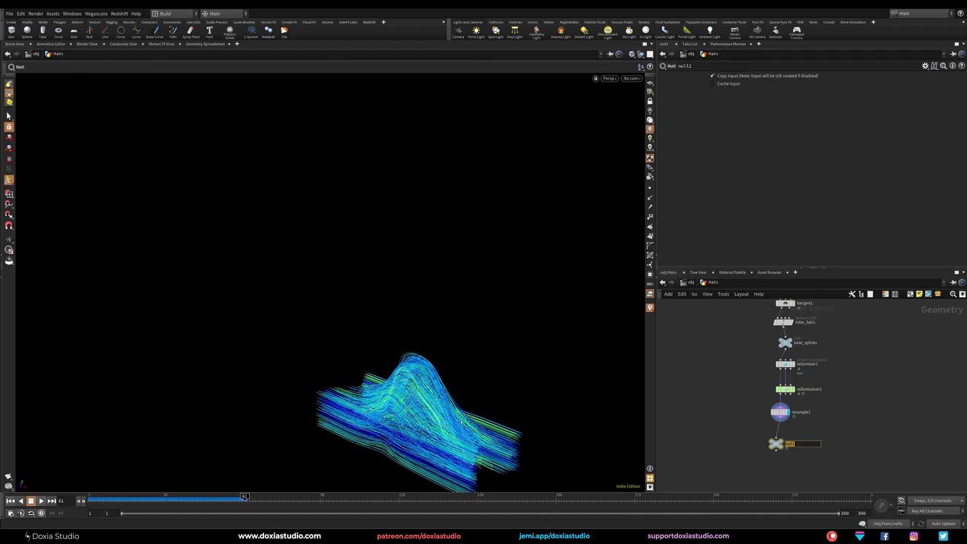
pyautogui.write('out_low_hair_sim')
pyautogui.press('Return')
pyautogui.moveTo(776, 443); pyautogui.dragTo(780, 442)
pyautogui.click(791, 442)
# Append a File Cache node to out_low_hair_sim and name it pyro_low_hair_sim_cache.
pyautogui.click(780, 449)
pyautogui.press('Tab')
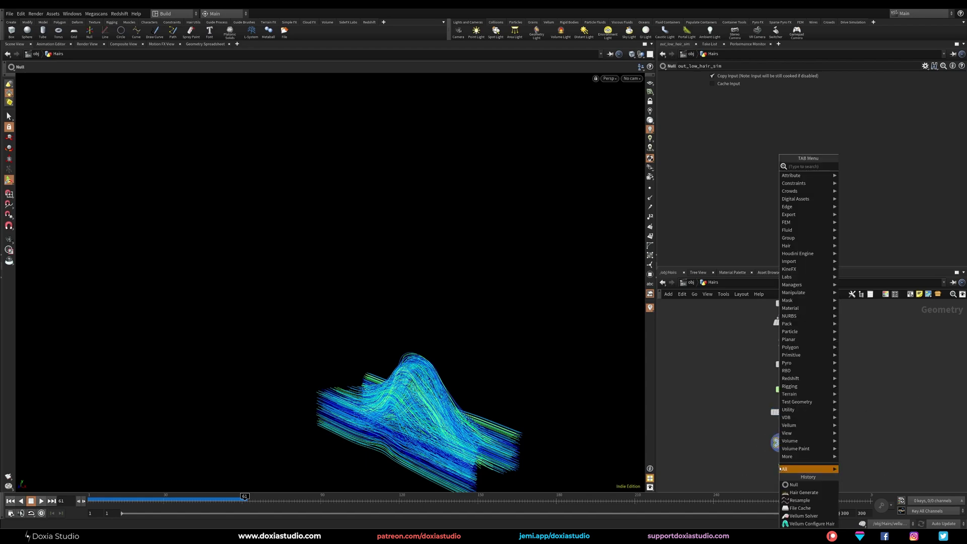
pyautogui.write('file')
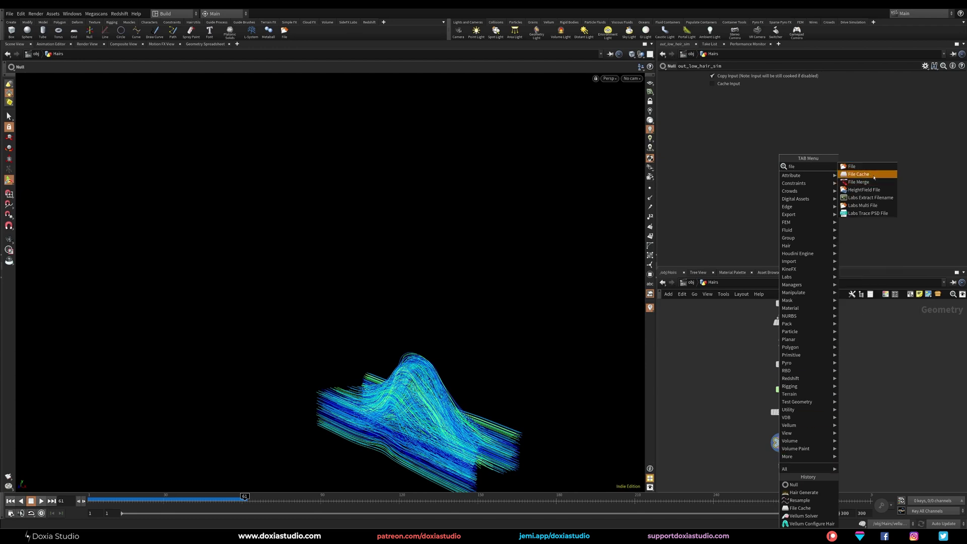
pyautogui.click(858, 174)
pyautogui.moveTo(719, 66); pyautogui.dragTo(360, 178)
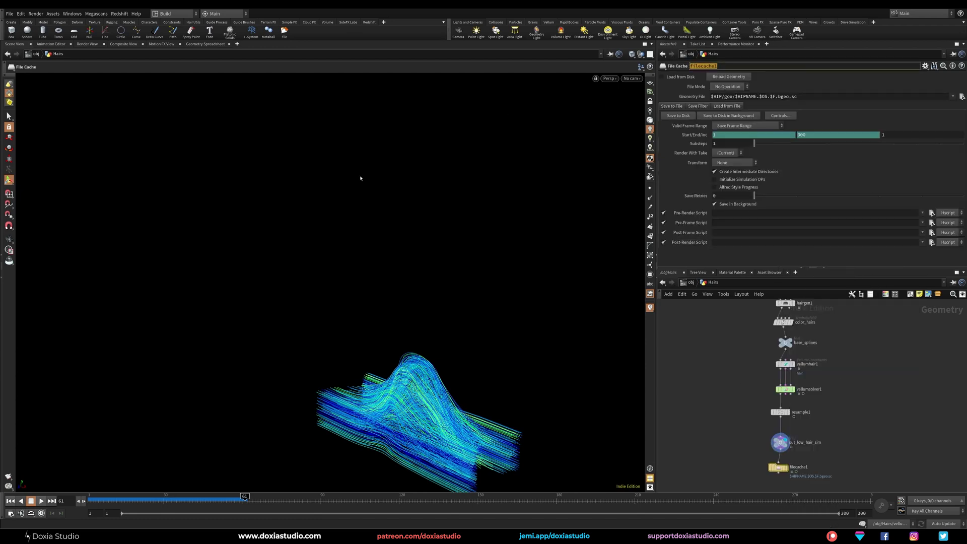
pyautogui.write('pyro_low_hair_sim')
pyautogui.press('Return')
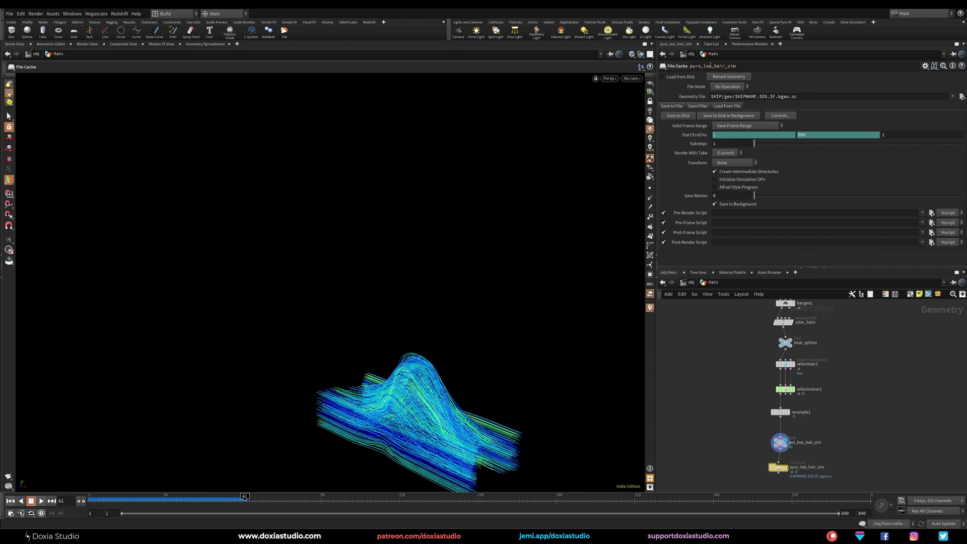
pyautogui.write('_cache')
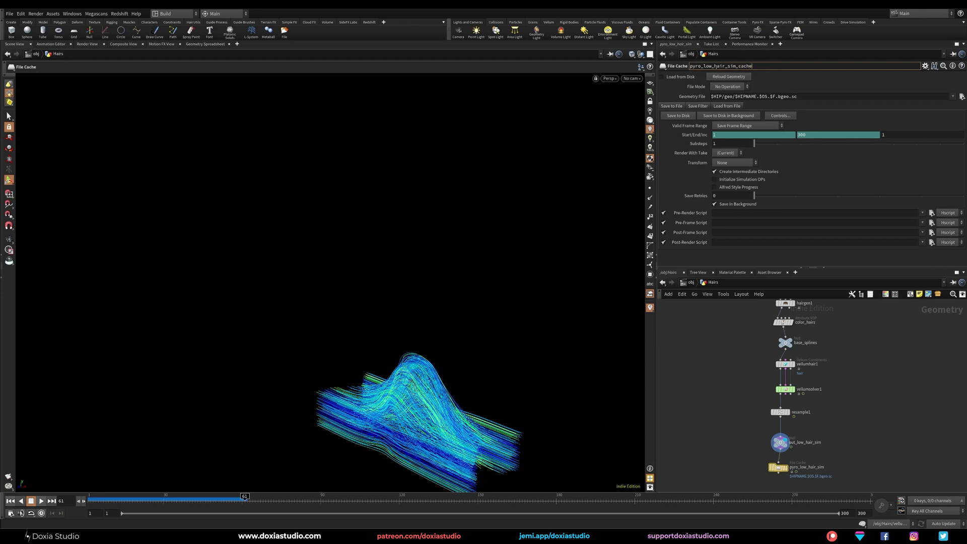
pyautogui.press('Return')
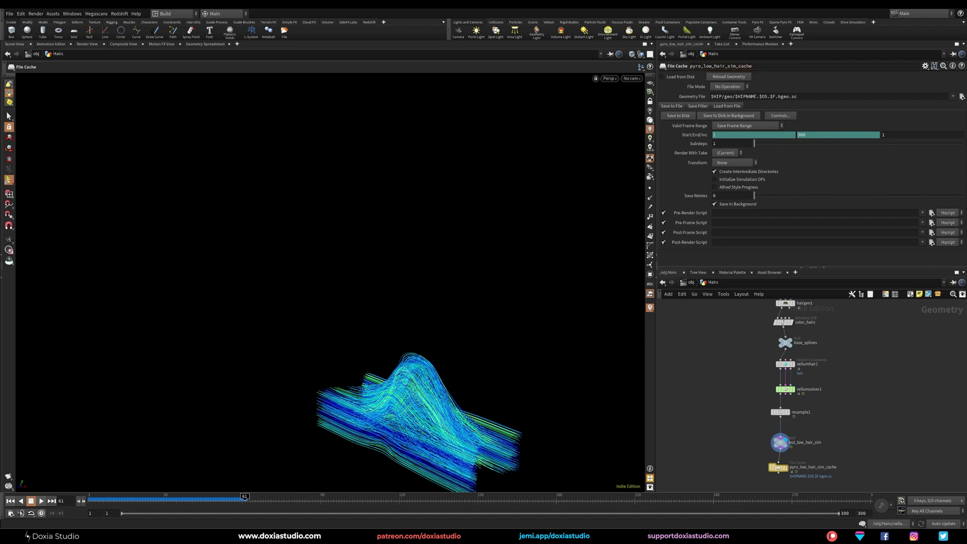
# Shorten the cache's geometry file path to $HIP/geo/$OS.$F.bgeo.sc and save the scene.
pyautogui.moveTo(759, 96); pyautogui.dragTo(738, 96)
pyautogui.press('BackSpace')
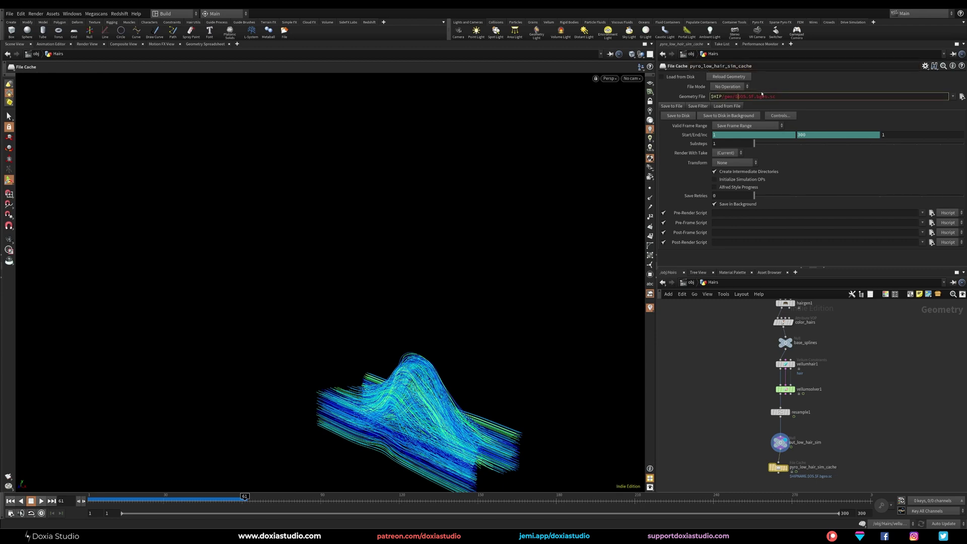
pyautogui.press('Return')
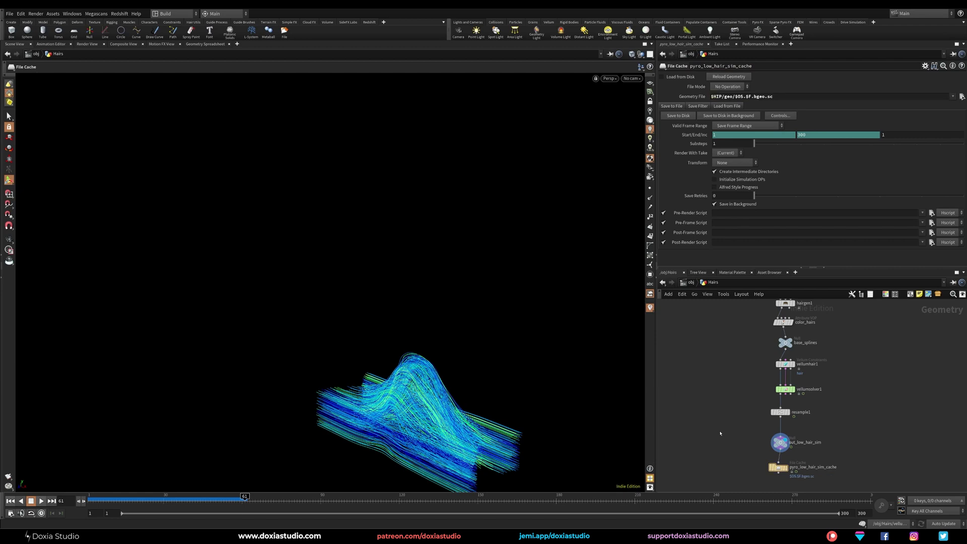
pyautogui.hotkey('ctrl', 's')
# Place the parameter and network panes side by side, widen them against the viewport, and split the network pane into upper and lower halves.
pyautogui.middleClick(812, 269)
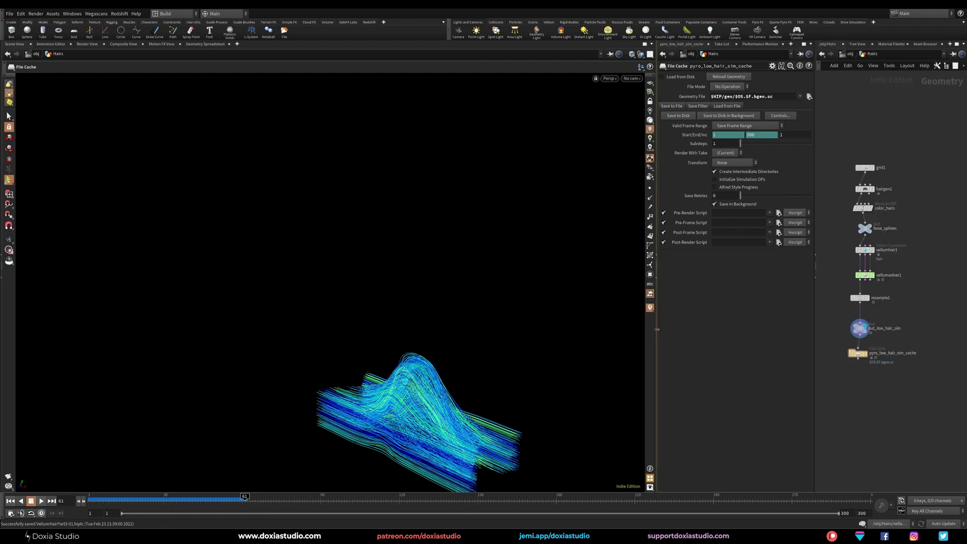
pyautogui.moveTo(655, 332); pyautogui.dragTo(403, 331)
pyautogui.click(962, 44)
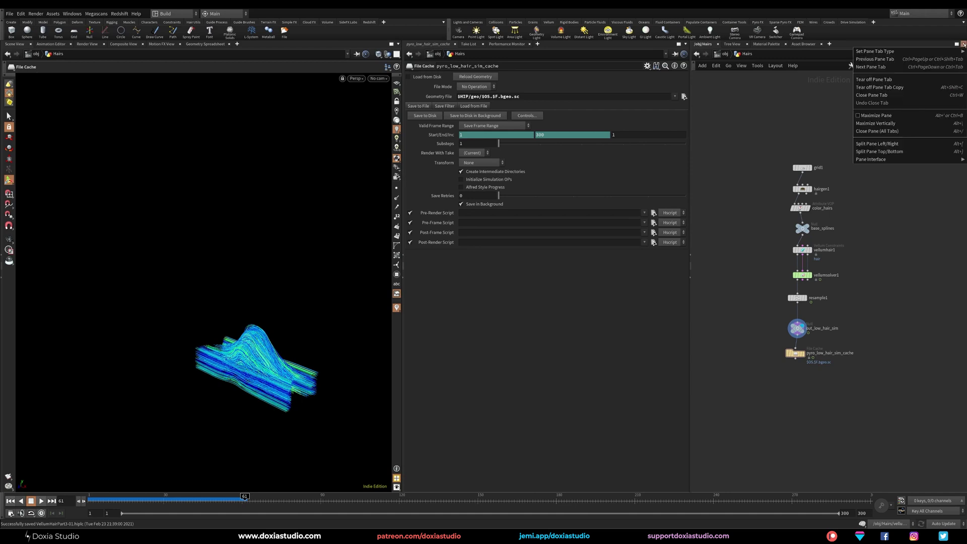
pyautogui.click(924, 152)
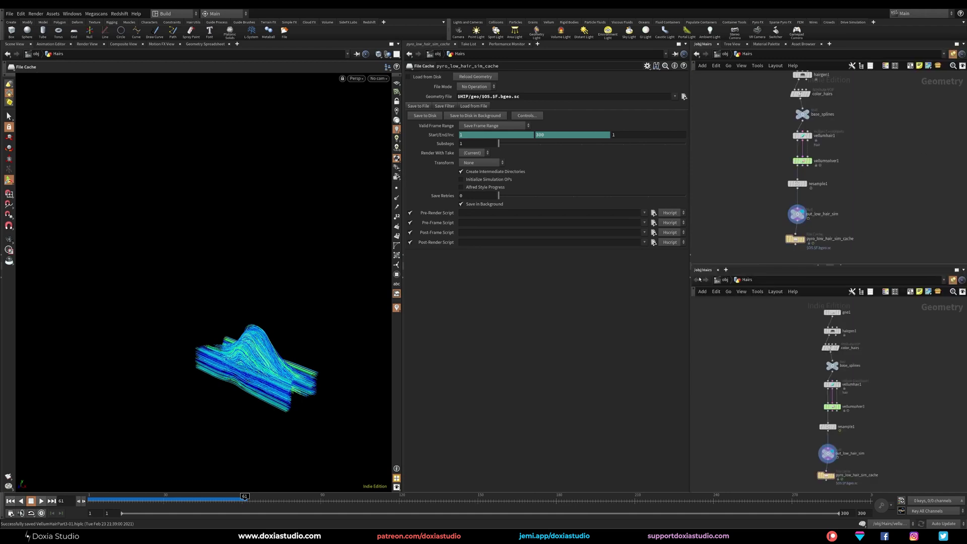
# Show the out network in the lower network pane while keeping the Hairs network in the upper one.
pyautogui.click(724, 280)
pyautogui.click(723, 283)
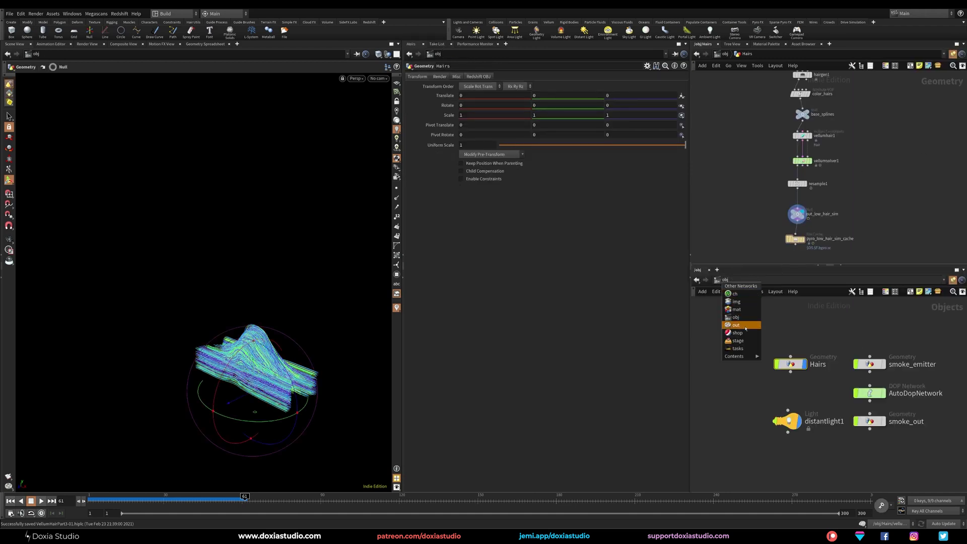
pyautogui.click(733, 325)
pyautogui.moveTo(888, 162)
pyautogui.mouseDown(button='middle')
pyautogui.moveTo(893, 168)
pyautogui.moveTo(886, 151)
pyautogui.mouseUp(button='middle')
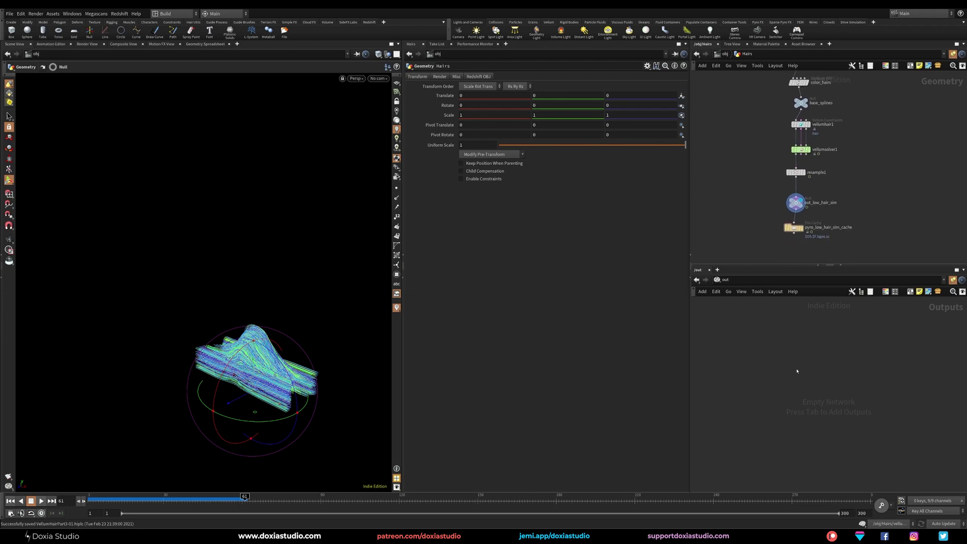
# Add a Wedge node to the empty out network.
pyautogui.click(796, 371)
pyautogui.press('Tab')
pyautogui.write('wedge')
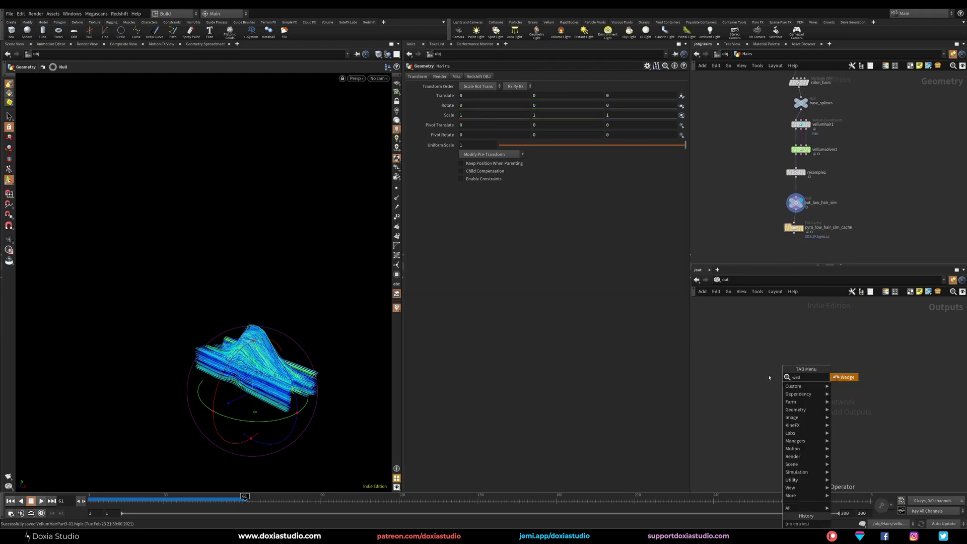
pyautogui.click(845, 377)
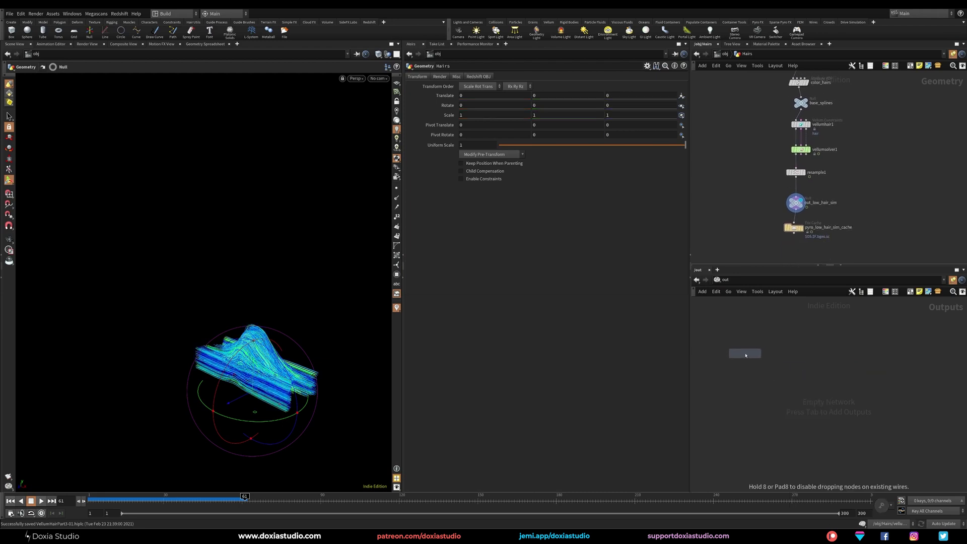
pyautogui.click(745, 353)
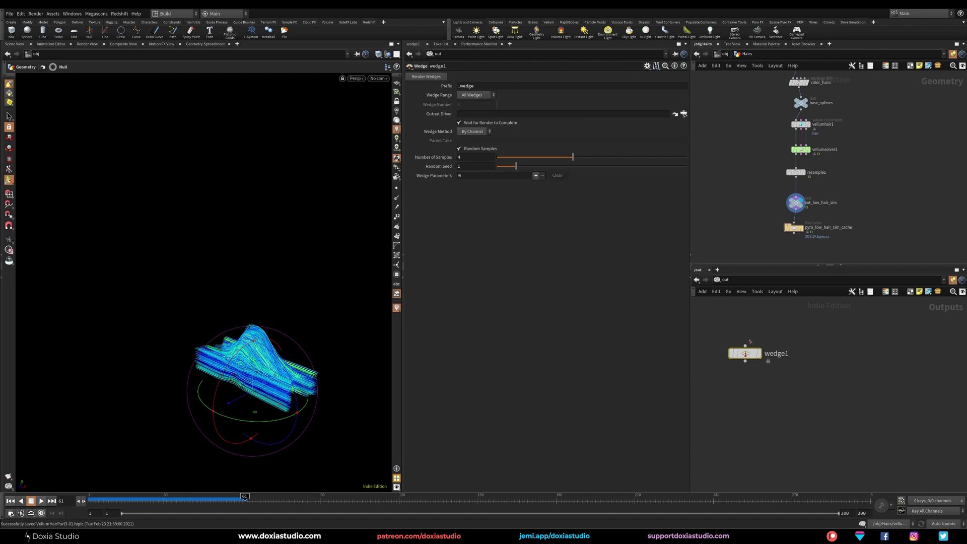
pyautogui.moveTo(746, 354); pyautogui.dragTo(744, 378)
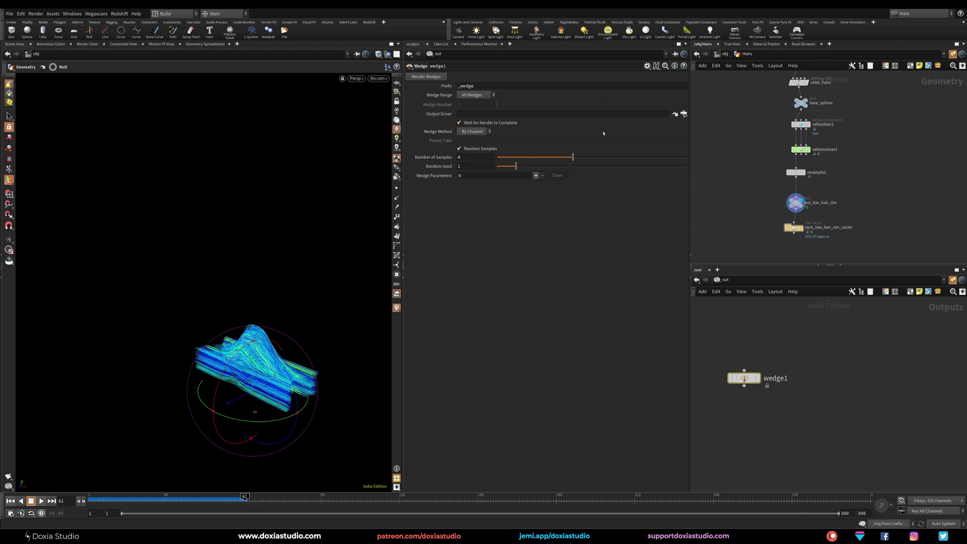
# Set the wedge node's Output Driver to the render node inside pyro_low_hair_sim_cache in the Hairs geometry.
pyautogui.click(794, 228)
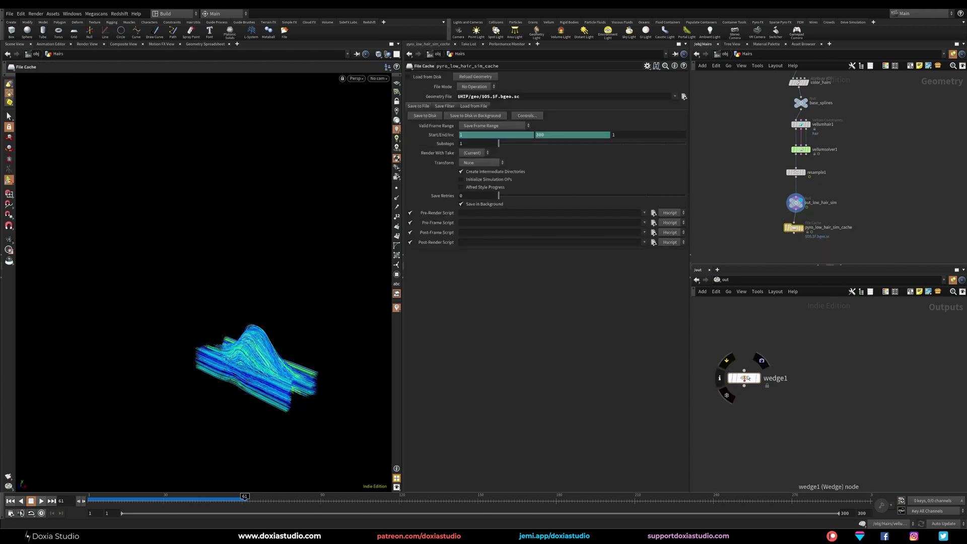
pyautogui.click(750, 379)
pyautogui.click(684, 114)
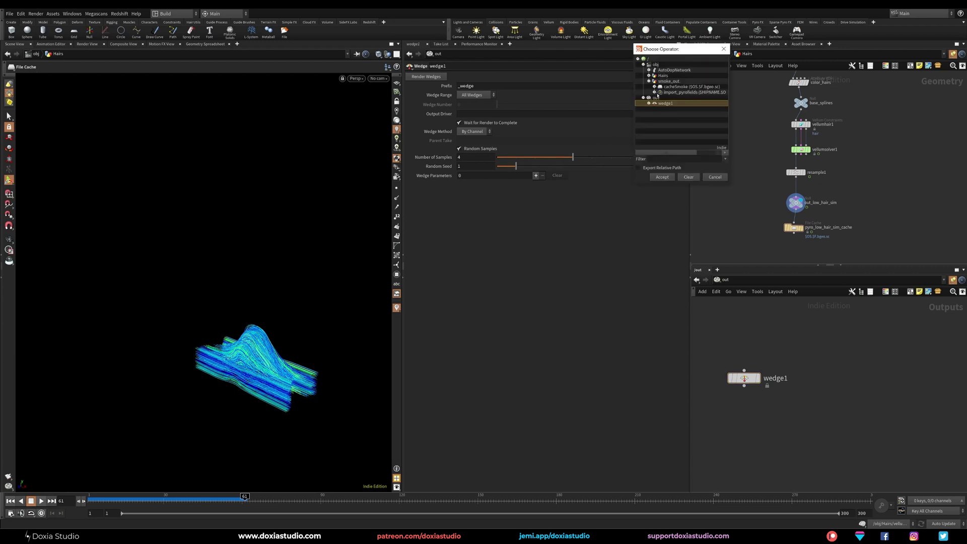
pyautogui.click(648, 82)
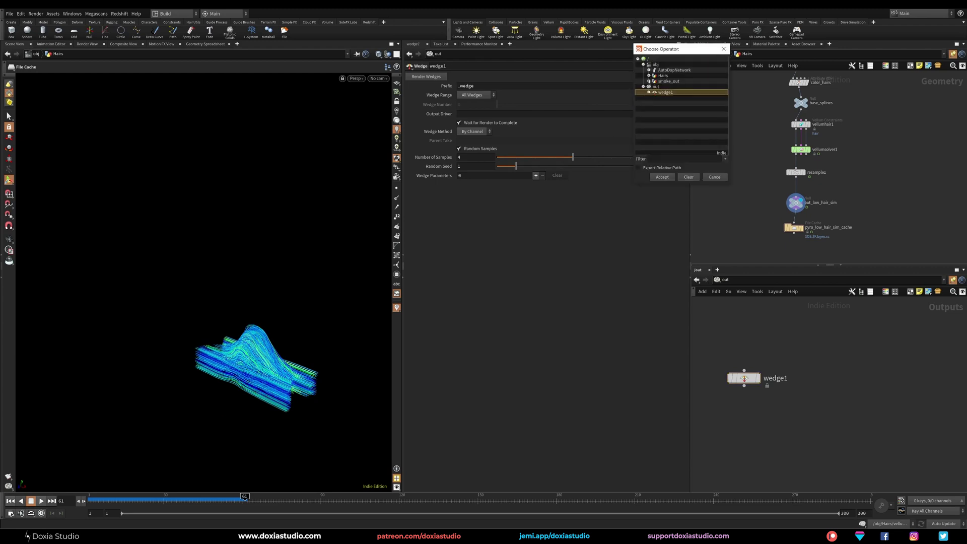
pyautogui.click(649, 75)
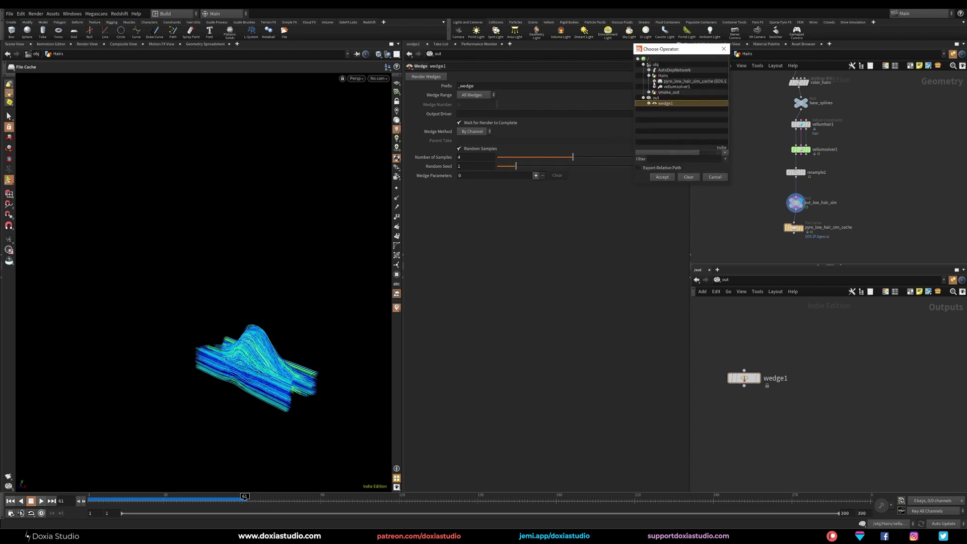
pyautogui.click(654, 81)
pyautogui.click(679, 87)
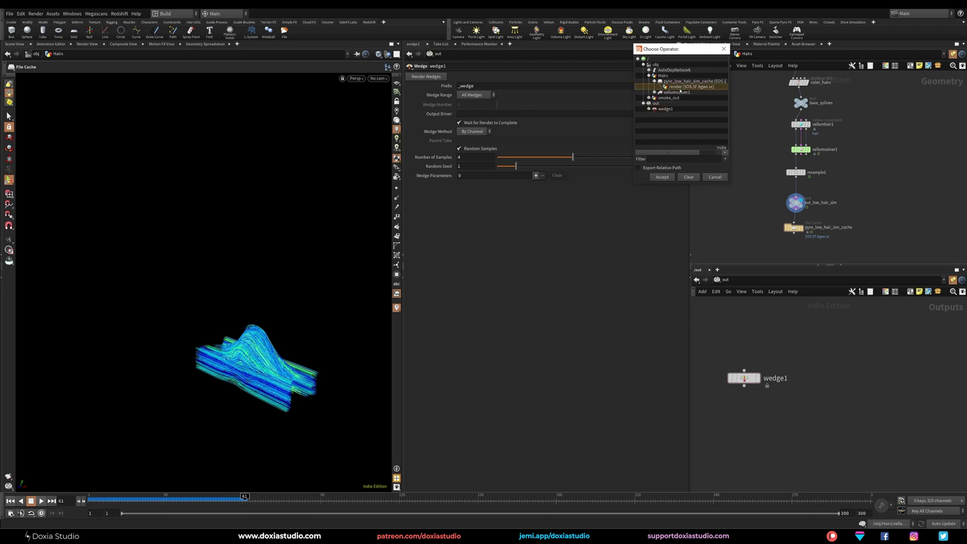
pyautogui.click(673, 177)
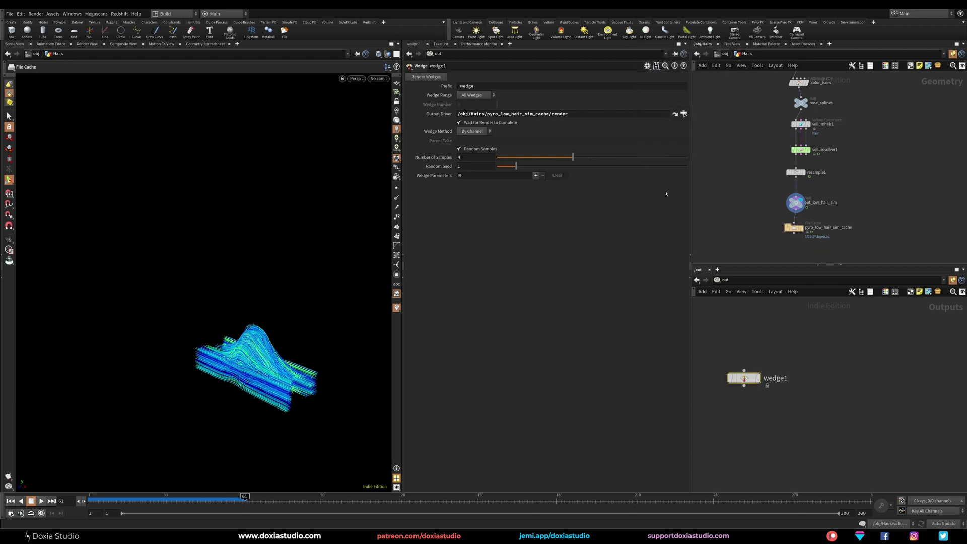
# Look inside the pyro_low_hair_sim_cache node to examine its render node, and return to the Hairs network.
pyautogui.doubleClick(795, 228)
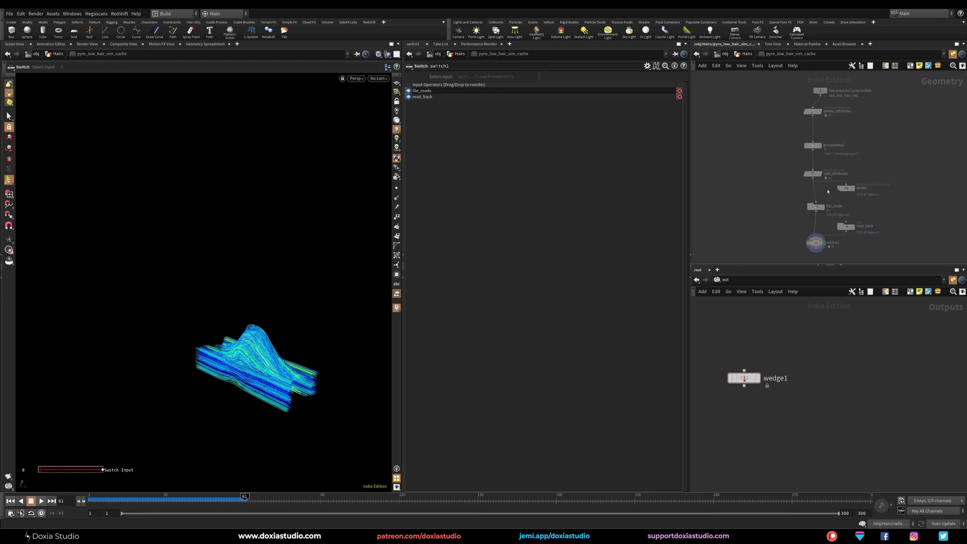
pyautogui.click(744, 377)
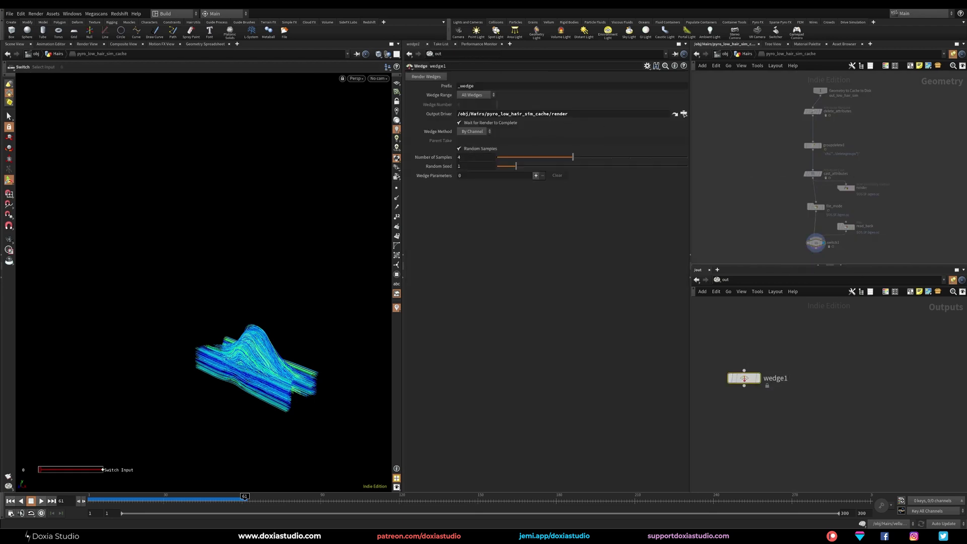
pyautogui.moveTo(738, 324); pyautogui.dragTo(816, 382)
pyautogui.press('u')
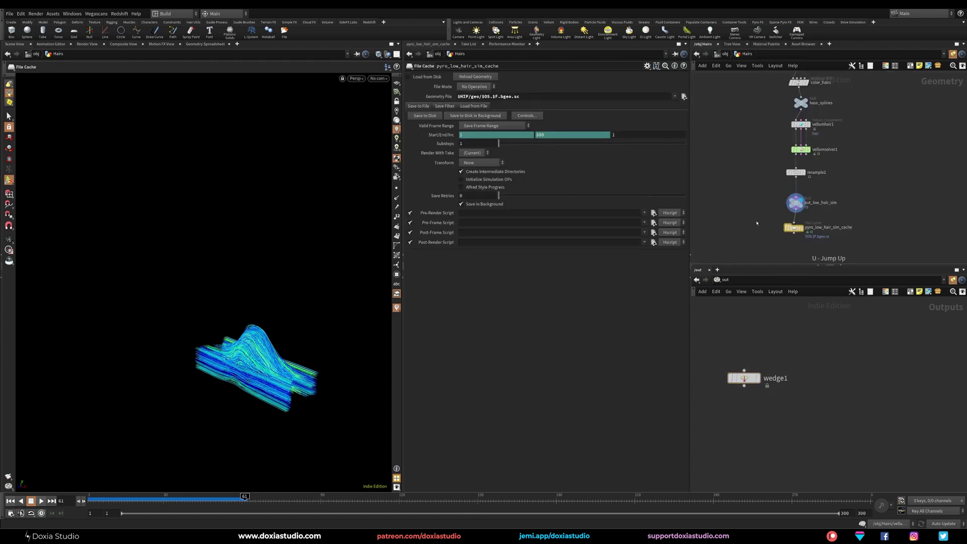
# Insert $WEDGE before the frame number in the cache's Geometry File path, giving $HIP/geo/$OS.$WEDGE.$F.bgeo.sc.
pyautogui.click(493, 97)
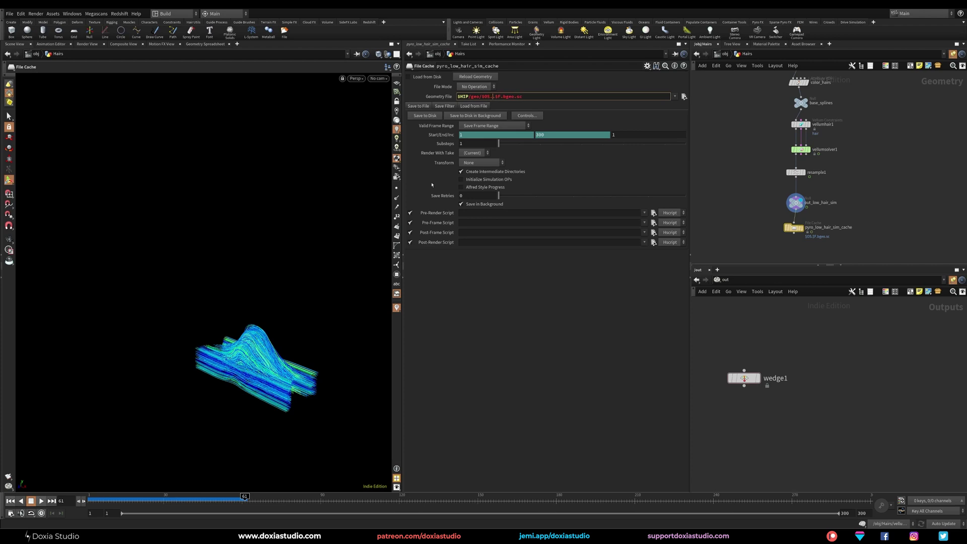
pyautogui.write('$WEDGE.')
pyautogui.press('Return')
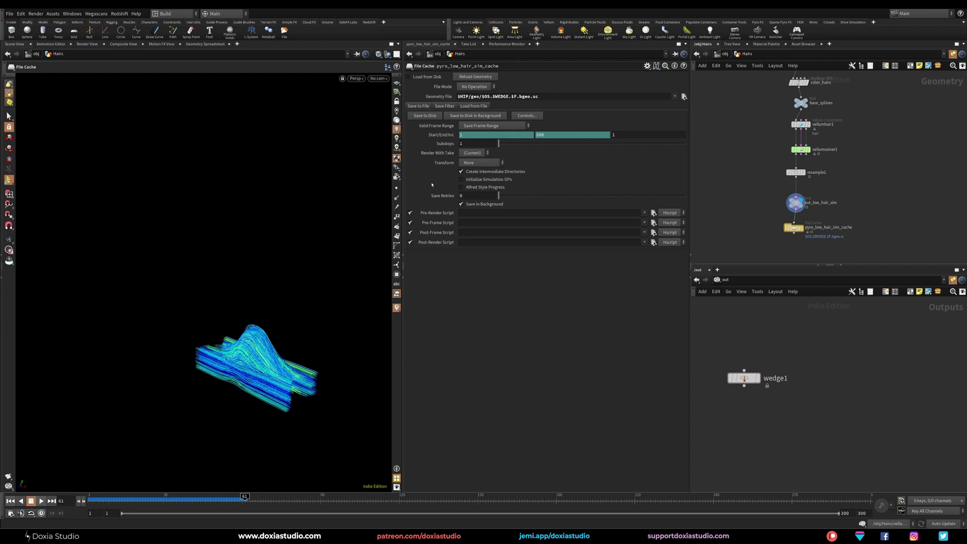
# Set the wedge node's Number of Samples to 5.
pyautogui.click(744, 378)
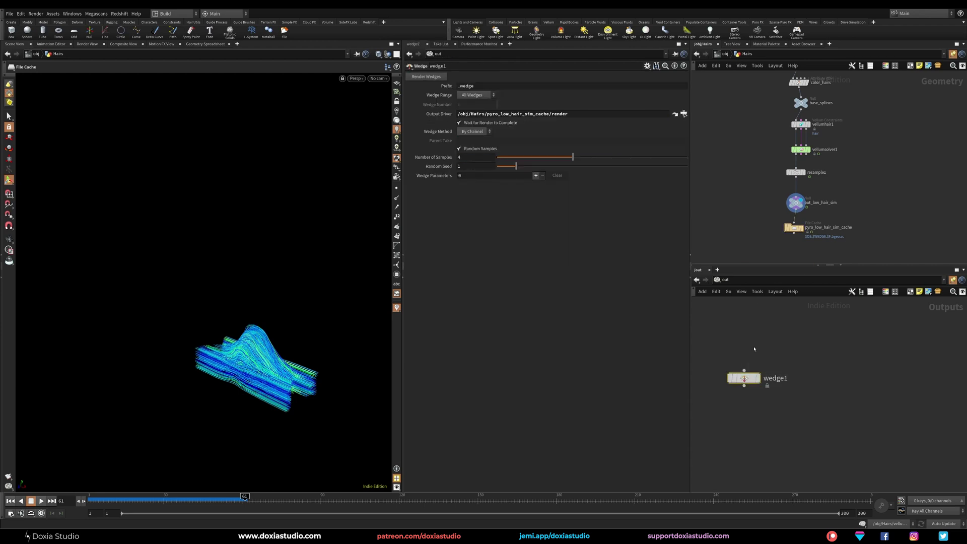
pyautogui.click(466, 158)
pyautogui.write('5')
pyautogui.press('Return')
# Display the base_splines node and vary the Scatter Seed of hairgen1 to compare hair layouts, leaving it at 2.37.
pyautogui.moveTo(747, 212)
pyautogui.mouseDown(button='middle')
pyautogui.moveTo(742, 220)
pyautogui.moveTo(736, 206)
pyautogui.mouseUp(button='middle')
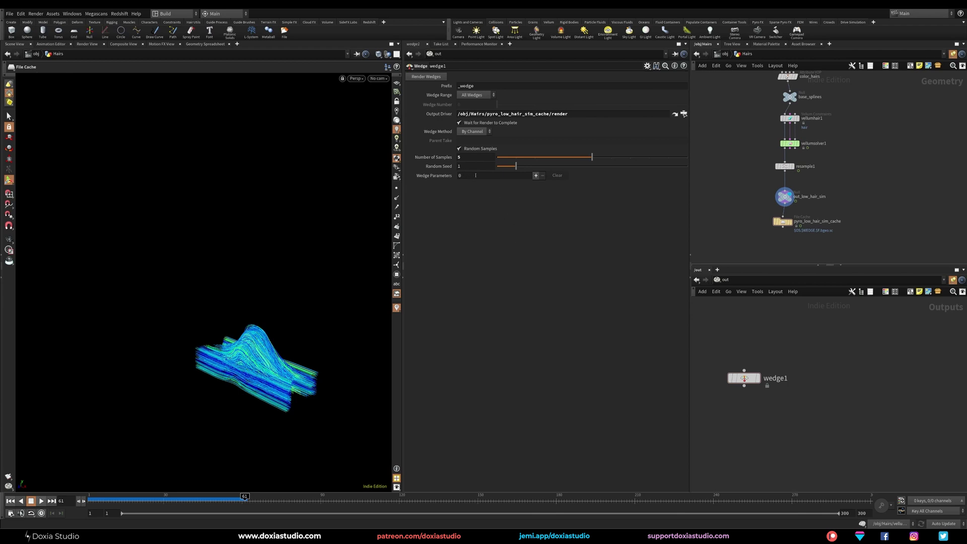
pyautogui.moveTo(830, 161); pyautogui.dragTo(819, 224, button='middle')
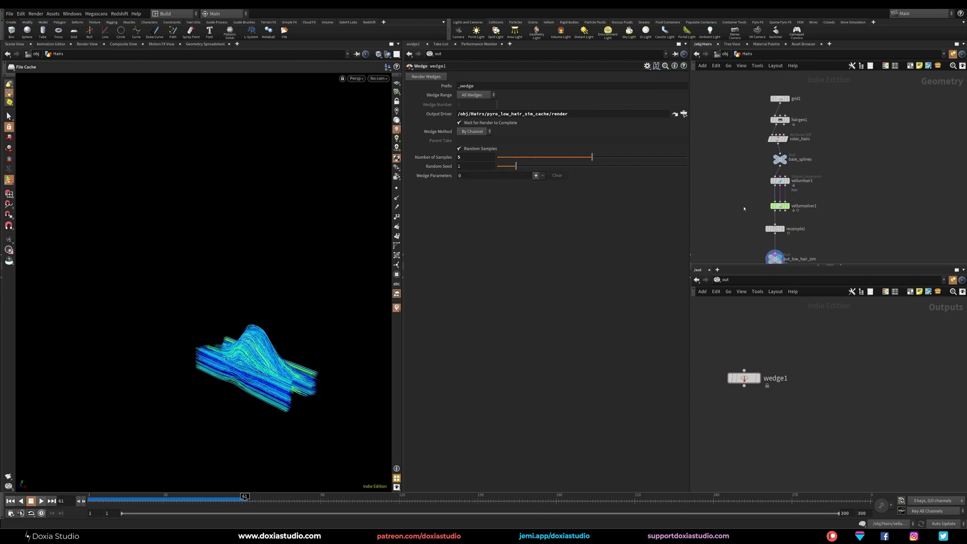
pyautogui.moveTo(739, 82); pyautogui.dragTo(855, 246)
pyautogui.moveTo(853, 203); pyautogui.dragTo(877, 212, button='middle')
pyautogui.click(831, 191)
pyautogui.click(771, 126)
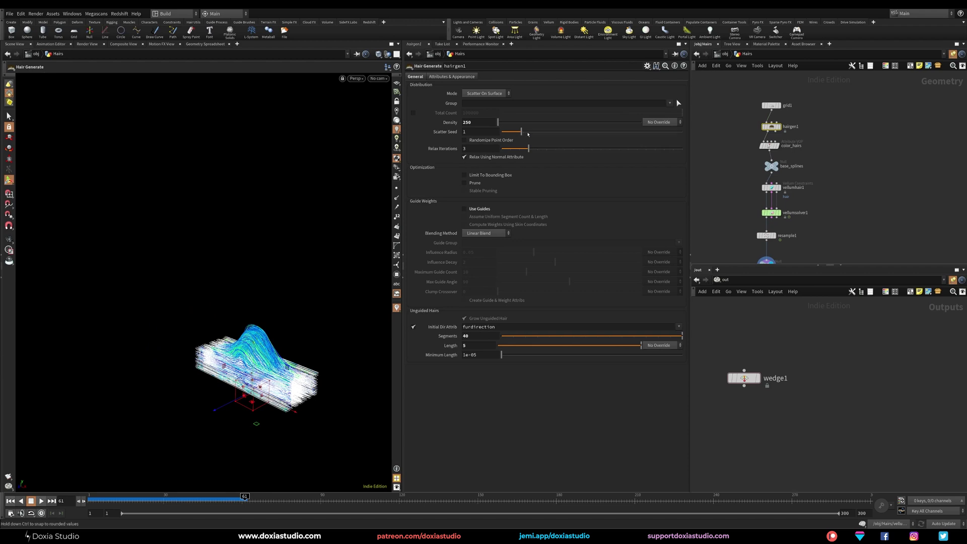
pyautogui.moveTo(521, 132); pyautogui.dragTo(552, 132)
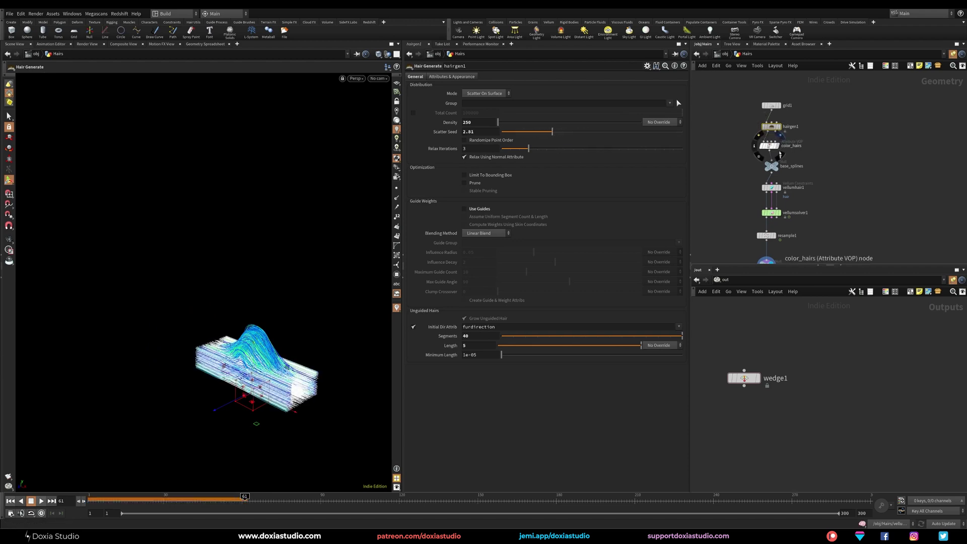
pyautogui.click(777, 166)
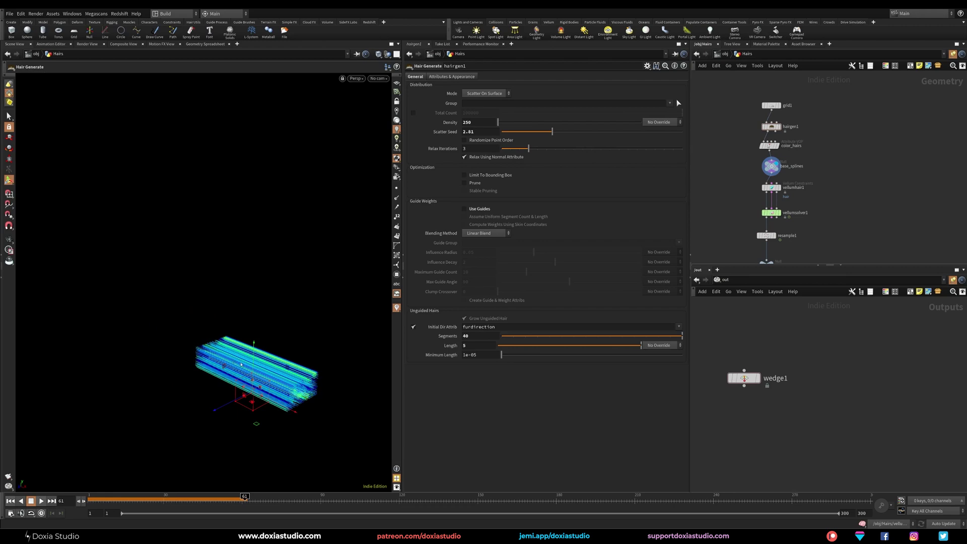
pyautogui.keyDown('alt'); pyautogui.moveTo(241, 364); pyautogui.dragTo(385, 354, button='right'); pyautogui.keyUp('alt')
pyautogui.keyDown('alt'); pyautogui.moveTo(282, 355); pyautogui.dragTo(238, 349); pyautogui.keyUp('alt')
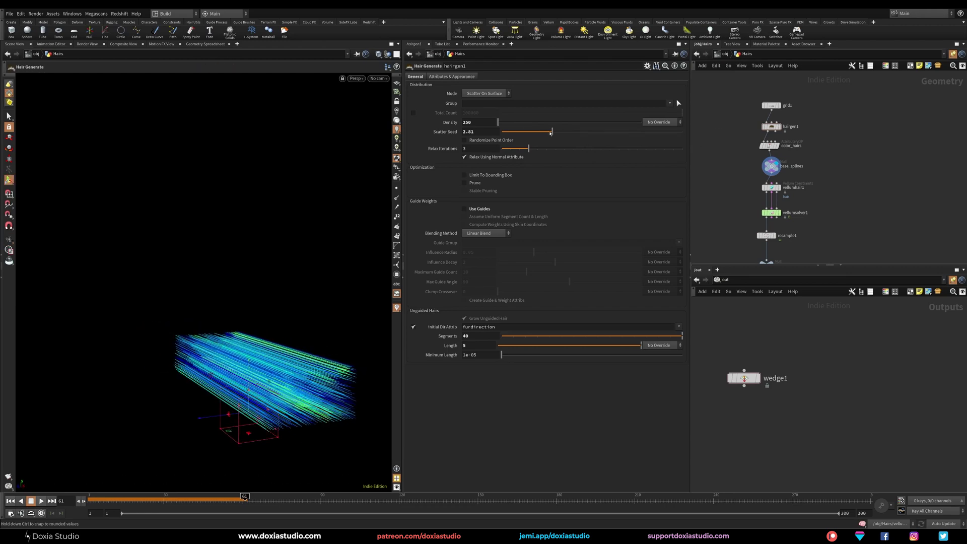
pyautogui.moveTo(551, 131)
pyautogui.mouseDown()
pyautogui.moveTo(588, 132)
pyautogui.moveTo(535, 132)
pyautogui.moveTo(587, 132)
pyautogui.moveTo(544, 139)
pyautogui.mouseUp()
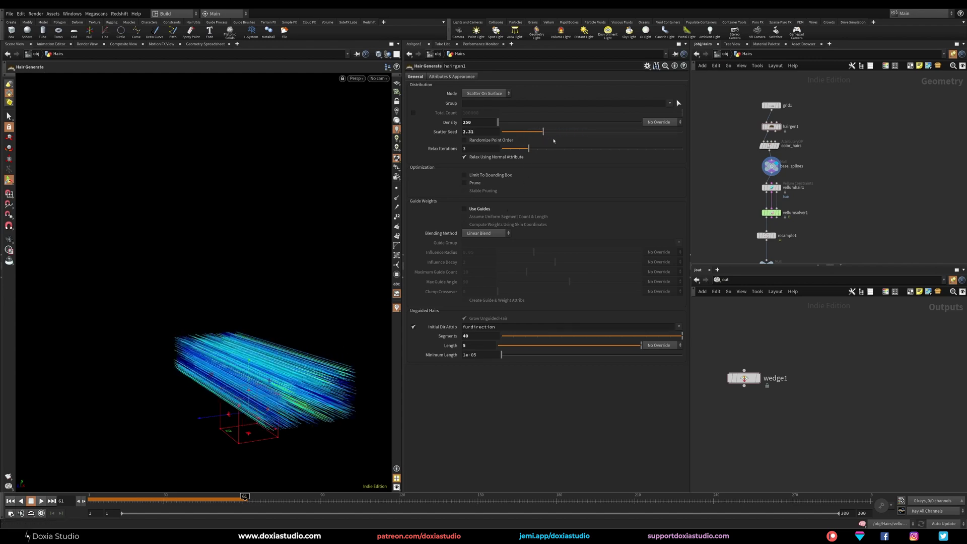
# Copy the Scatter Seed parameter of the hairgen1 node.
pyautogui.moveTo(742, 200); pyautogui.dragTo(755, 191, button='middle')
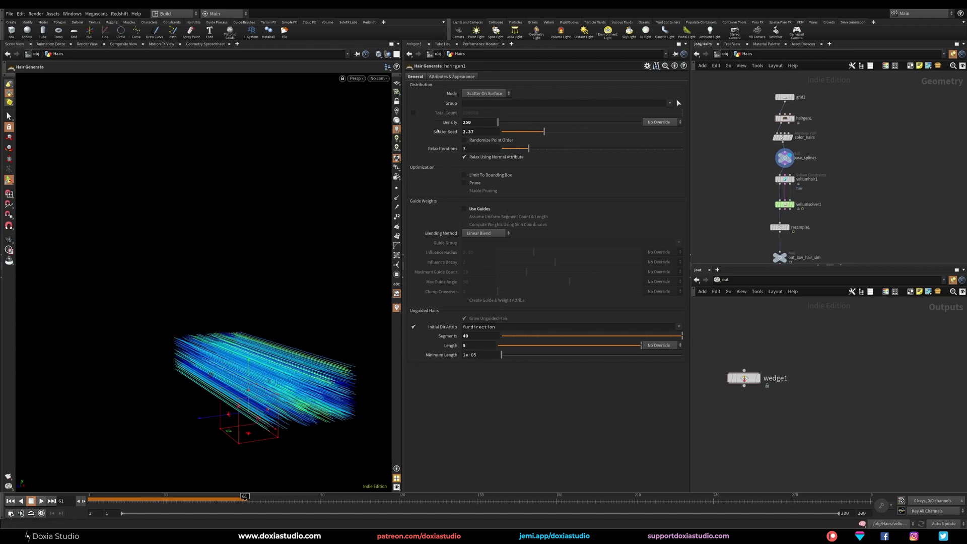
pyautogui.rightClick(438, 131)
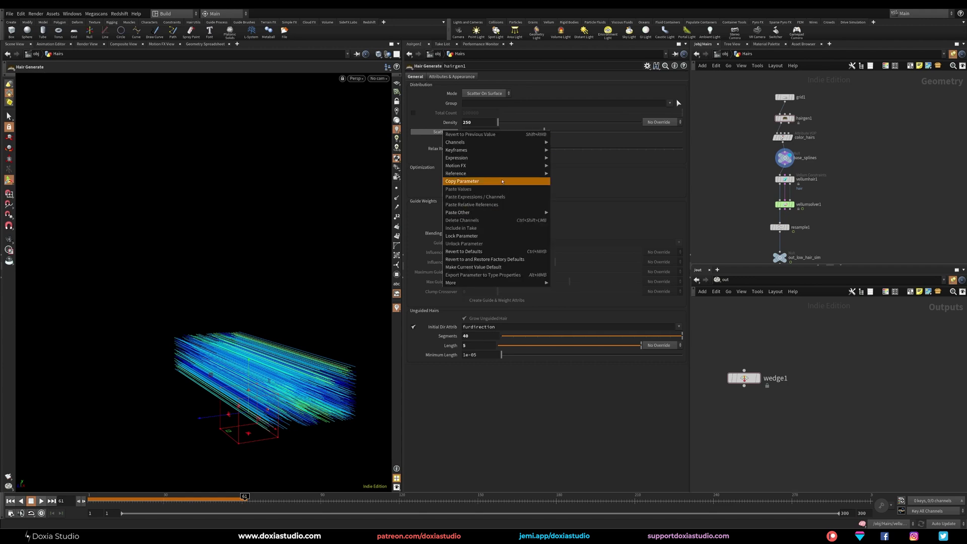
pyautogui.click(502, 181)
# Add one wedge parameter to the wedge node and name it SeedHair.
pyautogui.click(750, 376)
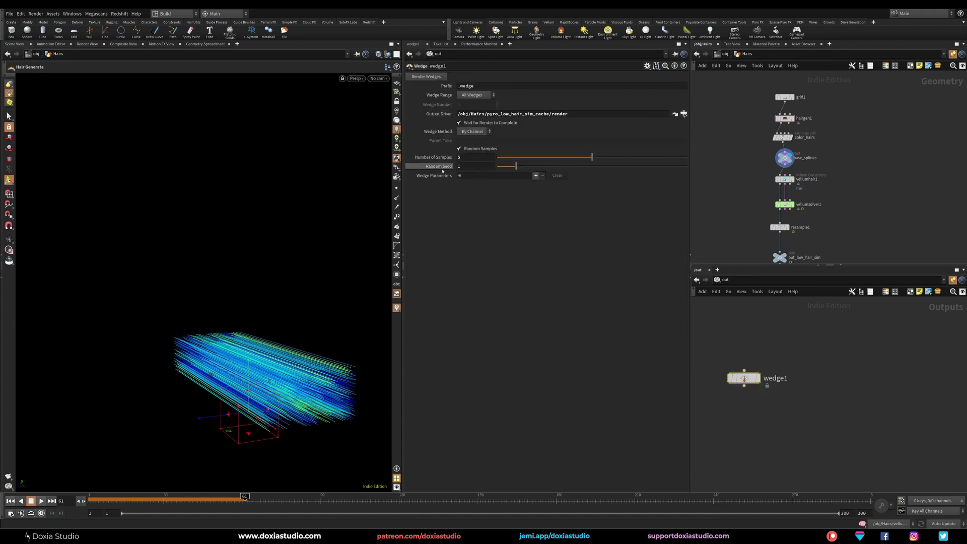
pyautogui.click(535, 176)
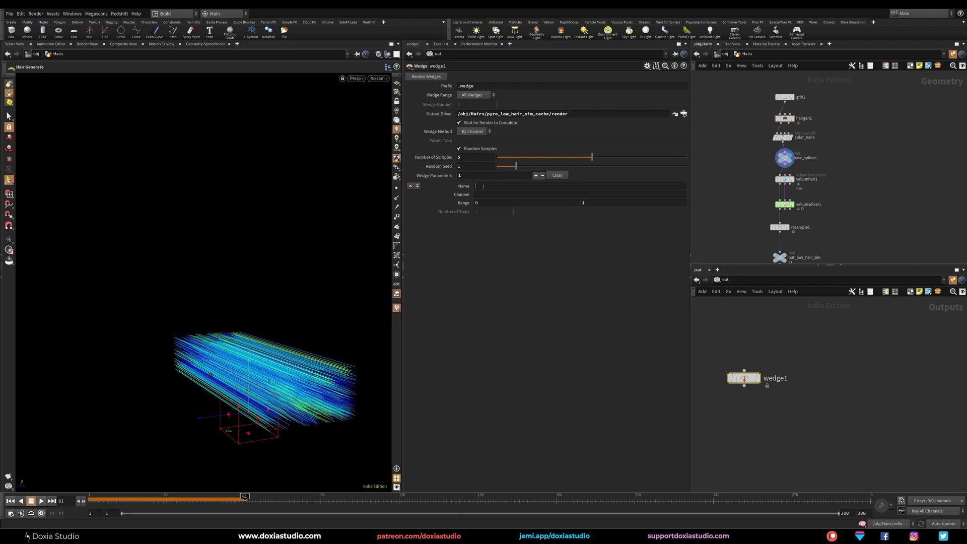
pyautogui.click(483, 187)
pyautogui.write('SeedH')
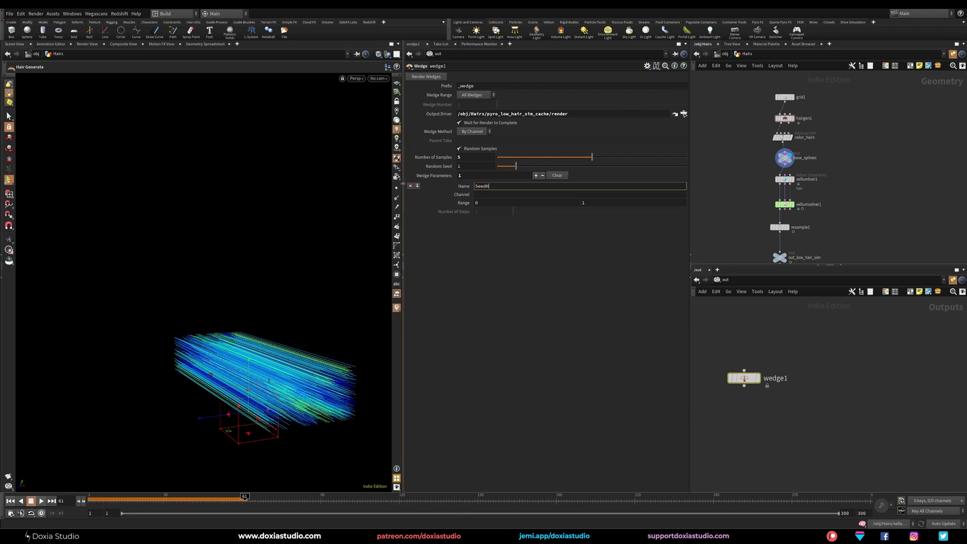
pyautogui.write('air')
# Paste the copied seed as a relative reference into SeedHair's Channel and trim it to the plain path ../../obj/Hairs/hairgen1/scatterseed.
pyautogui.click(481, 195)
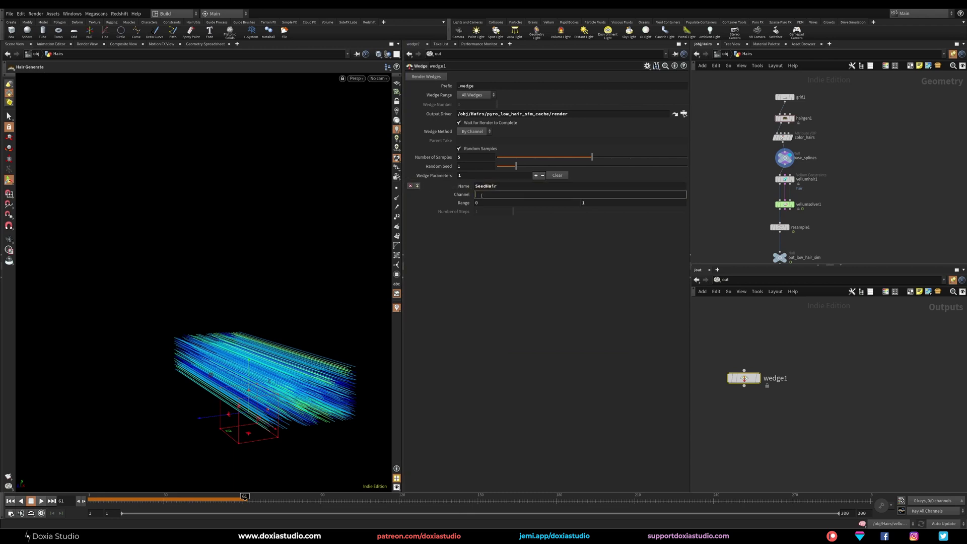
pyautogui.rightClick(481, 195)
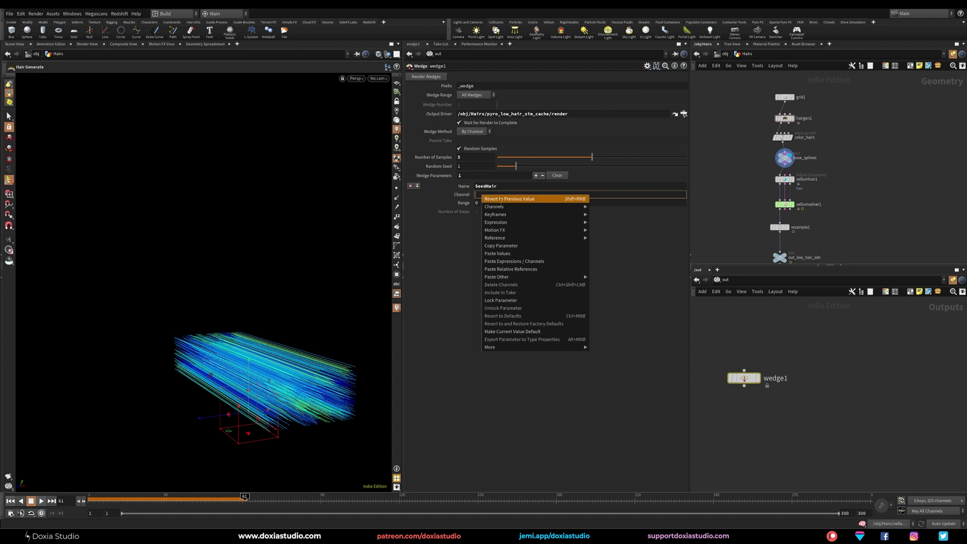
pyautogui.click(514, 269)
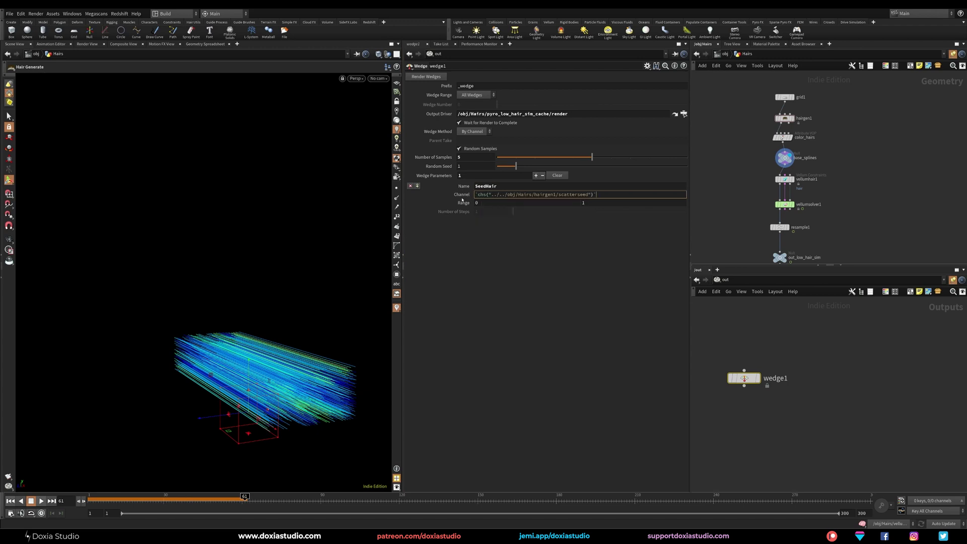
pyautogui.moveTo(491, 195); pyautogui.dragTo(474, 195)
pyautogui.press('BackSpace')
pyautogui.press('BackSpace')
pyautogui.press('Return')
# Set the SeedHair wedge range from 4 to 458687 and save the scene.
pyautogui.moveTo(489, 203); pyautogui.dragTo(466, 212)
pyautogui.write('4254')
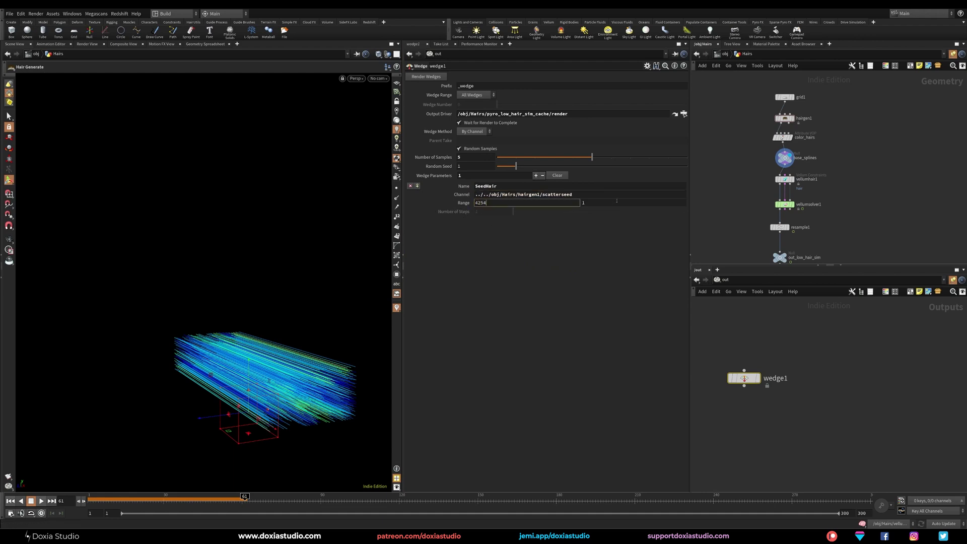
pyautogui.moveTo(616, 202); pyautogui.dragTo(561, 211)
pyautogui.write('458687')
pyautogui.press('Return')
pyautogui.click(496, 202)
pyautogui.press('BackSpace')
pyautogui.press('Return')
pyautogui.hotkey('ctrl', 's')
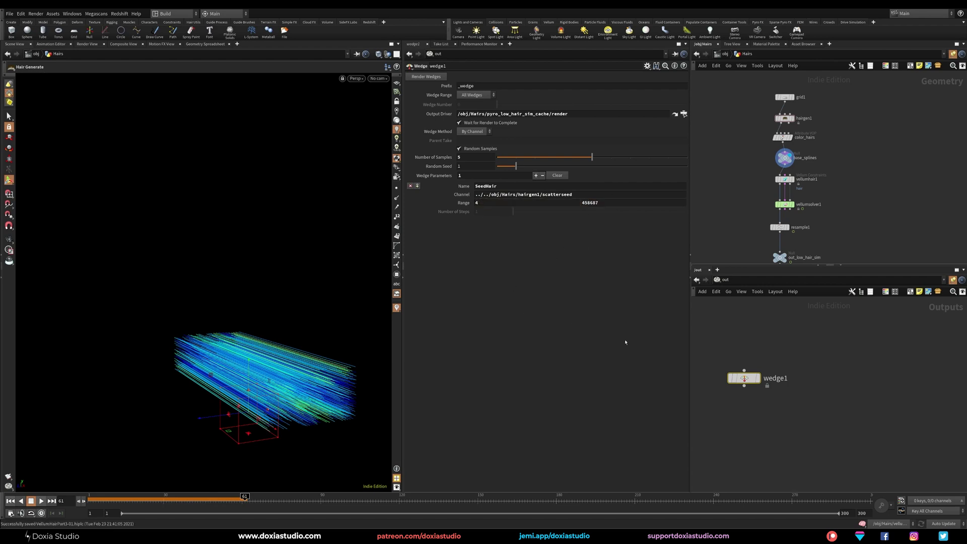
# Display the out_low_hair_sim node's simulated hair in the viewport.
pyautogui.moveTo(856, 205); pyautogui.dragTo(857, 197, button='middle')
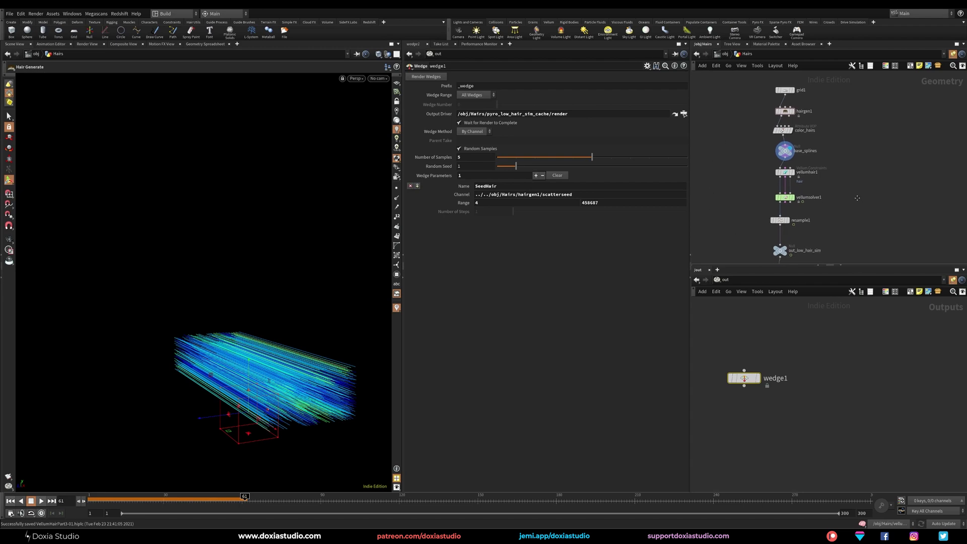
pyautogui.scroll(-3, 857, 200)
pyautogui.moveTo(842, 233); pyautogui.dragTo(824, 212, button='middle')
pyautogui.click(794, 204)
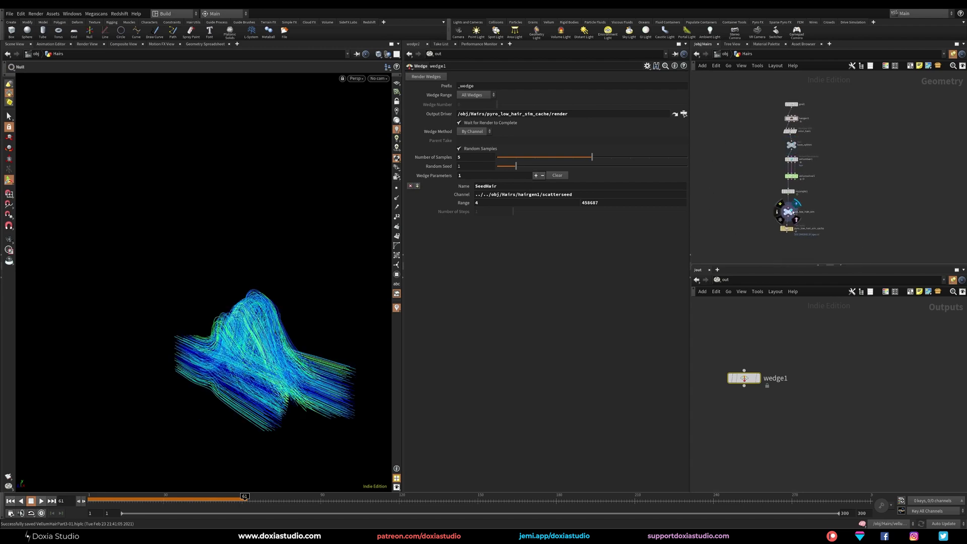
# Review the wedge's number of samples and SeedHair channel path against the hair network feeding the simulation cache.
pyautogui.moveTo(801, 338); pyautogui.dragTo(746, 376)
pyautogui.click(786, 228)
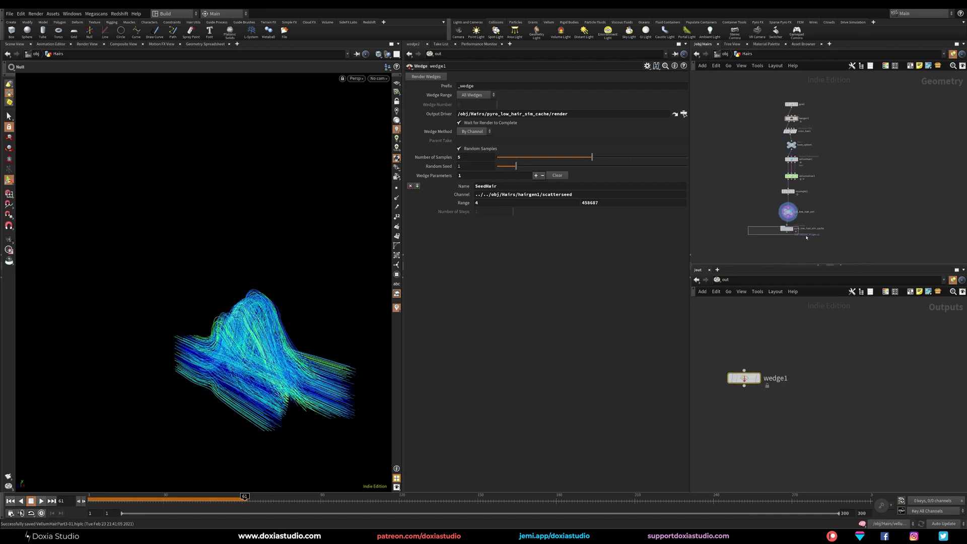
pyautogui.scroll(4, 769, 238)
pyautogui.moveTo(775, 350); pyautogui.dragTo(717, 391)
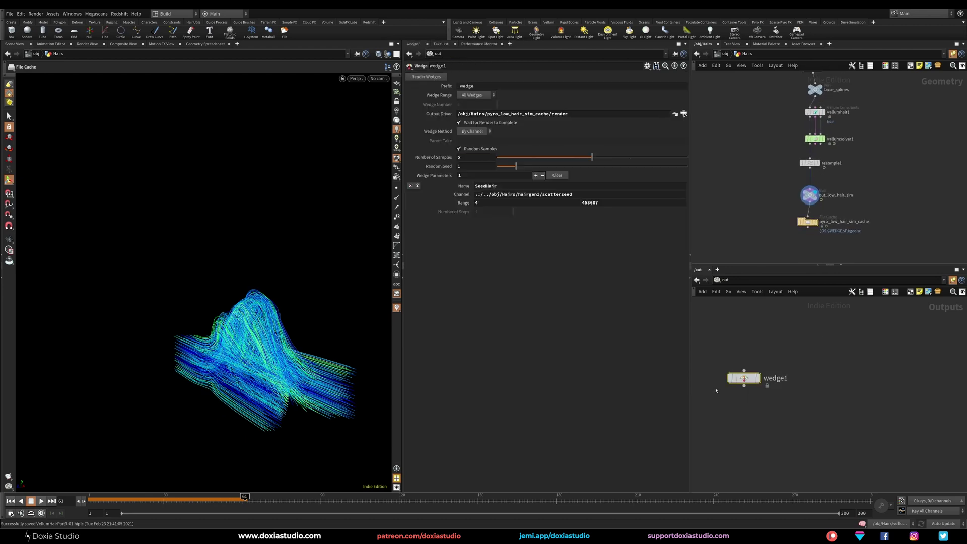
pyautogui.moveTo(465, 157); pyautogui.dragTo(448, 162)
pyautogui.moveTo(599, 194); pyautogui.dragTo(469, 194)
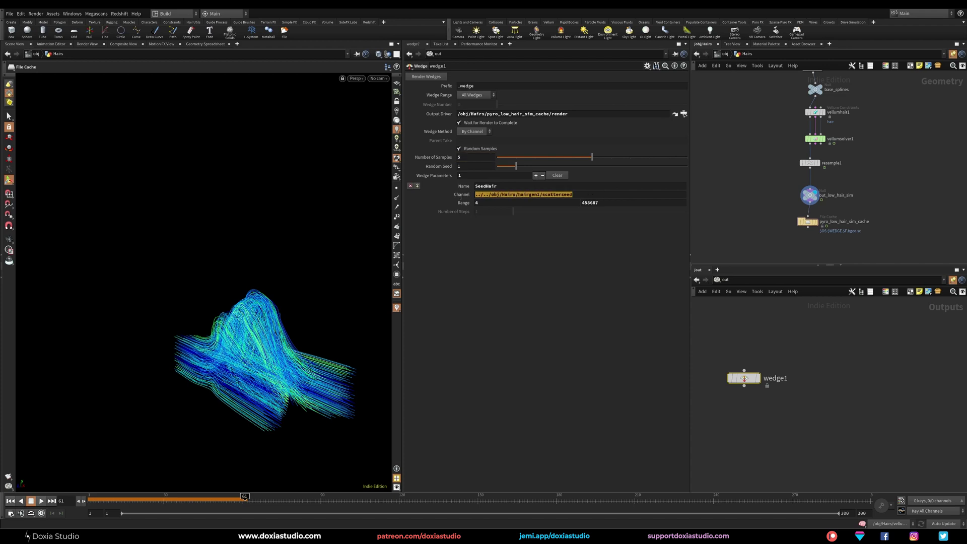
pyautogui.moveTo(764, 145); pyautogui.dragTo(777, 249, button='middle')
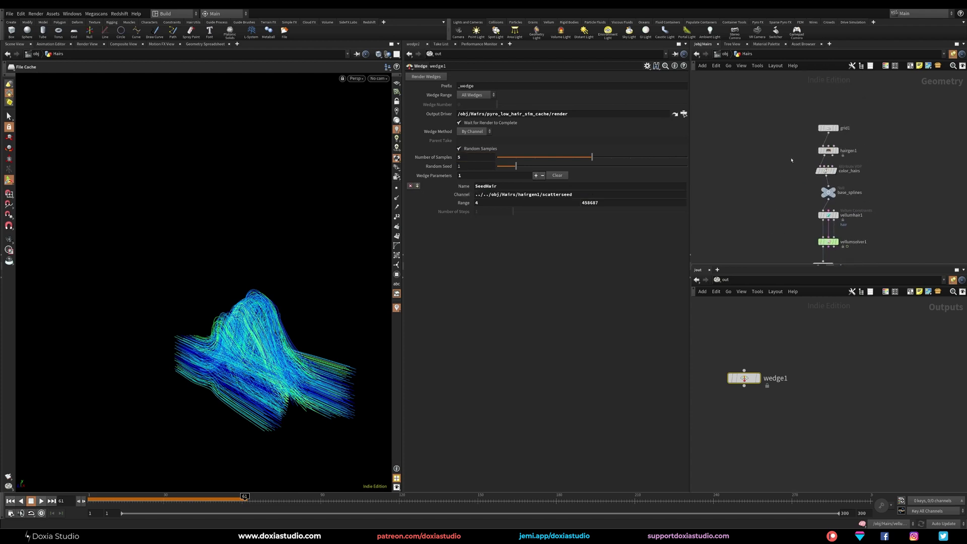
# Set the Scatter Seed of the hairgen1 node to 2.77.
pyautogui.click(828, 150)
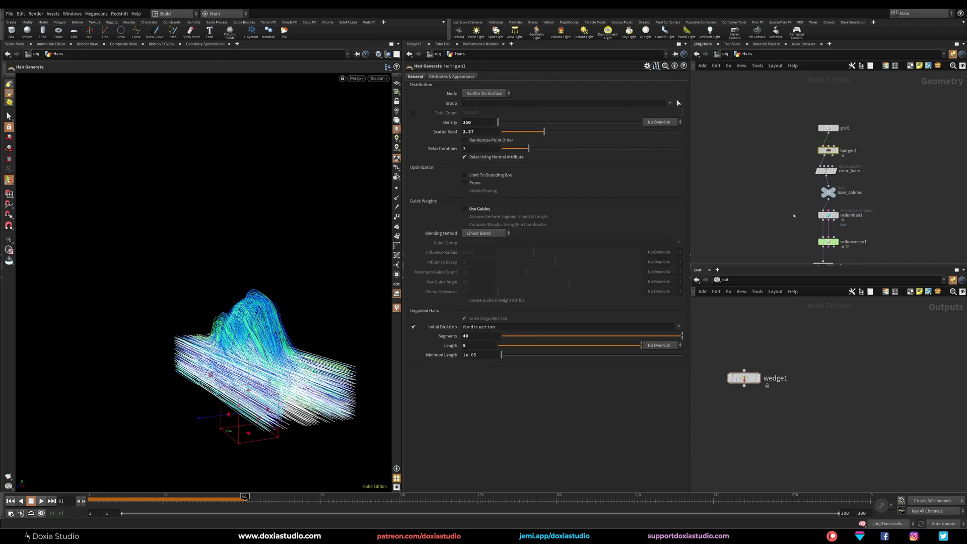
pyautogui.moveTo(793, 215); pyautogui.dragTo(743, 114, button='middle')
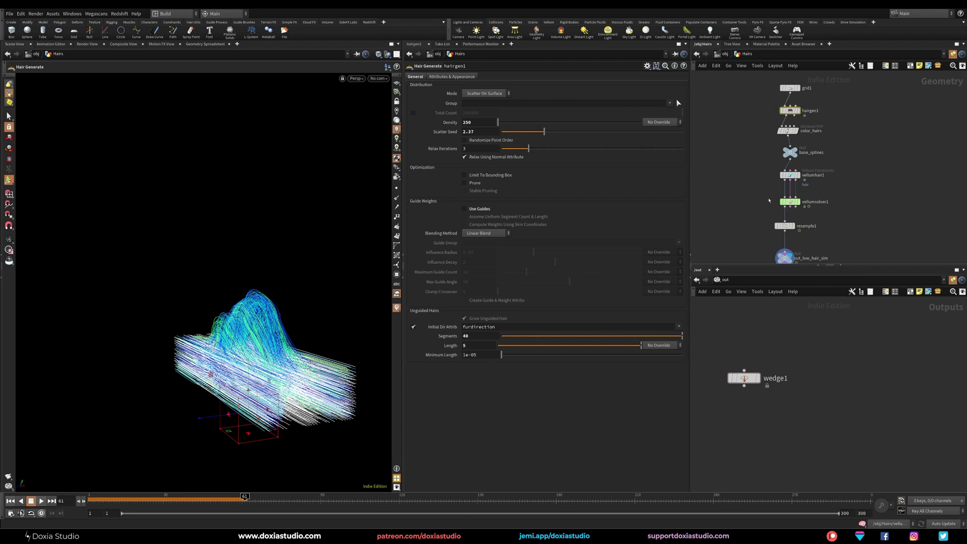
pyautogui.moveTo(768, 200); pyautogui.dragTo(773, 220, button='middle')
pyautogui.moveTo(545, 133)
pyautogui.mouseDown()
pyautogui.moveTo(524, 133)
pyautogui.moveTo(551, 134)
pyautogui.mouseUp()
pyautogui.moveTo(758, 213); pyautogui.dragTo(751, 126, button='middle')
pyautogui.moveTo(736, 181); pyautogui.dragTo(740, 165, button='middle')
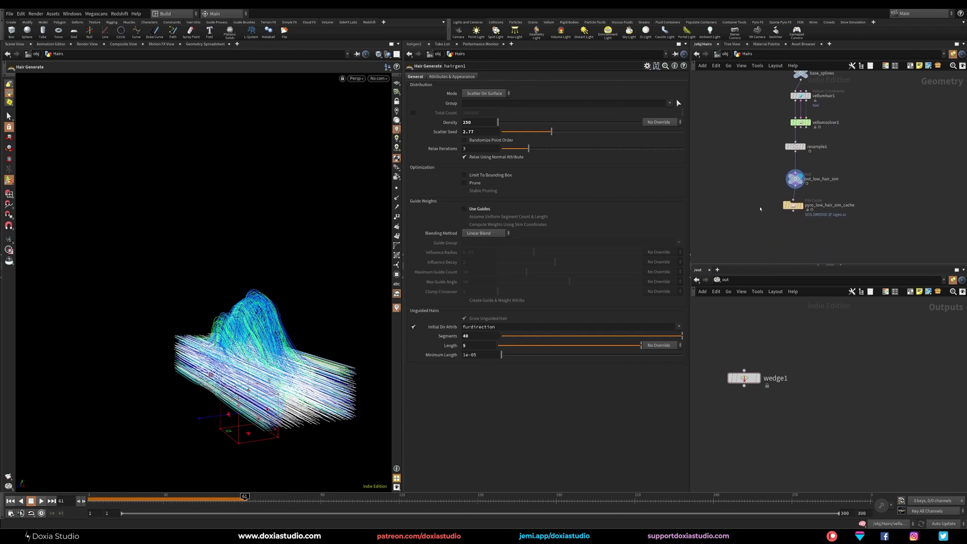
# Nudge the pyro_low_hair_sim_cache node into line, return to the wedge1 settings and save the scene.
pyautogui.moveTo(791, 206); pyautogui.dragTo(793, 206)
pyautogui.click(765, 248)
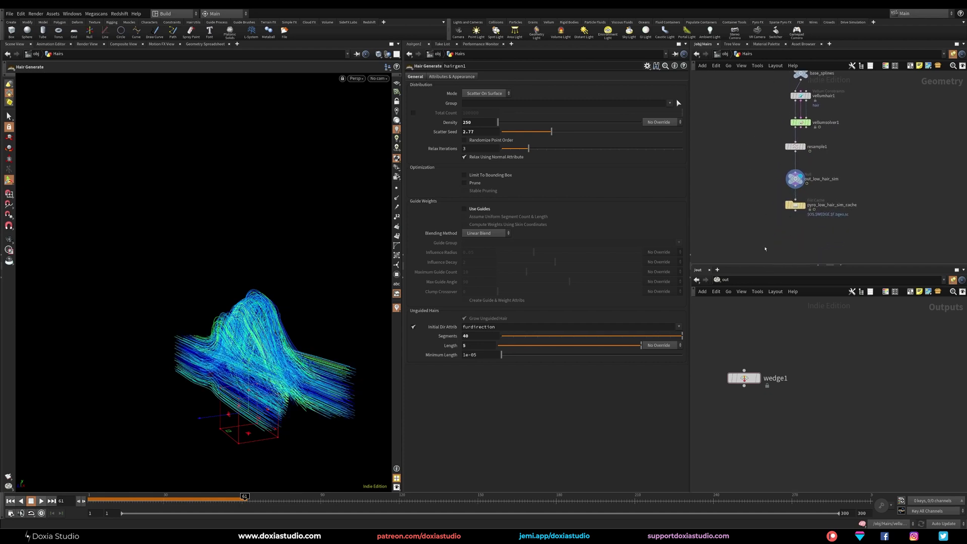
pyautogui.click(743, 378)
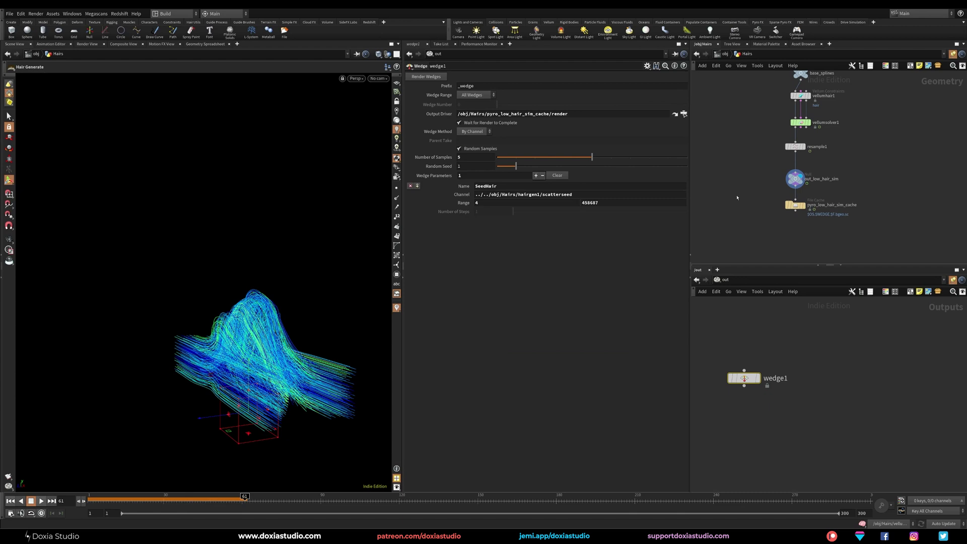
pyautogui.hotkey('ctrl', 's')
# Check the output file path of pyro_low_hair_sim_cache and render all wedges from wedge1.
pyautogui.moveTo(769, 205); pyautogui.dragTo(812, 224)
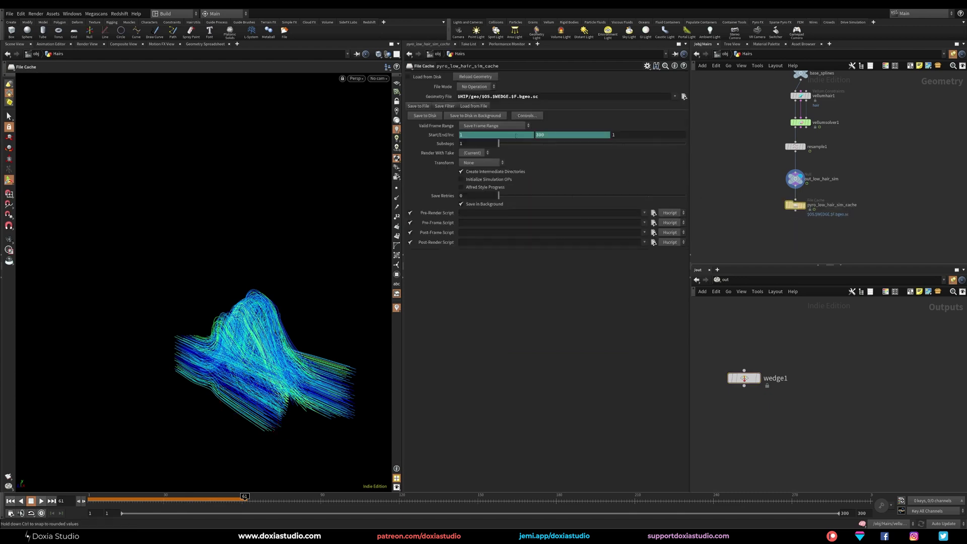
pyautogui.moveTo(507, 96); pyautogui.dragTo(494, 96)
pyautogui.moveTo(727, 347); pyautogui.dragTo(801, 398)
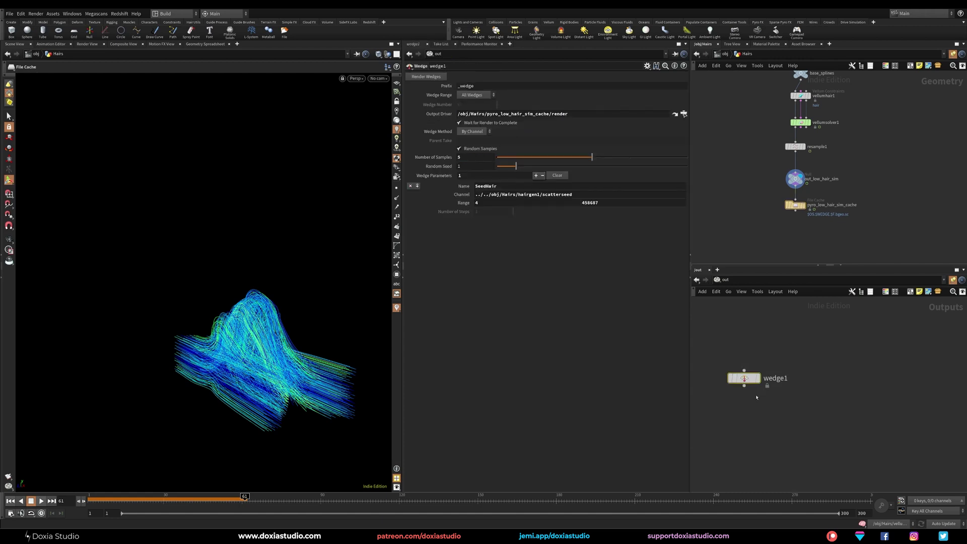
pyautogui.click(432, 78)
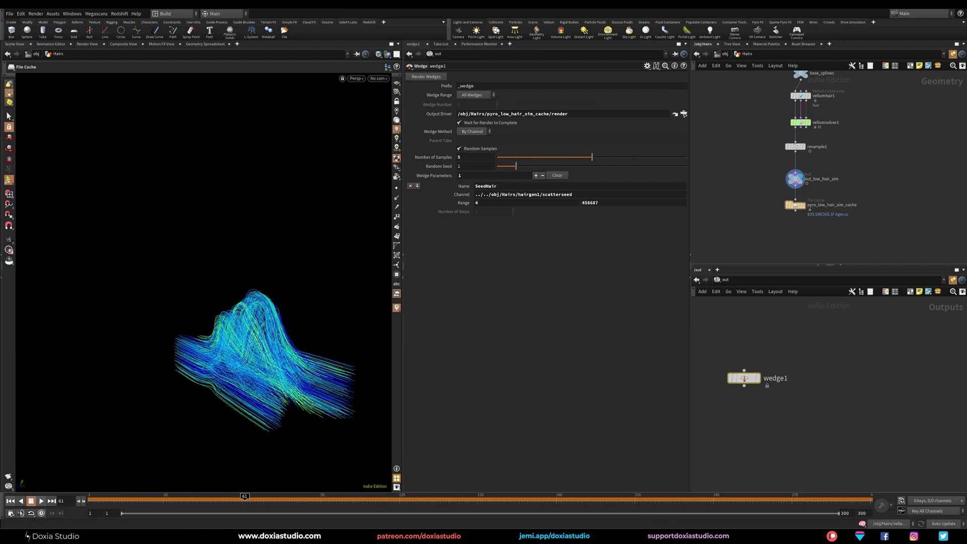
# Add a separate File Cache node below the simulation cache in the Hairs network.
pyautogui.moveTo(762, 254); pyautogui.dragTo(777, 209, button='middle')
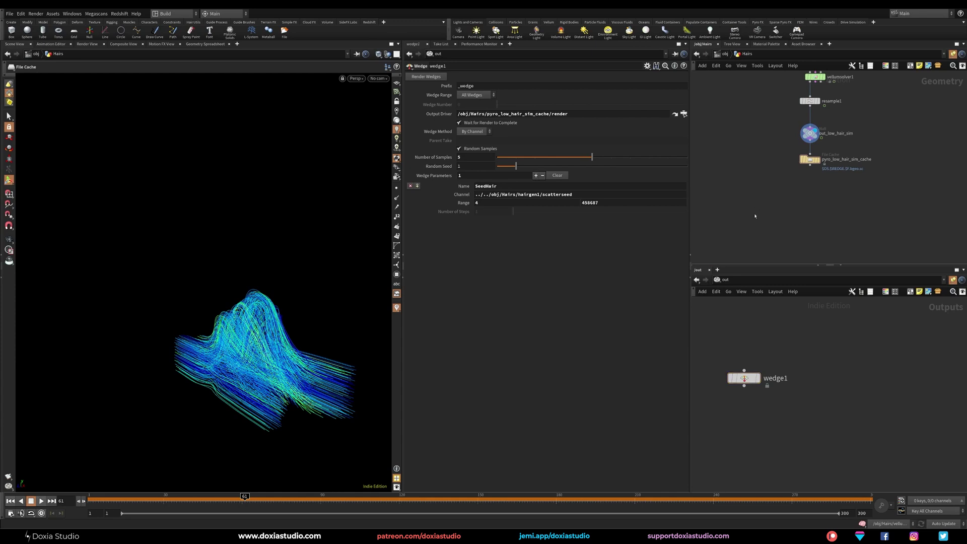
pyautogui.press('Tab')
pyautogui.write('file')
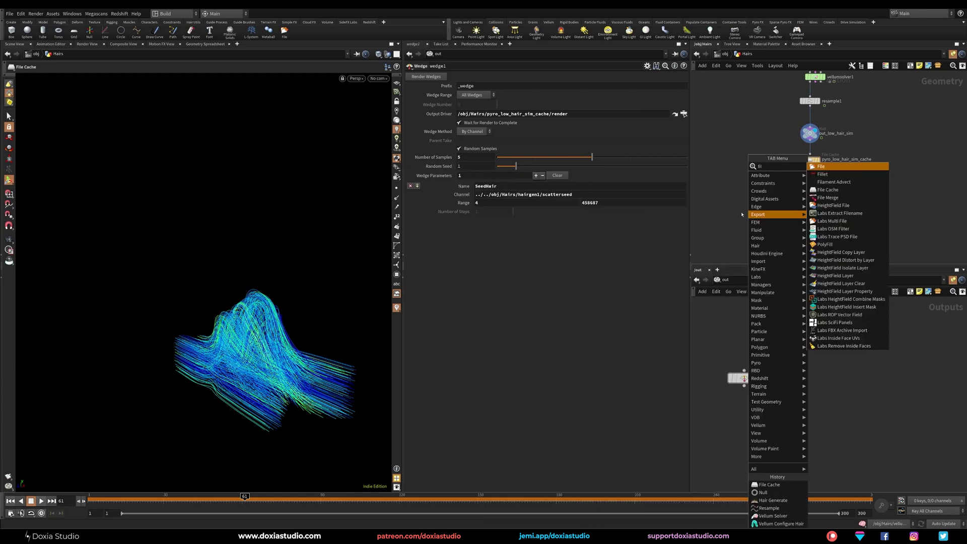
pyautogui.click(828, 174)
pyautogui.click(757, 199)
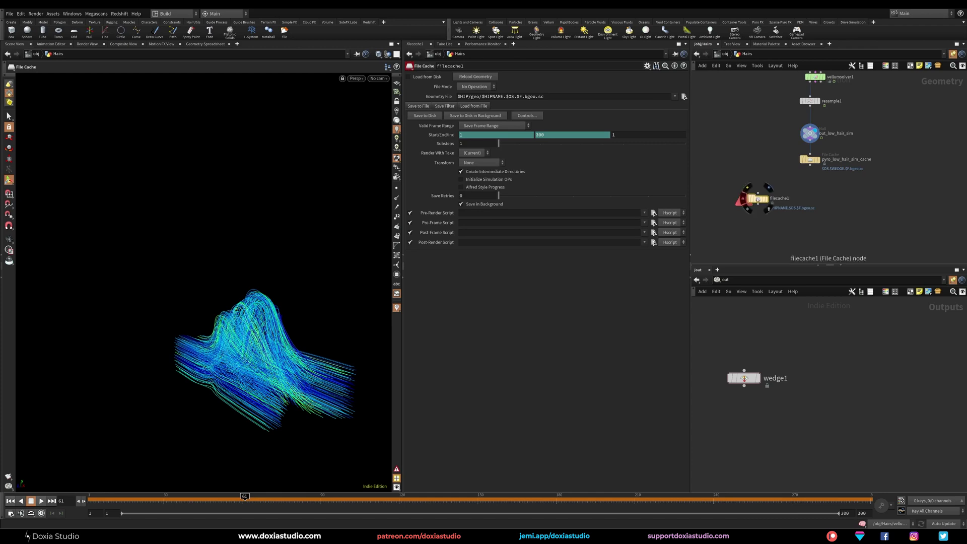
# Enable Load from Disk on the new file cache and load the first SeedHair wedge sequence from $HIP/geo.
pyautogui.click(409, 77)
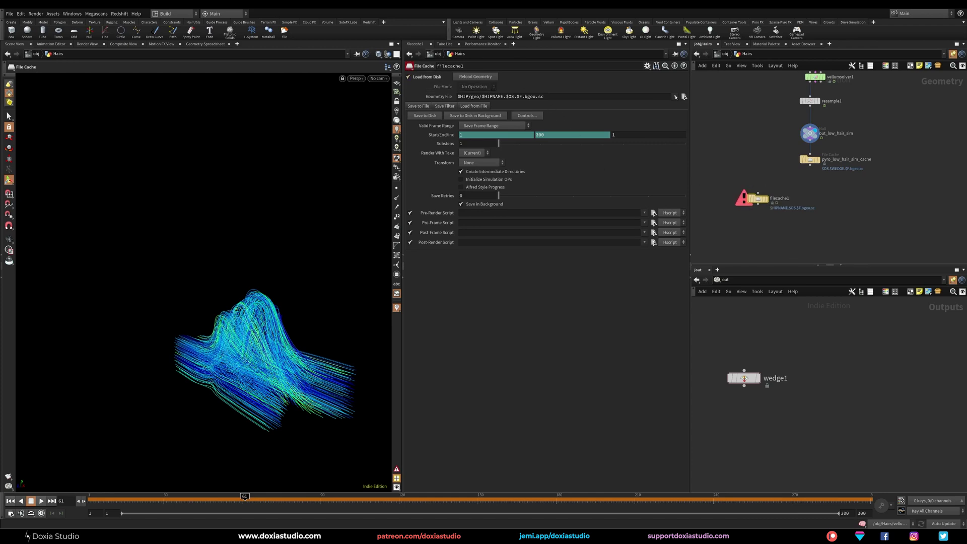
pyautogui.click(684, 96)
pyautogui.click(294, 87)
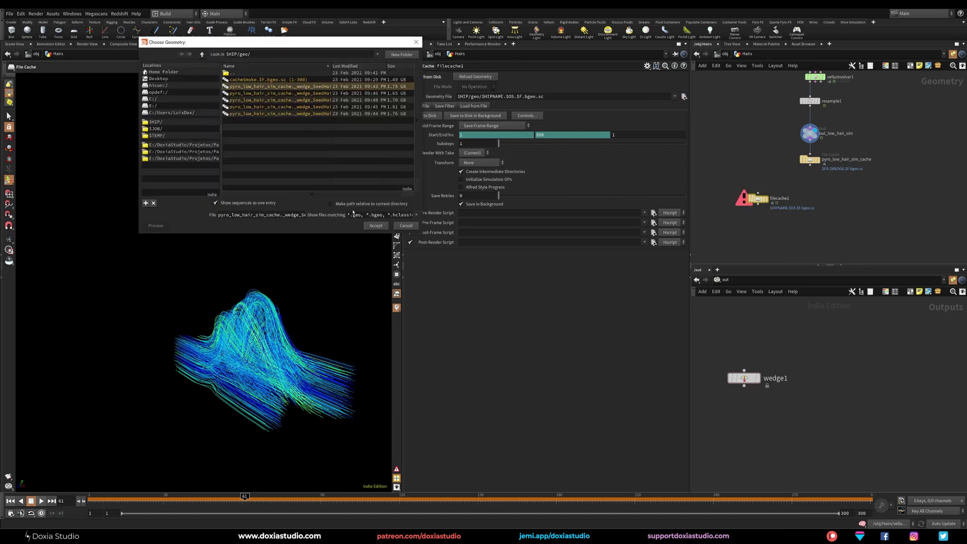
pyautogui.click(376, 225)
# Duplicate the file cache into four more copies and load one of the remaining SeedHair wedge sequences in each.
pyautogui.moveTo(768, 199); pyautogui.dragTo(857, 202)
pyautogui.click(684, 97)
pyautogui.doubleClick(336, 95)
pyautogui.click(684, 96)
pyautogui.doubleClick(304, 106)
pyautogui.click(683, 96)
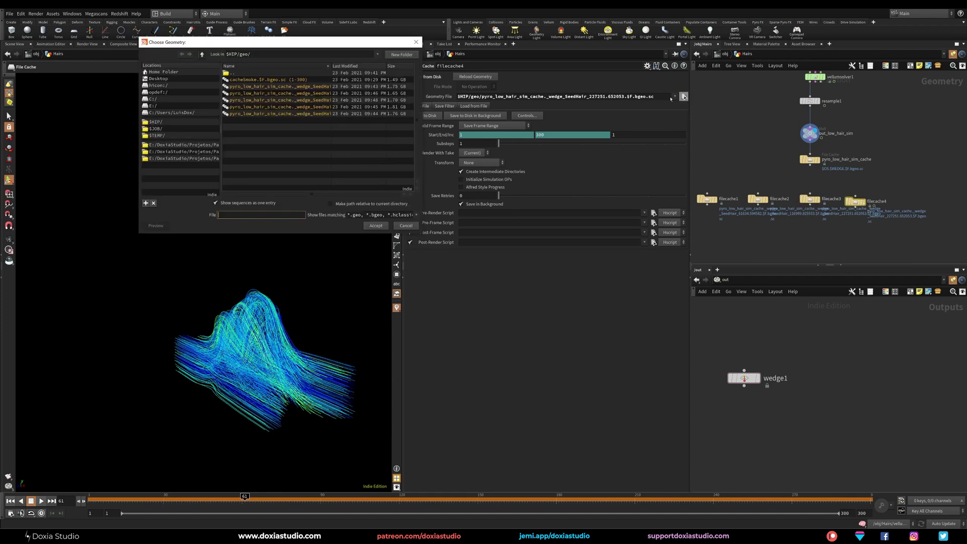
pyautogui.doubleClick(304, 108)
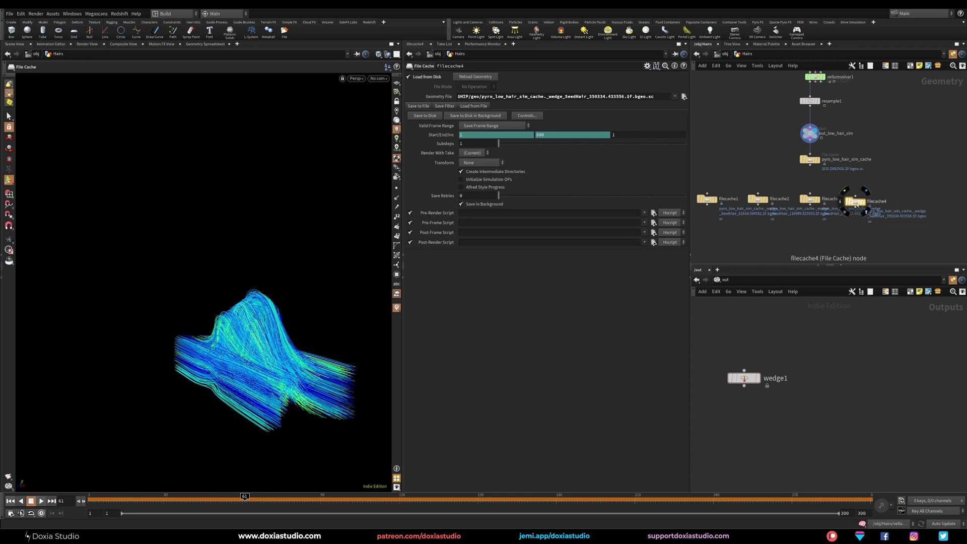
pyautogui.keyDown('alt'); pyautogui.moveTo(854, 203); pyautogui.dragTo(895, 204); pyautogui.keyUp('alt')
pyautogui.click(683, 97)
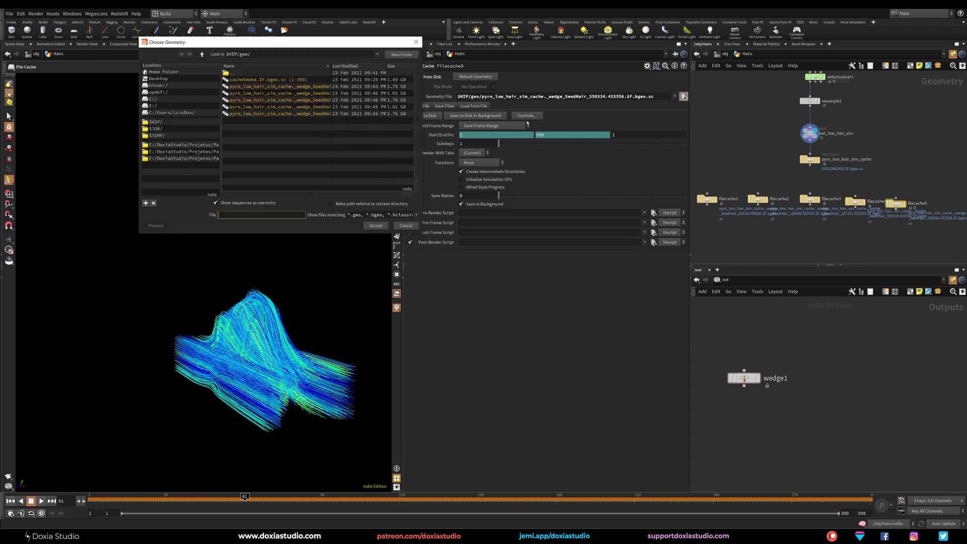
pyautogui.doubleClick(314, 114)
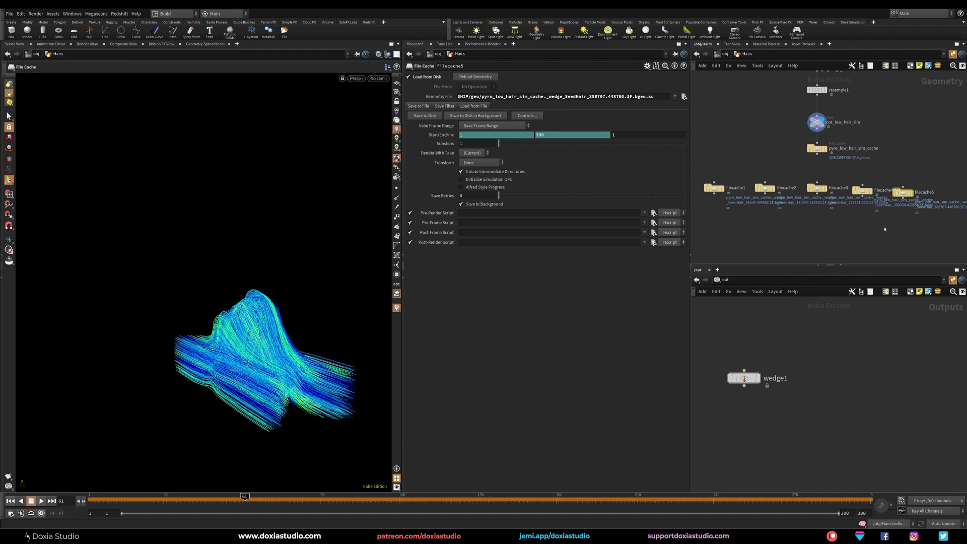
# Display filecache1 through filecache5 one after another to compare the hair variations.
pyautogui.click(722, 189)
pyautogui.click(773, 188)
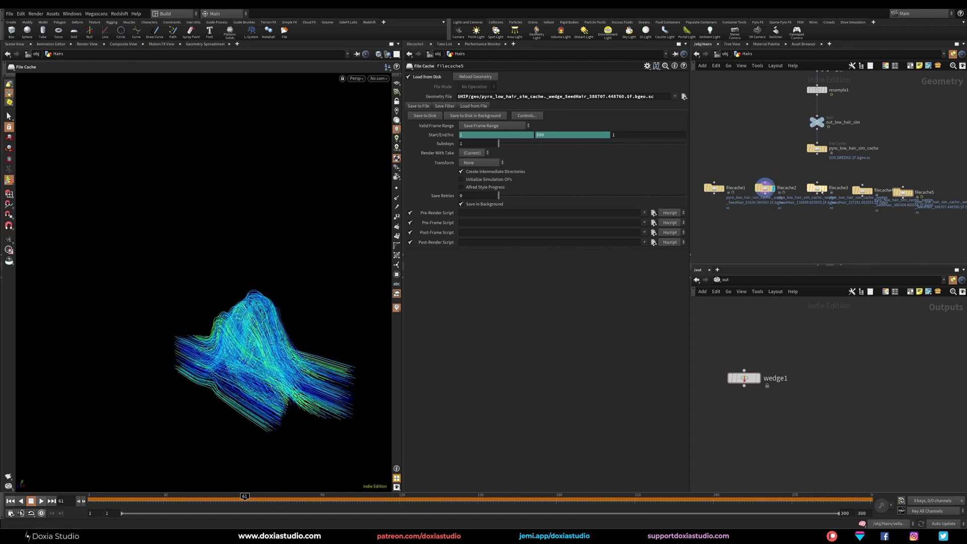
pyautogui.click(824, 189)
pyautogui.click(871, 191)
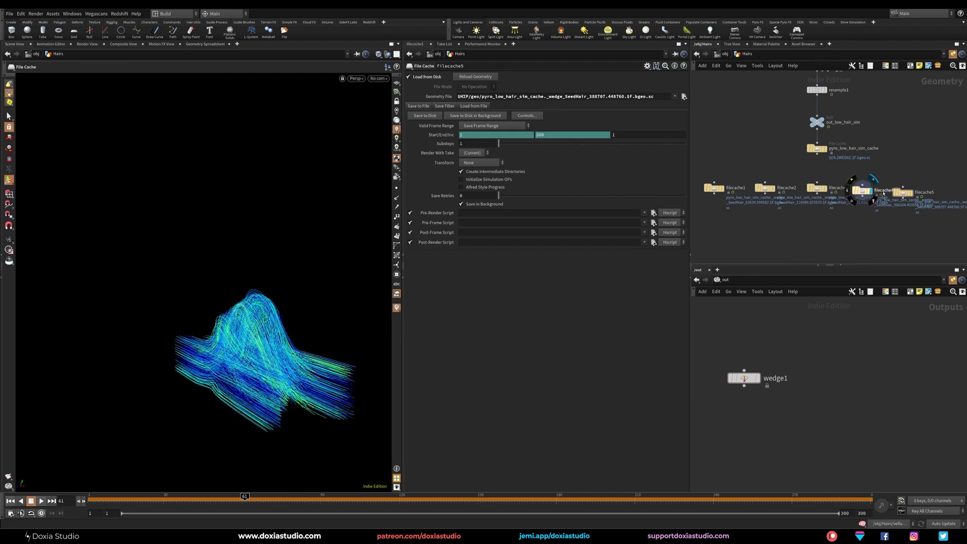
pyautogui.click(912, 193)
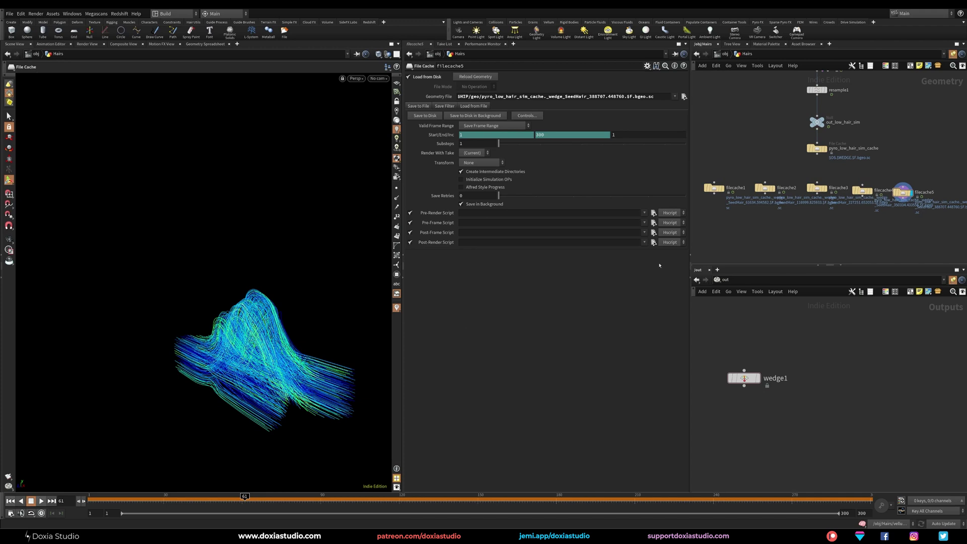
# Connect all five file caches to a new Merge node and display the merged hair.
pyautogui.moveTo(939, 232); pyautogui.dragTo(690, 185)
pyautogui.click(714, 194)
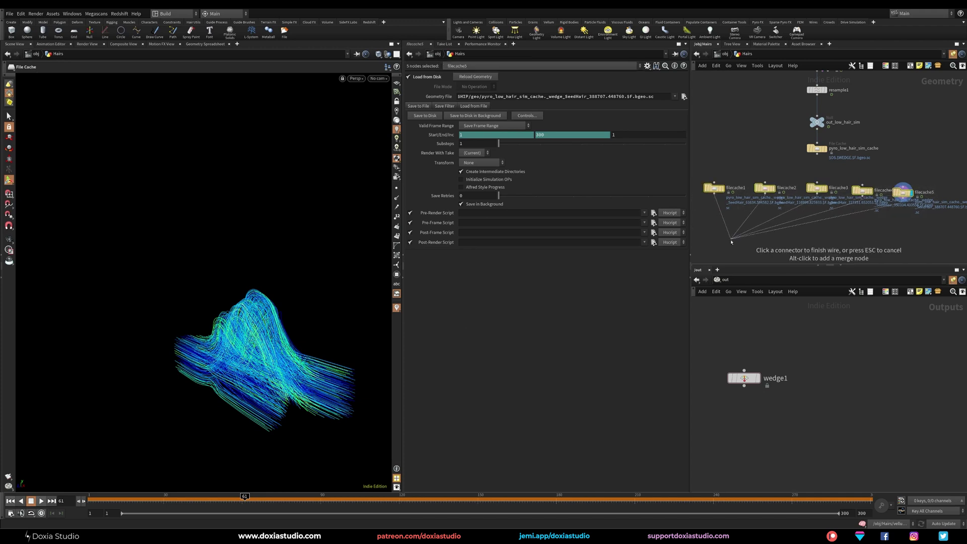
pyautogui.press('Tab')
pyautogui.write('mer')
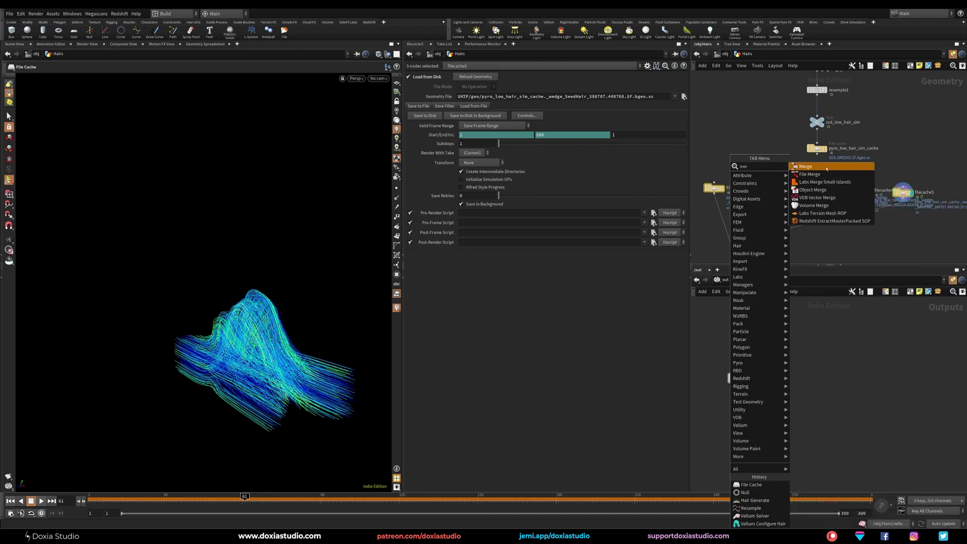
pyautogui.press('Return')
pyautogui.click(730, 241)
pyautogui.click(738, 241)
pyautogui.moveTo(730, 241); pyautogui.dragTo(741, 243)
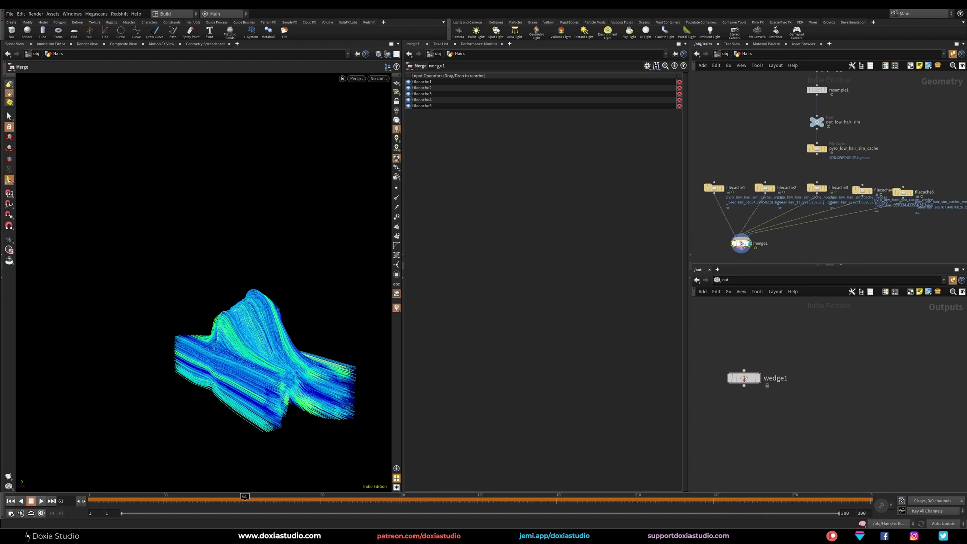
pyautogui.press('Escape')
# Inspect the merged hair from another angle at frame 1 and frame 60.
pyautogui.moveTo(166, 368); pyautogui.dragTo(235, 359)
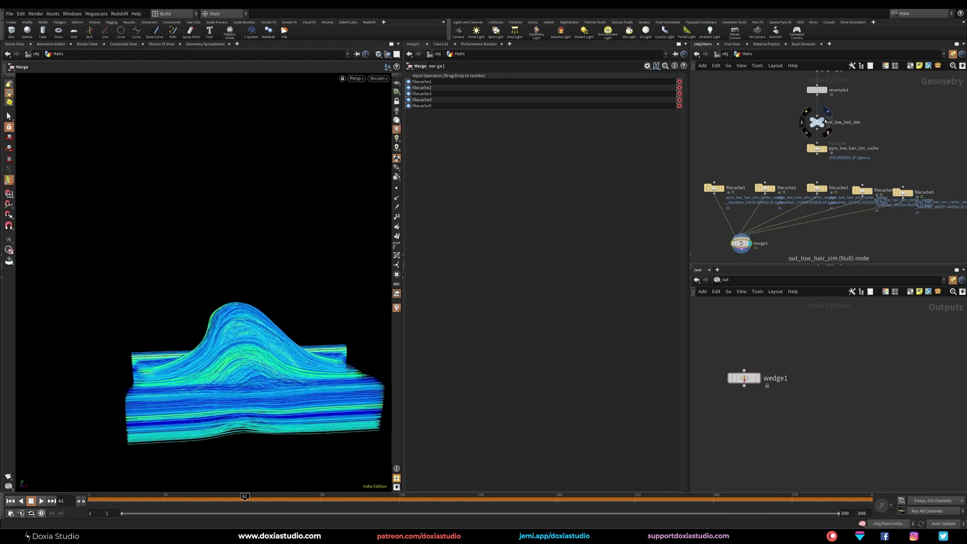
pyautogui.click(11, 501)
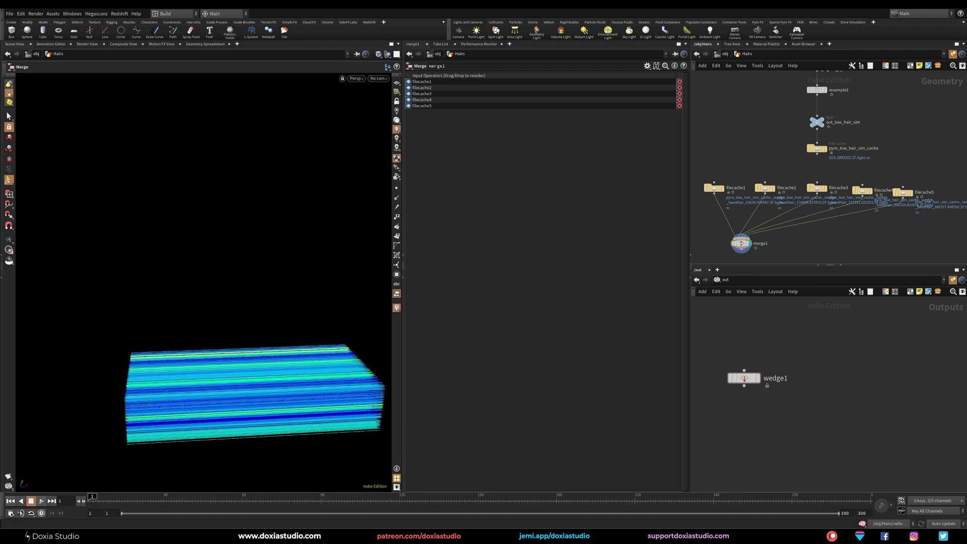
pyautogui.click(242, 499)
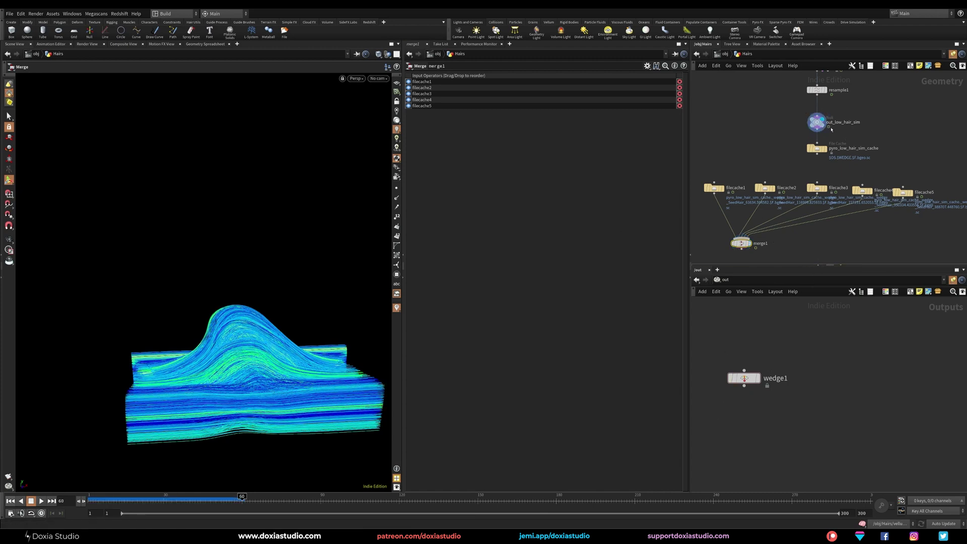
# Compare the node info of out_low_hair_sim and merge1, displaying each node in the viewport.
pyautogui.scroll(1, 196, 371)
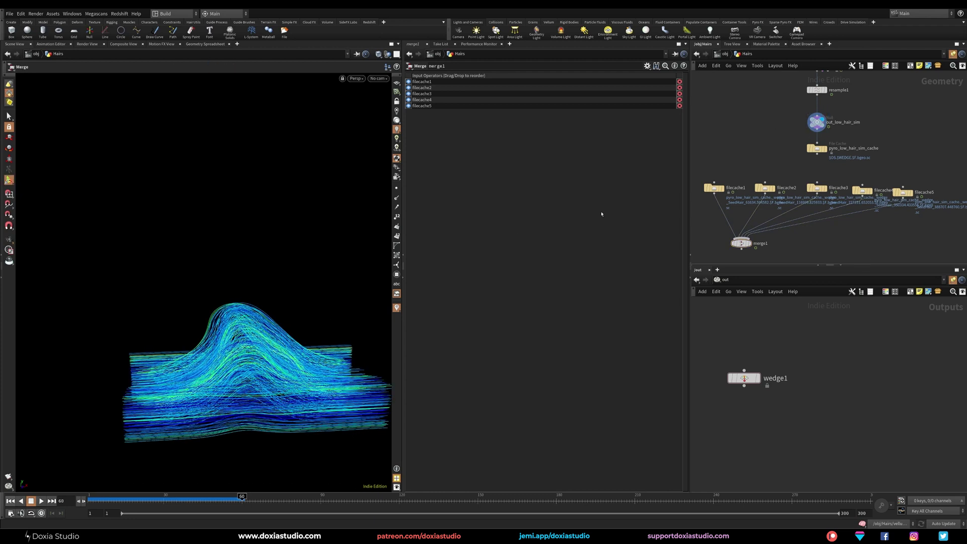
pyautogui.click(802, 124)
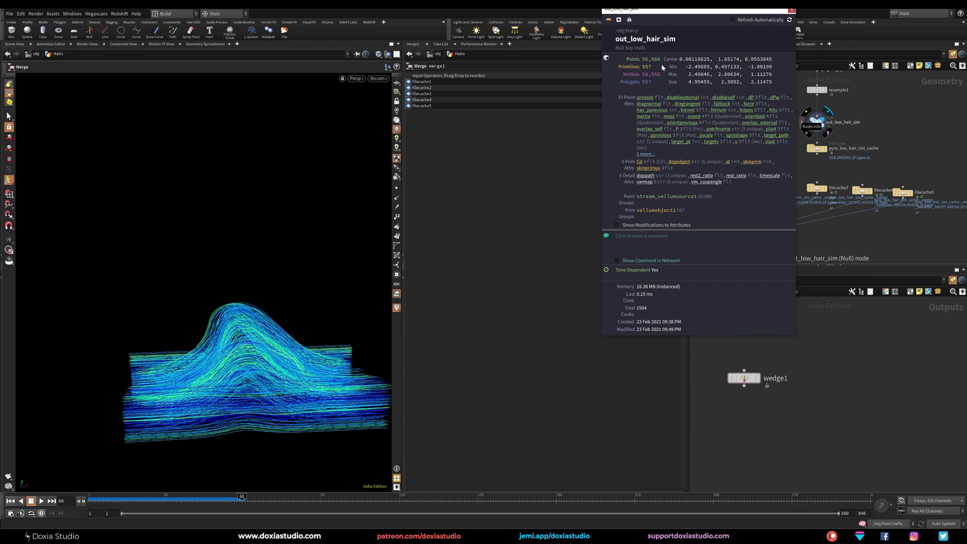
pyautogui.click(894, 144)
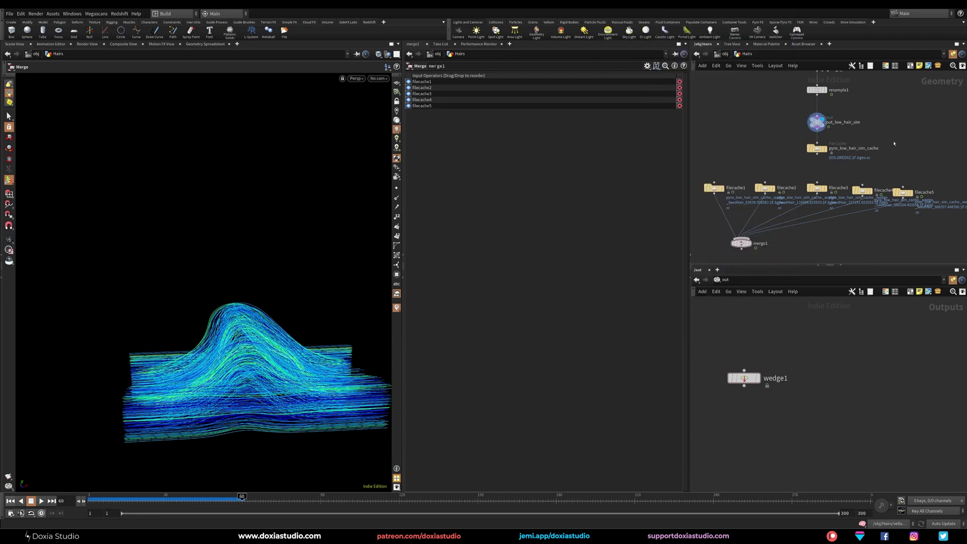
pyautogui.click(751, 244)
pyautogui.moveTo(744, 245); pyautogui.dragTo(750, 249)
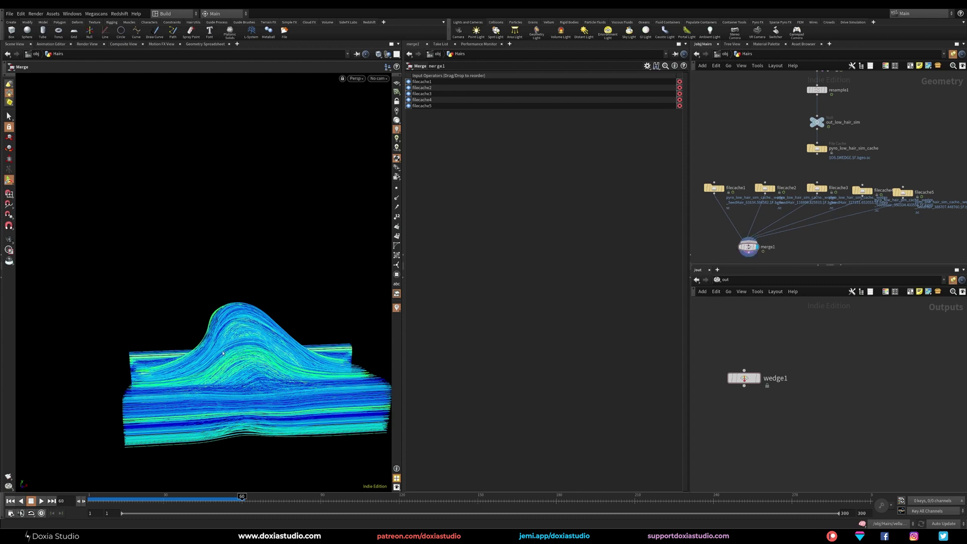
pyautogui.middleClick(734, 247)
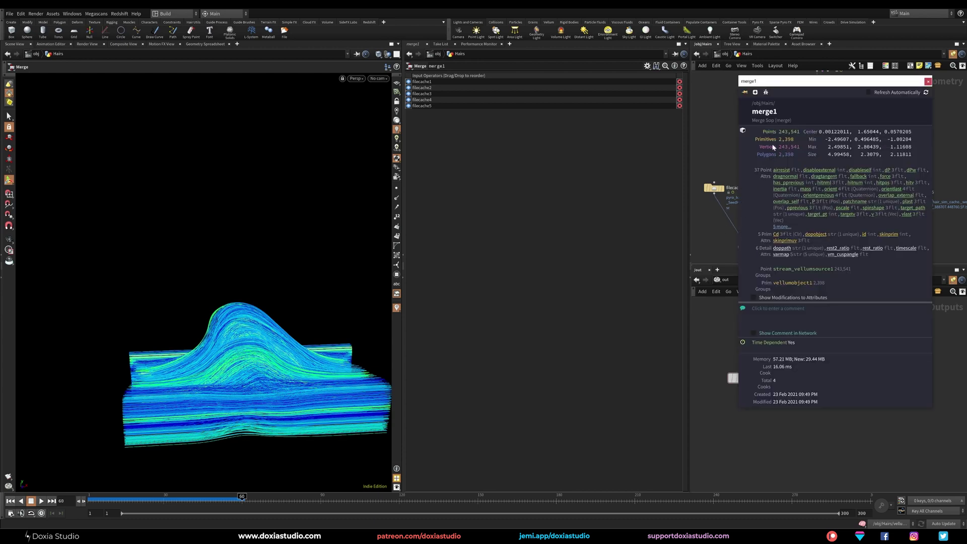
# Close the merge1 node info and inspect the merged hair up close at frame 110.
pyautogui.click(721, 240)
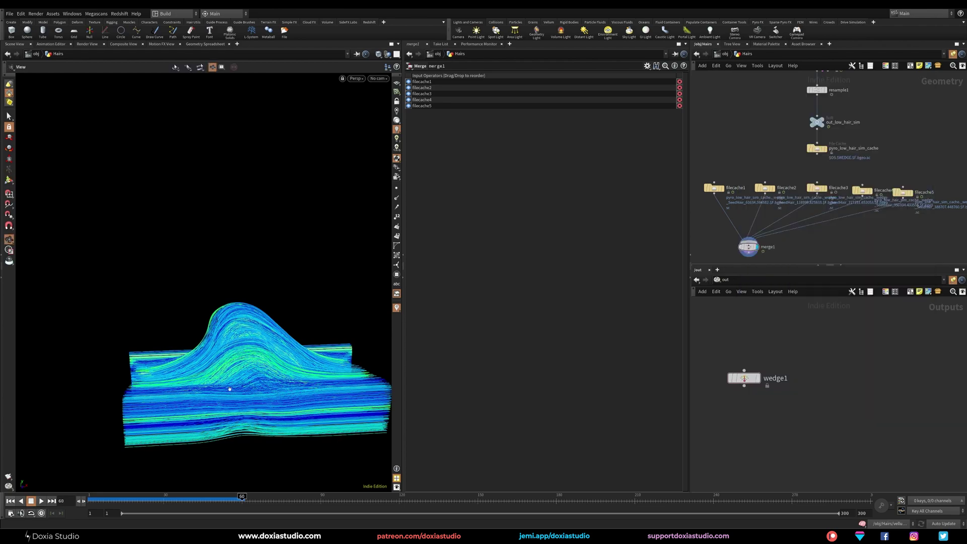
pyautogui.keyDown('alt'); pyautogui.moveTo(228, 388); pyautogui.dragTo(181, 417); pyautogui.keyUp('alt')
pyautogui.moveTo(102, 497); pyautogui.dragTo(373, 495)
pyautogui.keyDown('alt'); pyautogui.moveTo(272, 257); pyautogui.dragTo(258, 274, button='middle'); pyautogui.keyUp('alt')
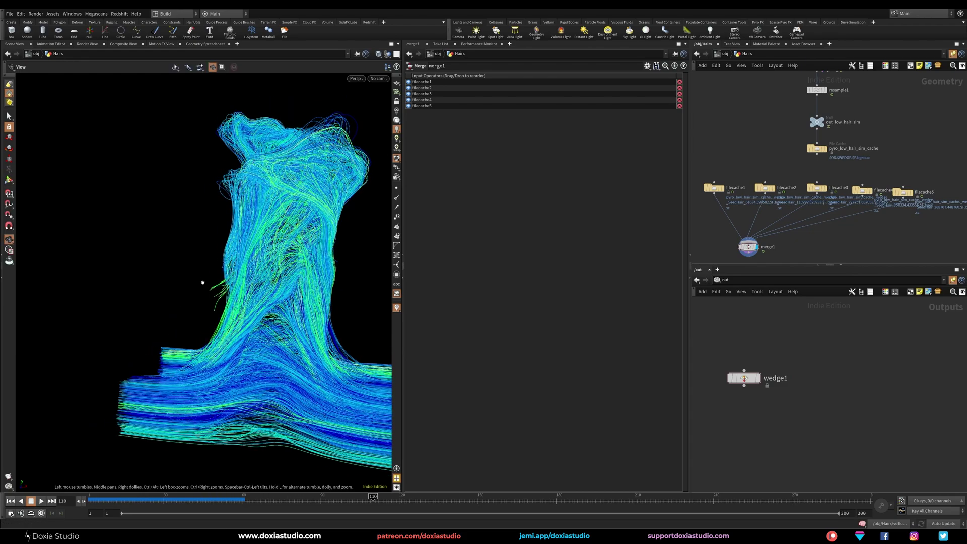
pyautogui.scroll(5, 257, 272)
pyautogui.keyDown('alt'); pyautogui.moveTo(287, 199); pyautogui.dragTo(216, 277, button='middle'); pyautogui.keyUp('alt')
pyautogui.keyDown('alt'); pyautogui.moveTo(217, 277); pyautogui.dragTo(256, 295); pyautogui.keyUp('alt')
pyautogui.scroll(-3, 207, 282)
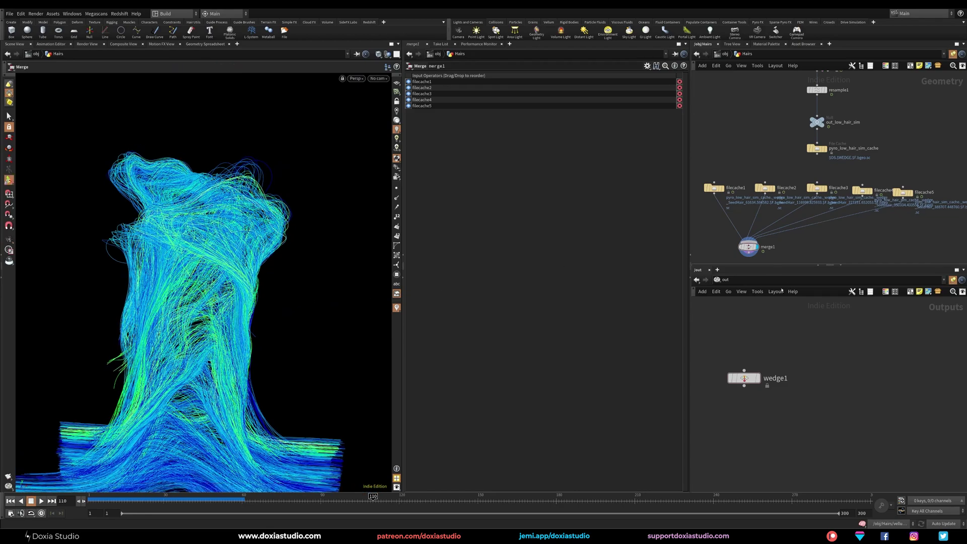
# Inspect the merged hair from several angles at frames 244 and 285.
pyautogui.moveTo(461, 497); pyautogui.dragTo(724, 497)
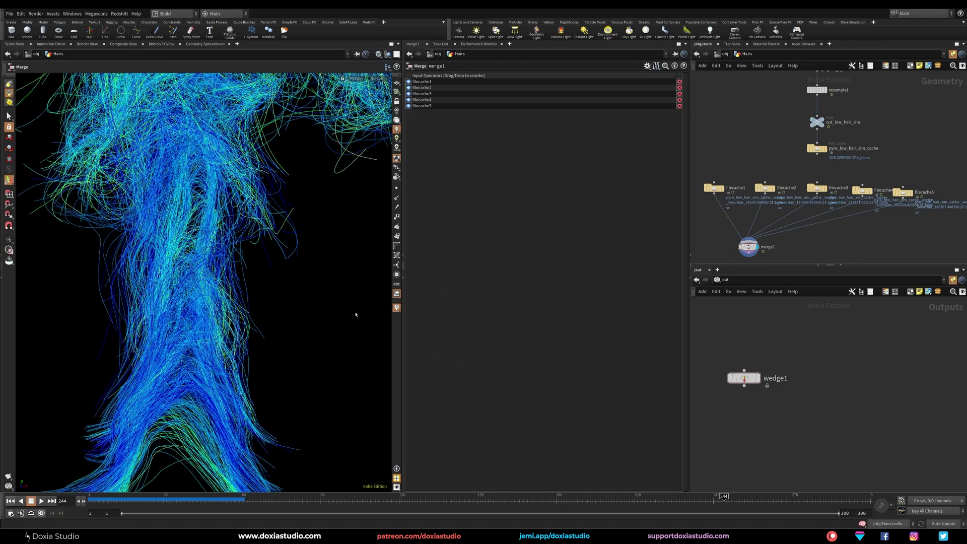
pyautogui.scroll(-3, 228, 276)
pyautogui.scroll(-3, 227, 276)
pyautogui.keyDown('alt'); pyautogui.moveTo(227, 276); pyautogui.dragTo(275, 237); pyautogui.keyUp('alt')
pyautogui.keyDown('alt'); pyautogui.moveTo(275, 237); pyautogui.dragTo(244, 322, button='middle'); pyautogui.keyUp('alt')
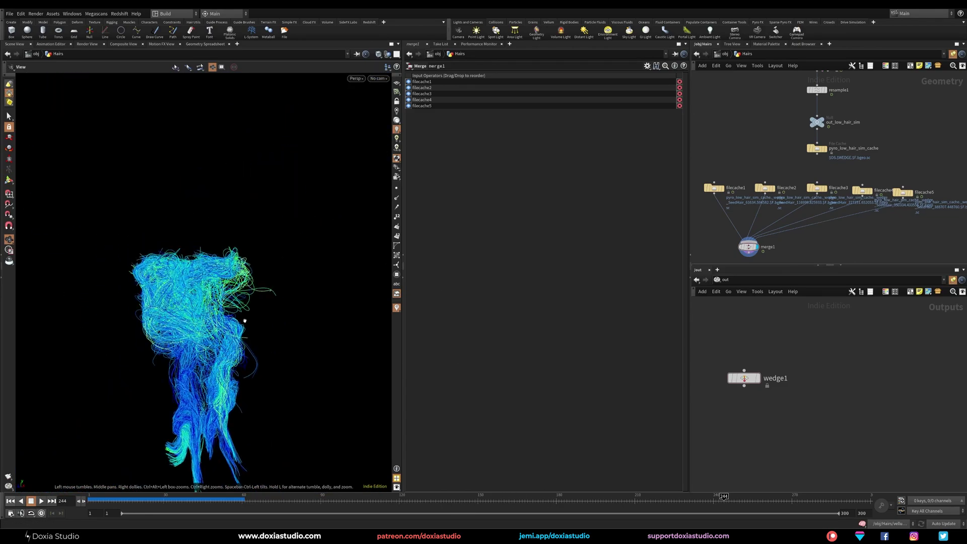
pyautogui.keyDown('alt'); pyautogui.moveTo(244, 322); pyautogui.dragTo(322, 343); pyautogui.keyUp('alt')
pyautogui.moveTo(724, 497); pyautogui.dragTo(865, 498)
pyautogui.rightClick(306, 344)
pyautogui.keyDown('alt'); pyautogui.click(305, 345); pyautogui.keyUp('alt')
pyautogui.moveTo(306, 345)
pyautogui.keyDown('alt'); pyautogui.mouseDown()
pyautogui.moveTo(381, 316)
pyautogui.moveTo(317, 336)
pyautogui.mouseUp(); pyautogui.keyUp('alt')
pyautogui.keyDown('alt'); pyautogui.moveTo(260, 276); pyautogui.dragTo(237, 287, button='right'); pyautogui.keyUp('alt')
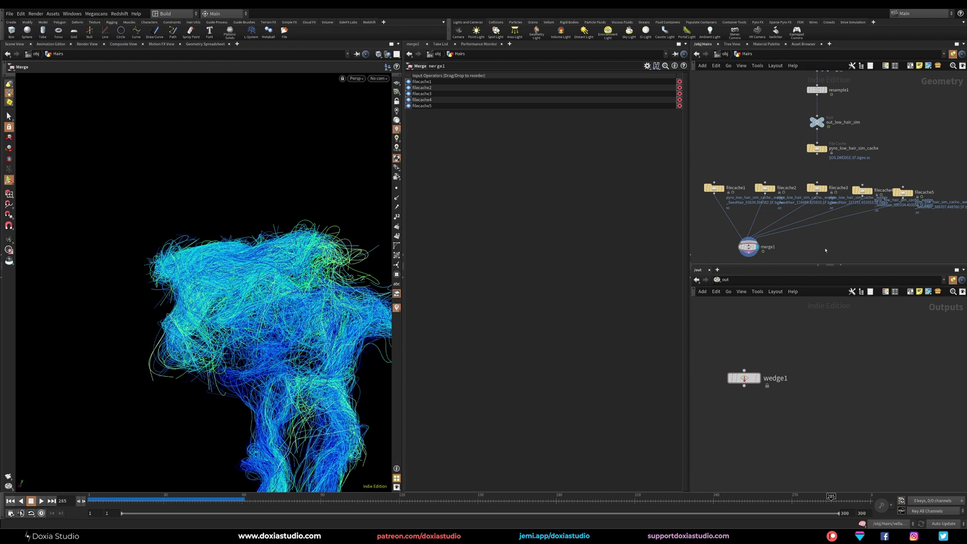
# Compare the merged hair with the smoke_out simulation at object level from several angles, then hide smoke_out.
pyautogui.press('u')
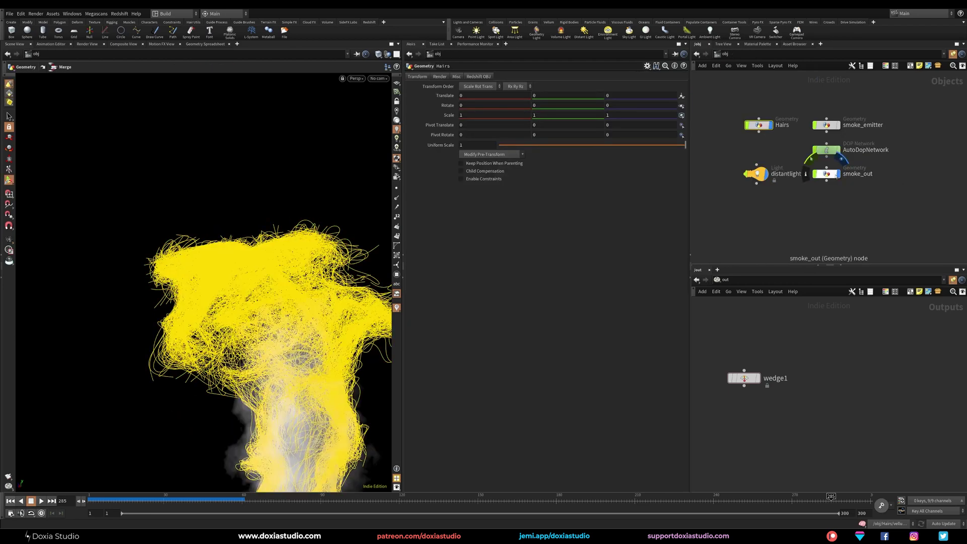
pyautogui.keyDown('alt'); pyautogui.moveTo(316, 330); pyautogui.dragTo(136, 360); pyautogui.keyUp('alt')
pyautogui.keyDown('alt'); pyautogui.moveTo(166, 262); pyautogui.dragTo(220, 232); pyautogui.keyUp('alt')
pyautogui.keyDown('alt'); pyautogui.moveTo(220, 233); pyautogui.dragTo(232, 307, button='middle'); pyautogui.keyUp('alt')
pyautogui.keyDown('alt'); pyautogui.moveTo(232, 307); pyautogui.dragTo(214, 335); pyautogui.keyUp('alt')
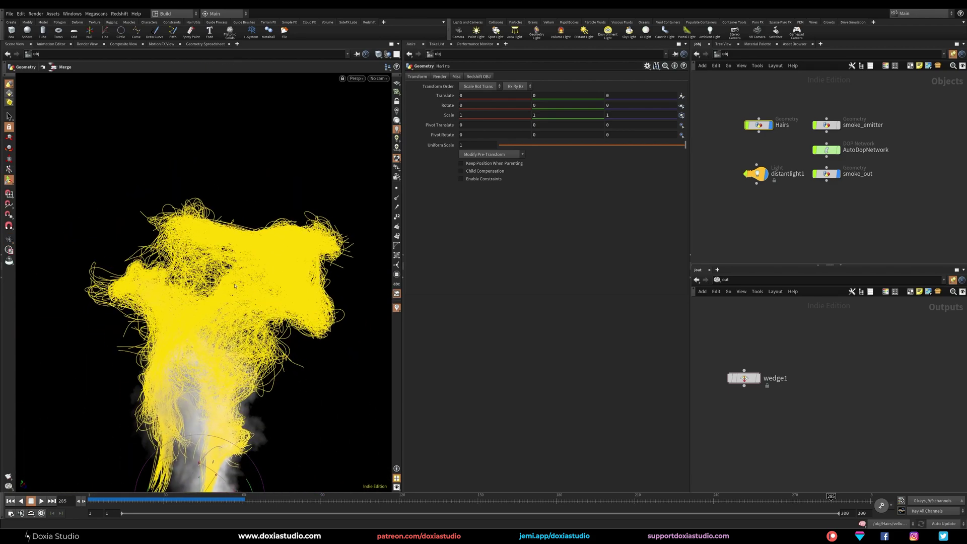
pyautogui.keyDown('alt'); pyautogui.moveTo(214, 337); pyautogui.dragTo(205, 307, button='right'); pyautogui.keyUp('alt')
pyautogui.keyDown('alt'); pyautogui.moveTo(205, 307); pyautogui.dragTo(126, 315); pyautogui.keyUp('alt')
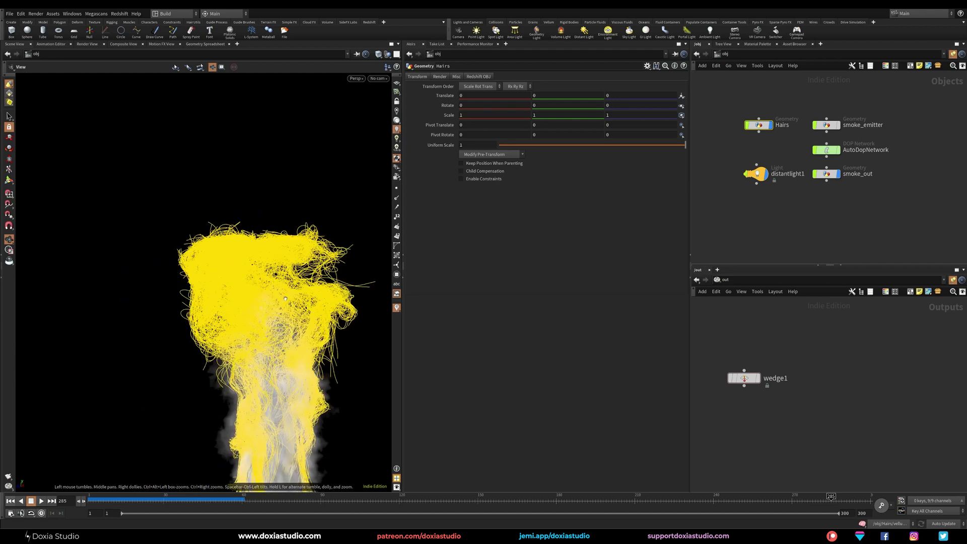
pyautogui.click(745, 244)
pyautogui.click(838, 174)
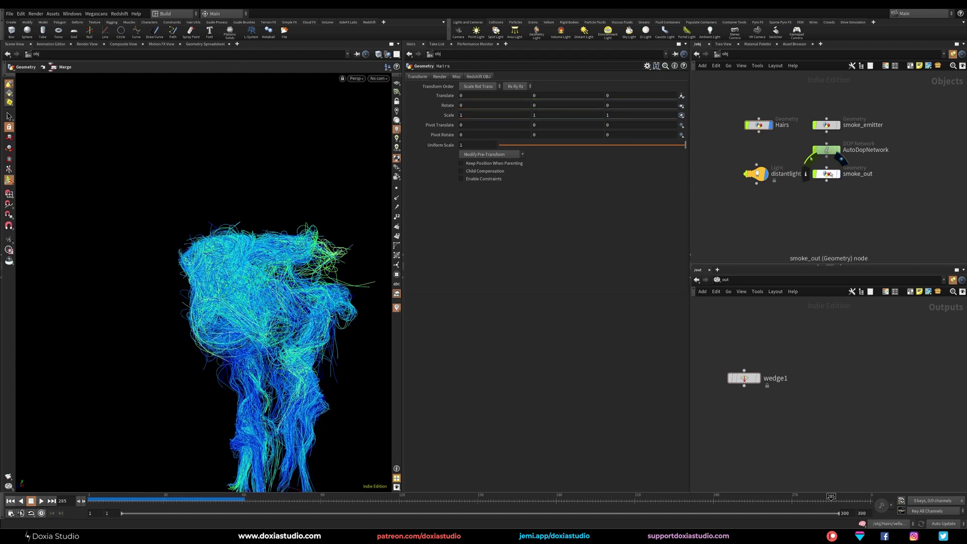
# Return inside the Hairs network and view the merged hair from other angles at frames 285 and 115.
pyautogui.doubleClick(758, 125)
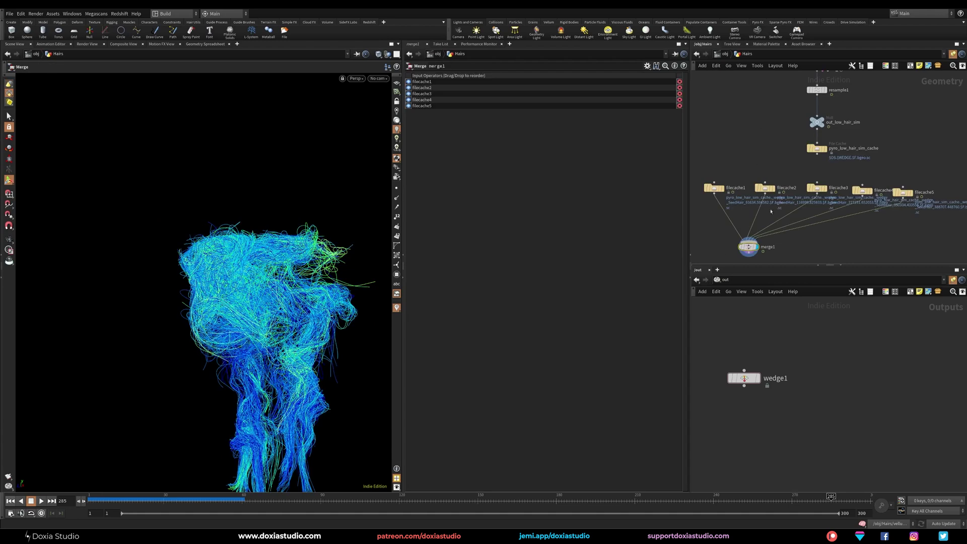
pyautogui.keyDown('alt'); pyautogui.moveTo(273, 347); pyautogui.dragTo(198, 354); pyautogui.keyUp('alt')
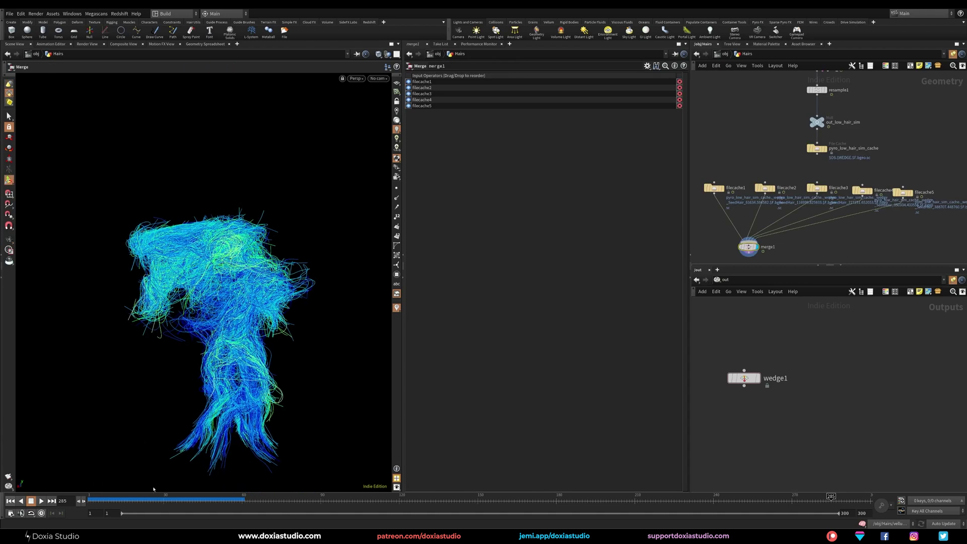
pyautogui.moveTo(179, 499); pyautogui.dragTo(386, 499)
pyautogui.keyDown('alt'); pyautogui.moveTo(315, 410); pyautogui.dragTo(225, 368); pyautogui.keyUp('alt')
# Interrupt the Vellum solver cook, go back to frame 4 and look over the whole Hairs node network.
pyautogui.moveTo(924, 153); pyautogui.dragTo(907, 223, button='middle')
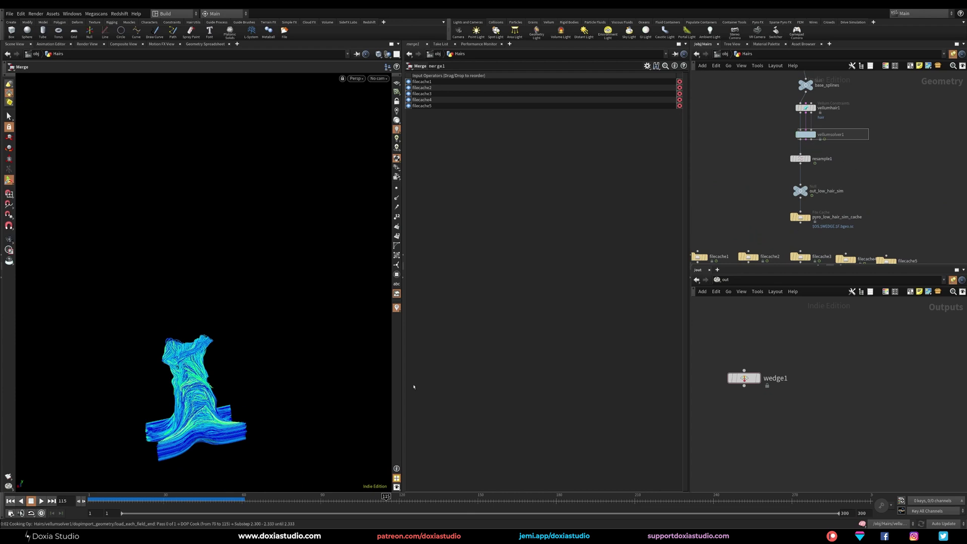
pyautogui.press('Escape')
pyautogui.moveTo(155, 501); pyautogui.dragTo(95, 501)
pyautogui.moveTo(897, 198); pyautogui.dragTo(868, 208, button='middle')
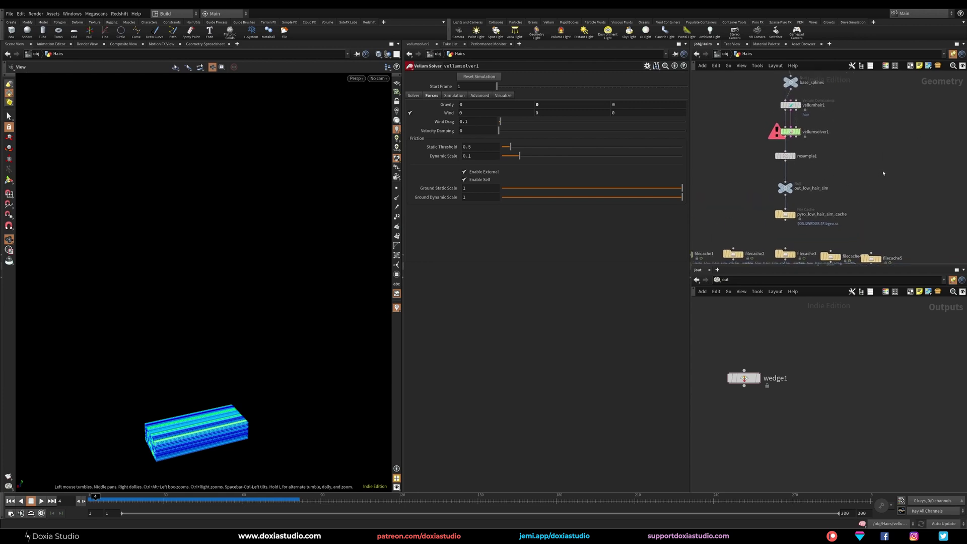
pyautogui.moveTo(890, 167); pyautogui.dragTo(807, 242, button='middle')
pyautogui.moveTo(818, 171); pyautogui.dragTo(861, 181, button='middle')
pyautogui.scroll(-3, 851, 178)
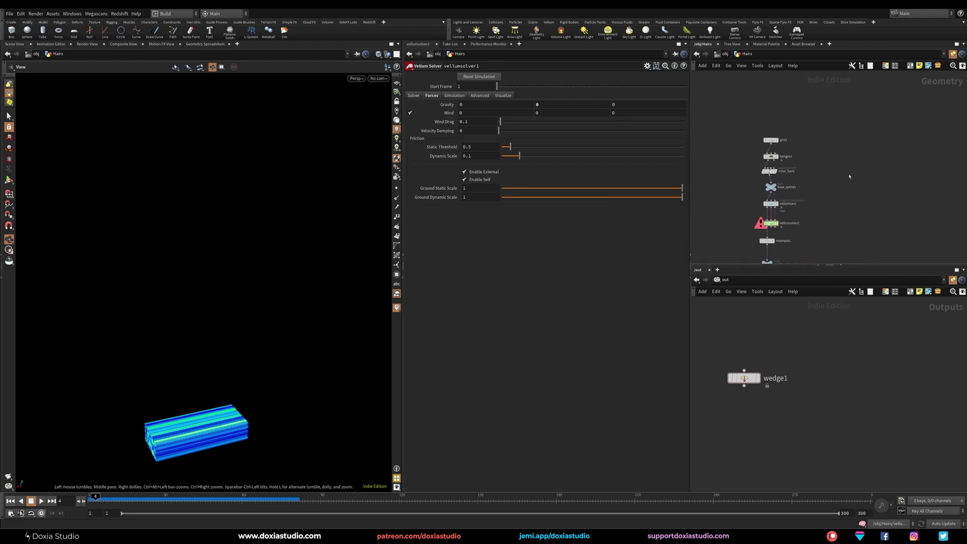
pyautogui.moveTo(844, 237); pyautogui.dragTo(847, 125, button='middle')
pyautogui.scroll(-3, 853, 162)
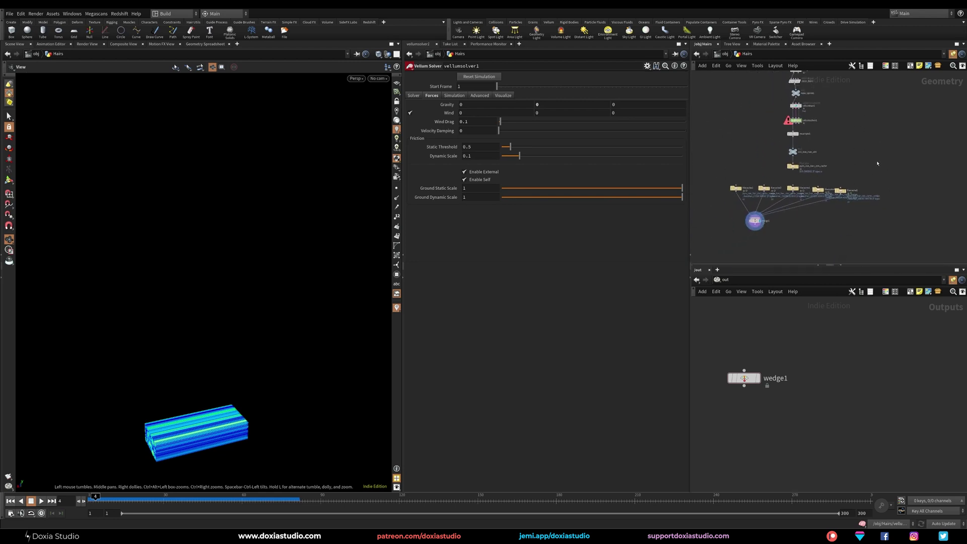
# Duplicate the Hairs geometry object at object level, placing the copy directly below the original.
pyautogui.press('u')
pyautogui.click(770, 145)
pyautogui.keyDown('alt'); pyautogui.moveTo(756, 127); pyautogui.dragTo(756, 149); pyautogui.keyUp('alt')
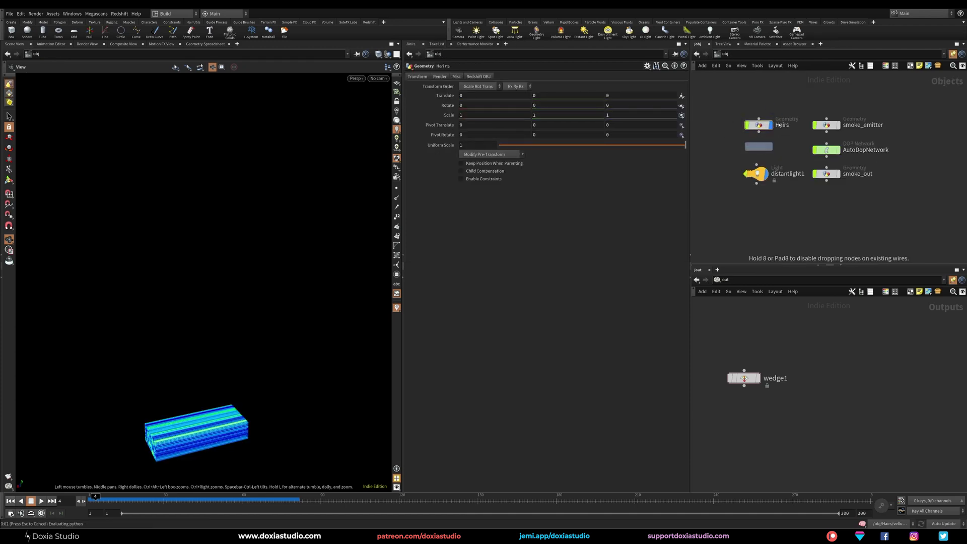
# Rename the original Hairs object as Hairs_pyro and its duplicate as Hairs_from_particles.
pyautogui.doubleClick(783, 124)
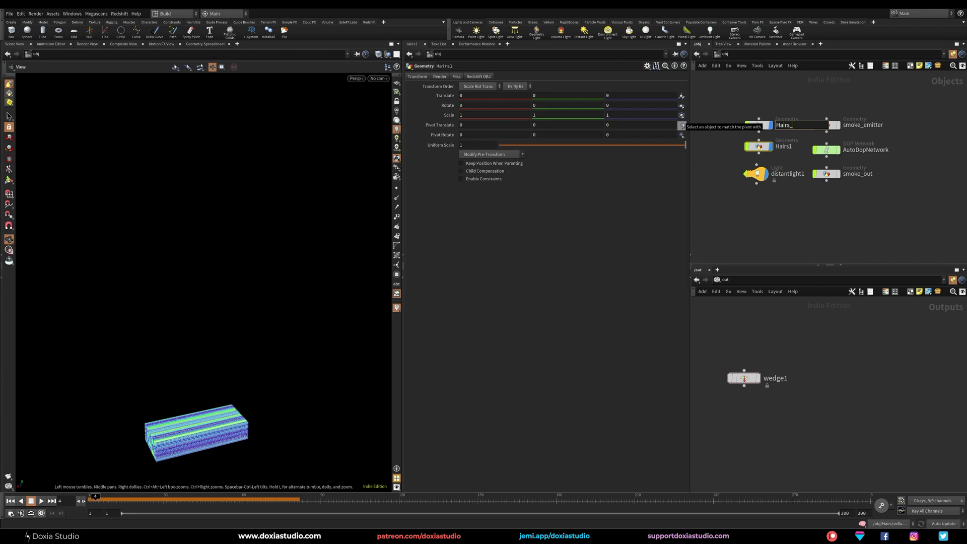
pyautogui.write('_pyr')
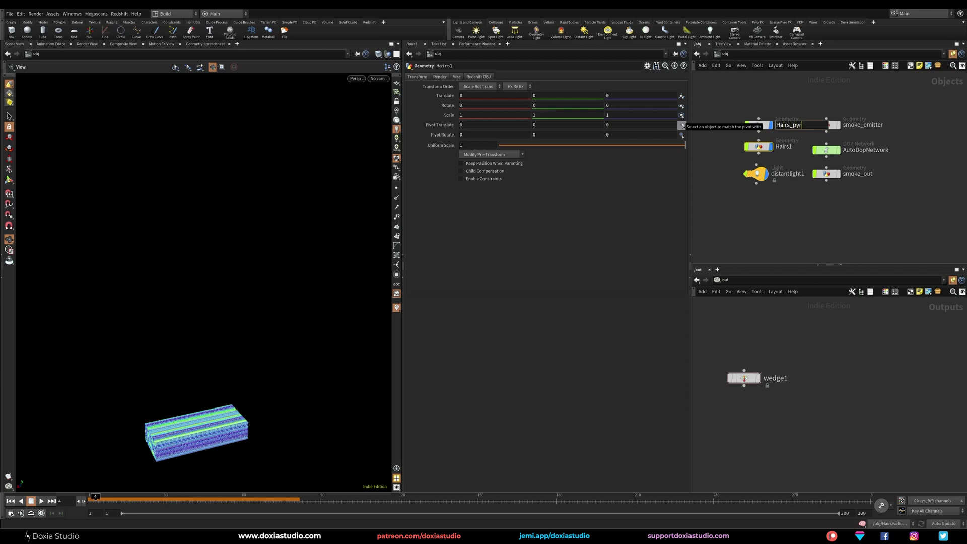
pyautogui.write('o')
pyautogui.press('Return')
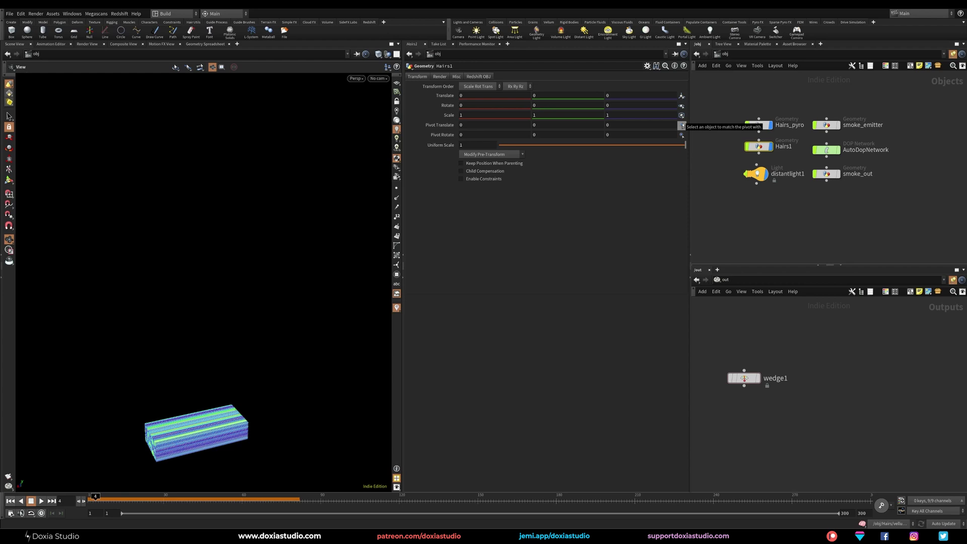
pyautogui.doubleClick(789, 146)
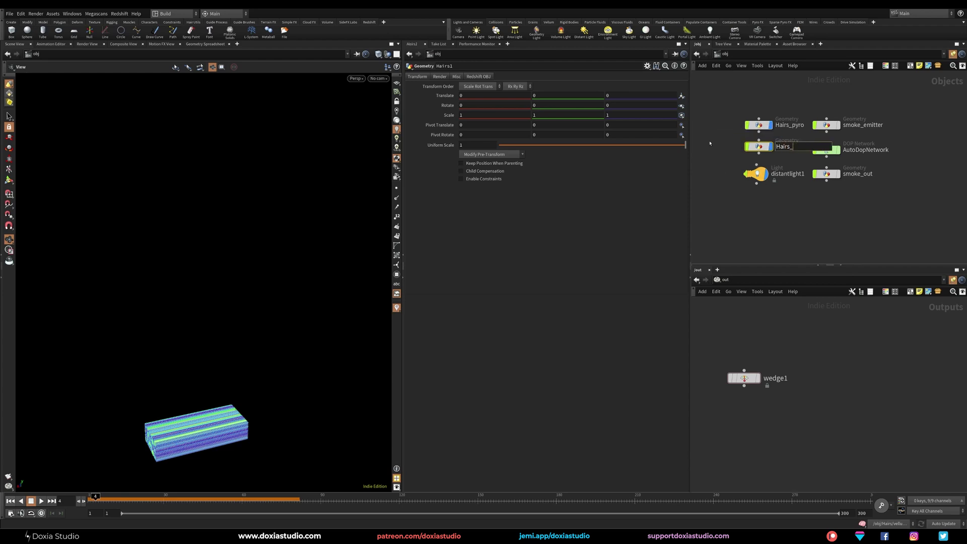
pyautogui.write('s')
pyautogui.press('Return')
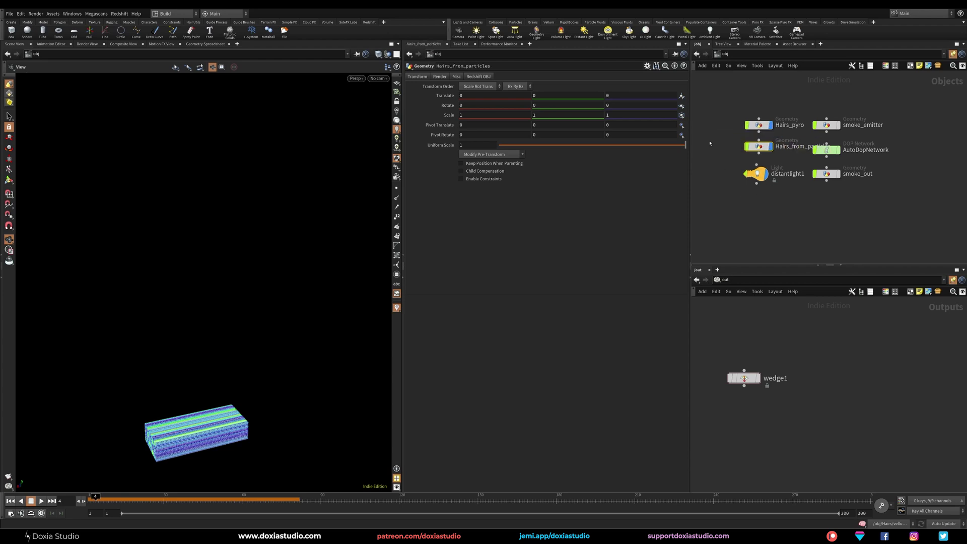
# Move the smoke_emitter, AutoDopNetwork and smoke_out nodes together farther away from the hair objects.
pyautogui.moveTo(905, 108); pyautogui.dragTo(834, 201)
pyautogui.moveTo(827, 150); pyautogui.dragTo(869, 151)
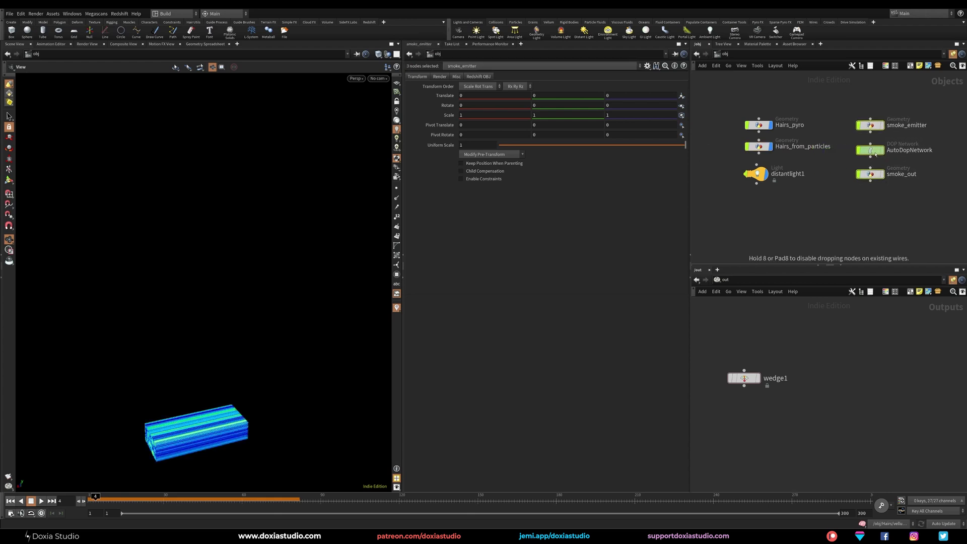
pyautogui.click(817, 168)
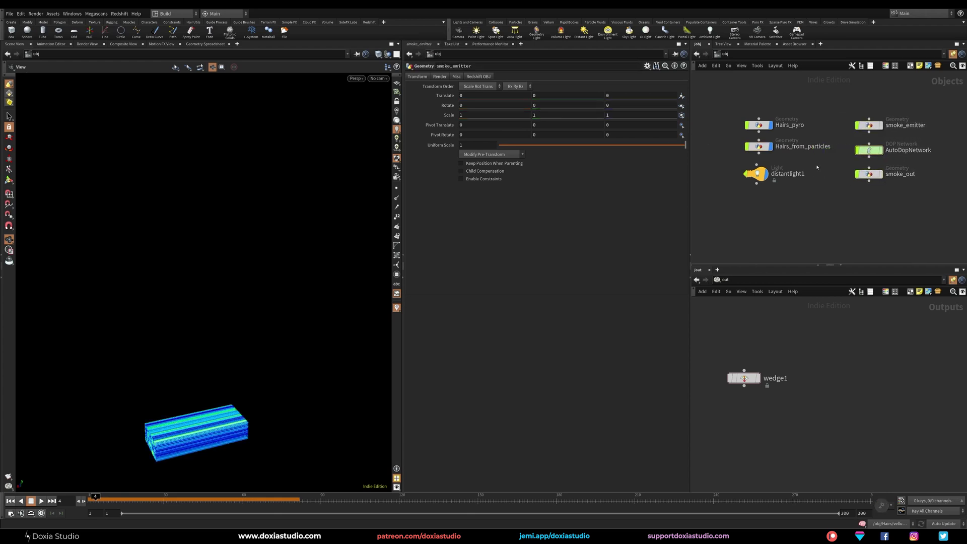
# Delete the five file caches, merge1 and pyro_low_hair_sim_cache inside Hairs_from_particles.
pyautogui.doubleClick(759, 146)
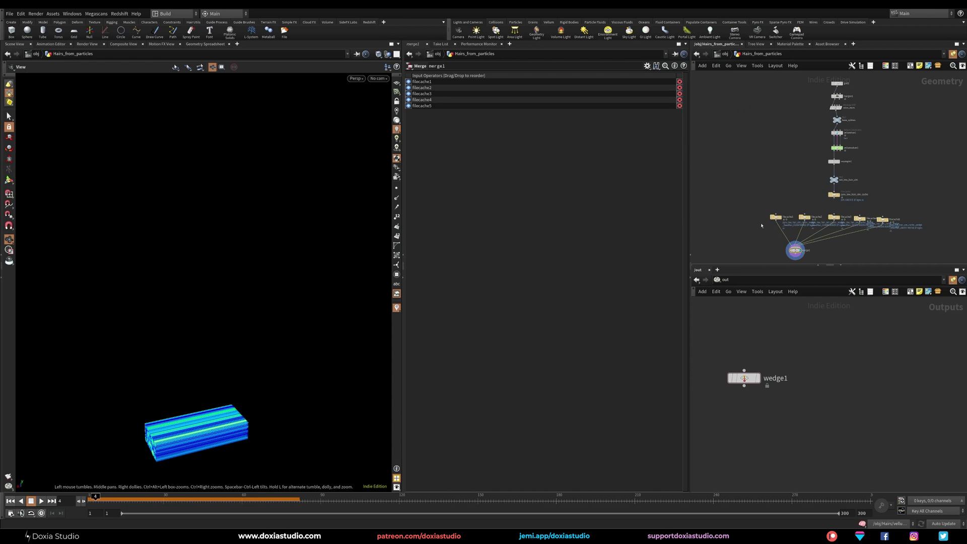
pyautogui.moveTo(761, 225); pyautogui.dragTo(895, 259)
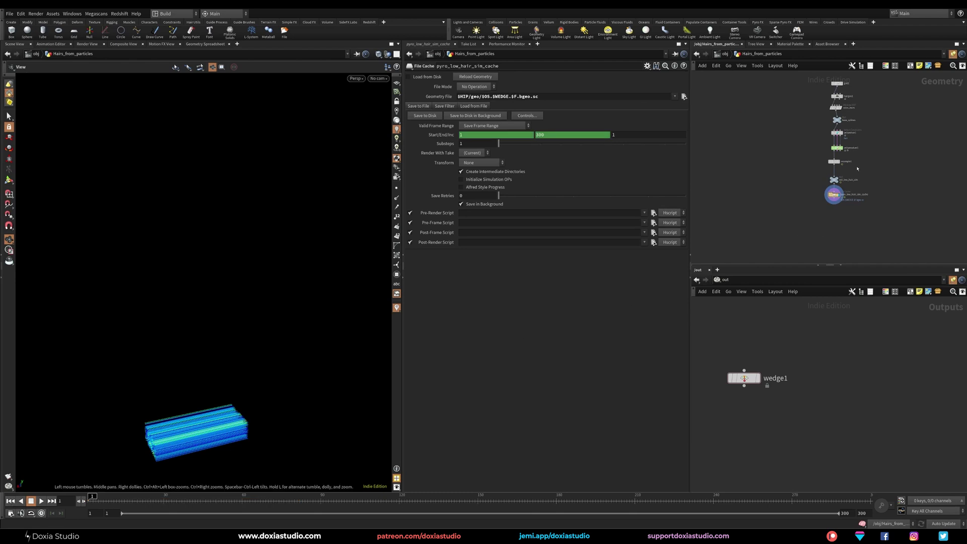
pyautogui.moveTo(896, 175); pyautogui.dragTo(848, 207, button='middle')
pyautogui.scroll(3, 849, 207)
pyautogui.moveTo(843, 228); pyautogui.dragTo(737, 263)
pyautogui.press('Delete')
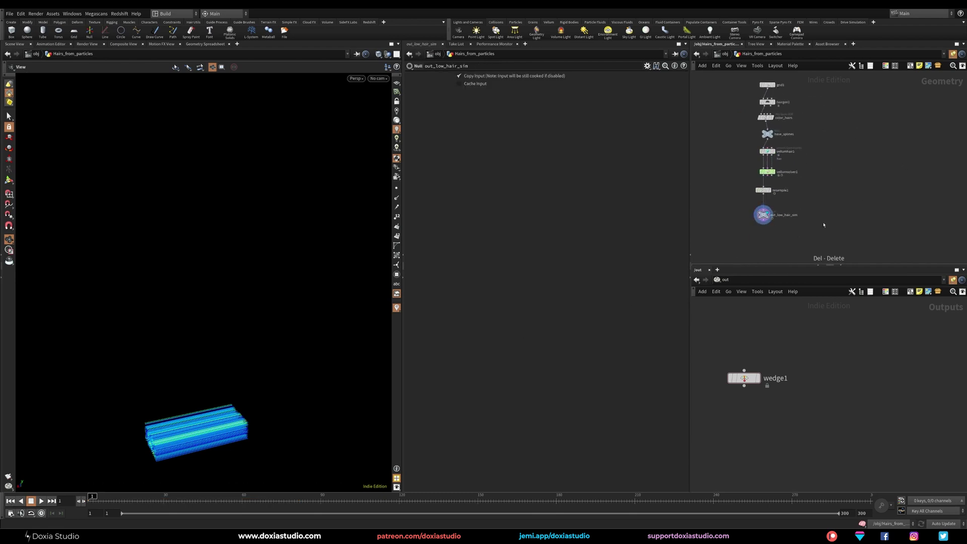
# Check the grid1 parameters and examine the base_splines hair from the side in the viewport.
pyautogui.moveTo(846, 150); pyautogui.dragTo(813, 206, button='middle')
pyautogui.click(734, 140)
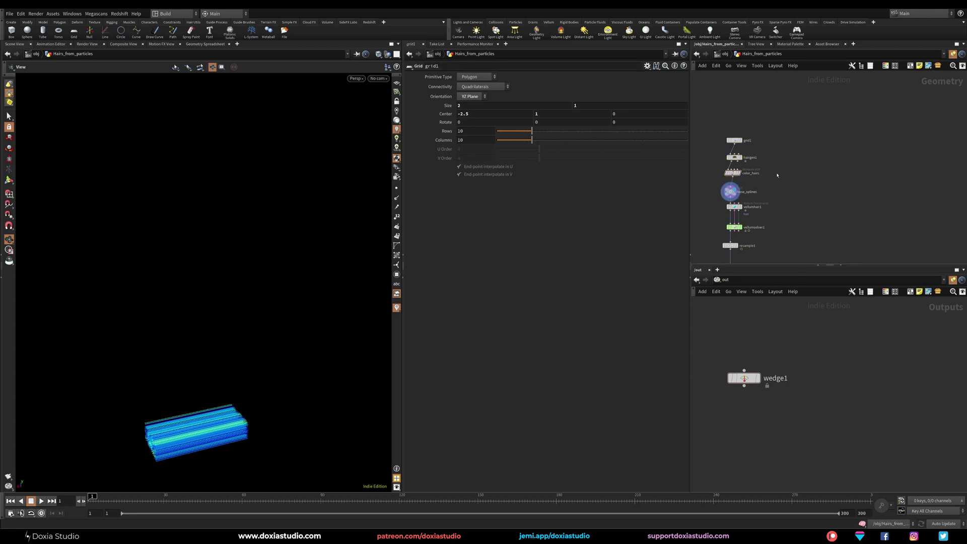
pyautogui.scroll(5, 777, 175)
pyautogui.moveTo(783, 168); pyautogui.dragTo(879, 173, button='middle')
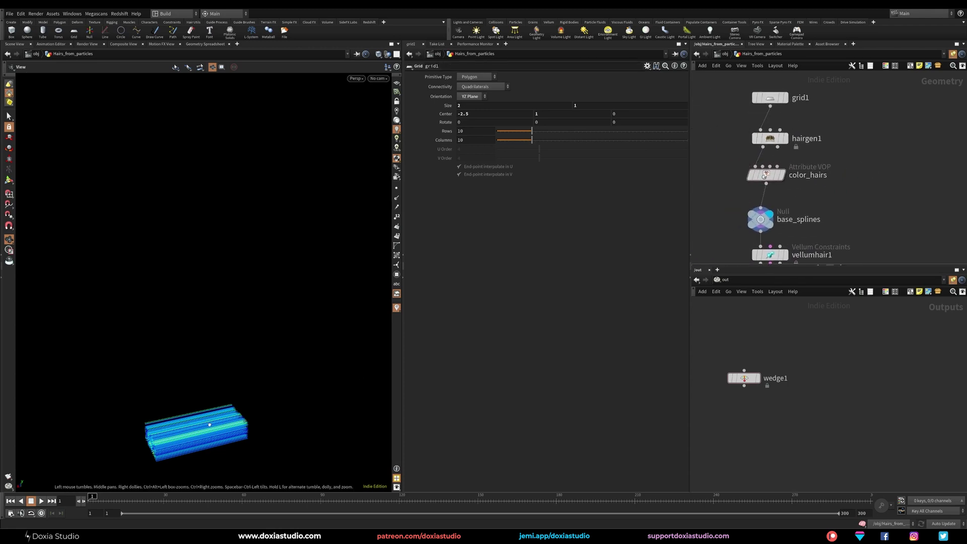
pyautogui.scroll(4, 210, 425)
pyautogui.moveTo(210, 424); pyautogui.dragTo(193, 356, button='middle')
pyautogui.moveTo(193, 356); pyautogui.dragTo(164, 346)
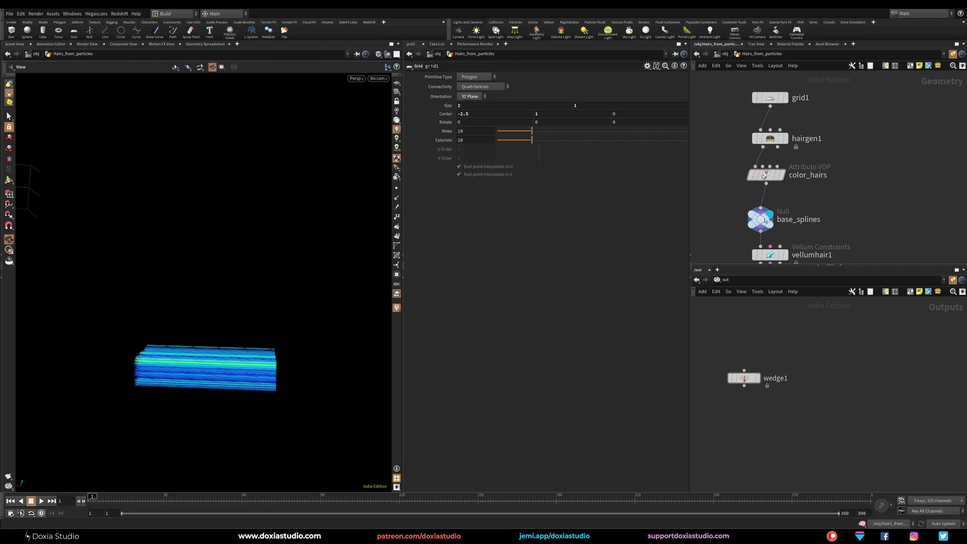
pyautogui.moveTo(153, 395); pyautogui.dragTo(208, 368)
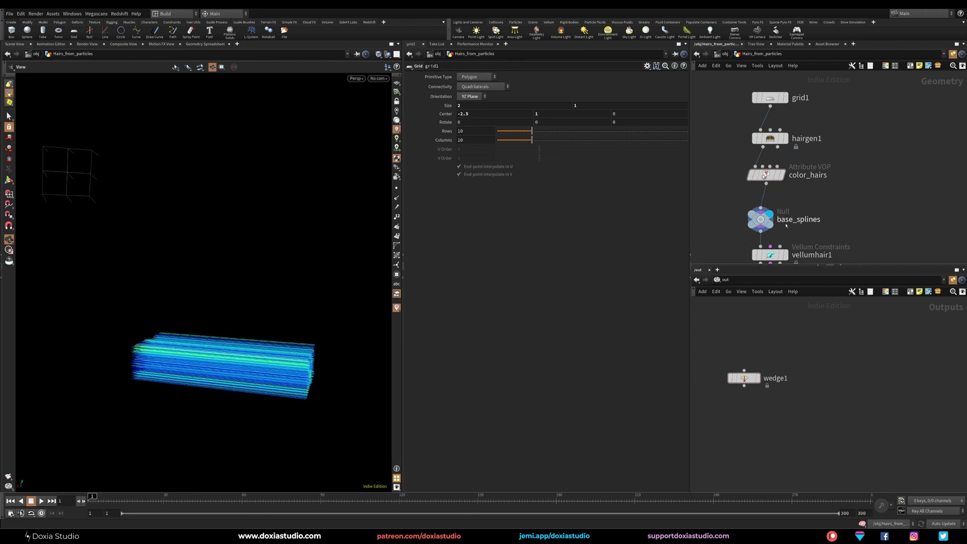
# Add a Circle node in an empty area beside the grid1 and hairgen1 chain.
pyautogui.moveTo(890, 201); pyautogui.dragTo(856, 207, button='middle')
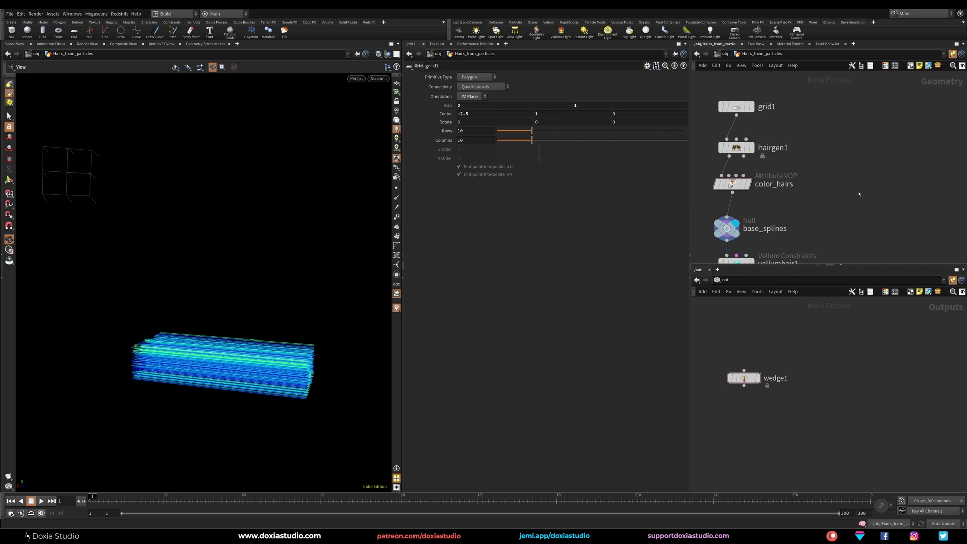
pyautogui.moveTo(867, 135); pyautogui.dragTo(854, 160, button='middle')
pyautogui.press('Tab')
pyautogui.write('circ')
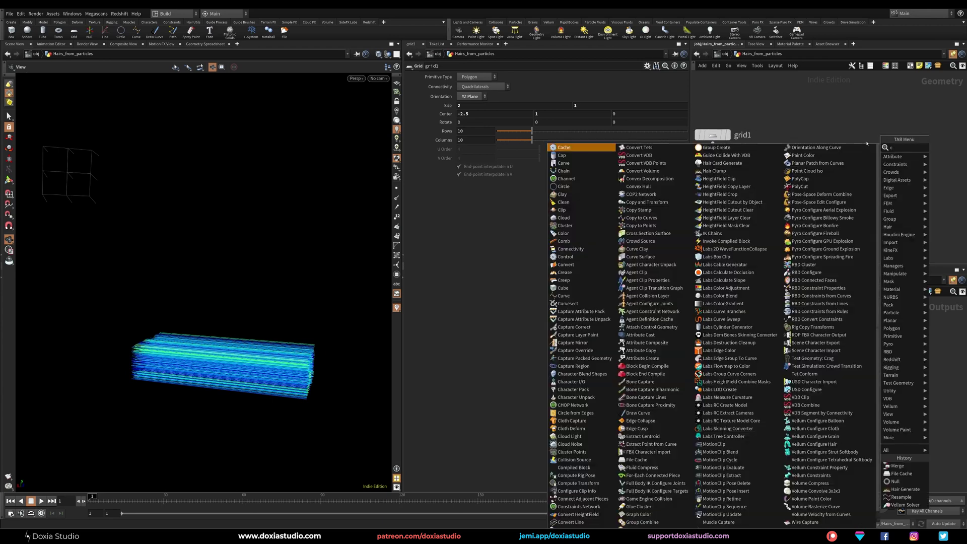
pyautogui.click(862, 148)
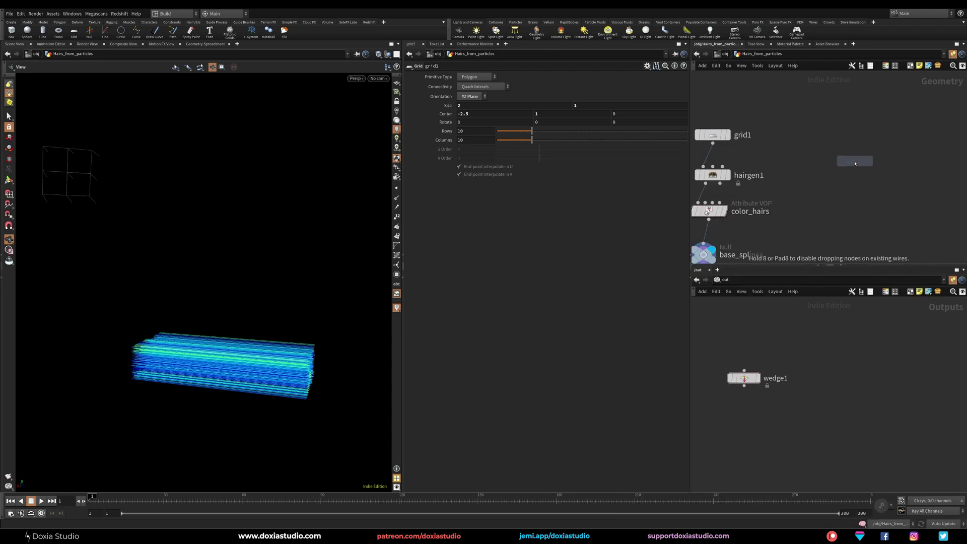
pyautogui.click(858, 162)
# Move the grid1, hairgen1 and color_hairs nodes farther away from circle1 and display circle1 in the viewport.
pyautogui.moveTo(781, 114); pyautogui.dragTo(710, 225)
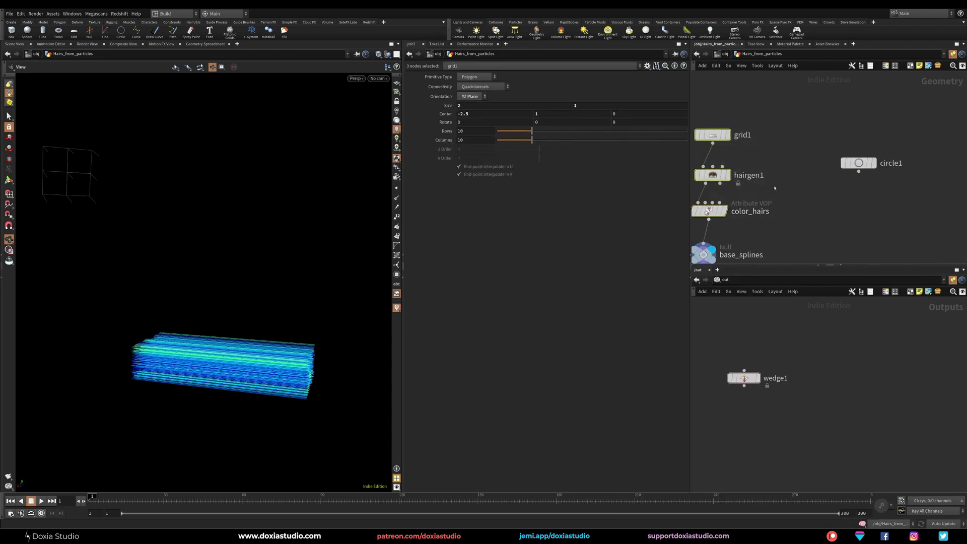
pyautogui.moveTo(786, 168); pyautogui.dragTo(901, 161, button='middle')
pyautogui.moveTo(817, 166); pyautogui.dragTo(708, 162)
pyautogui.moveTo(881, 172); pyautogui.dragTo(783, 172, button='middle')
pyautogui.moveTo(869, 155); pyautogui.dragTo(857, 148)
pyautogui.click(874, 128)
pyautogui.click(852, 146)
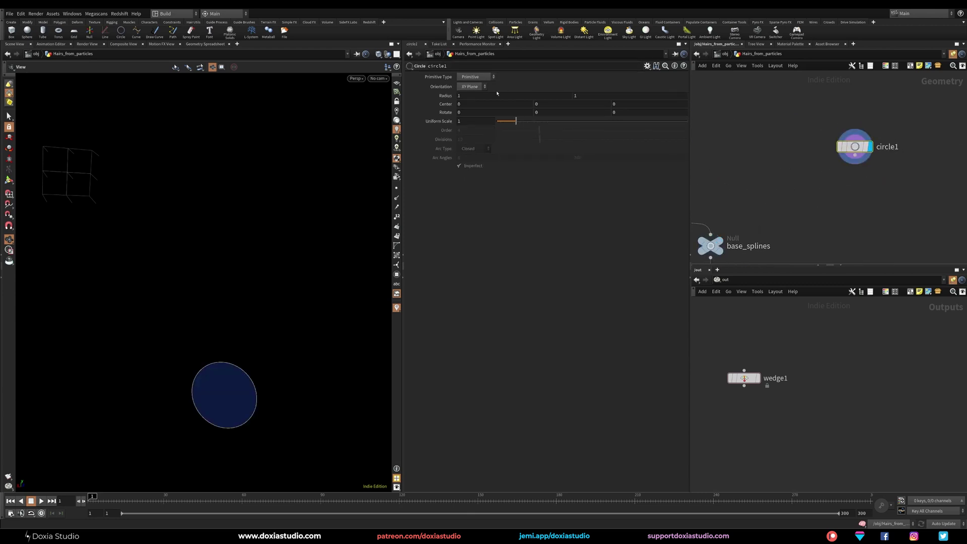
# Orient circle1 to the ZX Plane and make its primitive type NURBS Curve.
pyautogui.click(471, 86)
pyautogui.click(462, 111)
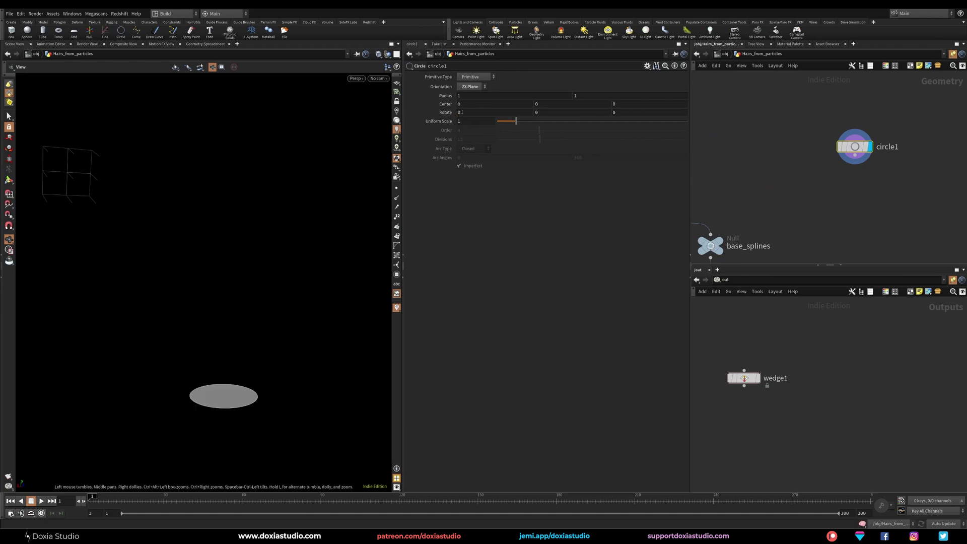
pyautogui.click(476, 77)
pyautogui.click(471, 96)
pyautogui.scroll(2, 234, 375)
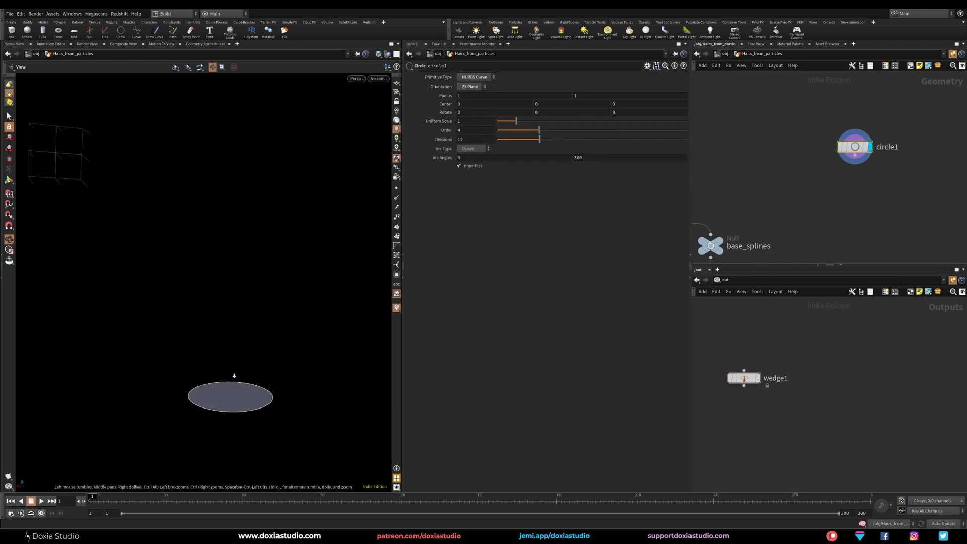
pyautogui.scroll(1, 234, 376)
pyautogui.moveTo(246, 367); pyautogui.dragTo(231, 386)
pyautogui.moveTo(231, 386); pyautogui.dragTo(179, 366, button='middle')
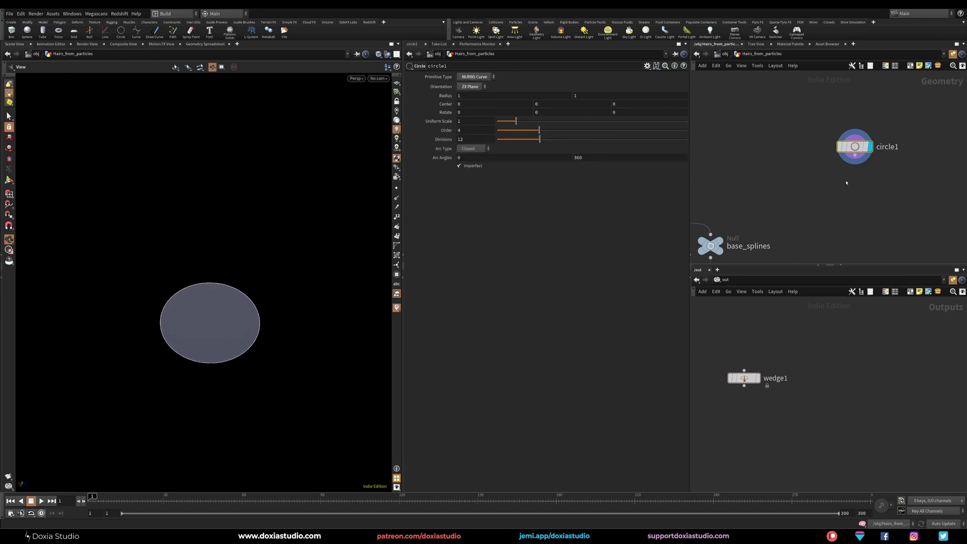
# Add a Scatter node below circle1, align it with the circle node and display its result.
pyautogui.moveTo(852, 147); pyautogui.dragTo(844, 122)
pyautogui.press('Tab')
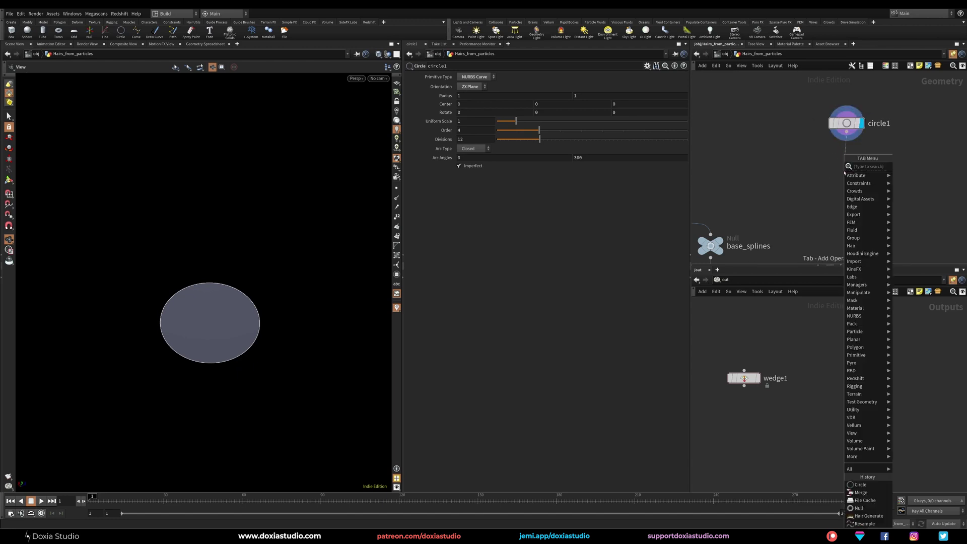
pyautogui.write('scatt')
pyautogui.click(903, 167)
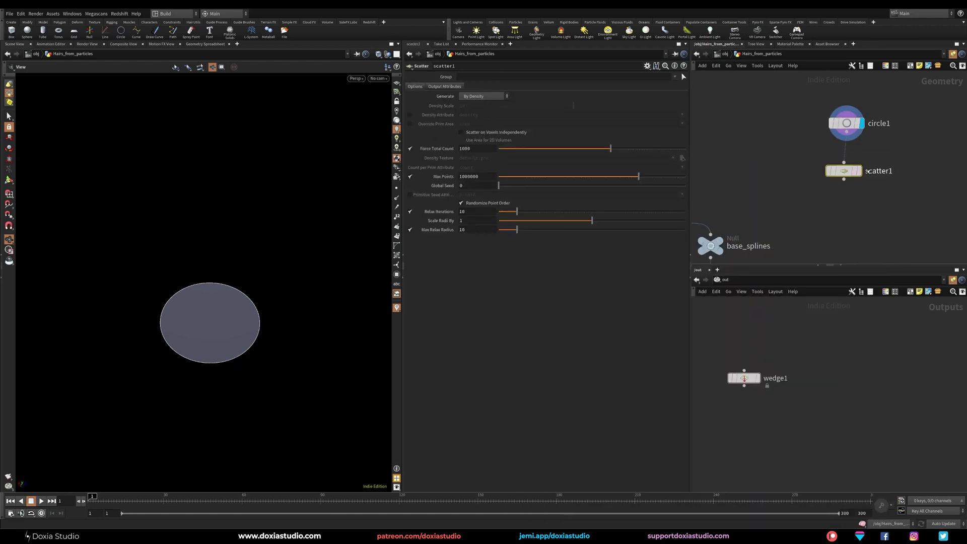
pyautogui.click(858, 170)
pyautogui.moveTo(844, 170); pyautogui.dragTo(848, 168)
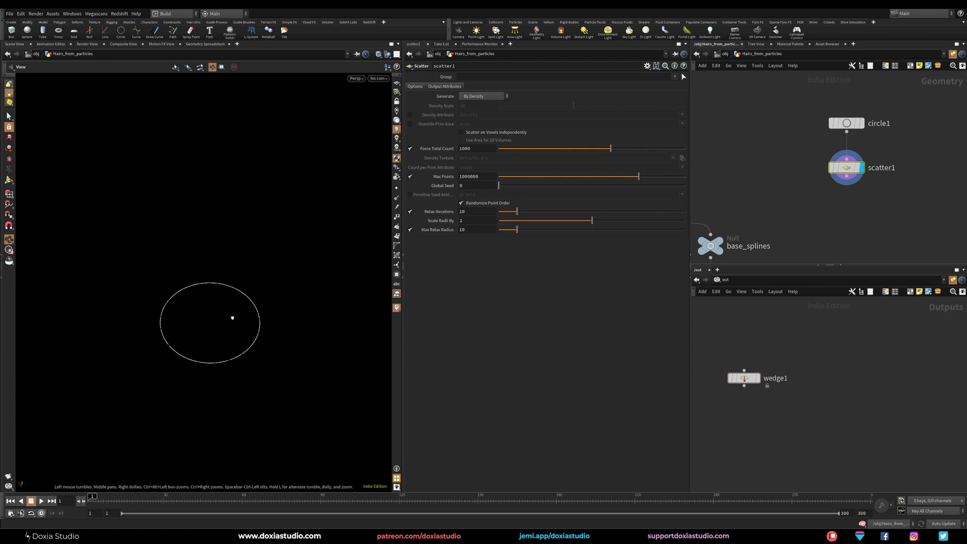
# Set the scatter's Force Total Count to 250 and inspect the points around the circle.
pyautogui.click(473, 148)
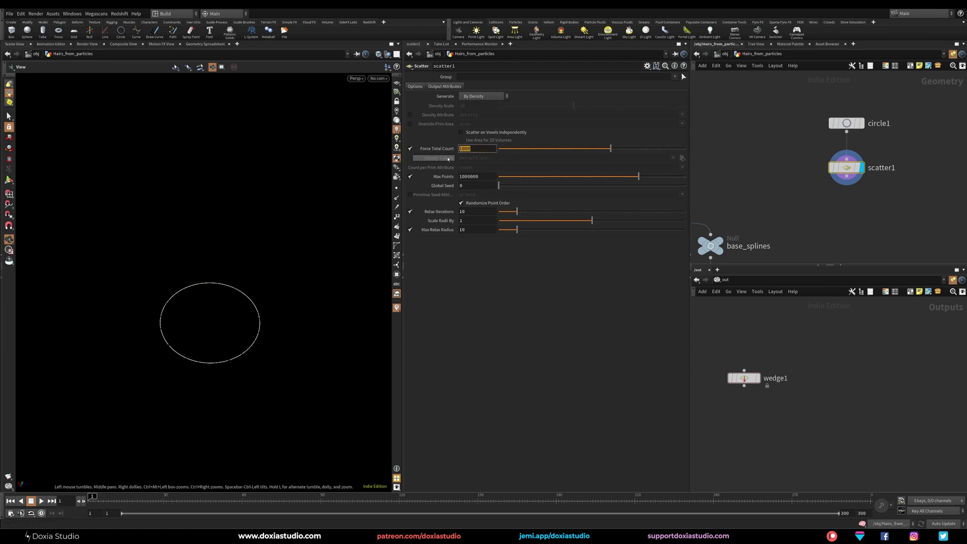
pyautogui.write('250')
pyautogui.press('Return')
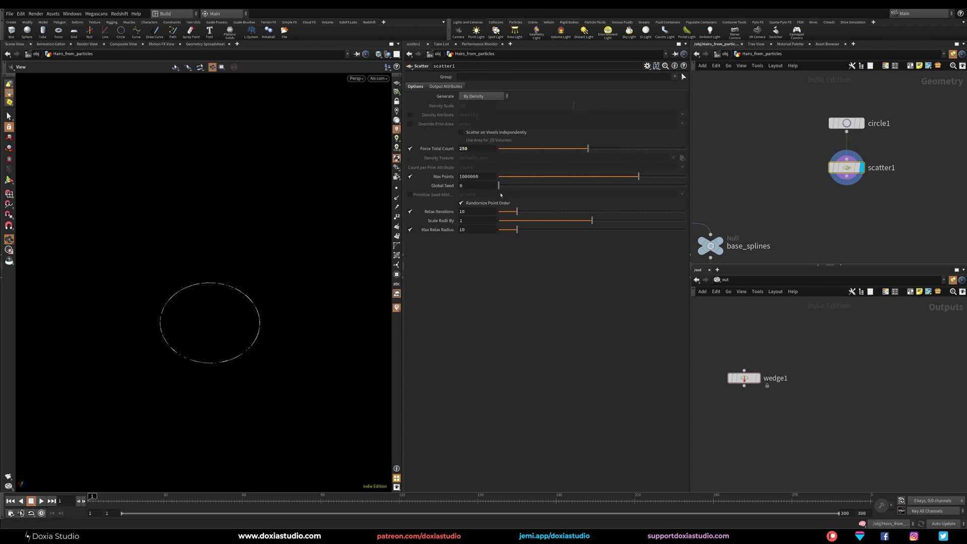
pyautogui.moveTo(216, 314); pyautogui.dragTo(370, 314, button='right')
pyautogui.moveTo(195, 336); pyautogui.dragTo(168, 343)
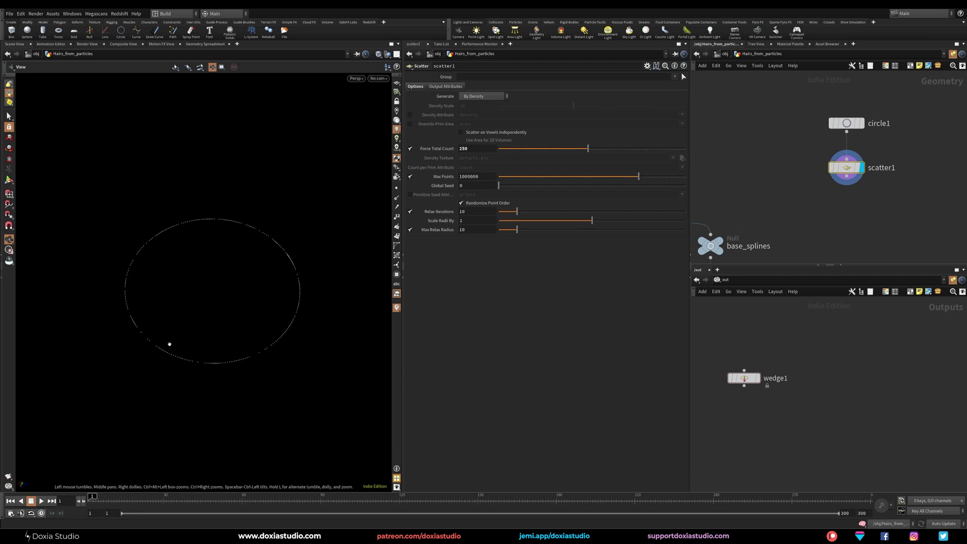
# Set the Uniform Scale of circle1 to 2.
pyautogui.click(846, 124)
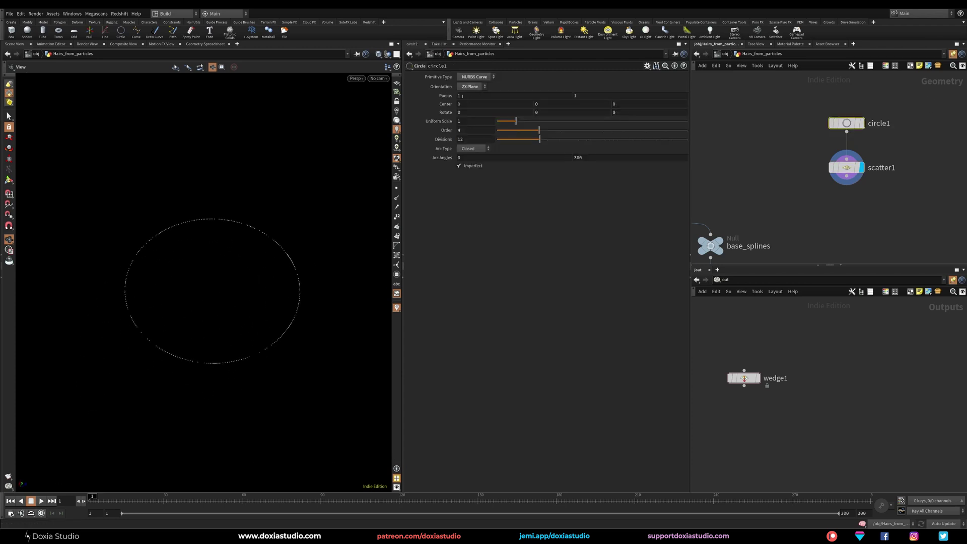
pyautogui.press('Return')
pyautogui.moveTo(259, 308); pyautogui.dragTo(238, 274, button='right')
# Duplicate the color_hairs Attribute VOP and place the copy below scatter1.
pyautogui.scroll(-4, 809, 200)
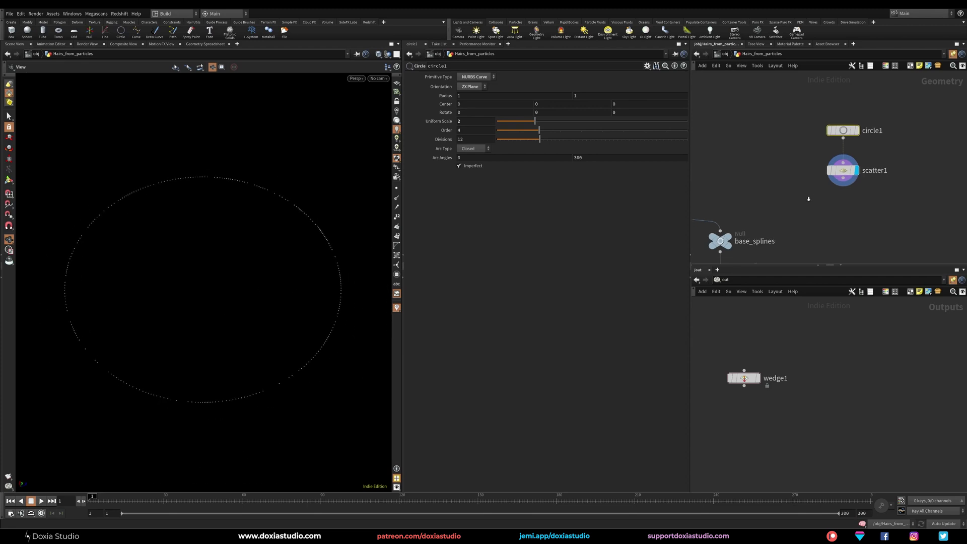
pyautogui.keyDown('alt'); pyautogui.moveTo(789, 200); pyautogui.dragTo(863, 207); pyautogui.keyUp('alt')
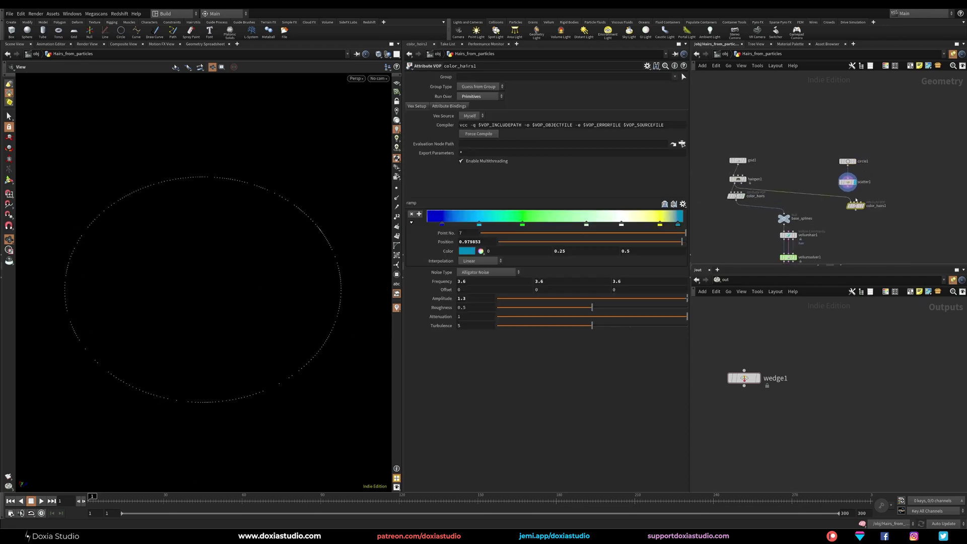
pyautogui.scroll(2, 875, 196)
pyautogui.moveTo(876, 196); pyautogui.dragTo(834, 193, button='middle')
pyautogui.scroll(2, 823, 190)
# Connect scatter1 to the first input of color_hairs1, align the nodes in a column and display color_hairs1.
pyautogui.click(796, 181)
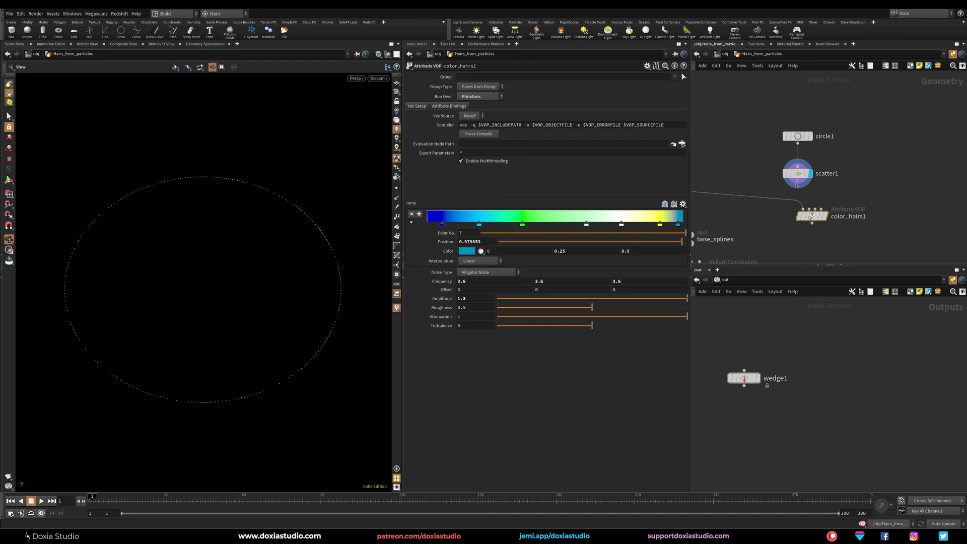
pyautogui.click(803, 209)
pyautogui.moveTo(813, 217); pyautogui.dragTo(797, 170)
pyautogui.click(810, 204)
pyautogui.click(797, 204)
pyautogui.moveTo(874, 188); pyautogui.dragTo(855, 193)
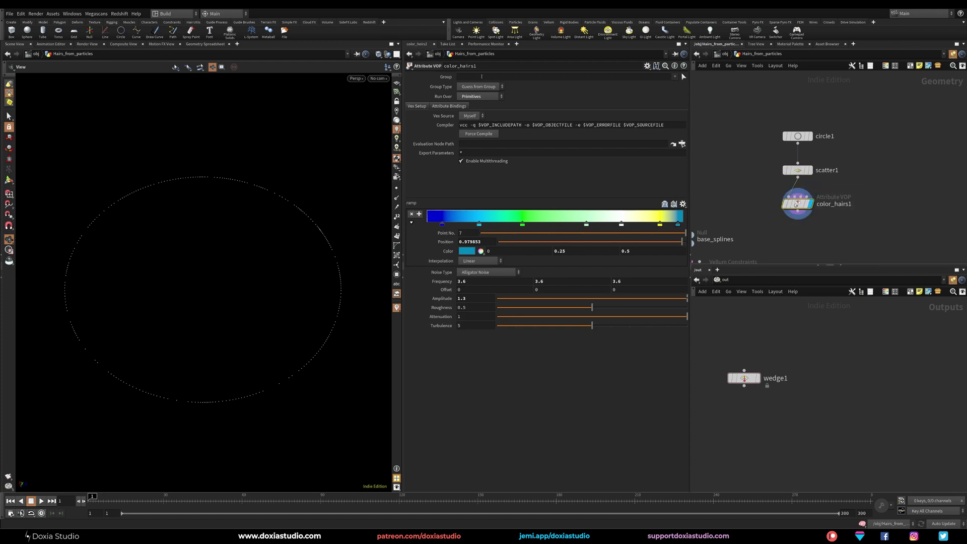
# Set color_hairs1 to run over Points and check the geometry information of scatter1.
pyautogui.click(493, 98)
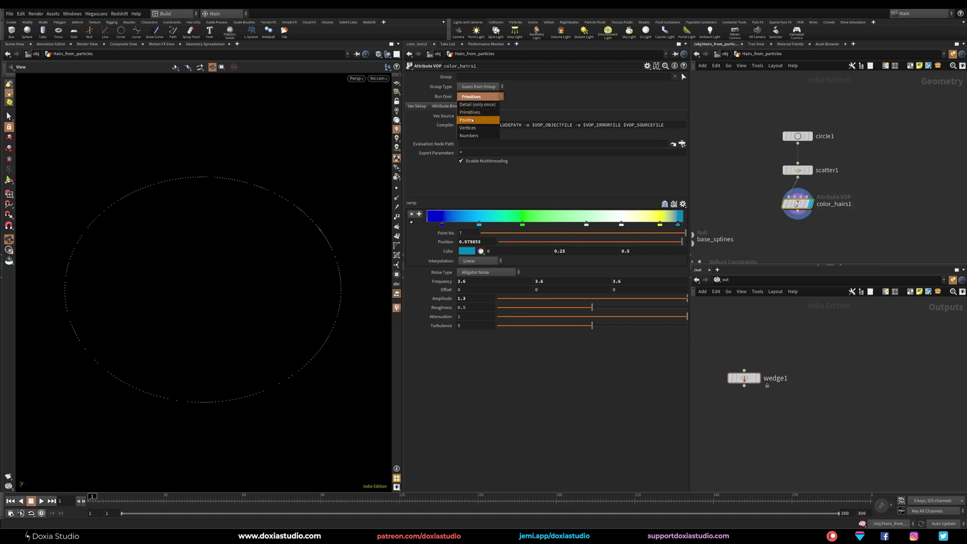
pyautogui.click(476, 117)
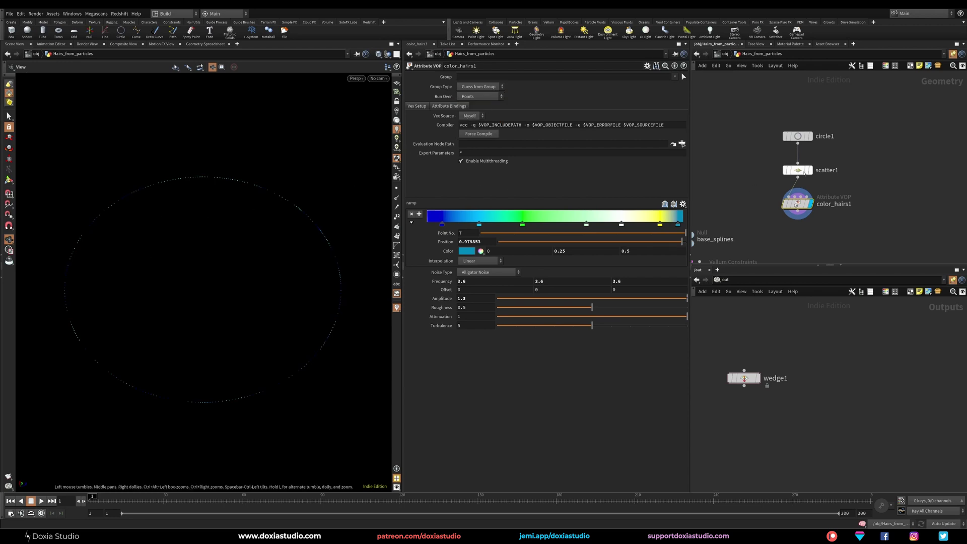
pyautogui.click(776, 170)
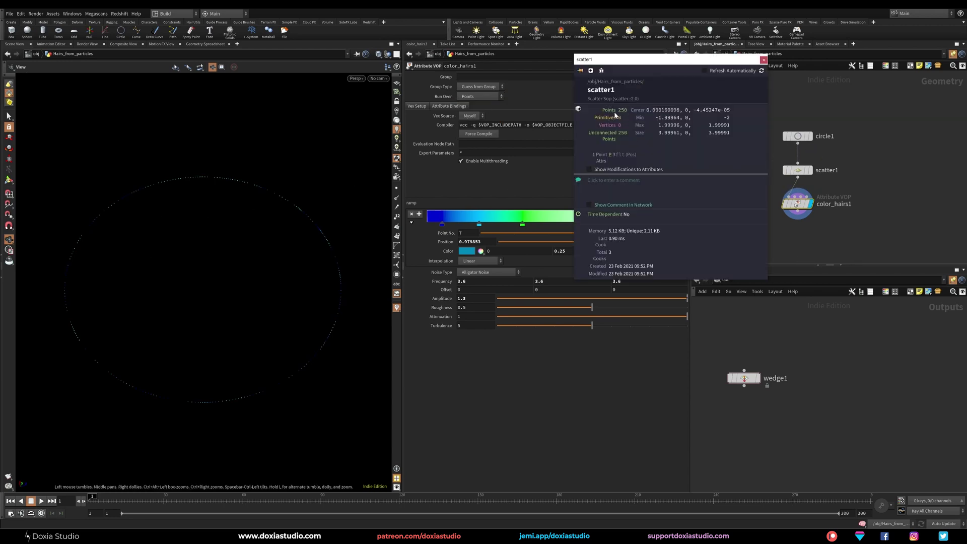
pyautogui.click(794, 204)
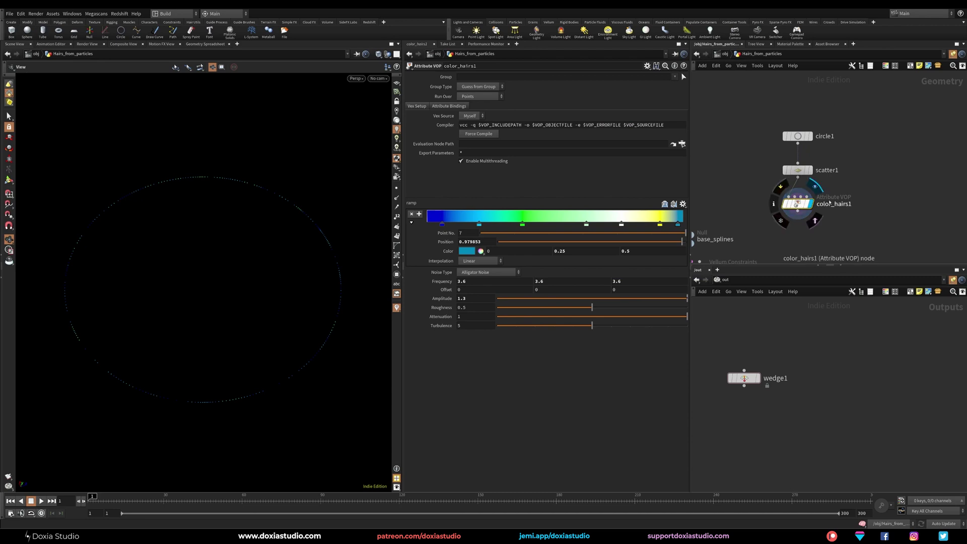
# Add a POP Network below color_hairs1 and display it.
pyautogui.moveTo(777, 211); pyautogui.dragTo(811, 180, button='middle')
pyautogui.press('Tab')
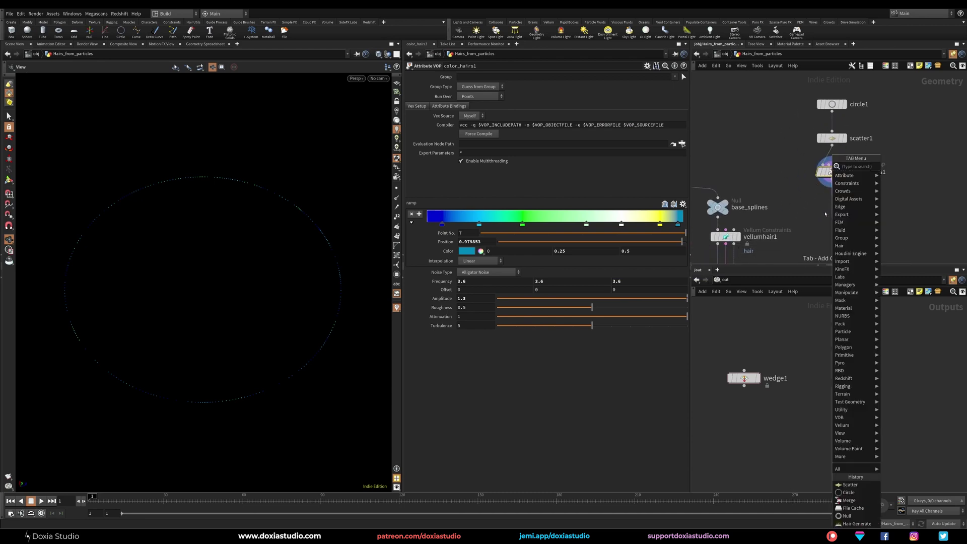
pyautogui.write('pop')
pyautogui.press('Return')
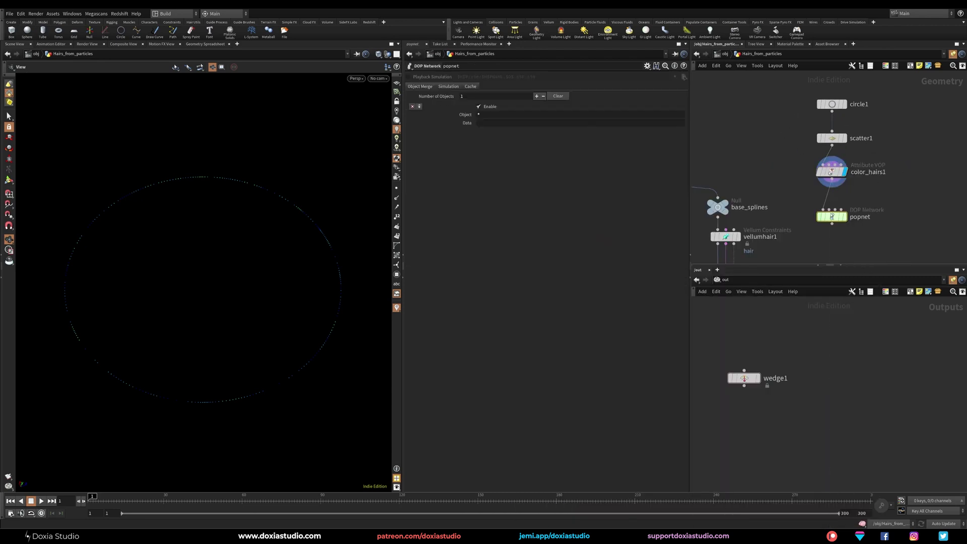
pyautogui.click(828, 208)
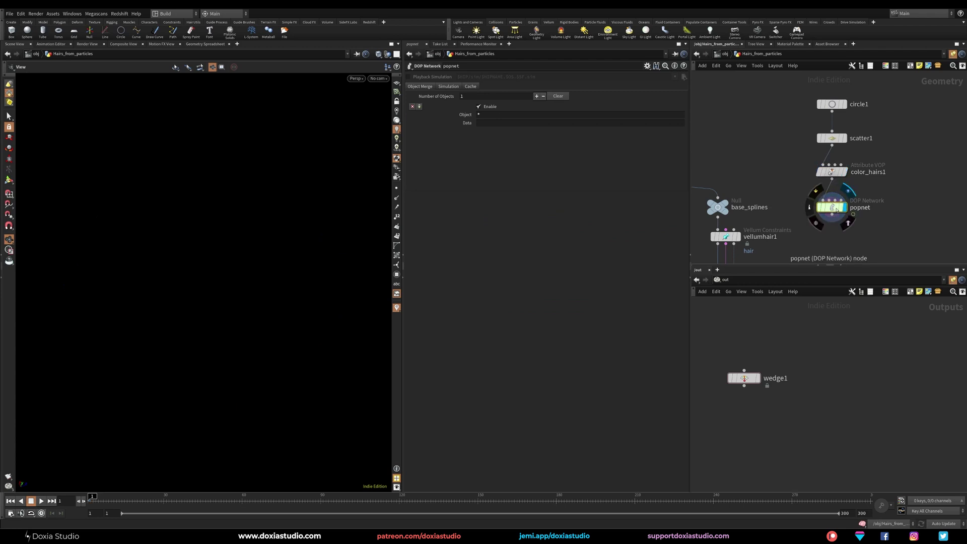
# Inside popnet, set the Emission Type of source_first_input to All Points.
pyautogui.doubleClick(829, 208)
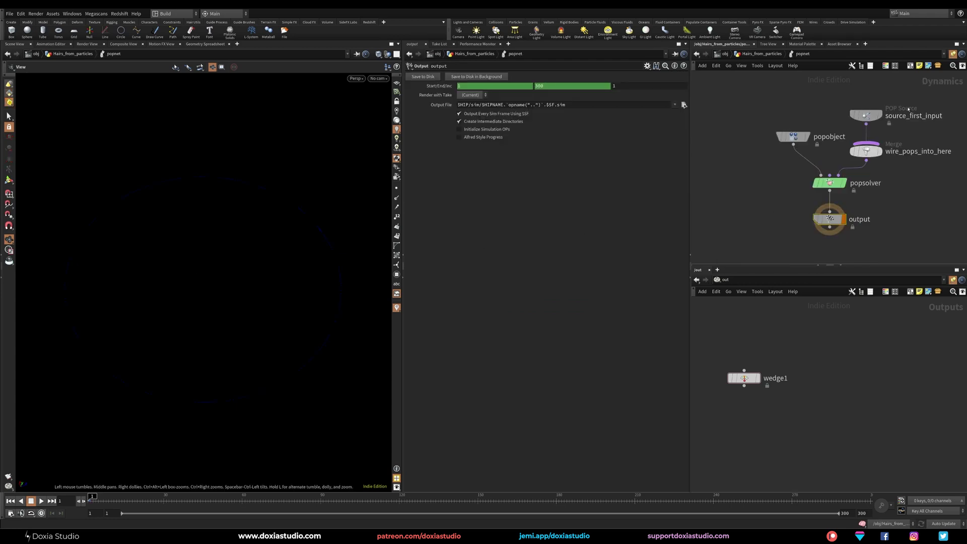
pyautogui.click(866, 115)
pyautogui.click(488, 98)
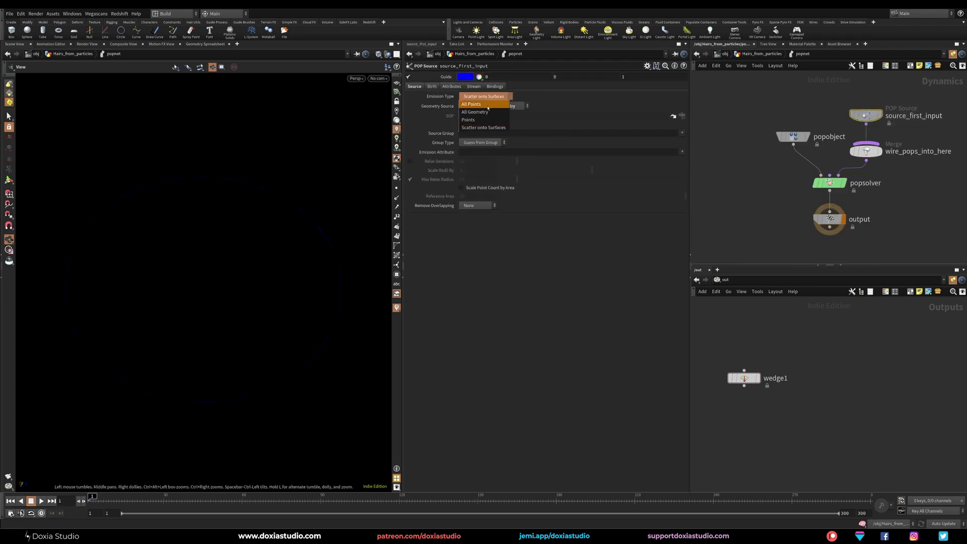
pyautogui.click(488, 105)
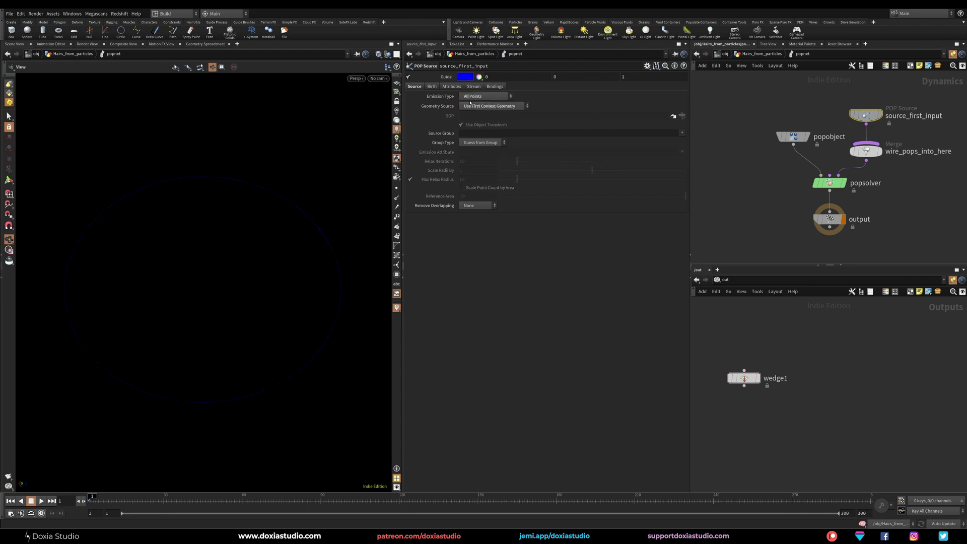
# Spread out the popnet nodes, moving source_first_input well above wire_pops_into_here and popobject farther aside.
pyautogui.moveTo(865, 117); pyautogui.dragTo(865, 93)
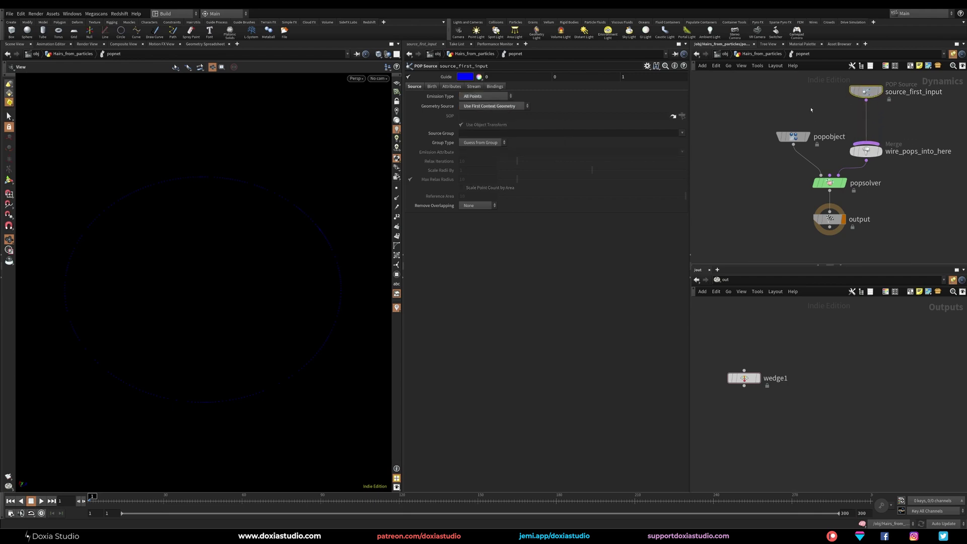
pyautogui.moveTo(791, 134); pyautogui.dragTo(776, 150, button='middle')
pyautogui.moveTo(776, 151); pyautogui.dragTo(748, 166)
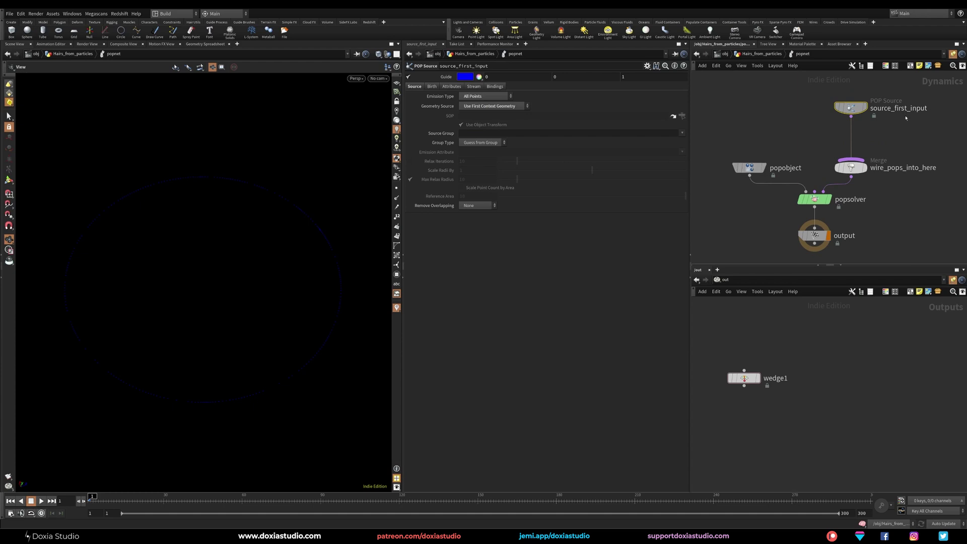
pyautogui.moveTo(853, 103); pyautogui.dragTo(853, 87)
pyautogui.moveTo(790, 119); pyautogui.dragTo(727, 137, button='middle')
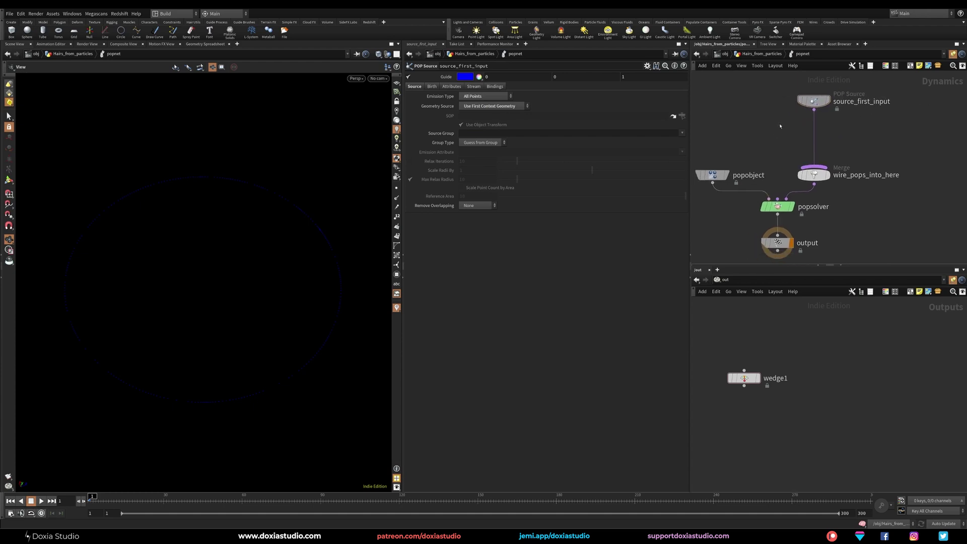
pyautogui.moveTo(814, 101); pyautogui.dragTo(814, 95)
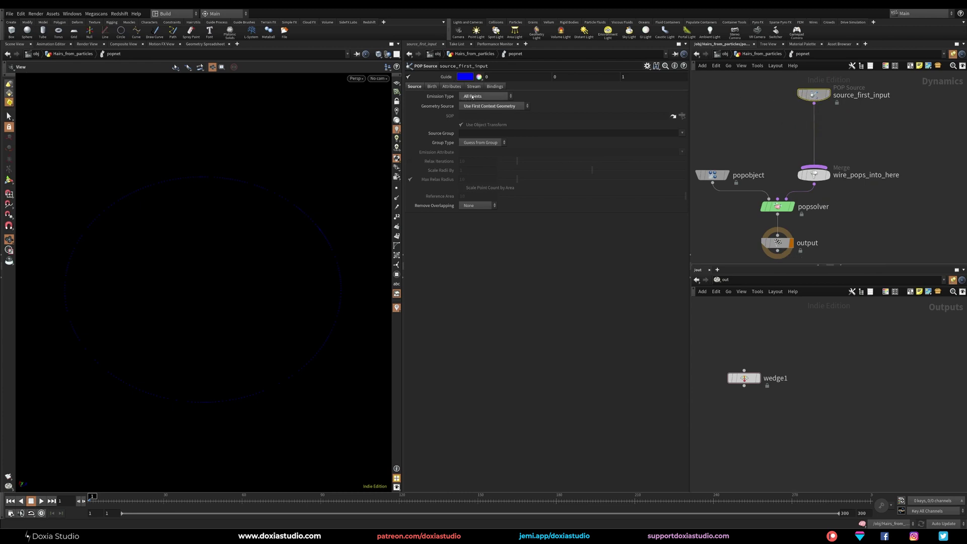
# Return to the geometry network and compare the scatter1 points with the popnet result.
pyautogui.press('u')
pyautogui.click(832, 138)
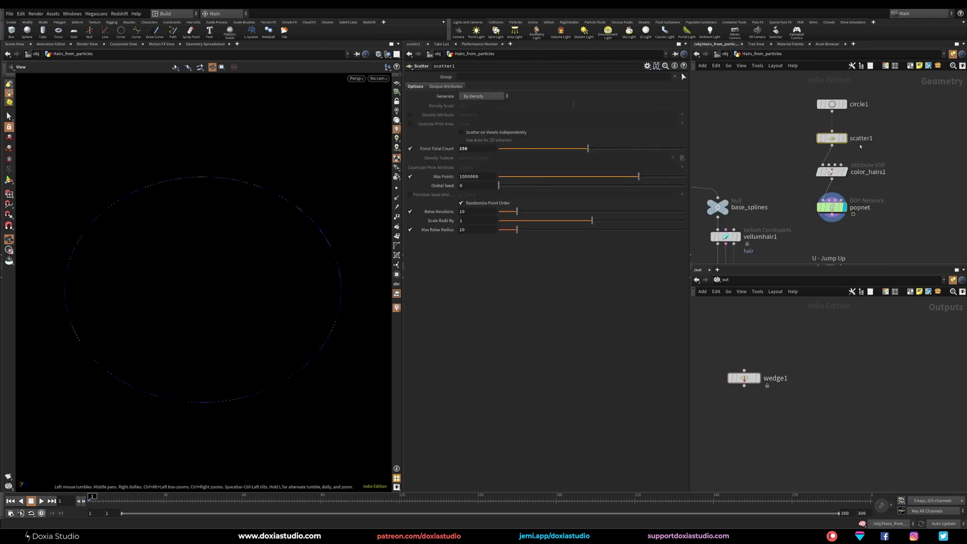
pyautogui.click(845, 138)
pyautogui.click(845, 208)
pyautogui.click(833, 208)
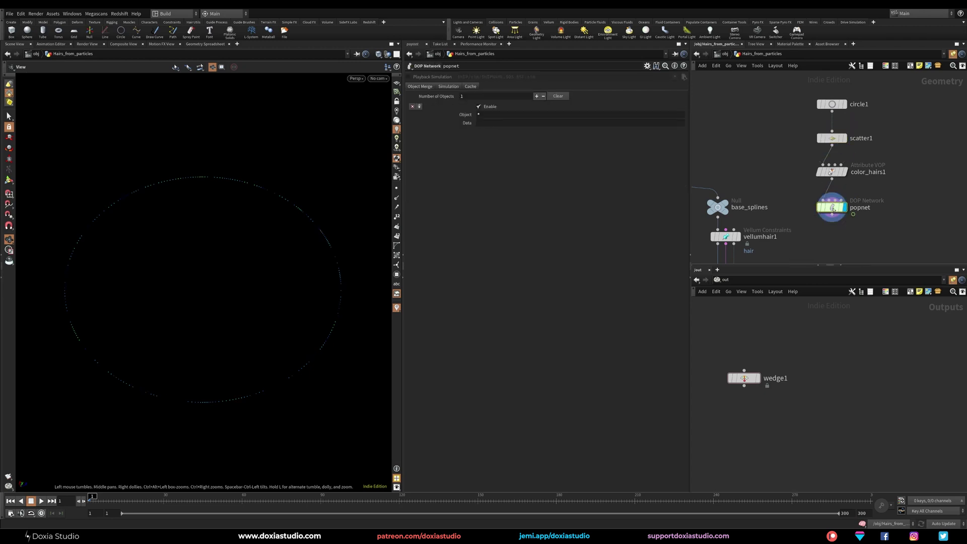
# Inside popnet, set the Impulse Activation of source_first_input to the expression $FF == 1.
pyautogui.doubleClick(832, 208)
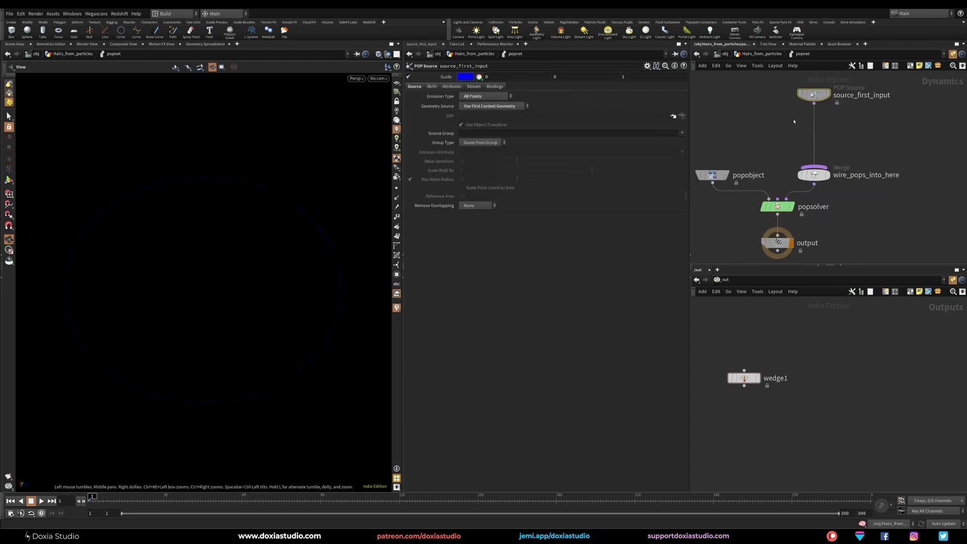
pyautogui.click(431, 86)
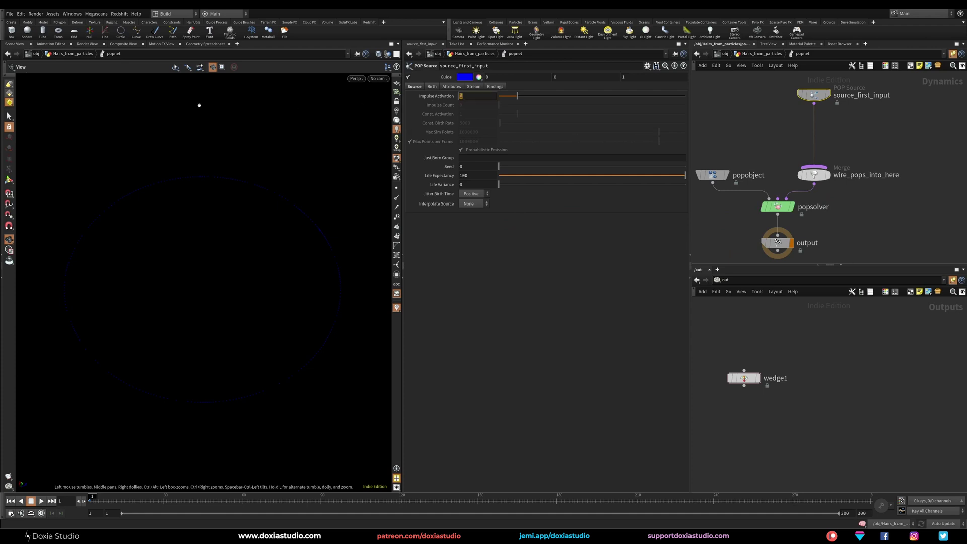
pyautogui.write('$')
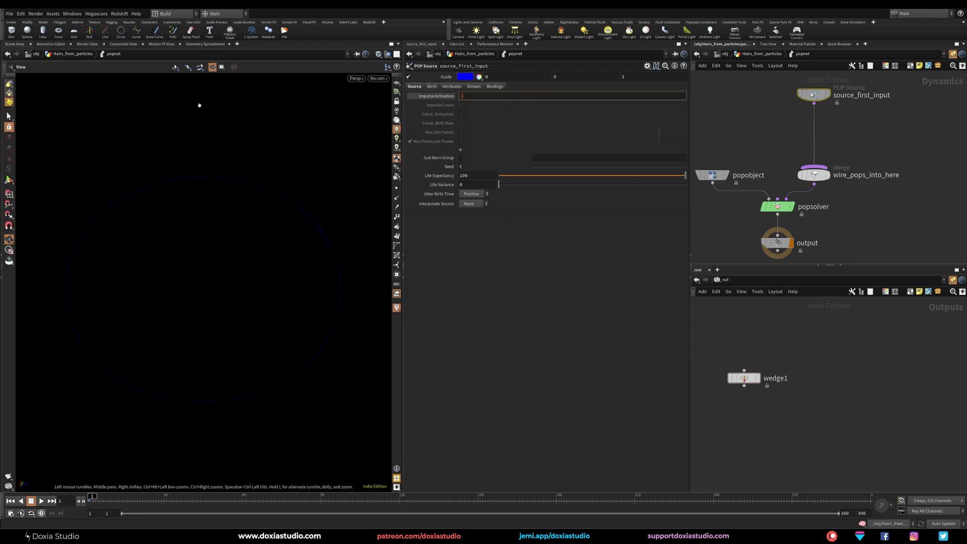
pyautogui.write('FF == ')
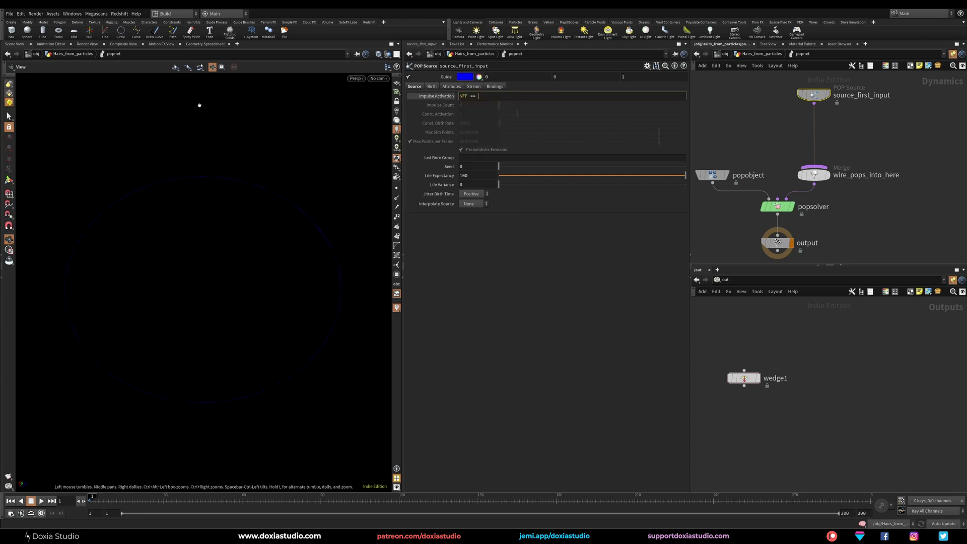
pyautogui.write('1')
pyautogui.press('Return')
pyautogui.click(436, 96)
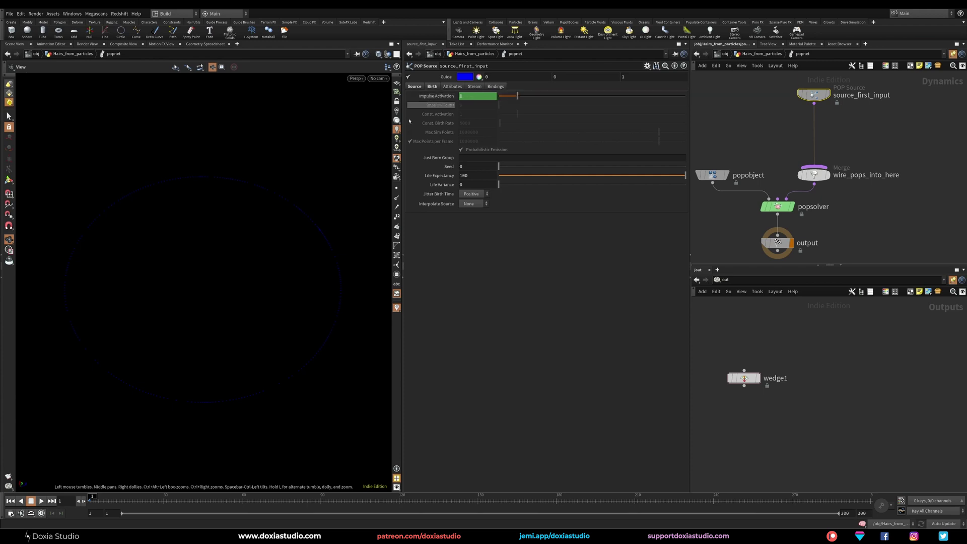
# Play the simulation to check the particle emission, stop it, and return to frame 1.
pyautogui.moveTo(855, 142); pyautogui.dragTo(852, 168, button='middle')
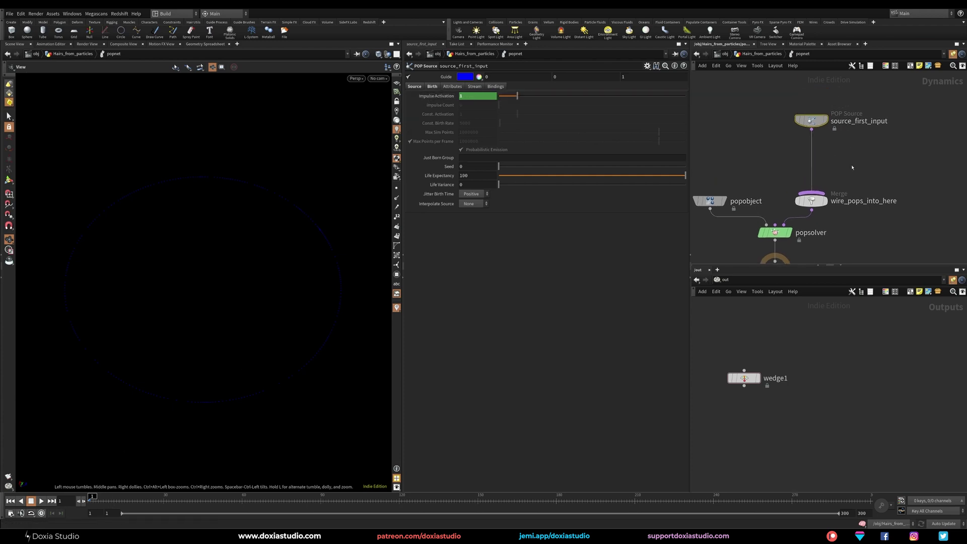
pyautogui.click(41, 502)
pyautogui.click(32, 501)
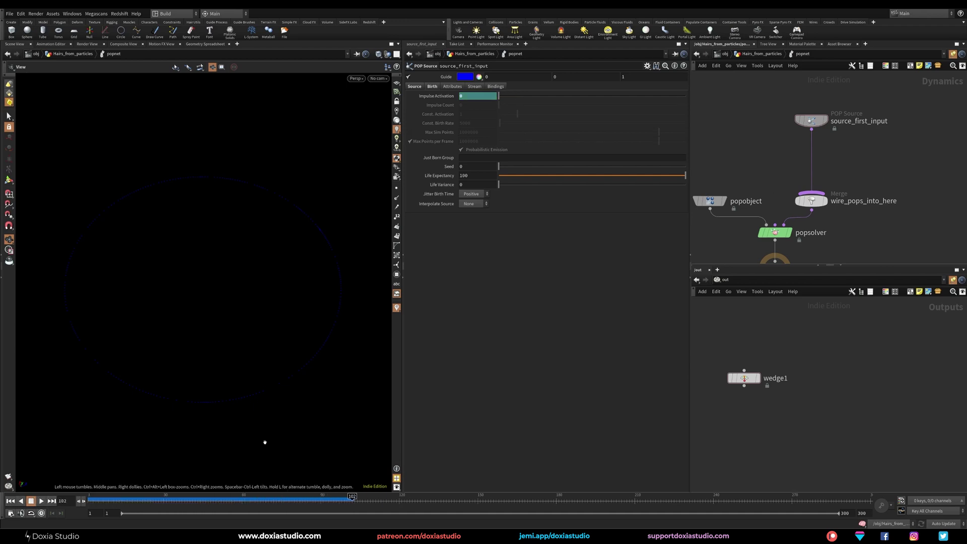
pyautogui.moveTo(113, 499); pyautogui.dragTo(90, 499)
# Insert a POP VOP node between source_first_input and wire_pops_into_here.
pyautogui.press('Tab')
pyautogui.write('vop')
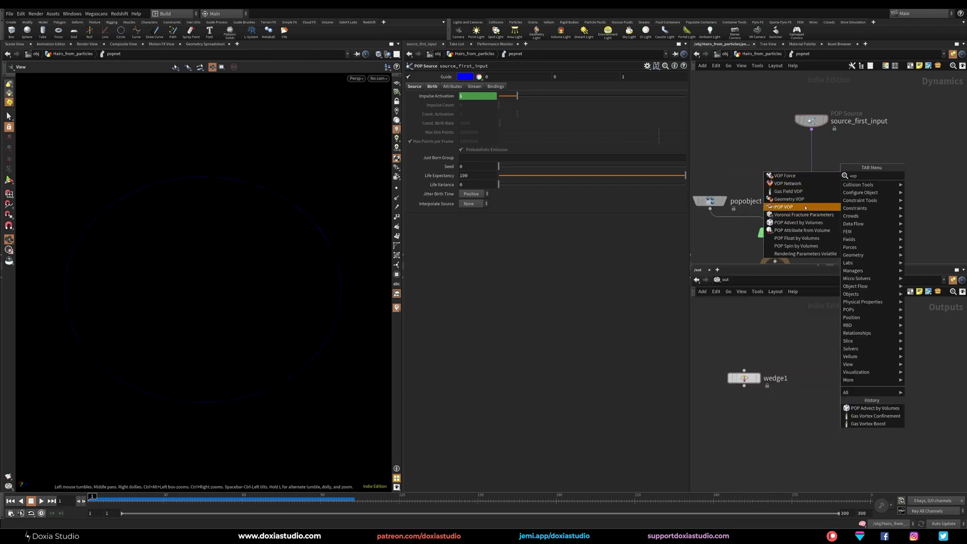
pyautogui.click(805, 208)
pyautogui.click(810, 160)
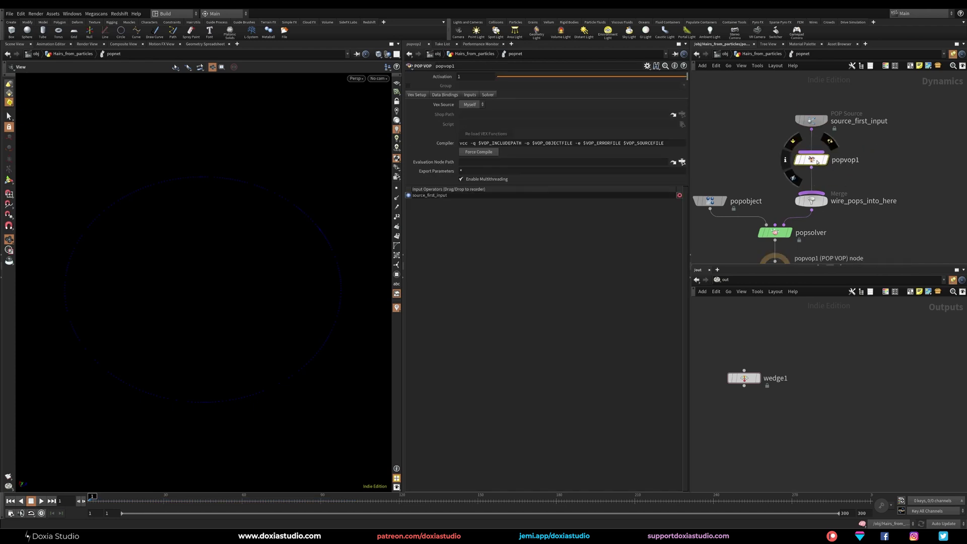
# Enter popvop1, space geometryvopglobal1 and geometryvopoutput1 farther apart, and widen the network editor.
pyautogui.doubleClick(812, 160)
pyautogui.moveTo(779, 146); pyautogui.dragTo(740, 128)
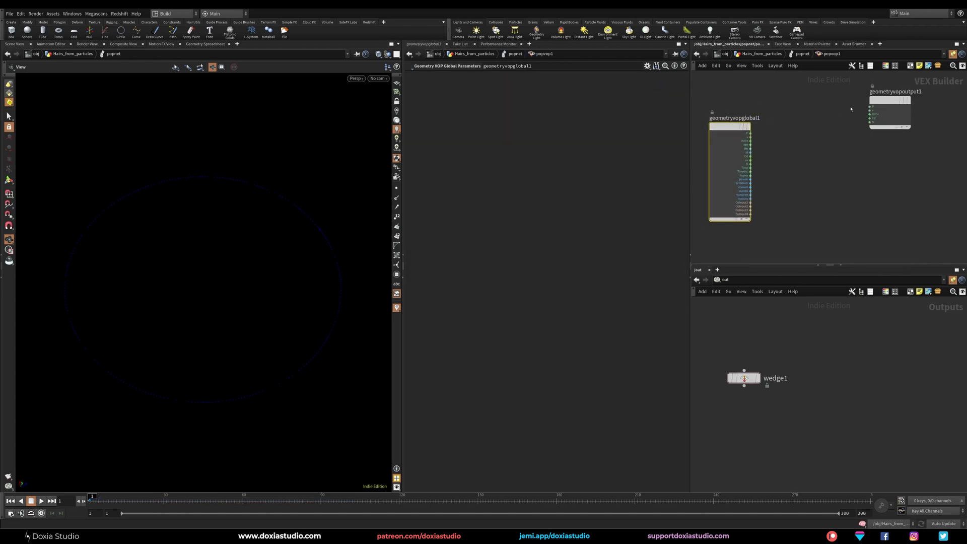
pyautogui.moveTo(894, 128); pyautogui.dragTo(907, 136)
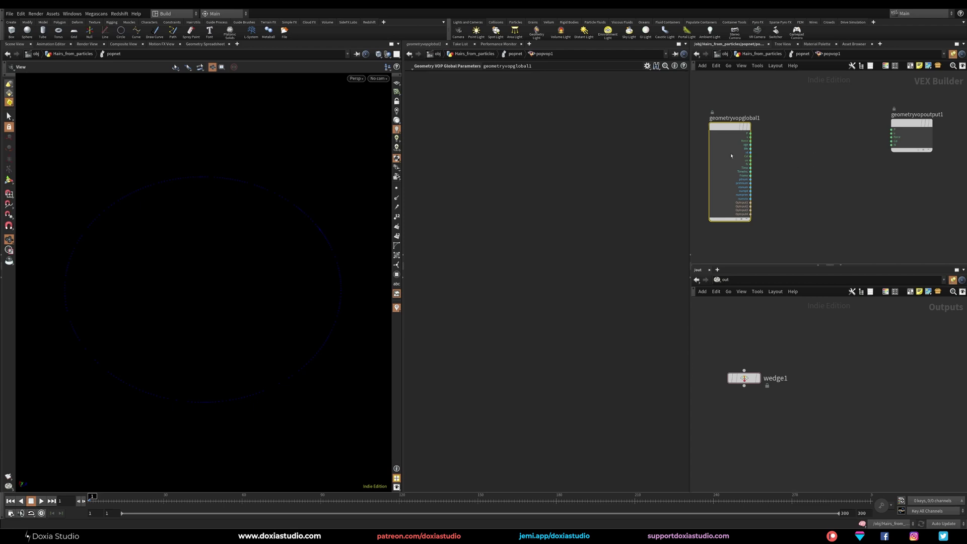
pyautogui.moveTo(728, 127); pyautogui.dragTo(713, 126)
pyautogui.moveTo(906, 123); pyautogui.dragTo(909, 124)
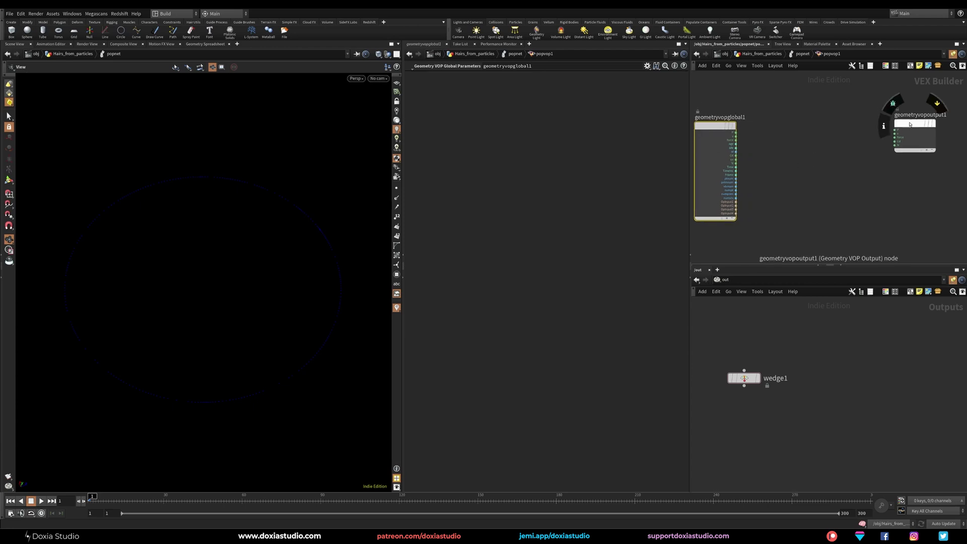
pyautogui.click(802, 128)
pyautogui.moveTo(795, 129); pyautogui.dragTo(806, 149, button='middle')
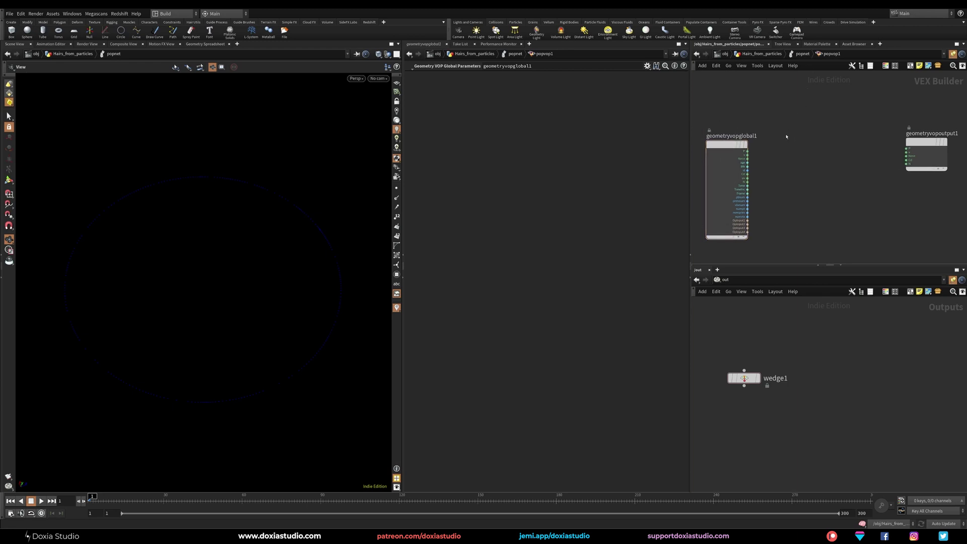
pyautogui.scroll(1, 796, 133)
pyautogui.moveTo(881, 132); pyautogui.dragTo(857, 132, button='middle')
pyautogui.moveTo(890, 143); pyautogui.dragTo(890, 145)
pyautogui.moveTo(869, 147); pyautogui.dragTo(895, 148, button='middle')
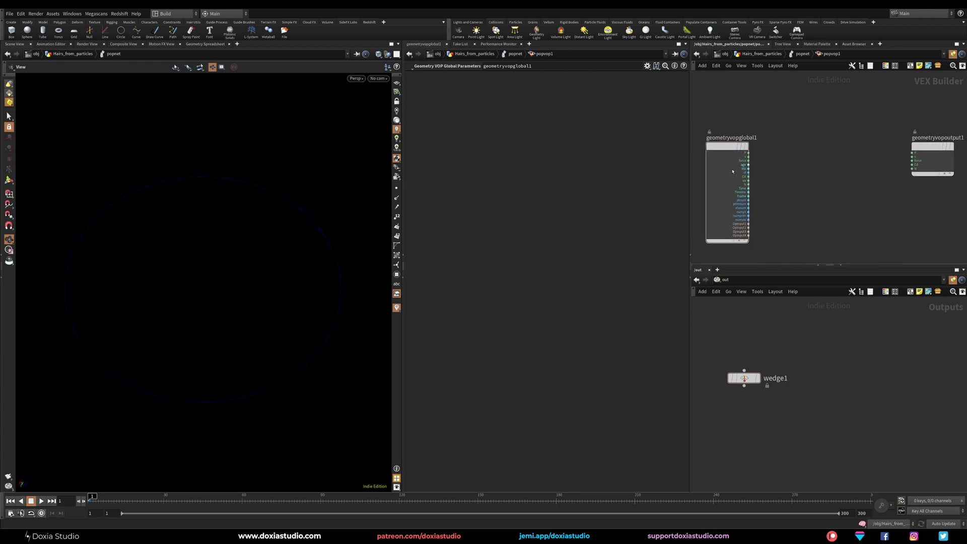
pyautogui.moveTo(688, 195); pyautogui.dragTo(647, 191)
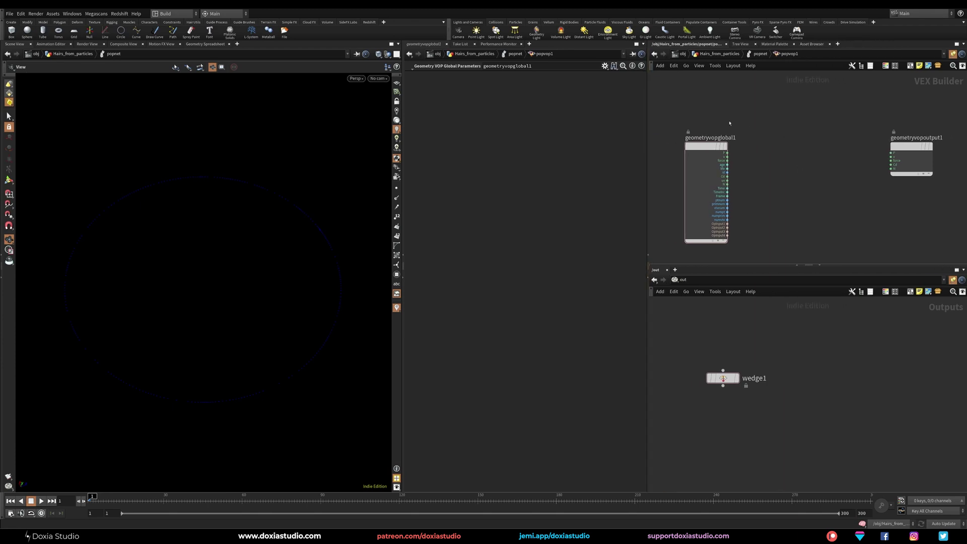
# Add a Subtract node and place it between geometryvopglobal1 and geometryvopoutput1.
pyautogui.press('Tab')
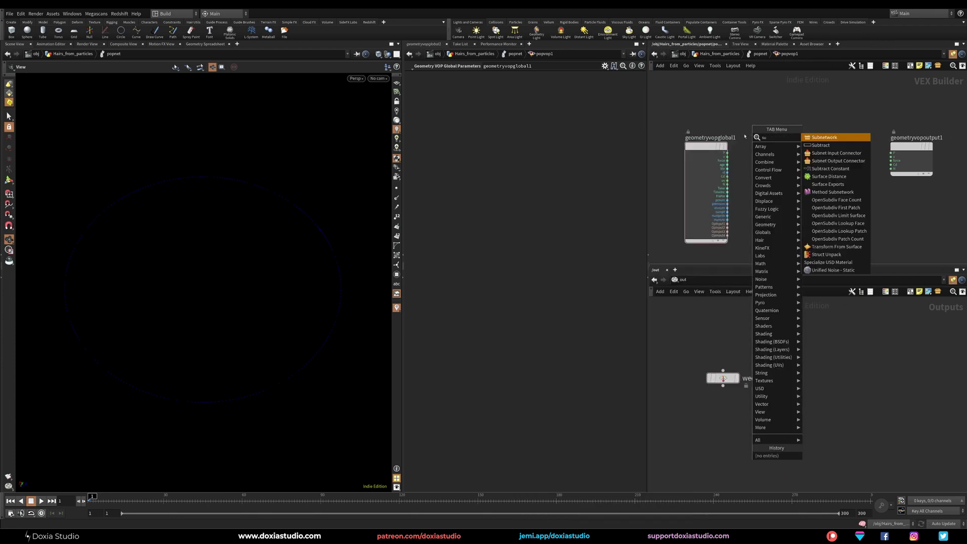
pyautogui.press('Escape')
pyautogui.click(714, 103)
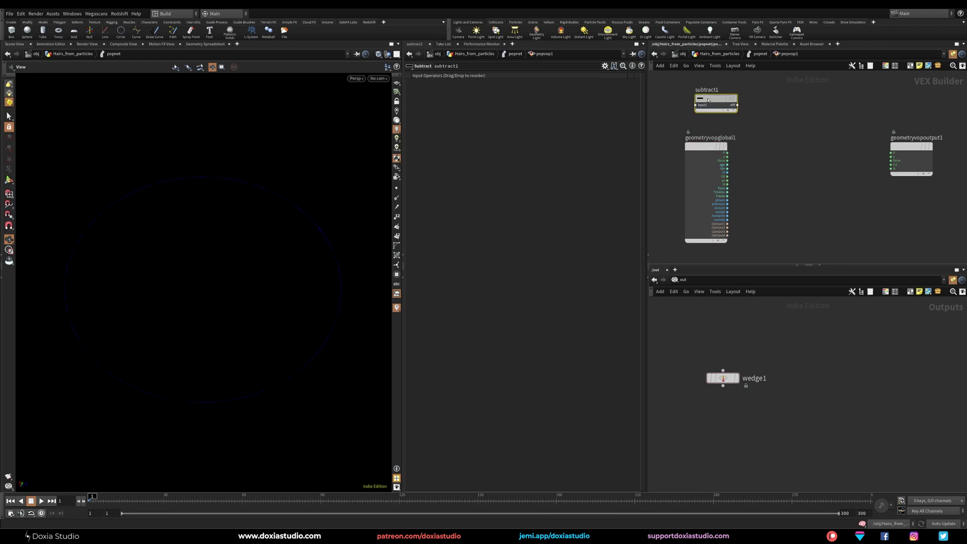
pyautogui.moveTo(714, 103); pyautogui.dragTo(798, 132)
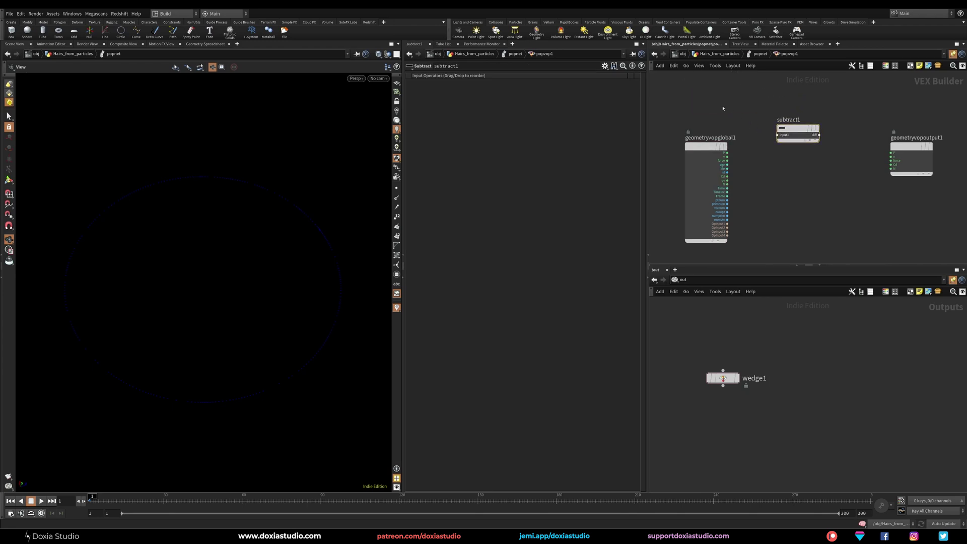
# Add a Constant node above geometryvopglobal1, name it AttractPoint, and set its type to 3 Floats (vector).
pyautogui.press('Tab')
pyautogui.write('con')
pyautogui.click(790, 121)
pyautogui.click(701, 101)
pyautogui.moveTo(701, 101); pyautogui.dragTo(706, 97)
pyautogui.moveTo(466, 66); pyautogui.dragTo(267, 84)
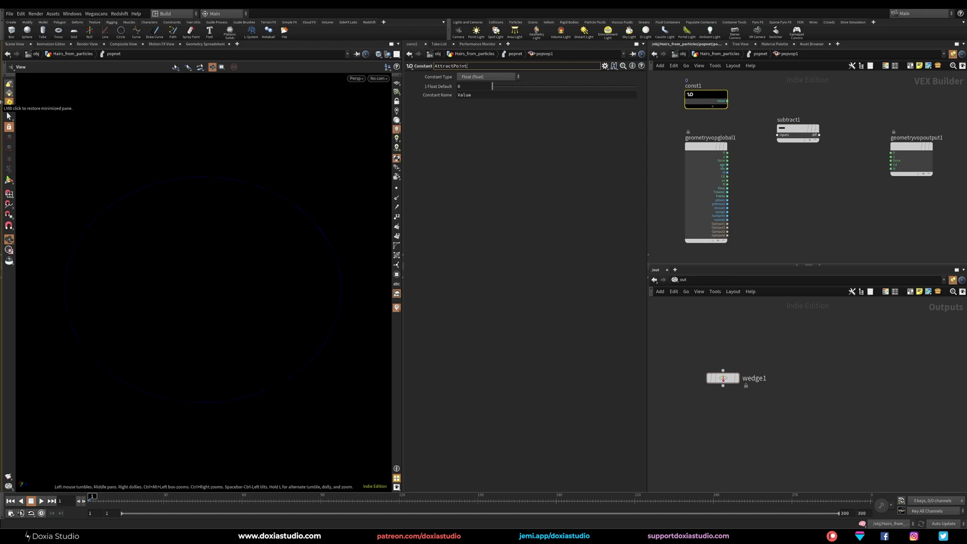
pyautogui.press('Return')
pyautogui.click(474, 77)
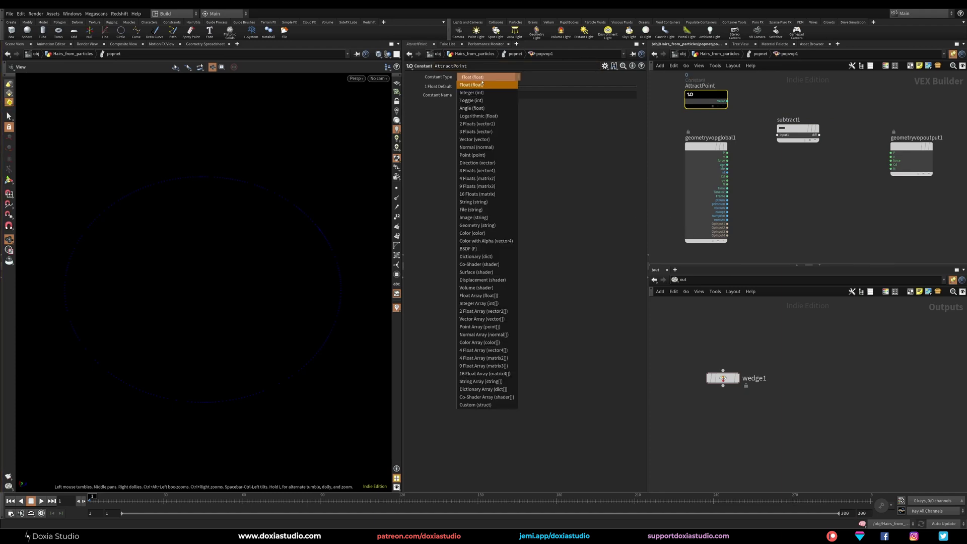
pyautogui.click(491, 132)
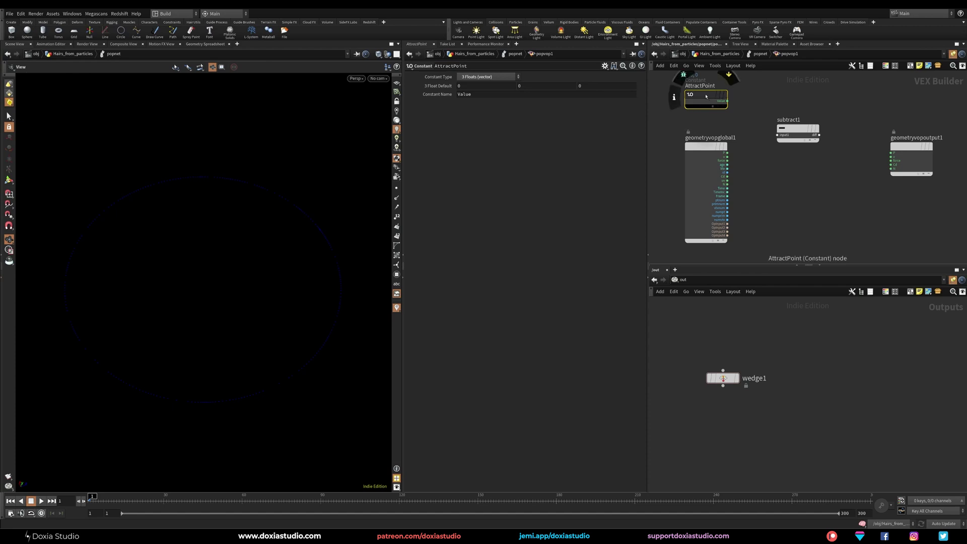
# Wire AttractPoint into the first input of subtract1 and the global P output into its second input.
pyautogui.moveTo(793, 128); pyautogui.dragTo(779, 135)
pyautogui.moveTo(727, 153); pyautogui.dragTo(792, 116)
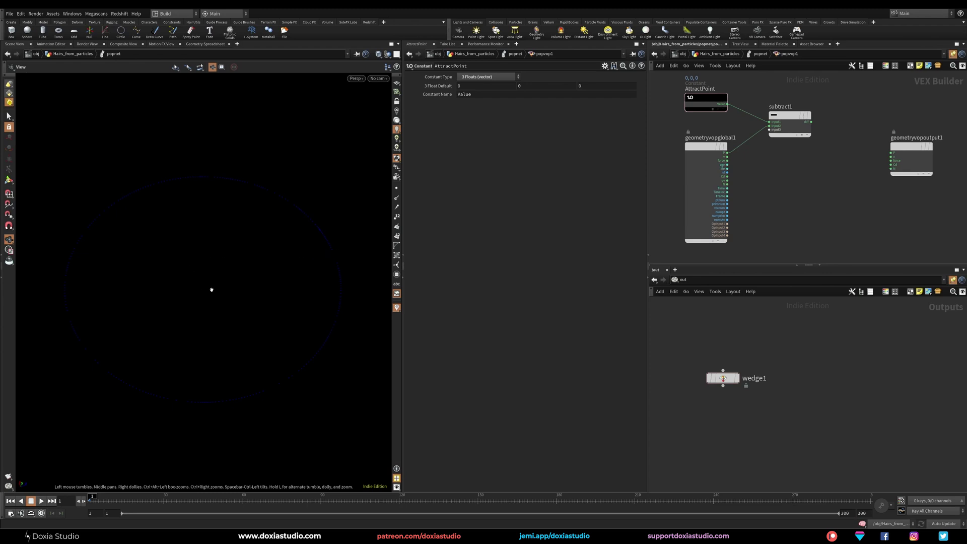
# Try a Y value of 2 for the AttractPoint constant and set it back to 0.
pyautogui.moveTo(671, 81); pyautogui.dragTo(710, 120)
pyautogui.moveTo(534, 85); pyautogui.dragTo(518, 101)
pyautogui.write('2')
pyautogui.press('Return')
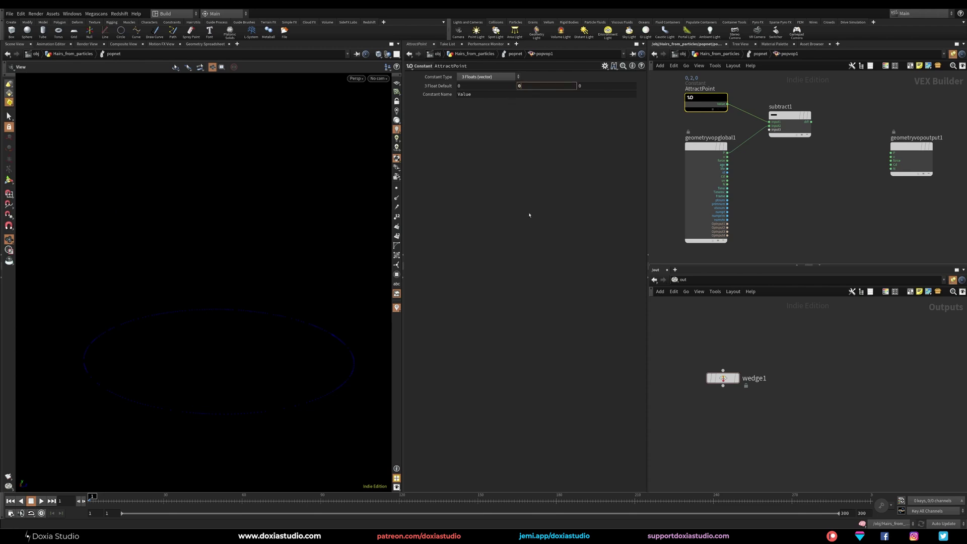
pyautogui.press('Return')
# Add a float Parameter node below subtract1 and name the parameter AttractForce.
pyautogui.moveTo(814, 174); pyautogui.dragTo(776, 188, button='middle')
pyautogui.moveTo(749, 127); pyautogui.dragTo(752, 127)
pyautogui.moveTo(746, 205); pyautogui.dragTo(782, 197, button='middle')
pyautogui.moveTo(907, 153); pyautogui.dragTo(922, 153)
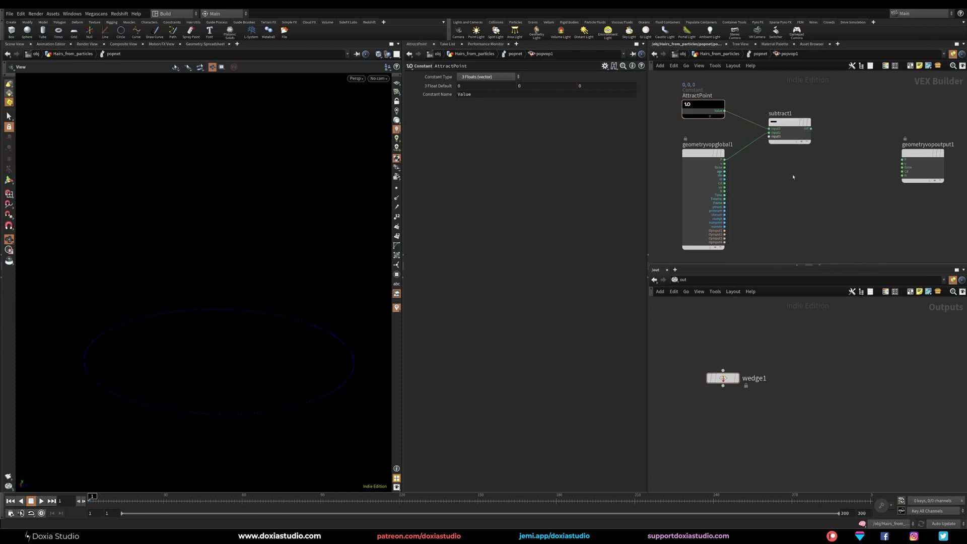
pyautogui.press('Tab')
pyautogui.write('para')
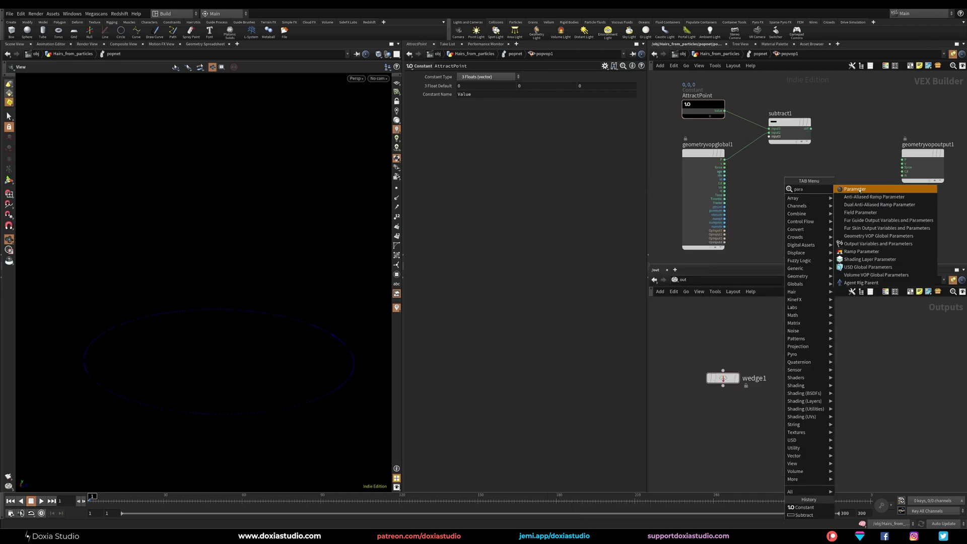
pyautogui.click(859, 190)
pyautogui.click(785, 168)
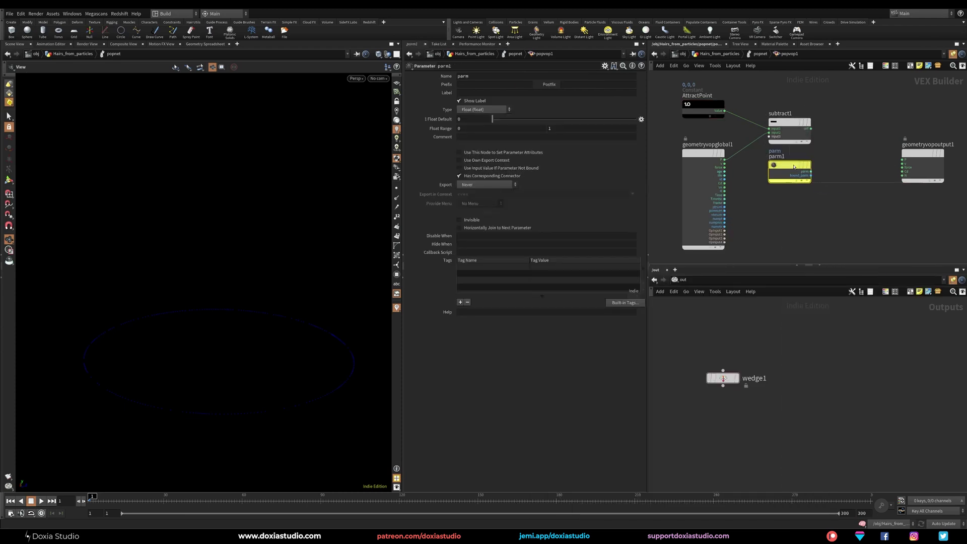
pyautogui.click(499, 76)
pyautogui.write('AttractForce')
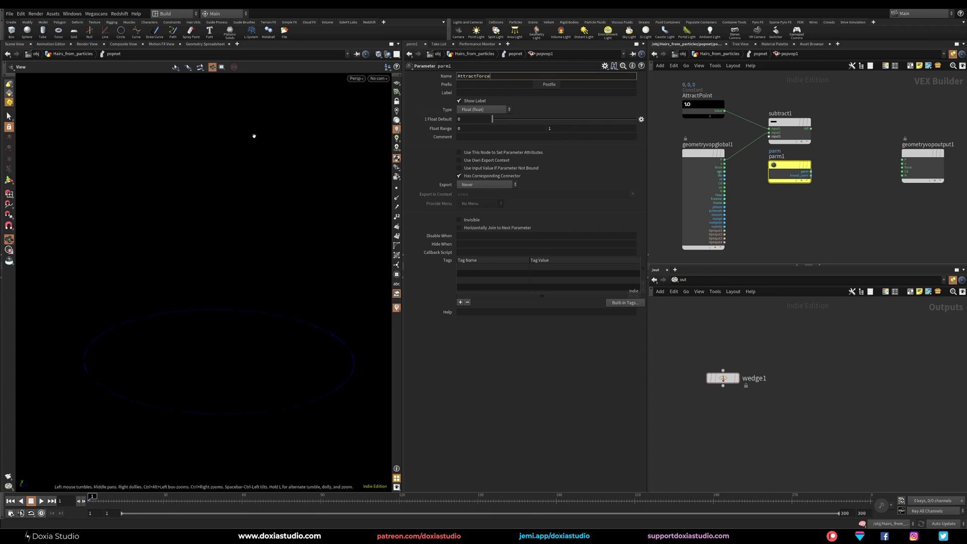
pyautogui.click(476, 120)
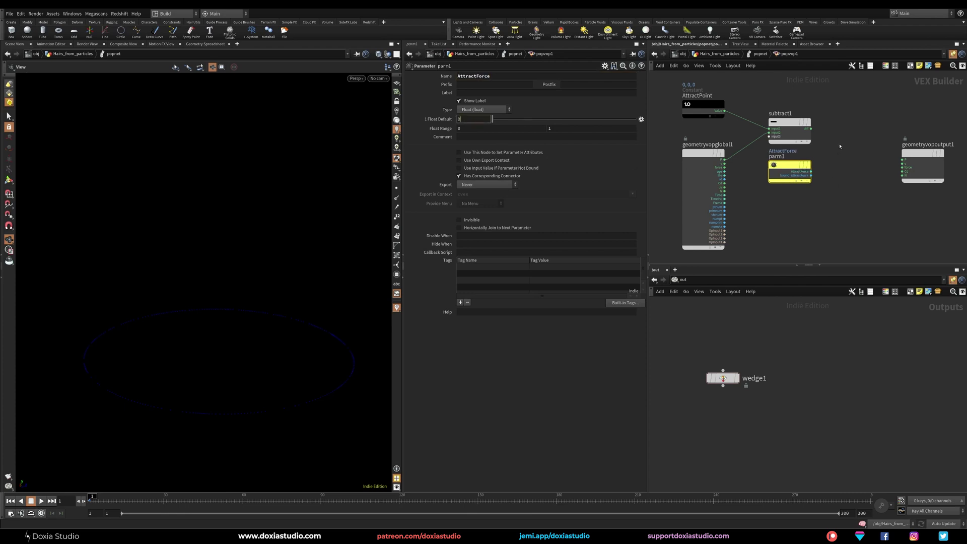
# Add a Multiply node combining subtract1 with AttractForce, and wire its product to the force input of geometryvopoutput1.
pyautogui.press('Tab')
pyautogui.write('mult')
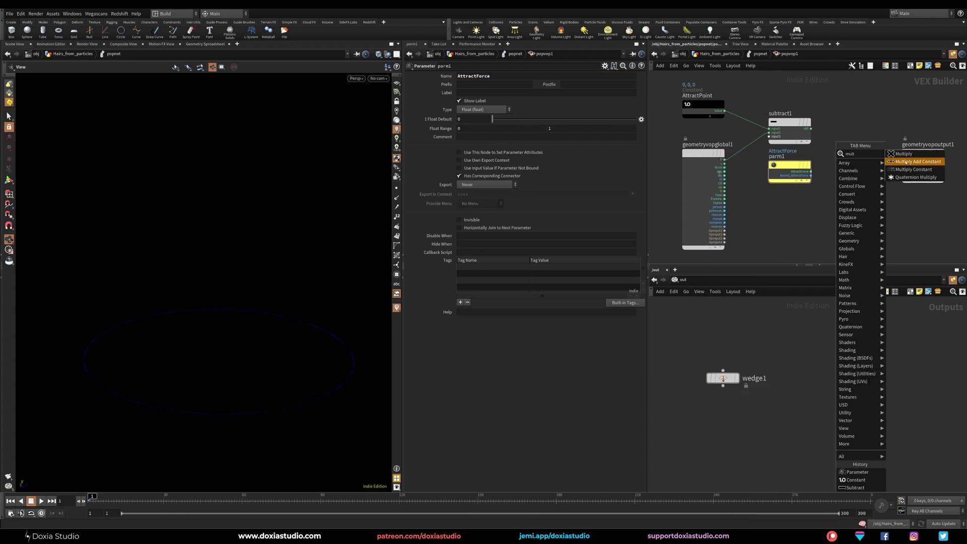
pyautogui.click(904, 154)
pyautogui.click(851, 134)
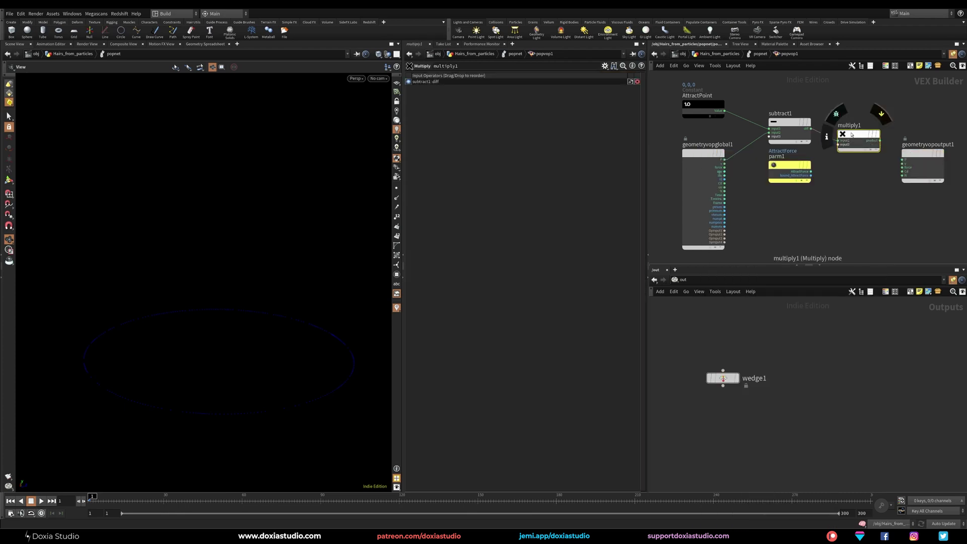
pyautogui.moveTo(851, 135); pyautogui.dragTo(843, 131)
pyautogui.moveTo(928, 153); pyautogui.dragTo(946, 131)
pyautogui.moveTo(850, 132); pyautogui.dragTo(860, 134)
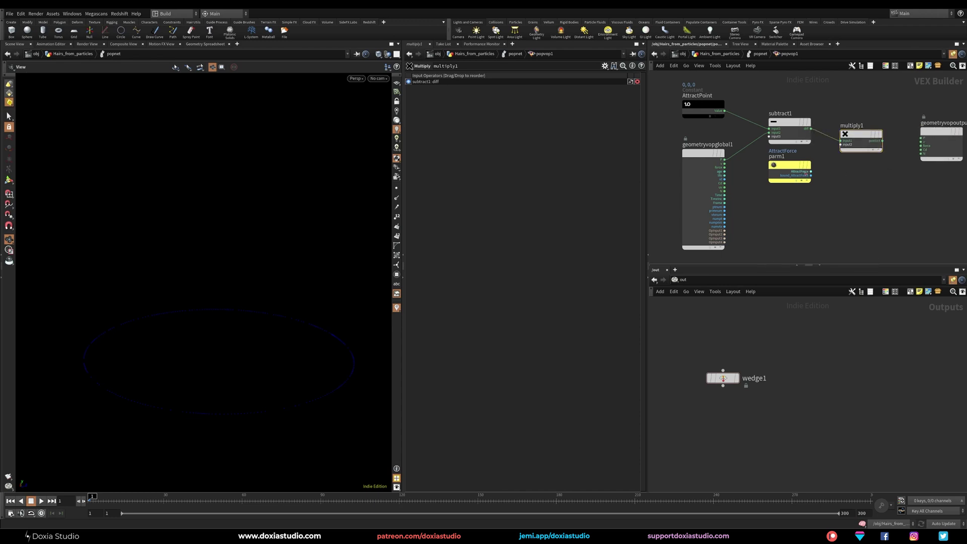
pyautogui.moveTo(808, 172); pyautogui.dragTo(923, 145)
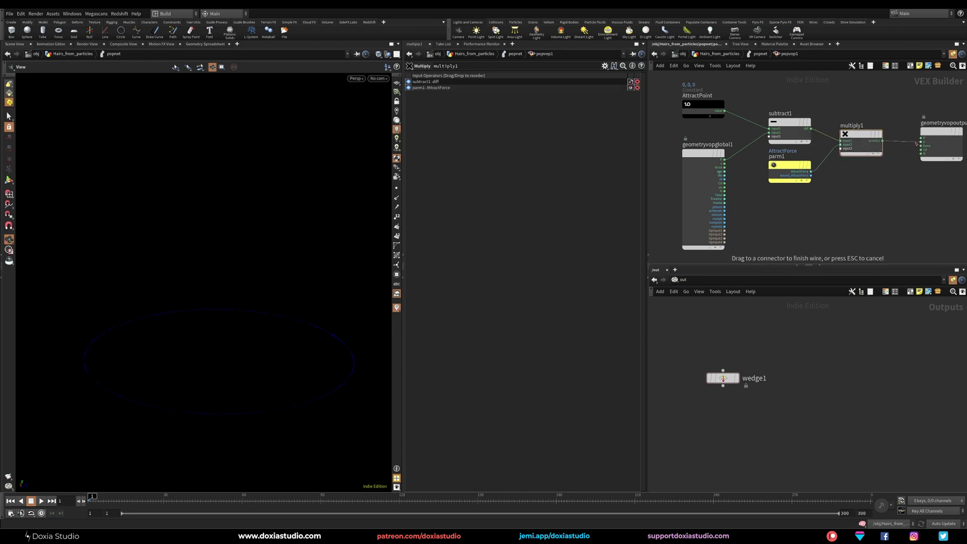
# Return to popnet, set AttractForce on popvop1 to 1, and play the simulation.
pyautogui.press('u')
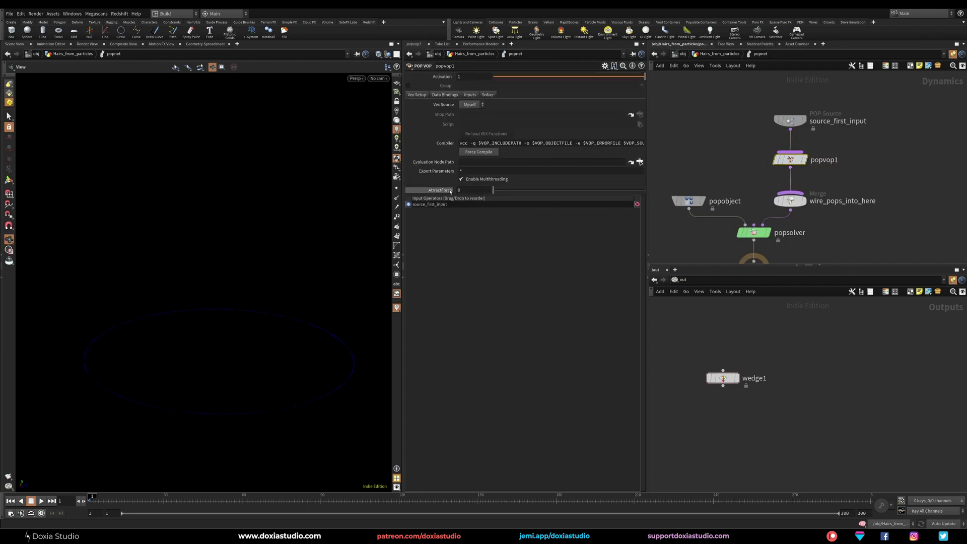
pyautogui.doubleClick(464, 190)
pyautogui.write('1')
pyautogui.press('Return')
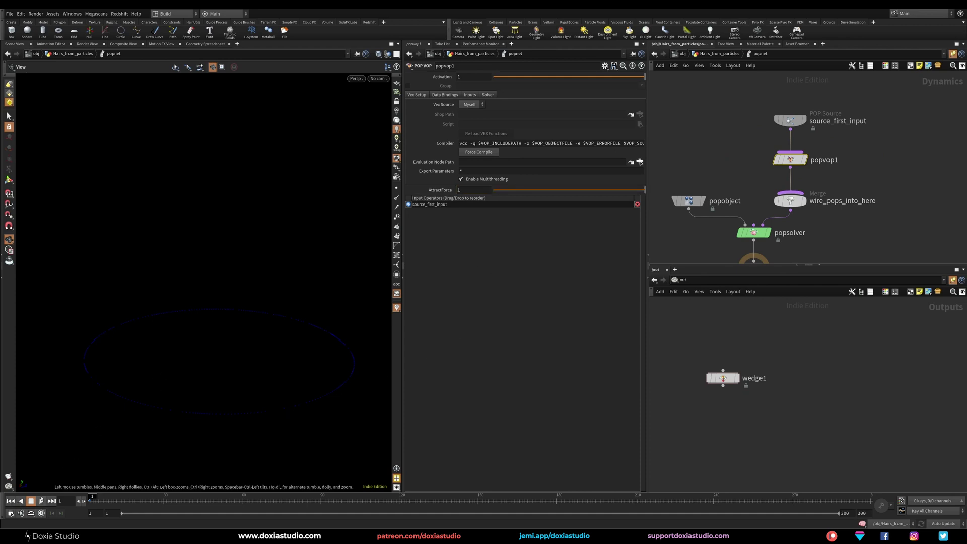
pyautogui.click(42, 501)
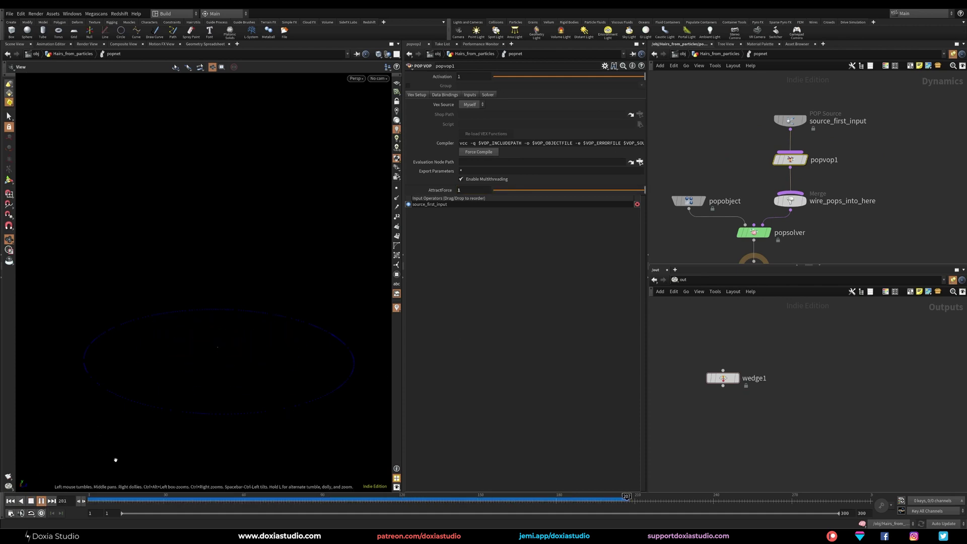
# Rewind the simulation to frame 1, open popvop1's network, and rearrange its nodes to make room before geometryvopoutput1.
pyautogui.moveTo(105, 500); pyautogui.dragTo(84, 502)
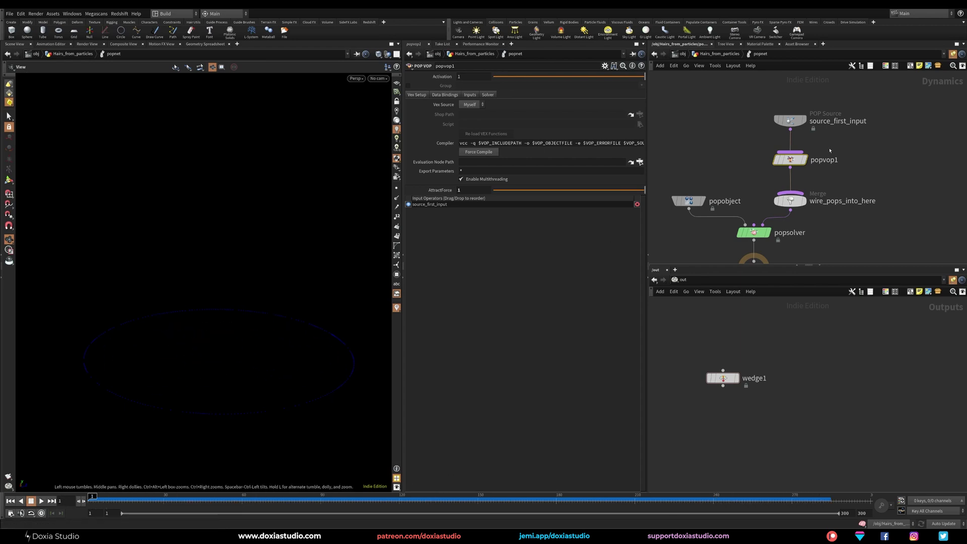
pyautogui.doubleClick(789, 159)
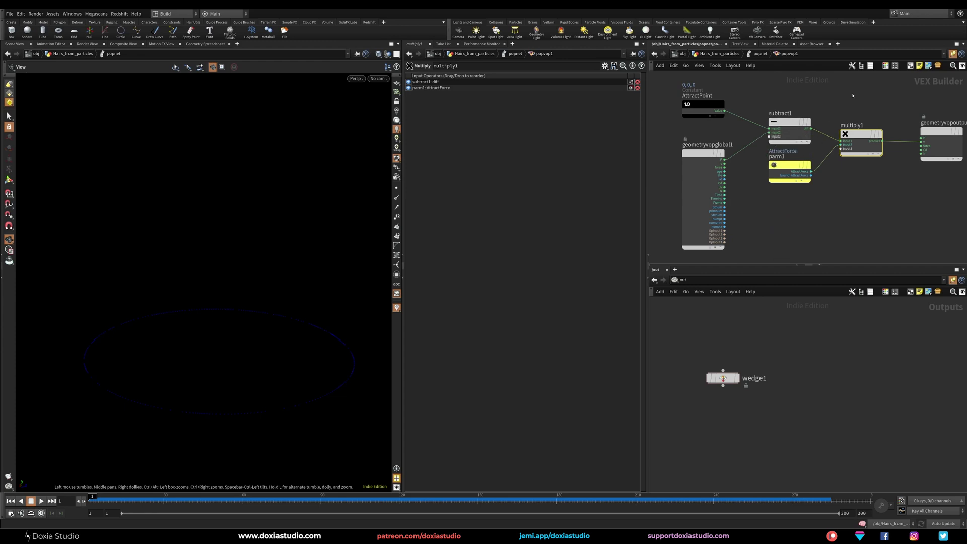
pyautogui.moveTo(866, 102); pyautogui.dragTo(835, 113, button='middle')
pyautogui.scroll(-3, 838, 117)
pyautogui.moveTo(844, 104); pyautogui.dragTo(754, 174)
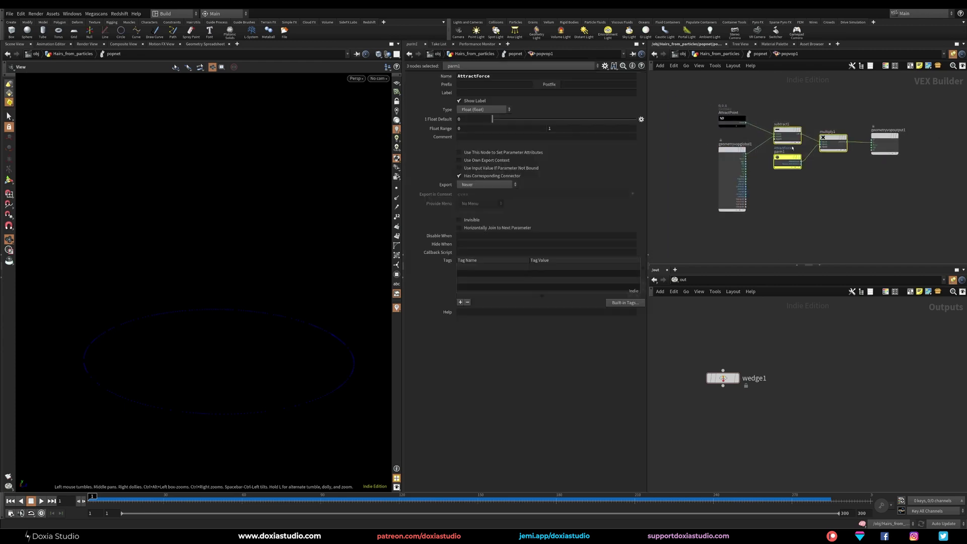
pyautogui.moveTo(792, 148); pyautogui.dragTo(786, 131)
pyautogui.moveTo(884, 139); pyautogui.dragTo(912, 139)
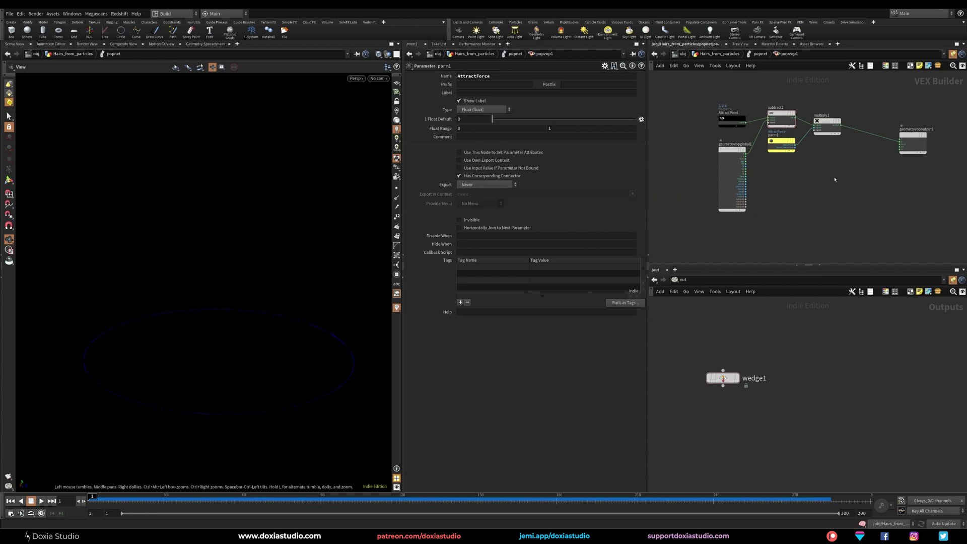
pyautogui.moveTo(817, 180); pyautogui.dragTo(819, 180, button='middle')
pyautogui.moveTo(735, 172); pyautogui.dragTo(721, 175)
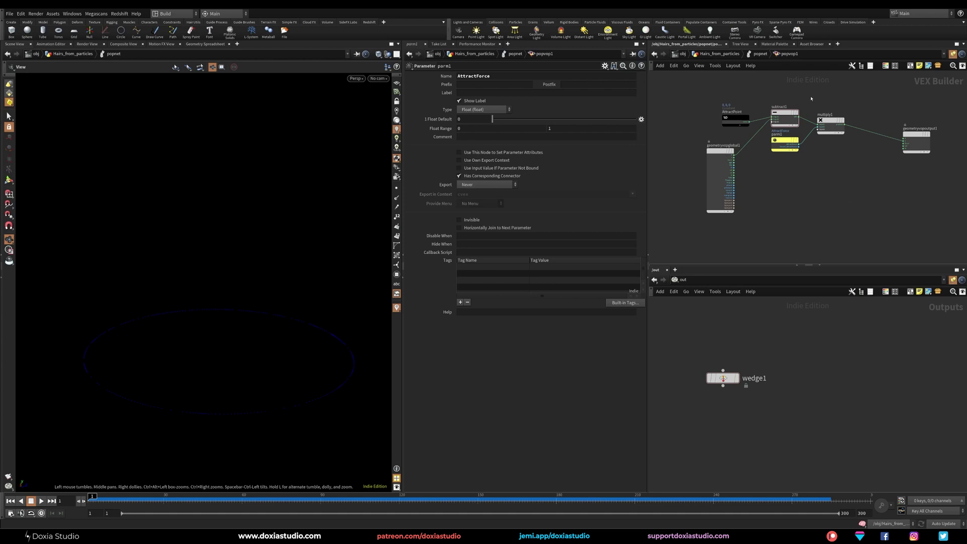
pyautogui.moveTo(852, 92); pyautogui.dragTo(784, 139)
pyautogui.click(788, 92)
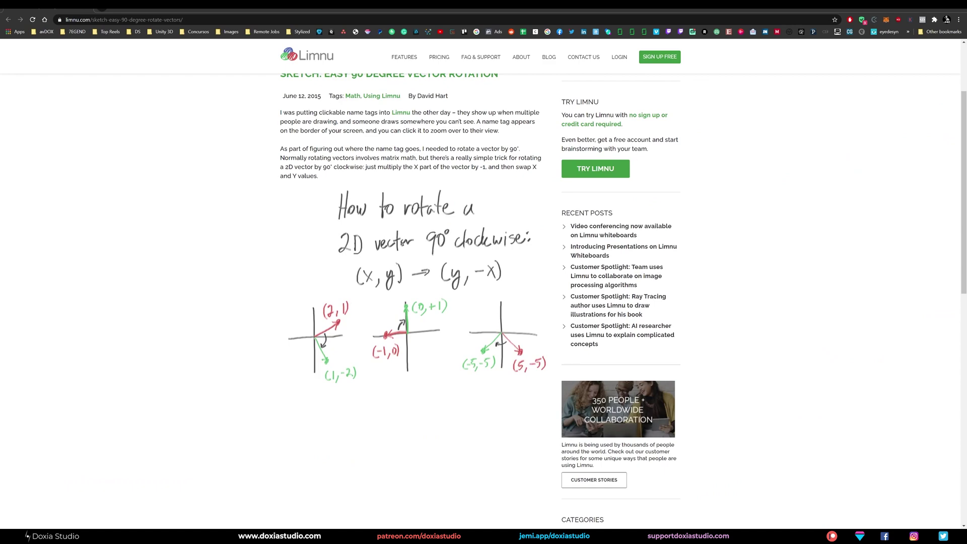
# Switch to the browser and examine the search "math vector rotate 90 degrees vector 2d" and Limnu's sketch on rotating a 2D vector 90° clockwise.
pyautogui.hotkey('alt', 'Tab')
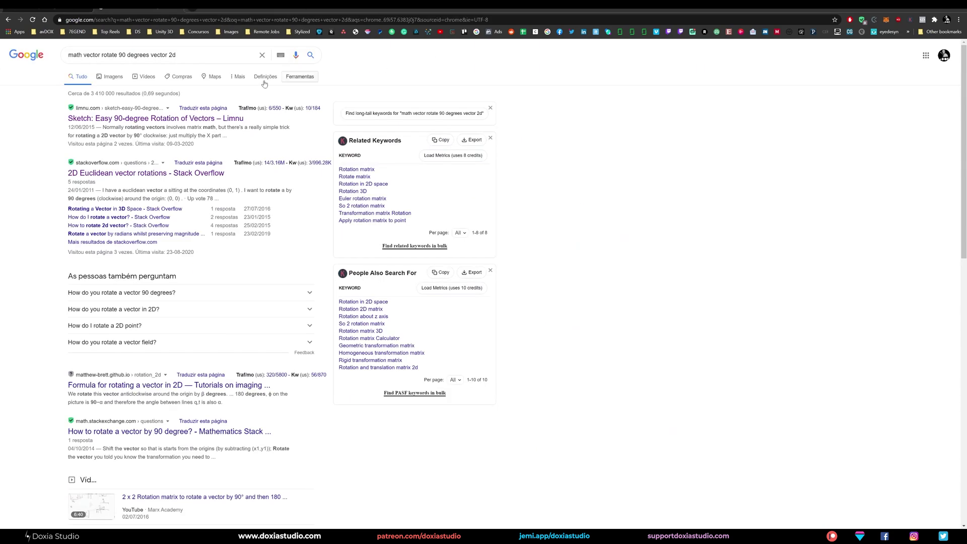
pyautogui.moveTo(176, 55); pyautogui.dragTo(76, 55)
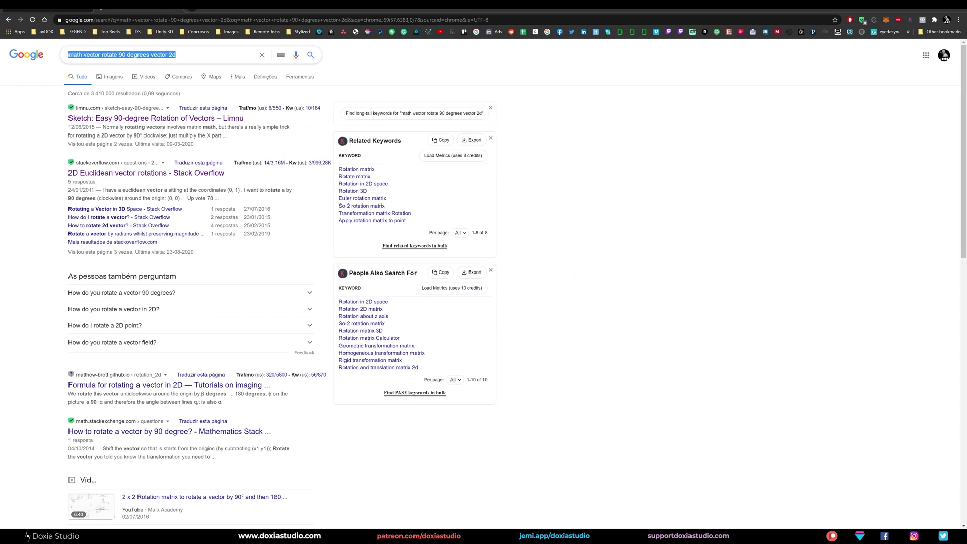
pyautogui.click(176, 55)
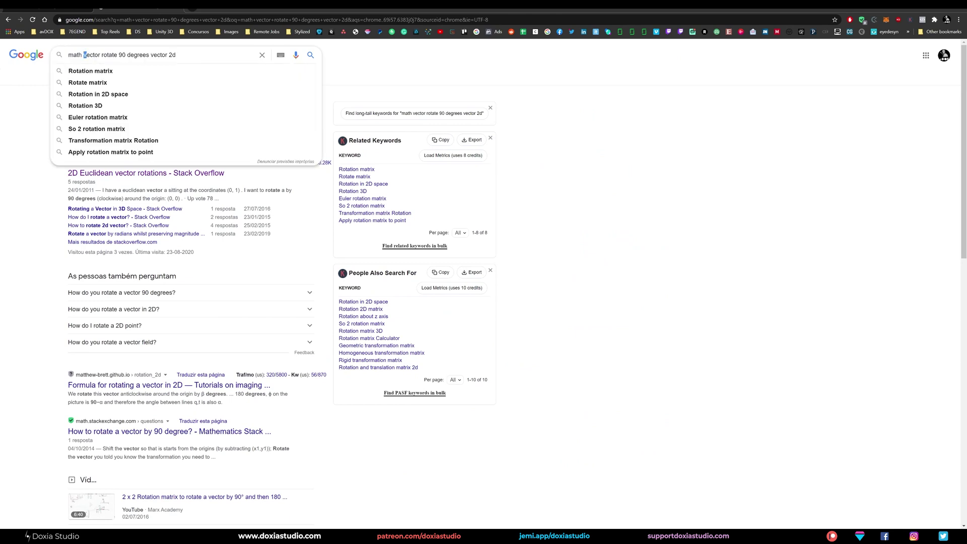
pyautogui.moveTo(84, 55); pyautogui.dragTo(107, 55)
pyautogui.click(126, 55)
pyautogui.moveTo(169, 55); pyautogui.dragTo(150, 55)
pyautogui.click(69, 9)
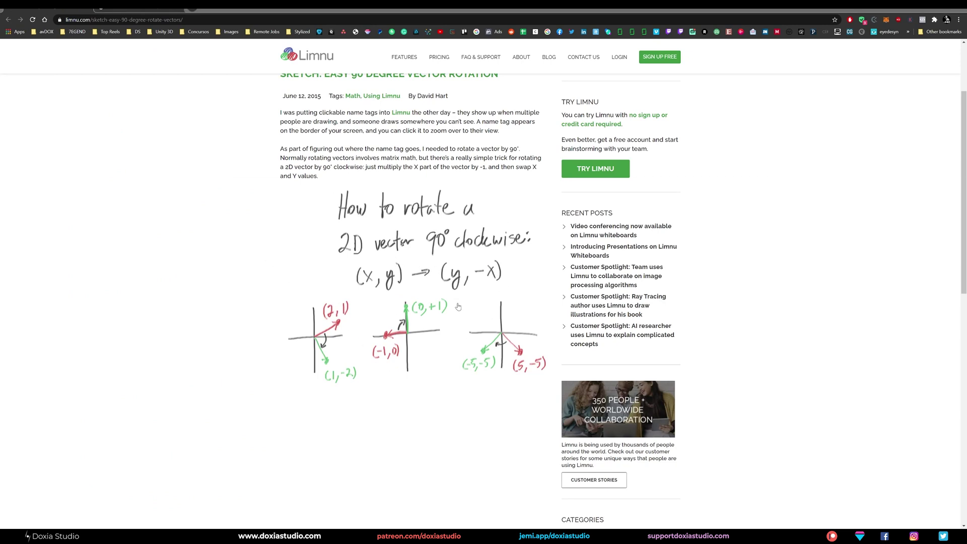
pyautogui.hotkey('alt', 'Tab')
pyautogui.hotkey('alt', 'Tab')
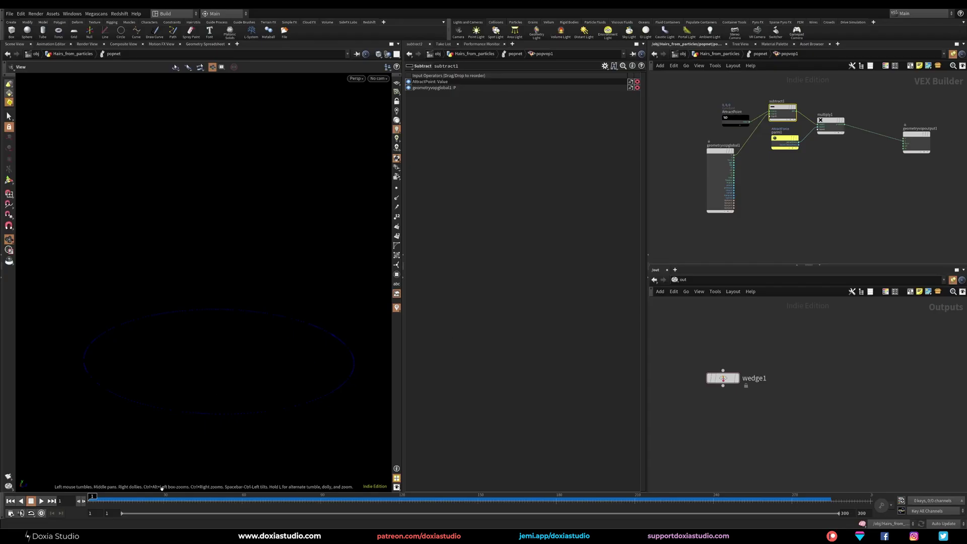
pyautogui.moveTo(156, 499); pyautogui.dragTo(92, 501)
pyautogui.moveTo(244, 378); pyautogui.dragTo(281, 394)
pyautogui.hotkey('alt', 'Tab')
pyautogui.hotkey('alt', 'Tab')
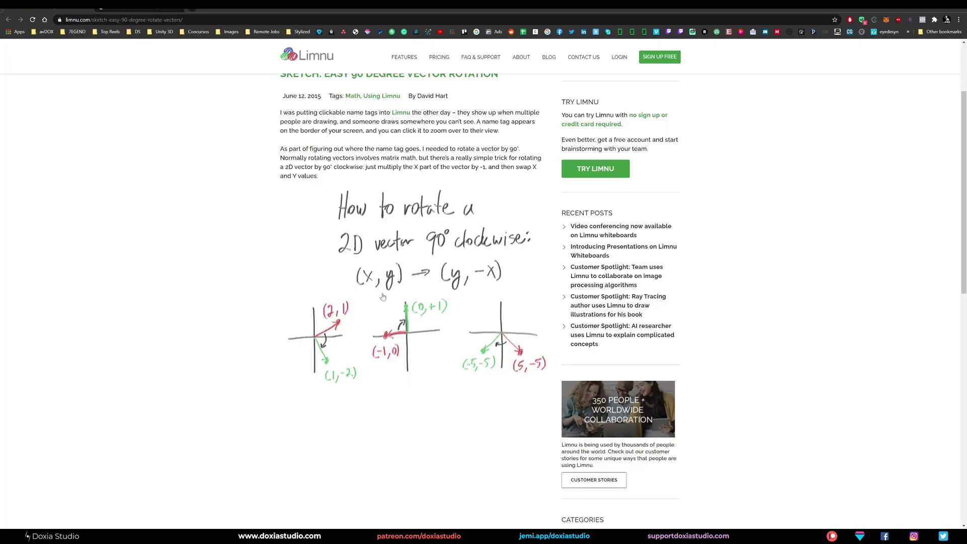
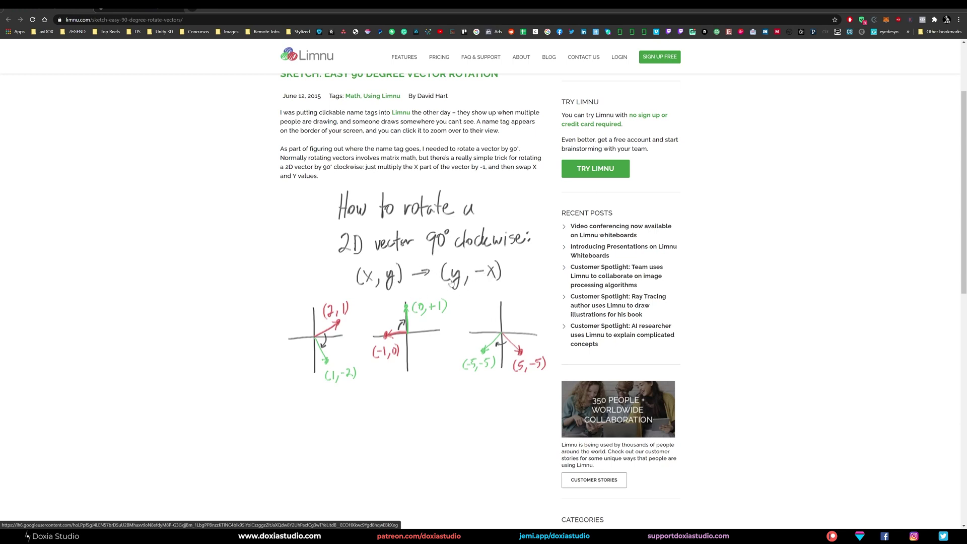
# Switch back to Houdini, add a Vector to Float node below the existing nodes, and feed it the subtract1 difference.
pyautogui.hotkey('alt', 'Tab')
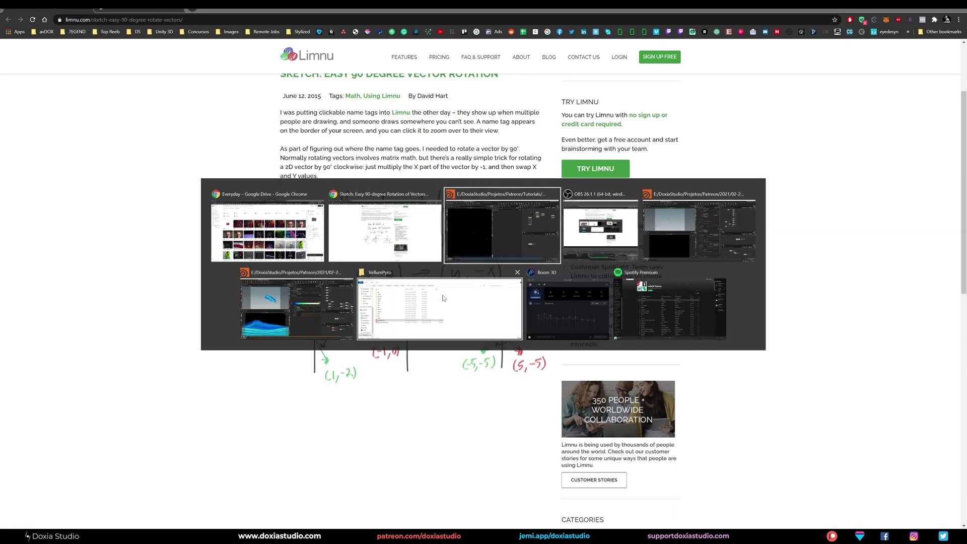
pyautogui.scroll(3, 821, 196)
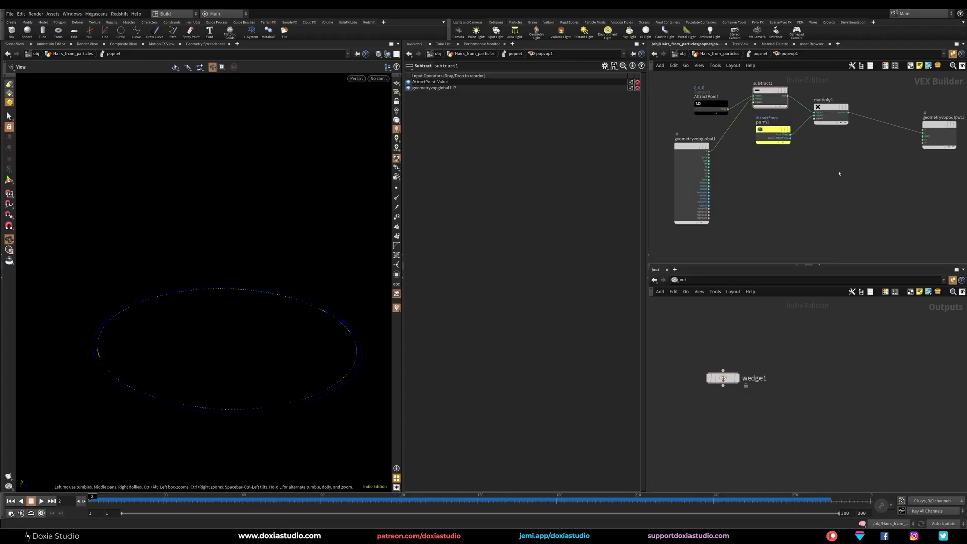
pyautogui.press('Tab')
pyautogui.moveTo(770, 222)
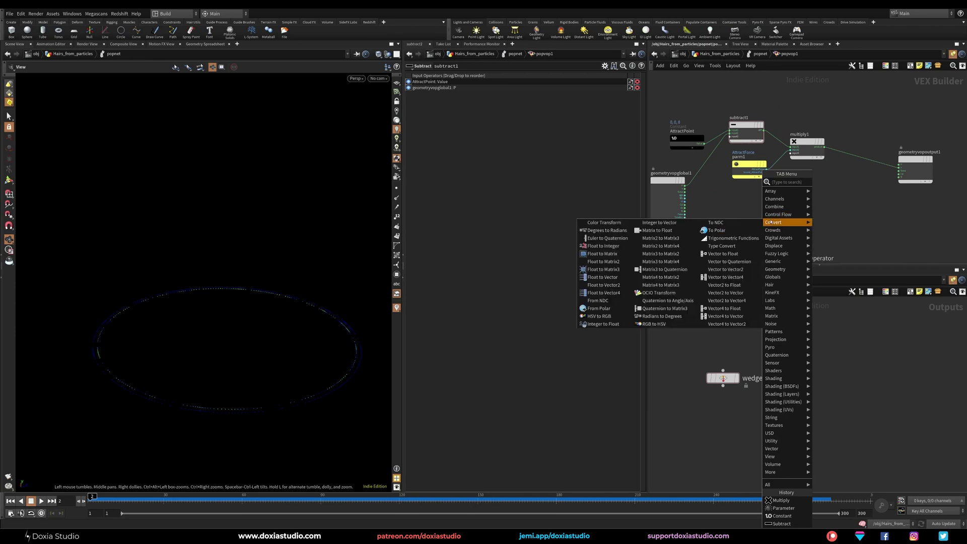
pyautogui.write('vect')
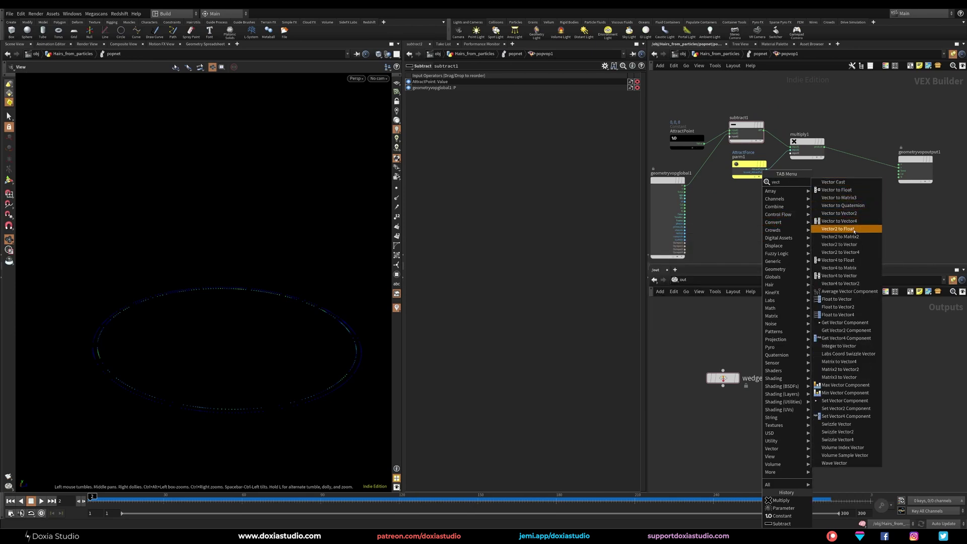
pyautogui.click(839, 190)
pyautogui.click(783, 212)
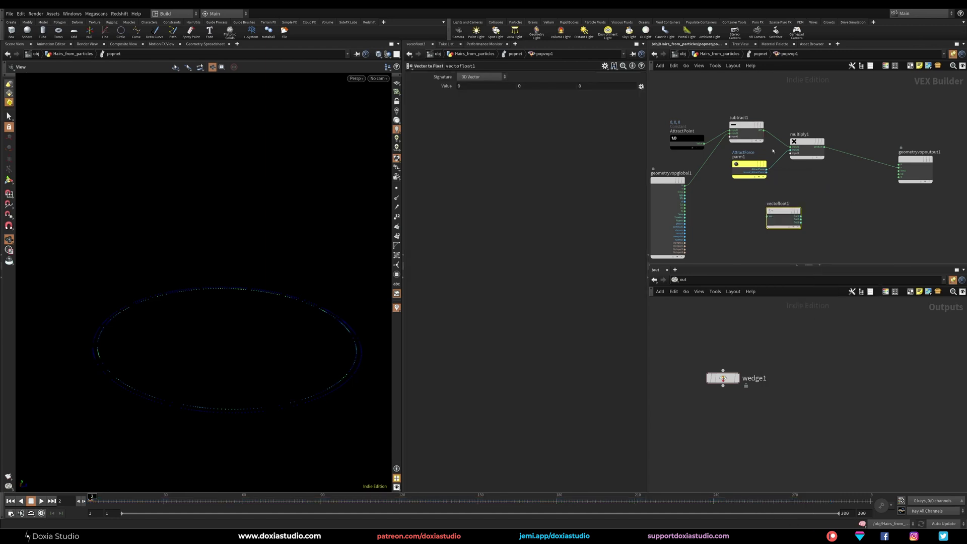
pyautogui.click(764, 131)
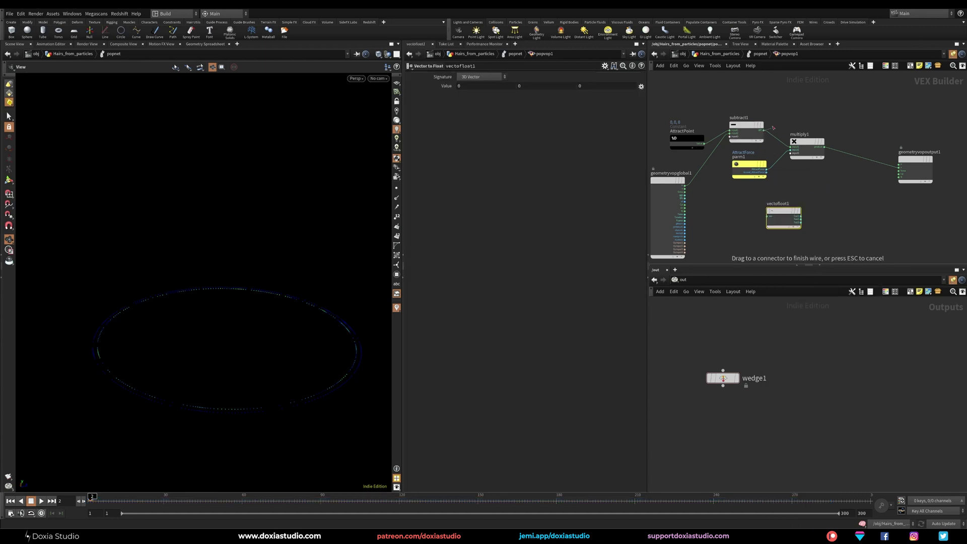
pyautogui.click(768, 217)
pyautogui.moveTo(775, 218); pyautogui.dragTo(781, 224)
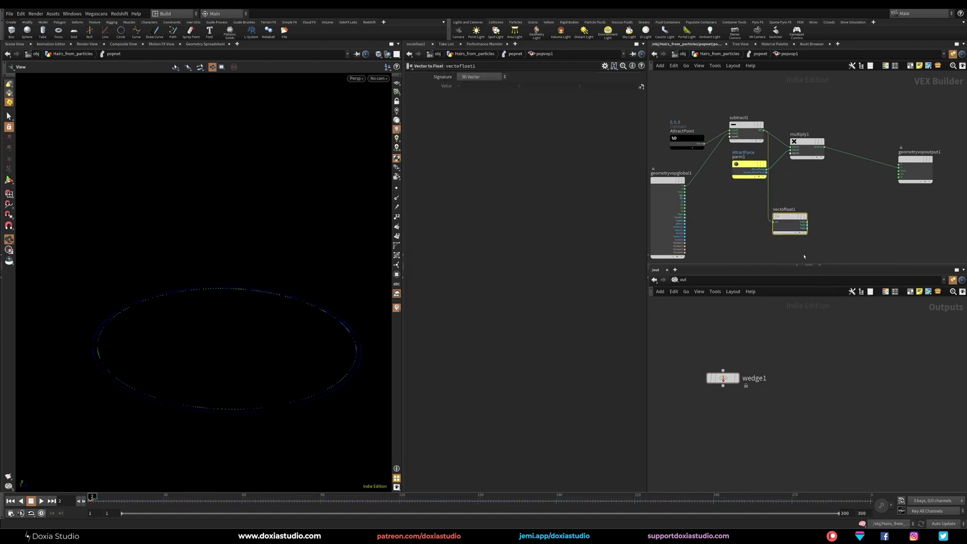
# Check the rotation formula in the browser again and add a Float to Vector node beside vectofloat1 in popvop1.
pyautogui.hotkey('alt', 'Tab')
pyautogui.hotkey('alt', 'Tab')
pyautogui.hotkey('alt', 'Tab')
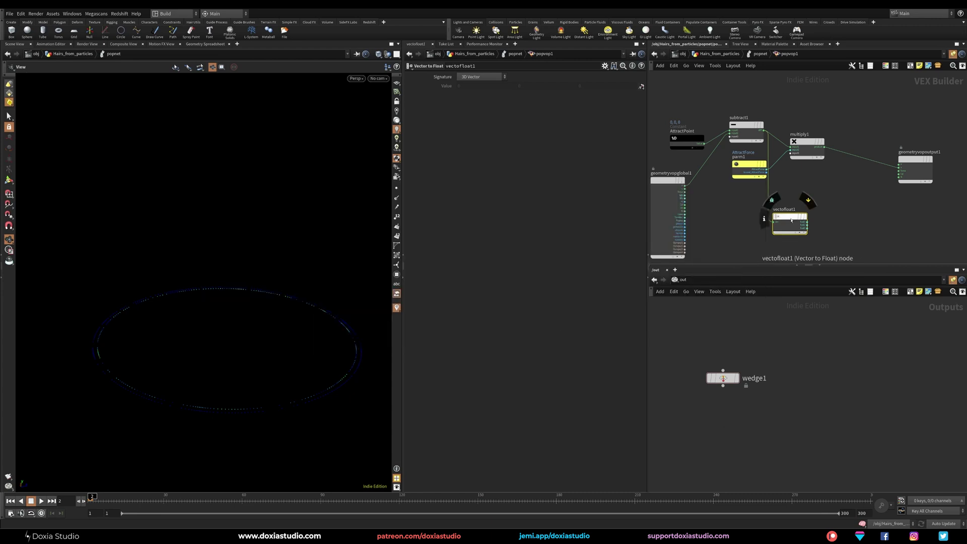
pyautogui.moveTo(790, 225); pyautogui.dragTo(798, 226)
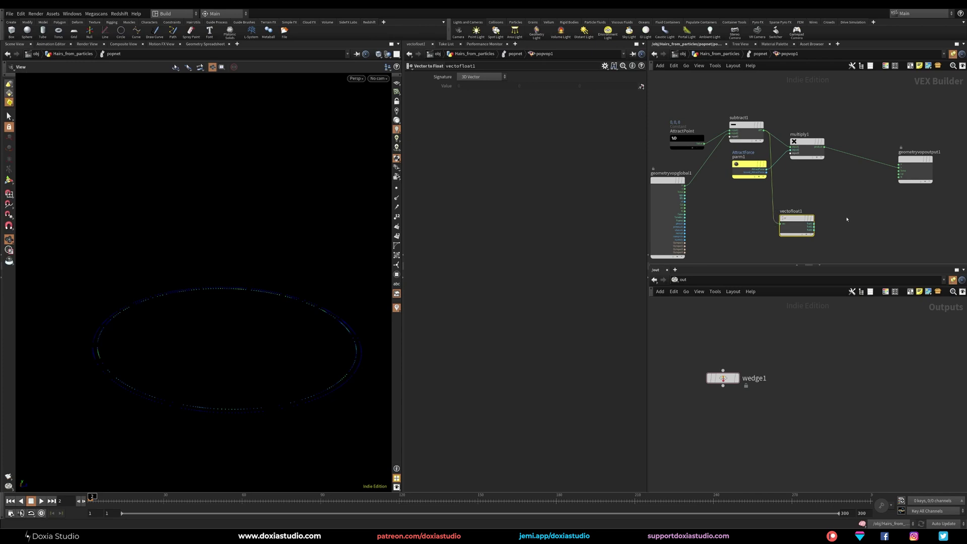
pyautogui.moveTo(850, 226); pyautogui.dragTo(821, 220, button='middle')
pyautogui.press('Tab')
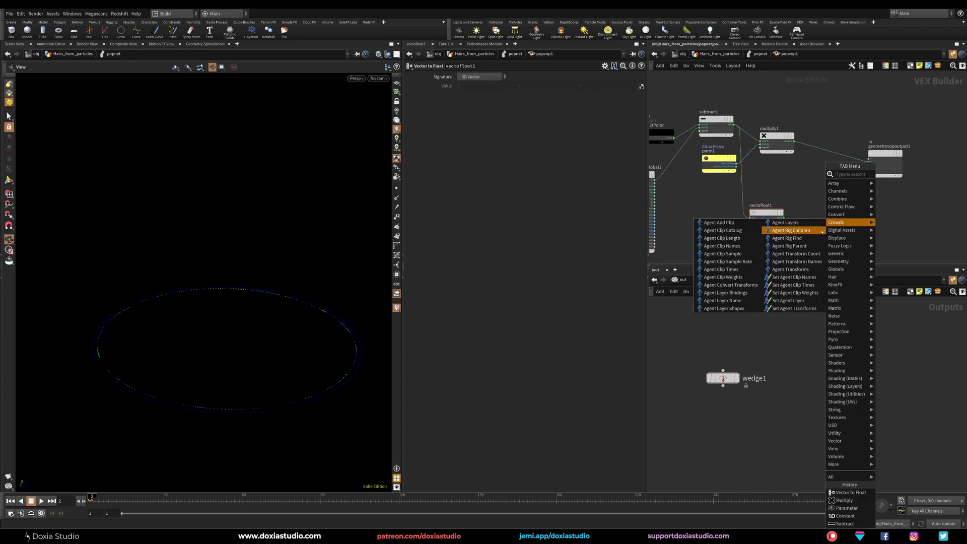
pyautogui.write('float')
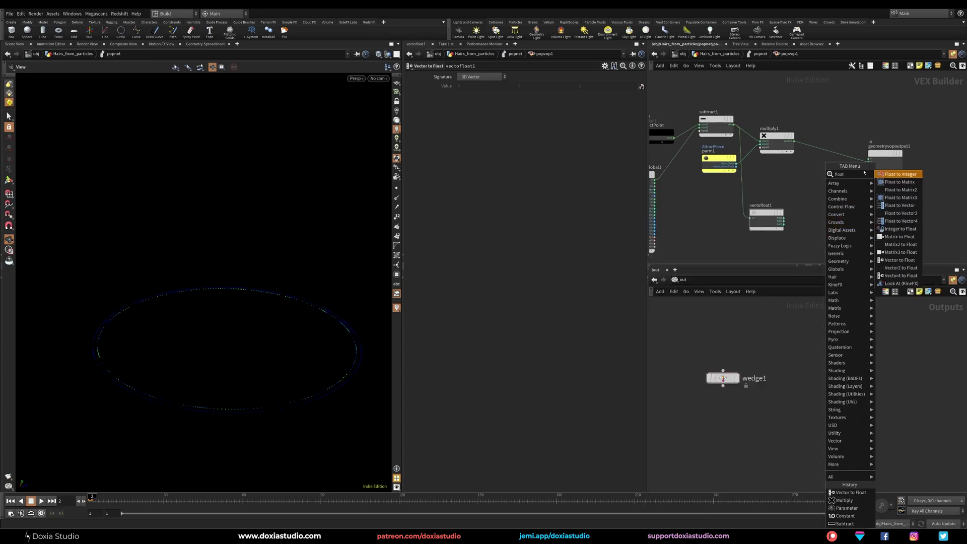
pyautogui.click(901, 206)
pyautogui.click(833, 222)
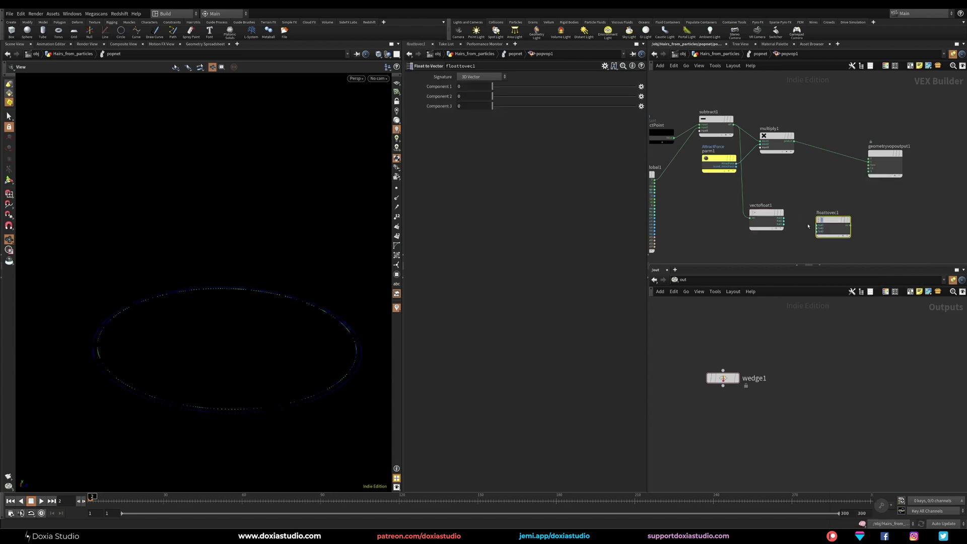
# Wire vectofloat1 into floattovec1 with component 2 going to component 2 and components 1 and 3 swapped, following the reference formula.
pyautogui.scroll(2, 796, 241)
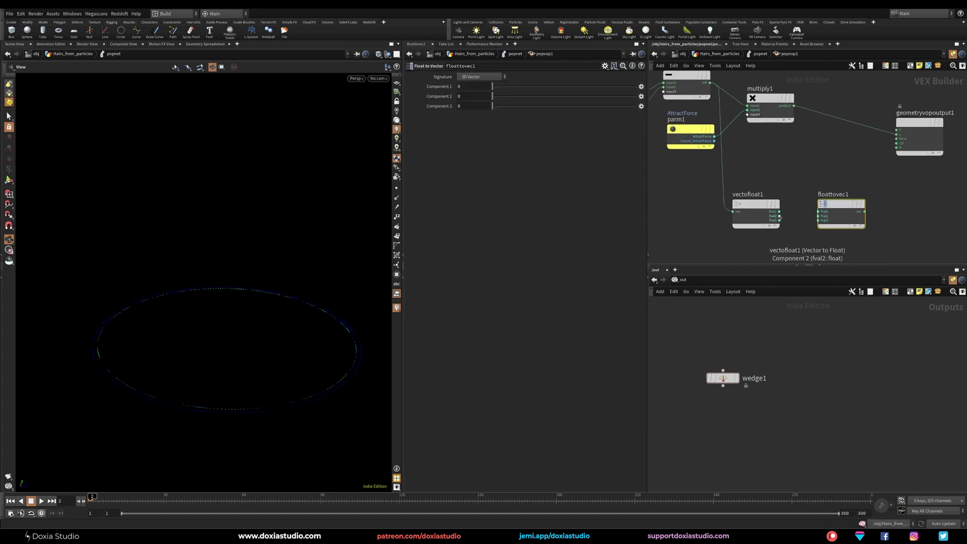
pyautogui.moveTo(780, 216); pyautogui.dragTo(818, 216)
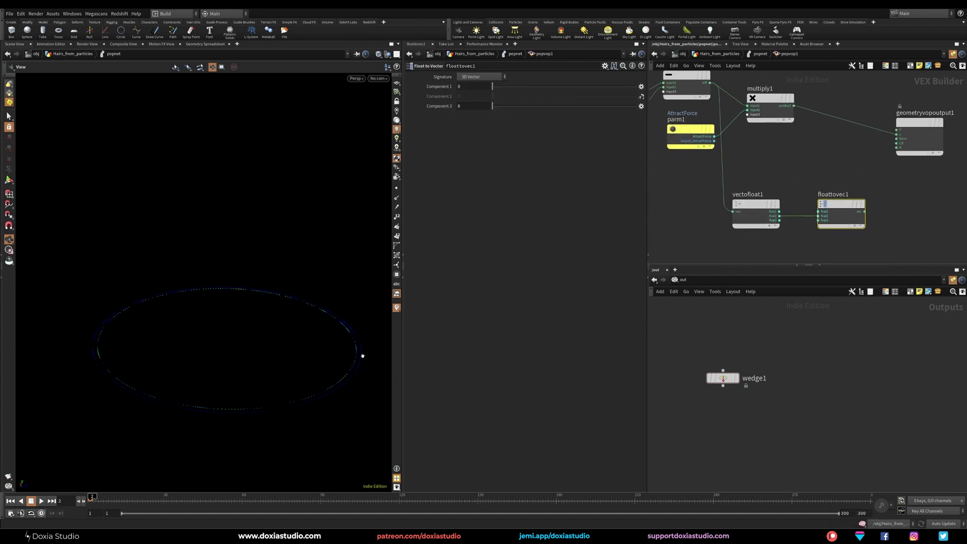
pyautogui.hotkey('alt', 'Tab')
pyautogui.hotkey('alt', 'Tab')
pyautogui.hotkey('alt', 'Tab')
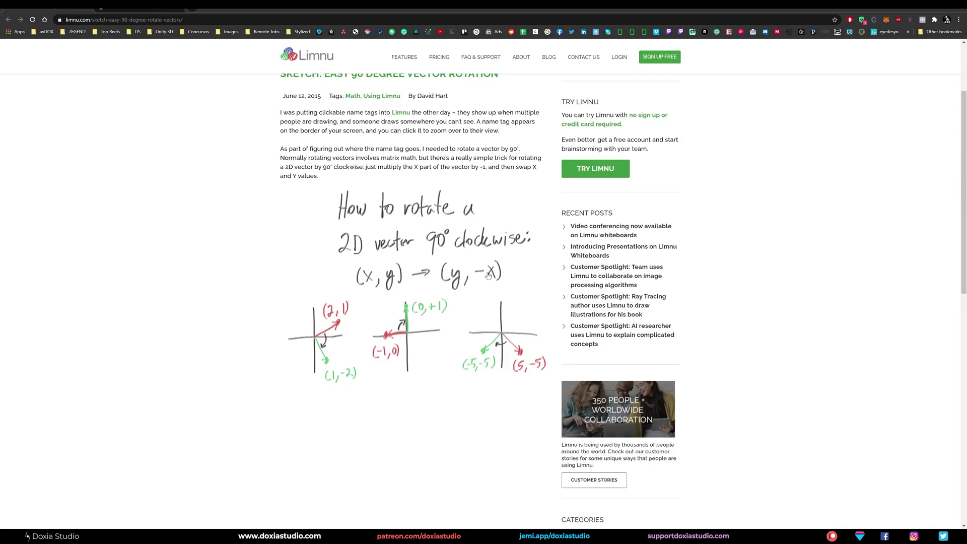
pyautogui.hotkey('alt', 'Tab')
pyautogui.scroll(1, 801, 237)
pyautogui.scroll(1, 806, 241)
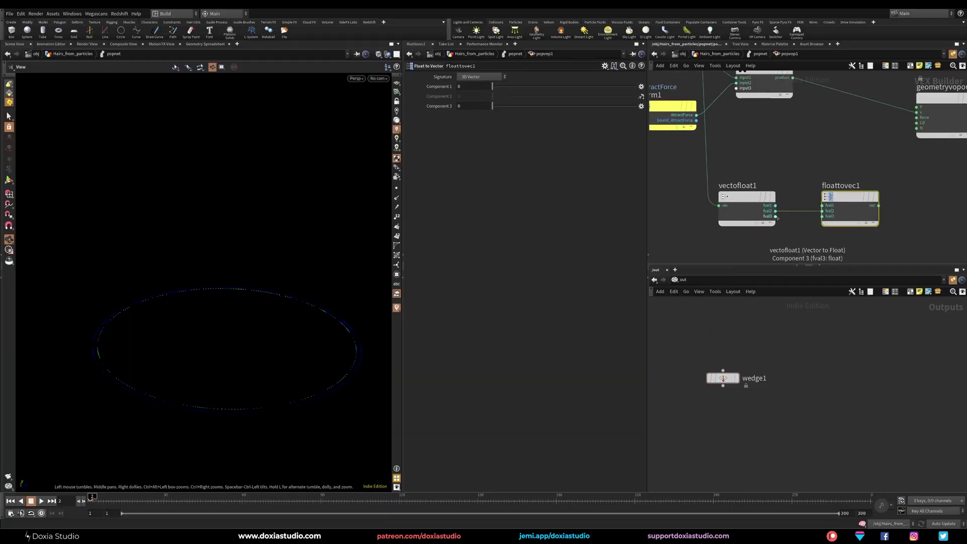
pyautogui.moveTo(778, 218); pyautogui.dragTo(813, 233)
pyautogui.hotkey('alt', 'Tab')
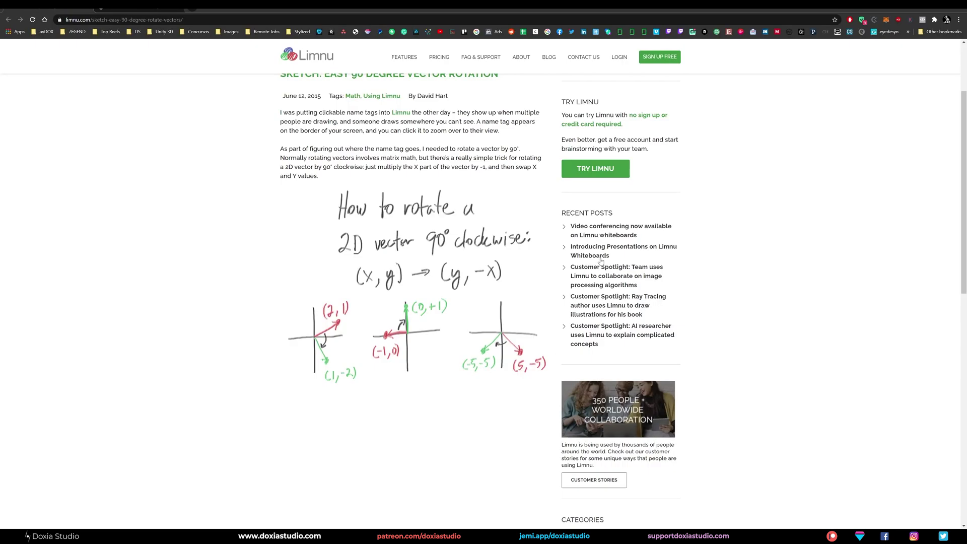
pyautogui.hotkey('alt', 'Tab')
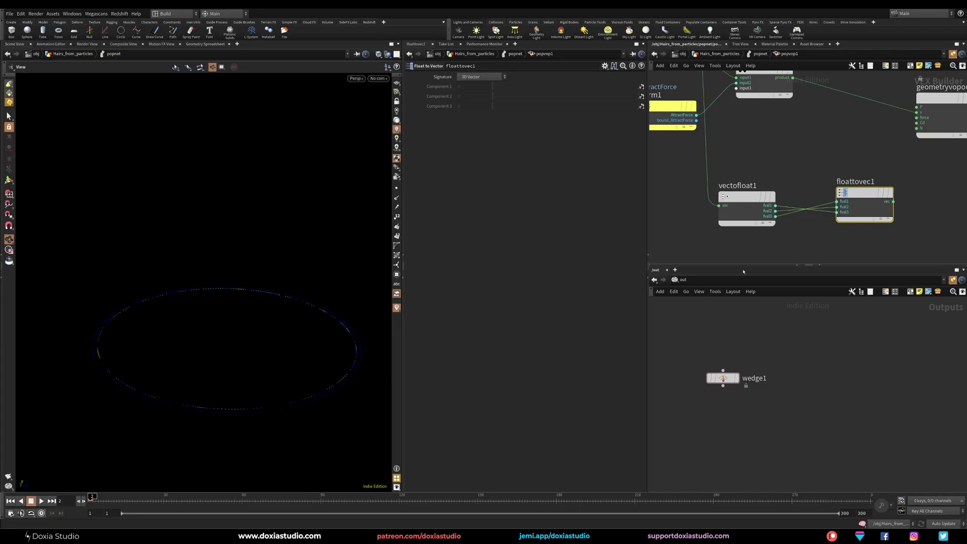
# Insert a Multiply Constant node on the wire between vectofloat1's component 1 and floattovec1's component 3.
pyautogui.press('Tab')
pyautogui.write('mul')
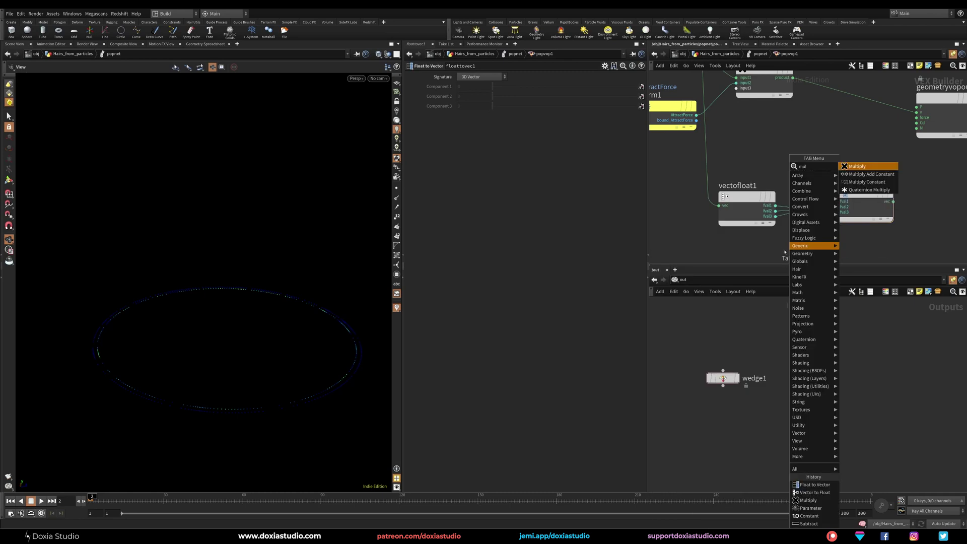
pyautogui.press('Return')
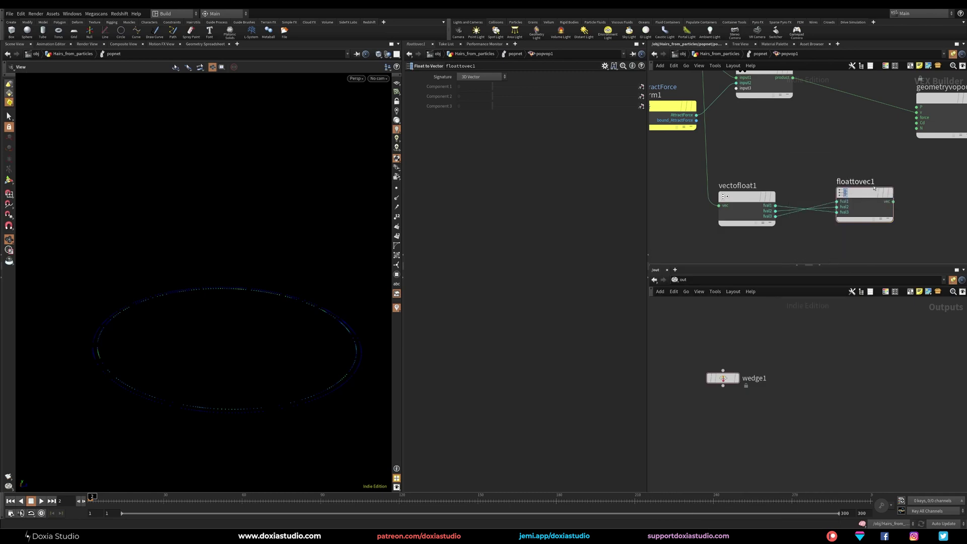
pyautogui.click(808, 246)
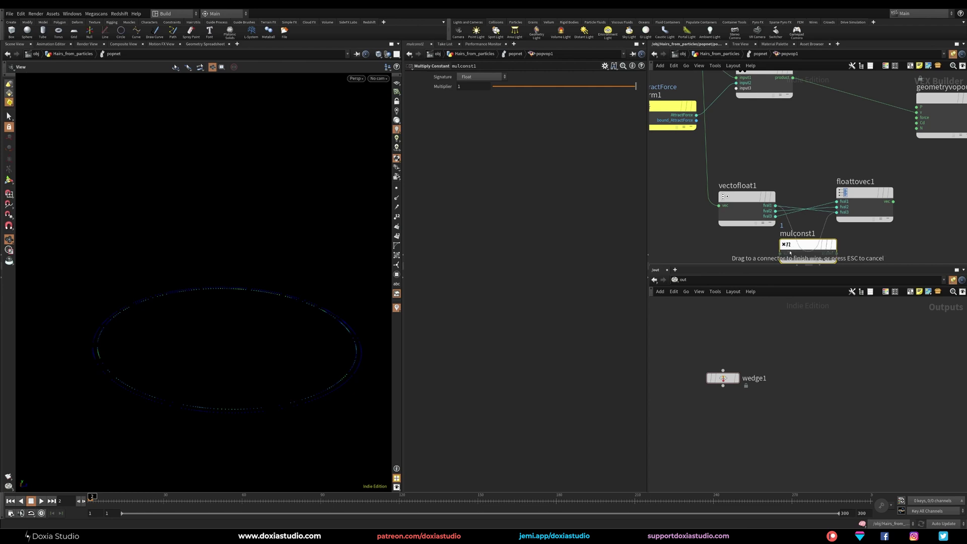
pyautogui.moveTo(807, 246); pyautogui.dragTo(812, 241)
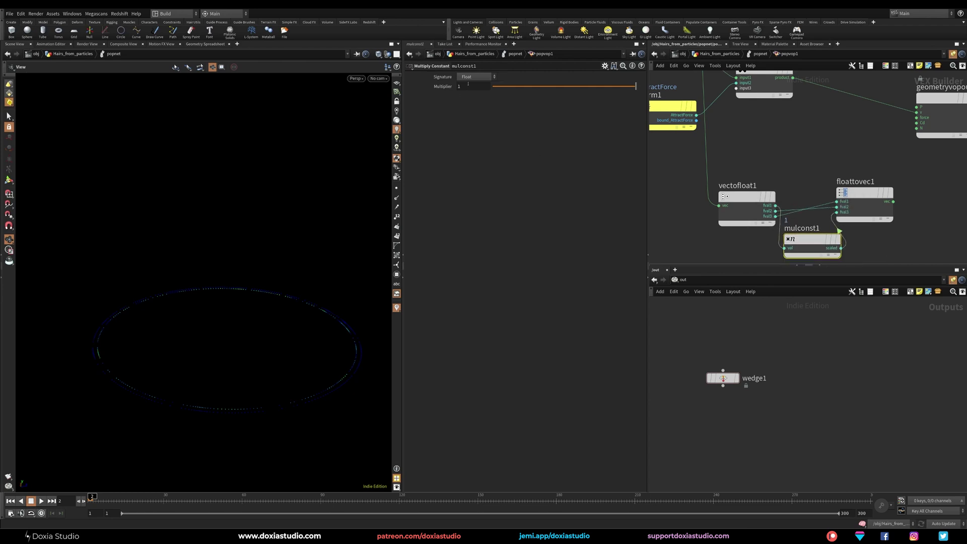
# Set mulconst1's multiplier to -1 and move floattovec1 farther away from vectofloat1.
pyautogui.moveTo(469, 87); pyautogui.dragTo(444, 109)
pyautogui.write('-1')
pyautogui.press('Return')
pyautogui.moveTo(845, 166); pyautogui.dragTo(826, 171, button='middle')
pyautogui.moveTo(751, 148); pyautogui.dragTo(781, 211, button='middle')
pyautogui.moveTo(669, 148); pyautogui.dragTo(674, 152, button='middle')
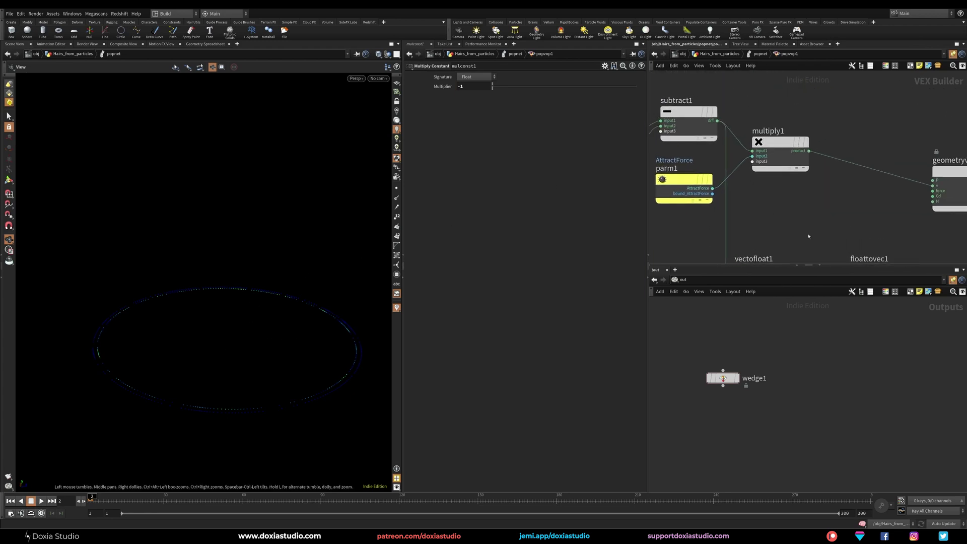
pyautogui.moveTo(838, 221); pyautogui.dragTo(766, 150, button='middle')
pyautogui.moveTo(816, 210); pyautogui.dragTo(847, 210)
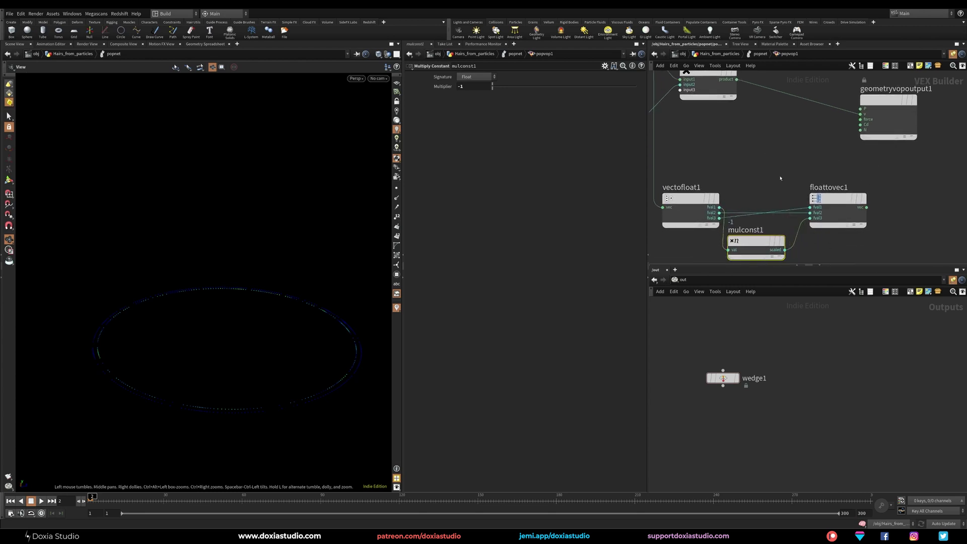
pyautogui.moveTo(780, 177); pyautogui.dragTo(745, 160, button='middle')
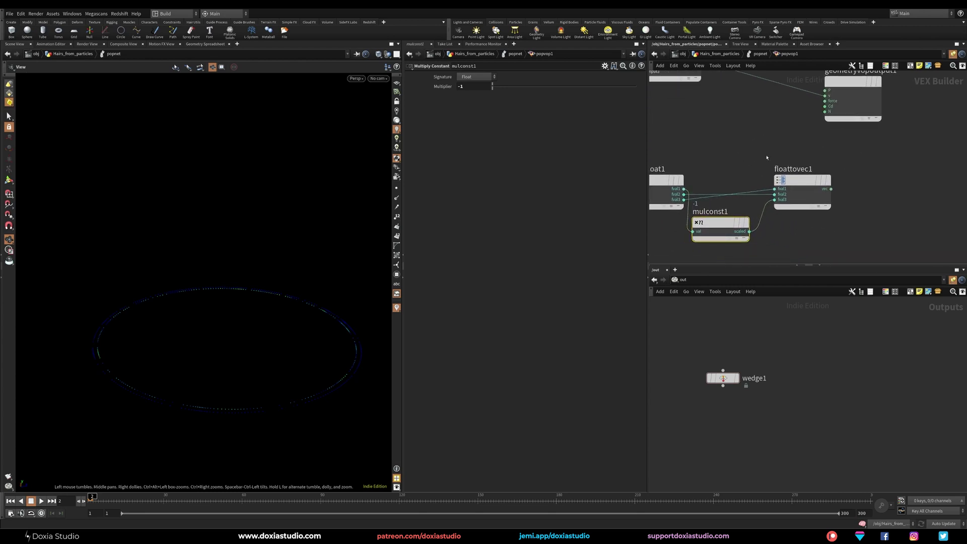
# Add a Parameter node below floattovec1 and name its parameter VortexForce.
pyautogui.click(883, 190)
pyautogui.moveTo(893, 175); pyautogui.dragTo(867, 181, button='middle')
pyautogui.press('Tab')
pyautogui.write('para')
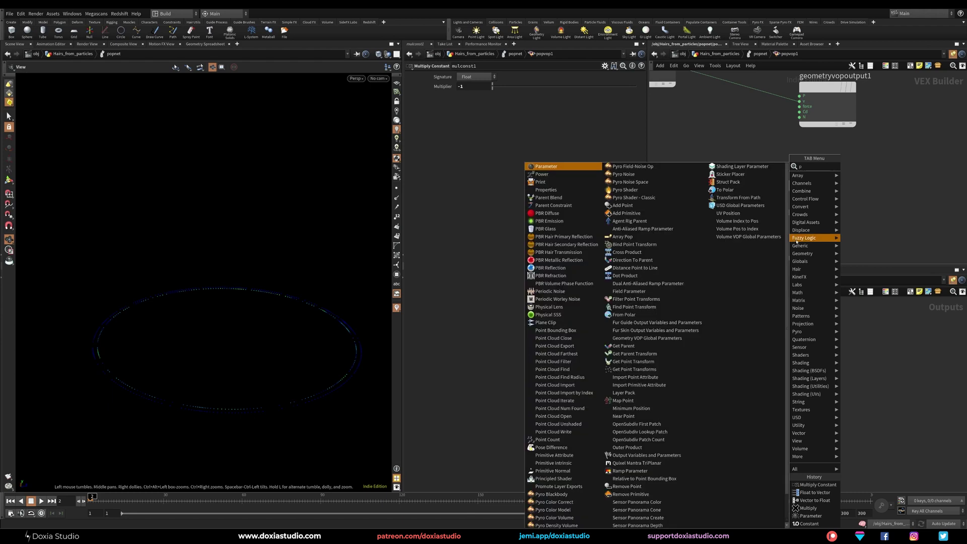
pyautogui.click(868, 166)
pyautogui.click(784, 248)
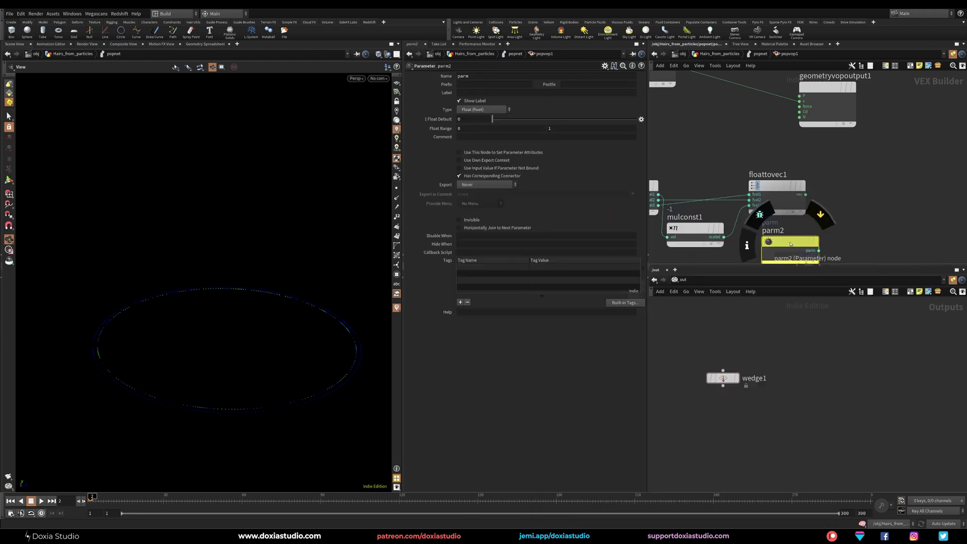
pyautogui.moveTo(496, 77); pyautogui.dragTo(302, 90)
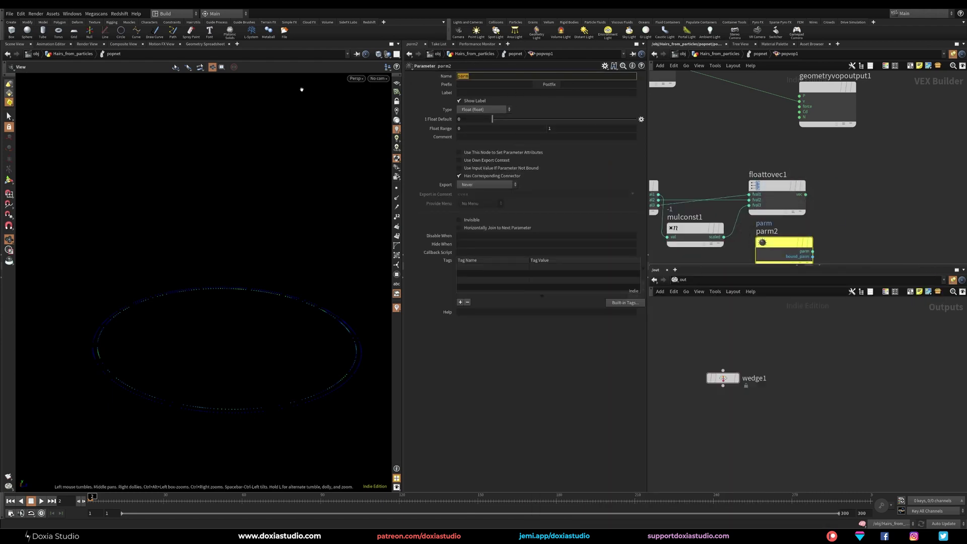
pyautogui.write('VortexForce')
pyautogui.press('Return')
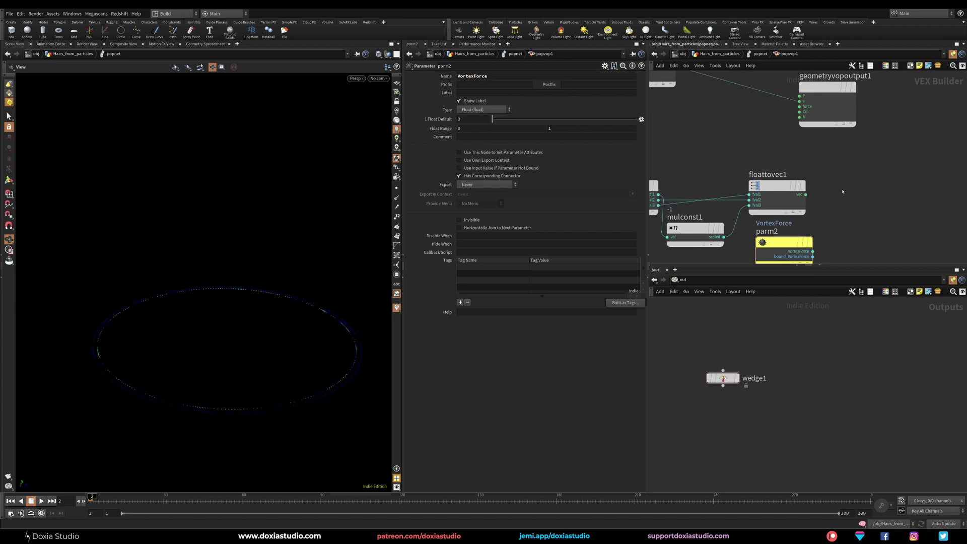
# Add a Multiply node beside floattovec1.
pyautogui.press('Tab')
pyautogui.write('mul')
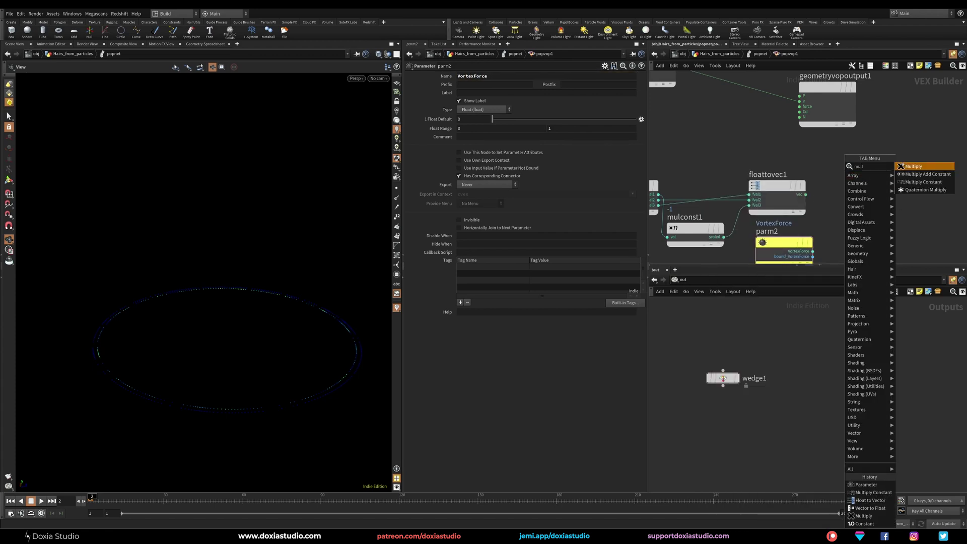
pyautogui.press('Return')
pyautogui.click(829, 179)
pyautogui.moveTo(731, 143); pyautogui.dragTo(756, 193, button='middle')
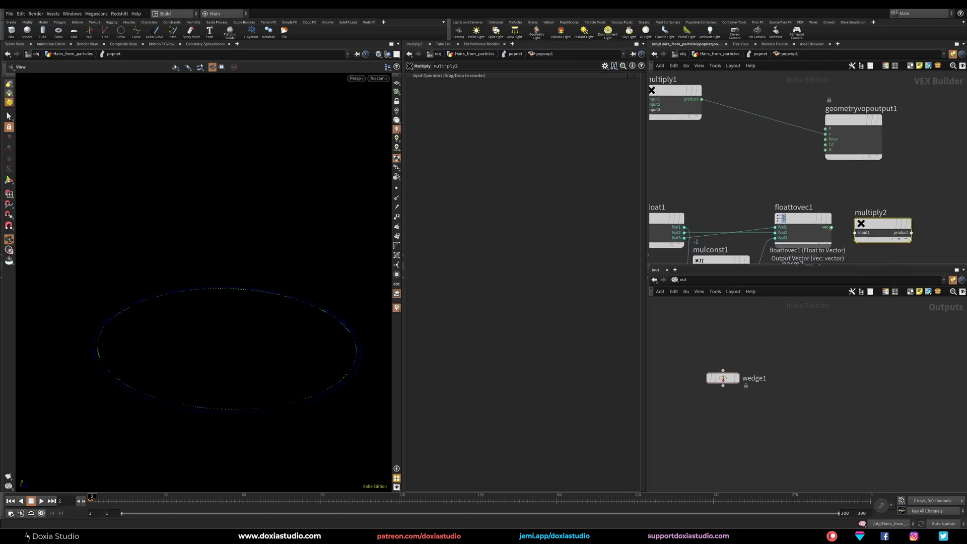
# Wire floattovec1's vector output and the VortexForce parameter into the new Multiply node's first two inputs.
pyautogui.moveTo(830, 228); pyautogui.dragTo(858, 236)
pyautogui.moveTo(843, 243); pyautogui.dragTo(823, 232, button='middle')
pyautogui.moveTo(792, 210); pyautogui.dragTo(794, 210)
pyautogui.moveTo(858, 212); pyautogui.dragTo(859, 207)
pyautogui.moveTo(870, 251); pyautogui.dragTo(859, 230, button='middle')
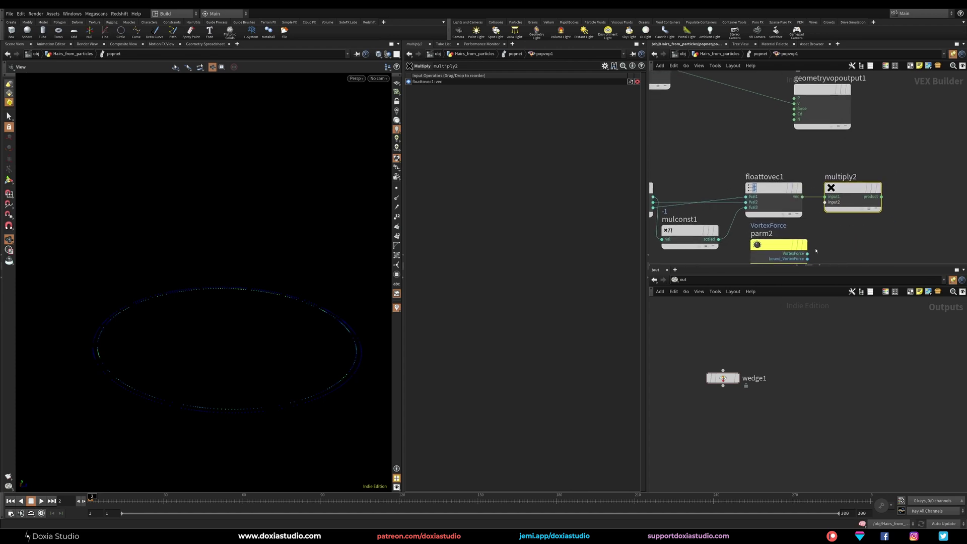
pyautogui.moveTo(814, 253); pyautogui.dragTo(825, 203)
pyautogui.moveTo(734, 151); pyautogui.dragTo(765, 140, button='middle')
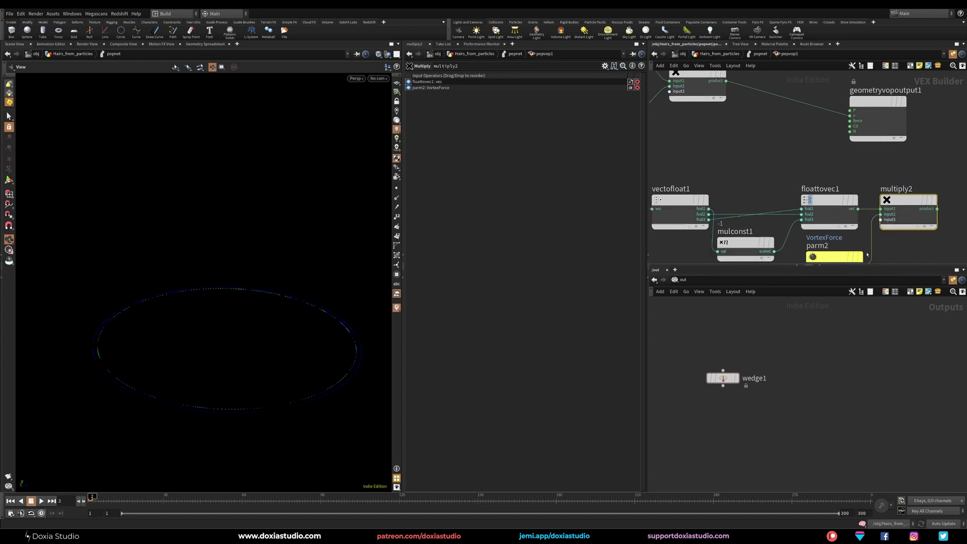
# Move geometryvopoutput1 farther right and tidy the positions of parm2, floattovec1 and multiply2.
pyautogui.moveTo(893, 152); pyautogui.dragTo(821, 164, button='middle')
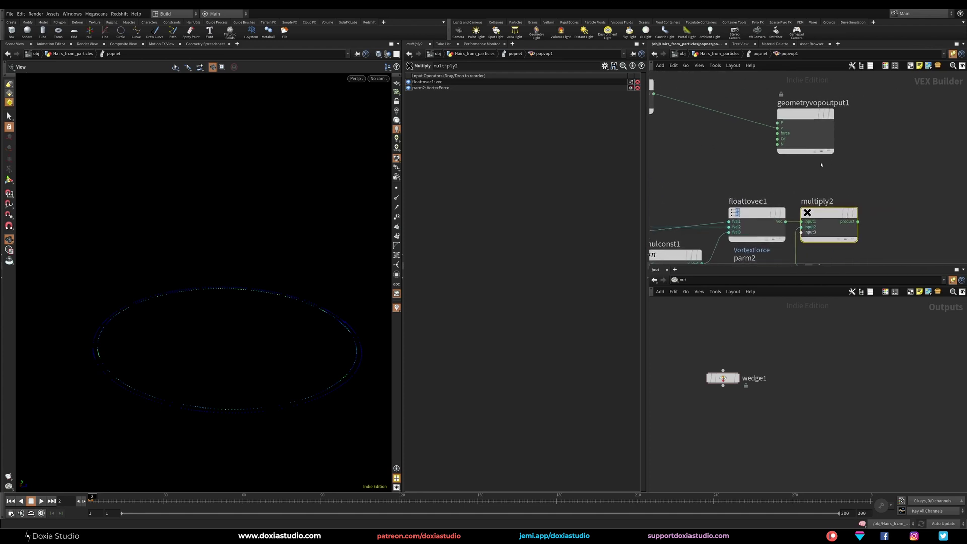
pyautogui.moveTo(805, 114); pyautogui.dragTo(906, 108)
pyautogui.moveTo(818, 170); pyautogui.dragTo(771, 170, button='middle')
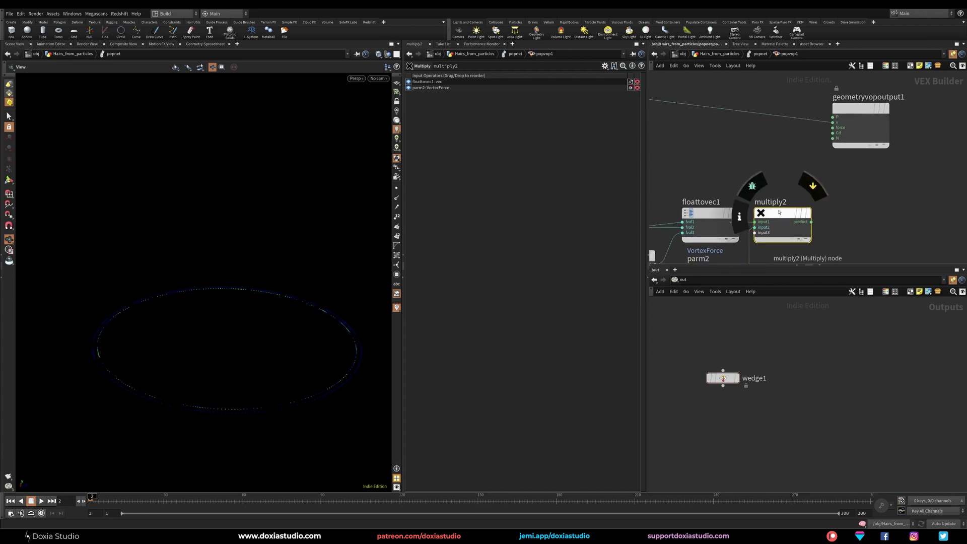
pyautogui.moveTo(847, 210); pyautogui.dragTo(858, 162, button='middle')
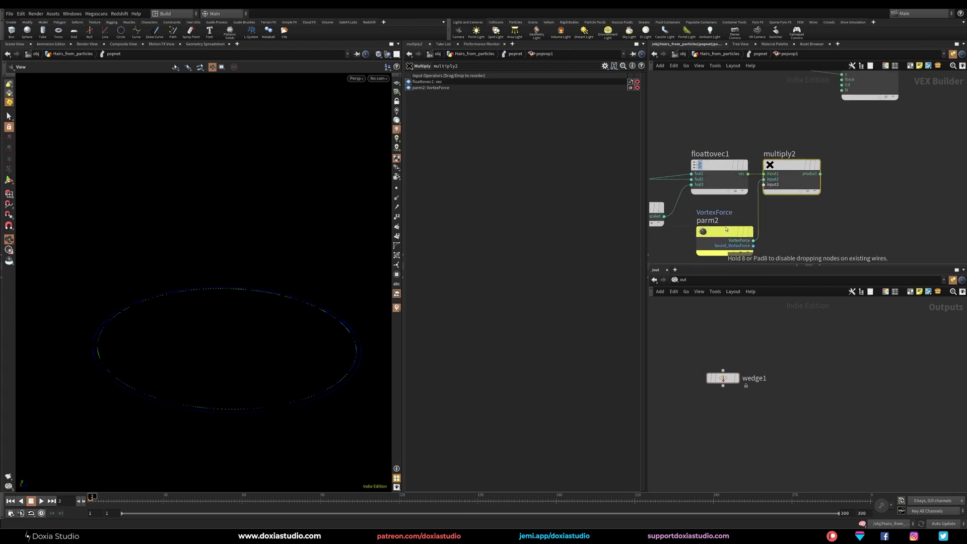
pyautogui.moveTo(729, 219); pyautogui.dragTo(729, 228)
pyautogui.moveTo(732, 168); pyautogui.dragTo(731, 156)
pyautogui.moveTo(794, 166); pyautogui.dragTo(799, 150)
pyautogui.moveTo(732, 156); pyautogui.dragTo(730, 152)
pyautogui.moveTo(797, 150); pyautogui.dragTo(798, 154)
# Move multiply1 closer to geometryvopoutput1 and shift the output node right to make room between them.
pyautogui.moveTo(896, 172); pyautogui.dragTo(855, 227, button='middle')
pyautogui.scroll(-3, 848, 216)
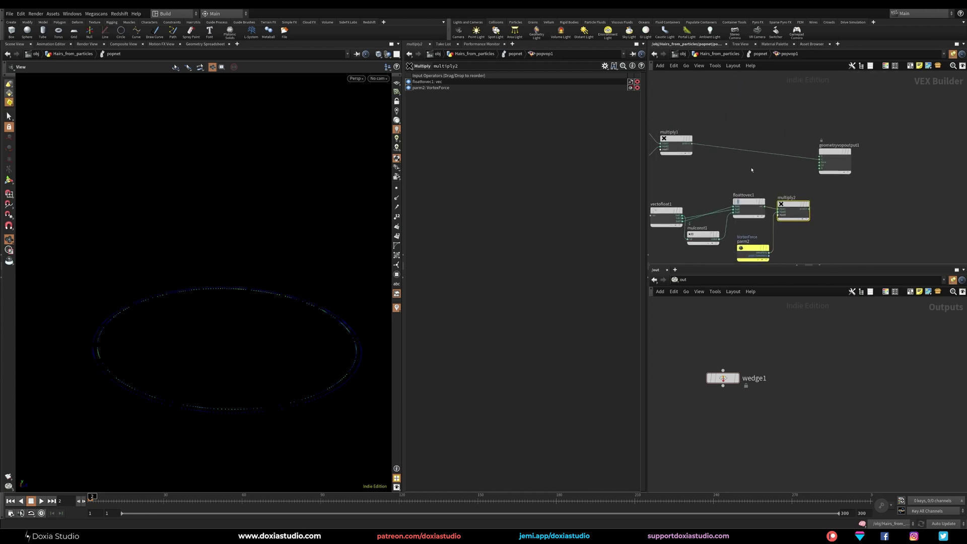
pyautogui.moveTo(751, 169); pyautogui.dragTo(779, 174, button='middle')
pyautogui.moveTo(698, 162); pyautogui.dragTo(783, 151)
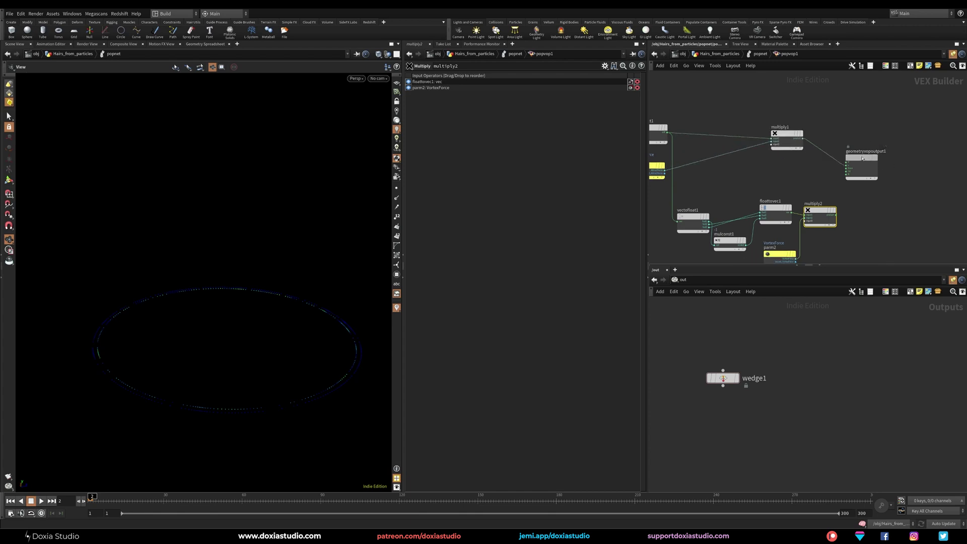
pyautogui.moveTo(862, 158); pyautogui.dragTo(879, 158)
pyautogui.moveTo(819, 210); pyautogui.dragTo(819, 208)
# Add an Add node between multiply1 and geometryvopoutput1, connect multiply2's product to it, and return to the popnet level.
pyautogui.press('Tab')
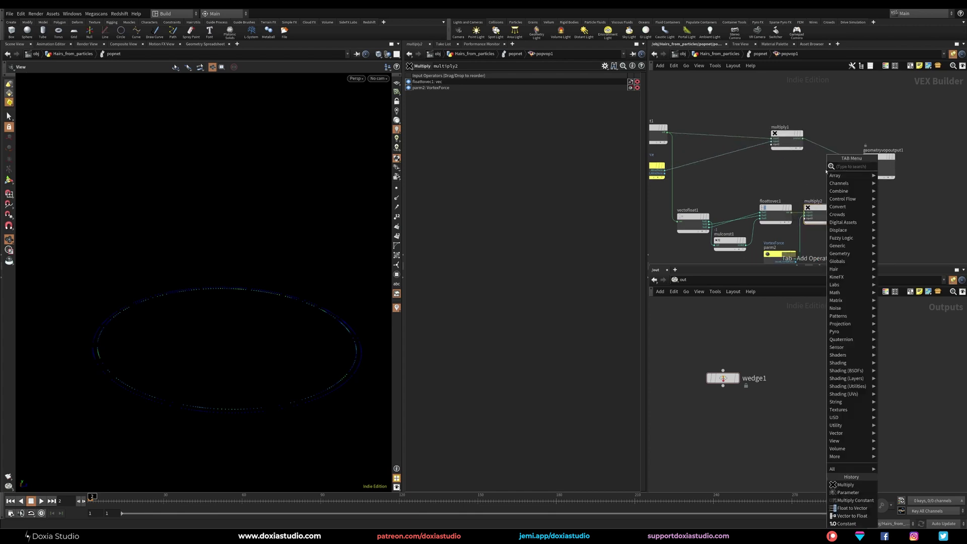
pyautogui.write('add')
pyautogui.click(890, 167)
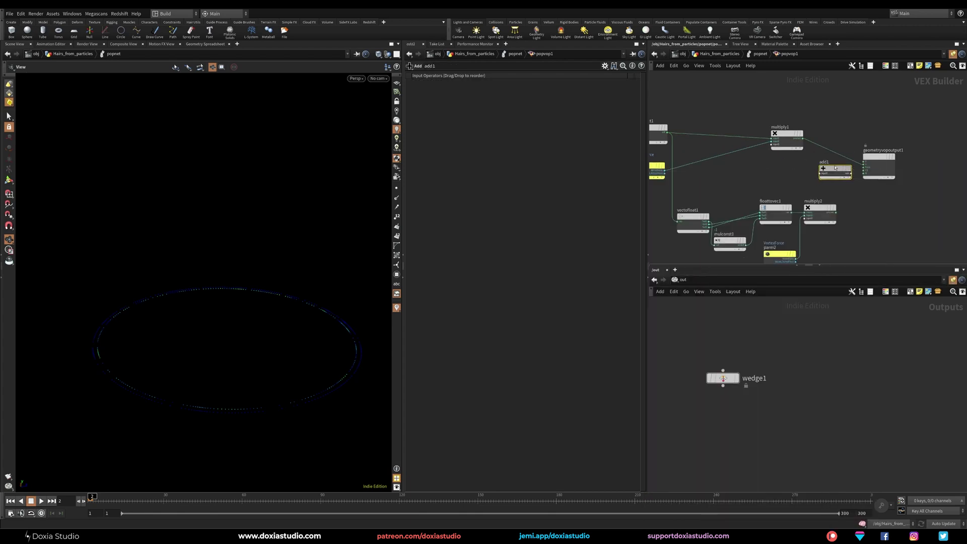
pyautogui.click(844, 174)
pyautogui.moveTo(836, 212); pyautogui.dragTo(856, 153)
pyautogui.press('u')
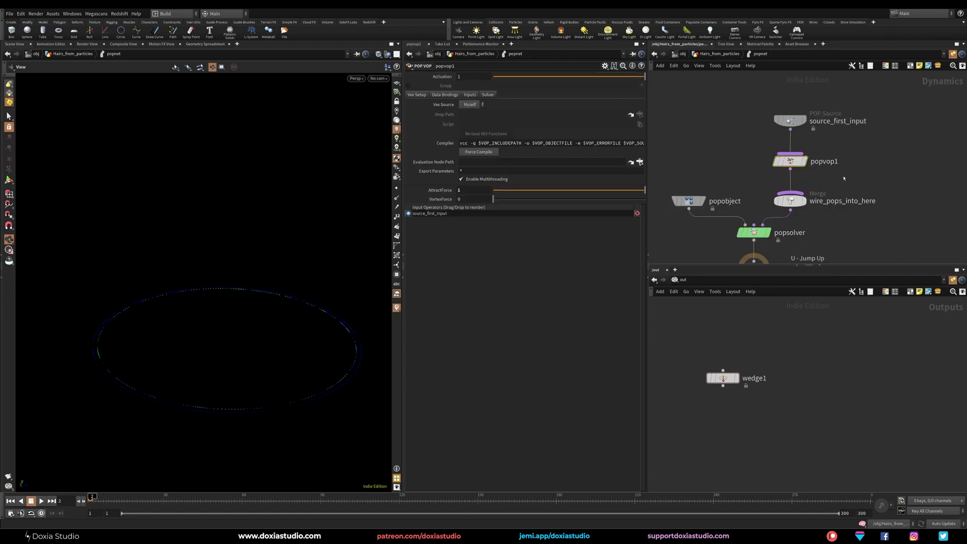
# Play the simulation, rewind it, set popvop1's VortexForce to 0.75, and play it again.
pyautogui.click(41, 501)
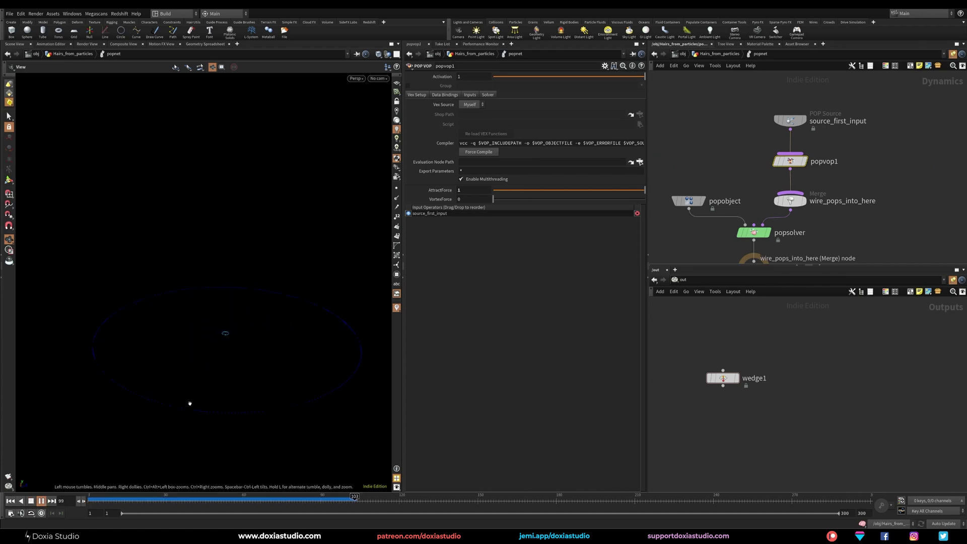
pyautogui.moveTo(117, 498); pyautogui.dragTo(90, 498)
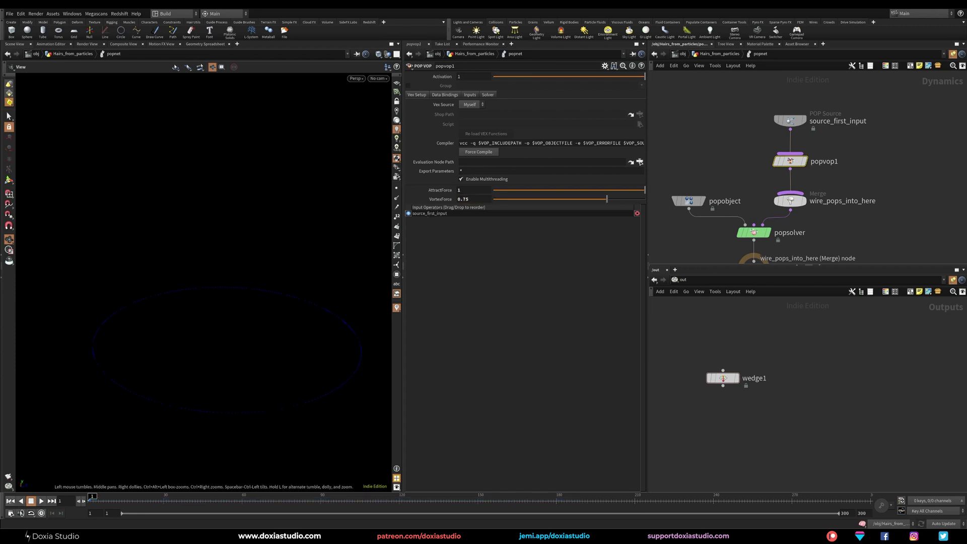
pyautogui.click(41, 501)
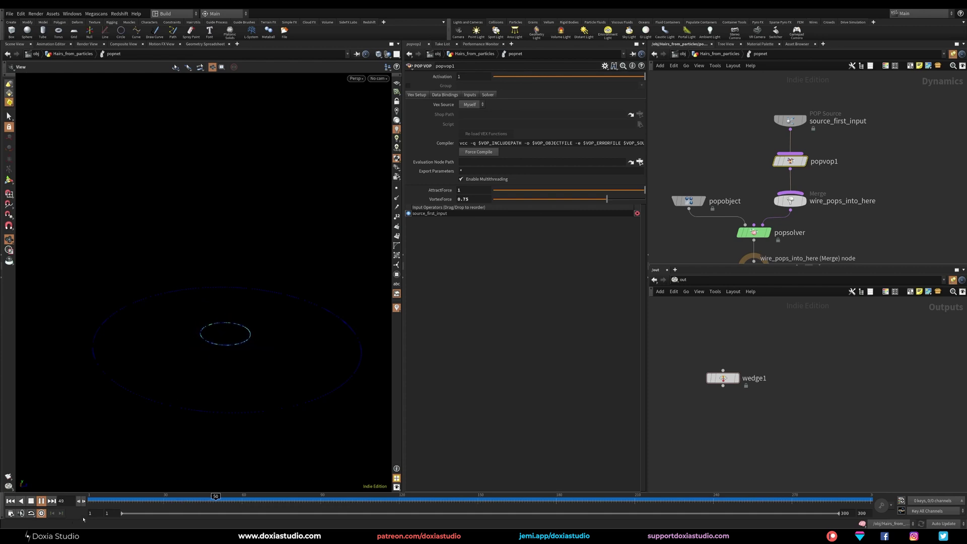
pyautogui.click(43, 502)
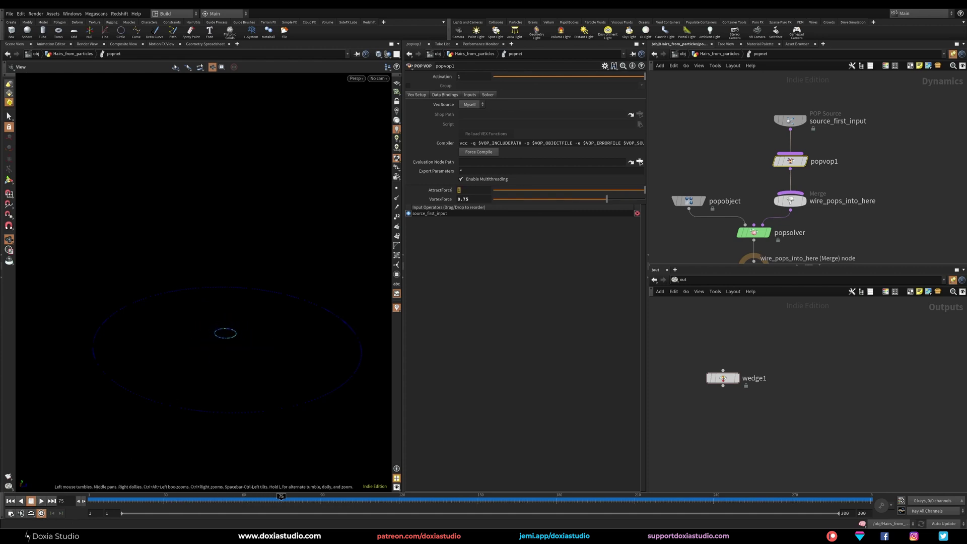
# Set popvop1's VortexForce to 2, replay the simulation from the first frame, and scrub to frame 26.
pyautogui.press('Return')
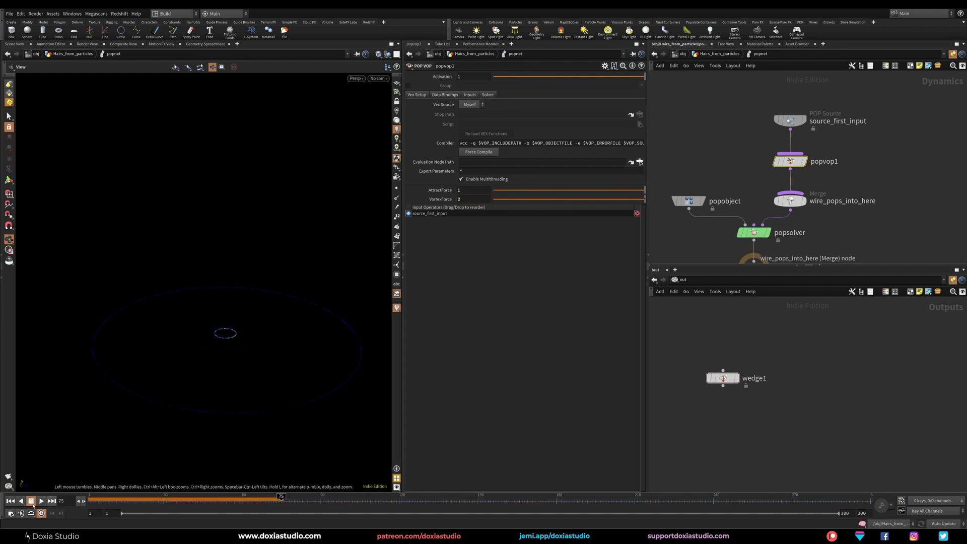
pyautogui.click(11, 501)
pyautogui.click(41, 502)
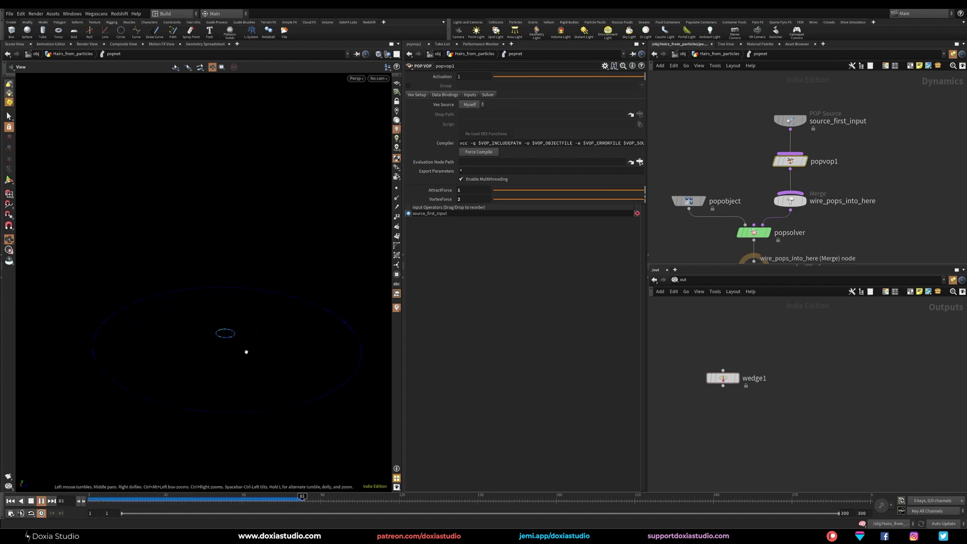
pyautogui.click(42, 502)
pyautogui.moveTo(107, 499); pyautogui.dragTo(154, 499)
pyautogui.moveTo(875, 175); pyautogui.dragTo(873, 166, button='middle')
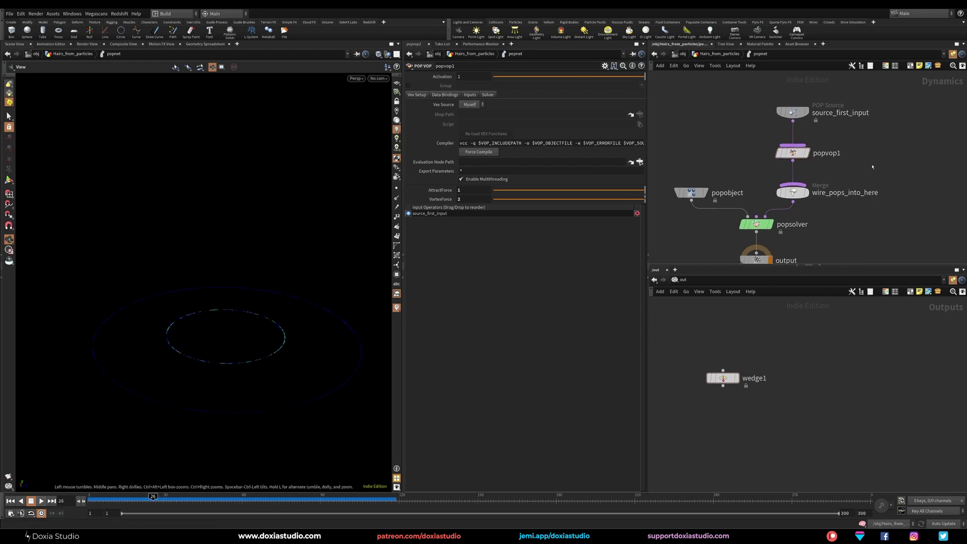
# Go up to the Hairs_from_particles level and add a Trail node below popnet.
pyautogui.press('u')
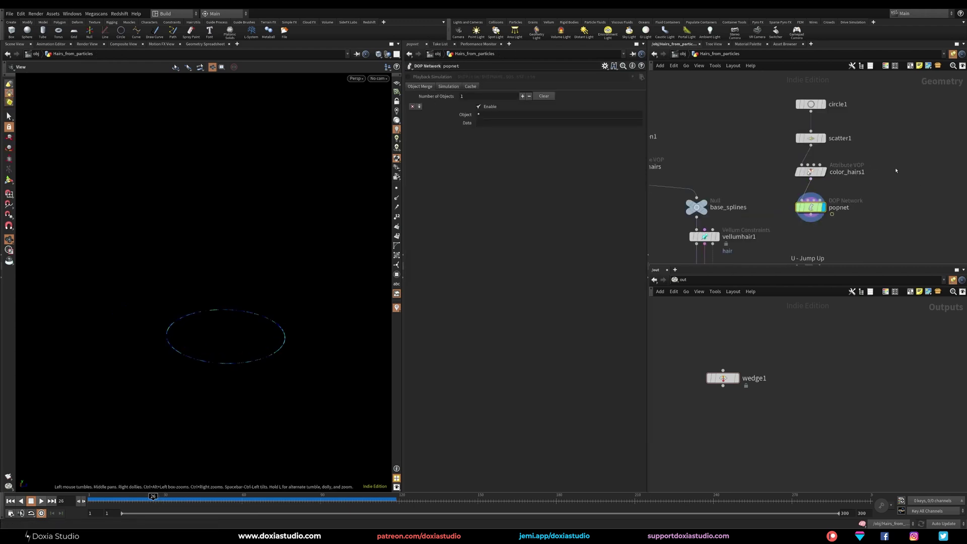
pyautogui.moveTo(829, 252); pyautogui.dragTo(840, 185, button='middle')
pyautogui.scroll(-1, 818, 211)
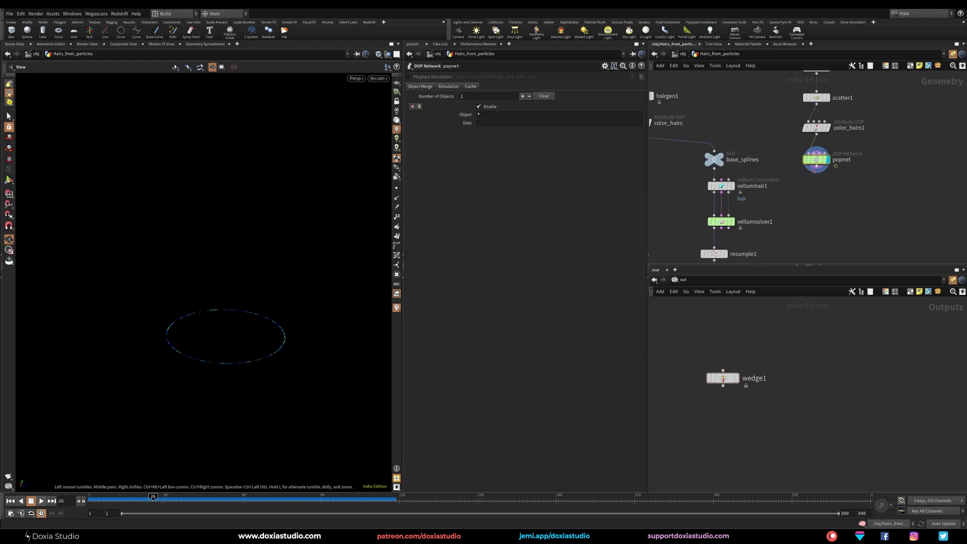
pyautogui.press('Tab')
pyautogui.write('trail')
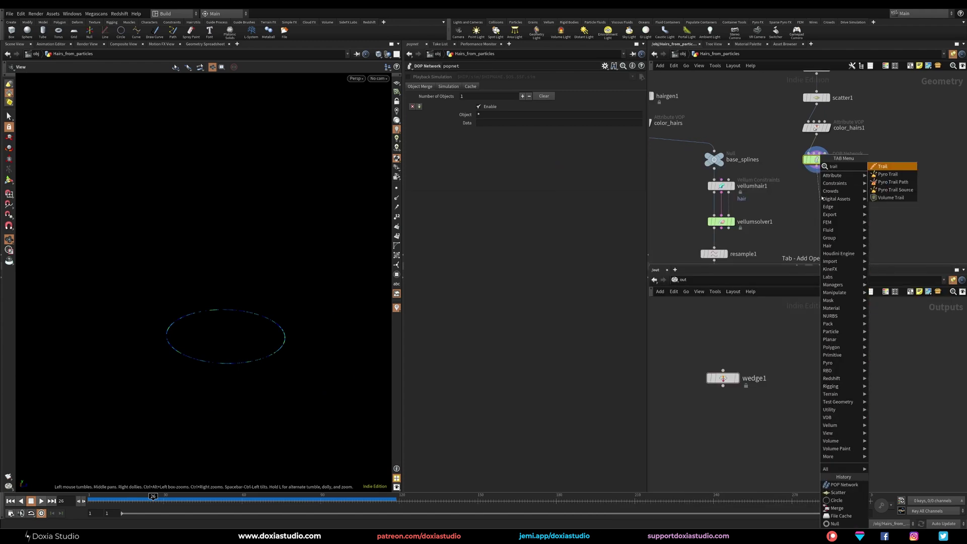
pyautogui.click(883, 167)
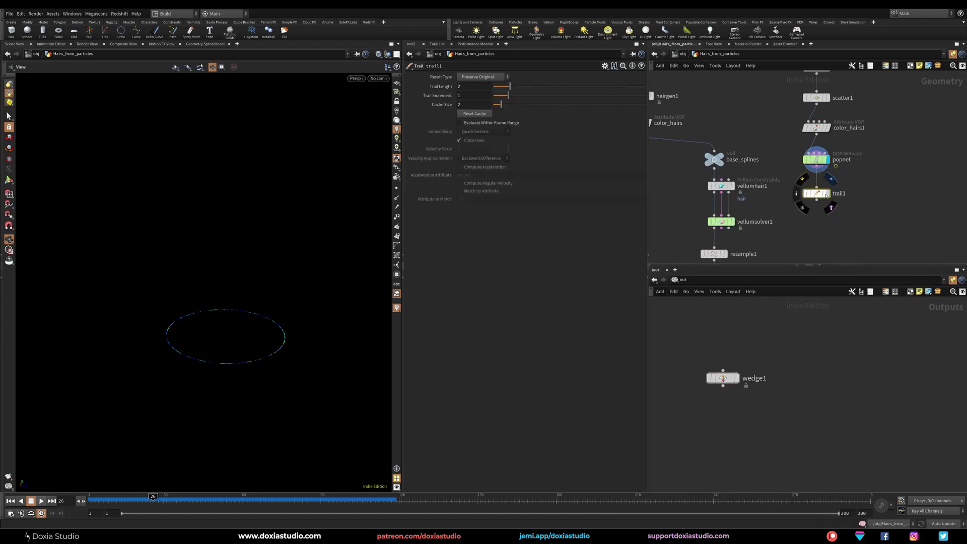
# Set trail1's Trail Length to the expression $FEND.
pyautogui.moveTo(463, 87); pyautogui.dragTo(453, 92)
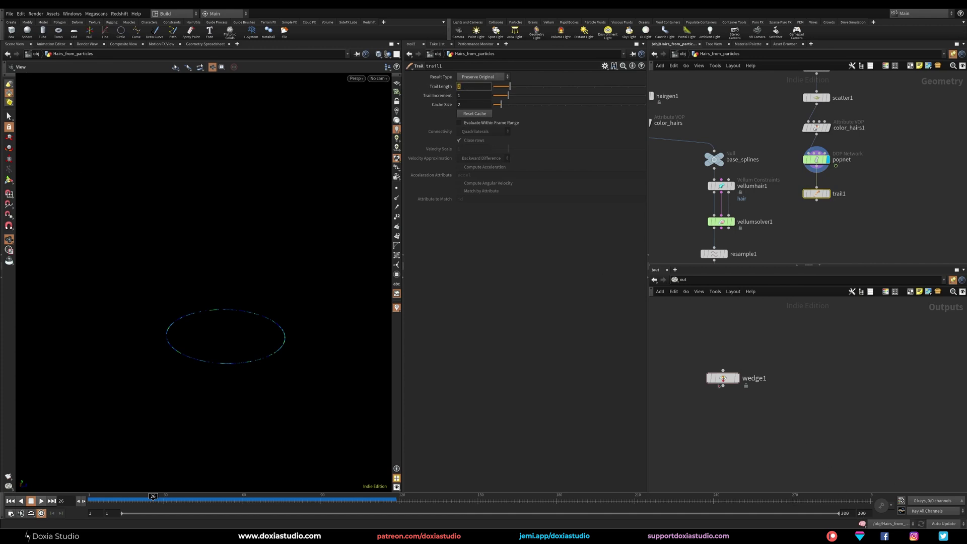
pyautogui.write('$FE')
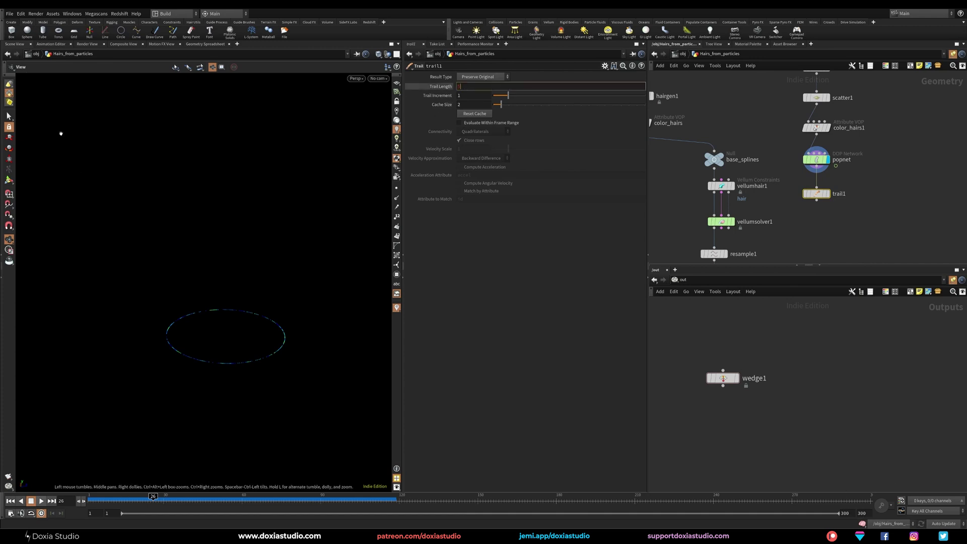
pyautogui.write('ND')
pyautogui.press('Return')
pyautogui.click(443, 88)
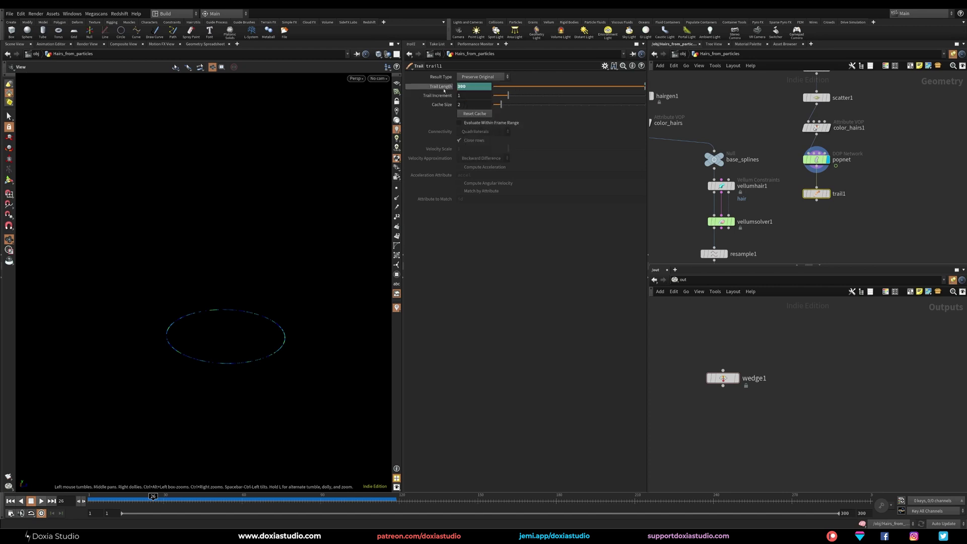
# Display trail1, orbit to see the trails from above, and scrub the timeline to frame 64.
pyautogui.click(827, 193)
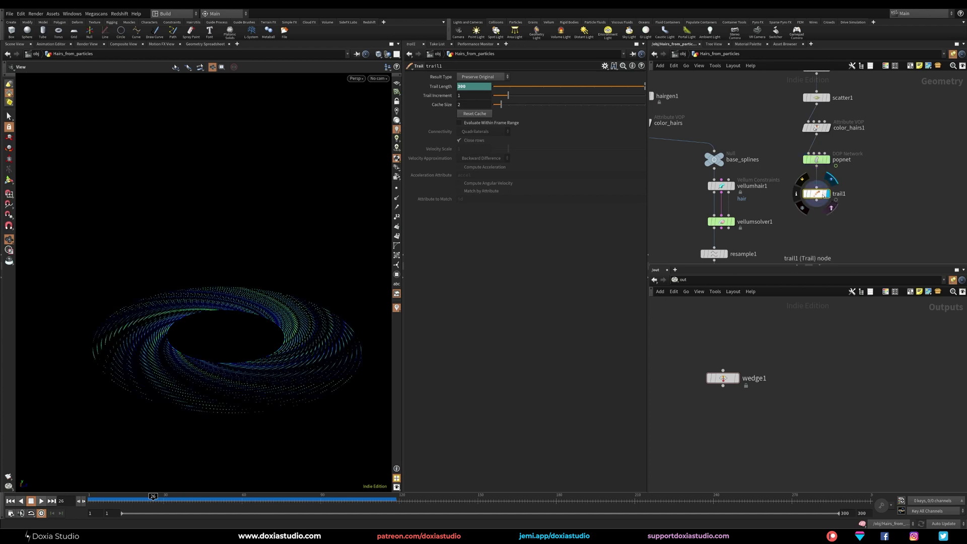
pyautogui.moveTo(194, 345); pyautogui.dragTo(195, 367)
pyautogui.moveTo(105, 496); pyautogui.dragTo(253, 496)
# Set trail1's Result Type to Connect as Polygons and turn off Close rows.
pyautogui.click(494, 76)
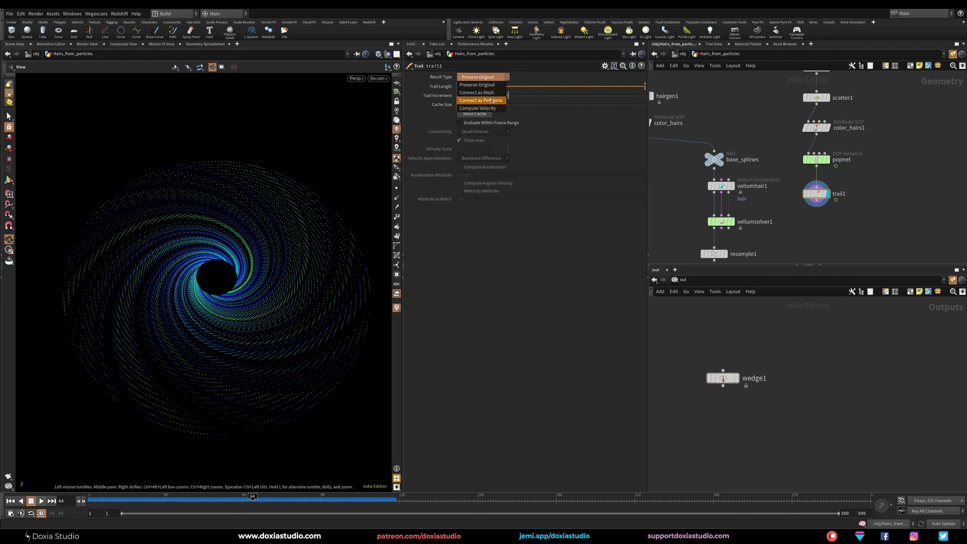
pyautogui.click(489, 101)
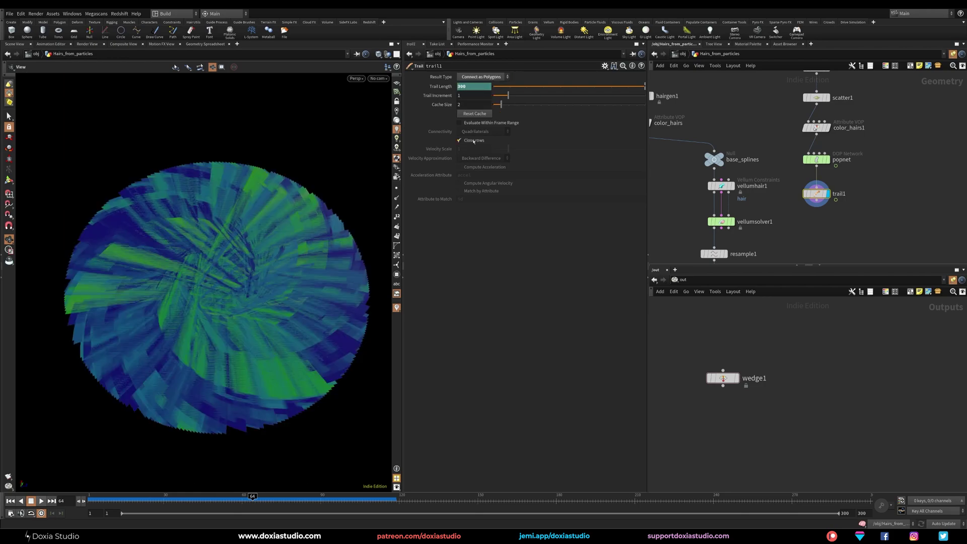
pyautogui.click(473, 141)
pyautogui.scroll(5, 255, 321)
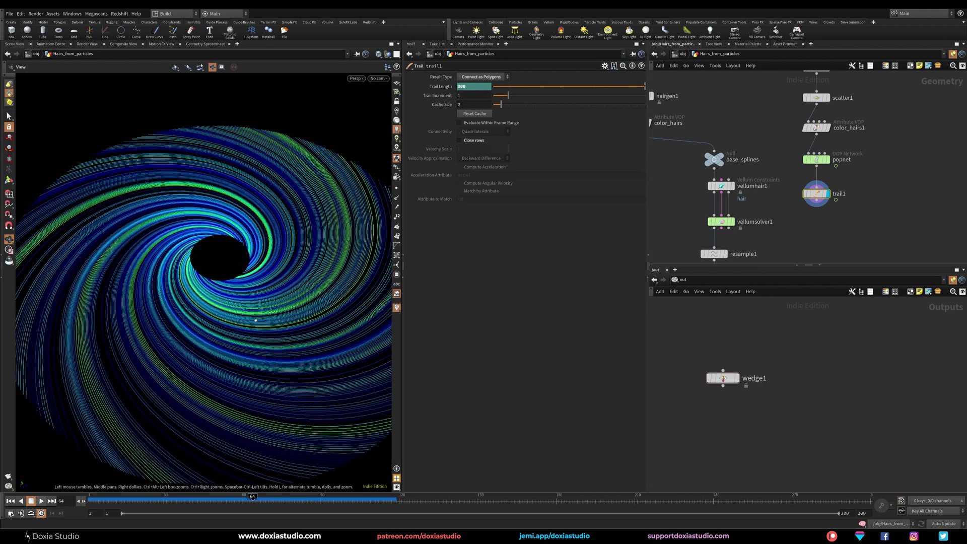
pyautogui.moveTo(256, 320)
pyautogui.mouseDown()
pyautogui.moveTo(272, 352)
pyautogui.moveTo(263, 304)
pyautogui.mouseUp()
# Scrub the timeline to frames 127 and 109 and orbit the view to examine the spiral trail curves.
pyautogui.moveTo(143, 497); pyautogui.dragTo(130, 496)
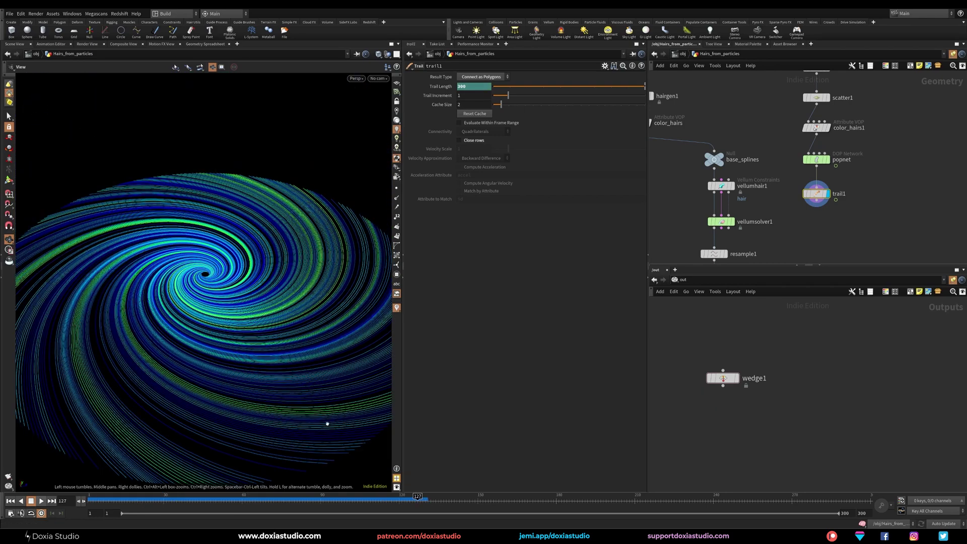
pyautogui.scroll(3, 285, 289)
pyautogui.moveTo(285, 289); pyautogui.dragTo(289, 331)
pyautogui.moveTo(147, 504); pyautogui.dragTo(372, 505)
pyautogui.moveTo(229, 338); pyautogui.dragTo(183, 348)
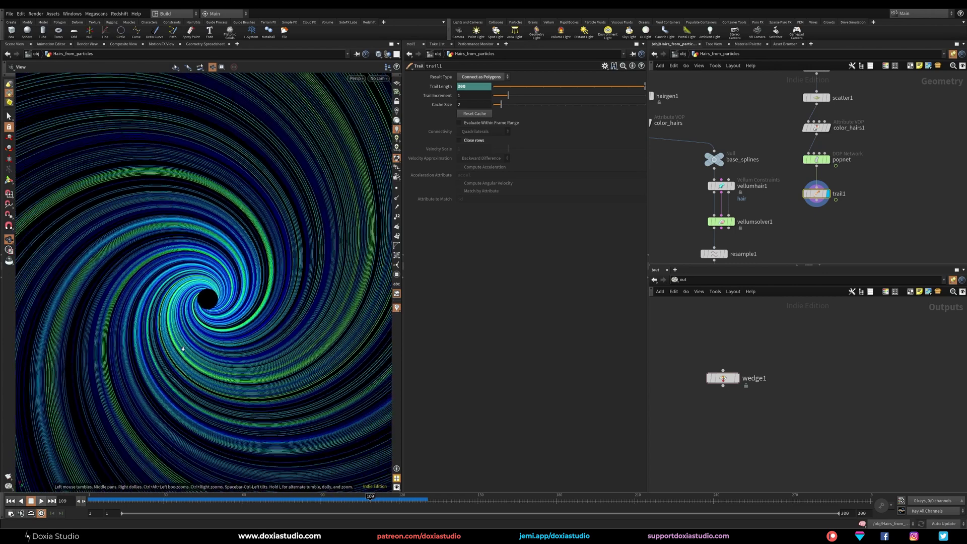
pyautogui.moveTo(183, 348); pyautogui.dragTo(179, 363, button='right')
pyautogui.moveTo(179, 362); pyautogui.dragTo(203, 346, button='middle')
pyautogui.moveTo(203, 345); pyautogui.dragTo(256, 256)
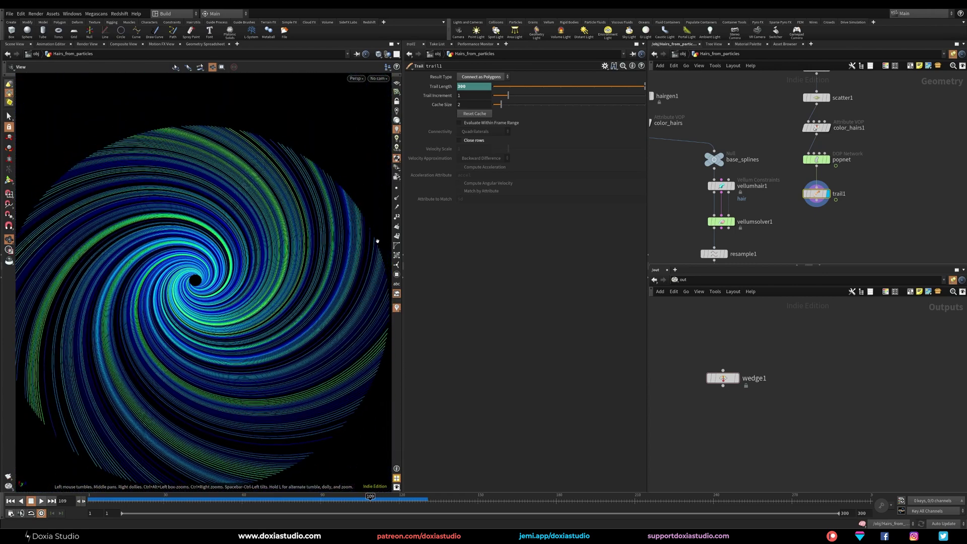
# Open popvop1 inside popnet and add a Turbulent Noise node below the vortex nodes.
pyautogui.doubleClick(819, 162)
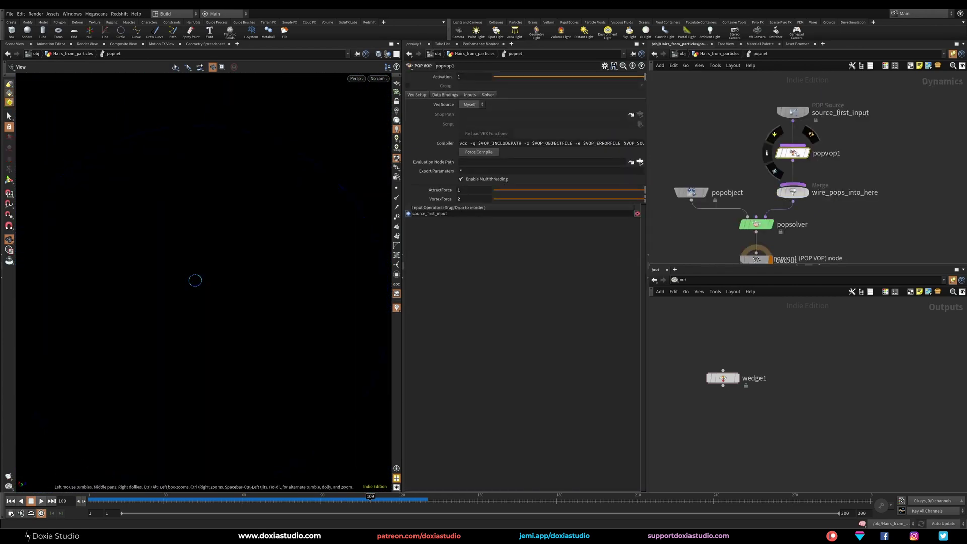
pyautogui.doubleClick(794, 153)
pyautogui.moveTo(799, 175); pyautogui.dragTo(797, 147, button='middle')
pyautogui.scroll(-3, 794, 164)
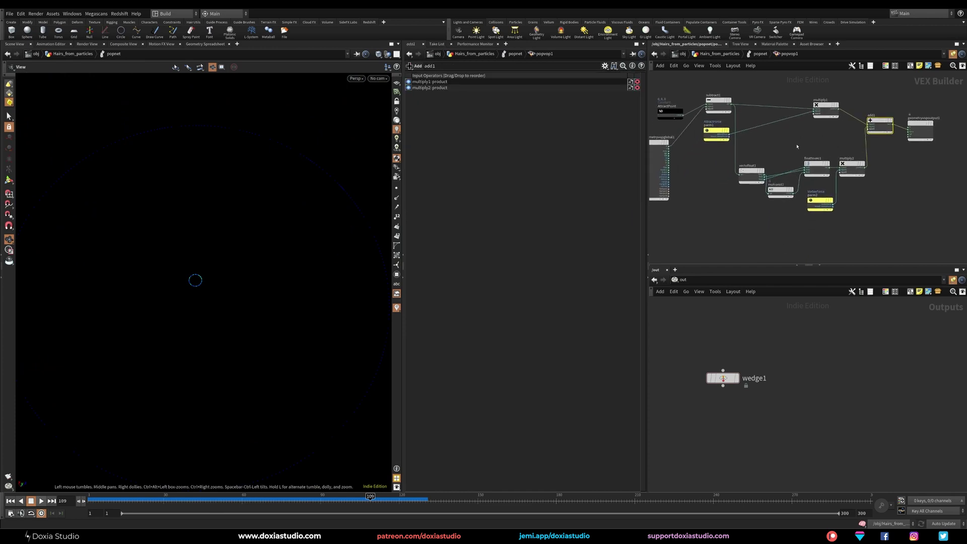
pyautogui.press('Tab')
pyautogui.write('turb')
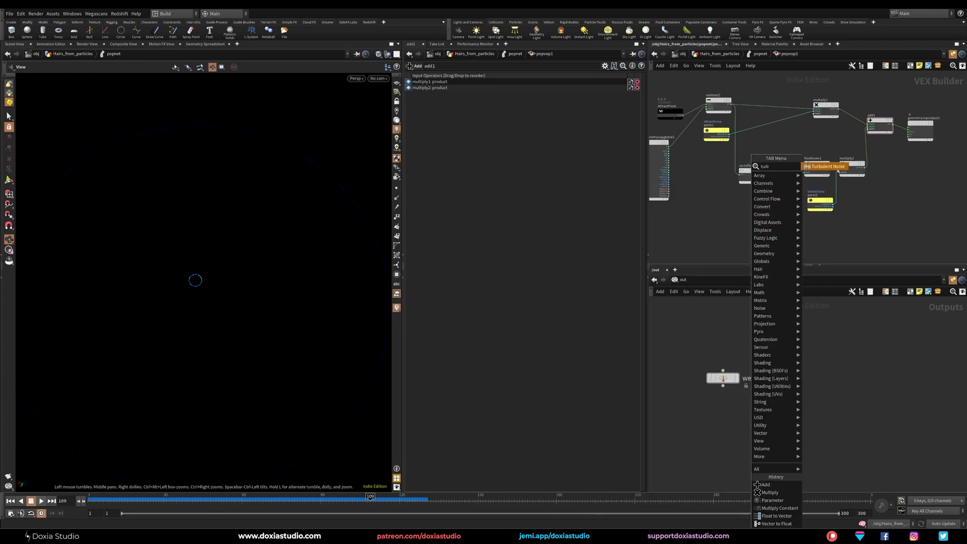
pyautogui.press('Return')
pyautogui.click(761, 244)
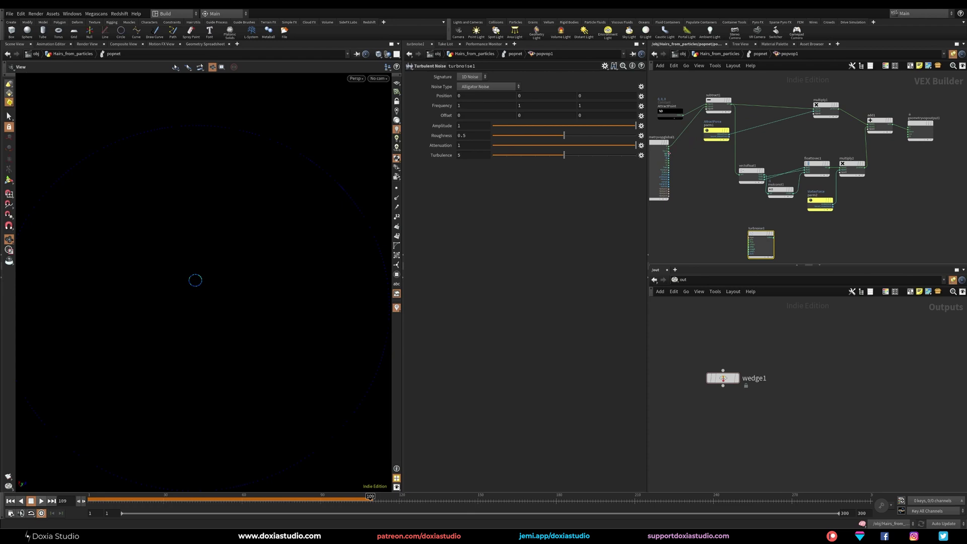
# Wire the globals node's P output into turbnoise1's position input and set its Signature to 3D Noise.
pyautogui.moveTo(669, 147); pyautogui.dragTo(718, 191)
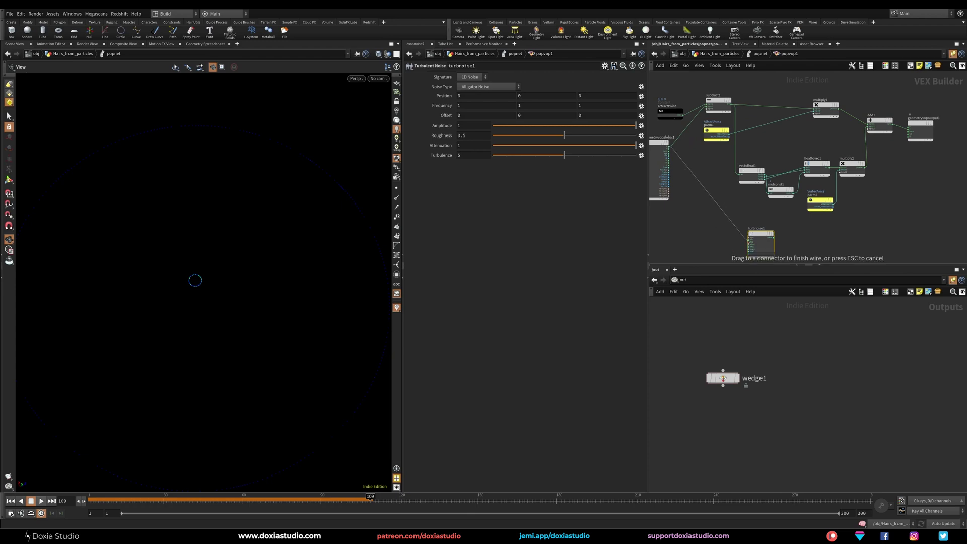
pyautogui.moveTo(749, 233); pyautogui.dragTo(750, 235)
pyautogui.click(476, 80)
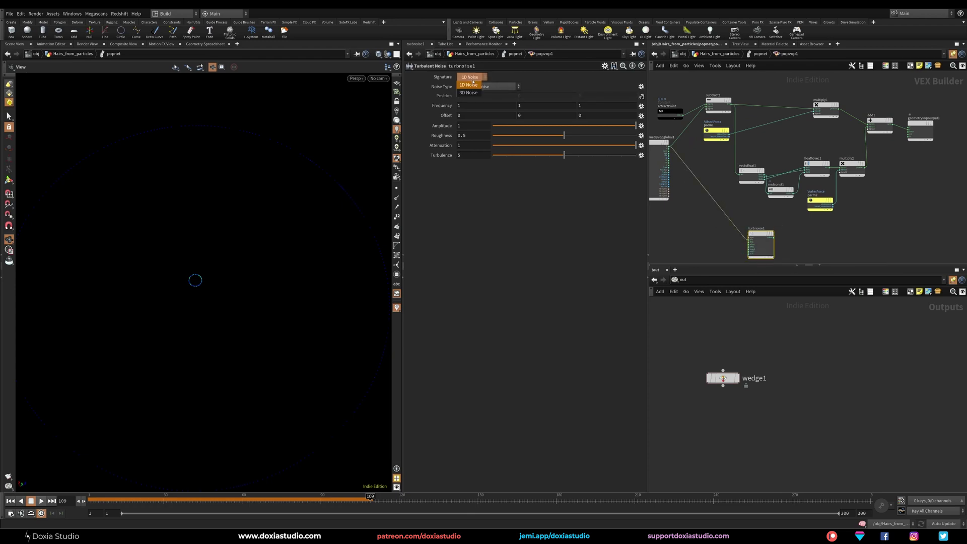
pyautogui.click(475, 96)
# Add a Parameter node below turbnoise1, name it NoiseForce, and set its Type to 3 Floats (vector).
pyautogui.moveTo(833, 231); pyautogui.dragTo(829, 197, button='middle')
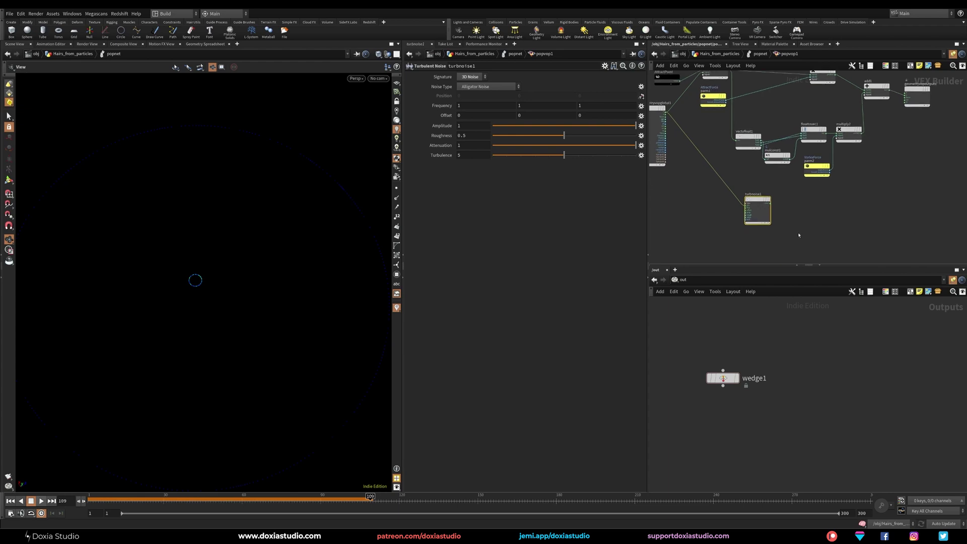
pyautogui.press('Tab')
pyautogui.write('para')
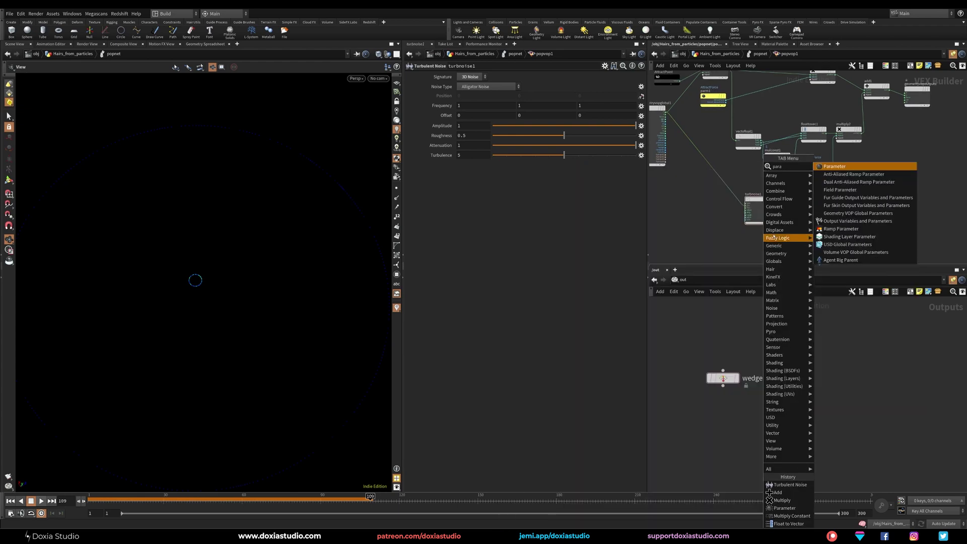
pyautogui.click(846, 166)
pyautogui.click(760, 245)
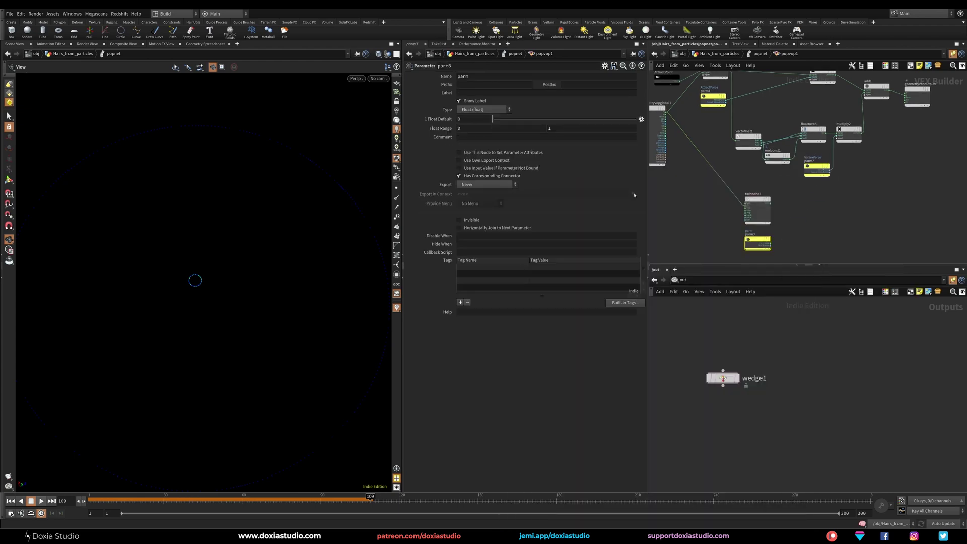
pyautogui.doubleClick(476, 75)
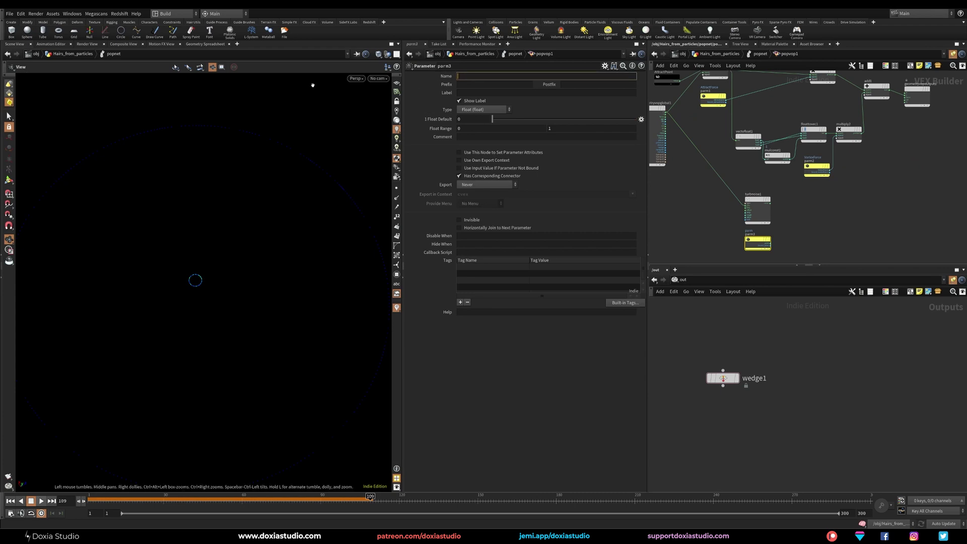
pyautogui.write('NoiseForce')
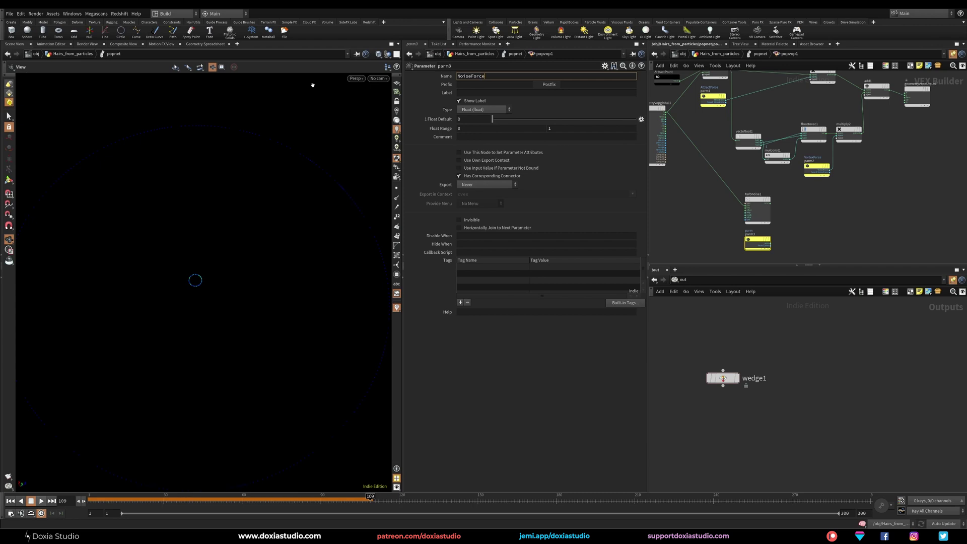
pyautogui.click(472, 111)
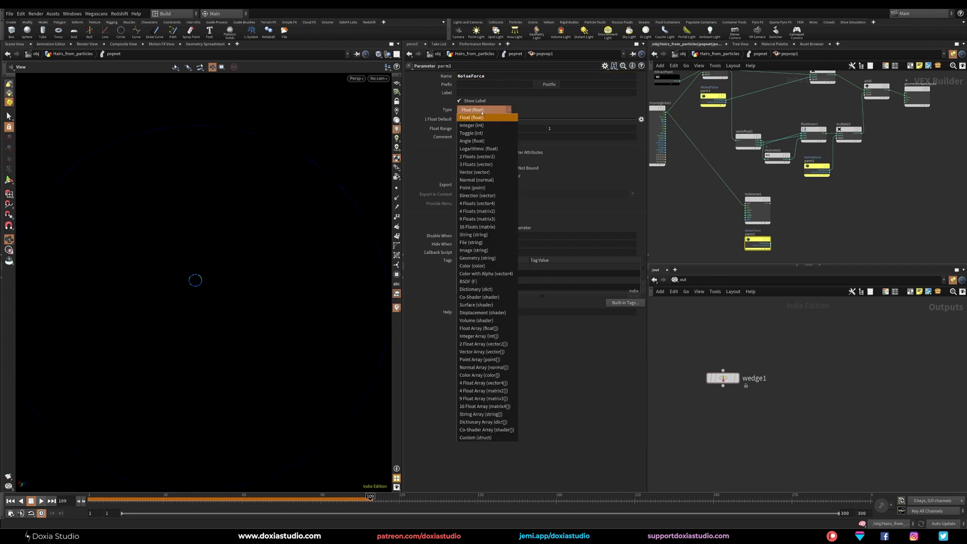
pyautogui.click(481, 166)
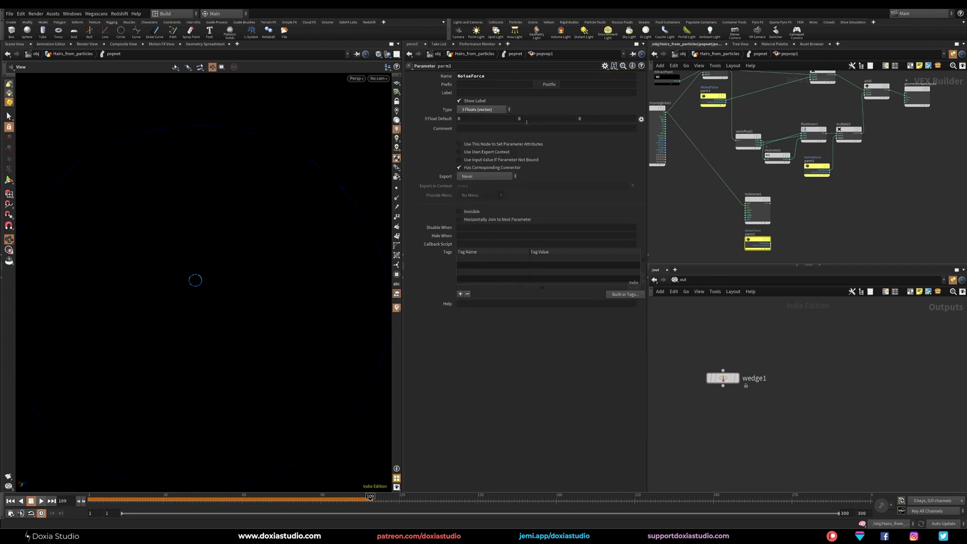
pyautogui.click(601, 120)
pyautogui.click(544, 120)
# Add a Multiply node beside turbnoise1 and wire the turbulent noise and the NoiseForce parameter into it.
pyautogui.press('Tab')
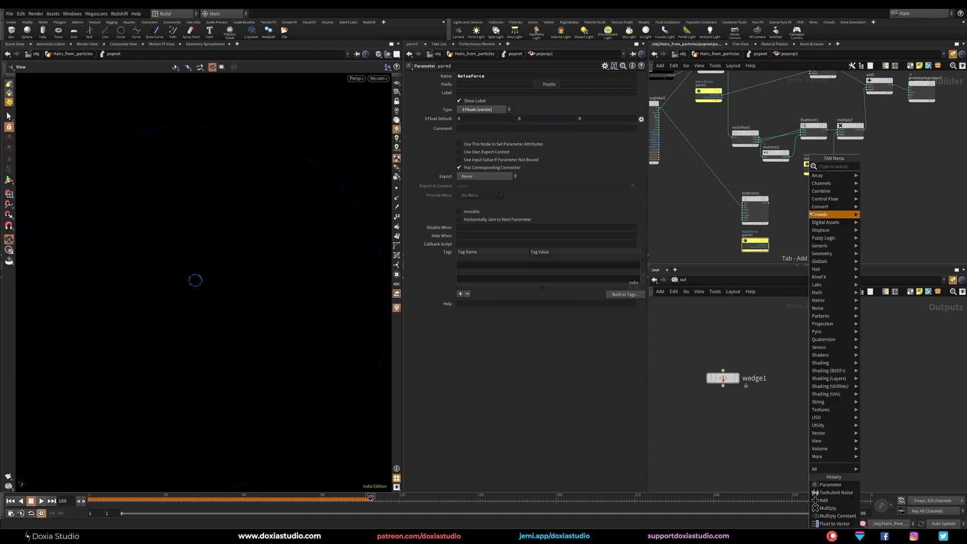
pyautogui.write('mult')
pyautogui.press('Return')
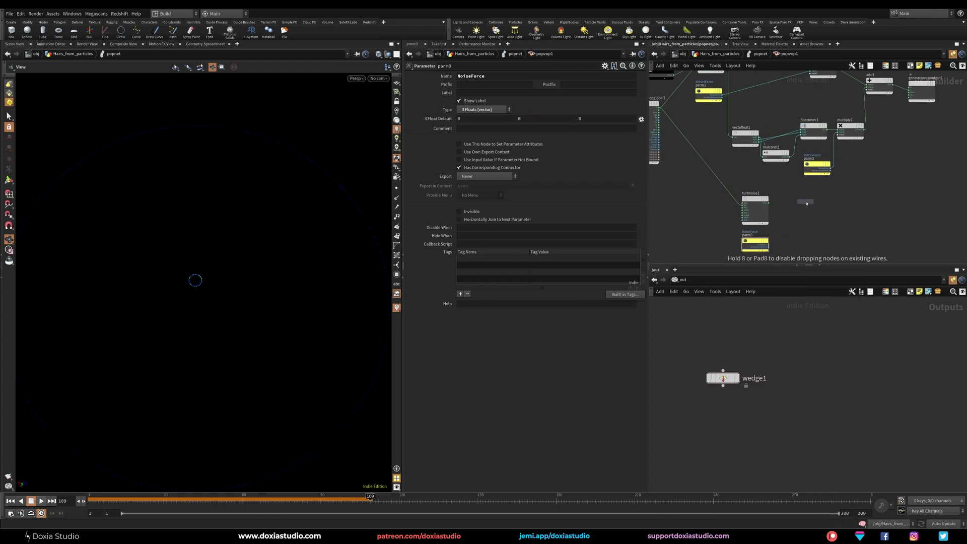
pyautogui.click(804, 205)
pyautogui.moveTo(790, 222); pyautogui.dragTo(786, 235, button='right')
pyautogui.moveTo(763, 196); pyautogui.dragTo(792, 203)
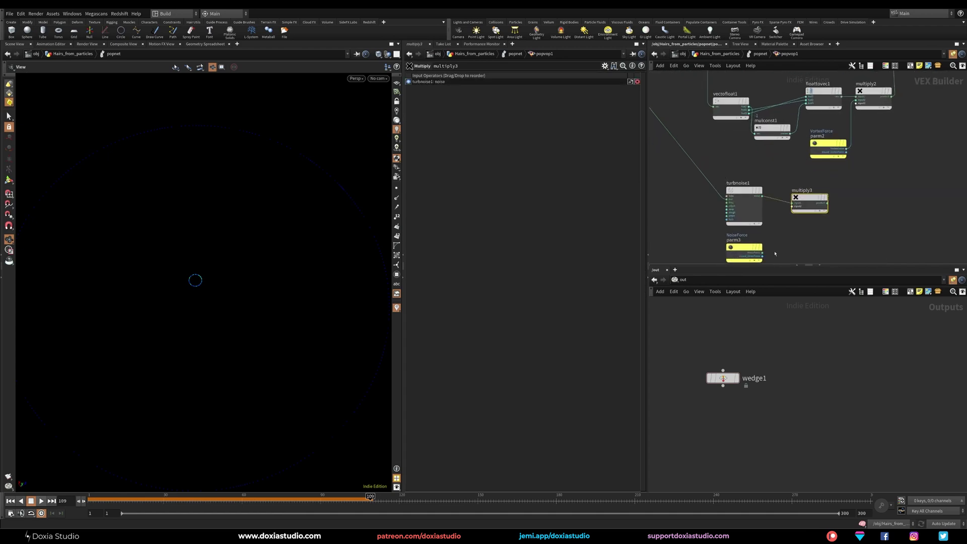
pyautogui.moveTo(763, 253); pyautogui.dragTo(792, 207)
# Wire the noise Multiply node into add1 and space out add1 and the geometry output node.
pyautogui.moveTo(897, 164); pyautogui.dragTo(804, 211, button='middle')
pyautogui.moveTo(805, 211); pyautogui.dragTo(797, 210, button='right')
pyautogui.moveTo(797, 209); pyautogui.dragTo(754, 220, button='middle')
pyautogui.moveTo(726, 244); pyautogui.dragTo(799, 198)
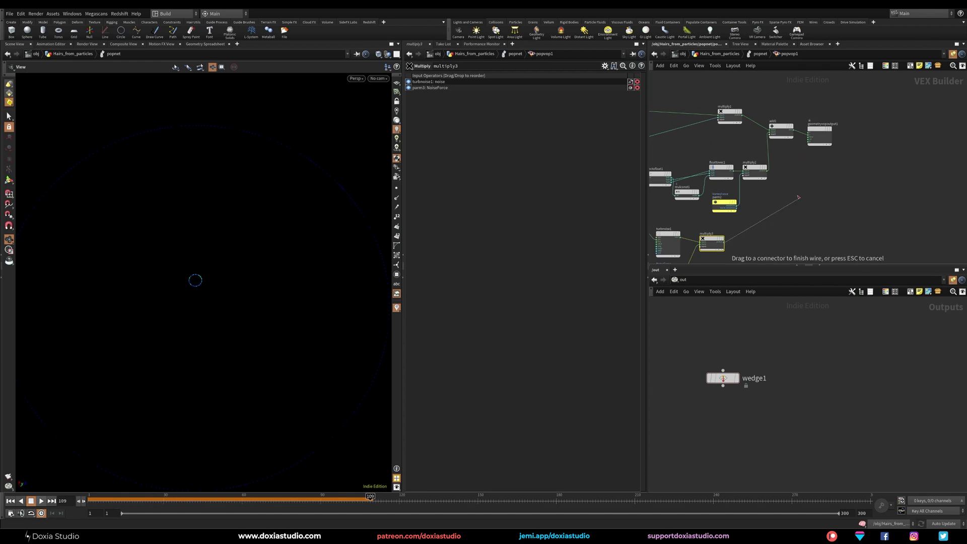
pyautogui.moveTo(770, 142); pyautogui.dragTo(774, 124)
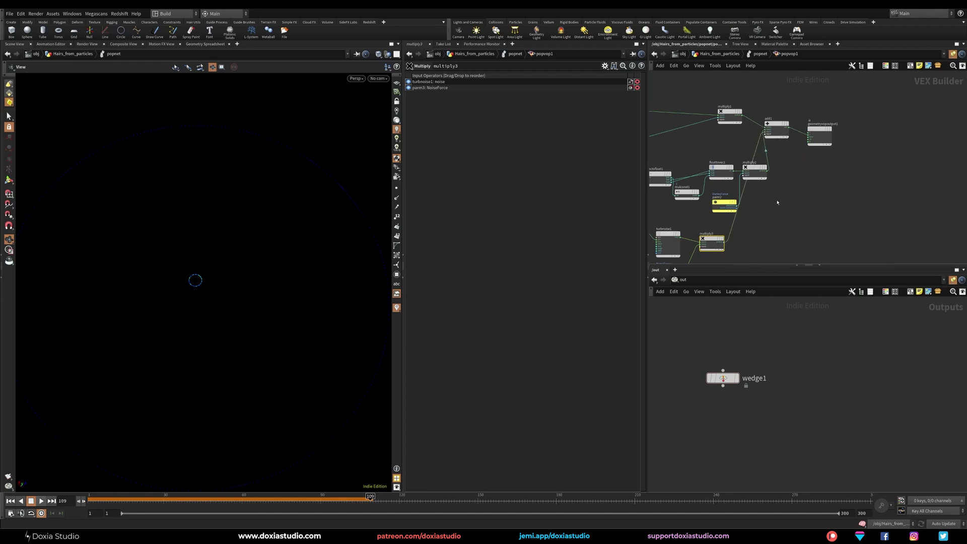
pyautogui.moveTo(790, 207); pyautogui.dragTo(830, 203, button='middle')
pyautogui.moveTo(830, 145); pyautogui.dragTo(829, 171, button='middle')
pyautogui.moveTo(853, 154); pyautogui.dragTo(877, 135)
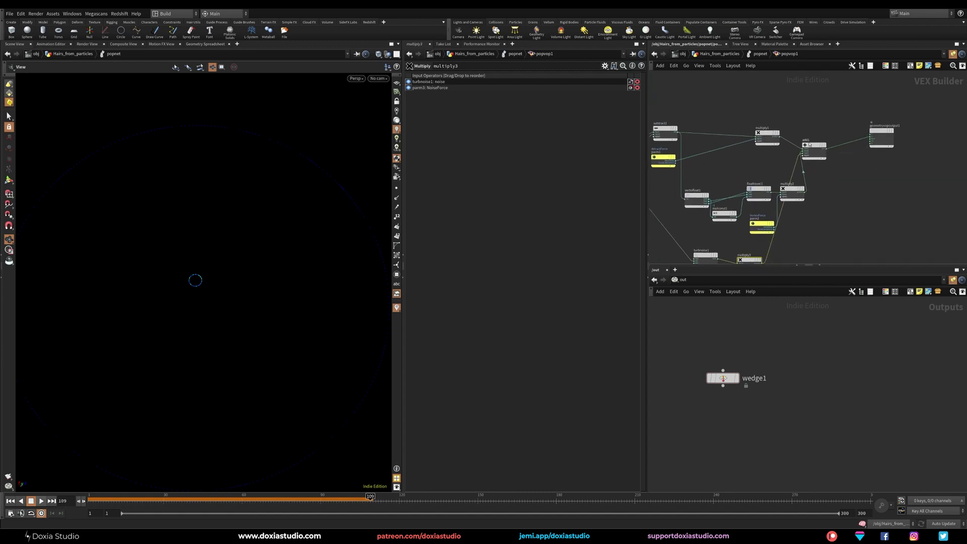
pyautogui.moveTo(814, 150); pyautogui.dragTo(837, 142)
pyautogui.moveTo(803, 114); pyautogui.dragTo(855, 115, button='middle')
pyautogui.moveTo(843, 105); pyautogui.dragTo(728, 163)
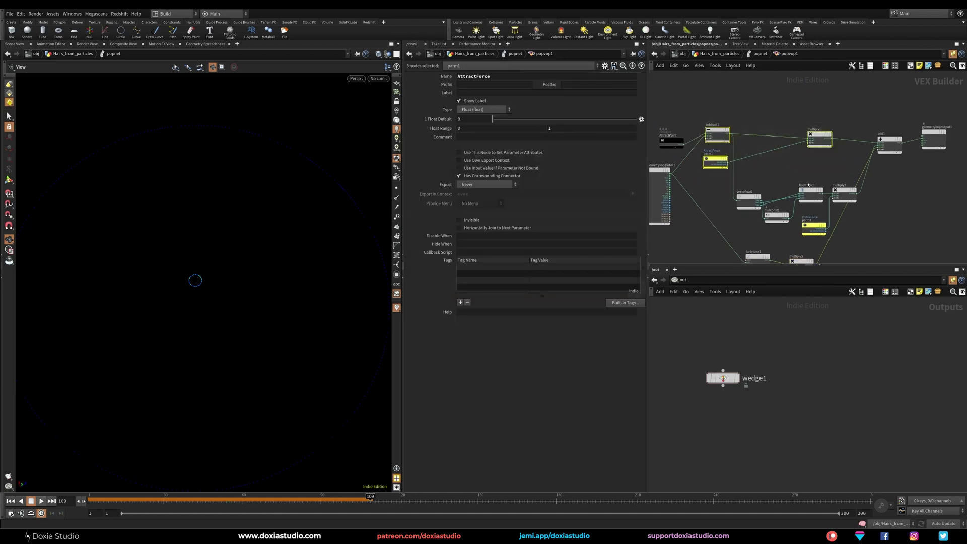
pyautogui.moveTo(899, 181); pyautogui.dragTo(736, 234)
pyautogui.moveTo(844, 255); pyautogui.dragTo(863, 169, button='middle')
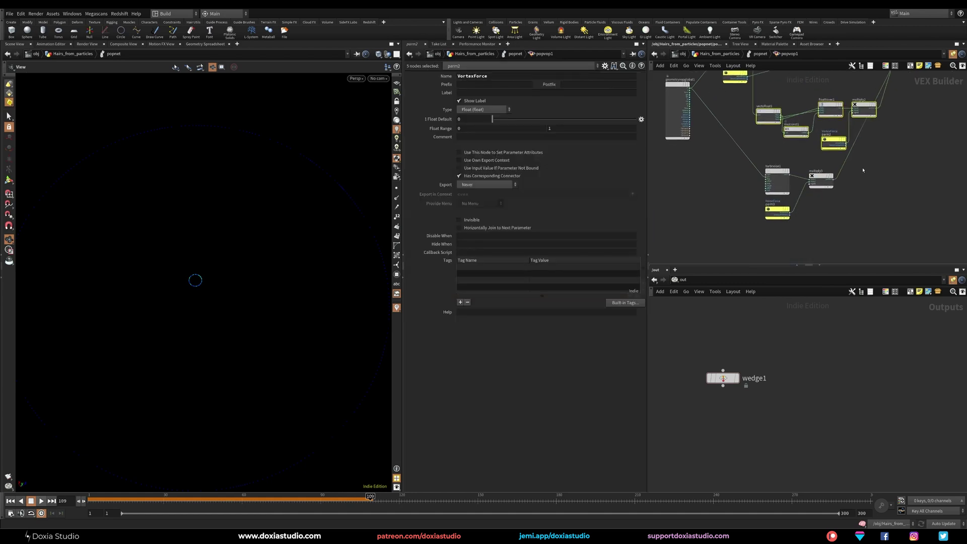
pyautogui.moveTo(875, 169); pyautogui.dragTo(745, 241)
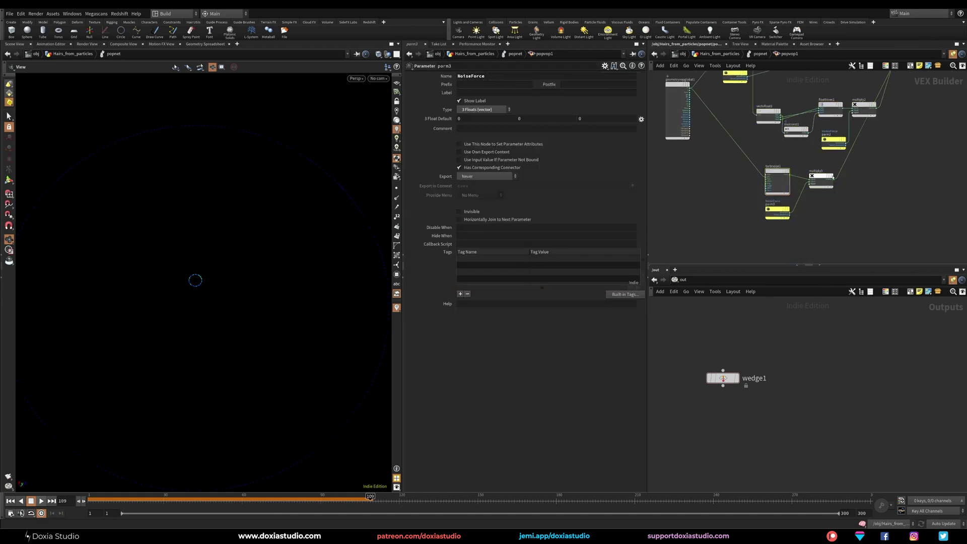
# Create input parameters for turbnoise1 and go back up to the popnet level.
pyautogui.rightClick(772, 171)
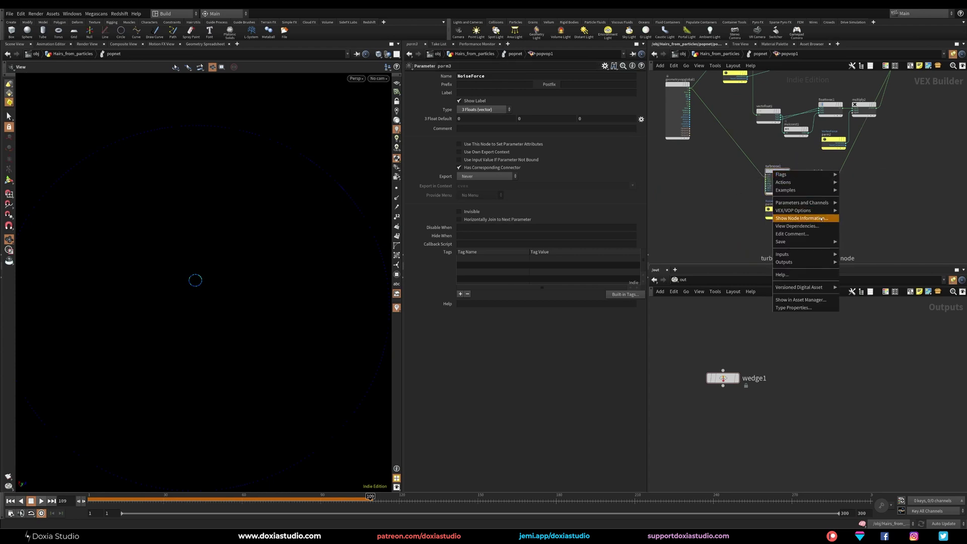
pyautogui.moveTo(822, 211)
pyautogui.click(866, 273)
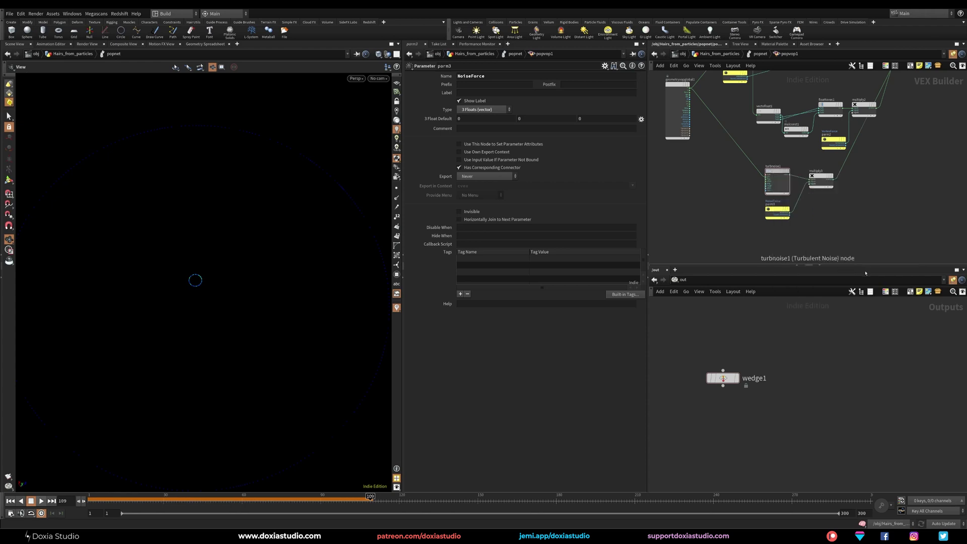
pyautogui.press('u')
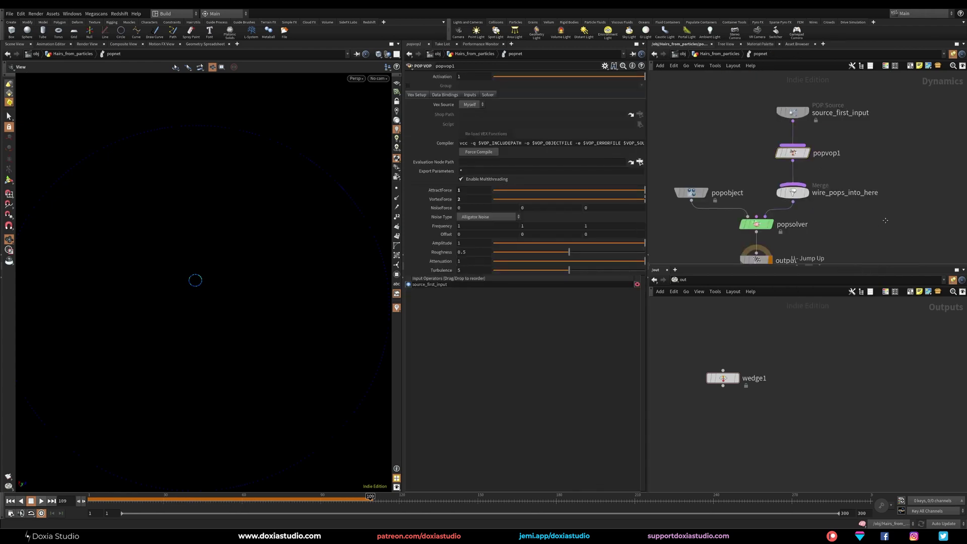
# Set popvop1's Noise Type to Sparse Convolution Noise and NoiseForce to 1, 0, 1, then return to the first frame.
pyautogui.click(496, 218)
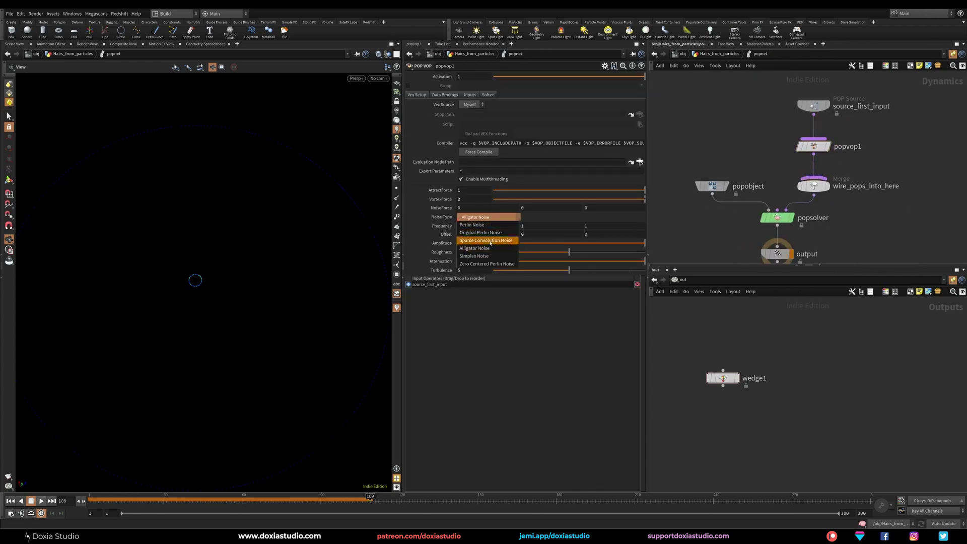
pyautogui.click(490, 240)
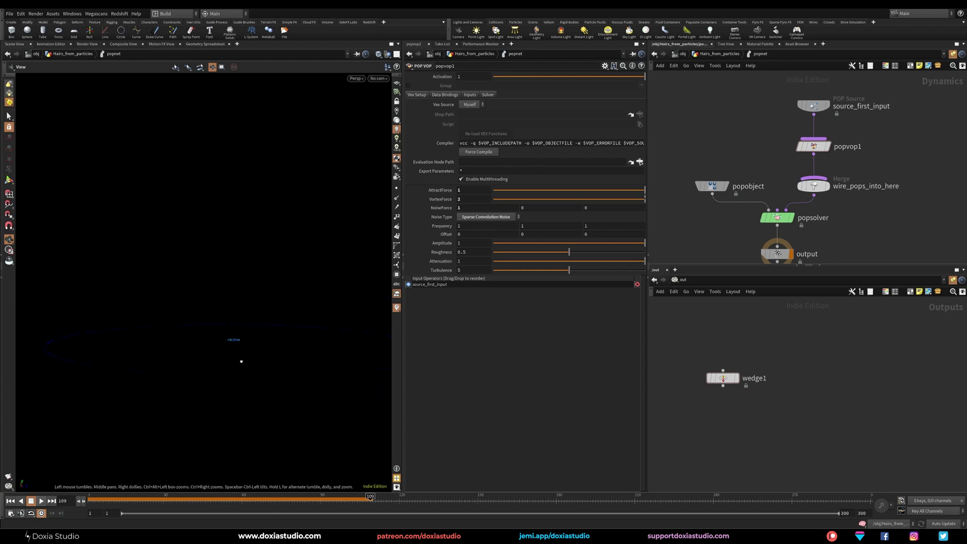
pyautogui.doubleClick(595, 209)
pyautogui.write('1')
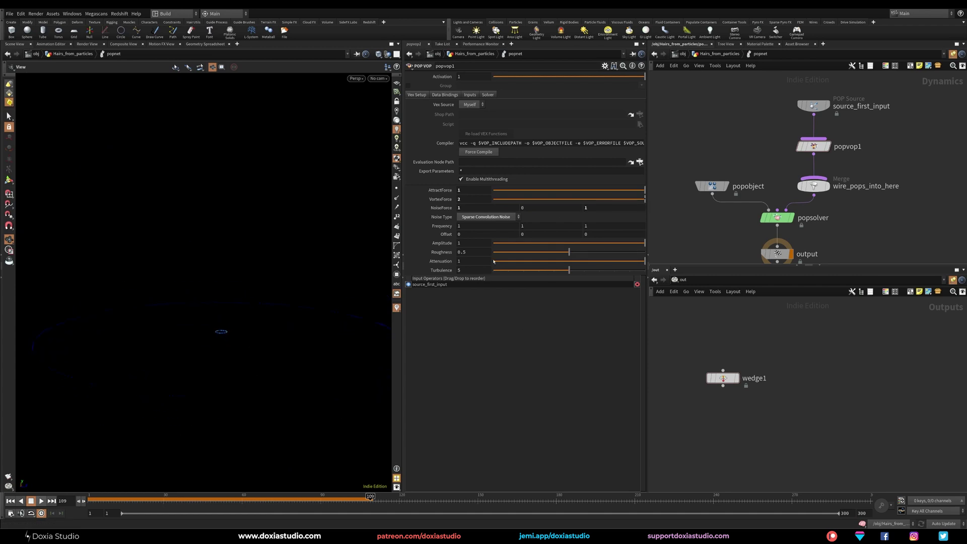
pyautogui.click(11, 501)
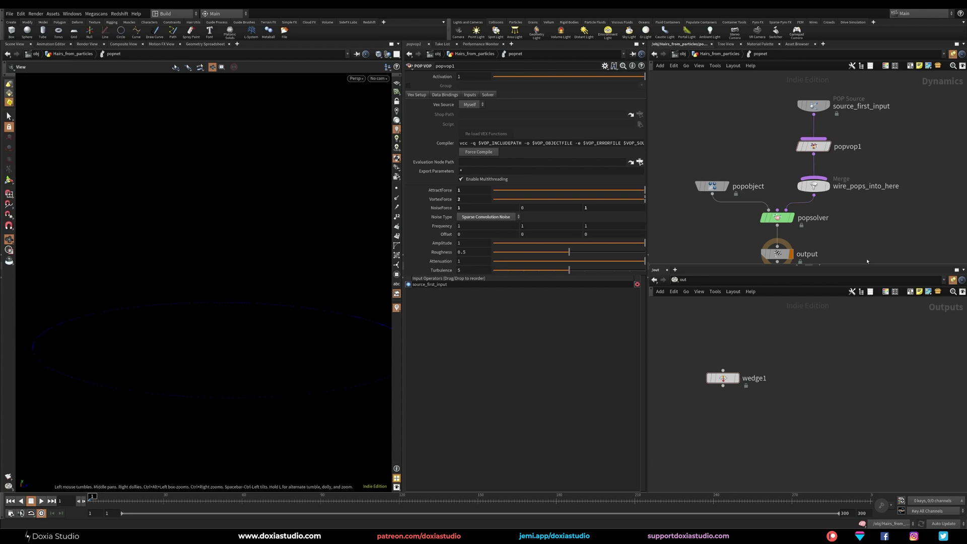
# Play the particle trail simulation at the Hairs_from_particles level, stop it and scrub to about frame 48 to examine the swirl.
pyautogui.press('u')
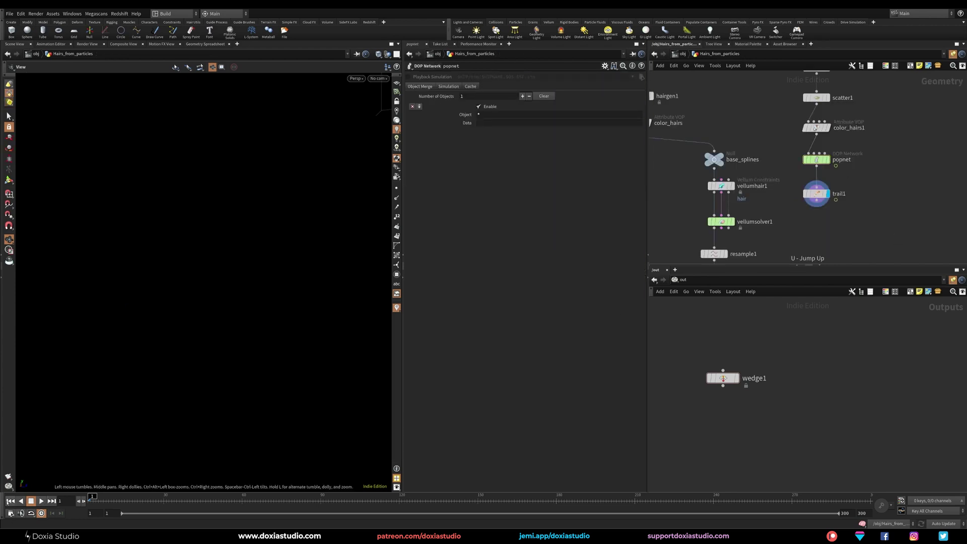
pyautogui.click(42, 501)
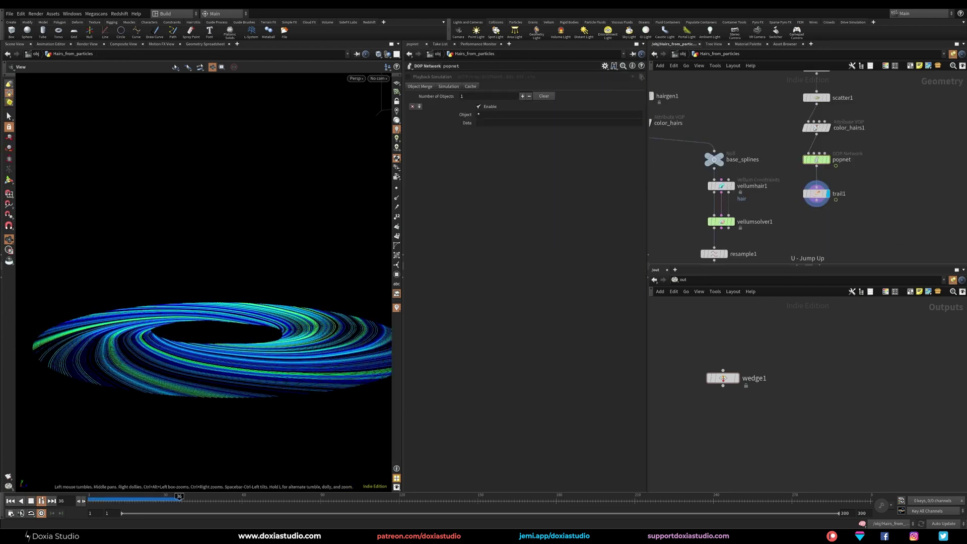
pyautogui.click(42, 499)
pyautogui.moveTo(210, 361)
pyautogui.mouseDown()
pyautogui.moveTo(216, 436)
pyautogui.moveTo(210, 395)
pyautogui.moveTo(224, 371)
pyautogui.mouseUp()
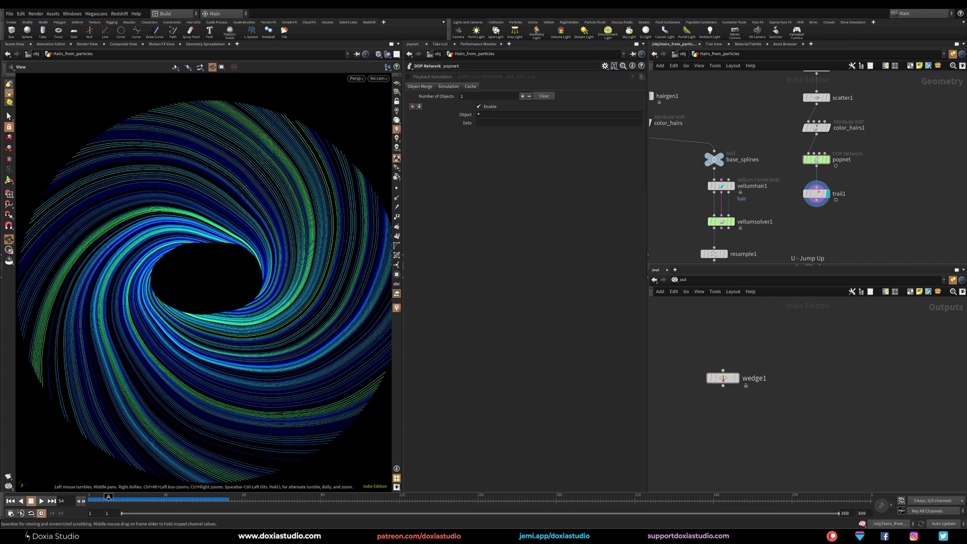
pyautogui.moveTo(109, 499); pyautogui.dragTo(210, 498)
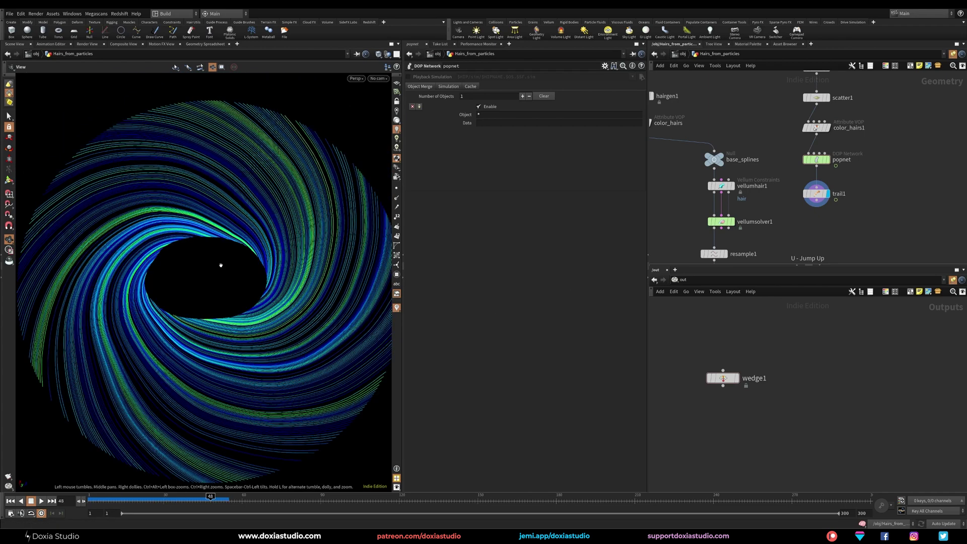
# Try popvop1's noise Frequency at 3.1 on all three axes, resimulate from the first frame and inspect the trails at the geometry level.
pyautogui.doubleClick(816, 159)
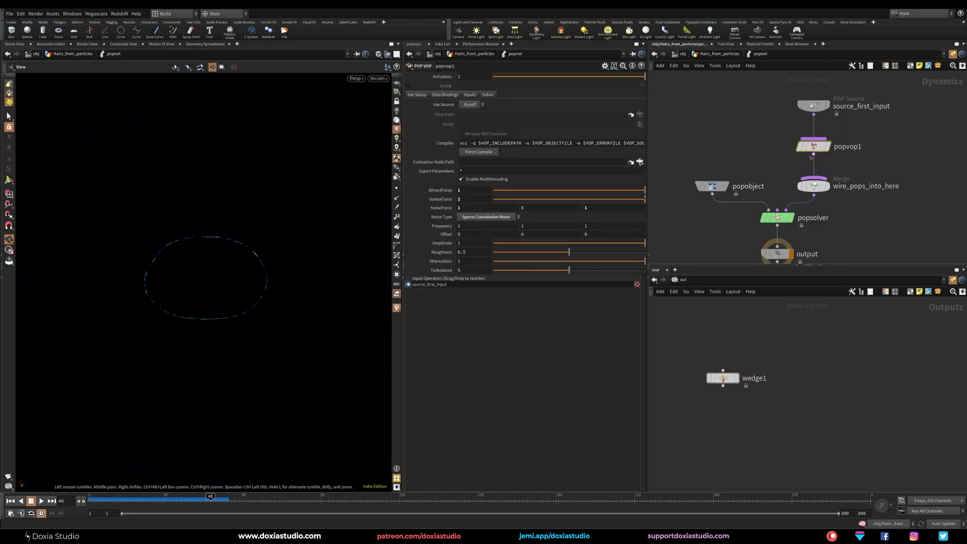
pyautogui.moveTo(448, 228); pyautogui.dragTo(515, 249, button='middle')
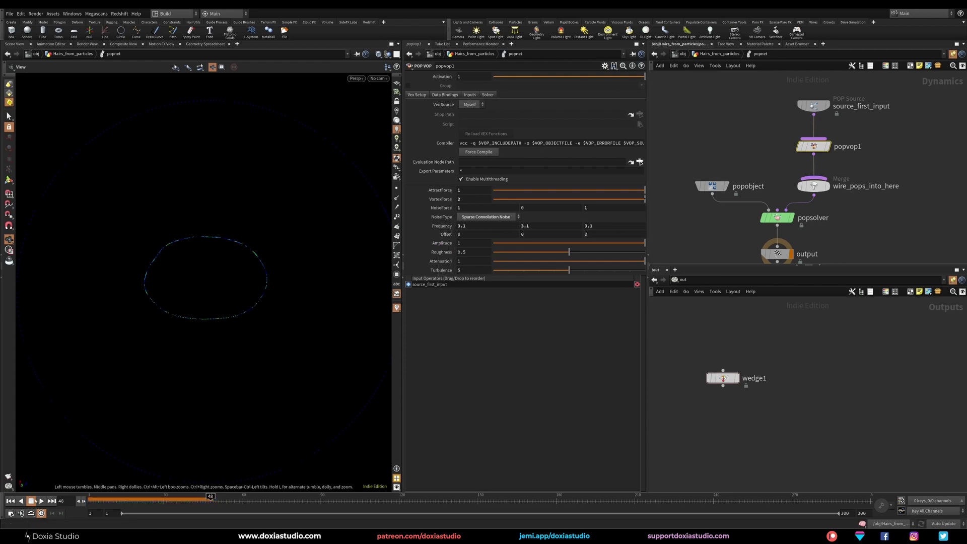
pyautogui.click(11, 501)
pyautogui.click(41, 501)
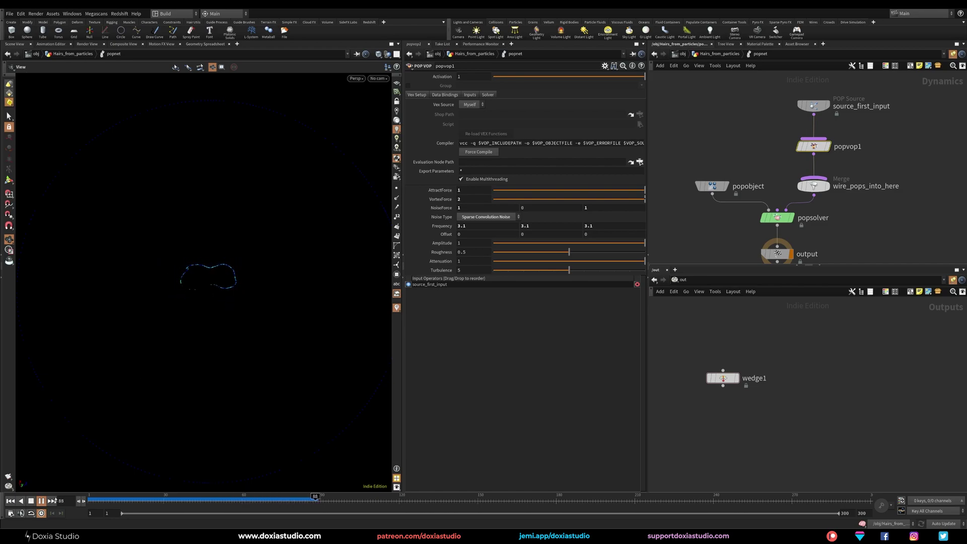
pyautogui.click(43, 502)
pyautogui.press('u')
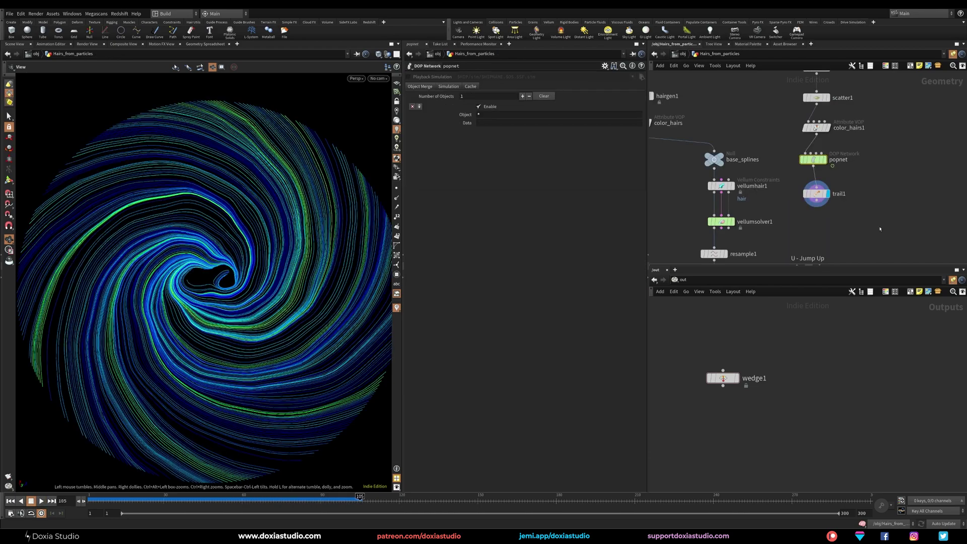
pyautogui.moveTo(176, 305); pyautogui.dragTo(270, 294, button='right')
pyautogui.moveTo(270, 294); pyautogui.dragTo(225, 316)
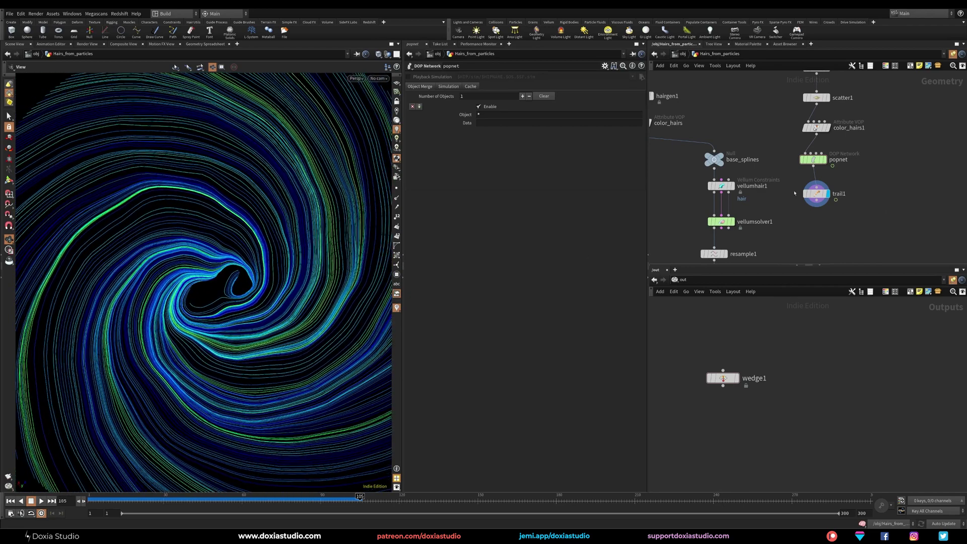
# Set popvop1's noise Frequency inside popnet to 2, 2, 2.
pyautogui.moveTo(811, 160)
pyautogui.doubleClick(812, 160)
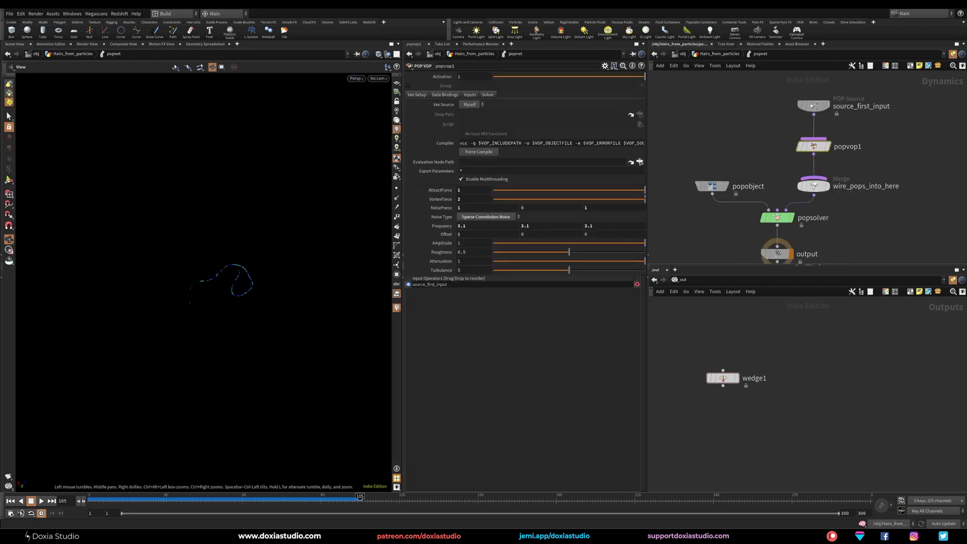
pyautogui.moveTo(470, 226)
pyautogui.mouseDown()
pyautogui.moveTo(445, 234)
pyautogui.moveTo(462, 216)
pyautogui.mouseUp()
pyautogui.write('2')
pyautogui.press('Tab')
pyautogui.write('2')
pyautogui.press('Tab')
pyautogui.write('2')
pyautogui.press('Return')
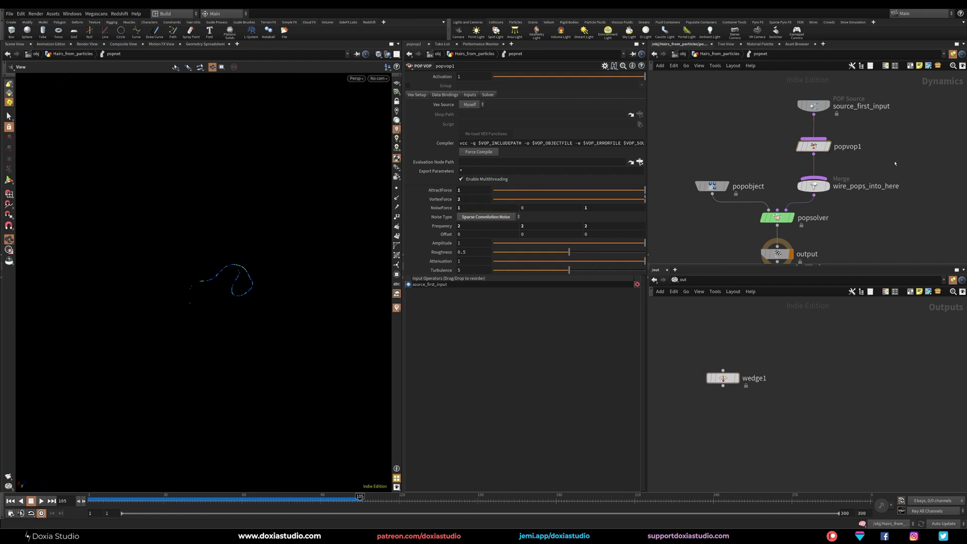
# Set popvop1's AttractForce to 1.25 and go back up to the Hairs_from_particles level.
pyautogui.click(472, 192)
pyautogui.press('Return')
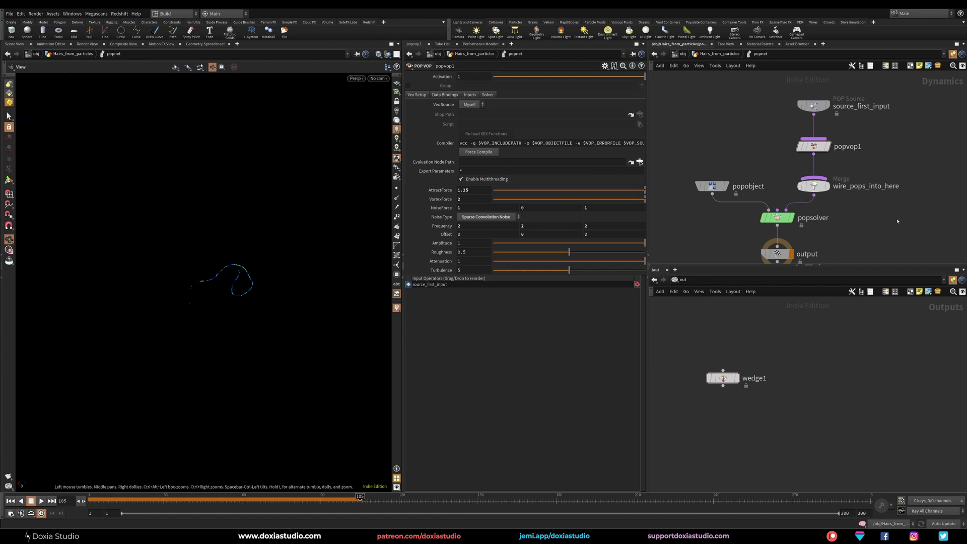
pyautogui.press('u')
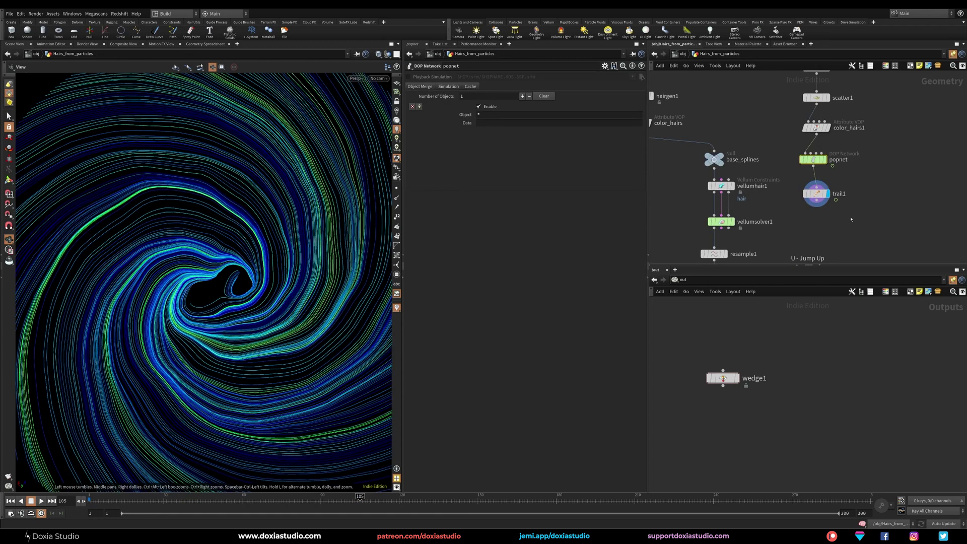
# Inside popvop1, add a Normalize node after the subtract node and wire its output to the attract Multiply and the vector-to-float node.
pyautogui.doubleClick(814, 160)
pyautogui.click(816, 148)
pyautogui.doubleClick(816, 148)
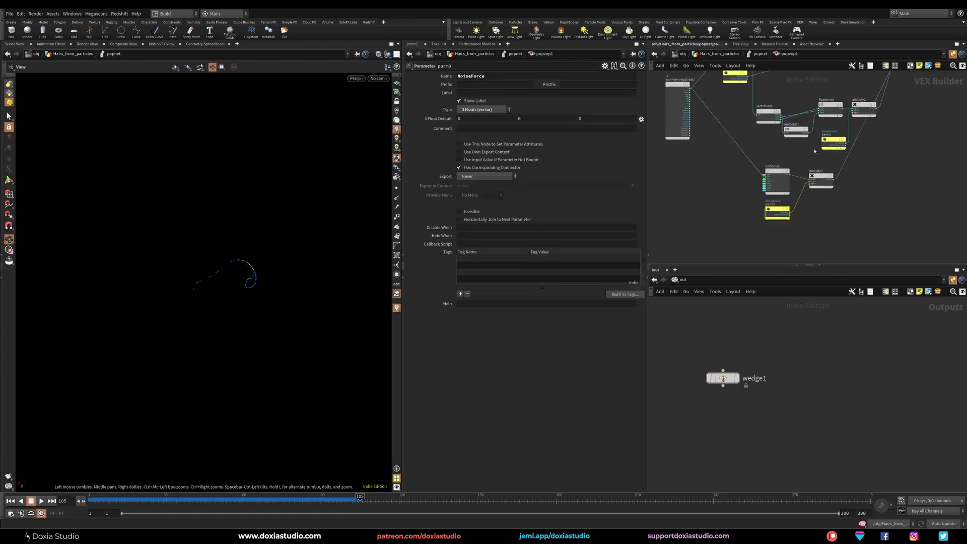
pyautogui.moveTo(811, 148); pyautogui.dragTo(805, 228, button='middle')
pyautogui.moveTo(806, 169); pyautogui.dragTo(778, 207, button='middle')
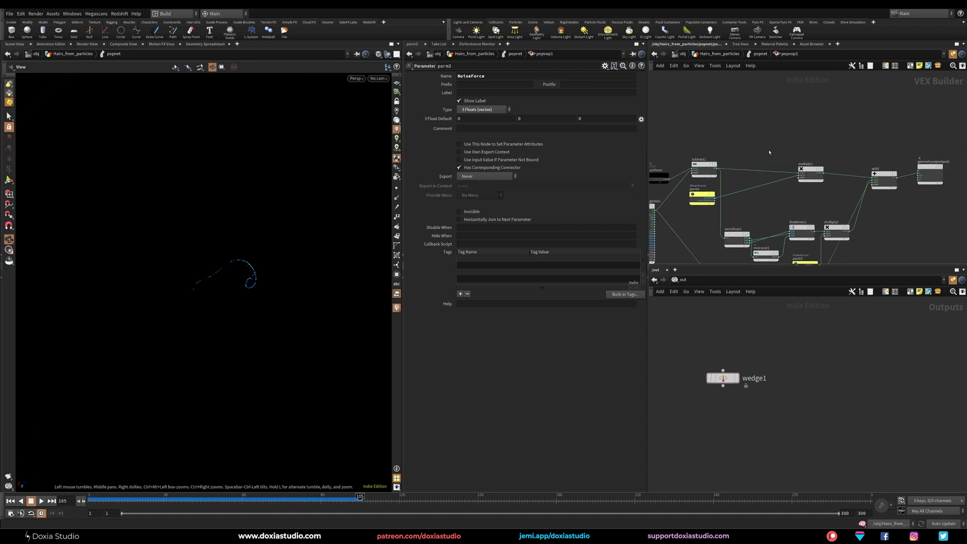
pyautogui.press('Tab')
pyautogui.write('norm')
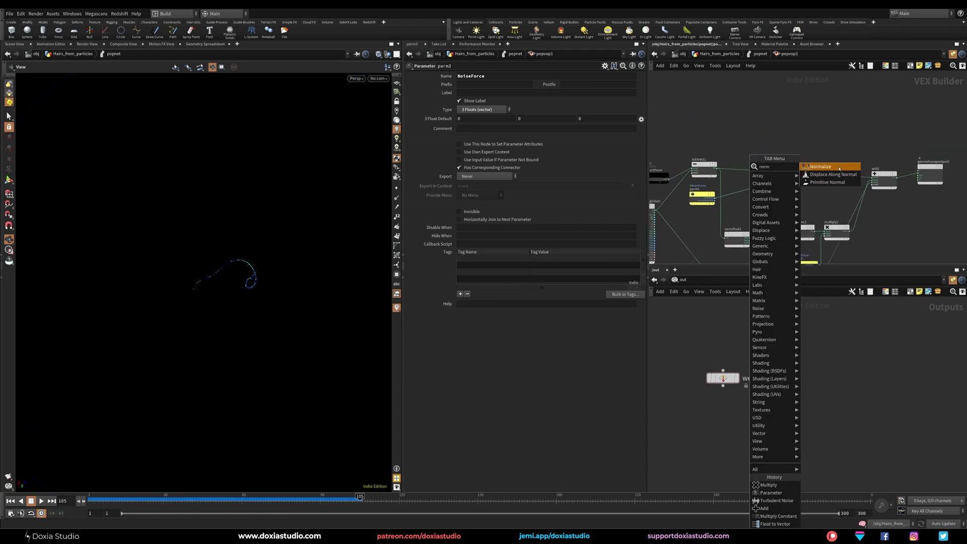
pyautogui.press('Return')
pyautogui.click(752, 145)
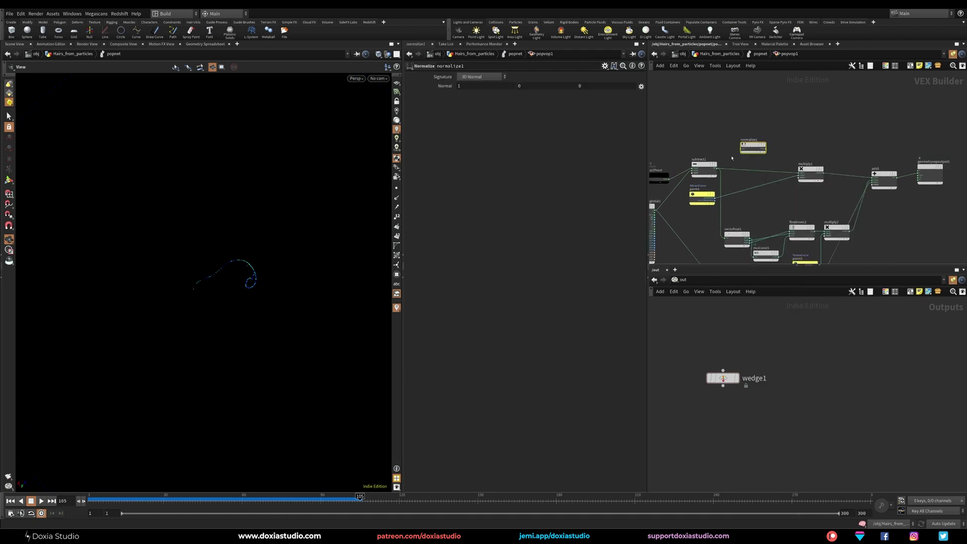
pyautogui.moveTo(750, 147); pyautogui.dragTo(725, 238)
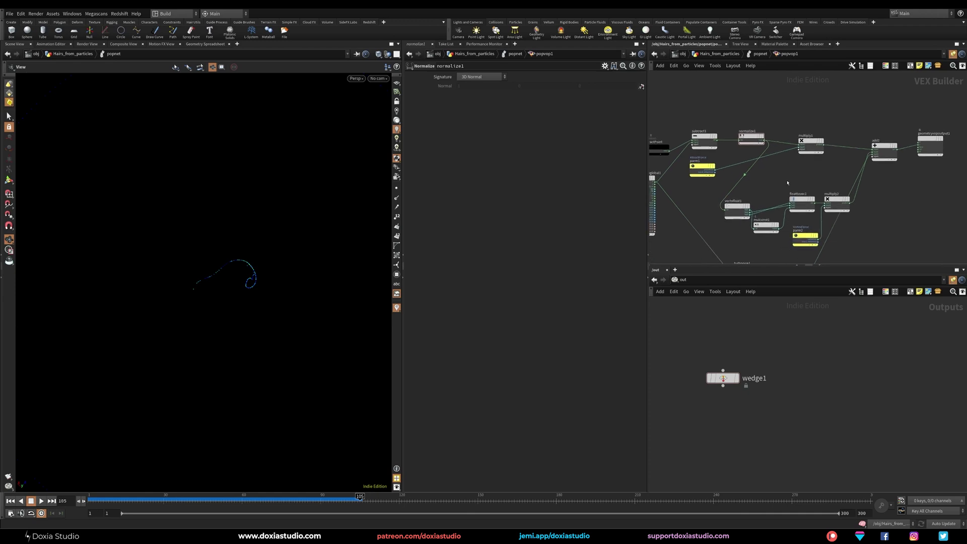
# Resimulate popnet from the first frame to about frame 113 and examine the resulting trails at the Hairs_from_particles level.
pyautogui.press('u')
pyautogui.click(10, 501)
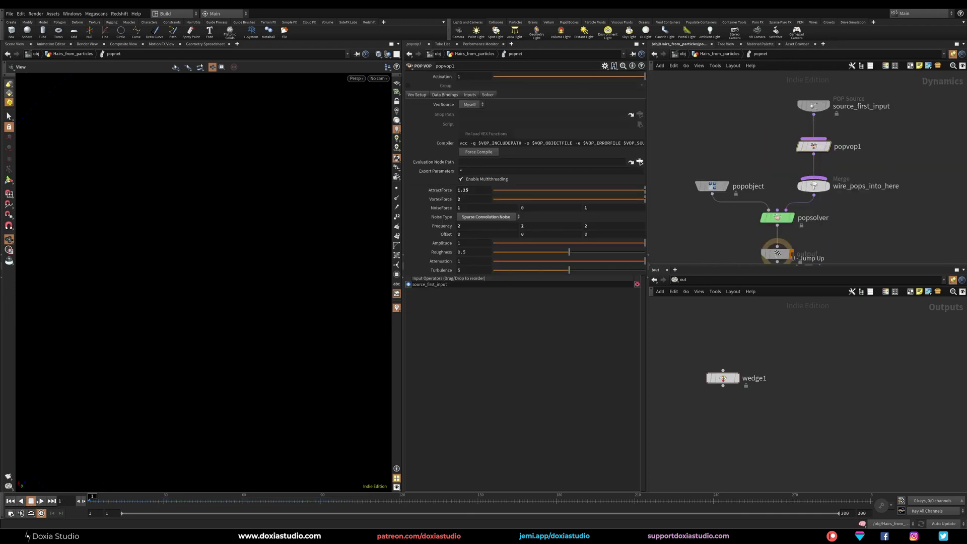
pyautogui.click(41, 501)
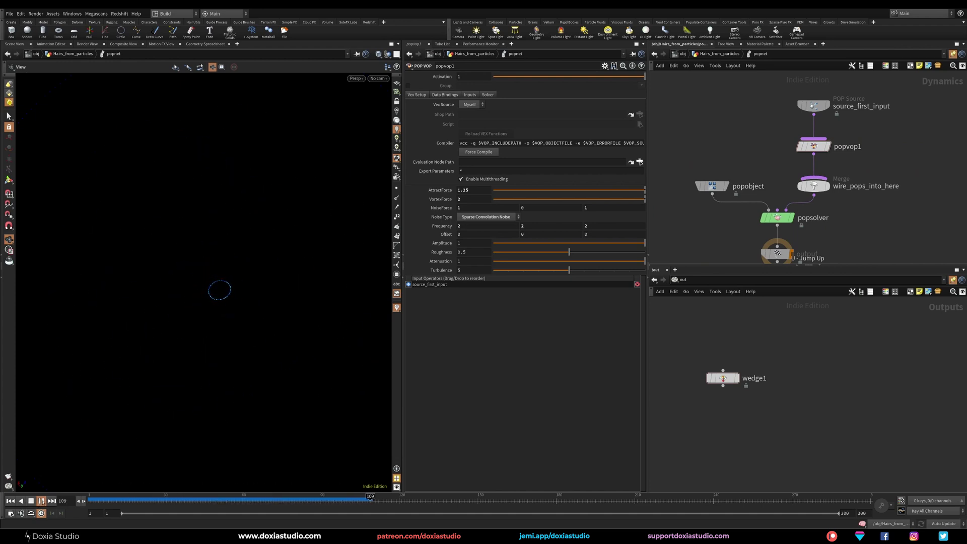
pyautogui.click(41, 501)
pyautogui.press('u')
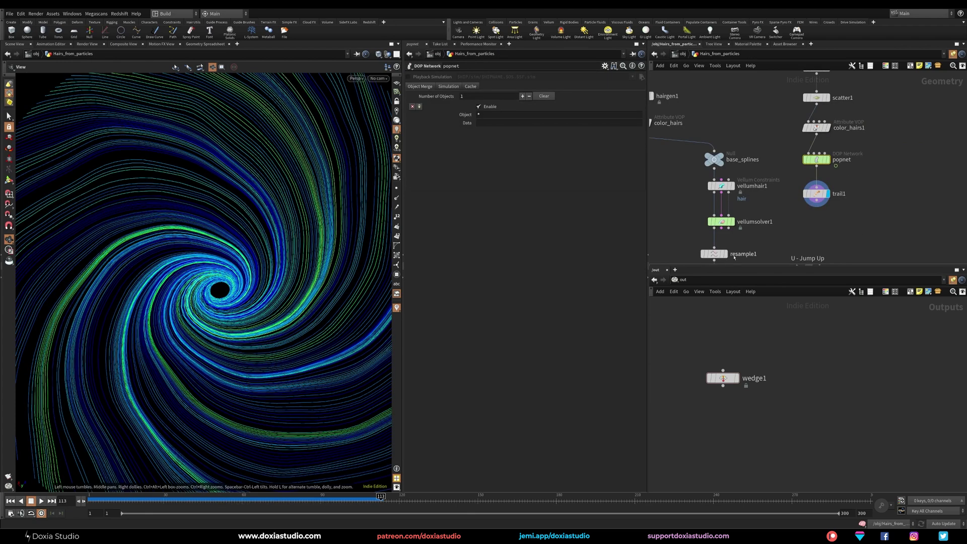
pyautogui.moveTo(225, 334); pyautogui.dragTo(275, 360, button='right')
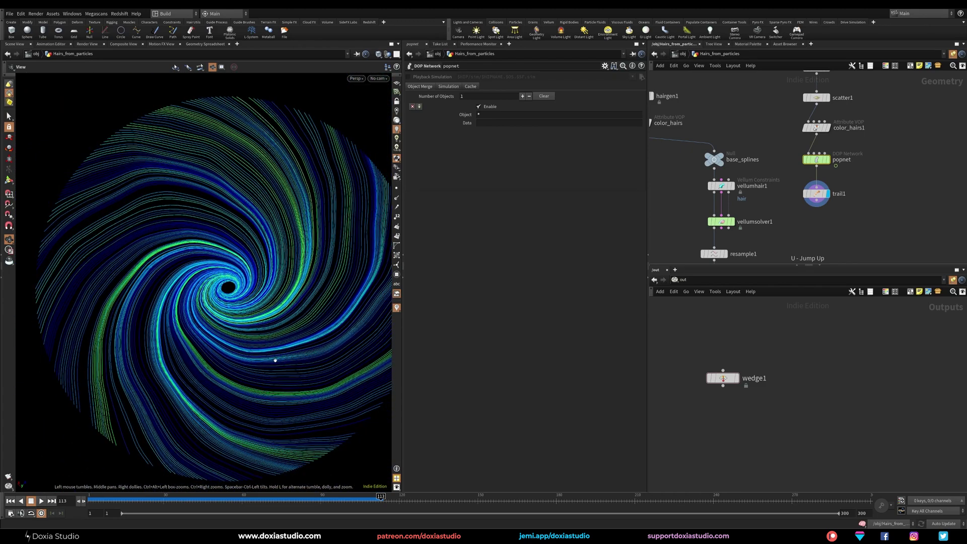
pyautogui.moveTo(275, 360); pyautogui.dragTo(233, 346, button='middle')
pyautogui.moveTo(233, 367); pyautogui.dragTo(235, 382)
pyautogui.moveTo(899, 214); pyautogui.dragTo(894, 193, button='middle')
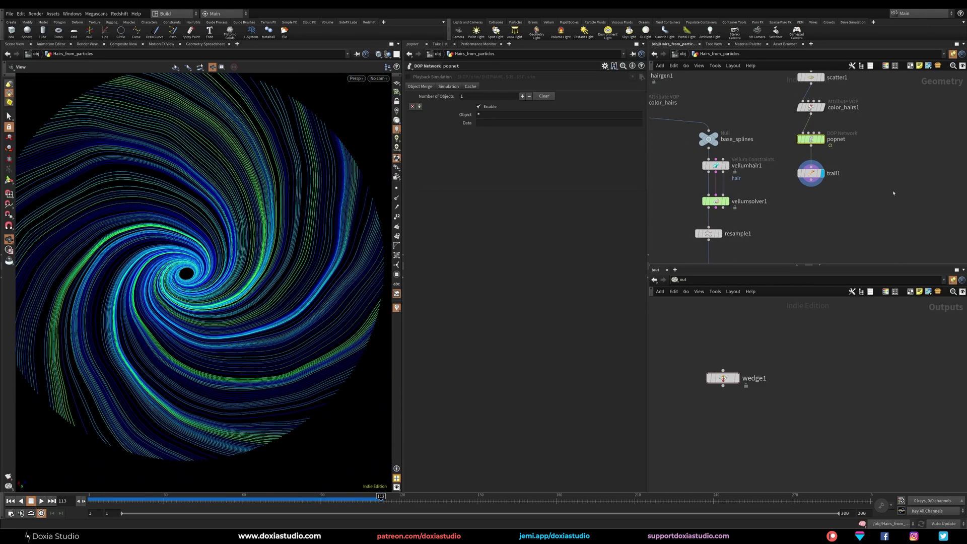
pyautogui.scroll(-2, 811, 212)
pyautogui.moveTo(811, 211); pyautogui.dragTo(831, 232, button='middle')
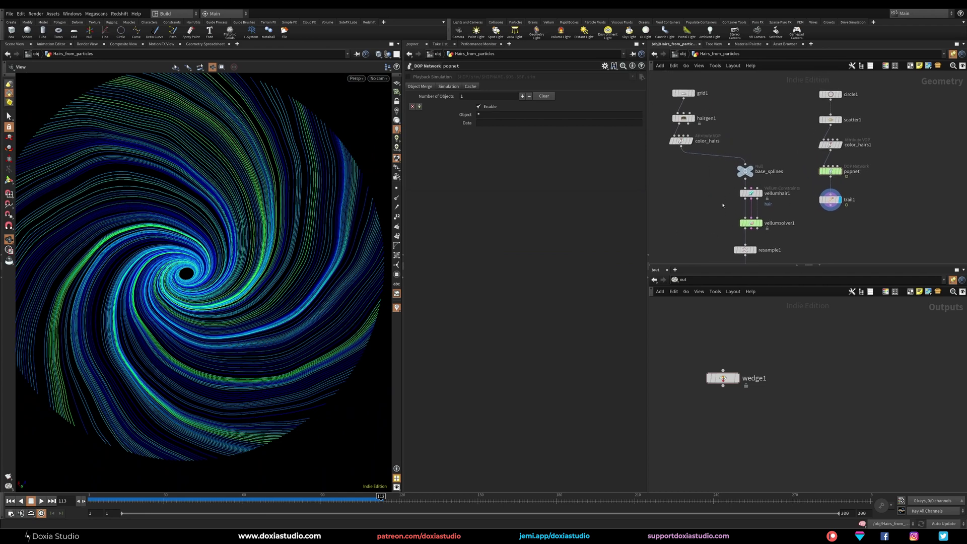
# Shift the base_splines and vellum node chain down slightly and place trail1 closer beneath popnet in the network.
pyautogui.moveTo(785, 150); pyautogui.dragTo(728, 262)
pyautogui.moveTo(750, 223); pyautogui.dragTo(744, 238)
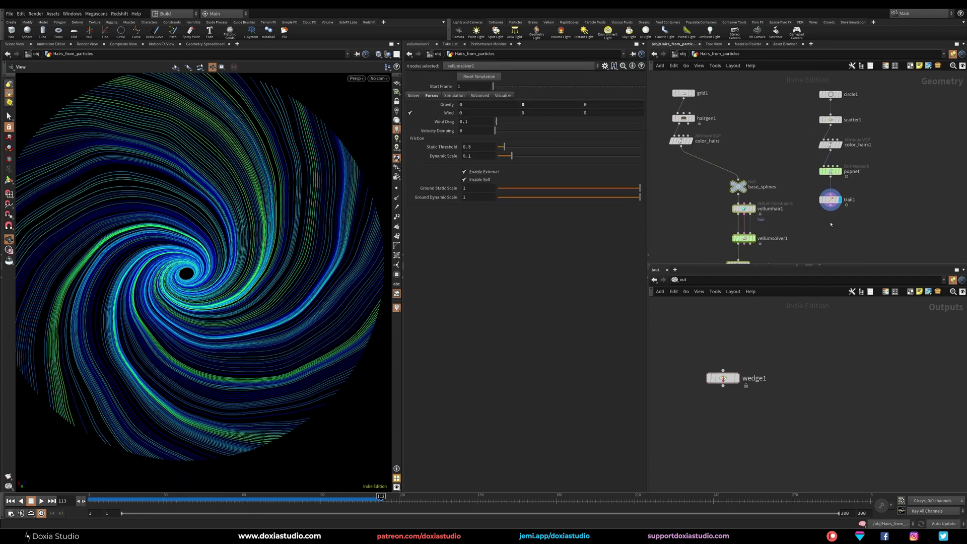
pyautogui.moveTo(831, 200); pyautogui.dragTo(831, 196)
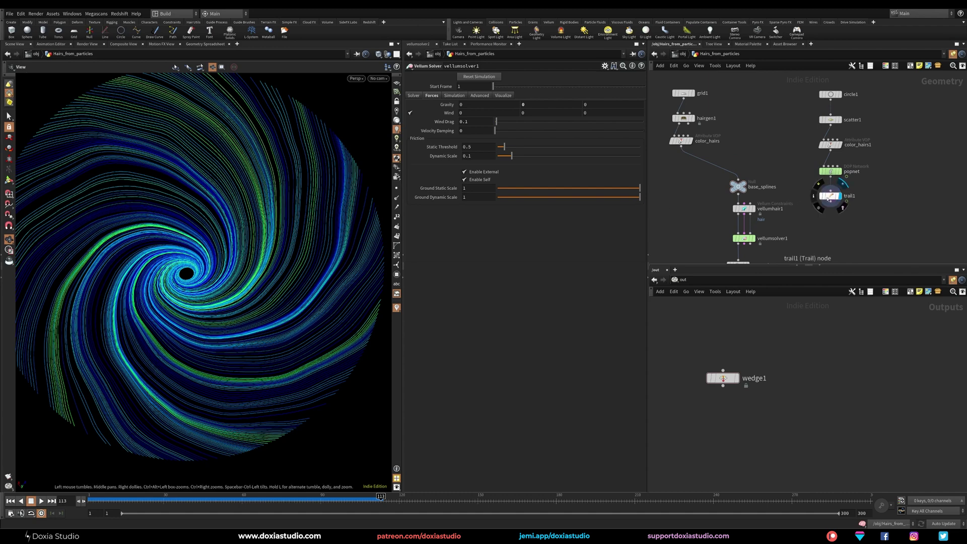
# Check trail1's node info for its geometry counts and review scatter1's point count settings.
pyautogui.click(815, 198)
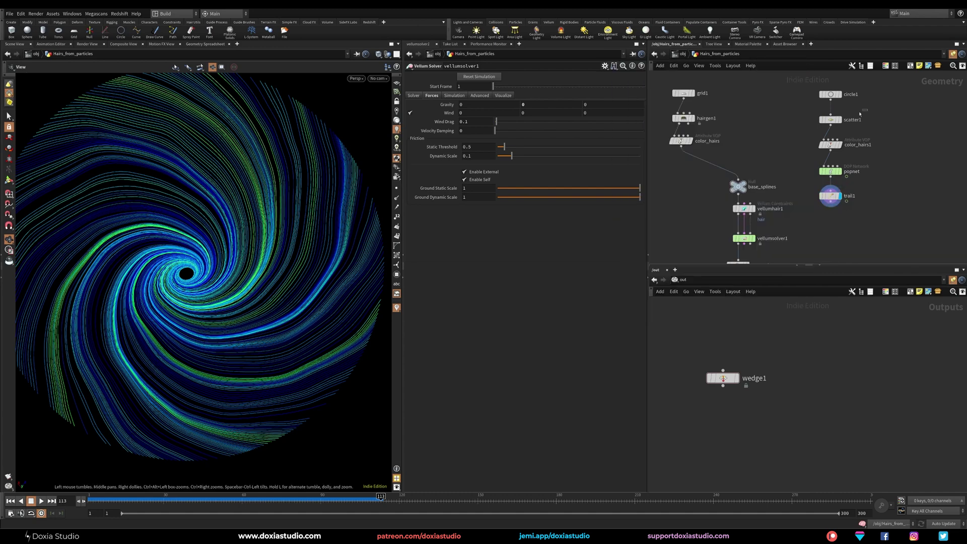
pyautogui.click(830, 119)
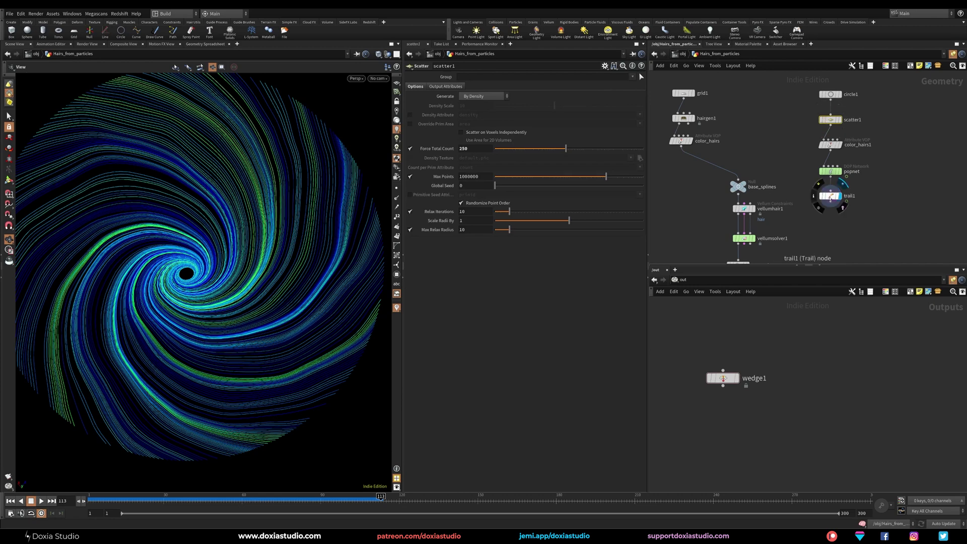
pyautogui.click(814, 197)
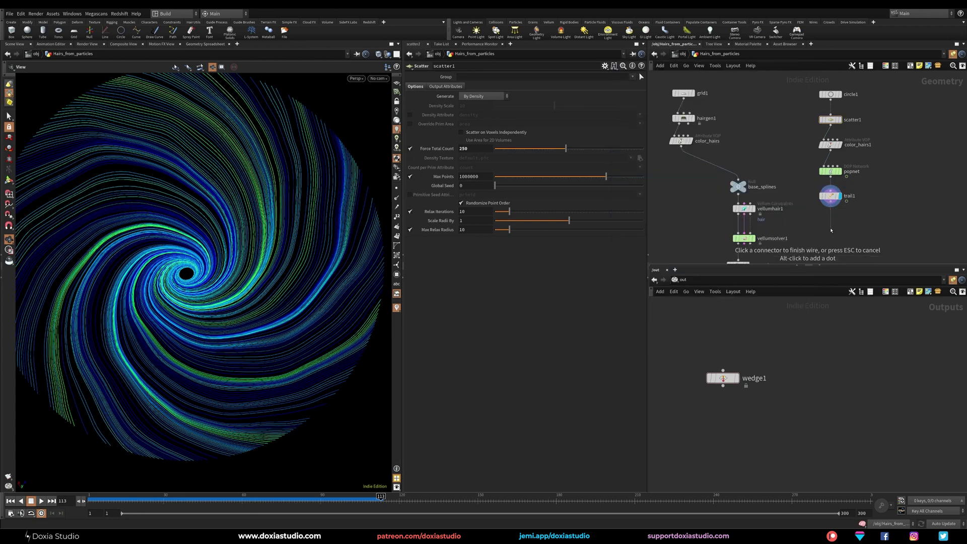
# Add a Resample node after trail1, display it, and compare its node info with trail1's.
pyautogui.press('Tab')
pyautogui.write('res')
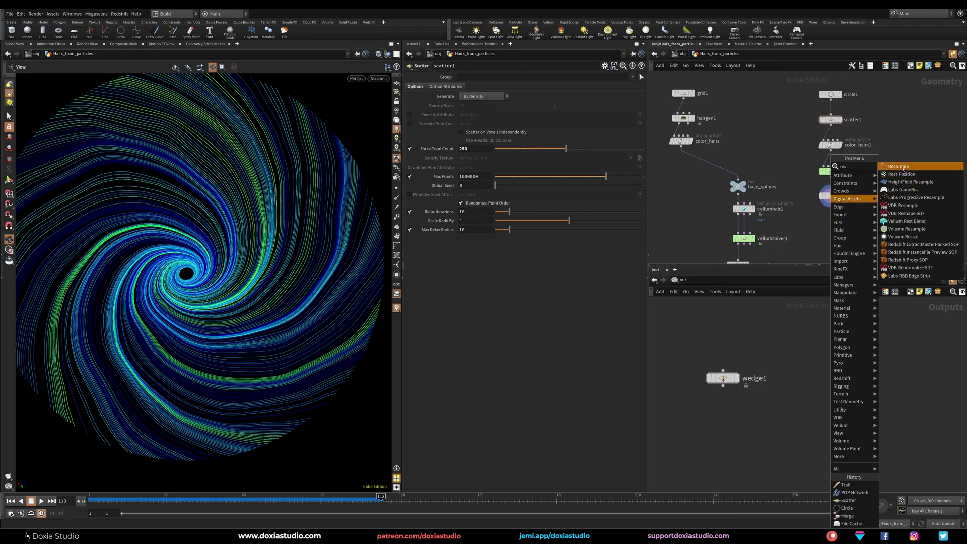
pyautogui.click(901, 166)
pyautogui.click(840, 228)
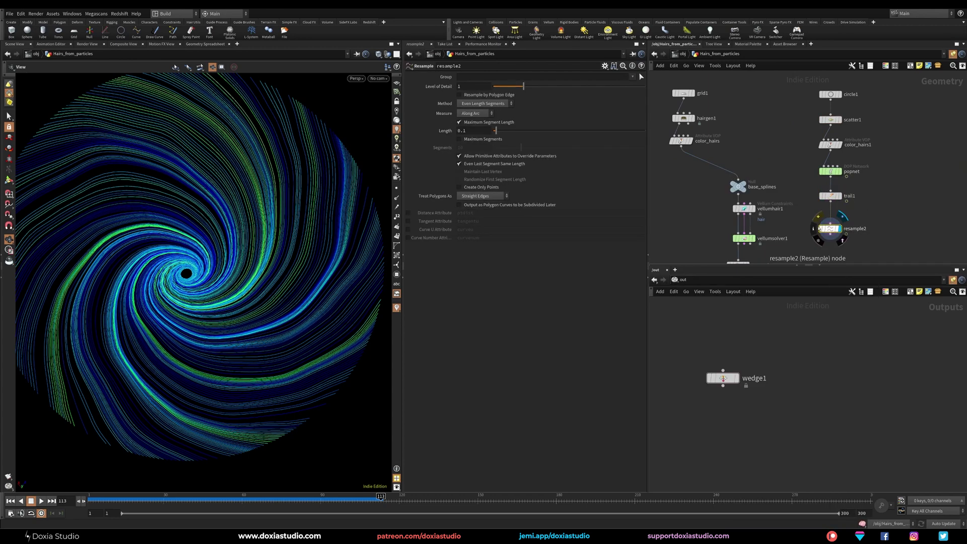
pyautogui.click(813, 230)
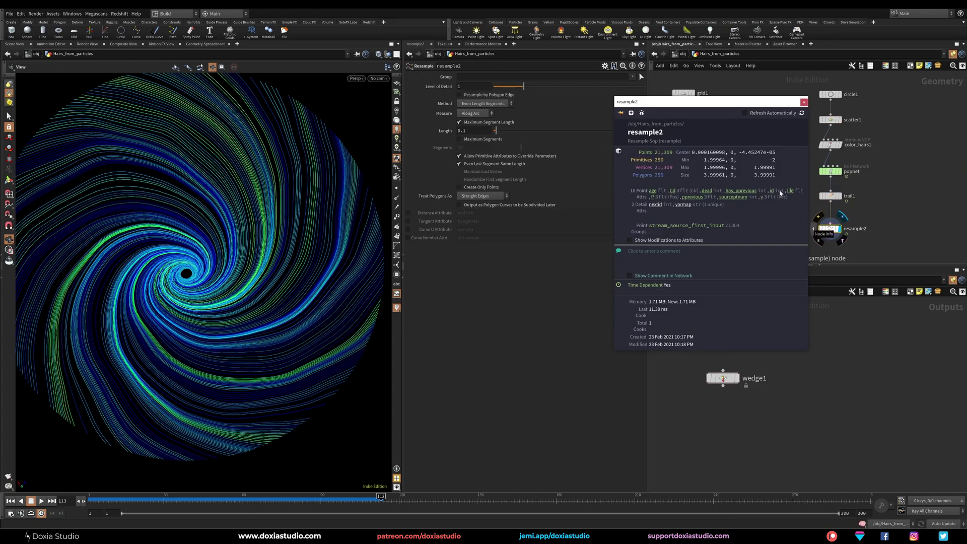
pyautogui.click(812, 196)
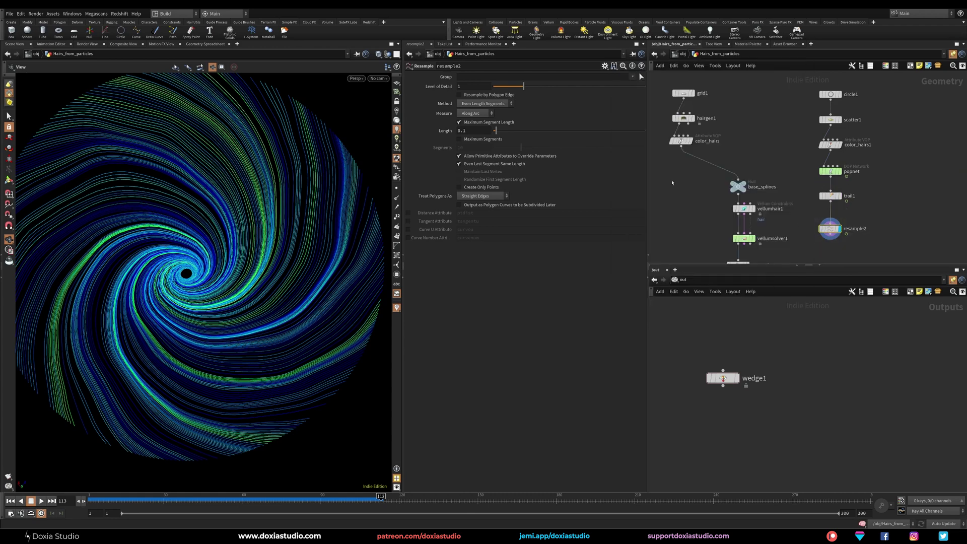
# Treat polygons as Subdivision Curves in resample2 and set its segment length to 0.3.
pyautogui.click(487, 196)
pyautogui.click(482, 205)
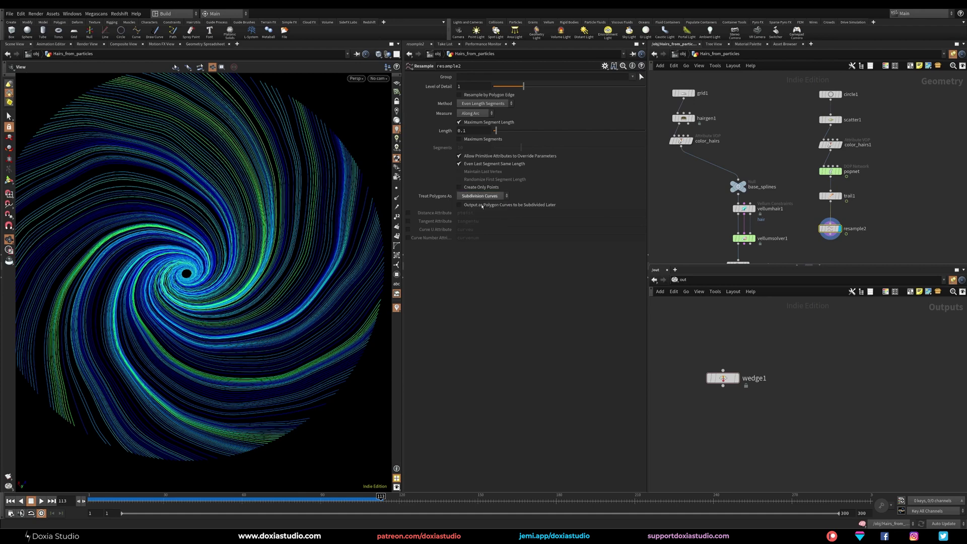
pyautogui.moveTo(471, 132); pyautogui.dragTo(462, 132)
pyautogui.write('3')
pyautogui.press('Return')
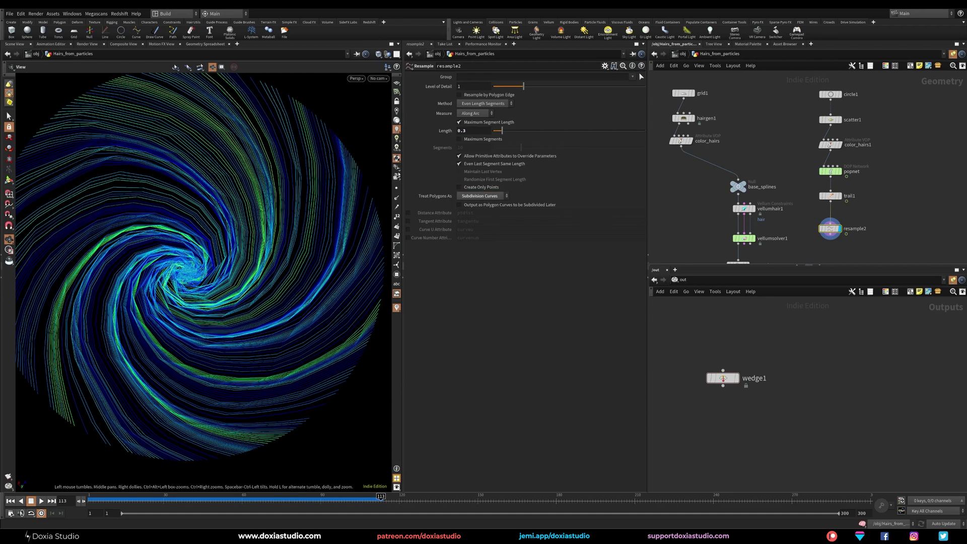
# Refine resample2's segment length to 0.2 and on to 0.15, checking the node info and the spiral's curves.
pyautogui.moveTo(467, 132); pyautogui.dragTo(463, 138)
pyautogui.press('Return')
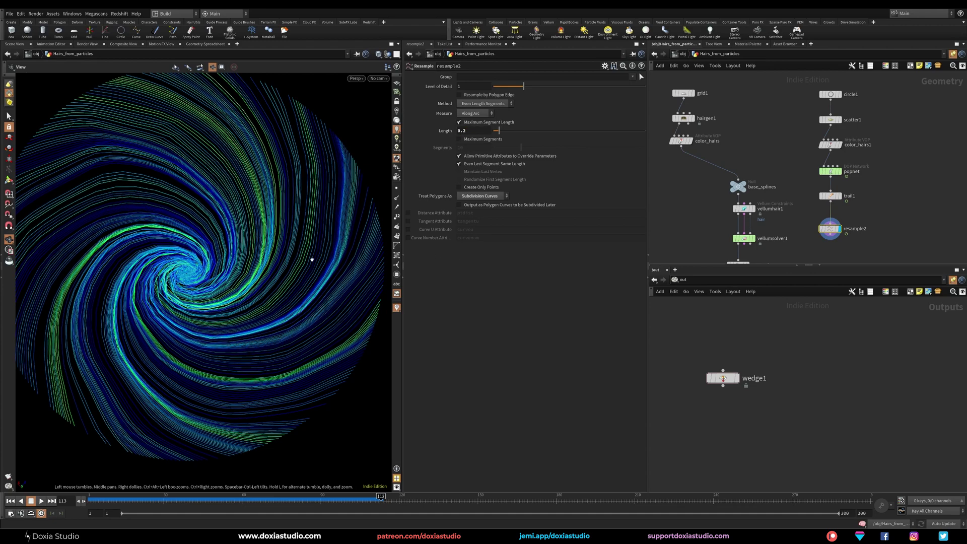
pyautogui.moveTo(179, 267); pyautogui.dragTo(217, 272, button='right')
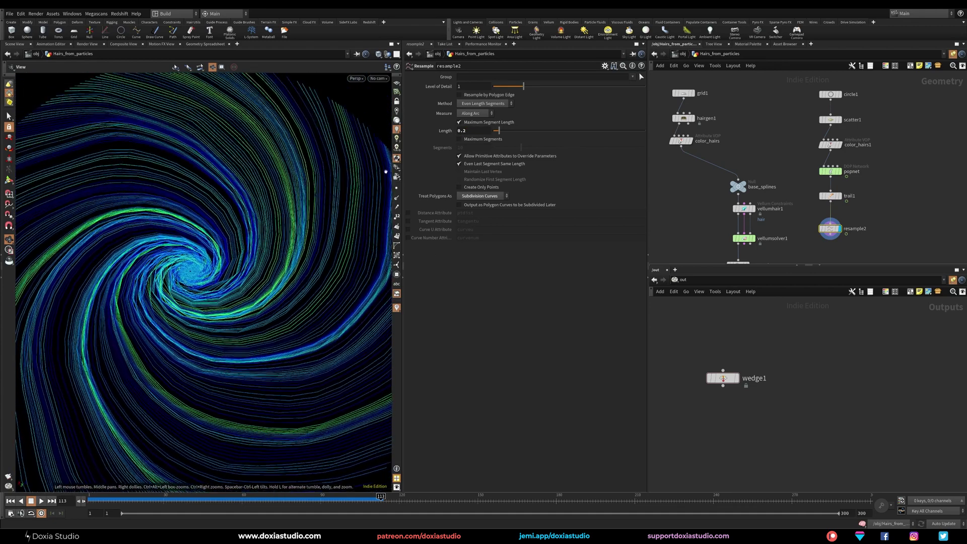
pyautogui.moveTo(467, 131); pyautogui.dragTo(463, 131)
pyautogui.press('Return')
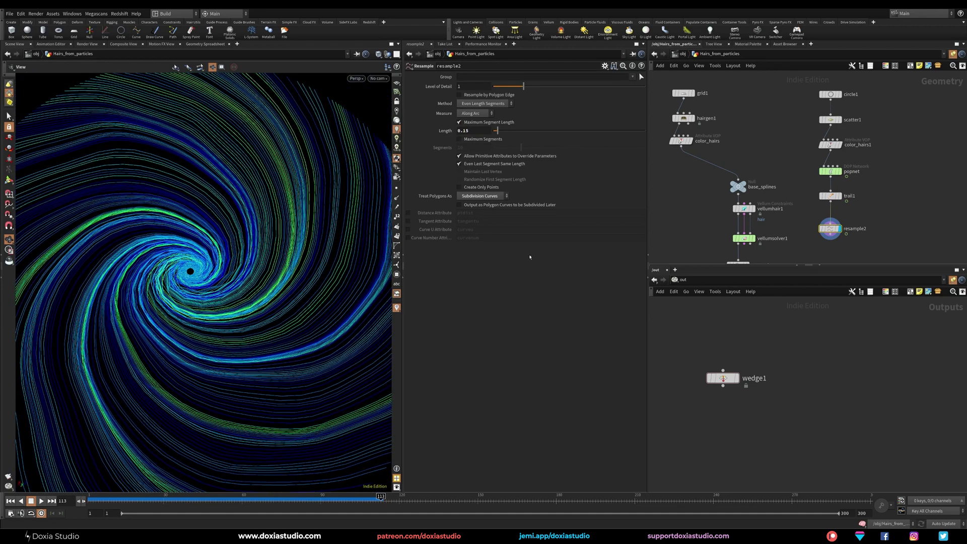
pyautogui.click(813, 230)
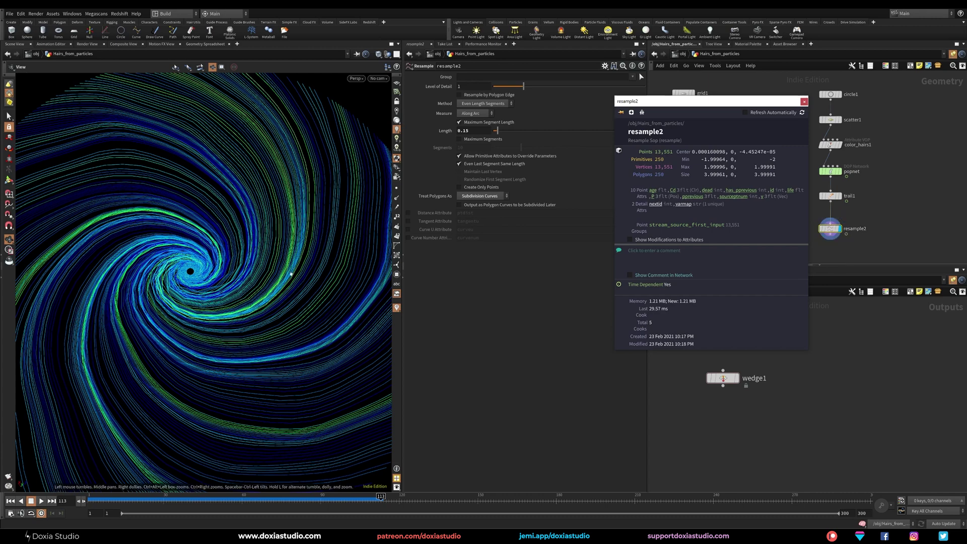
pyautogui.moveTo(292, 287); pyautogui.dragTo(281, 325, button='right')
pyautogui.scroll(-1, 180, 320)
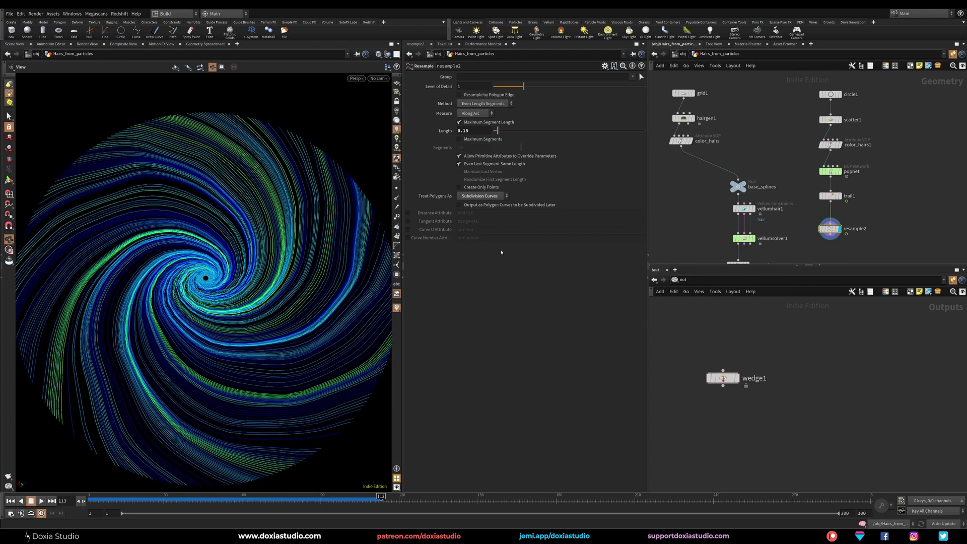
# Move resample2 closer beneath trail1 and scrub the timeline to frame 119.
pyautogui.moveTo(790, 222); pyautogui.dragTo(798, 198, button='middle')
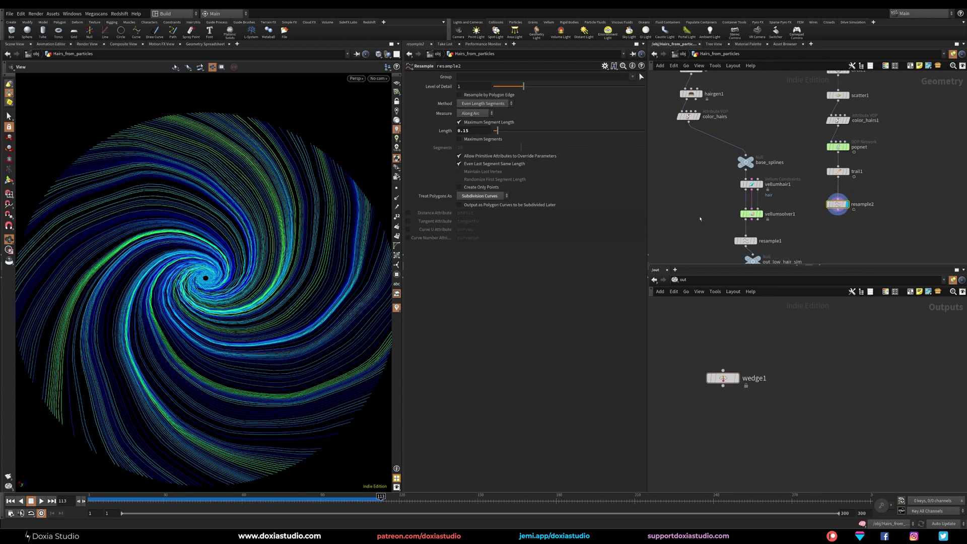
pyautogui.moveTo(838, 206); pyautogui.dragTo(838, 201)
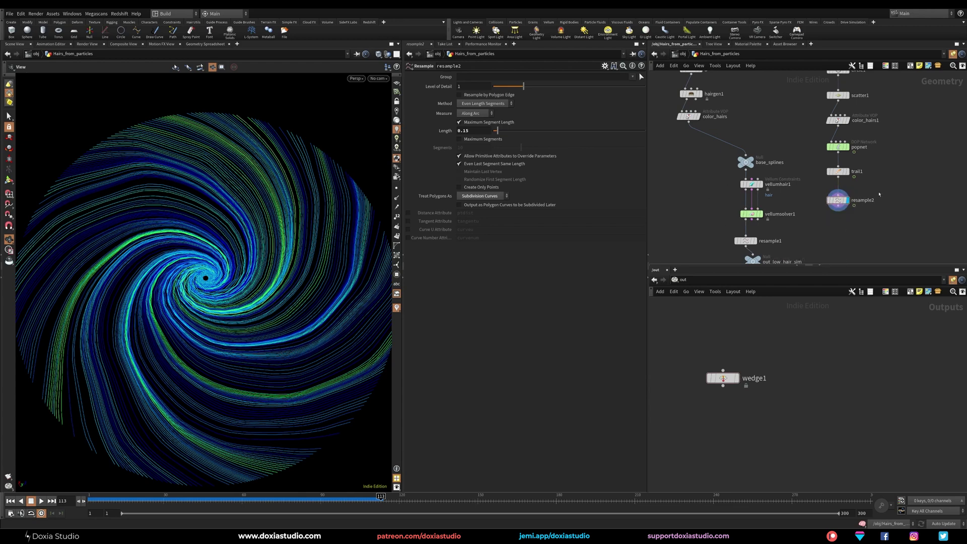
pyautogui.moveTo(897, 186); pyautogui.dragTo(857, 192, button='middle')
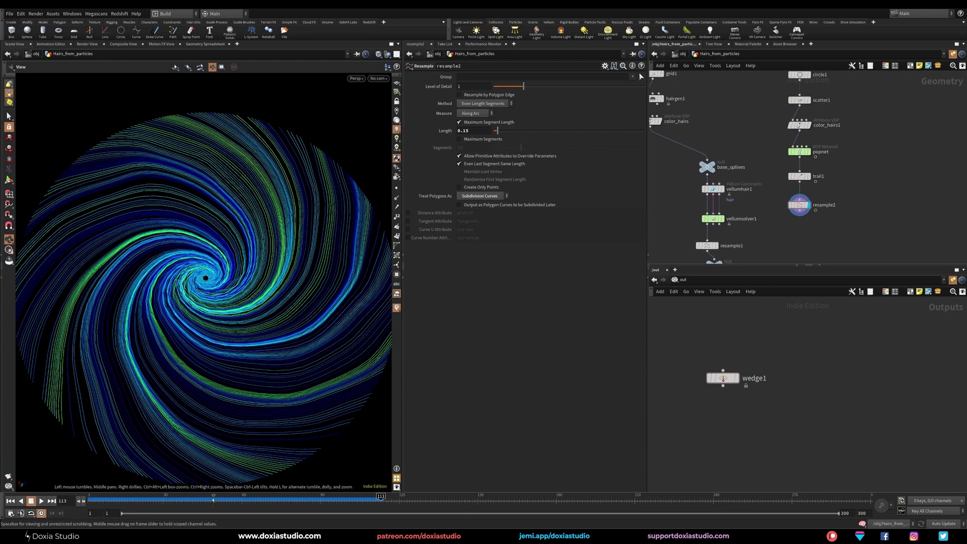
pyautogui.moveTo(381, 498); pyautogui.dragTo(397, 485)
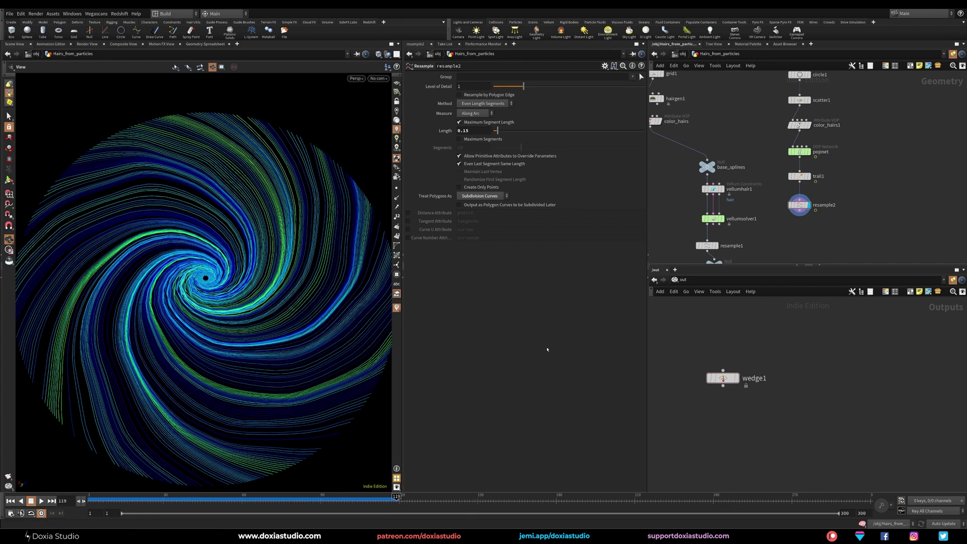
pyautogui.moveTo(800, 205); pyautogui.dragTo(800, 198)
pyautogui.click(799, 204)
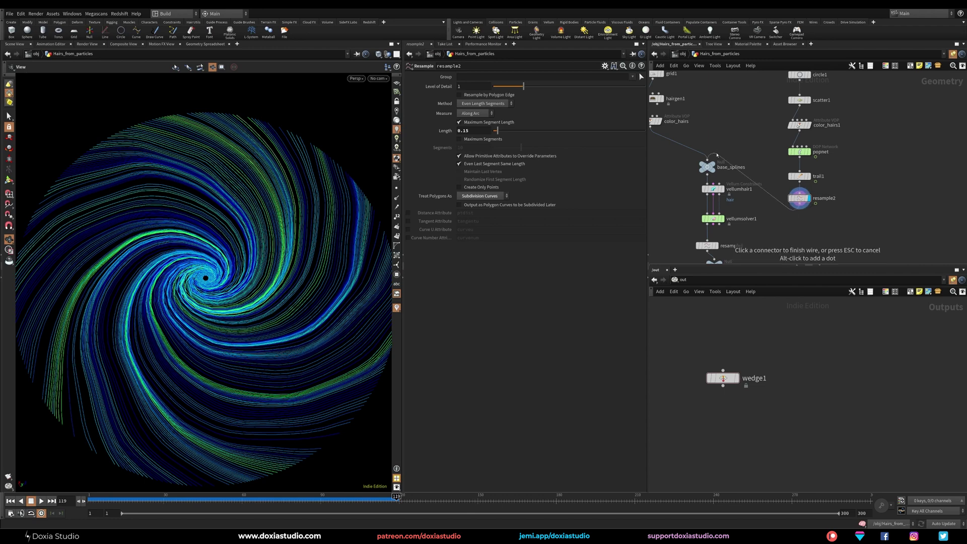
pyautogui.press('Escape')
# Add a Time Shift node after resample2 and display its output.
pyautogui.moveTo(800, 204); pyautogui.dragTo(800, 228)
pyautogui.click(800, 228)
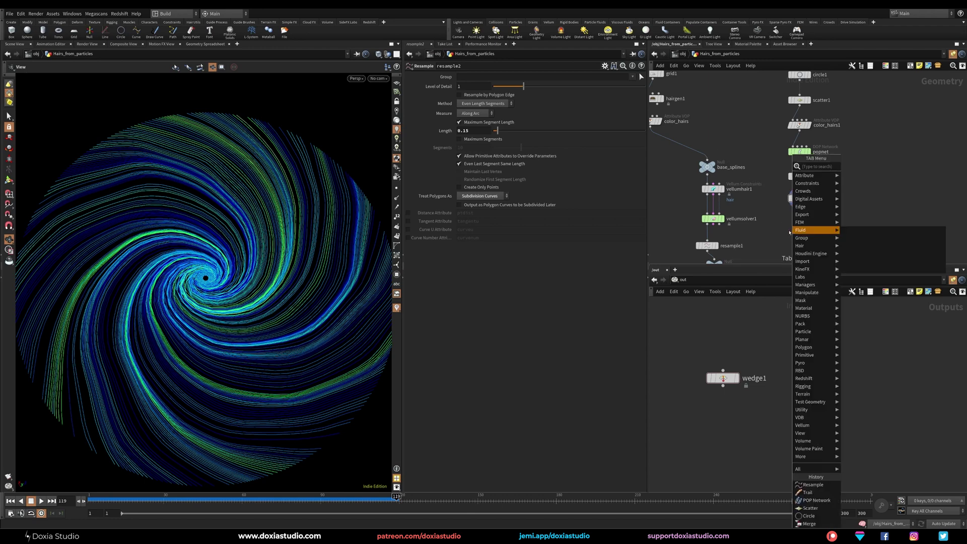
pyautogui.write('time')
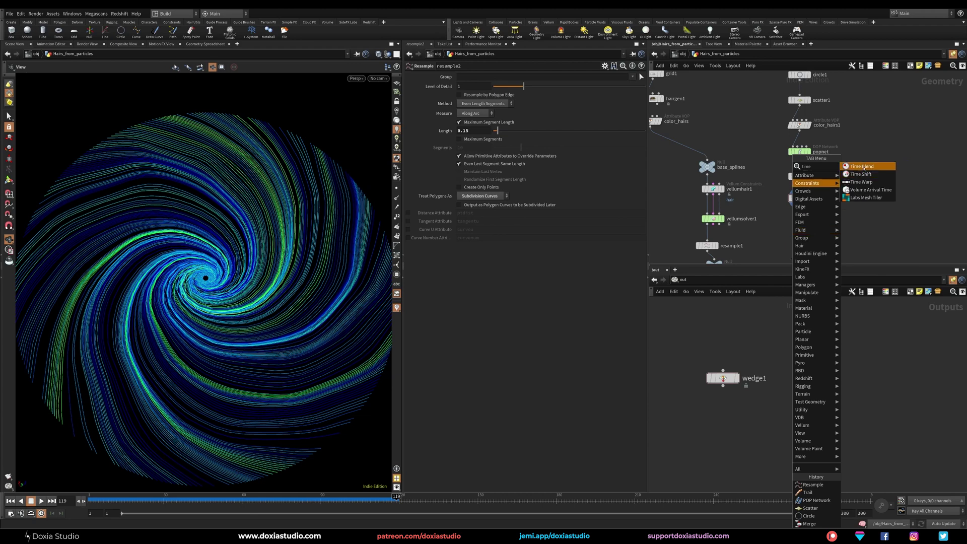
pyautogui.click(854, 175)
pyautogui.click(794, 232)
pyautogui.click(802, 231)
pyautogui.moveTo(794, 232); pyautogui.dragTo(801, 232)
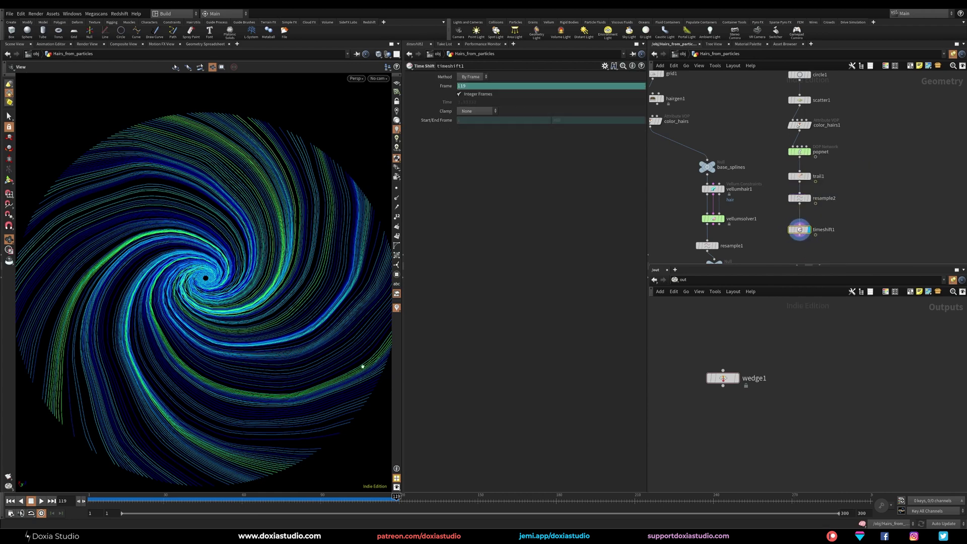
# Replace timeshift1's Frame expression with a fixed value of 60 and scrub to frame 99 to check the frozen curves.
pyautogui.moveTo(325, 506); pyautogui.dragTo(236, 505)
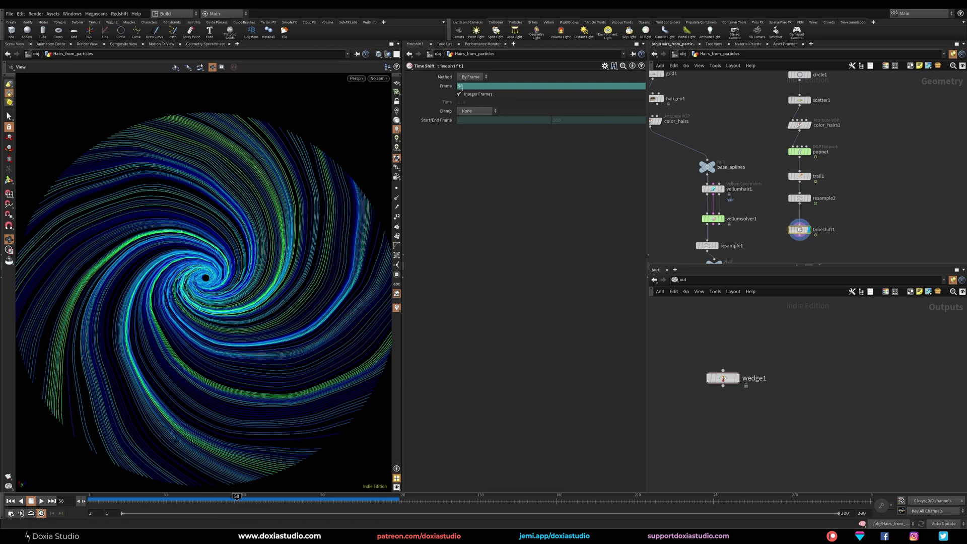
pyautogui.keyDown('ctrl'); pyautogui.keyDown('shift'); pyautogui.click(445, 88); pyautogui.keyUp('shift'); pyautogui.keyUp('ctrl')
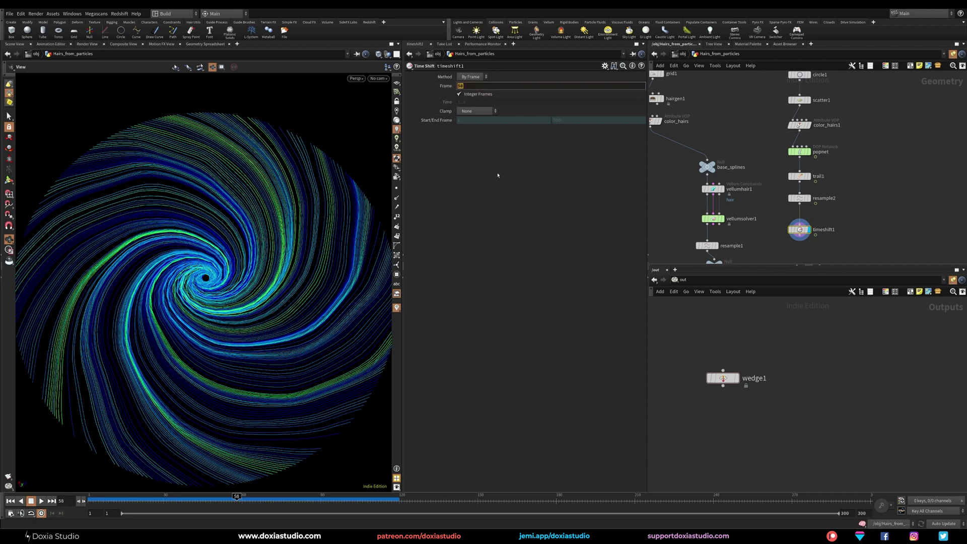
pyautogui.press('Return')
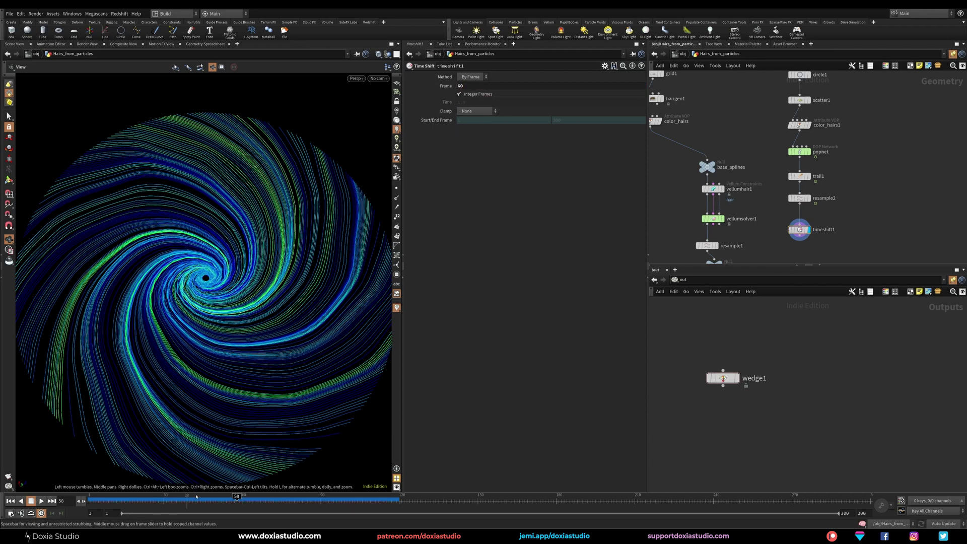
pyautogui.moveTo(236, 500); pyautogui.dragTo(344, 503)
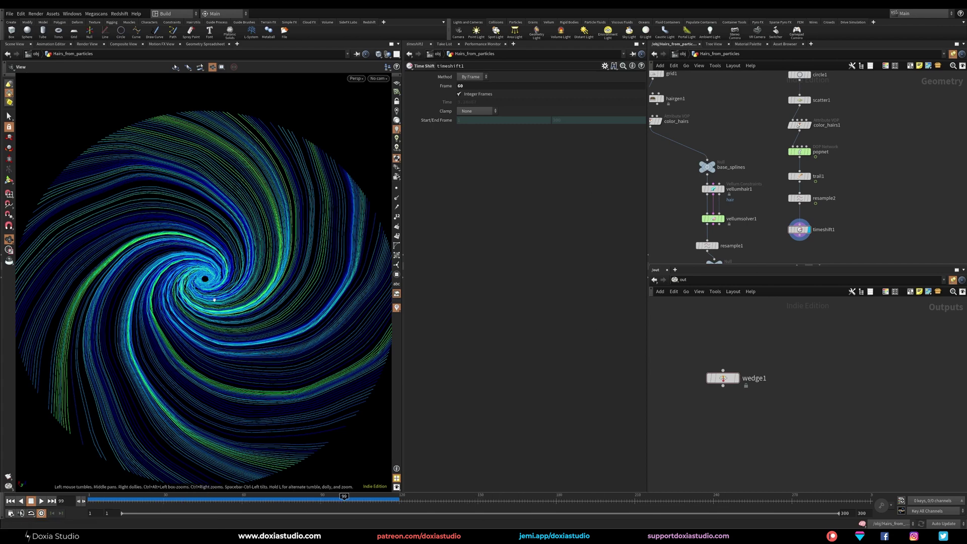
pyautogui.moveTo(214, 300); pyautogui.dragTo(274, 258, button='middle')
pyautogui.moveTo(274, 258); pyautogui.dragTo(250, 237)
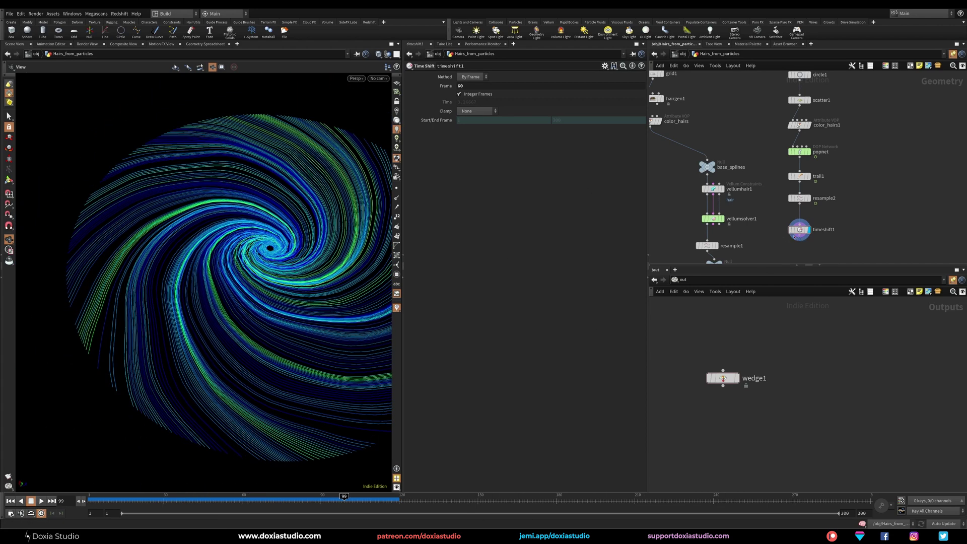
# Wire timeshift1 into the base_splines null and display the out_low_hair_sim null.
pyautogui.moveTo(796, 238); pyautogui.dragTo(707, 160)
pyautogui.moveTo(659, 199); pyautogui.dragTo(665, 176, button='middle')
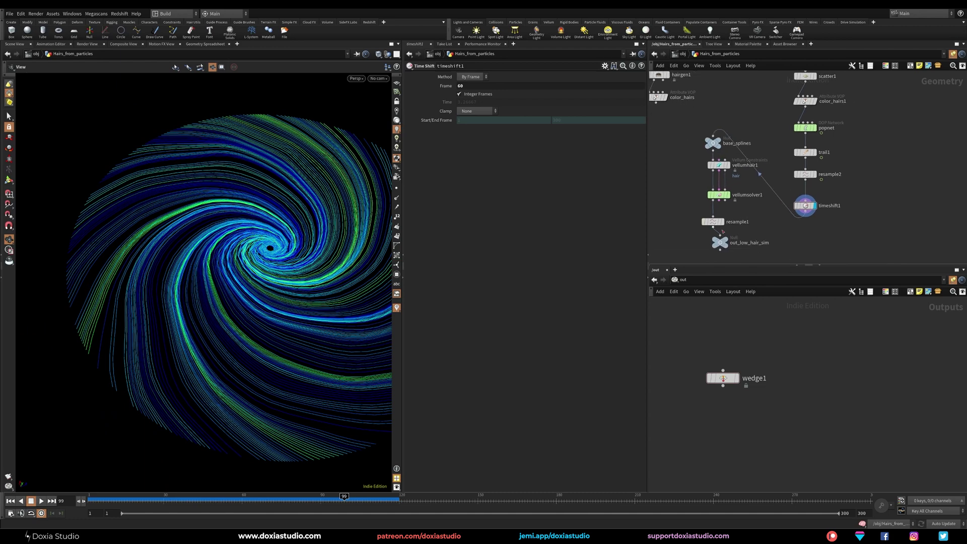
pyautogui.click(732, 230)
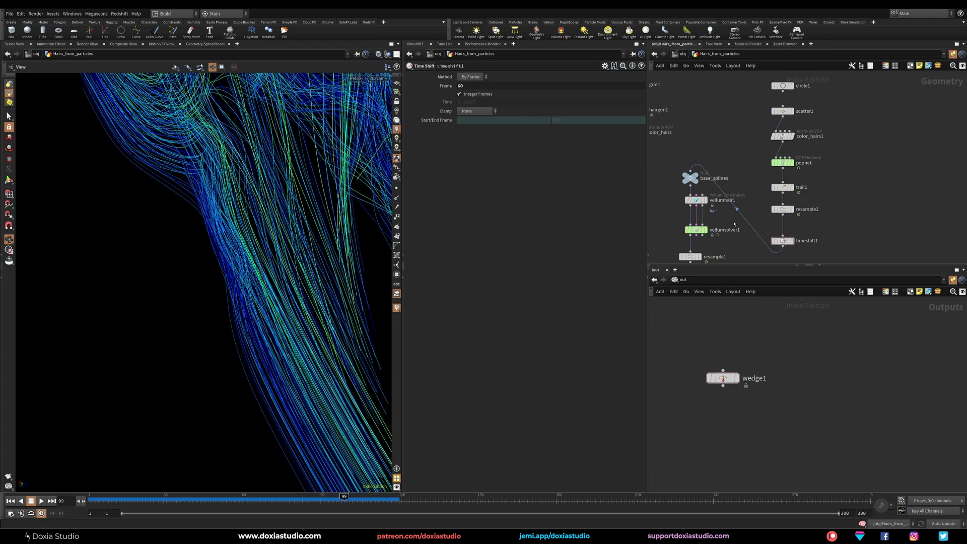
# Tidy the network by moving timeshift1 nearer to resample2 and shifting vellumhair1 and vellumsolver1 slightly.
pyautogui.moveTo(813, 216); pyautogui.dragTo(770, 176, button='middle')
pyautogui.moveTo(780, 190); pyautogui.dragTo(744, 195)
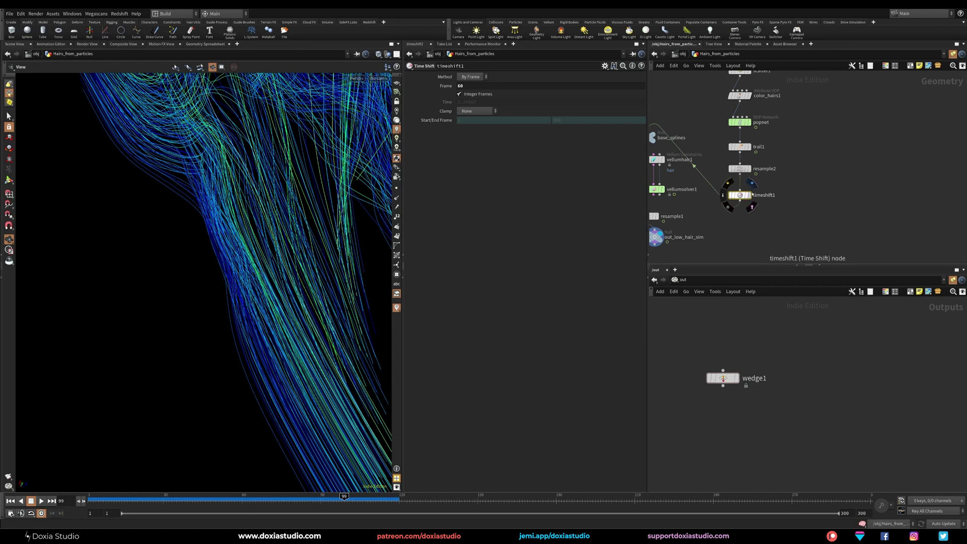
pyautogui.moveTo(775, 189); pyautogui.dragTo(823, 194, button='middle')
pyautogui.moveTo(671, 163)
pyautogui.mouseDown()
pyautogui.moveTo(725, 212)
pyautogui.moveTo(680, 167)
pyautogui.mouseUp()
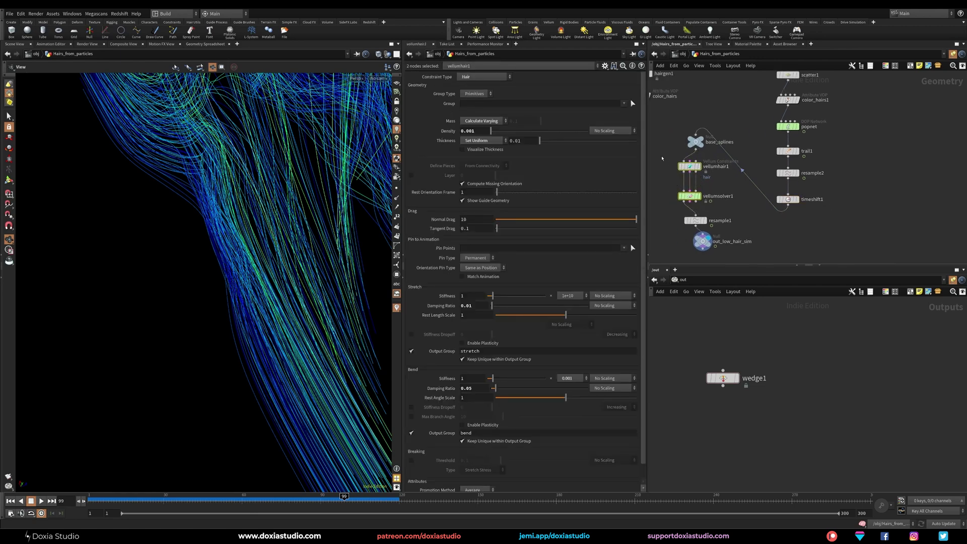
# Review the parameters of vellumsolver1 and vellumhair1.
pyautogui.click(693, 196)
pyautogui.click(677, 210)
pyautogui.moveTo(653, 166); pyautogui.dragTo(676, 187, button='middle')
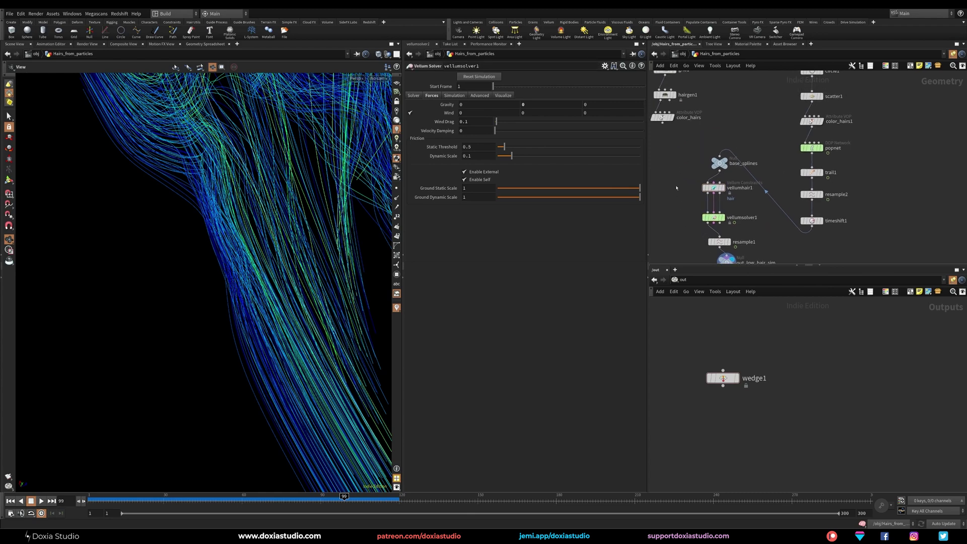
pyautogui.click(714, 188)
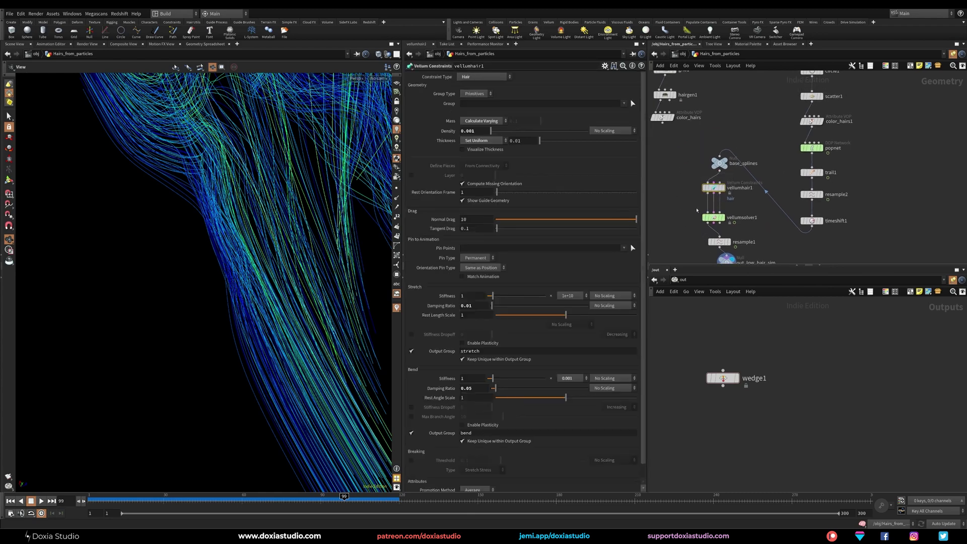
# Align the out_low_hair_sim null under resample1 and scrub the timeline to frame 136 to inspect the Vellum hair simulation.
pyautogui.click(714, 217)
pyautogui.moveTo(681, 240); pyautogui.dragTo(684, 217, button='middle')
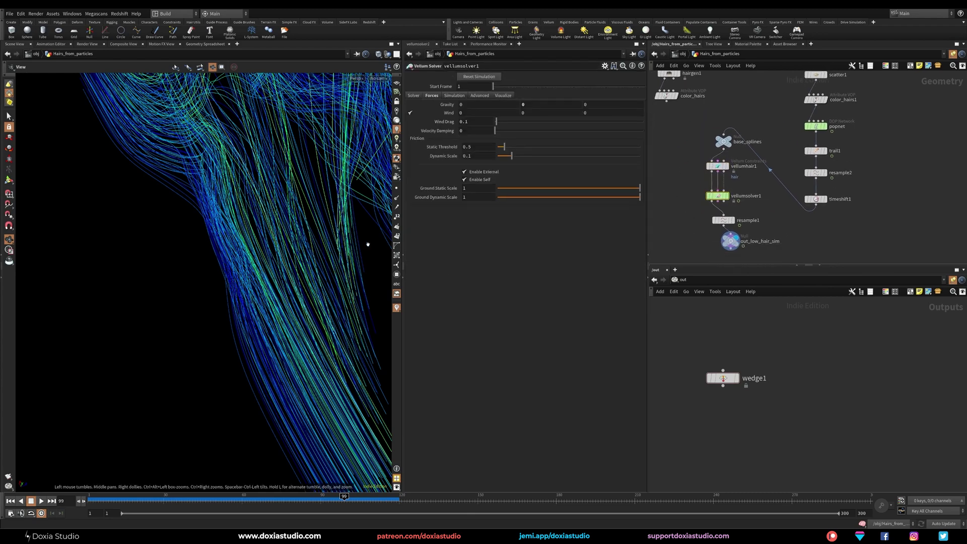
pyautogui.moveTo(367, 243); pyautogui.dragTo(158, 339, button='right')
pyautogui.moveTo(302, 270); pyautogui.dragTo(234, 325, button='middle')
pyautogui.moveTo(235, 325); pyautogui.dragTo(243, 278)
pyautogui.moveTo(733, 244); pyautogui.dragTo(723, 246)
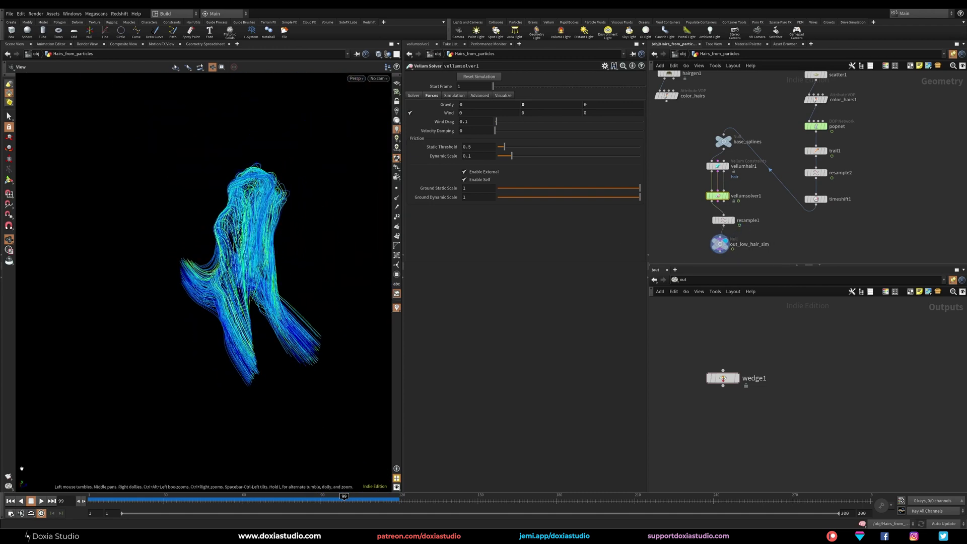
pyautogui.moveTo(137, 500); pyautogui.dragTo(440, 313)
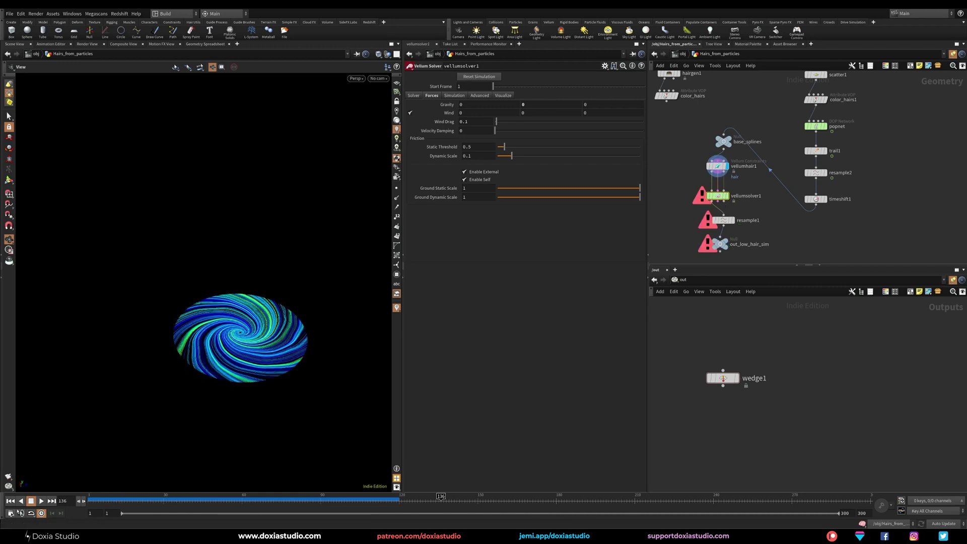
# Return to frame 1 and read the error details in vellumsolver1's node info.
pyautogui.click(11, 502)
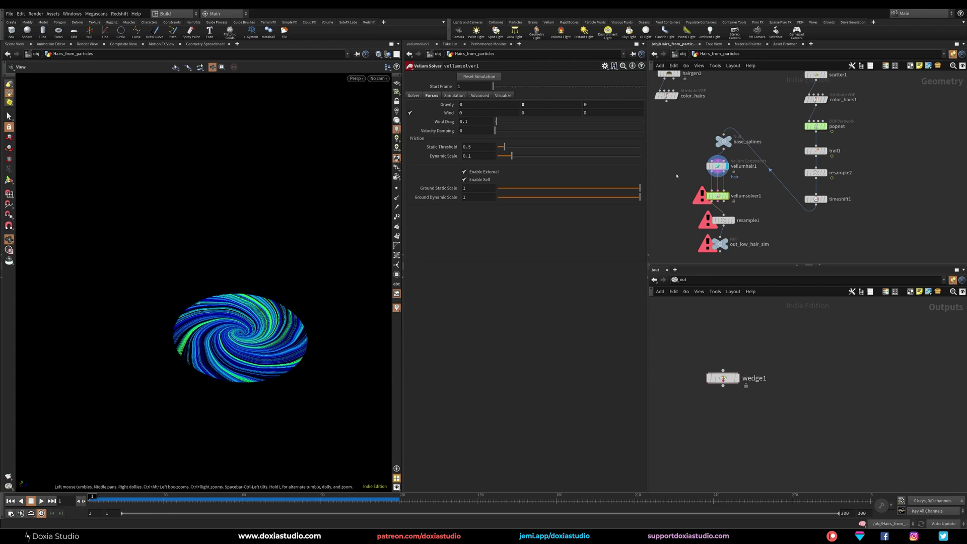
pyautogui.scroll(3, 676, 176)
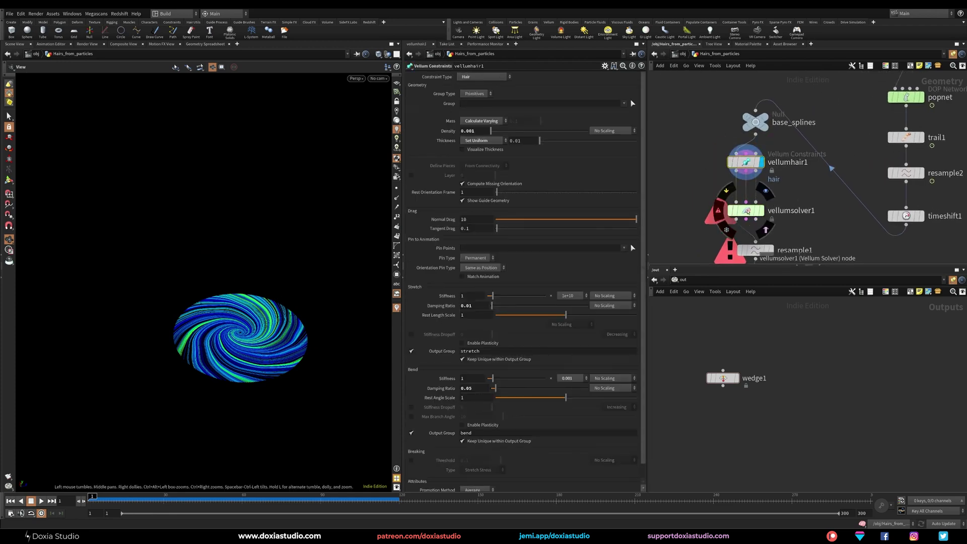
pyautogui.click(719, 212)
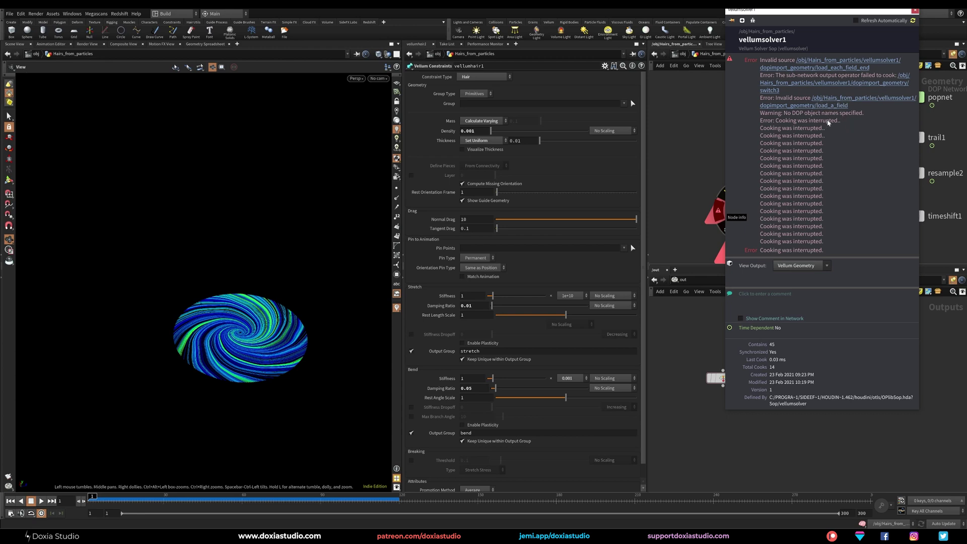
pyautogui.click(915, 10)
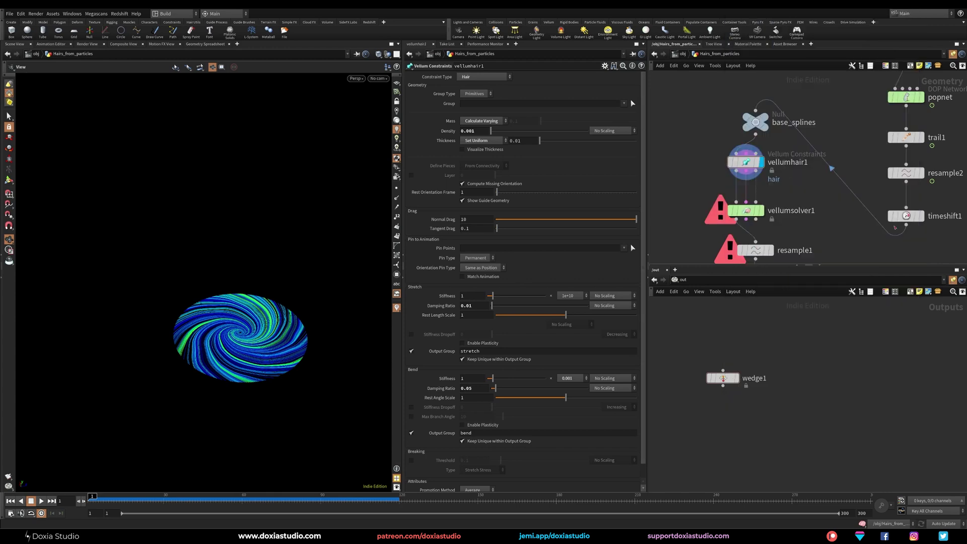
# Display trail1 and resample2 in turn to compare their output at frame 1.
pyautogui.moveTo(897, 172); pyautogui.dragTo(839, 217, button='middle')
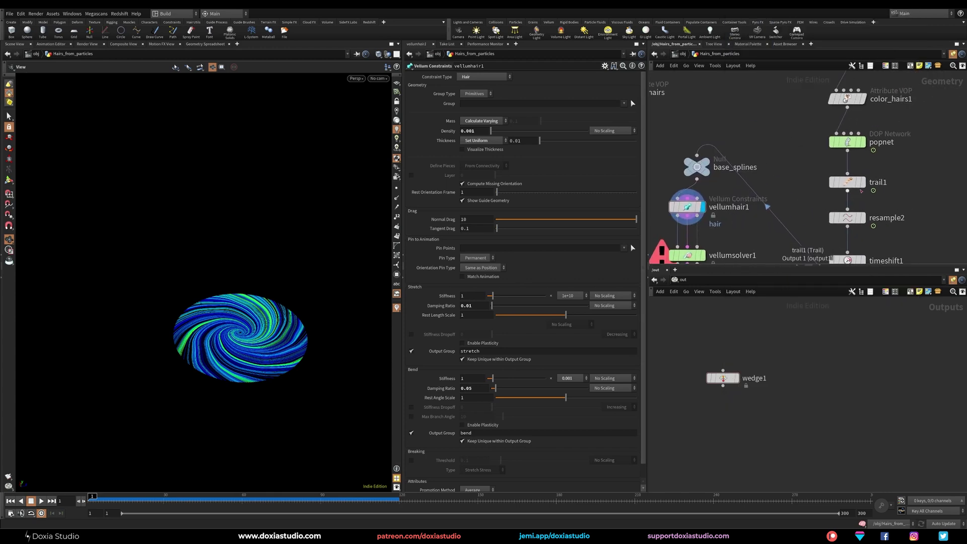
pyautogui.click(862, 181)
pyautogui.click(851, 183)
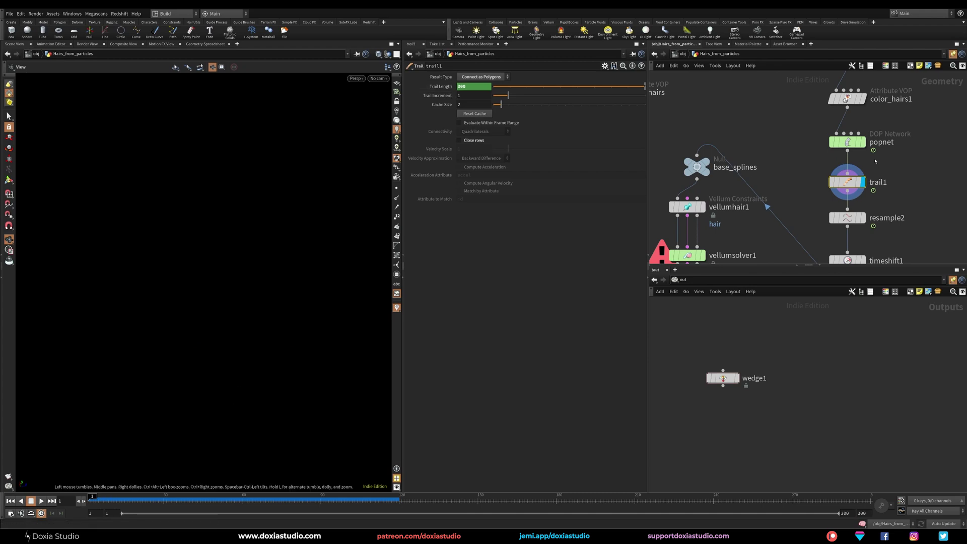
pyautogui.moveTo(914, 160); pyautogui.dragTo(857, 131, button='middle')
pyautogui.scroll(-1, 860, 156)
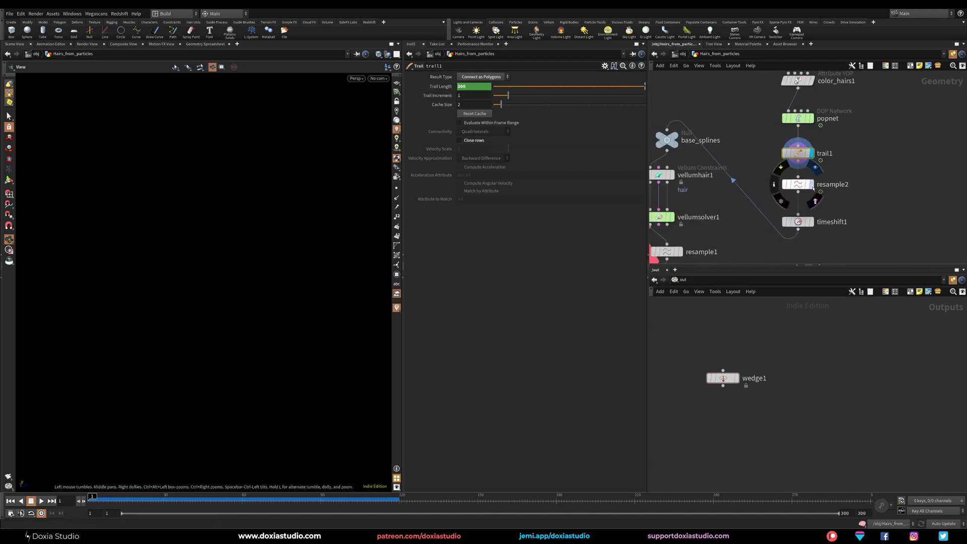
pyautogui.click(811, 185)
# Move trail1 slightly closer to popnet, display it and scrub to frame 38.
pyautogui.moveTo(834, 193); pyautogui.dragTo(795, 206, button='middle')
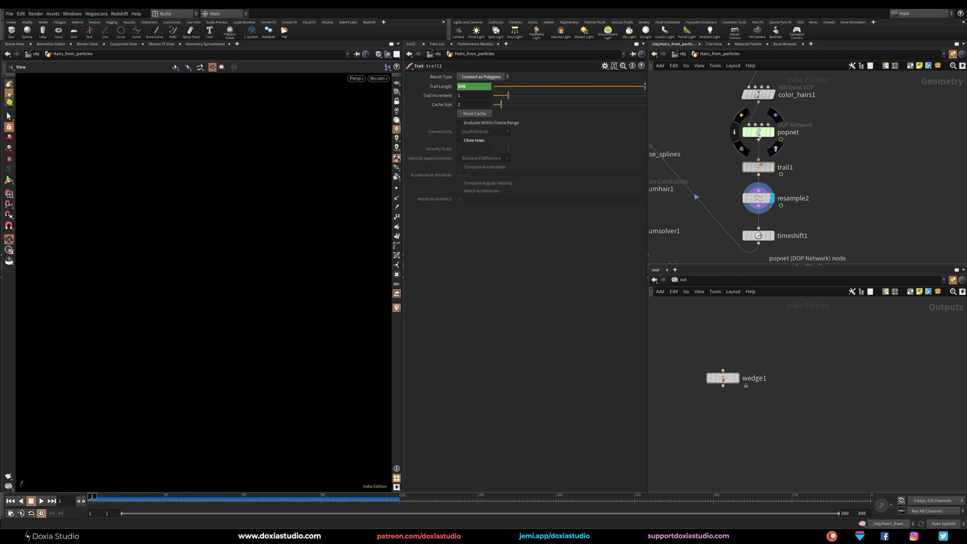
pyautogui.click(776, 151)
pyautogui.moveTo(761, 168); pyautogui.dragTo(760, 157)
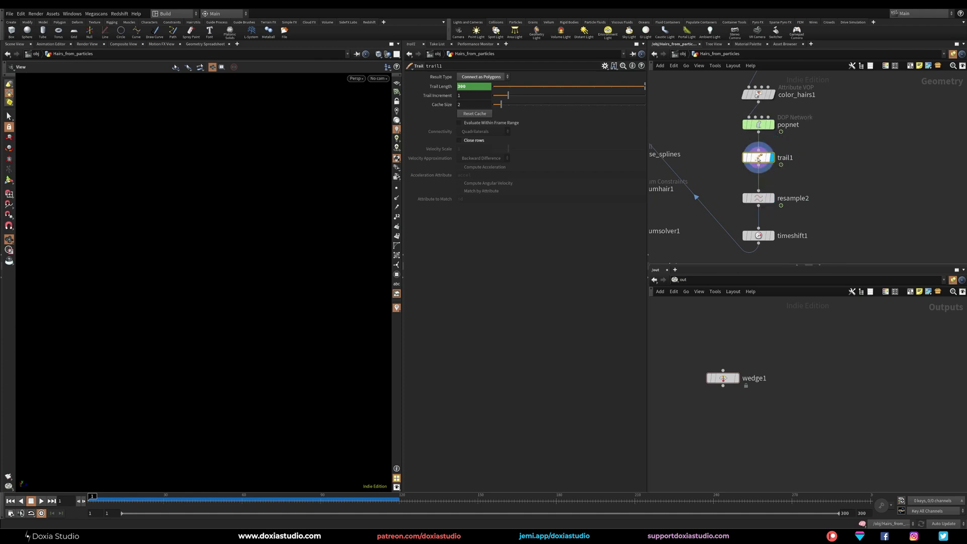
pyautogui.moveTo(170, 500)
pyautogui.mouseDown()
pyautogui.moveTo(252, 502)
pyautogui.moveTo(184, 502)
pyautogui.mouseUp()
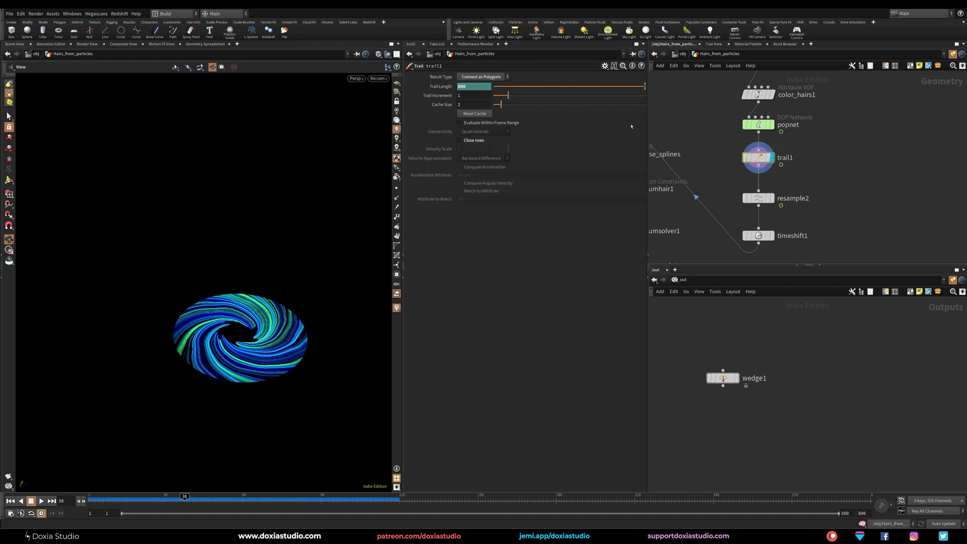
# Set trail1's Result Type to Preserve Original and inspect the trail points up close in the viewport.
pyautogui.click(499, 76)
pyautogui.click(476, 75)
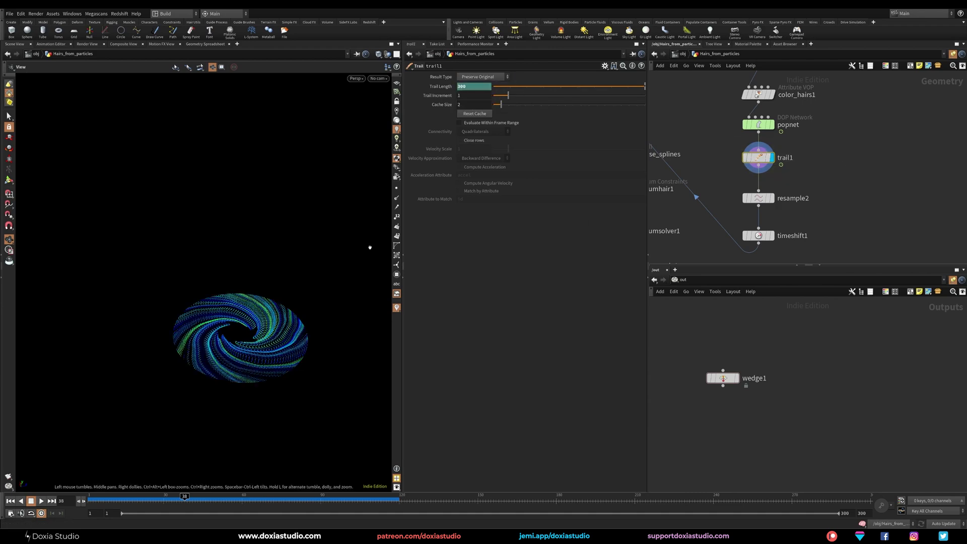
pyautogui.moveTo(203, 363); pyautogui.dragTo(252, 343, button='right')
pyautogui.moveTo(252, 343); pyautogui.dragTo(270, 367)
pyautogui.moveTo(270, 367); pyautogui.dragTo(278, 352, button='right')
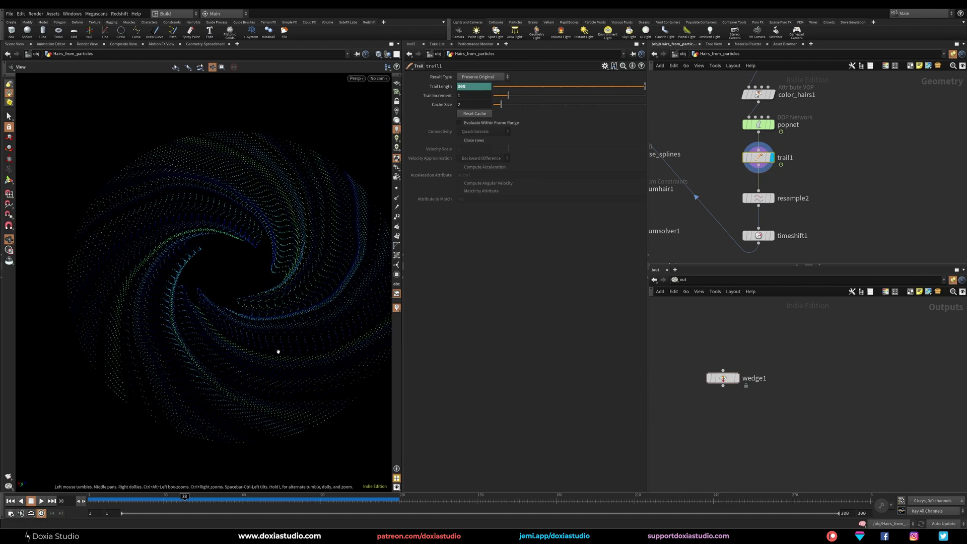
pyautogui.moveTo(278, 352); pyautogui.dragTo(270, 319)
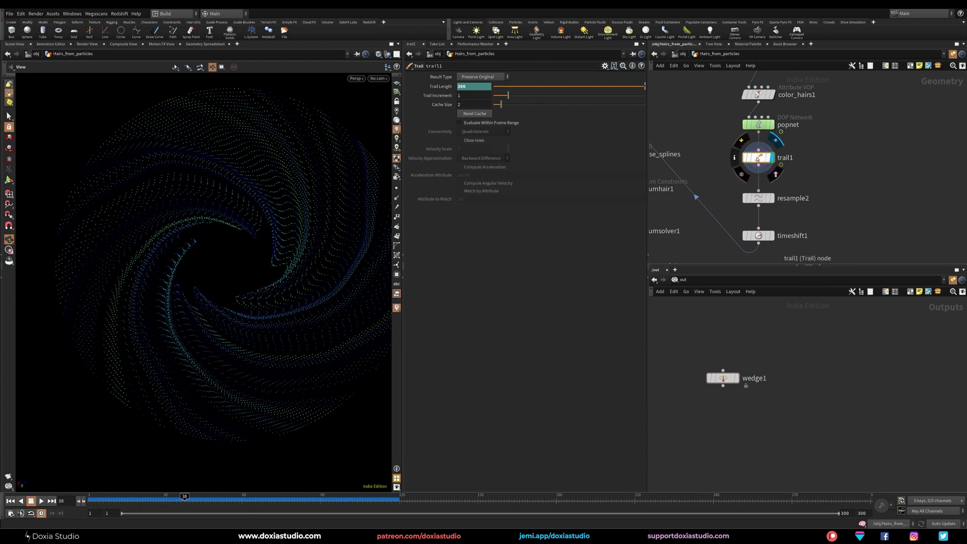
# Sort trail1's points by the id attribute in the Geometry Spreadsheet, examine them and return to the scene view.
pyautogui.click(204, 45)
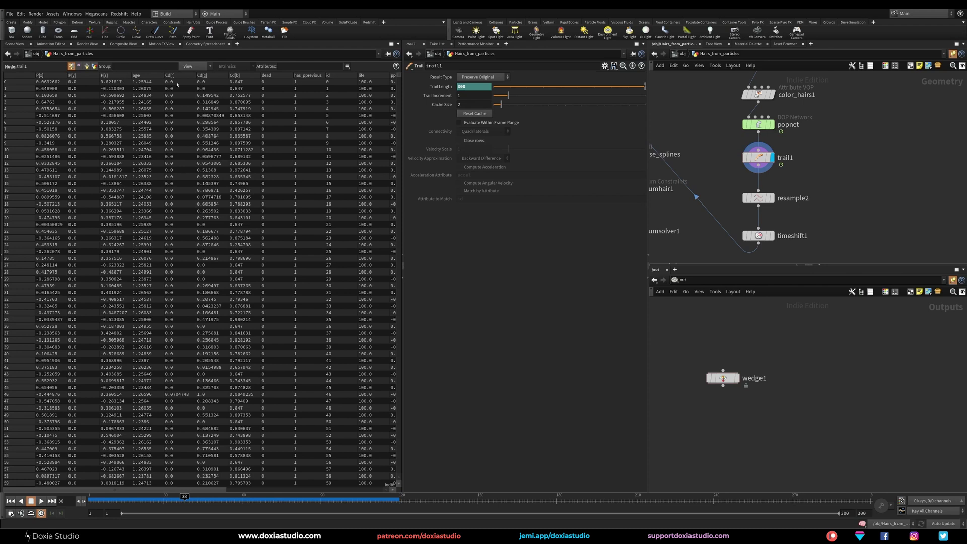
pyautogui.click(333, 75)
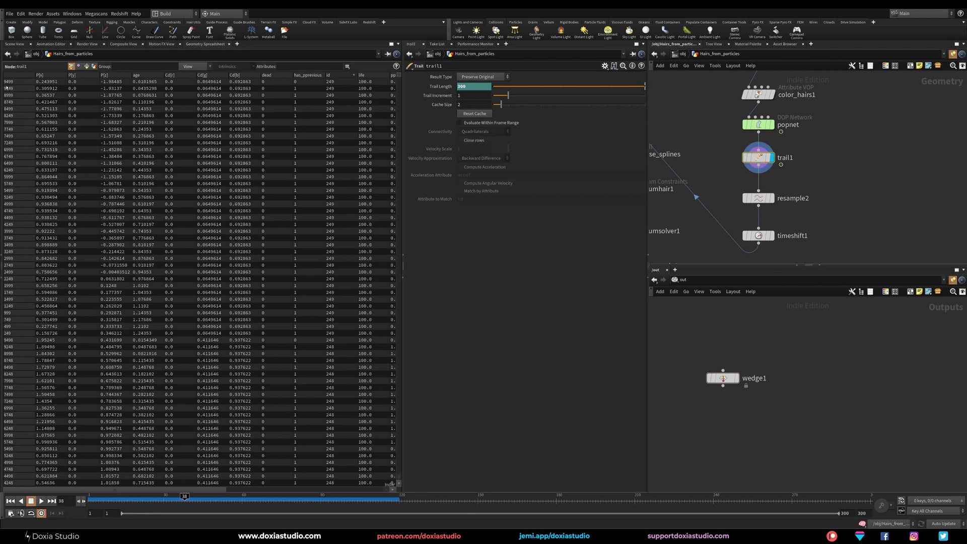
pyautogui.click(14, 44)
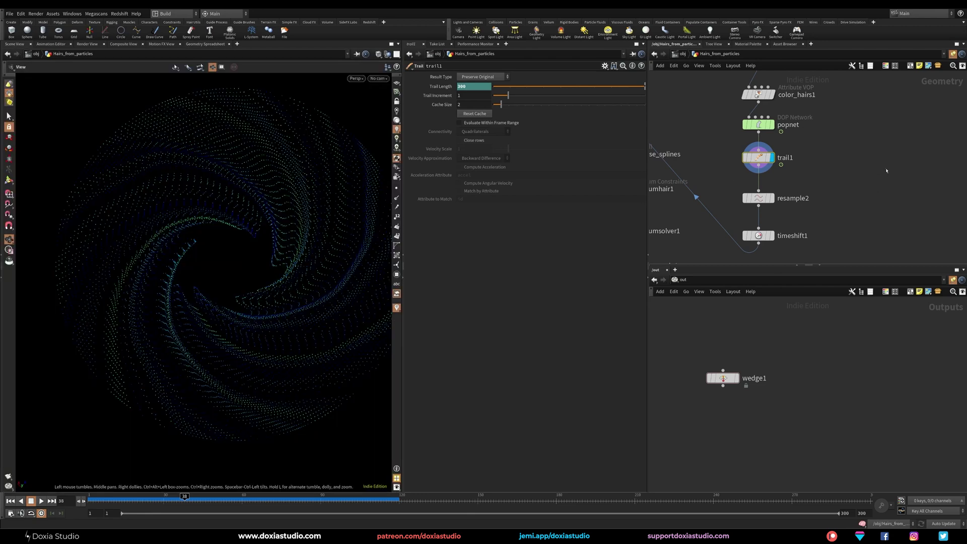
# Create an Add node connected to trail1's output, beside resample2, and display it.
pyautogui.press('Tab')
pyautogui.write('ad')
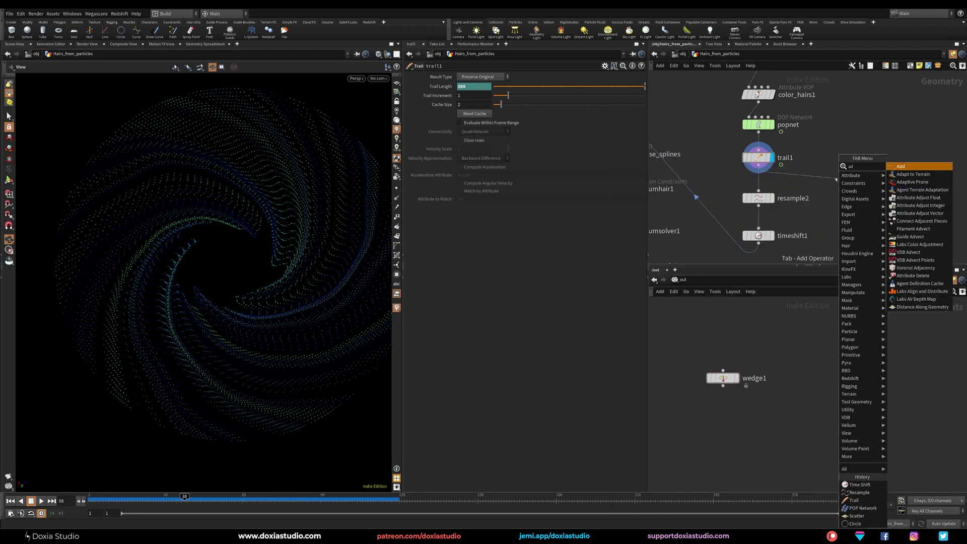
pyautogui.write('d')
pyautogui.click(899, 166)
pyautogui.click(855, 160)
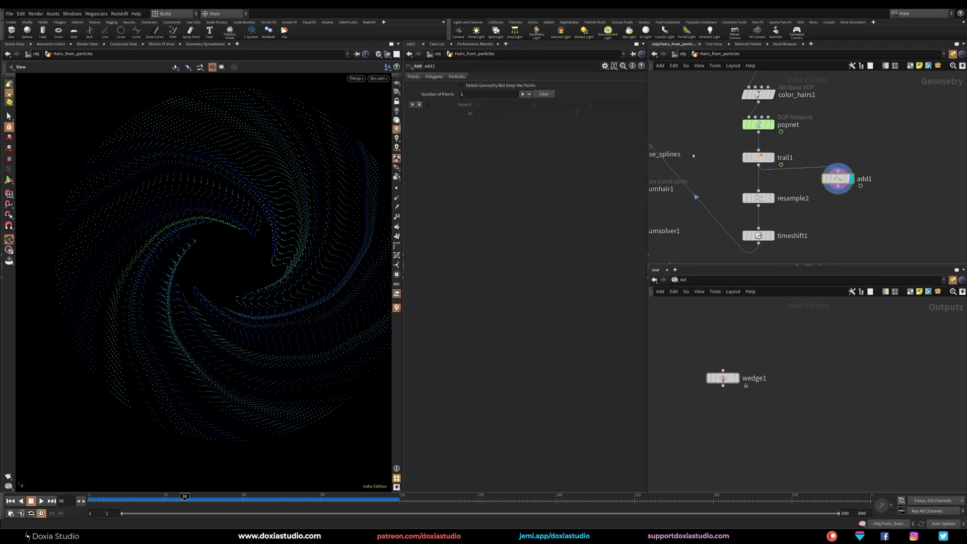
# Configure add1 to build polygons by group, with Add set to By Attribute and the Attribute Name set to id.
pyautogui.click(434, 76)
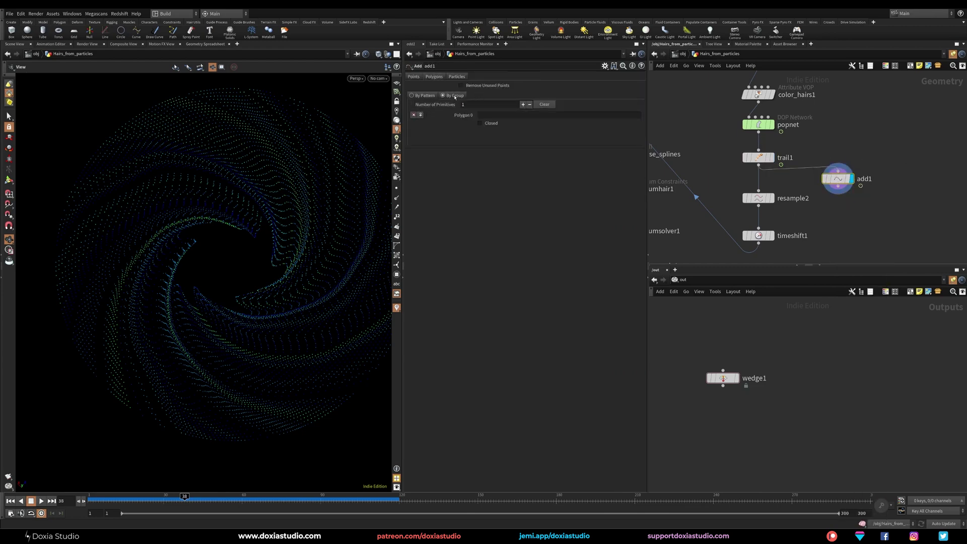
pyautogui.click(454, 95)
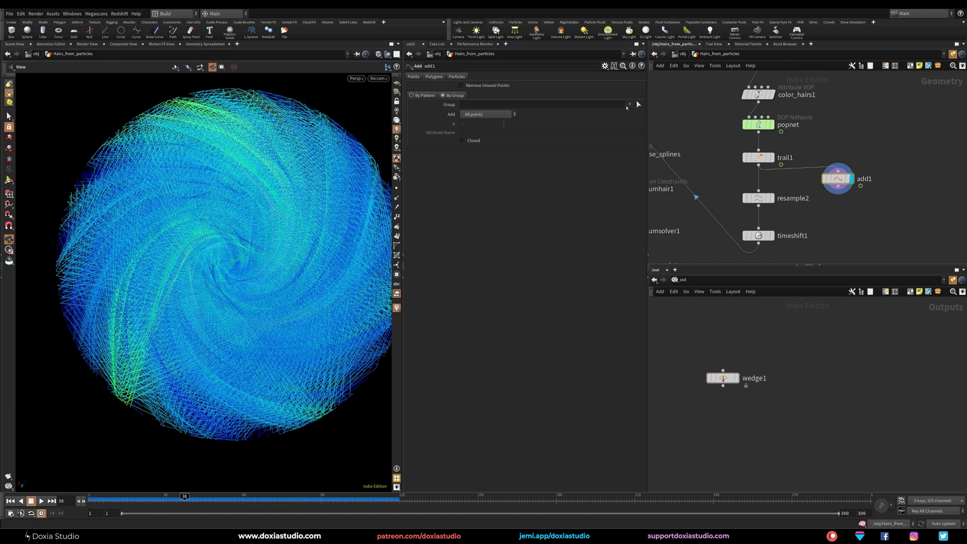
pyautogui.click(630, 105)
pyautogui.click(617, 105)
pyautogui.click(484, 115)
pyautogui.click(478, 153)
pyautogui.click(480, 135)
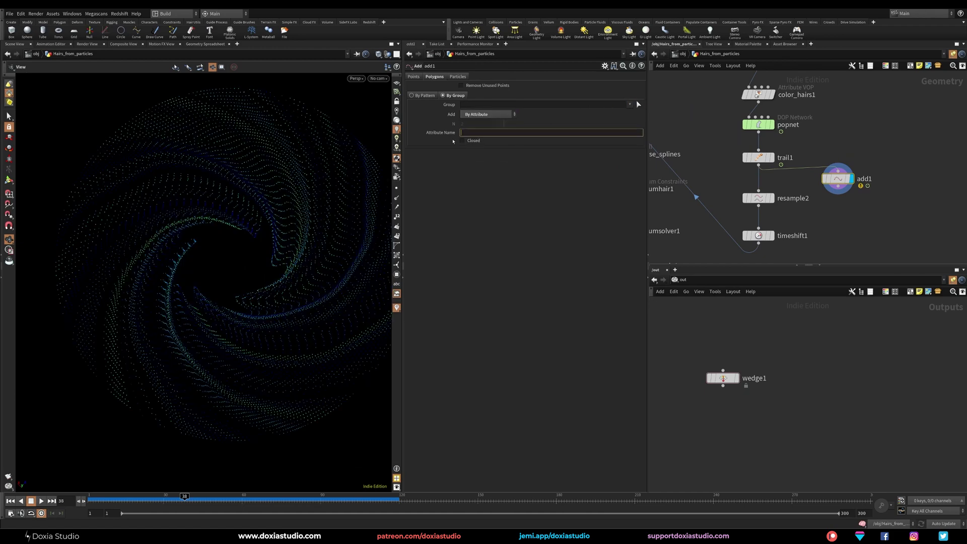
pyautogui.write('id')
pyautogui.press('Return')
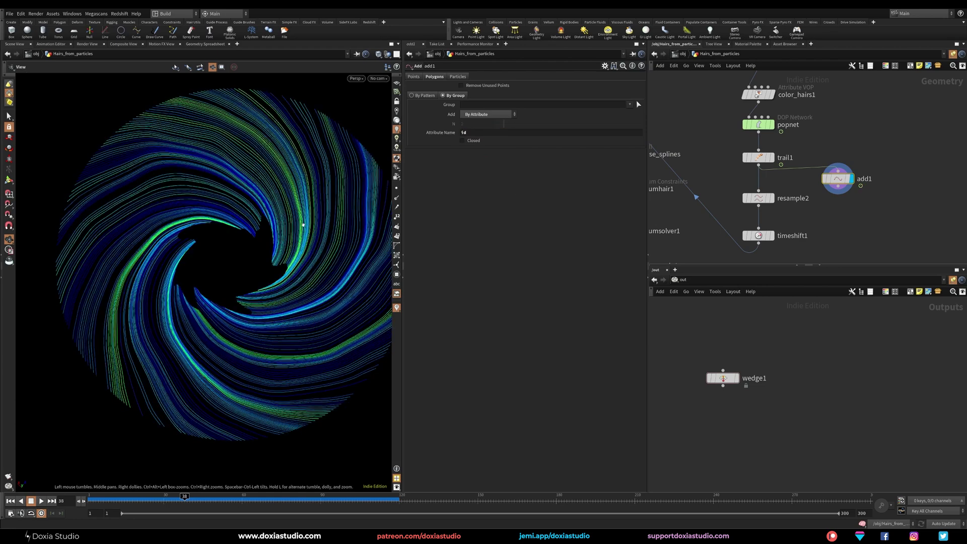
# Check the rebuilt curves in the viewport and review the point and primitive details in add1's node info.
pyautogui.moveTo(297, 238)
pyautogui.mouseDown(button='right')
pyautogui.moveTo(259, 237)
pyautogui.moveTo(289, 239)
pyautogui.mouseUp(button='right')
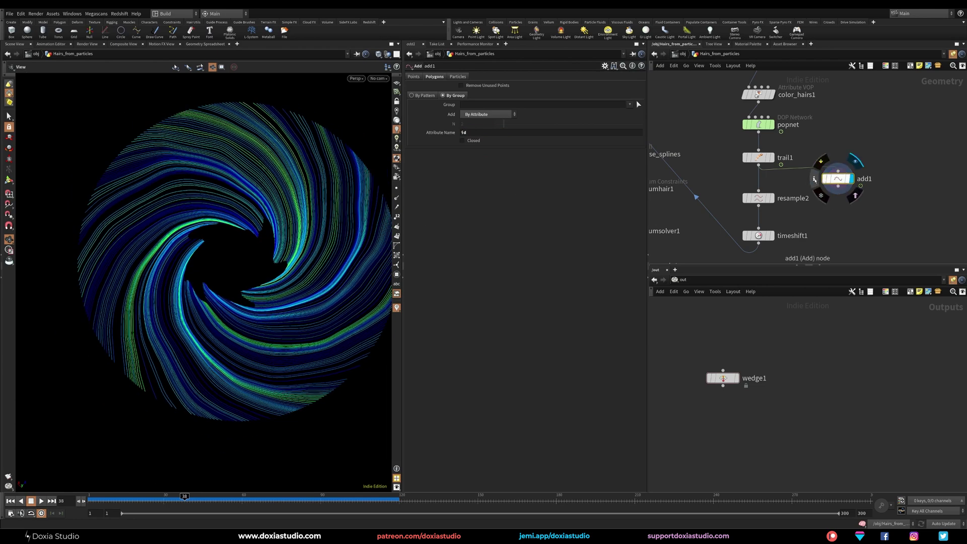
pyautogui.click(814, 181)
pyautogui.click(814, 182)
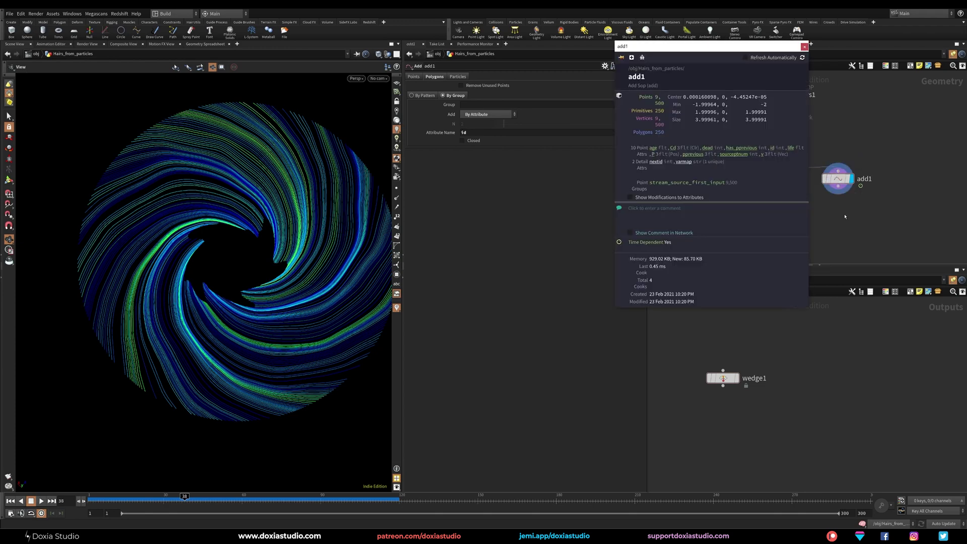
# Wire add1 into timeshift1 in place of resample2, display timeshift1 and check its node info.
pyautogui.moveTo(838, 187); pyautogui.dragTo(781, 237)
pyautogui.click(795, 220)
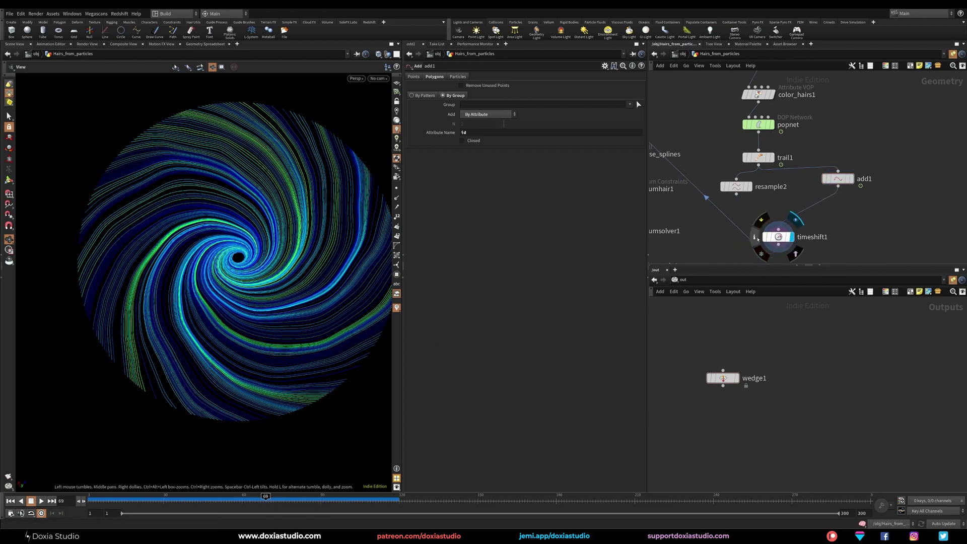
pyautogui.click(754, 238)
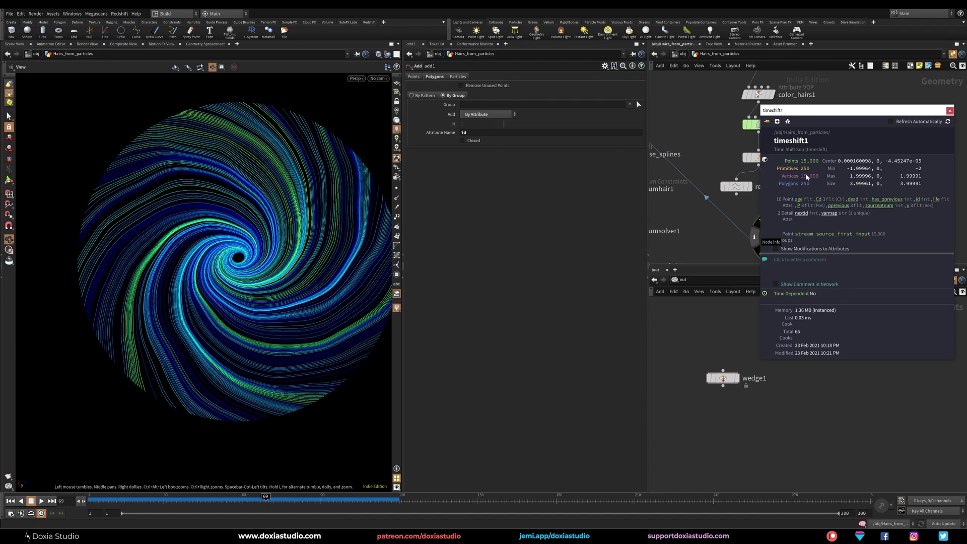
pyautogui.click(725, 238)
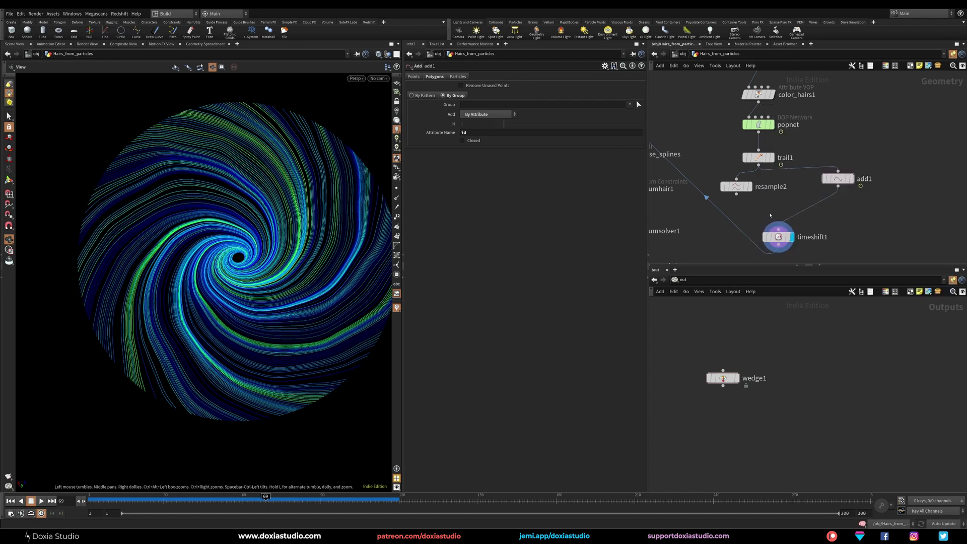
# Display vellumhair1 and vellumsolver1 in turn, return to frame 1 and read the solver's error details in its node info.
pyautogui.moveTo(760, 212); pyautogui.dragTo(882, 209, button='middle')
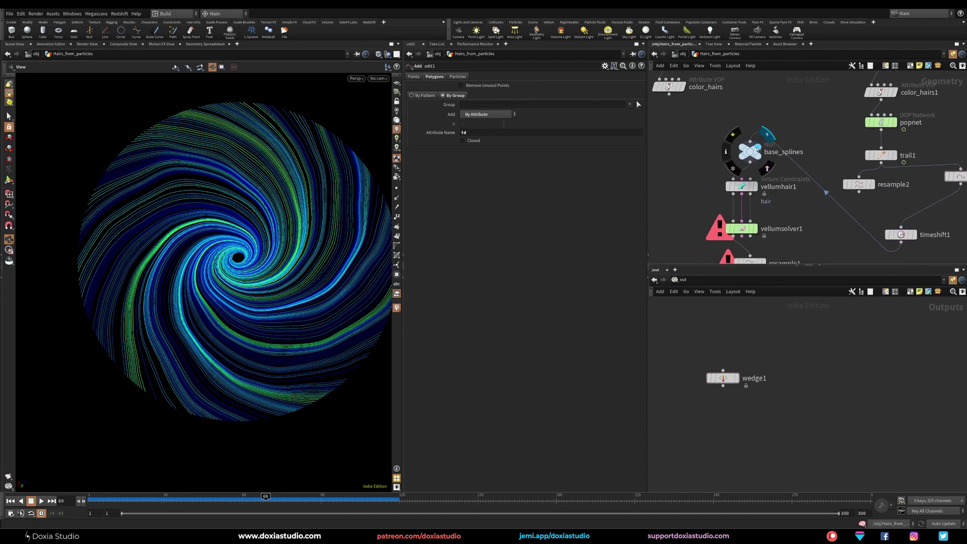
pyautogui.click(755, 186)
pyautogui.moveTo(766, 212); pyautogui.dragTo(749, 190, button='middle')
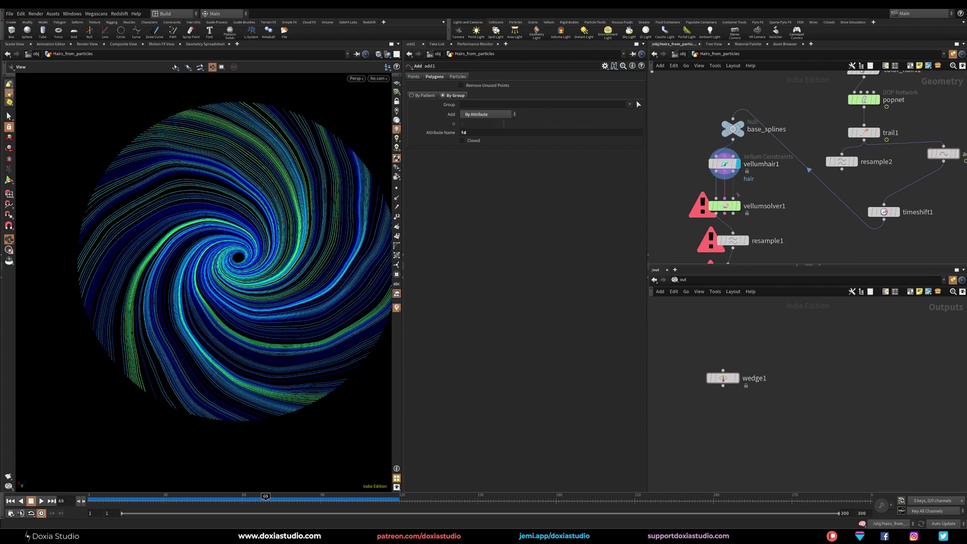
pyautogui.middleClick(730, 206)
pyautogui.click(10, 501)
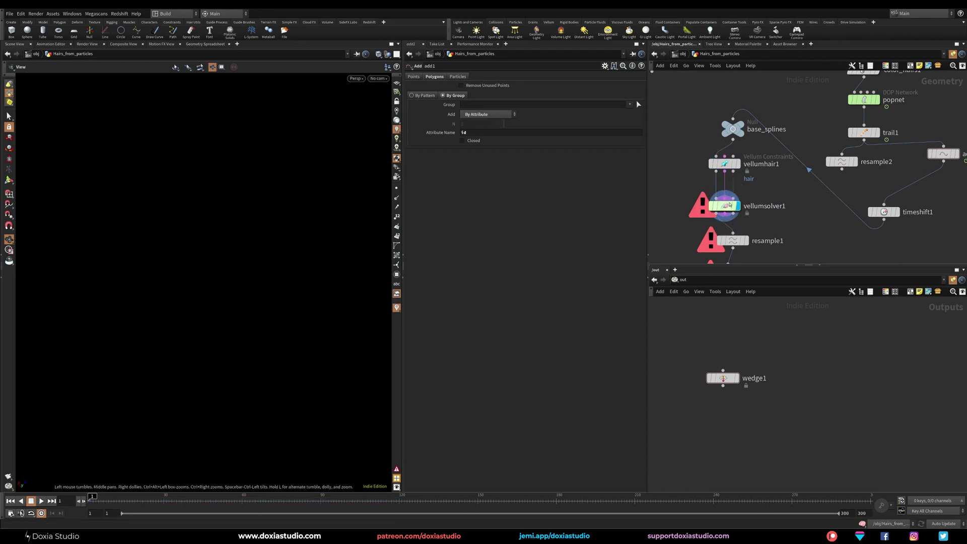
pyautogui.click(705, 207)
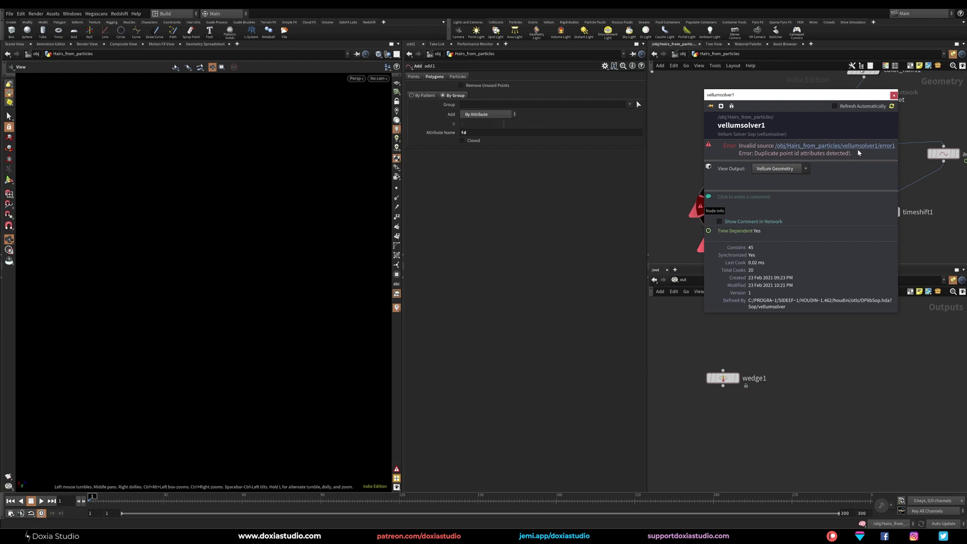
pyautogui.click(894, 97)
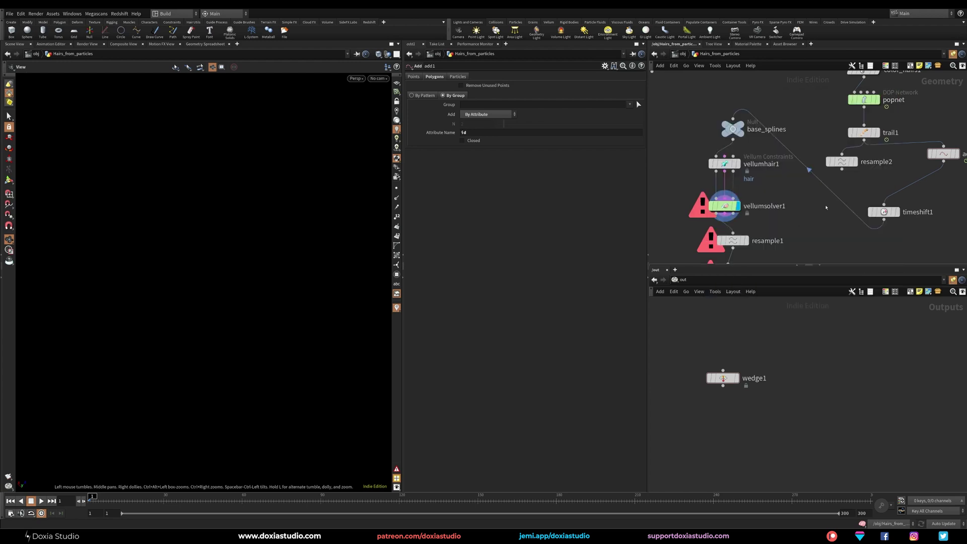
# Insert an Attribute Delete node on the wire between timeshift1 and base_splines, spacing the surrounding nodes apart.
pyautogui.moveTo(806, 208); pyautogui.dragTo(779, 226, button='middle')
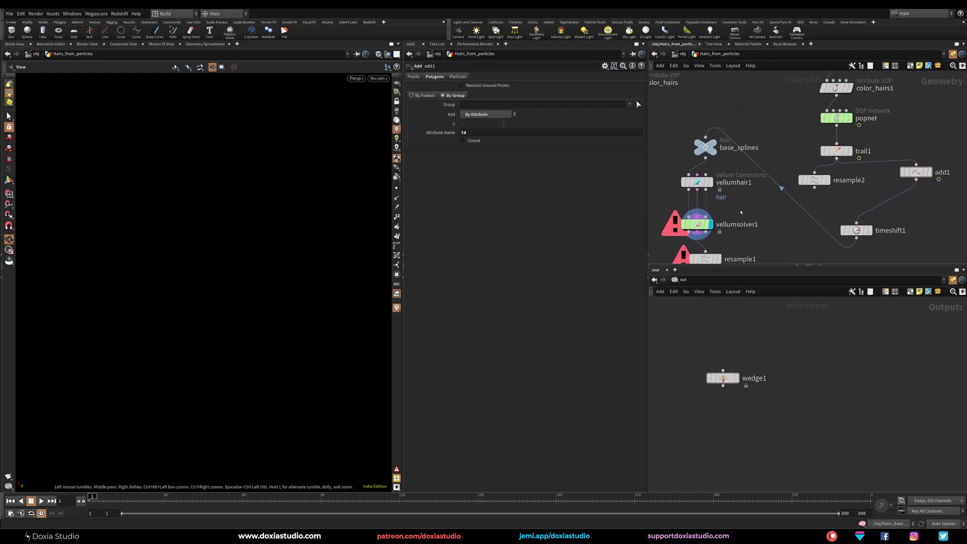
pyautogui.moveTo(706, 147); pyautogui.dragTo(684, 151)
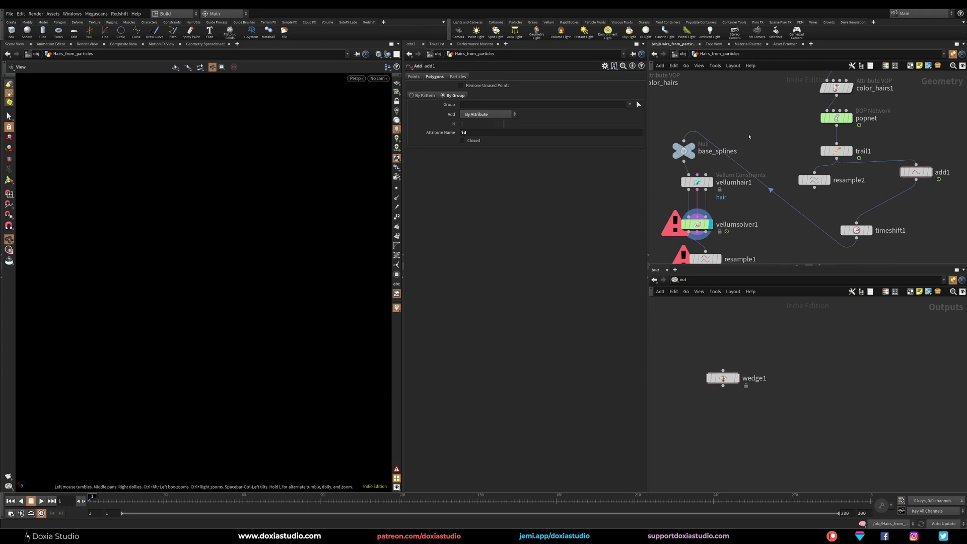
pyautogui.moveTo(856, 231); pyautogui.dragTo(881, 214)
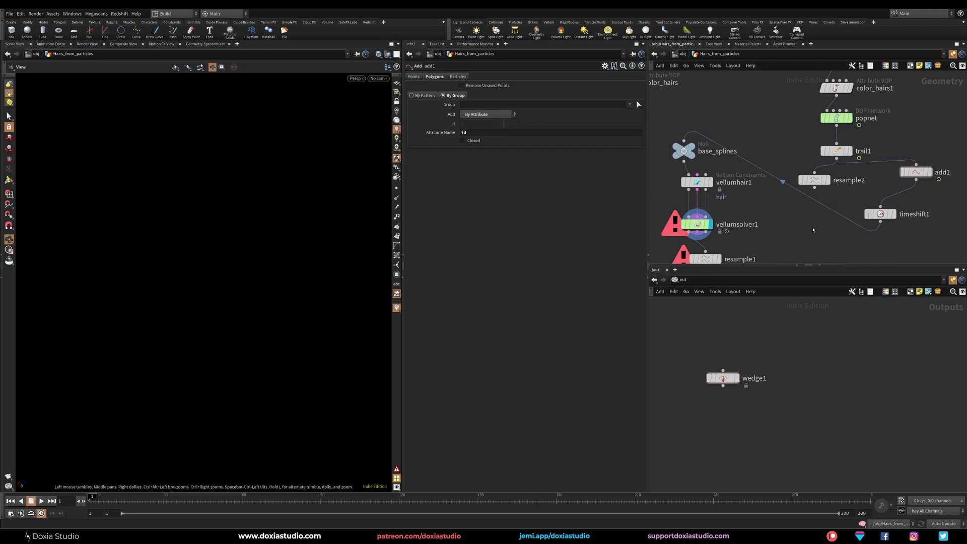
pyautogui.press('Tab')
pyautogui.write('attr')
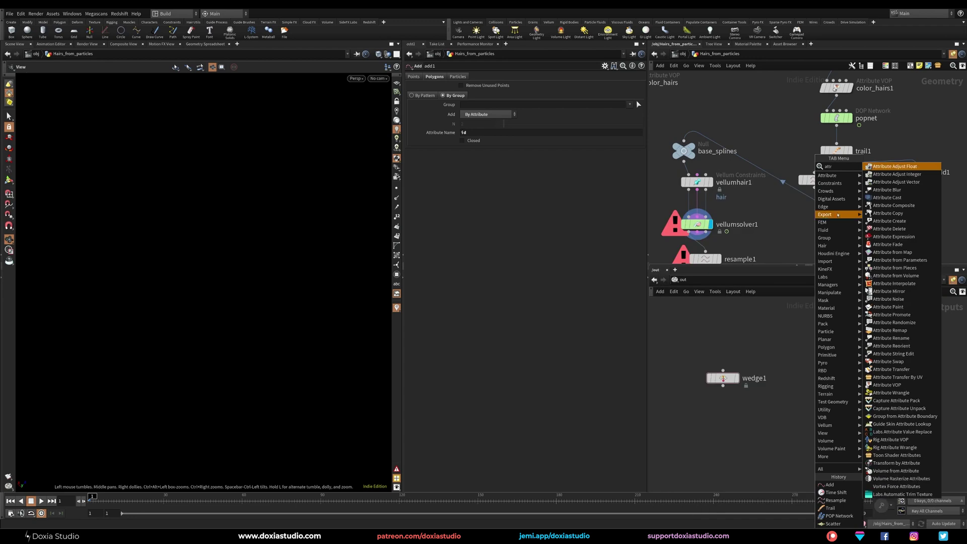
pyautogui.click(891, 229)
pyautogui.click(821, 231)
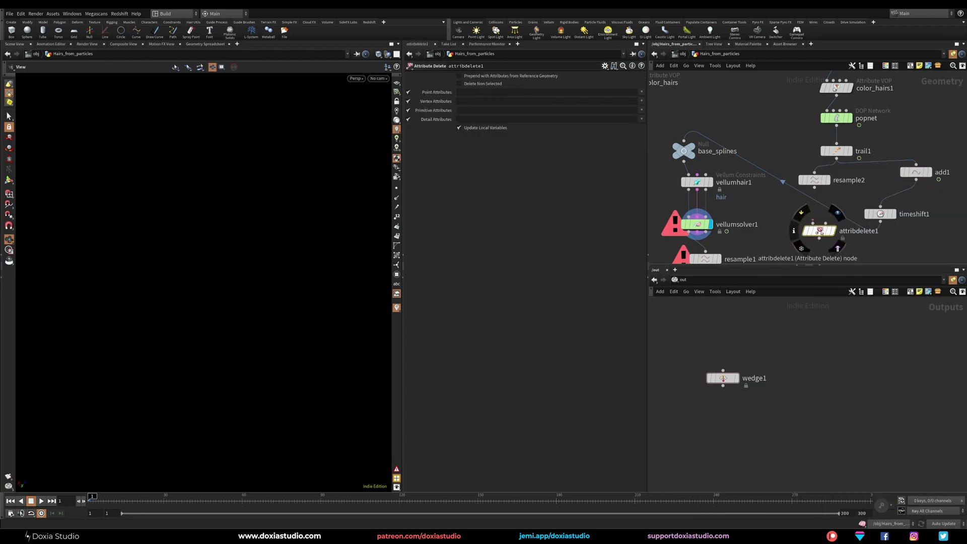
pyautogui.moveTo(821, 233)
pyautogui.mouseDown()
pyautogui.moveTo(809, 203)
pyautogui.moveTo(815, 215)
pyautogui.mouseUp()
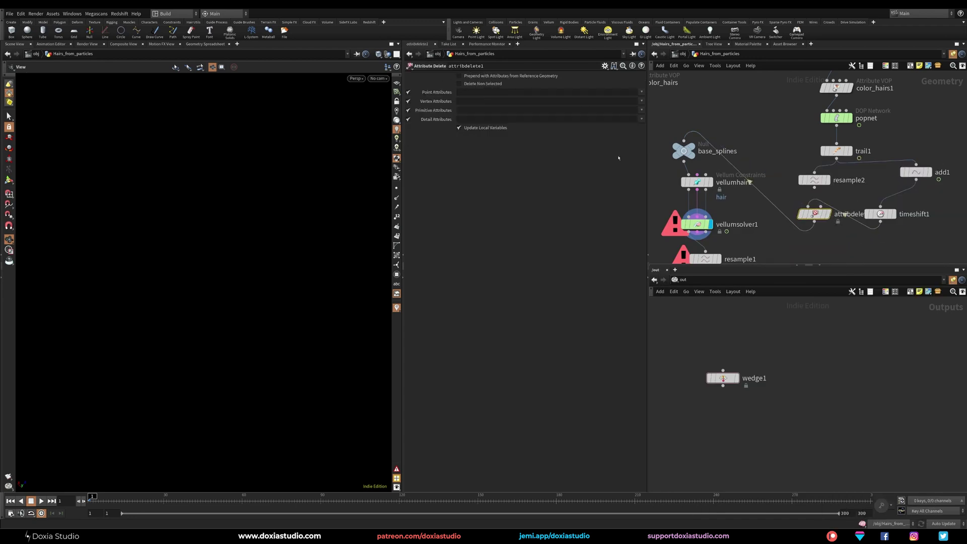
# Recheck vellumsolver1's error details, set attribdelete1's Point Attributes to id and inspect the curves in the viewport.
pyautogui.click(674, 224)
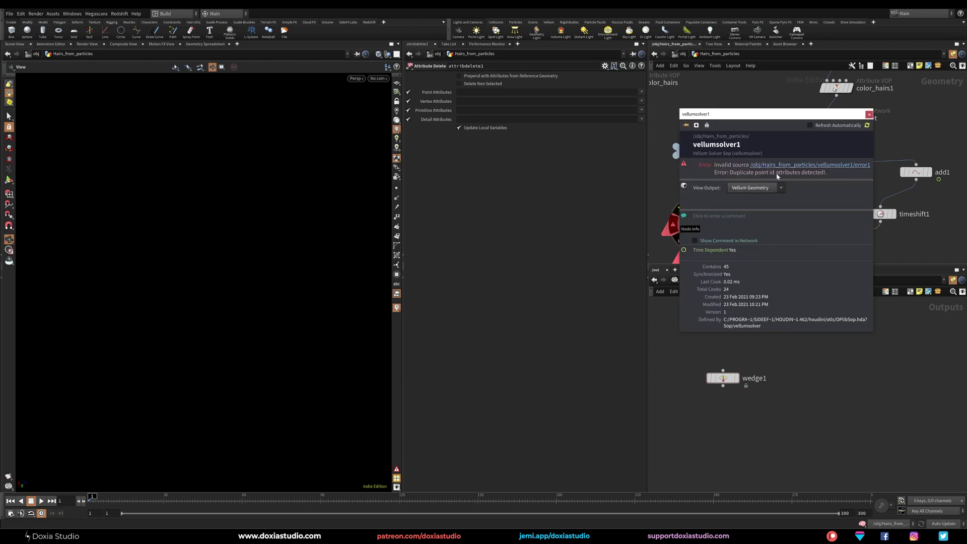
pyautogui.click(918, 230)
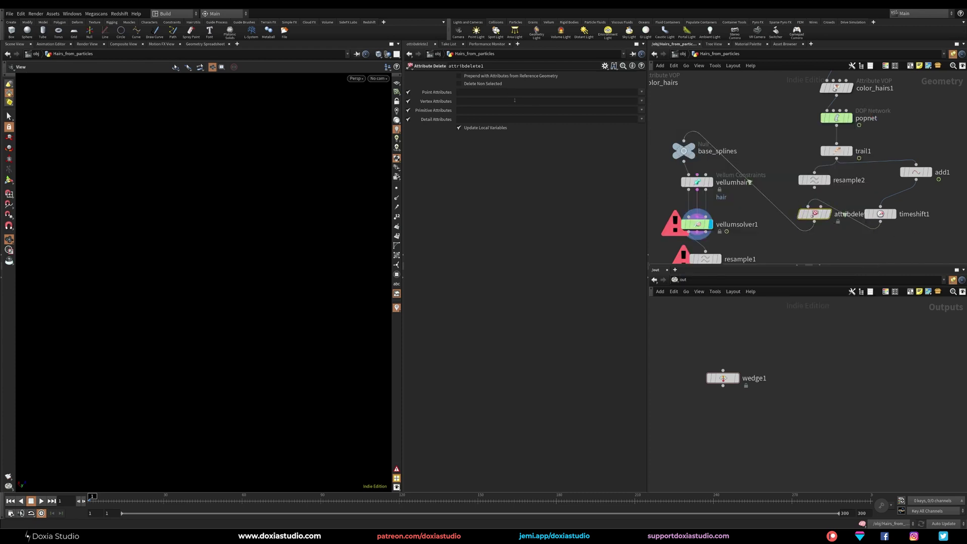
pyautogui.click(641, 91)
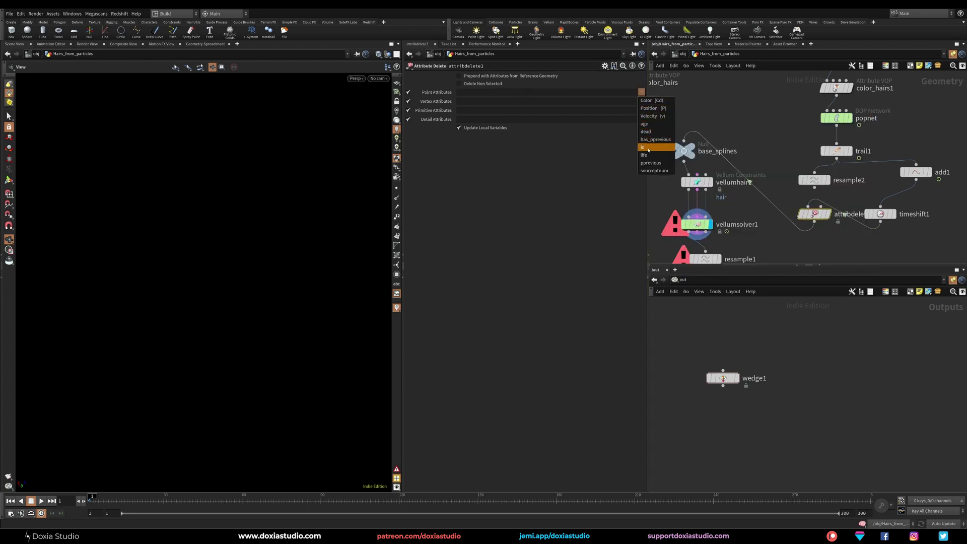
pyautogui.click(648, 147)
pyautogui.moveTo(210, 324); pyautogui.dragTo(180, 339, button='right')
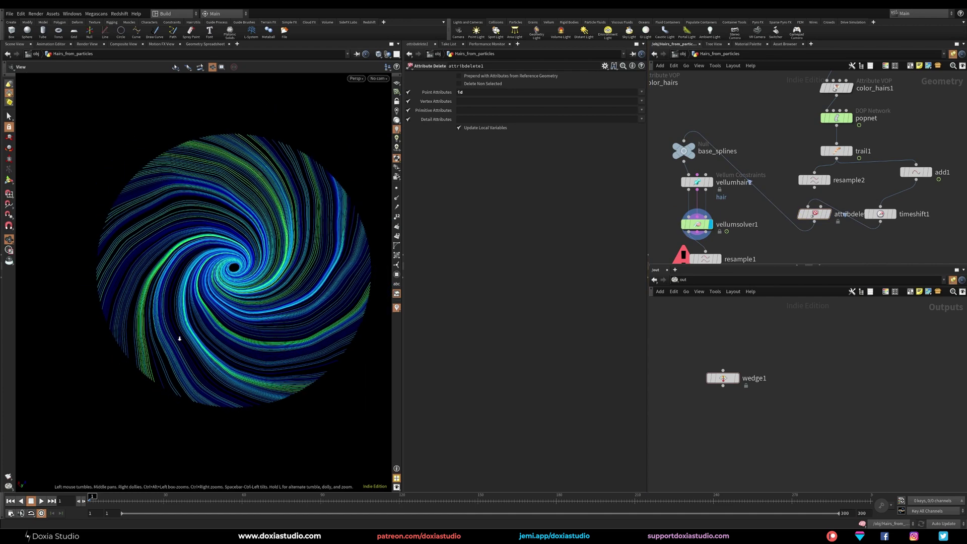
pyautogui.moveTo(229, 321); pyautogui.dragTo(173, 309, button='middle')
pyautogui.moveTo(173, 309); pyautogui.dragTo(187, 280)
# Display out_low_hair_sim, play the hair simulation and scrub back to frame 58 to inspect the motion.
pyautogui.moveTo(708, 252); pyautogui.dragTo(723, 213, button='middle')
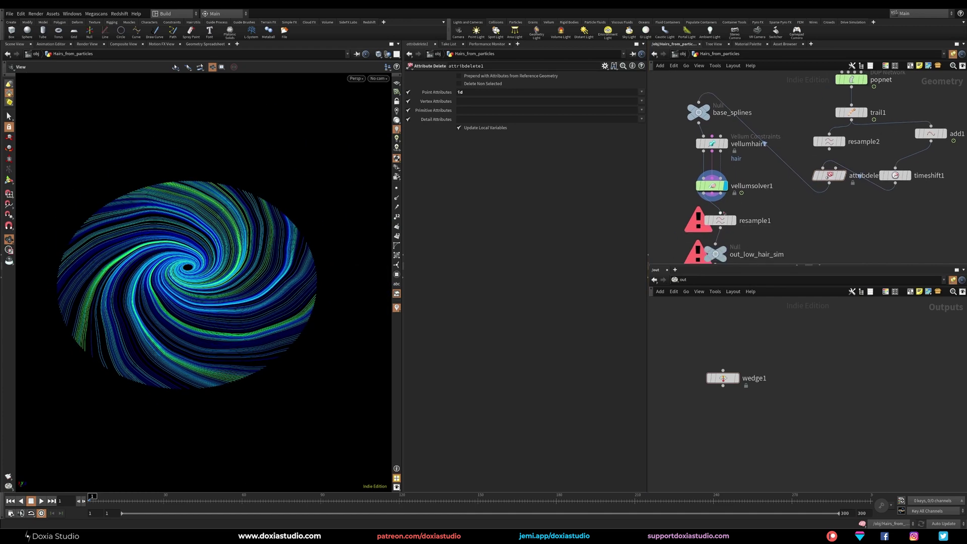
pyautogui.click(728, 254)
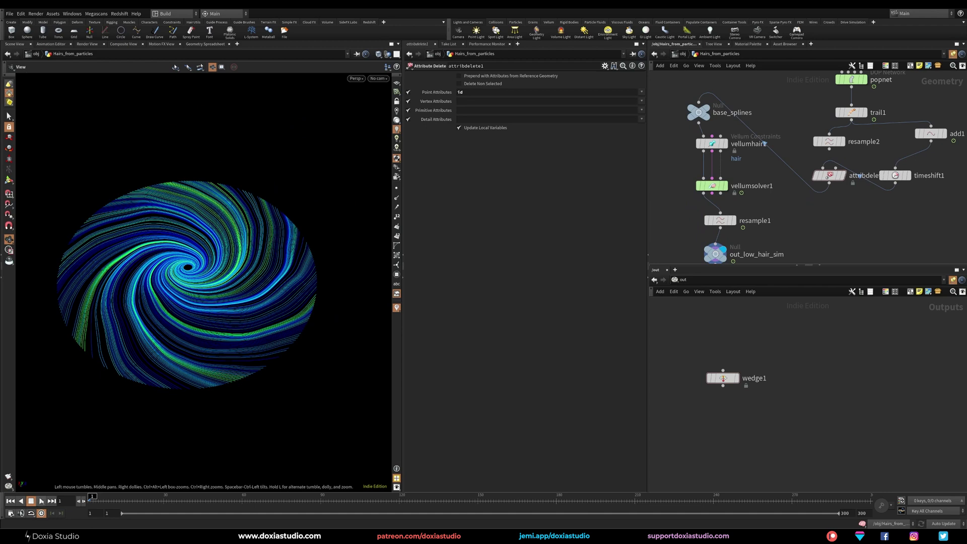
pyautogui.click(41, 501)
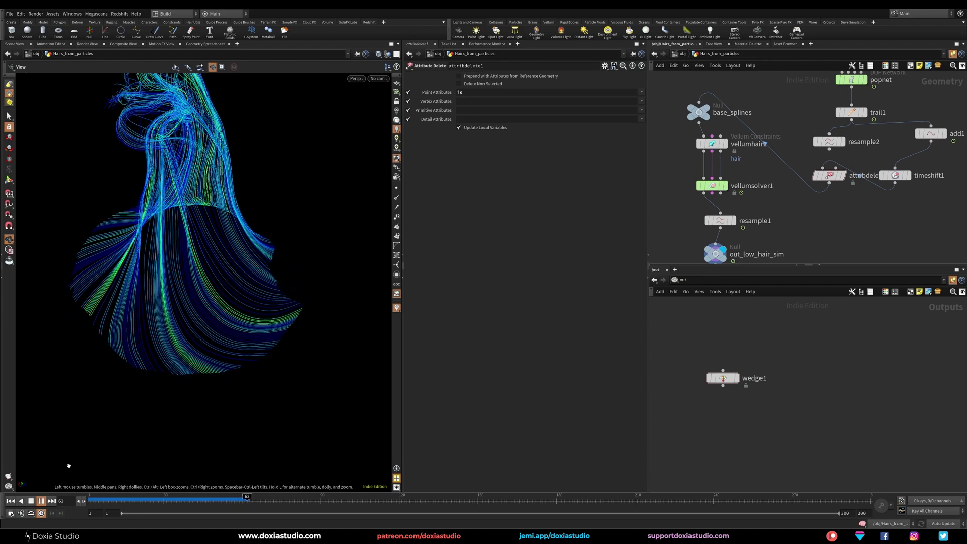
pyautogui.click(41, 500)
pyautogui.moveTo(222, 331); pyautogui.dragTo(190, 335, button='right')
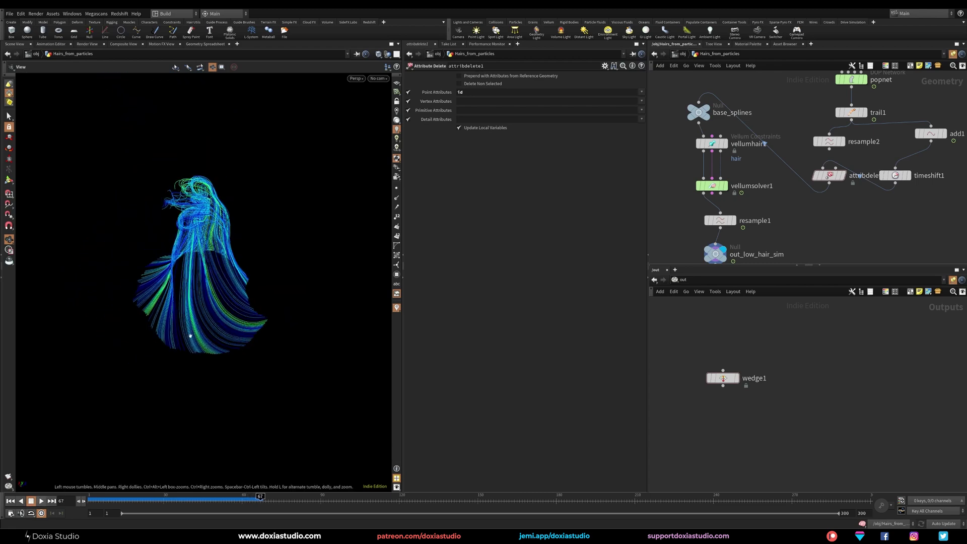
pyautogui.moveTo(190, 334)
pyautogui.mouseDown()
pyautogui.moveTo(208, 338)
pyautogui.moveTo(180, 327)
pyautogui.mouseUp()
pyautogui.moveTo(161, 501); pyautogui.dragTo(236, 498)
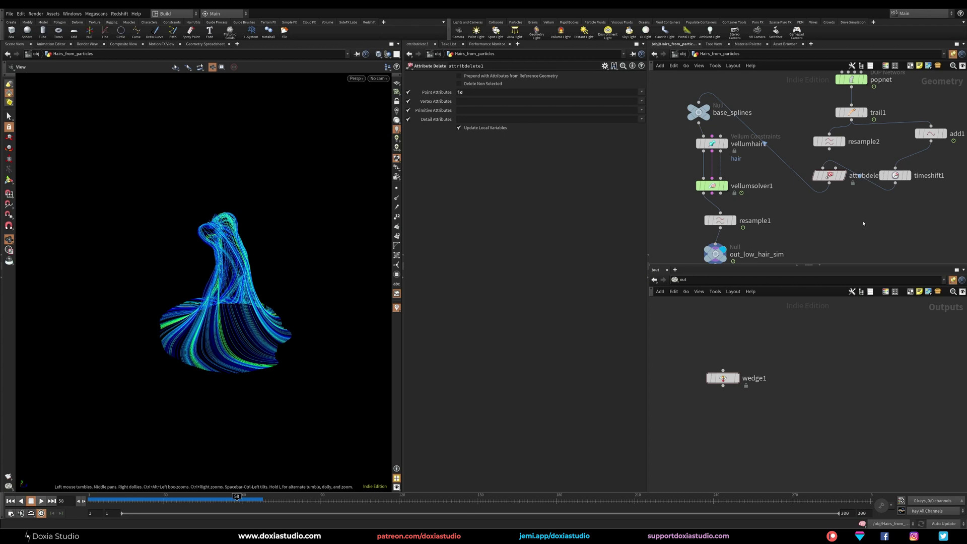
# Delete the unused nodes, including resample2, and lay out the remaining nodes as one vertical chain.
pyautogui.scroll(-3, 862, 224)
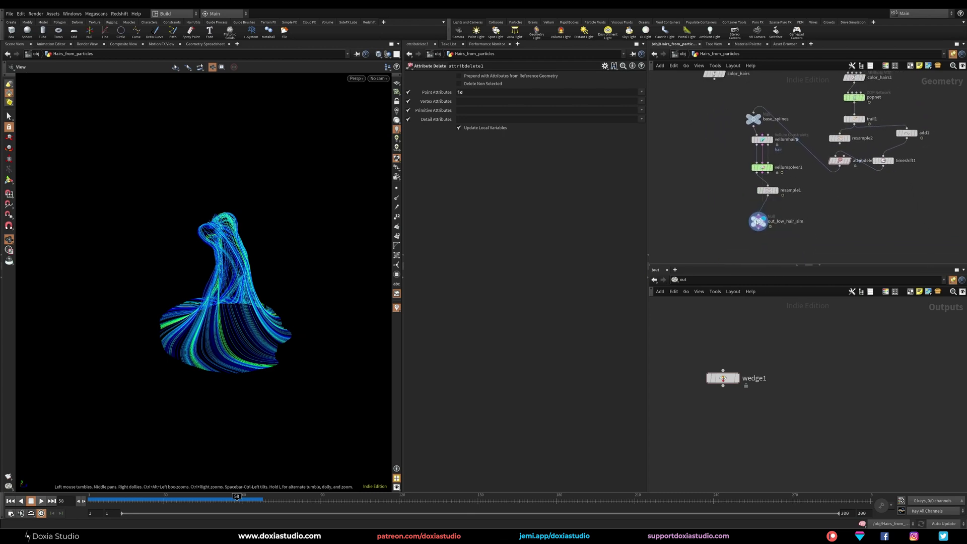
pyautogui.moveTo(757, 223); pyautogui.dragTo(730, 237, button='middle')
pyautogui.moveTo(697, 121); pyautogui.dragTo(759, 247)
pyautogui.moveTo(727, 184); pyautogui.dragTo(822, 262)
pyautogui.click(765, 214)
pyautogui.press('l')
pyautogui.moveTo(760, 184); pyautogui.dragTo(747, 147, button='middle')
pyautogui.scroll(-2, 762, 201)
pyautogui.moveTo(751, 167); pyautogui.dragTo(784, 240)
pyautogui.press('Delete')
pyautogui.press('Delete')
pyautogui.press('l')
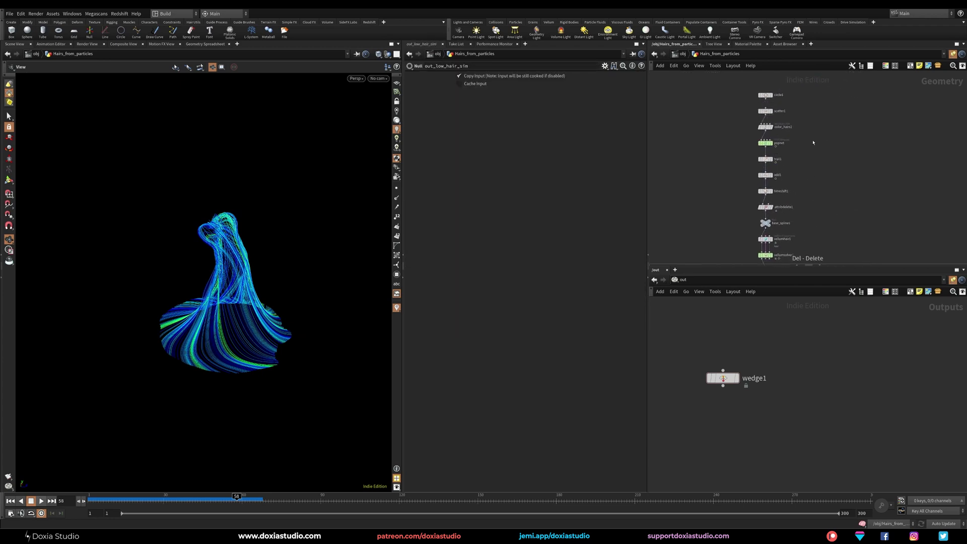
# Look over the tidied chain and vellumhair1's settings, scrubbing the simulation forward and back to frame 62.
pyautogui.moveTo(814, 142); pyautogui.dragTo(812, 156, button='middle')
pyautogui.moveTo(848, 100); pyautogui.dragTo(733, 234)
pyautogui.click(846, 215)
pyautogui.moveTo(838, 204); pyautogui.dragTo(838, 107, button='middle')
pyautogui.moveTo(830, 148); pyautogui.dragTo(724, 245)
pyautogui.click(761, 236)
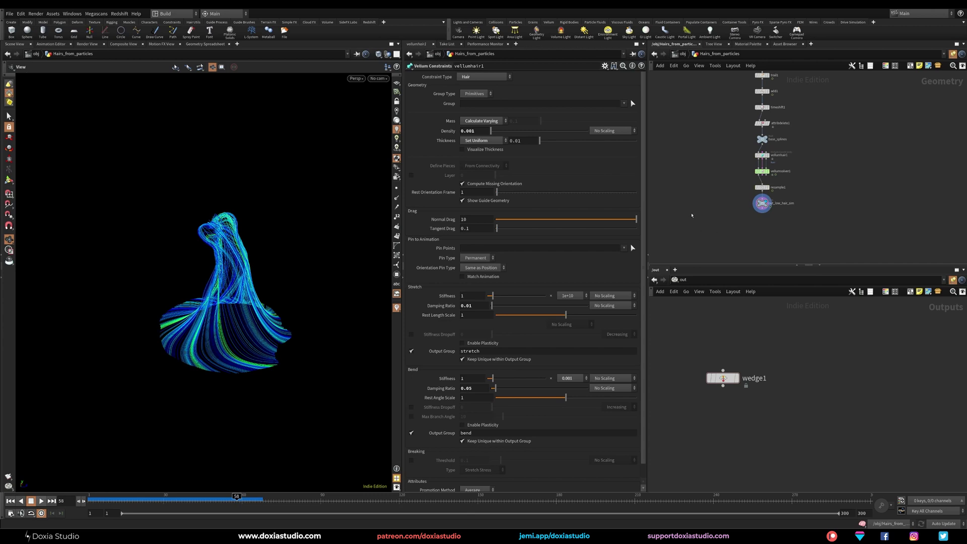
pyautogui.moveTo(173, 500); pyautogui.dragTo(343, 491)
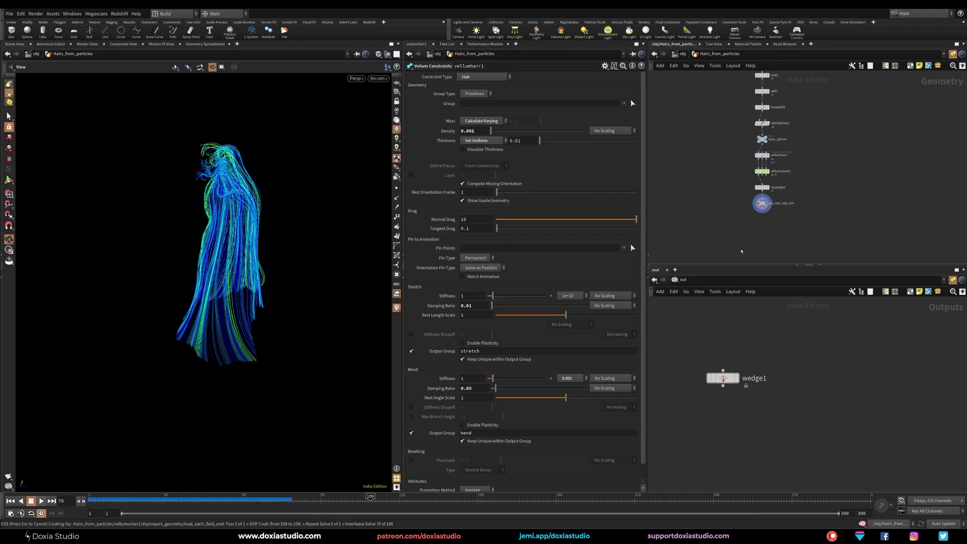
pyautogui.moveTo(130, 503); pyautogui.dragTo(248, 512)
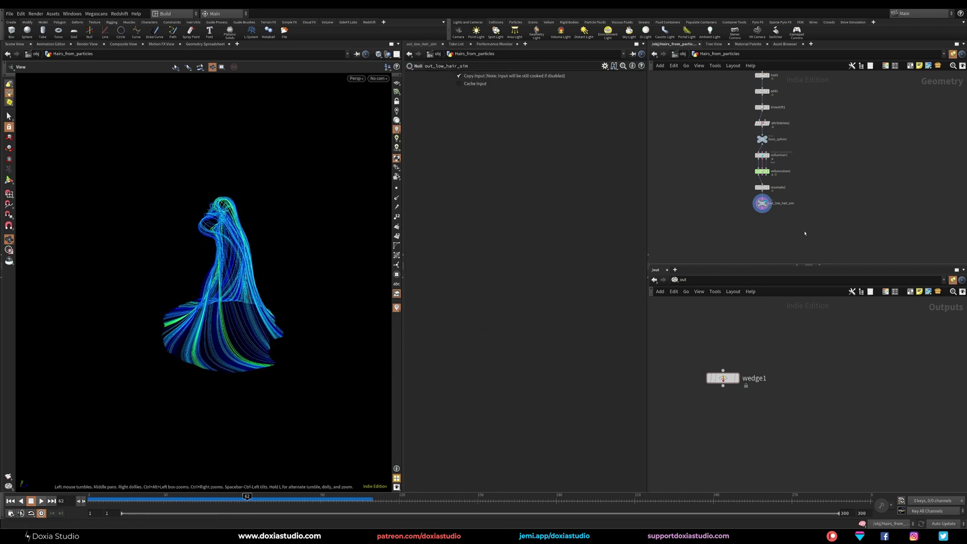
# Add a File Cache node below out_low_hair_sim.
pyautogui.press('Tab')
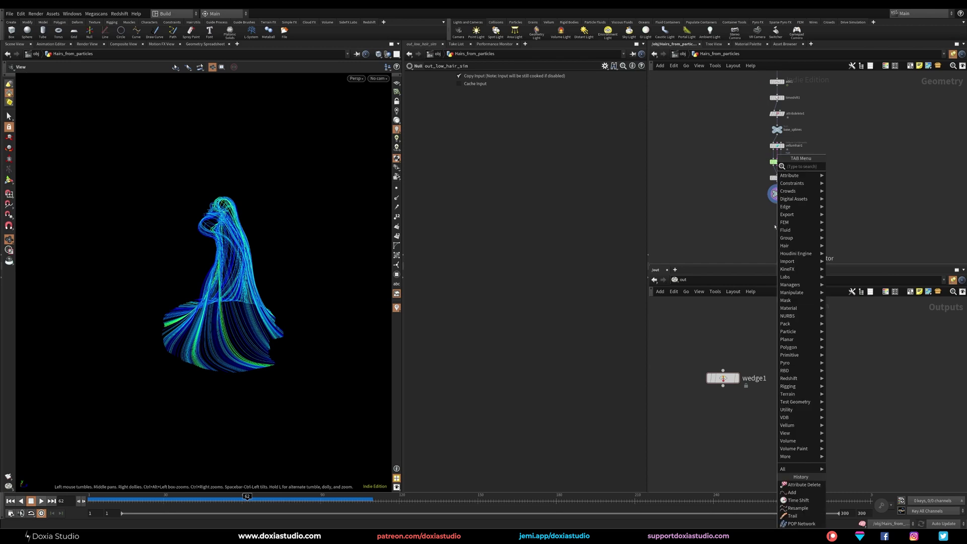
pyautogui.write('file')
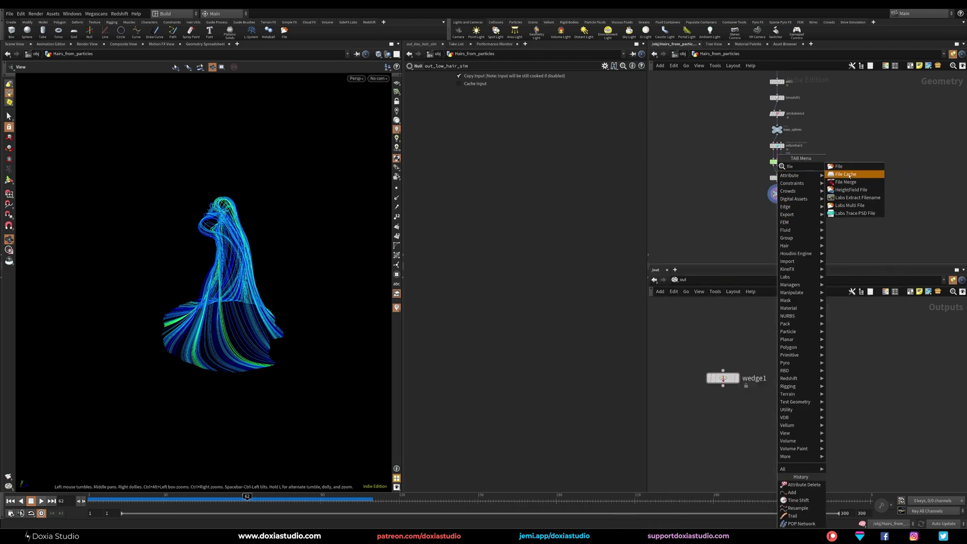
pyautogui.click(849, 176)
pyautogui.click(785, 222)
# Rename the file cache as particlesHairsAdvect_cache and shorten its Geometry File path to $HIP/geo/$OS.$F.bgeo.sc.
pyautogui.moveTo(463, 66); pyautogui.dragTo(410, 69)
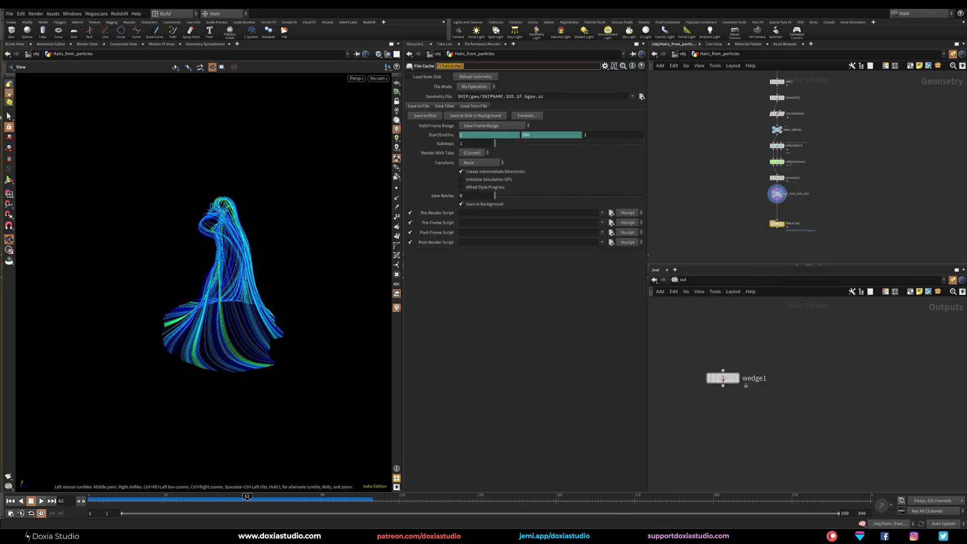
pyautogui.write('particlesHairsAdvect_')
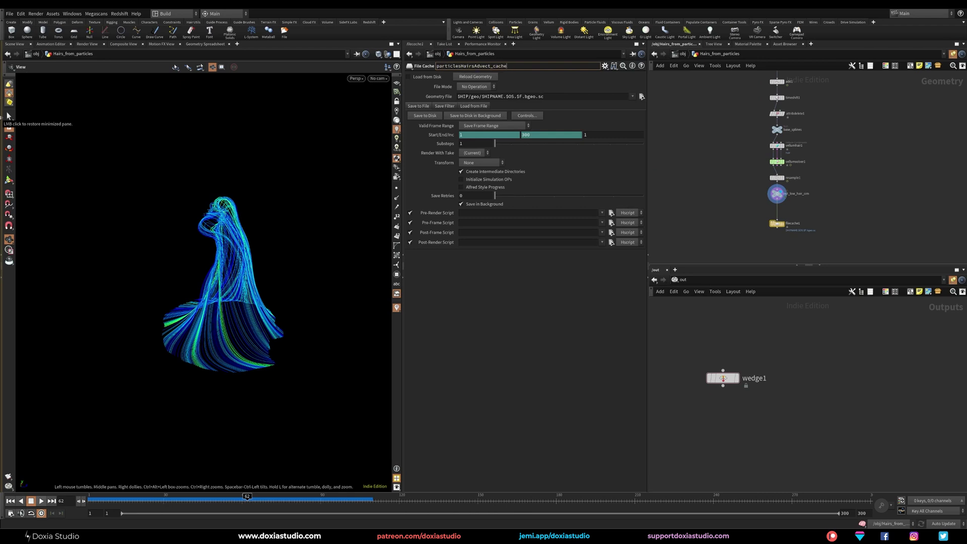
pyautogui.write('cache')
pyautogui.press('Return')
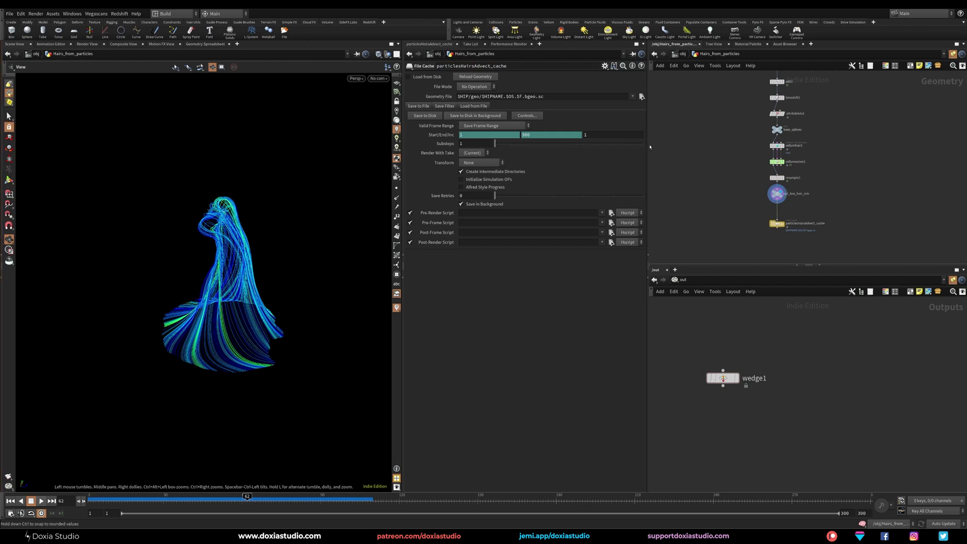
pyautogui.moveTo(506, 97); pyautogui.dragTo(482, 97)
pyautogui.press('Return')
# Add a second Wedge node in the out network, with the render node inside particlesHairsAdvect_cache as its Output Driver.
pyautogui.press('Tab')
pyautogui.write('we')
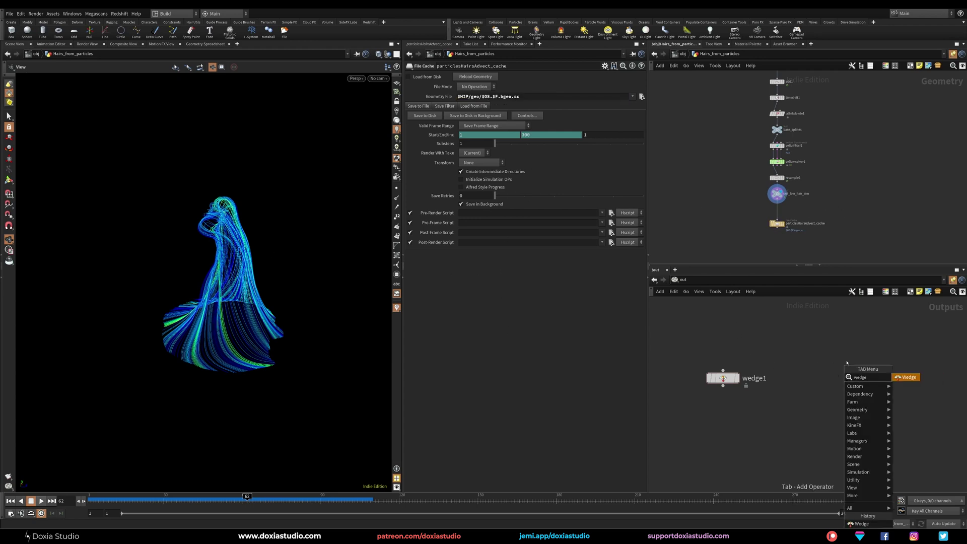
pyautogui.press('Return')
pyautogui.click(812, 378)
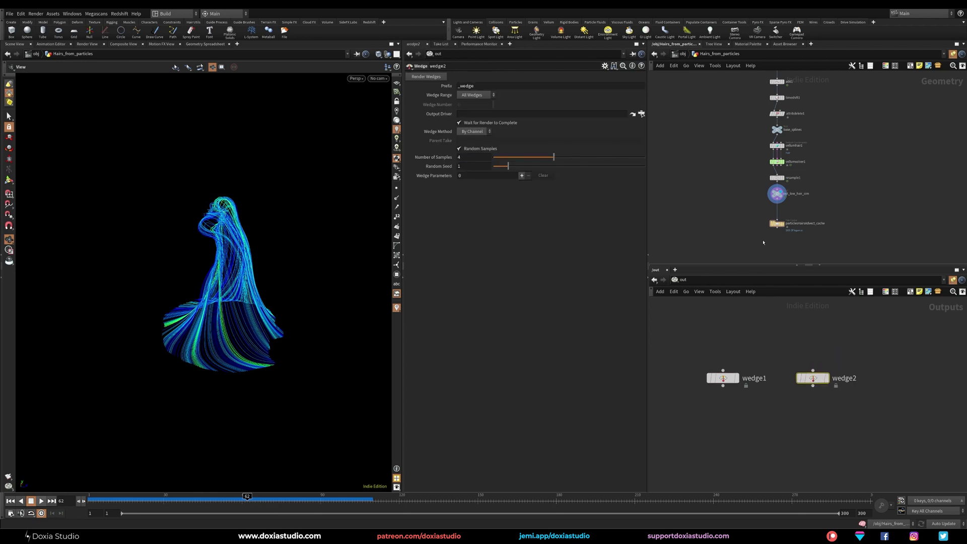
pyautogui.doubleClick(781, 225)
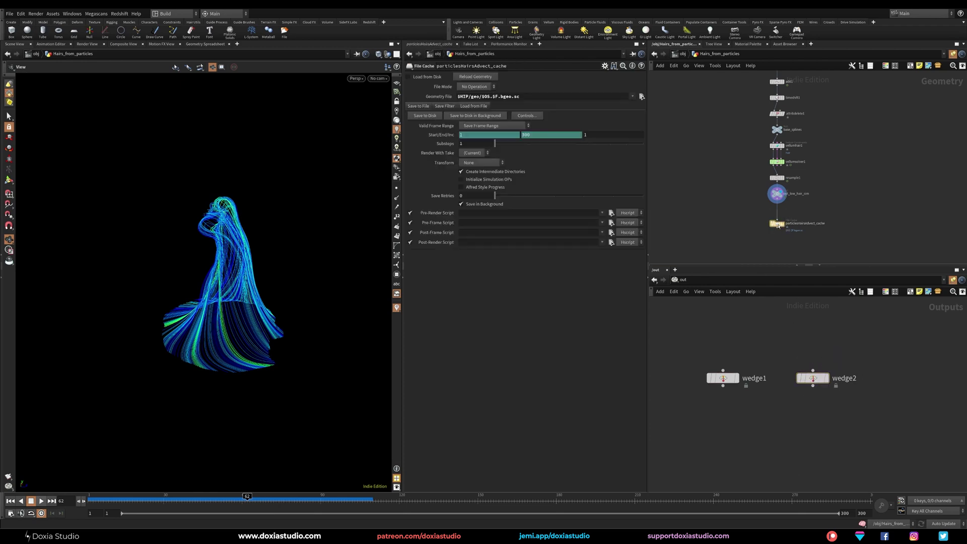
pyautogui.moveTo(826, 188); pyautogui.dragTo(499, 115)
pyautogui.click(735, 180)
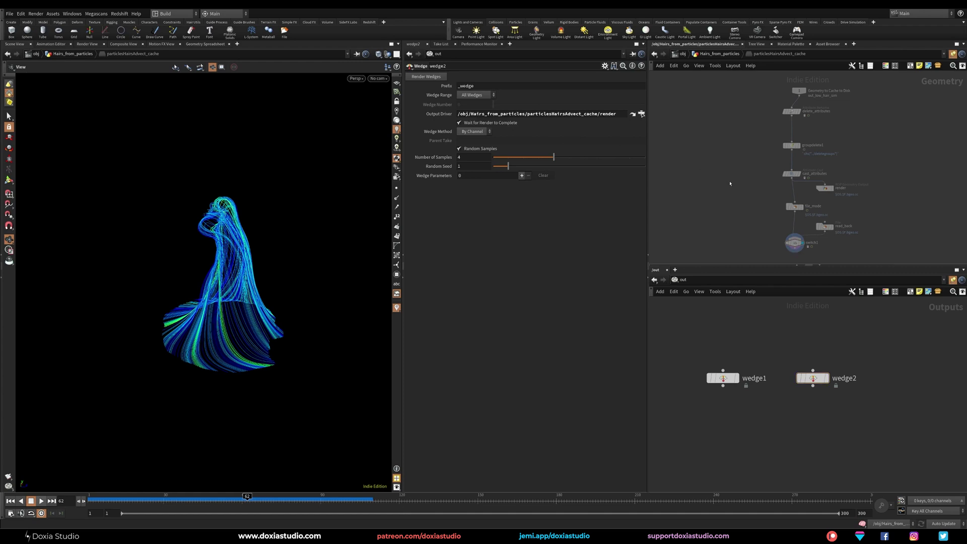
pyautogui.press('u')
# Set the number of Wedge Parameters on wedge2 to 1.
pyautogui.click(813, 378)
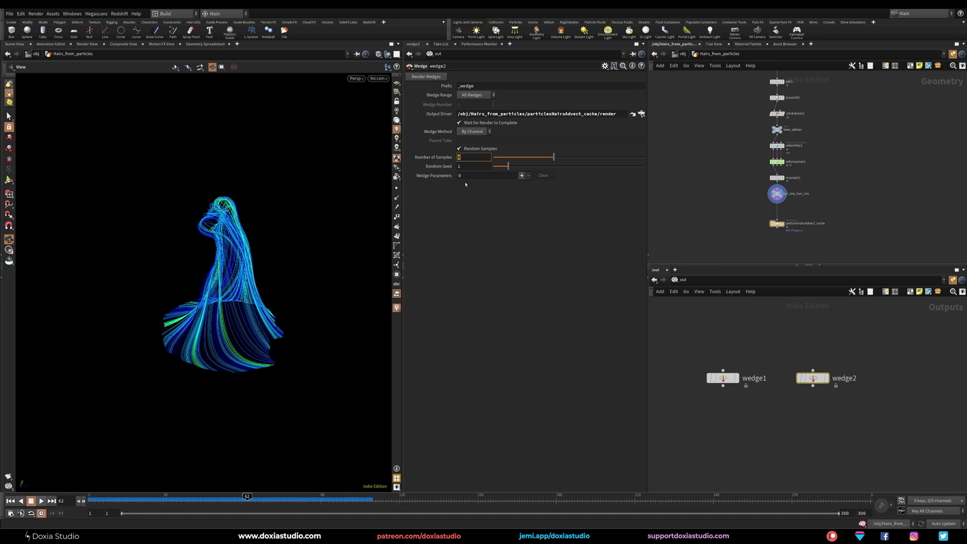
pyautogui.moveTo(466, 176); pyautogui.dragTo(415, 176)
pyautogui.write('1')
pyautogui.press('Return')
# Display scatter1, disable its Relax Iterations and set the Global Seed to 4.55.
pyautogui.moveTo(737, 108); pyautogui.dragTo(735, 233, button='middle')
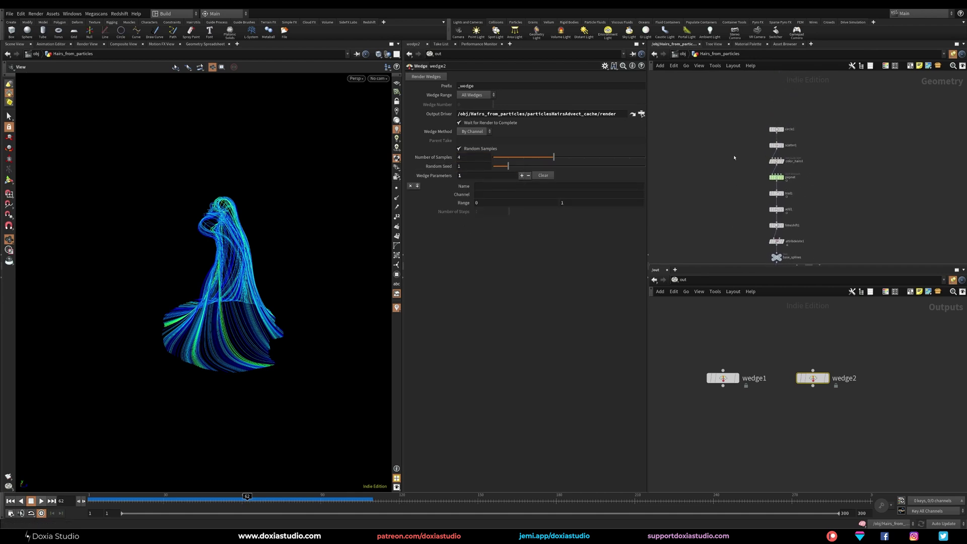
pyautogui.moveTo(734, 155); pyautogui.dragTo(727, 196, button='middle')
pyautogui.scroll(3, 732, 174)
pyautogui.click(786, 181)
pyautogui.click(796, 181)
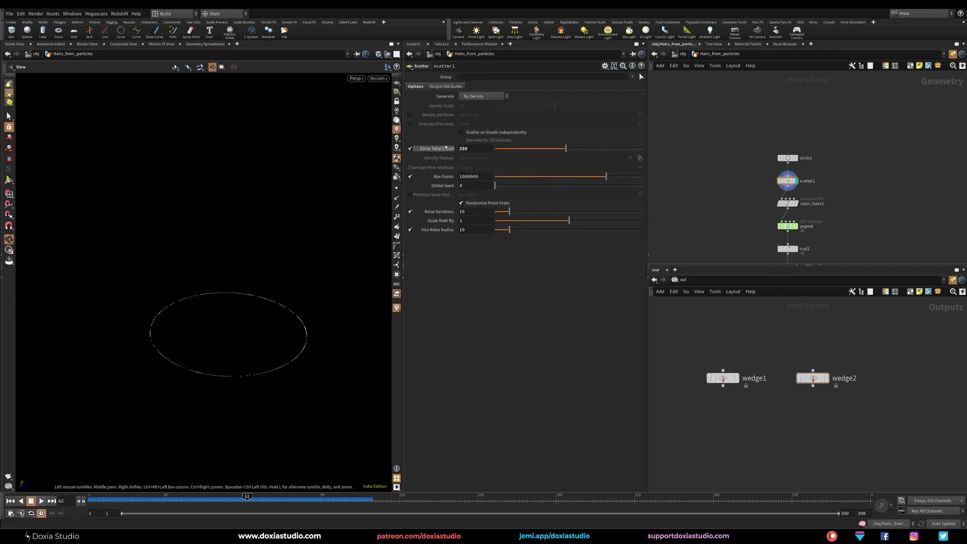
pyautogui.click(410, 212)
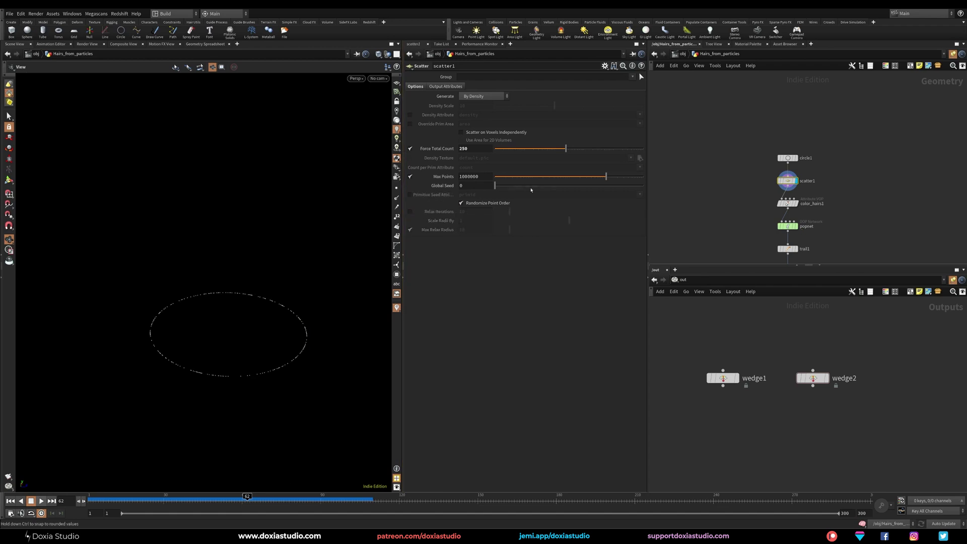
pyautogui.moveTo(510, 188); pyautogui.dragTo(564, 196)
# Try a lower Force Total Count on scatter1 and restore it to 250.
pyautogui.moveTo(703, 240); pyautogui.dragTo(702, 181, button='middle')
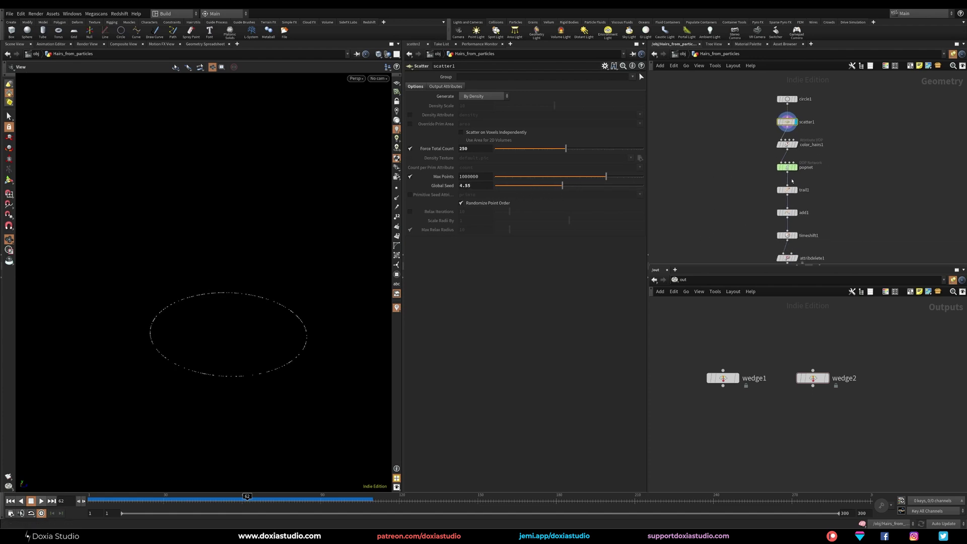
pyautogui.moveTo(715, 216); pyautogui.dragTo(708, 118, button='middle')
pyautogui.moveTo(538, 149)
pyautogui.mouseDown()
pyautogui.moveTo(514, 149)
pyautogui.moveTo(540, 149)
pyautogui.mouseUp()
pyautogui.doubleClick(461, 149)
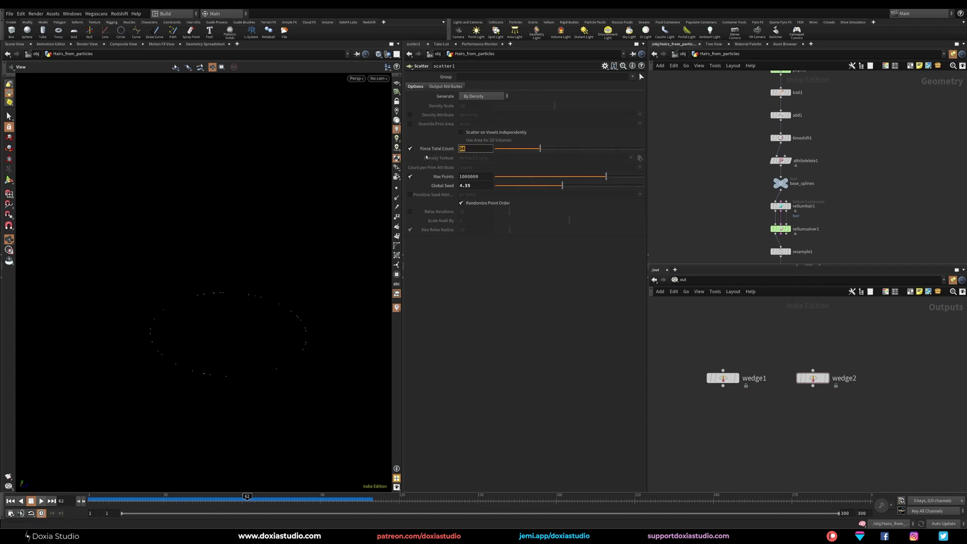
pyautogui.write('250')
pyautogui.press('Return')
# Set scatter1's Global Seed to 6.28 and copy that parameter.
pyautogui.moveTo(525, 187); pyautogui.dragTo(587, 187)
pyautogui.rightClick(480, 187)
pyautogui.moveTo(521, 271)
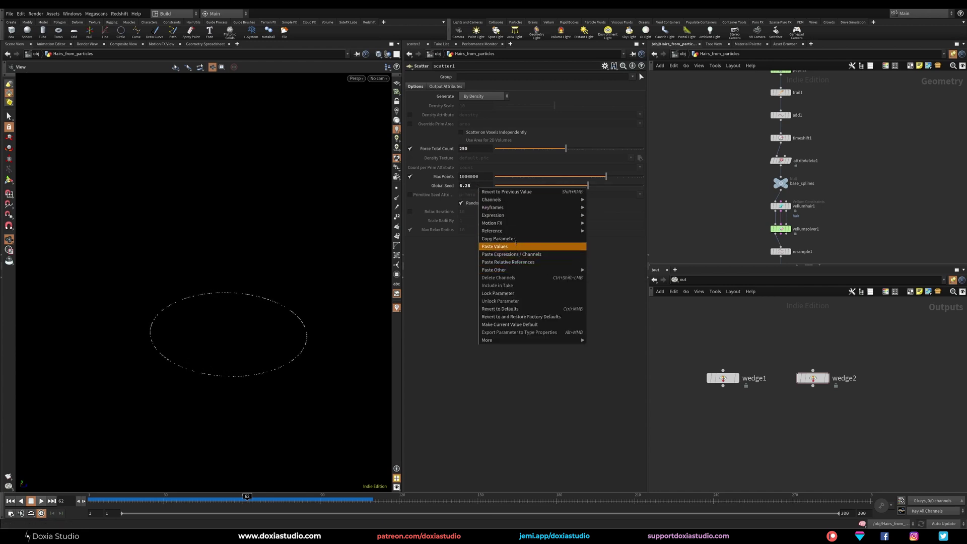
pyautogui.click(520, 240)
# Name wedge2's parameter SeedParticles and paste the copied seed reference as its Channel, trimmed to ../../obj/Hairs_from_particles/scatter1/seed.
pyautogui.click(816, 376)
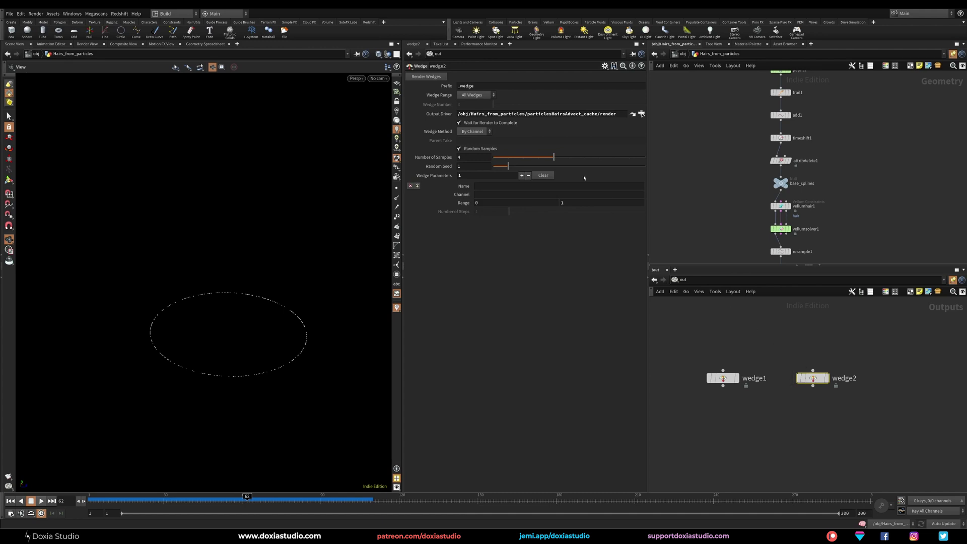
pyautogui.click(480, 187)
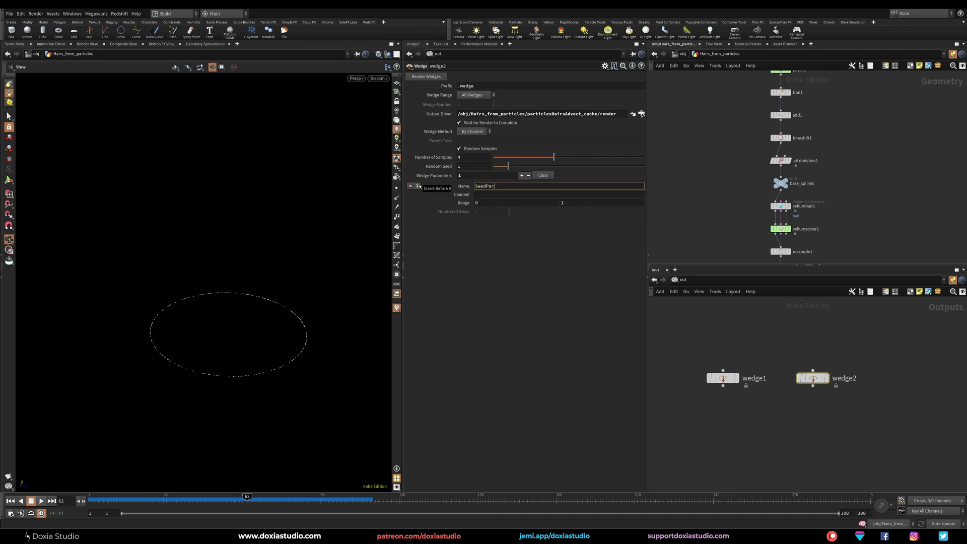
pyautogui.write('SeedParticles')
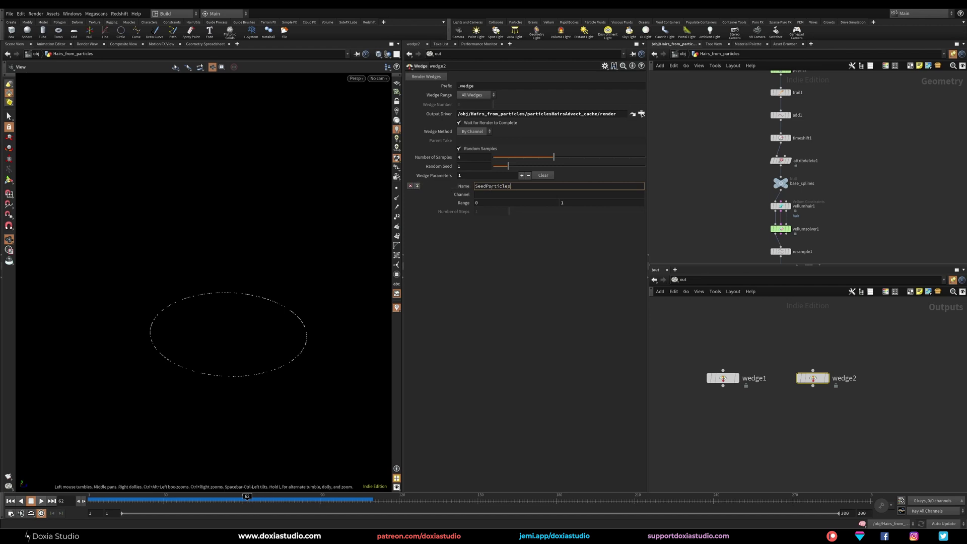
pyautogui.rightClick(483, 196)
pyautogui.click(533, 271)
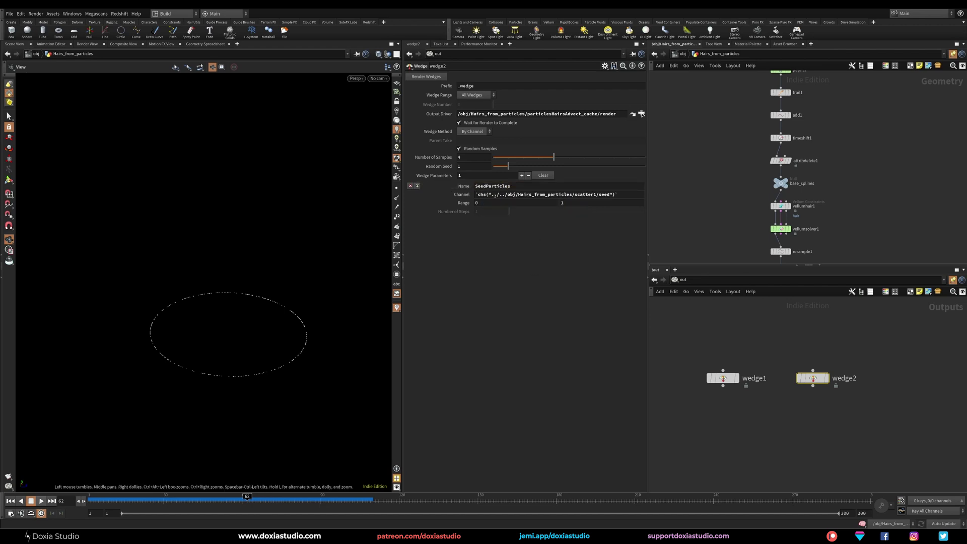
pyautogui.moveTo(491, 194); pyautogui.dragTo(471, 196)
pyautogui.press('BackSpace')
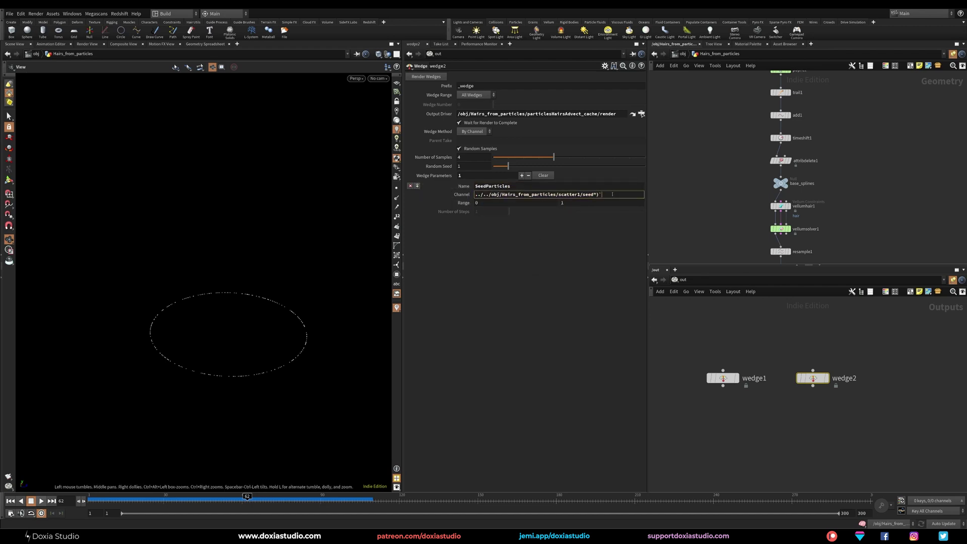
pyautogui.press('BackSpace')
pyautogui.press('BackSpace')
# Set the Range of wedge2's SeedParticles parameter from 45 to 5767.
pyautogui.press('Tab')
pyautogui.write('45')
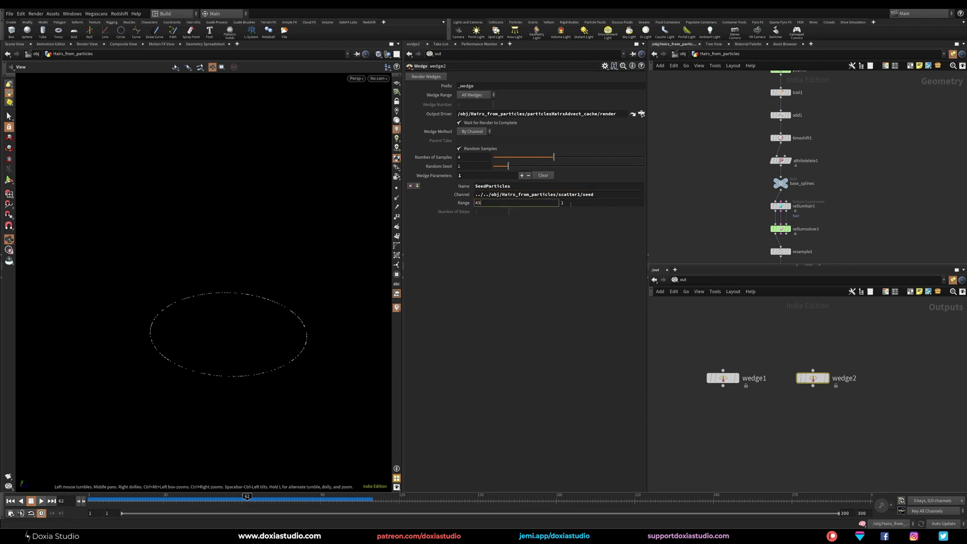
pyautogui.press('Tab')
pyautogui.write('5767')
pyautogui.press('Return')
# Add the $WEDGE variable to particlesHairsAdvect_cache's Geometry File path, making it $HIP/geo/$OS.$WEDGE.$F.bgeo.sc.
pyautogui.moveTo(728, 230); pyautogui.dragTo(707, 187, button='middle')
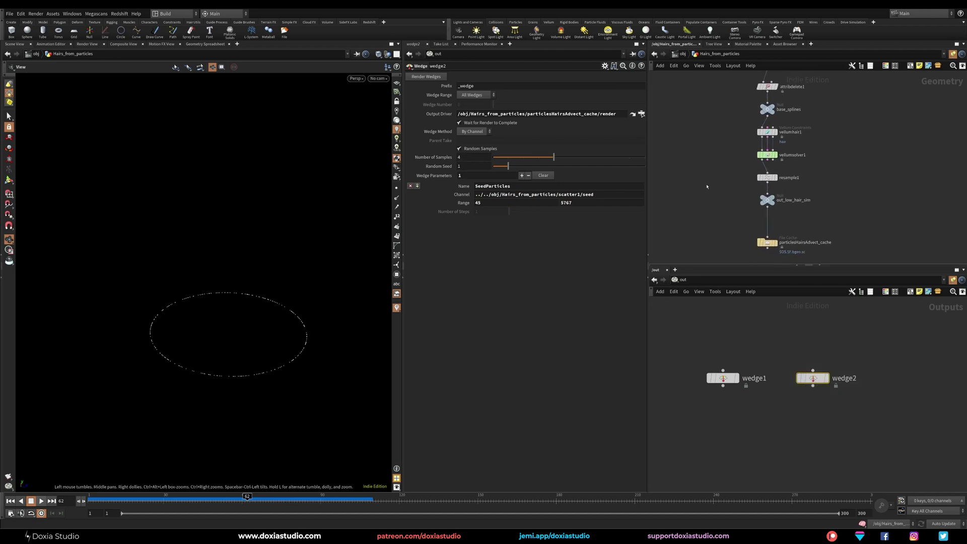
pyautogui.moveTo(730, 223); pyautogui.dragTo(837, 262)
pyautogui.click(812, 379)
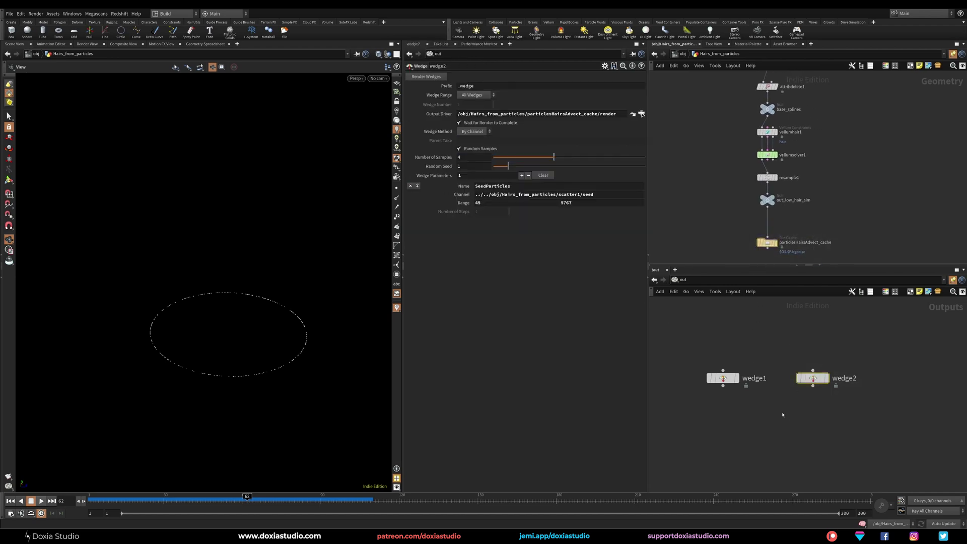
pyautogui.moveTo(458, 157); pyautogui.dragTo(473, 187)
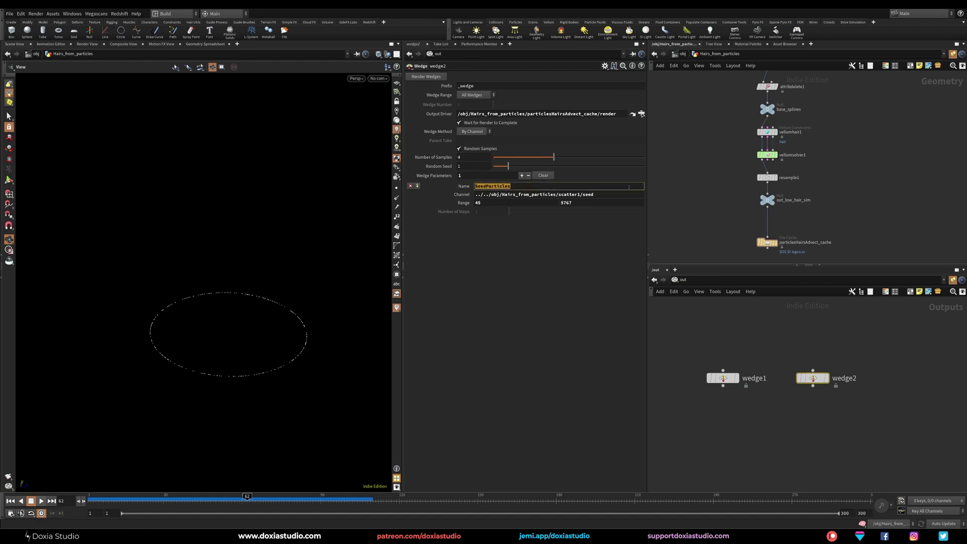
pyautogui.moveTo(700, 166); pyautogui.dragTo(679, 126, button='middle')
pyautogui.moveTo(845, 345); pyautogui.dragTo(820, 379)
pyautogui.moveTo(740, 207); pyautogui.dragTo(776, 222)
pyautogui.click(490, 96)
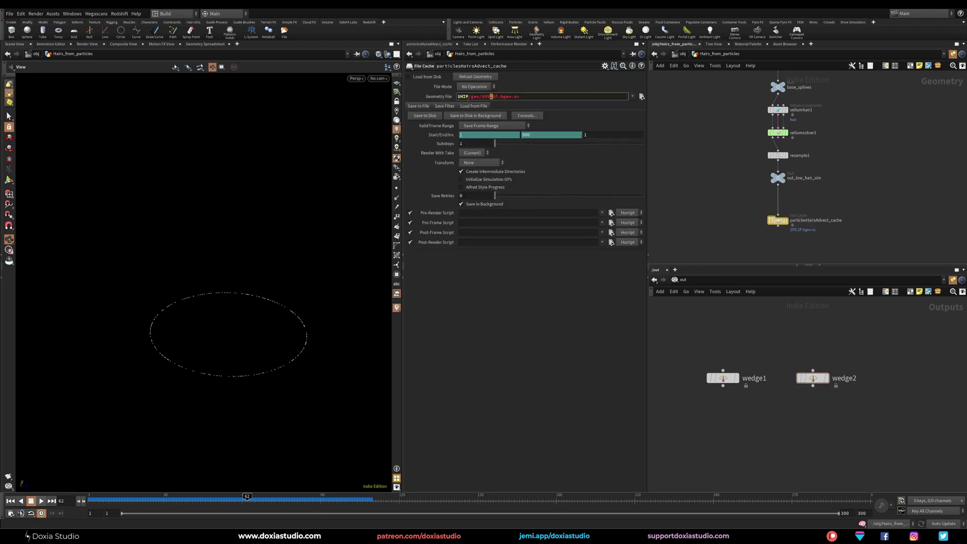
pyautogui.write('.$WEDGE')
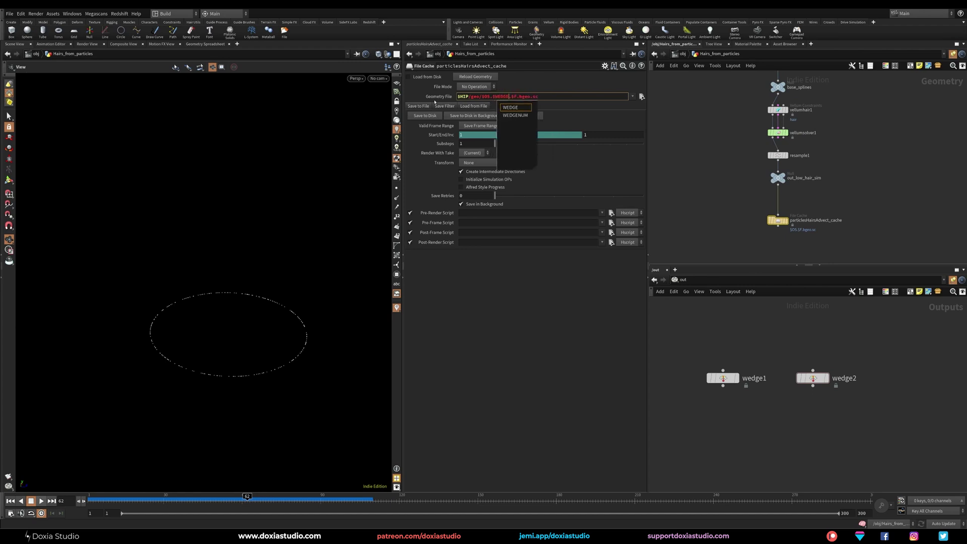
pyautogui.click(477, 320)
# Return the timeline to frame 1.
pyautogui.moveTo(712, 168); pyautogui.dragTo(699, 210, button='middle')
pyautogui.scroll(-3, 718, 180)
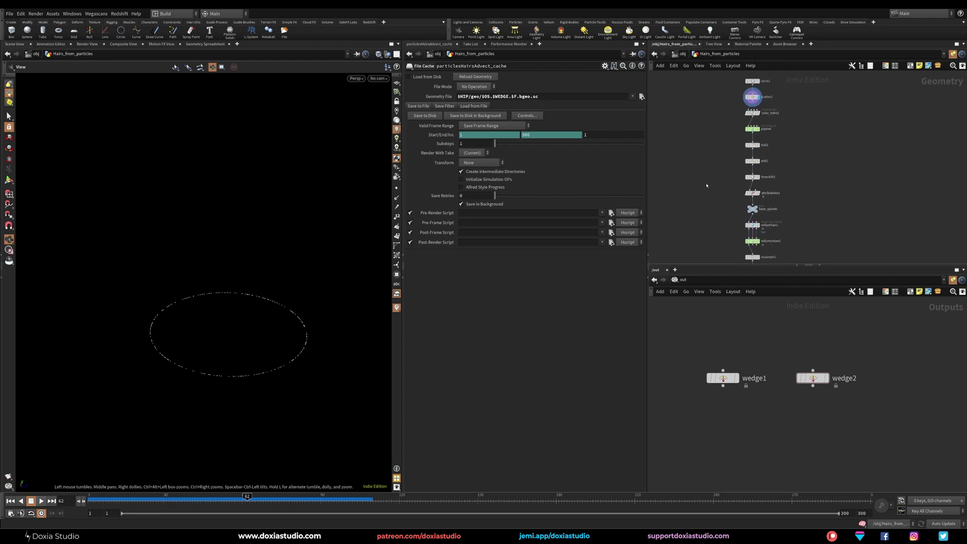
pyautogui.scroll(1, 703, 176)
pyautogui.moveTo(702, 174); pyautogui.dragTo(699, 216, button='middle')
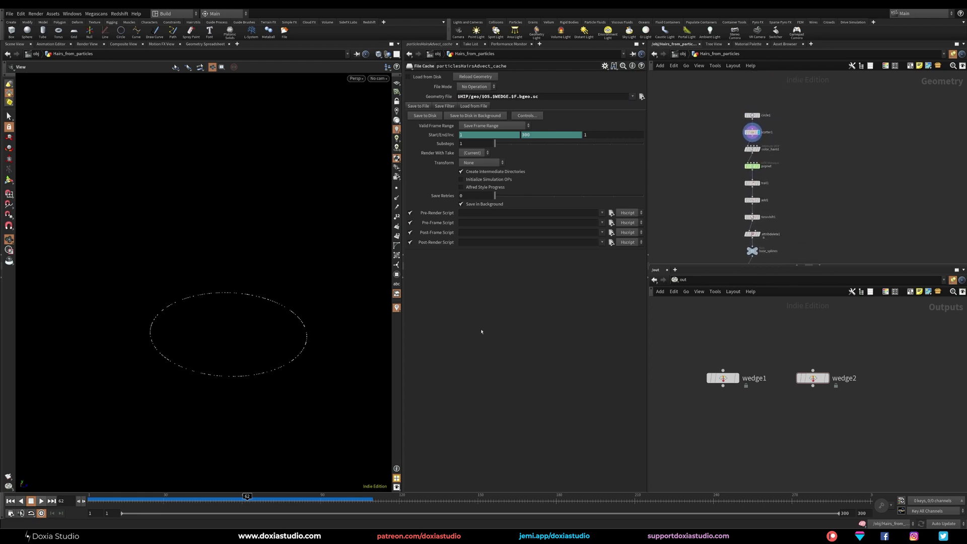
pyautogui.moveTo(159, 501); pyautogui.dragTo(104, 502)
pyautogui.click(10, 501)
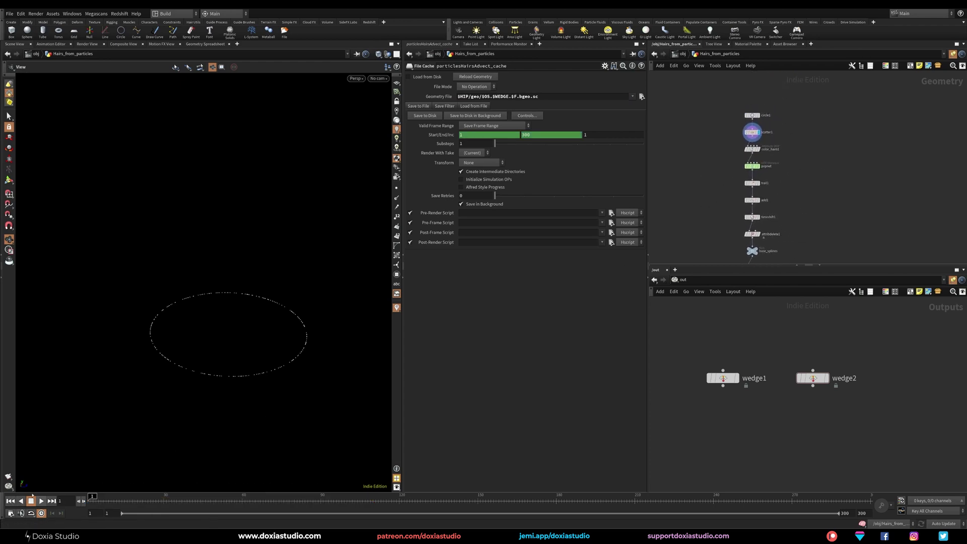
# Examine the settings of trail1, the cache options of popnet and the wedge2 parameters.
pyautogui.moveTo(705, 219); pyautogui.dragTo(697, 195, button='middle')
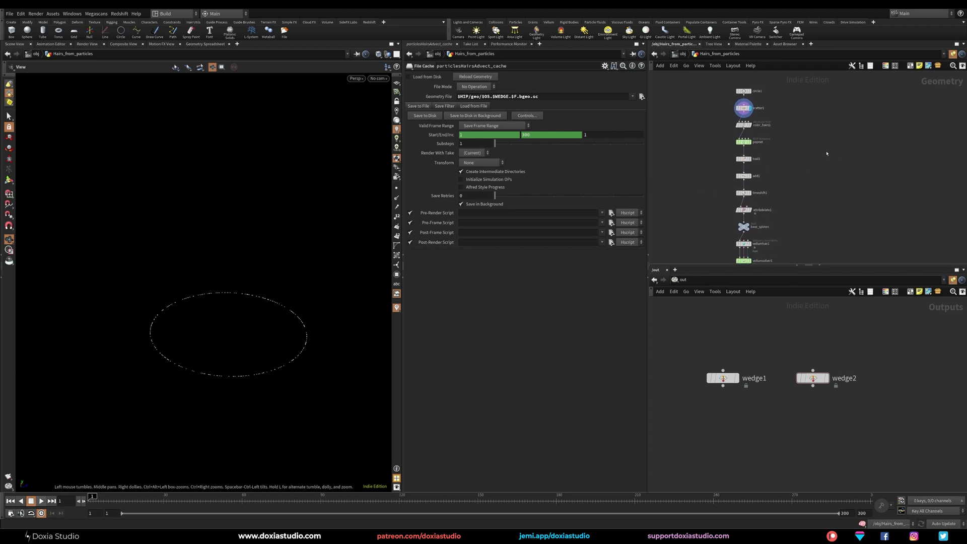
pyautogui.scroll(4, 813, 159)
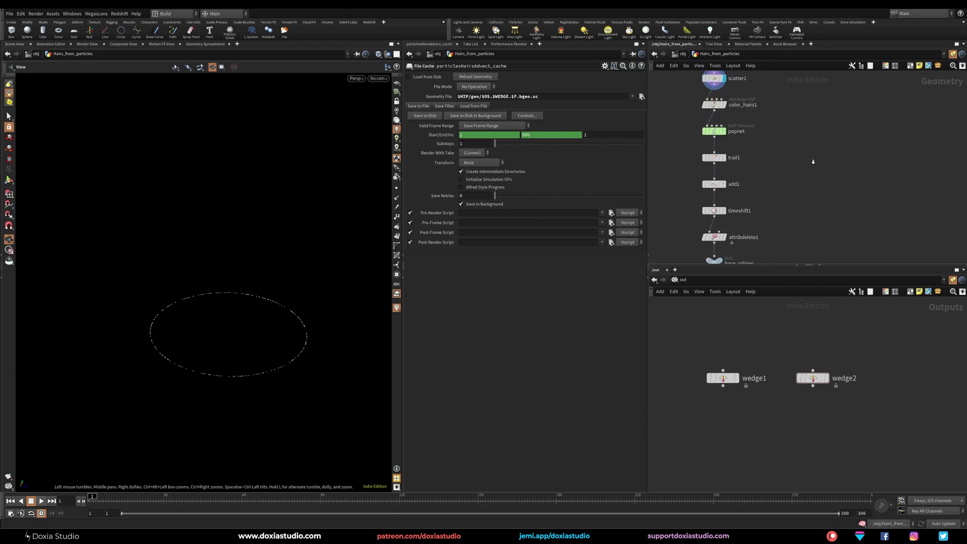
pyautogui.moveTo(788, 154); pyautogui.dragTo(808, 136, button='middle')
pyautogui.moveTo(794, 132)
pyautogui.mouseDown()
pyautogui.moveTo(688, 159)
pyautogui.moveTo(716, 154)
pyautogui.mouseUp()
pyautogui.moveTo(797, 132); pyautogui.dragTo(726, 150)
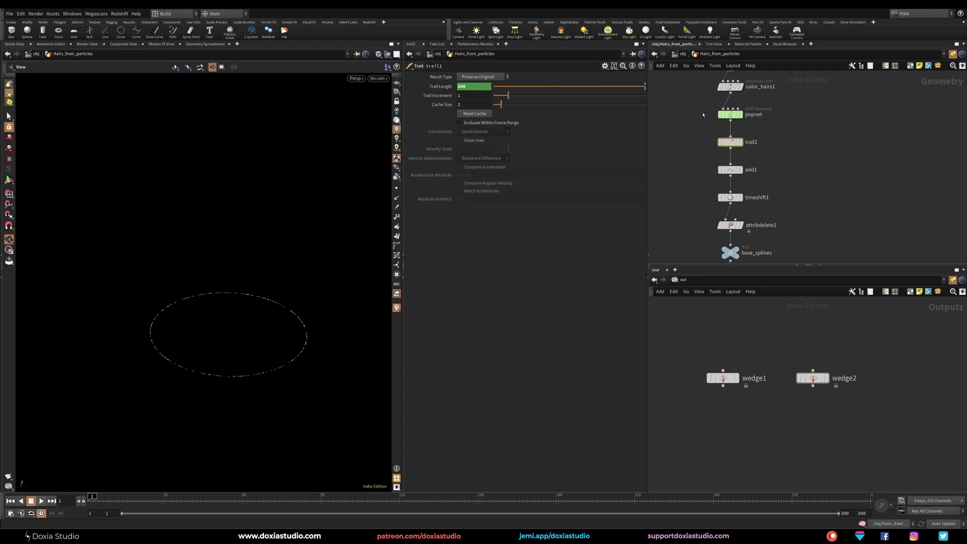
pyautogui.moveTo(700, 109); pyautogui.dragTo(775, 128)
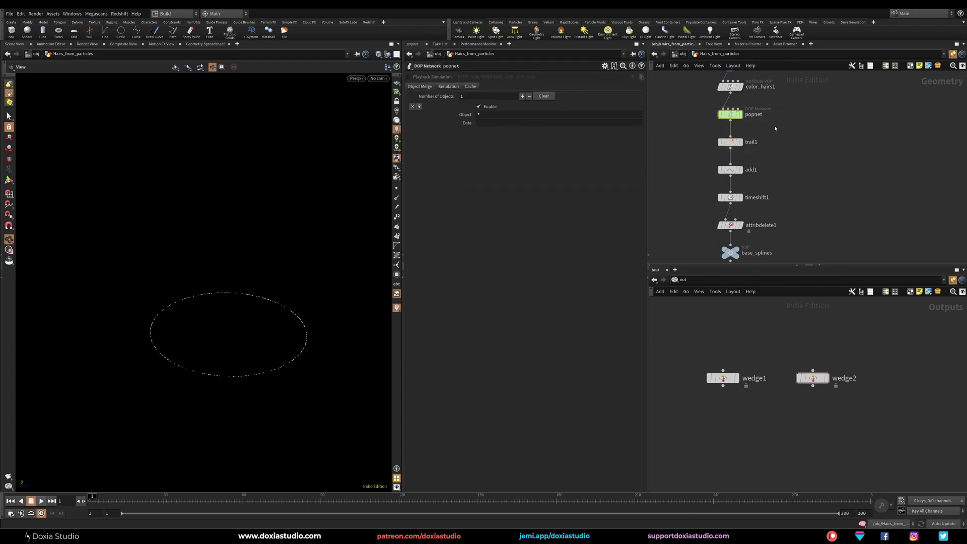
pyautogui.click(474, 88)
pyautogui.moveTo(706, 132); pyautogui.dragTo(743, 149)
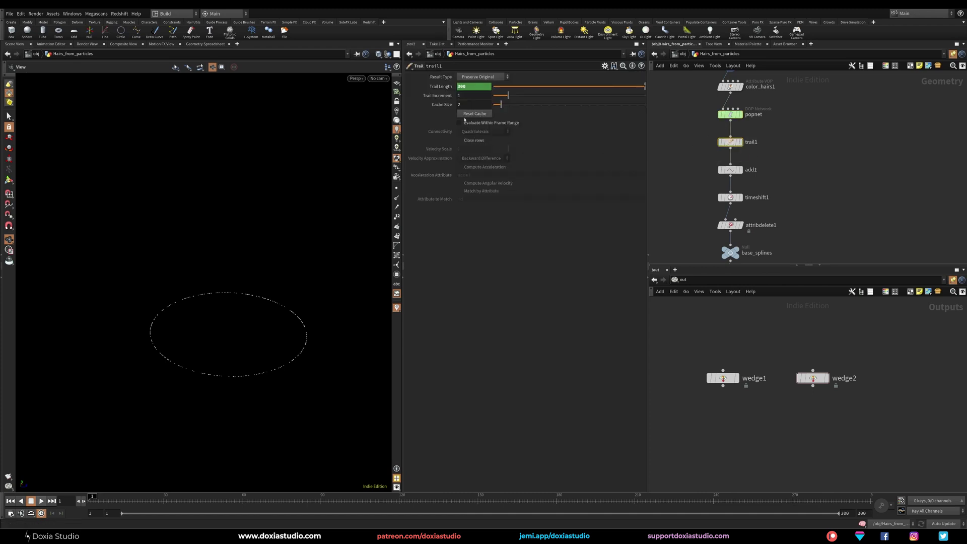
pyautogui.moveTo(878, 350); pyautogui.dragTo(798, 413)
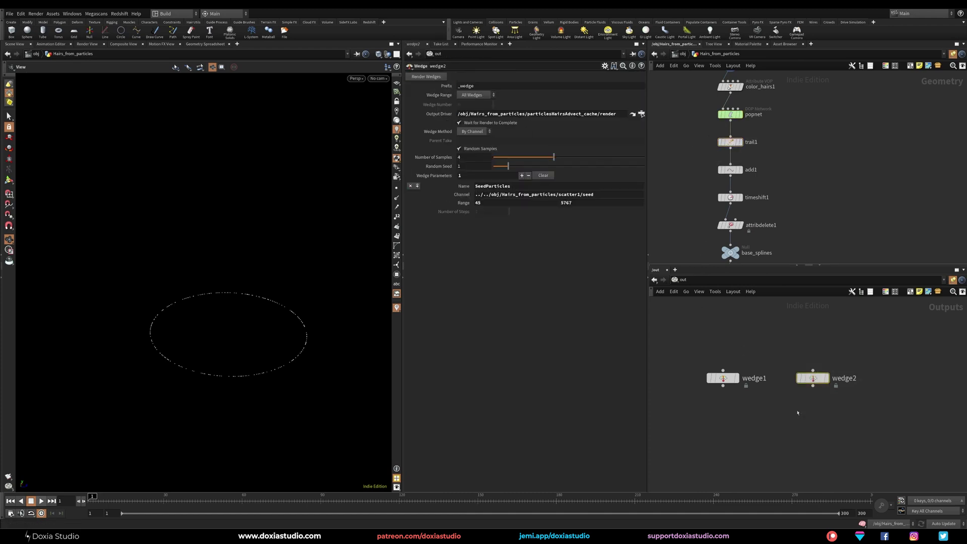
# Check popnet's simulation cache options and the force settings of vellumsolver1.
pyautogui.moveTo(833, 161)
pyautogui.mouseDown(button='middle')
pyautogui.moveTo(846, 96)
pyautogui.moveTo(848, 225)
pyautogui.moveTo(828, 173)
pyautogui.mouseUp(button='middle')
pyautogui.moveTo(837, 171); pyautogui.dragTo(712, 200)
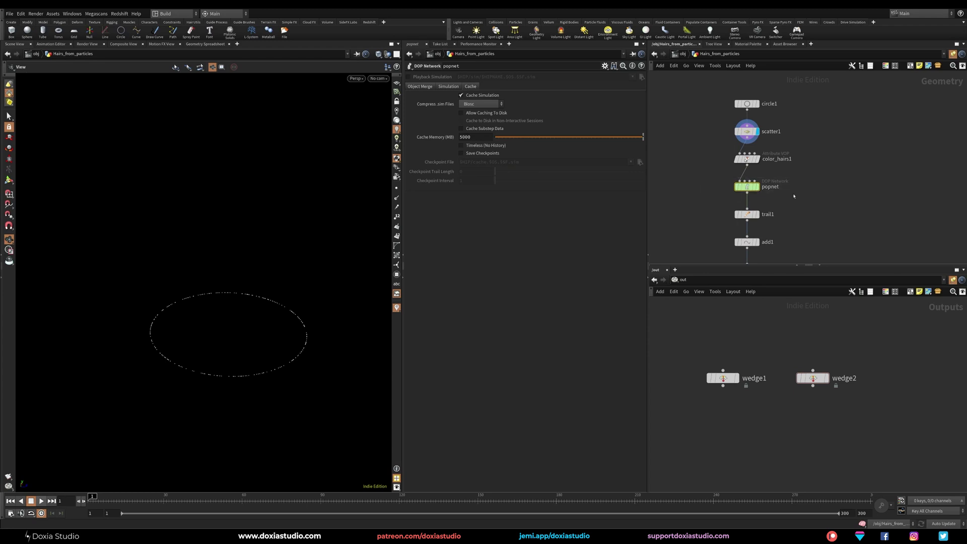
pyautogui.moveTo(835, 188); pyautogui.dragTo(796, 151, button='middle')
pyautogui.moveTo(777, 142); pyautogui.dragTo(649, 165)
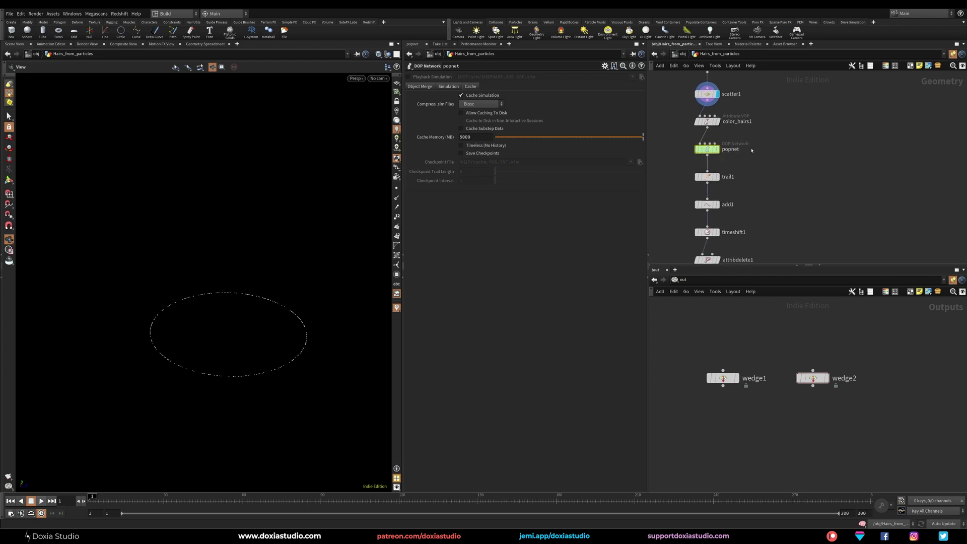
pyautogui.moveTo(789, 181); pyautogui.dragTo(820, 99, button='middle')
pyautogui.moveTo(890, 209); pyautogui.dragTo(867, 150, button='middle')
pyautogui.moveTo(805, 201); pyautogui.dragTo(688, 218)
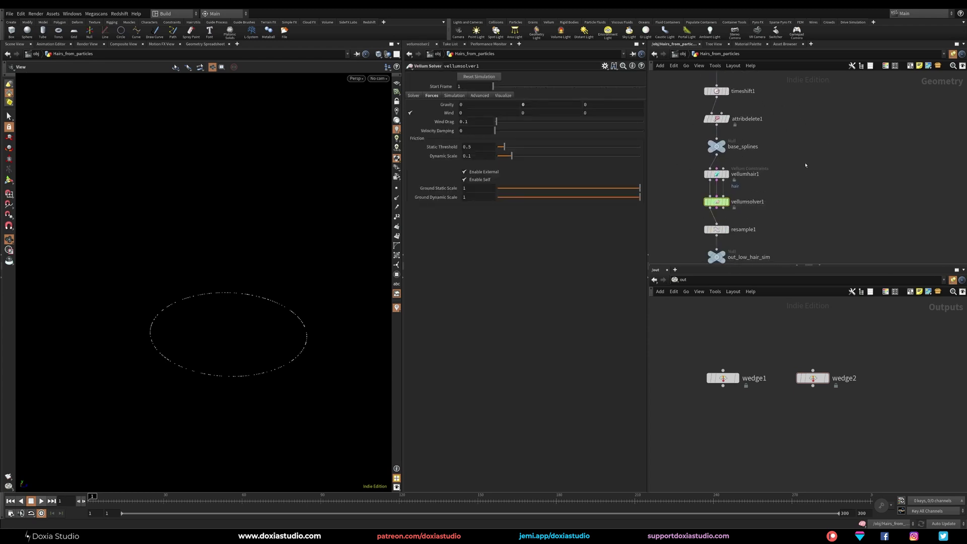
# Compare trail1's trail length and cache settings with the cache options of popnet.
pyautogui.moveTo(807, 157); pyautogui.dragTo(828, 229, button='middle')
pyautogui.moveTo(820, 118); pyautogui.dragTo(812, 220, button='middle')
pyautogui.moveTo(792, 194); pyautogui.dragTo(703, 226)
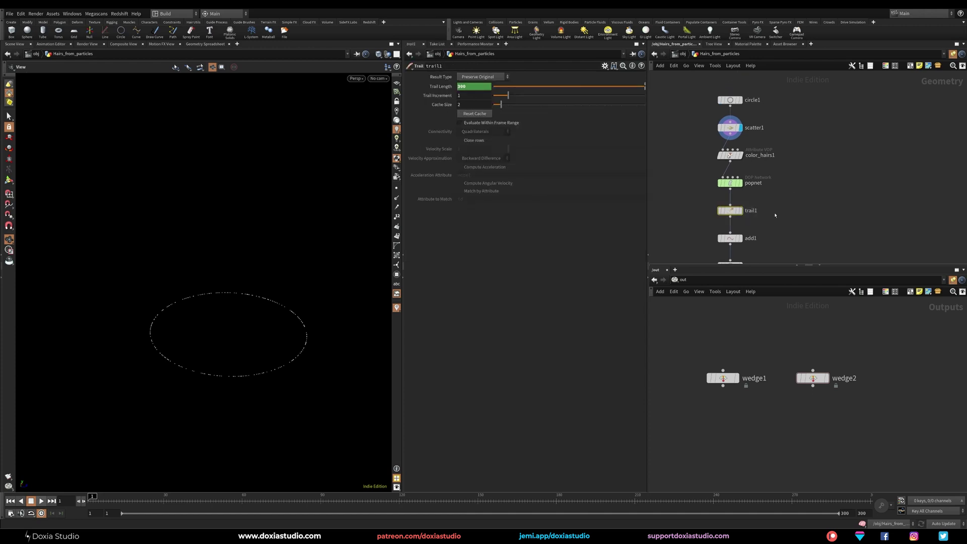
pyautogui.moveTo(805, 215); pyautogui.dragTo(791, 201, button='middle')
pyautogui.moveTo(787, 126); pyautogui.dragTo(693, 152)
pyautogui.moveTo(794, 206); pyautogui.dragTo(802, 161, button='middle')
pyautogui.moveTo(800, 129); pyautogui.dragTo(700, 162)
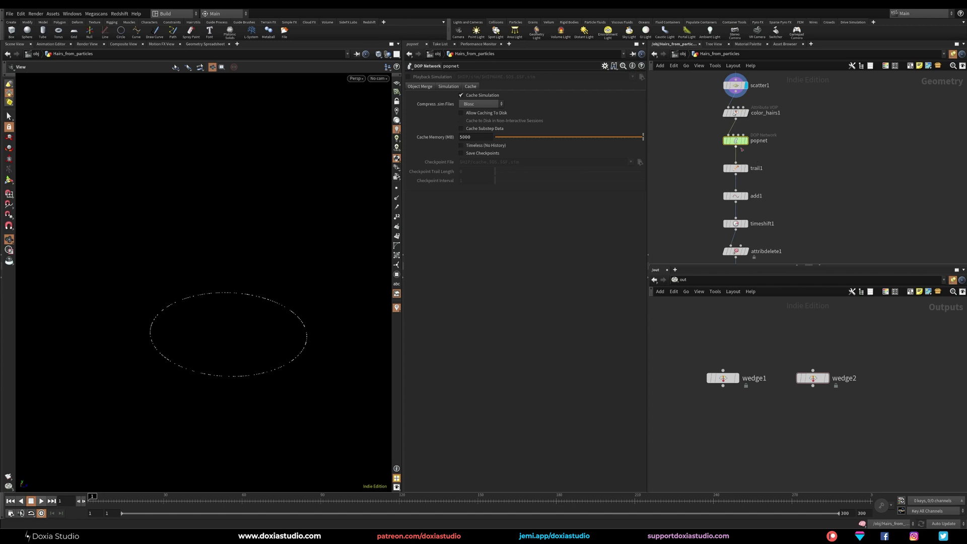
pyautogui.moveTo(787, 160); pyautogui.dragTo(693, 184)
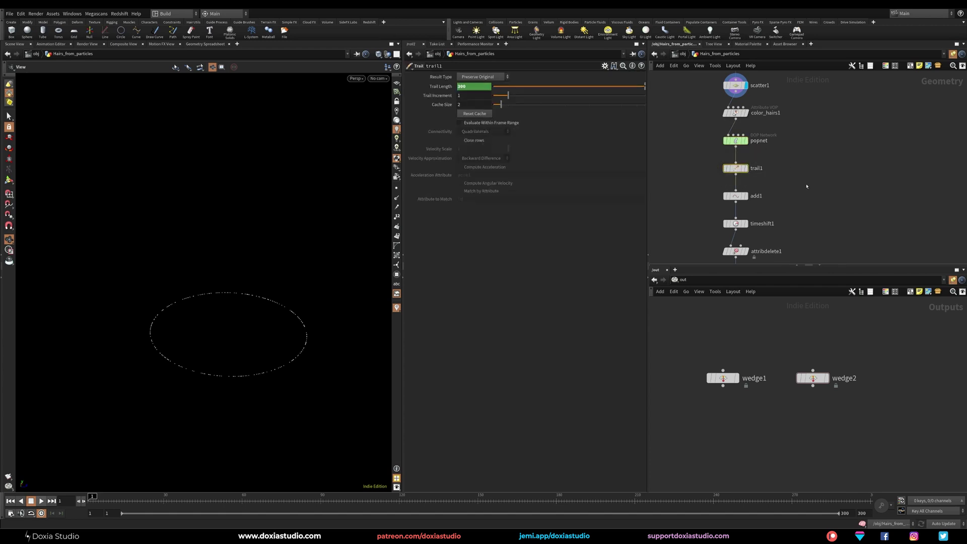
# Display trail1, move it beside the node chain, and view its particle trails at frame 41.
pyautogui.click(747, 167)
pyautogui.moveTo(737, 171); pyautogui.dragTo(665, 170)
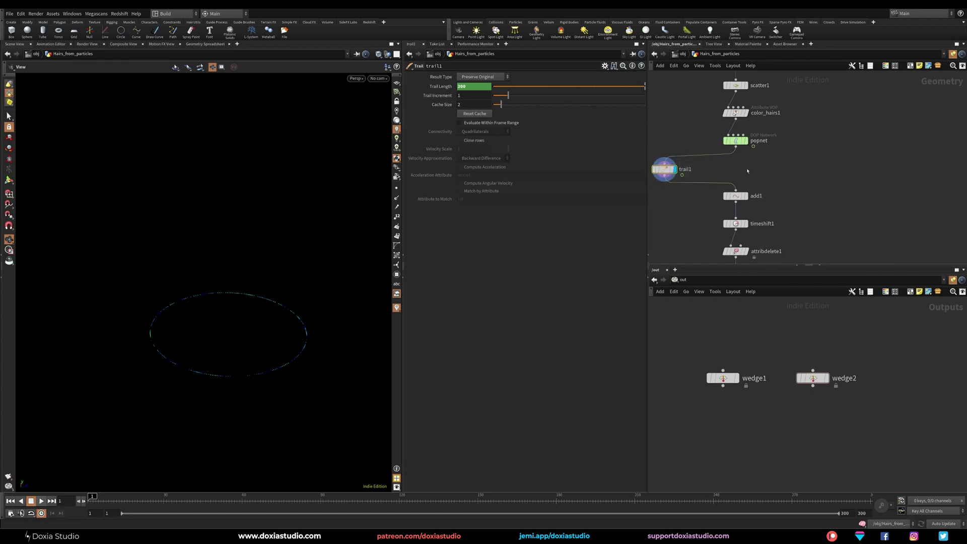
pyautogui.click(768, 169)
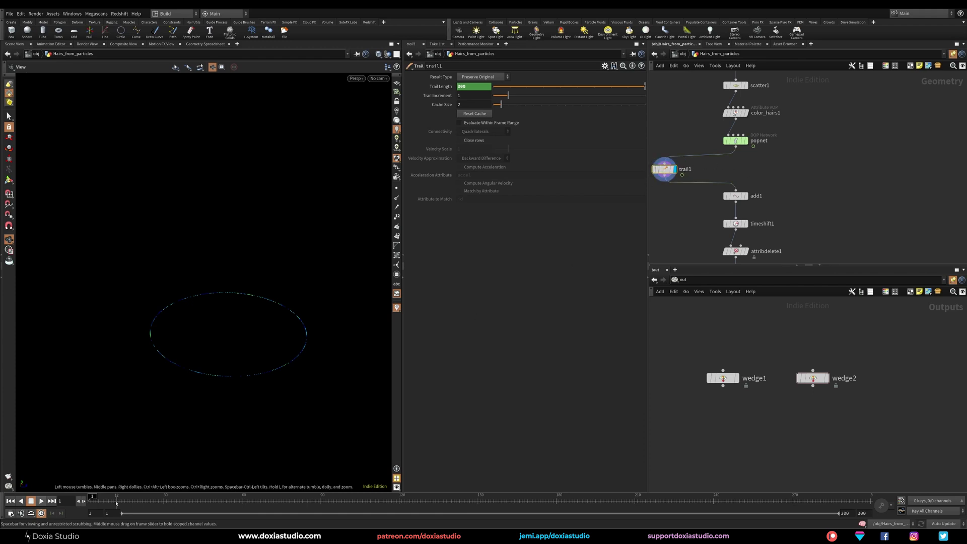
pyautogui.moveTo(116, 503); pyautogui.dragTo(192, 501)
pyautogui.moveTo(216, 340); pyautogui.dragTo(376, 339, button='right')
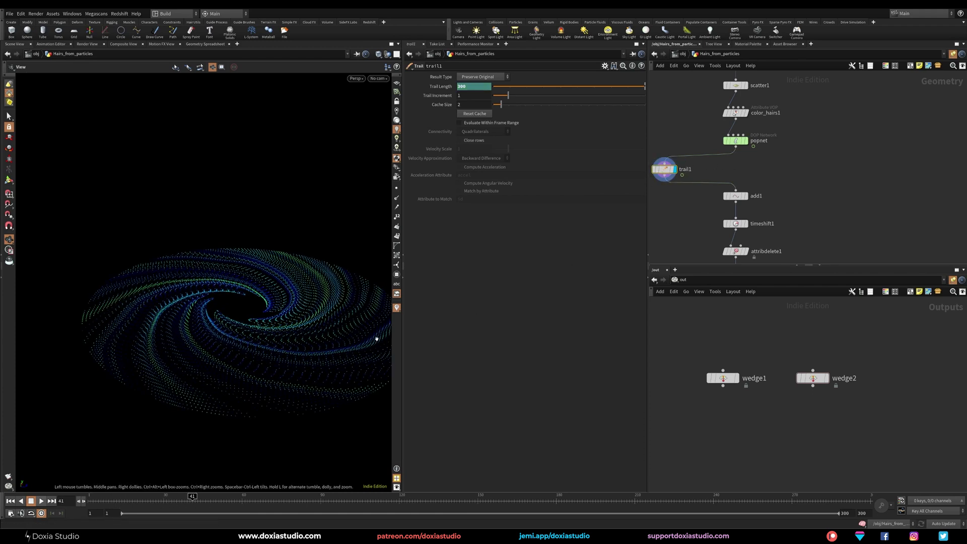
pyautogui.moveTo(236, 341); pyautogui.dragTo(229, 367)
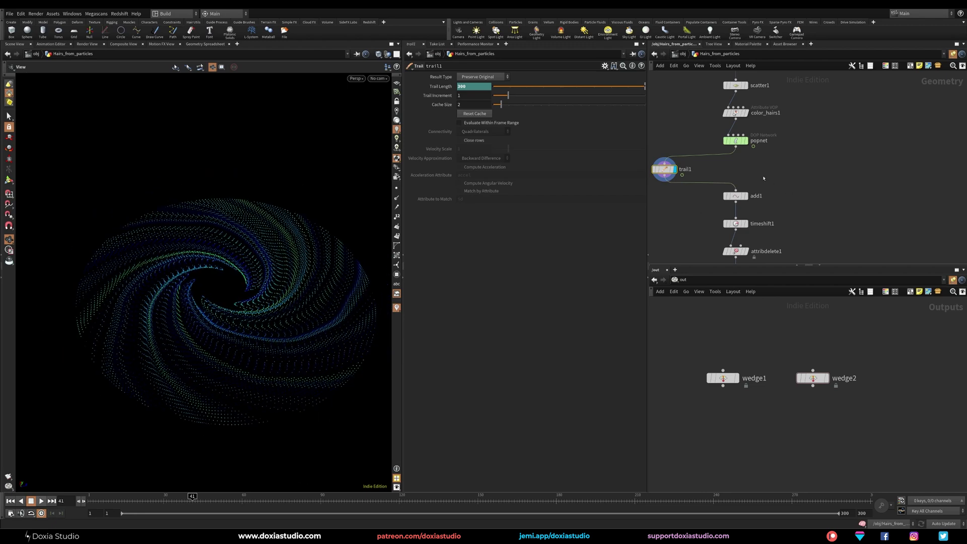
# Branch the popnet output into a new POP Network node placed beside the chain.
pyautogui.moveTo(736, 146); pyautogui.dragTo(764, 166)
pyautogui.write('popnet')
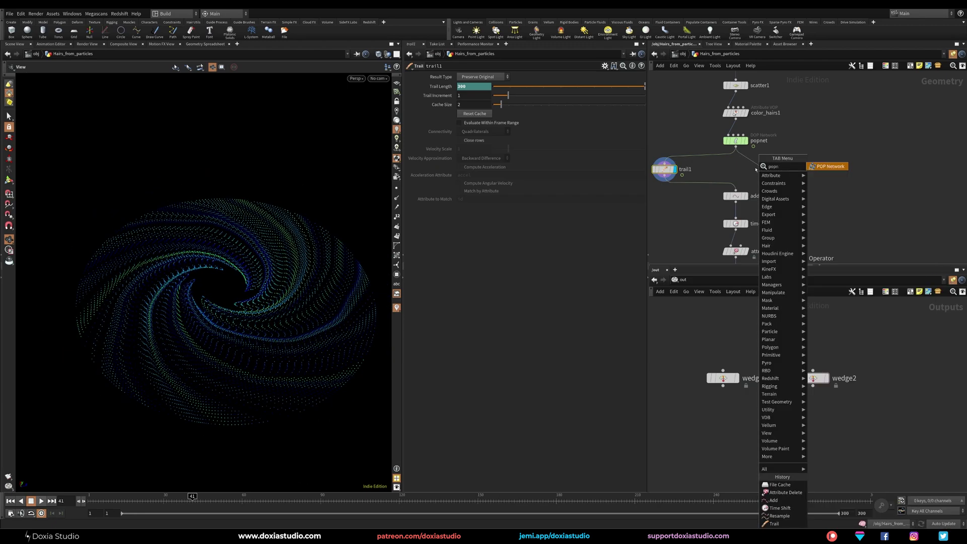
pyautogui.click(825, 166)
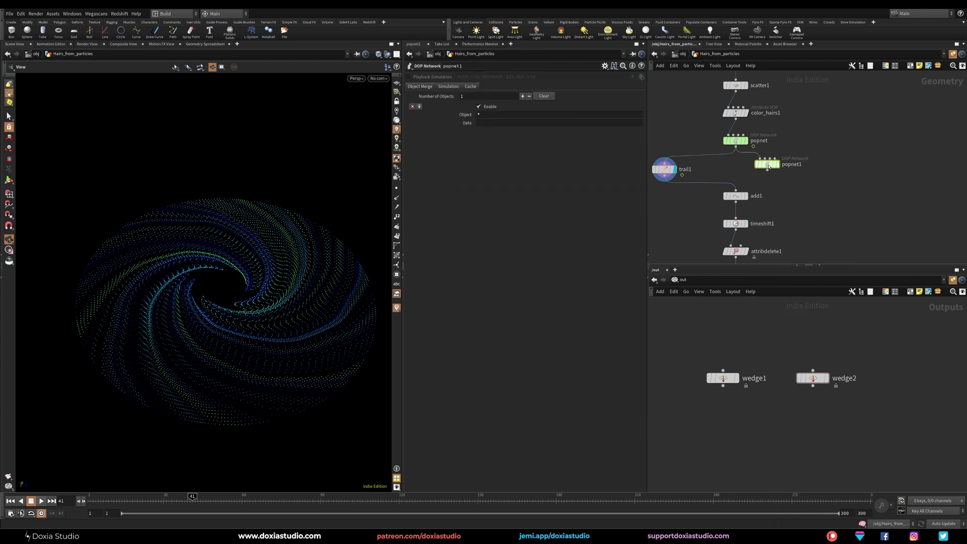
# Rename the new POP Network node popnet_trails and open its contents.
pyautogui.doubleClick(790, 167)
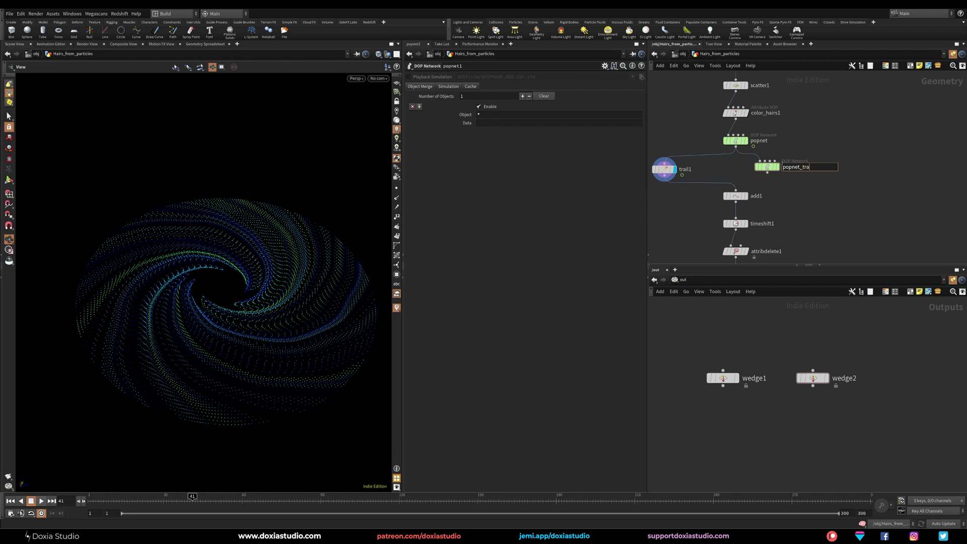
pyautogui.press('Return')
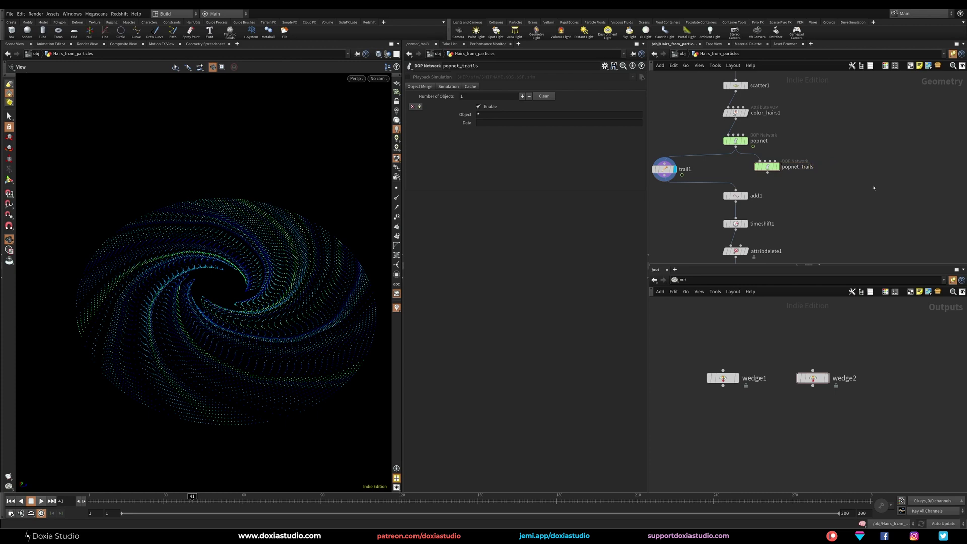
pyautogui.doubleClick(767, 167)
# Set source_first_input's Emission Type to All Points and move the node farther above the merge.
pyautogui.click(858, 115)
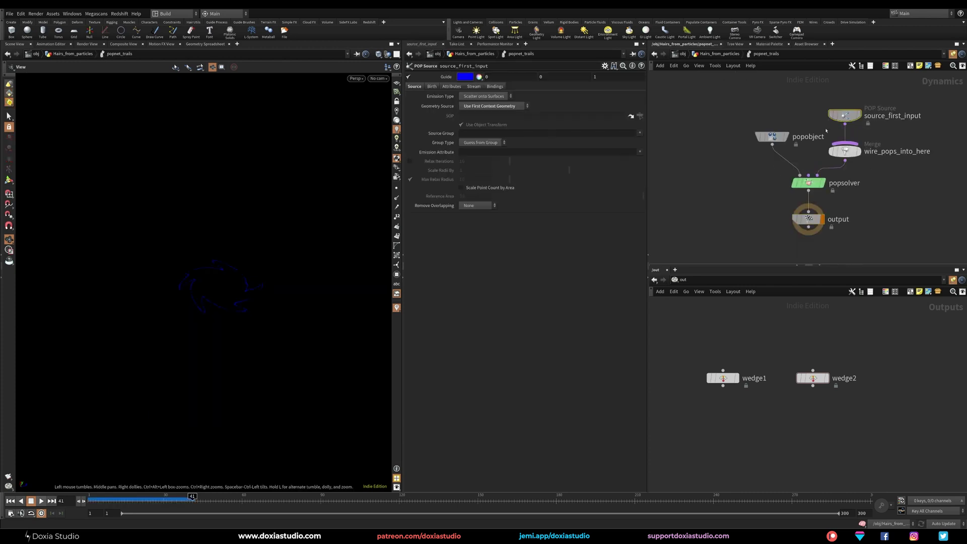
pyautogui.click(448, 86)
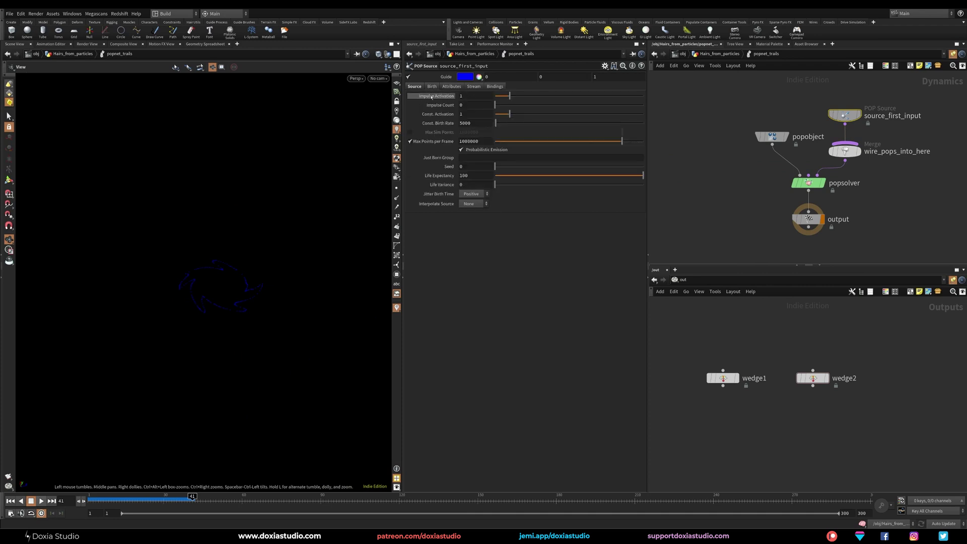
pyautogui.click(414, 86)
pyautogui.click(484, 96)
pyautogui.click(486, 107)
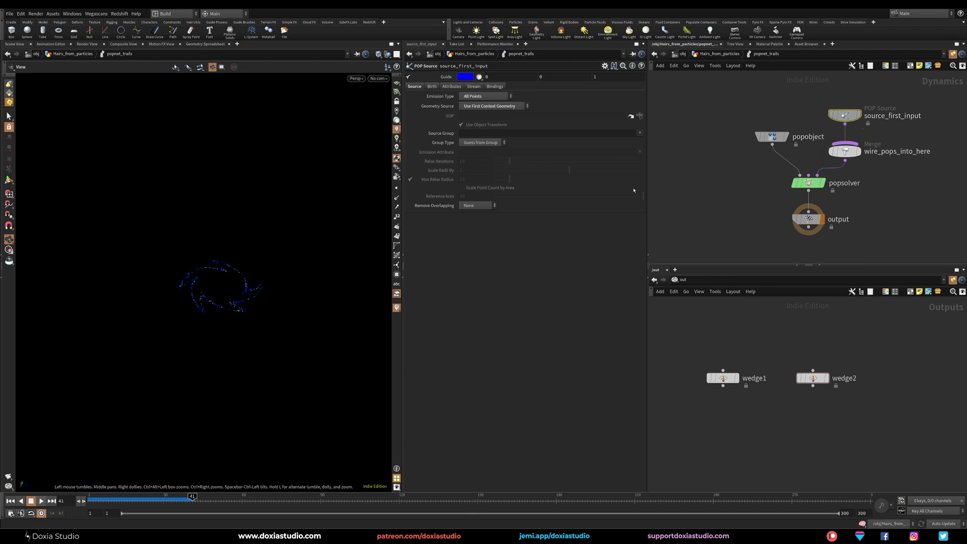
pyautogui.moveTo(844, 116); pyautogui.dragTo(845, 97)
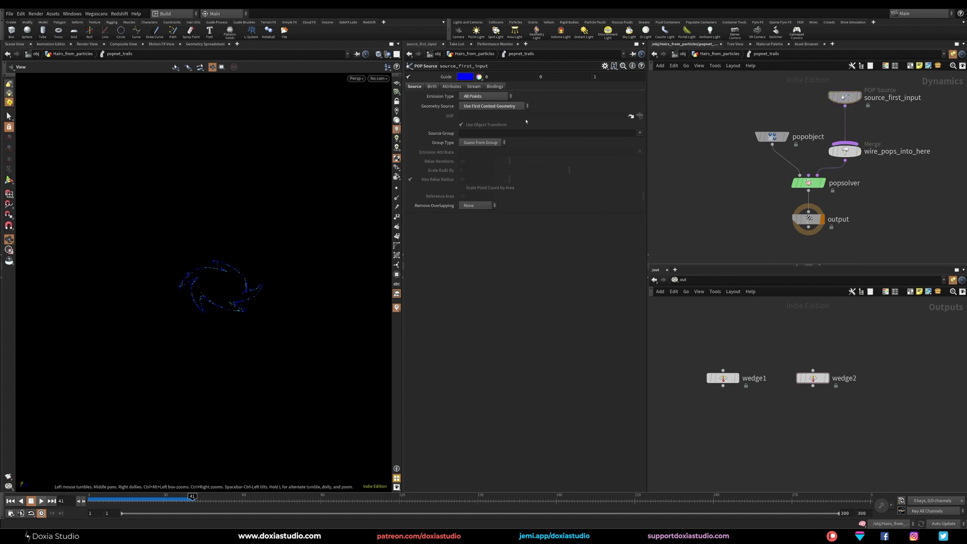
# Switch source_first_input to Set initial velocity with a variance of 0 on all three axes, and turn off Add ID Attributes.
pyautogui.click(449, 87)
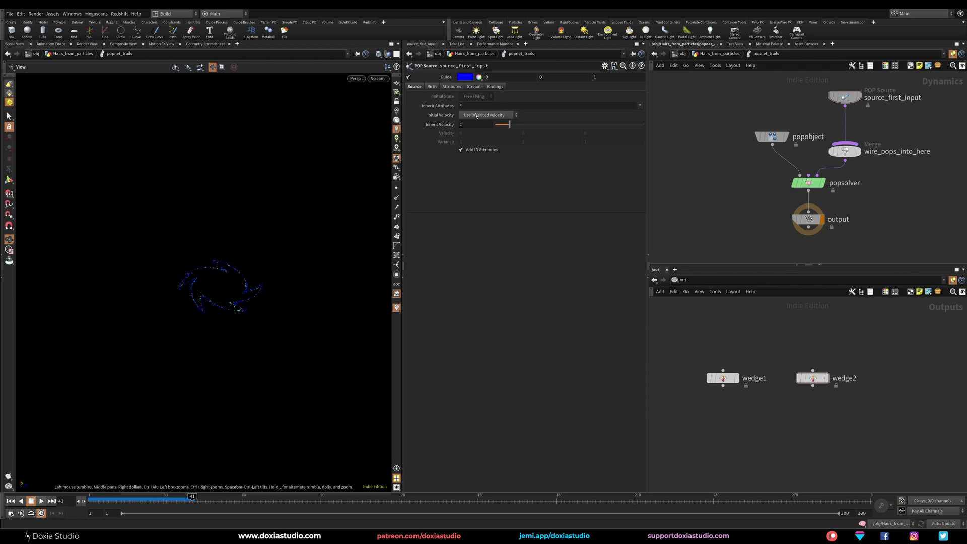
pyautogui.click(476, 116)
pyautogui.click(486, 143)
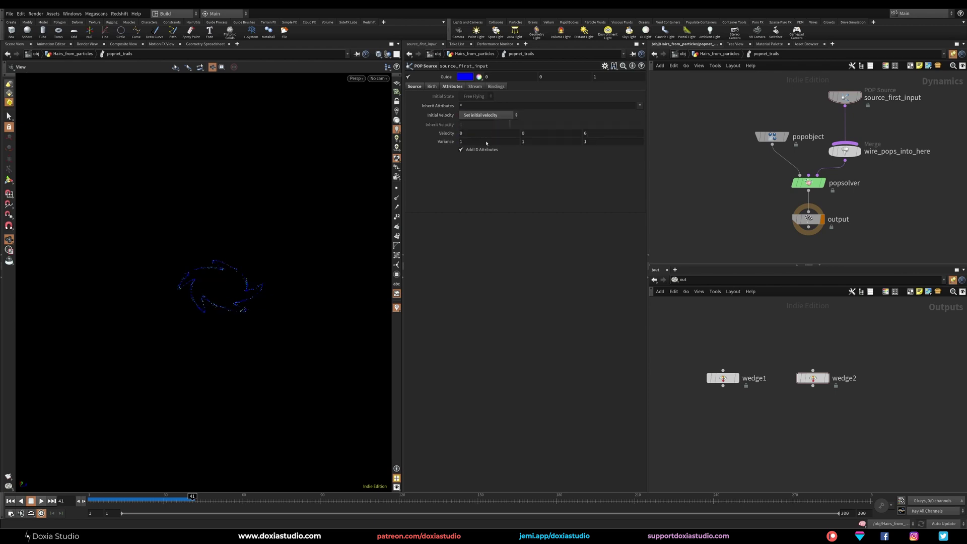
pyautogui.click(464, 142)
pyautogui.write('0')
pyautogui.press('Tab')
pyautogui.write('0')
pyautogui.press('Tab')
pyautogui.write('0')
pyautogui.press('Return')
pyautogui.click(476, 150)
pyautogui.press('u')
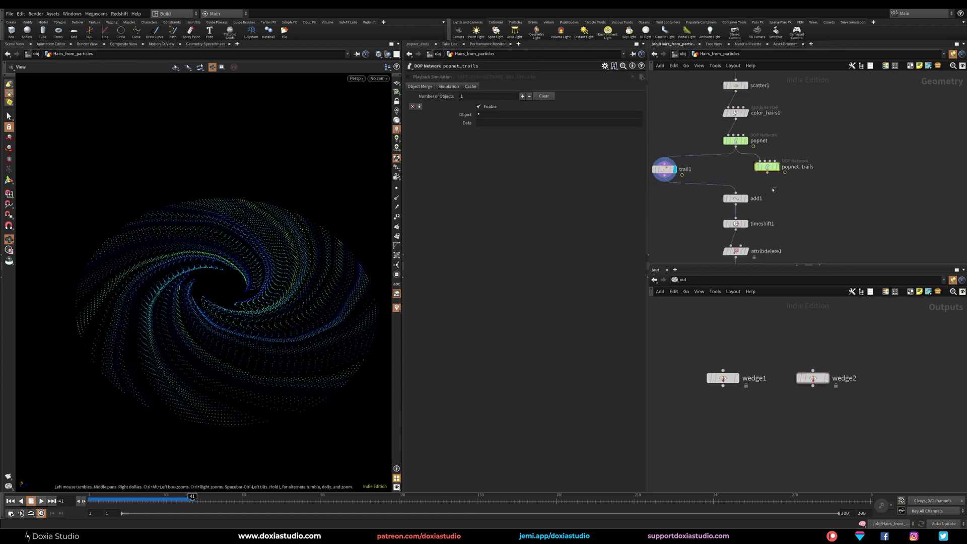
# Wire popnet_trails into add1 in place of trail1, display popnet_trails, and scrub its particles to frame 55.
pyautogui.moveTo(767, 173); pyautogui.dragTo(735, 193)
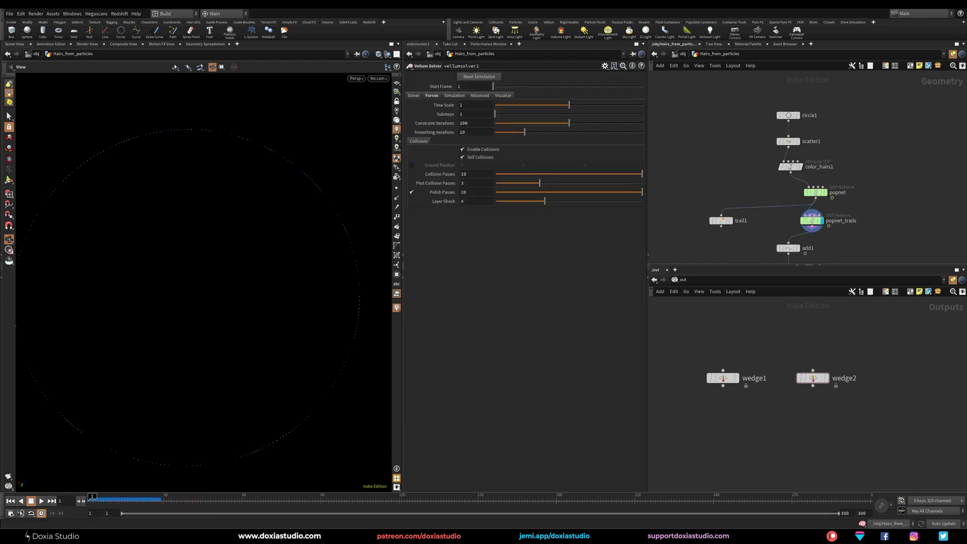
pyautogui.moveTo(873, 217); pyautogui.dragTo(853, 225)
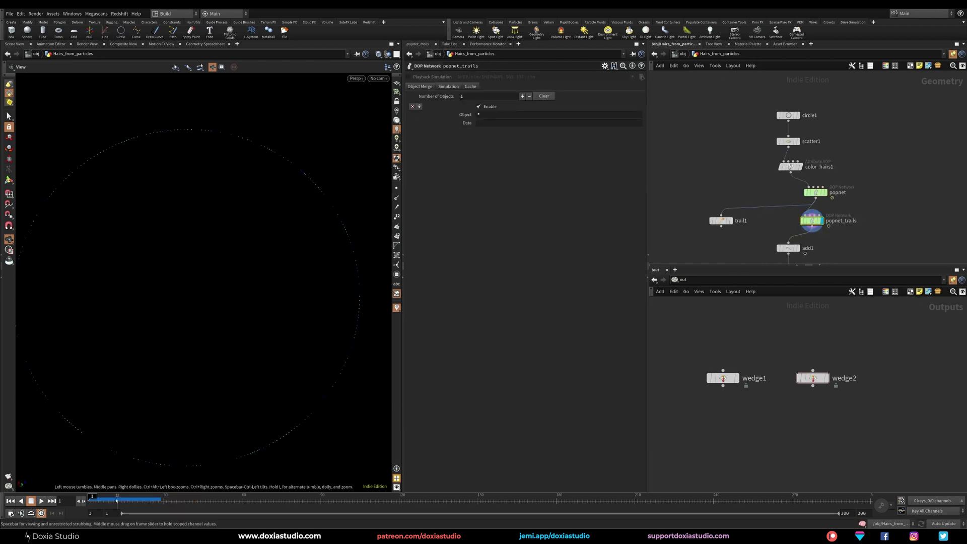
pyautogui.moveTo(93, 497); pyautogui.dragTo(229, 496)
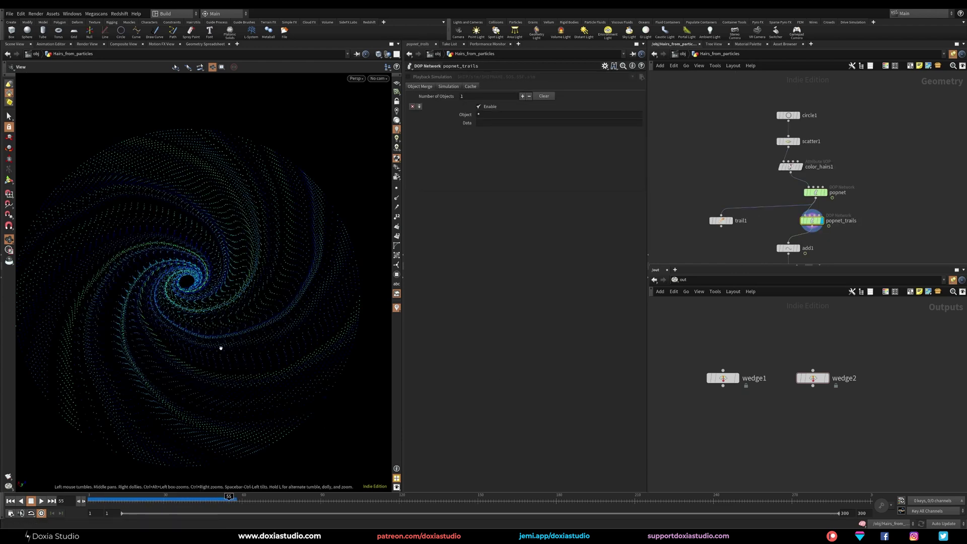
# Display add1 and inspect its connected trail curves back to frame 50.
pyautogui.moveTo(862, 239); pyautogui.dragTo(858, 181, button='middle')
pyautogui.click(794, 190)
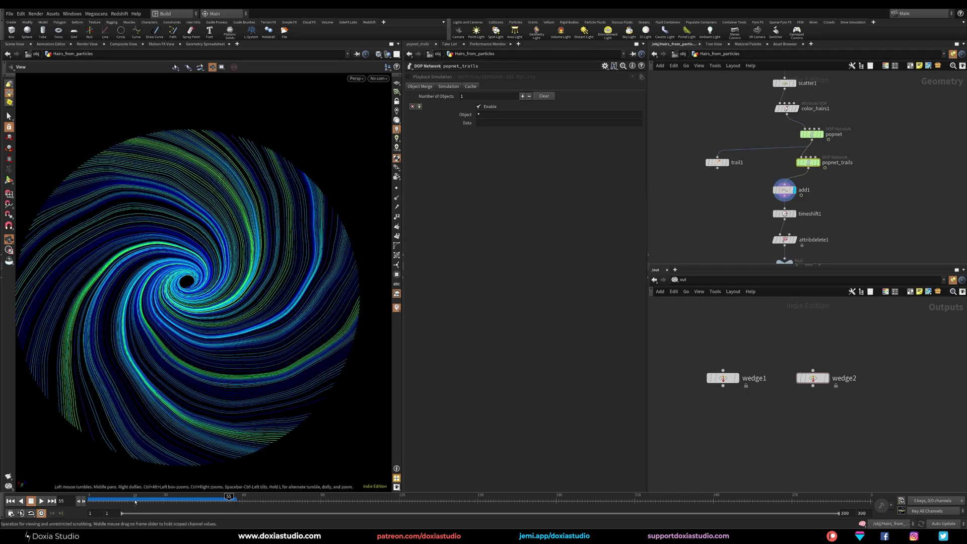
pyautogui.moveTo(231, 496)
pyautogui.mouseDown()
pyautogui.moveTo(168, 497)
pyautogui.moveTo(215, 496)
pyautogui.mouseUp()
# Review the node chain down to the particle cache and check wedge2's output driver and seed parameters.
pyautogui.moveTo(841, 203); pyautogui.dragTo(895, 124, button='middle')
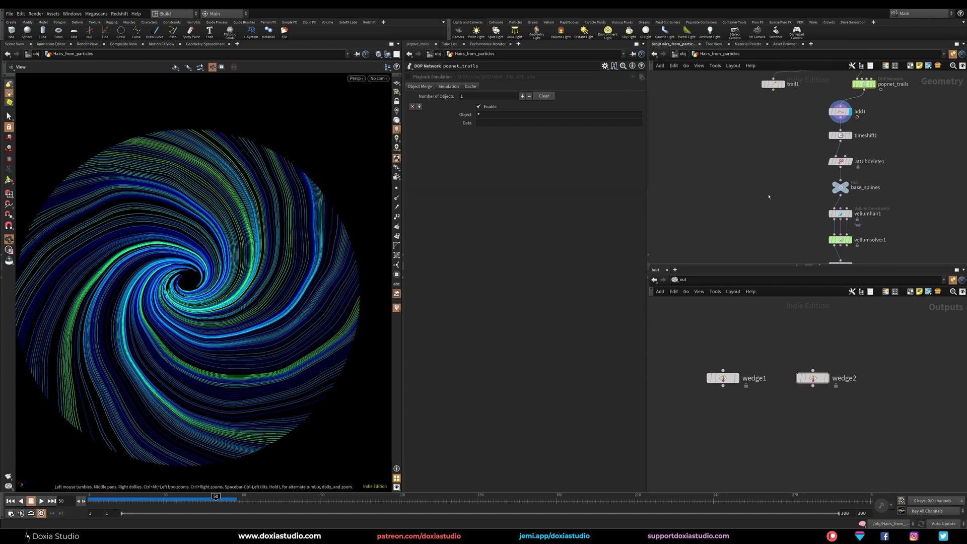
pyautogui.scroll(-3, 768, 209)
pyautogui.moveTo(767, 212); pyautogui.dragTo(739, 196, button='middle')
pyautogui.moveTo(745, 229); pyautogui.dragTo(734, 164, button='middle')
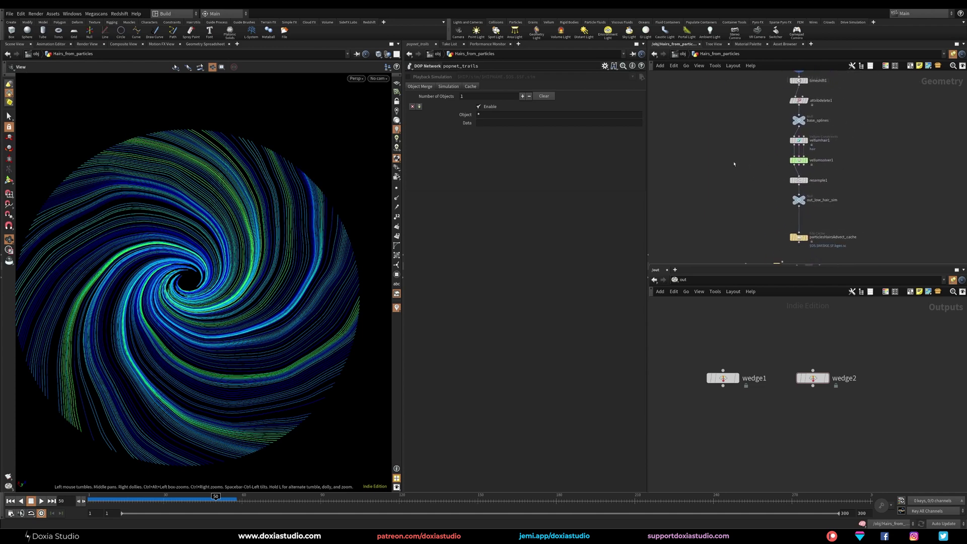
pyautogui.moveTo(854, 346); pyautogui.dragTo(826, 376)
pyautogui.moveTo(867, 174); pyautogui.dragTo(882, 193, button='middle')
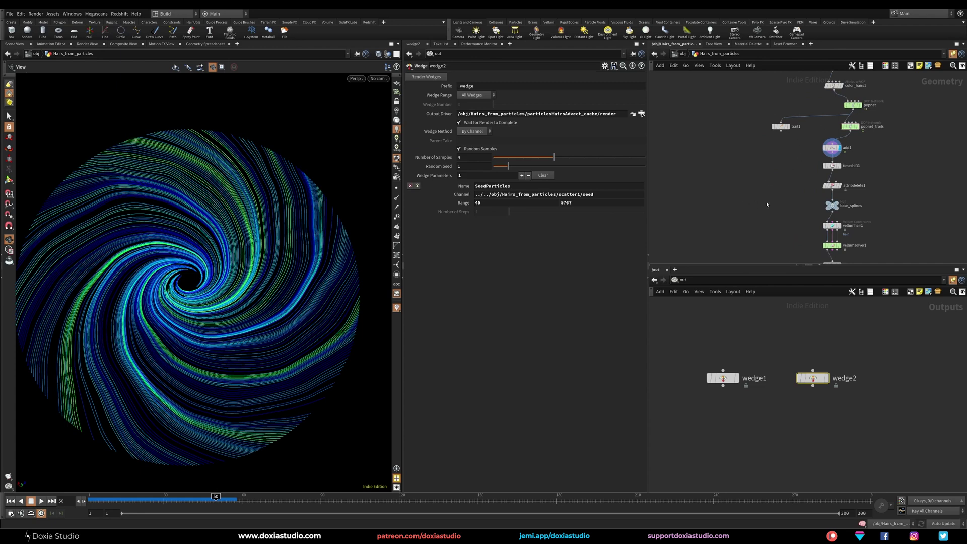
pyautogui.moveTo(844, 158); pyautogui.dragTo(764, 207, button='middle')
pyautogui.moveTo(709, 239); pyautogui.dragTo(732, 210, button='middle')
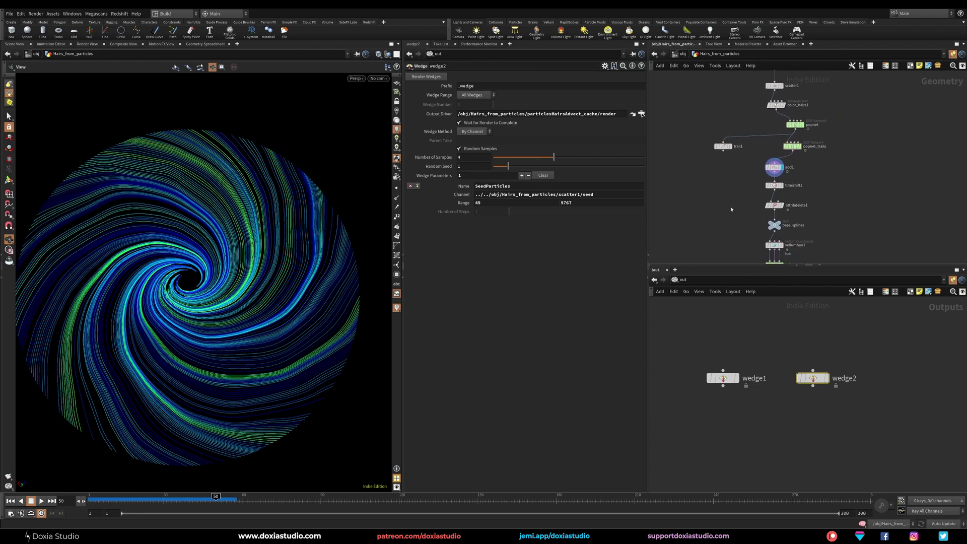
# Scrub the trail curves up to frame 124 and back to about frame 60, and check vellumsolver1's solver settings.
pyautogui.moveTo(150, 503)
pyautogui.mouseDown()
pyautogui.moveTo(95, 505)
pyautogui.moveTo(241, 507)
pyautogui.mouseUp()
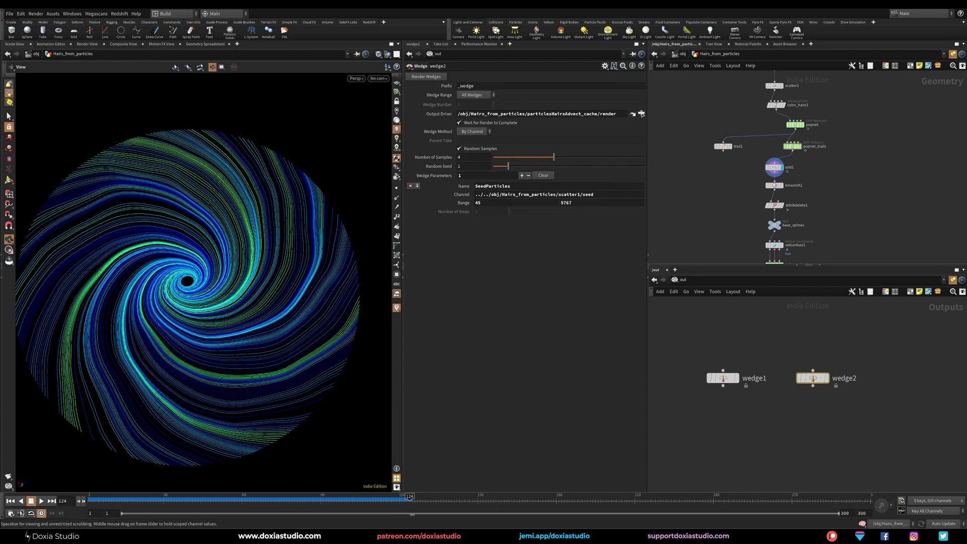
pyautogui.moveTo(346, 512); pyautogui.dragTo(284, 508)
pyautogui.moveTo(805, 239); pyautogui.dragTo(815, 164, button='middle')
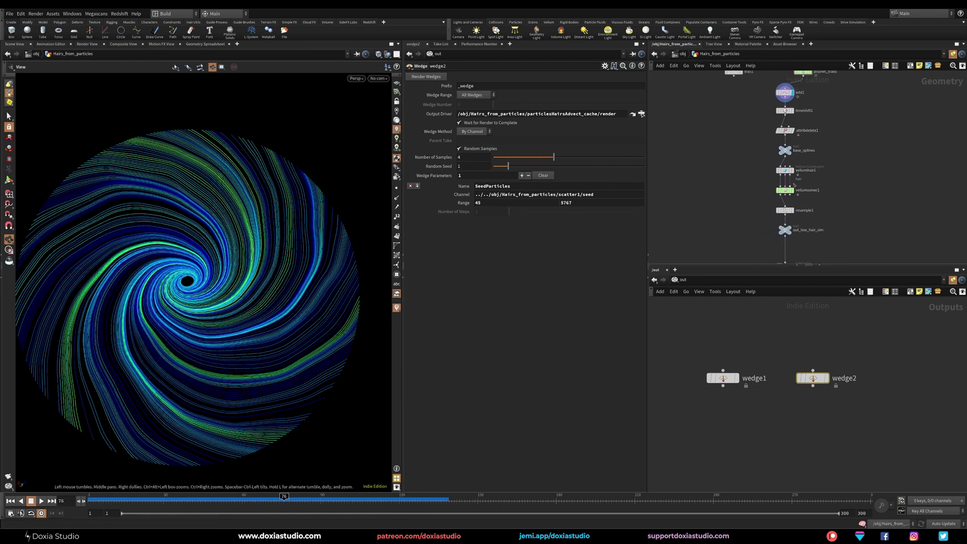
pyautogui.click(235, 500)
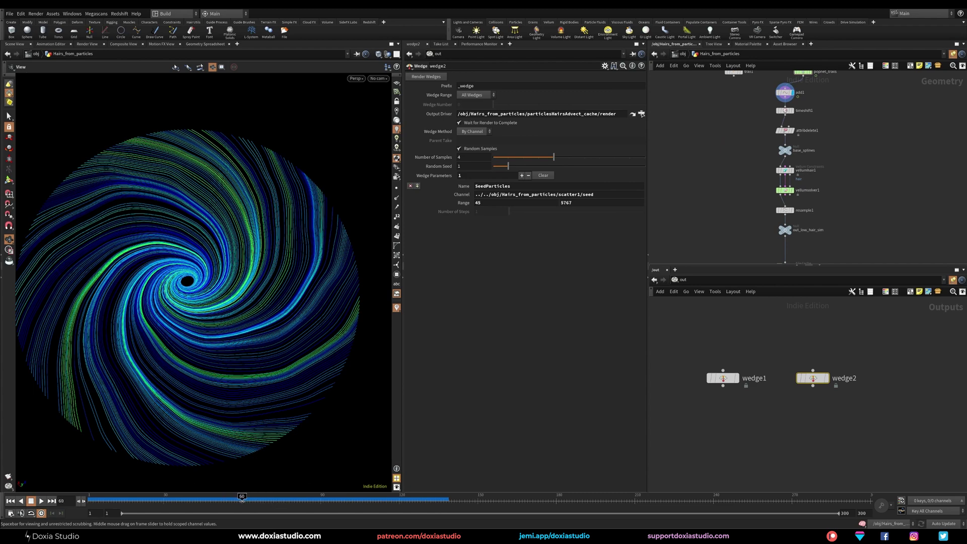
pyautogui.click(785, 190)
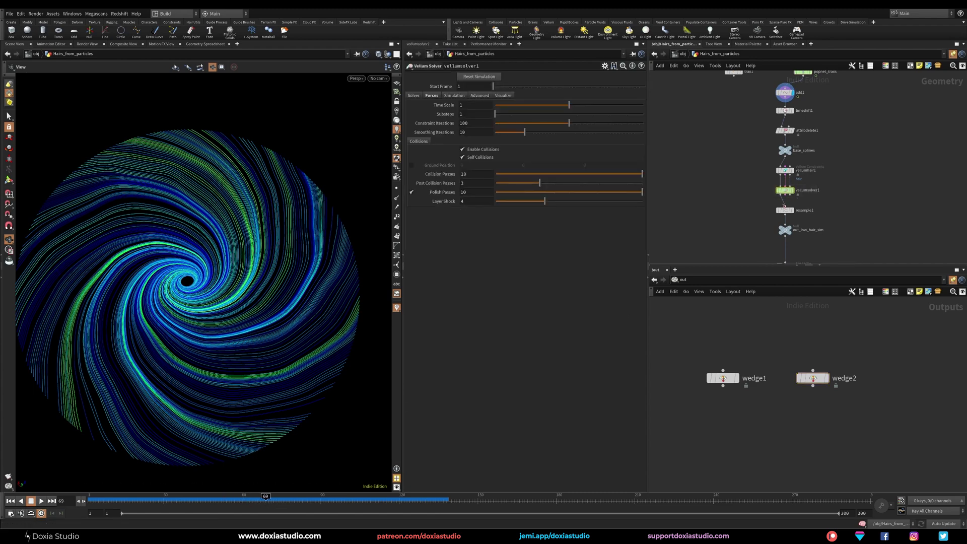
# Add a Switch node beside the chain and wire add1 into it as the first input.
pyautogui.moveTo(696, 178); pyautogui.dragTo(755, 240, button='middle')
pyautogui.press('Tab')
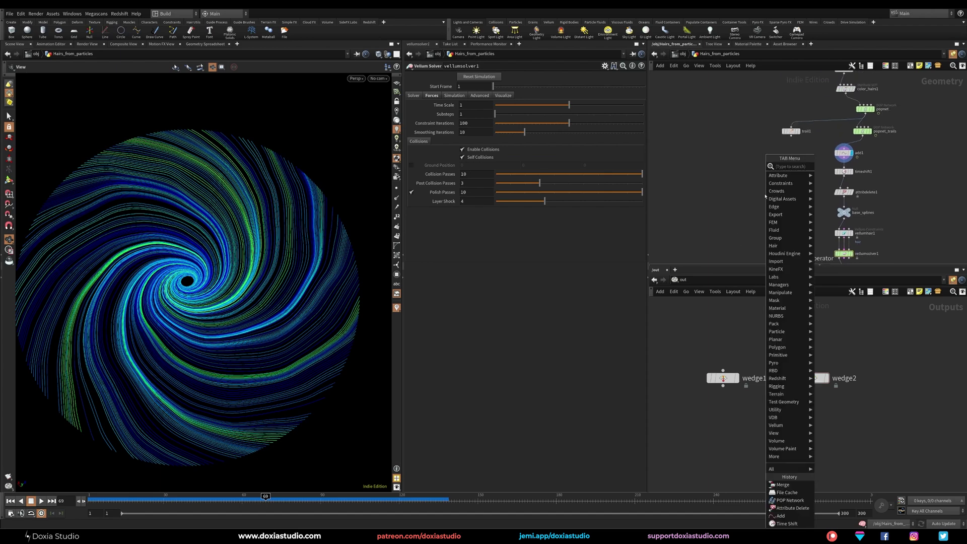
pyautogui.write('swit')
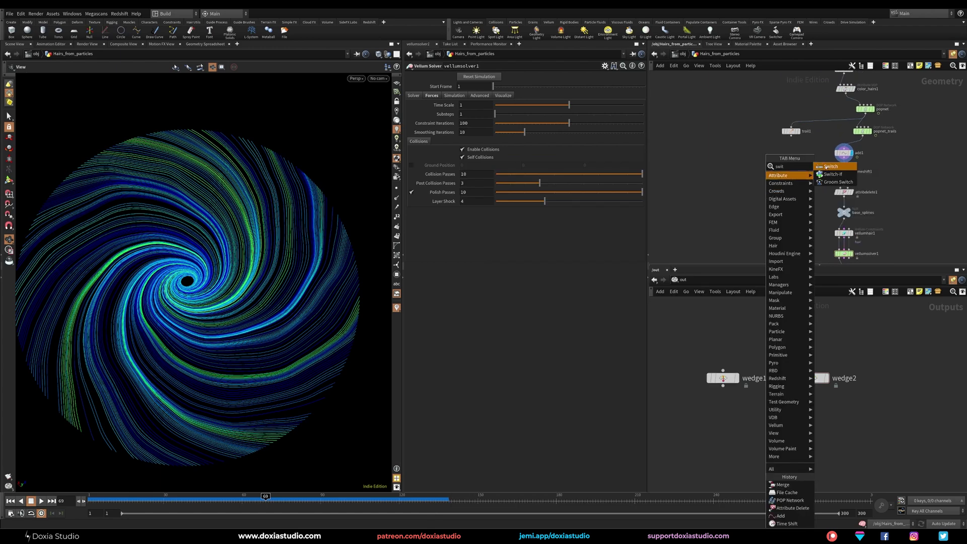
pyautogui.press('Return')
pyautogui.click(778, 184)
pyautogui.moveTo(792, 172); pyautogui.dragTo(790, 211, button='middle')
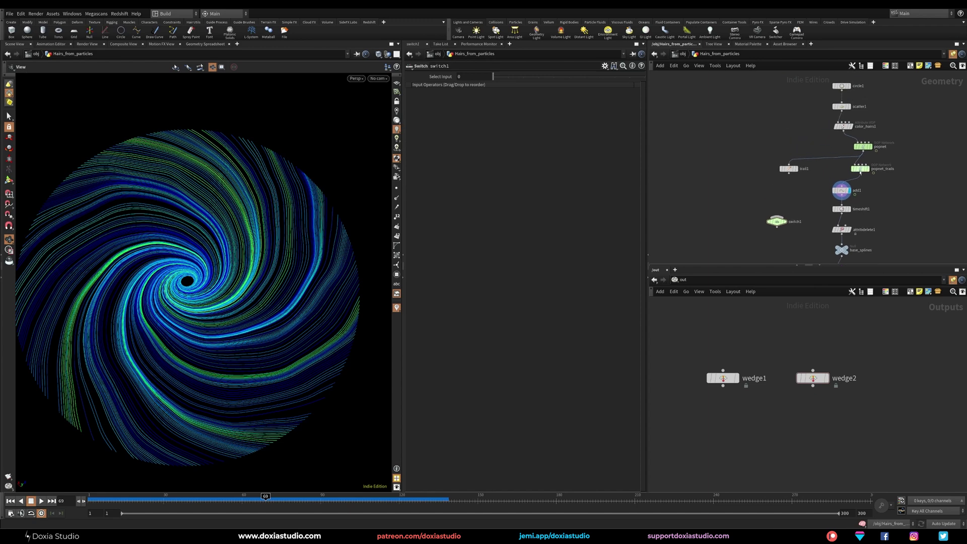
pyautogui.moveTo(841, 192); pyautogui.dragTo(774, 220)
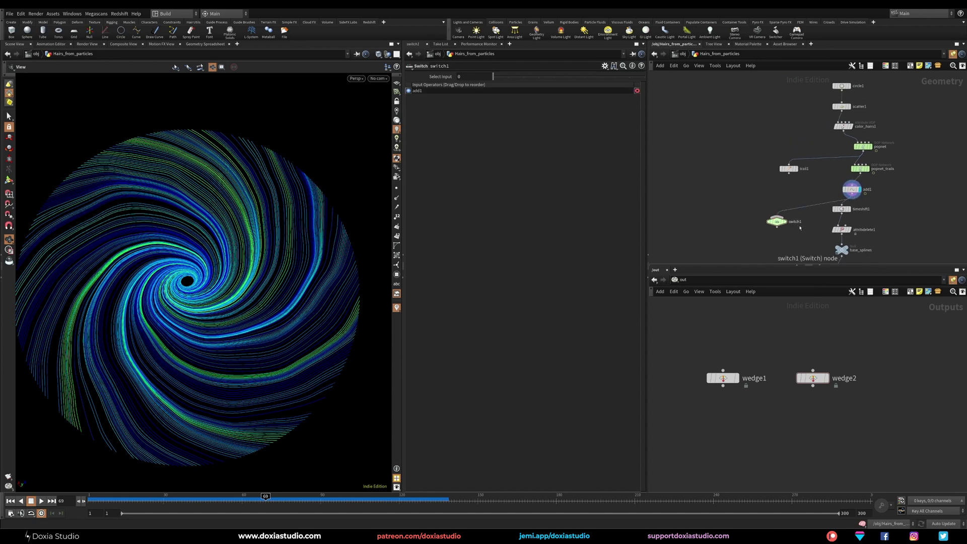
# Move switch1 farther away from the node chain and display it.
pyautogui.moveTo(775, 220); pyautogui.dragTo(786, 165, button='middle')
pyautogui.moveTo(774, 172); pyautogui.dragTo(749, 168)
pyautogui.click(752, 174)
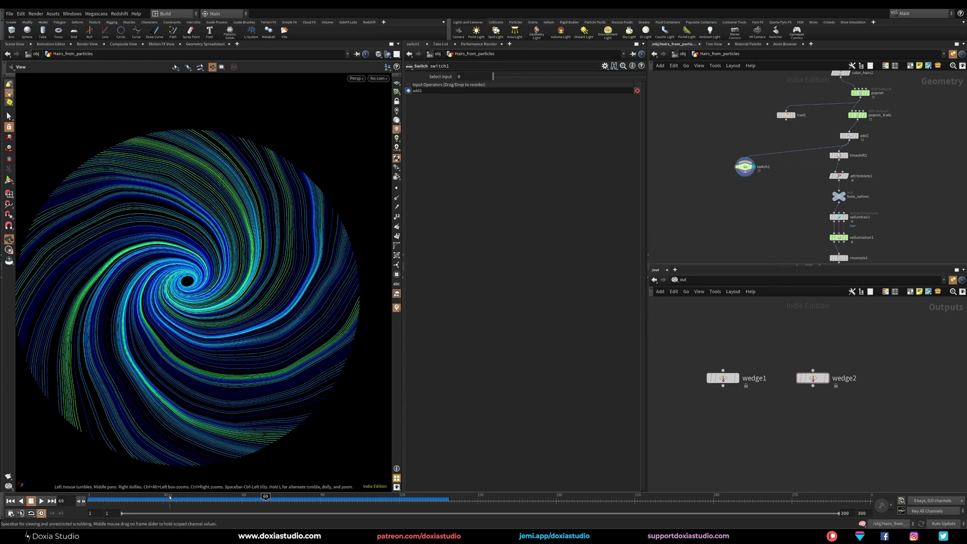
# Keyframe switch1's Select Input at 0 on frame 59 and at 1 on frame 60.
pyautogui.moveTo(169, 498); pyautogui.dragTo(240, 513)
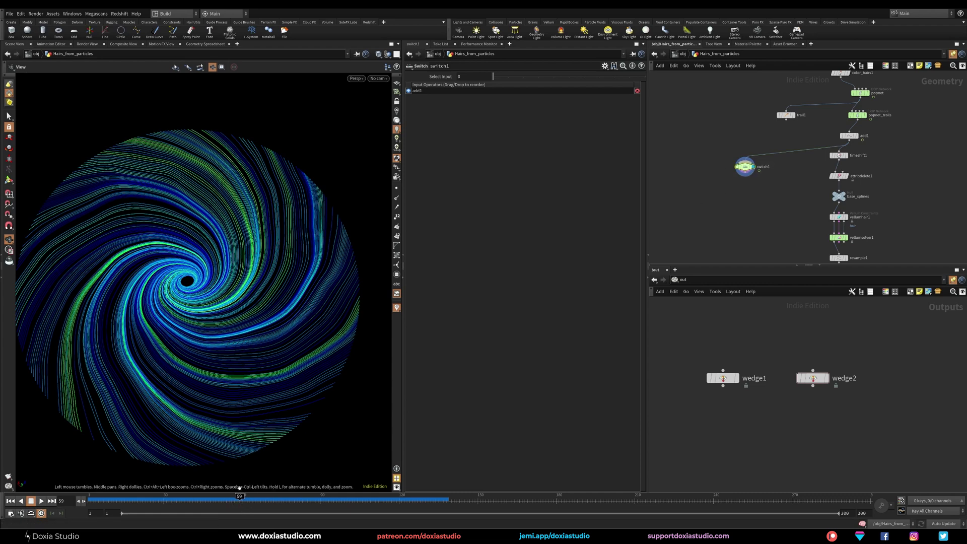
pyautogui.keyDown('alt'); pyautogui.click(471, 76); pyautogui.keyUp('alt')
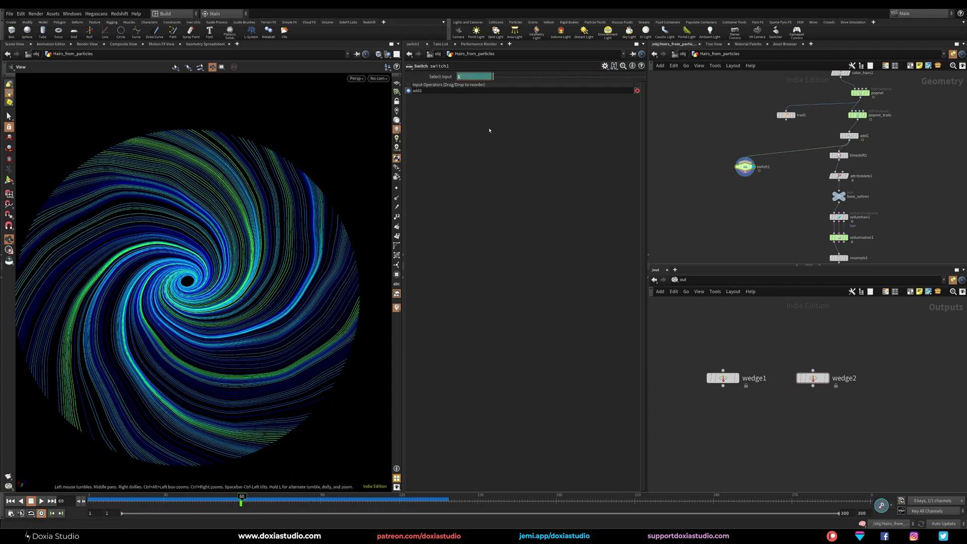
pyautogui.press('Return')
pyautogui.keyDown('alt'); pyautogui.click(448, 77); pyautogui.keyUp('alt')
# Move switch1 down beside out_low_hair_sim and wire resample1 into it as the second input.
pyautogui.moveTo(745, 203); pyautogui.dragTo(740, 175, button='middle')
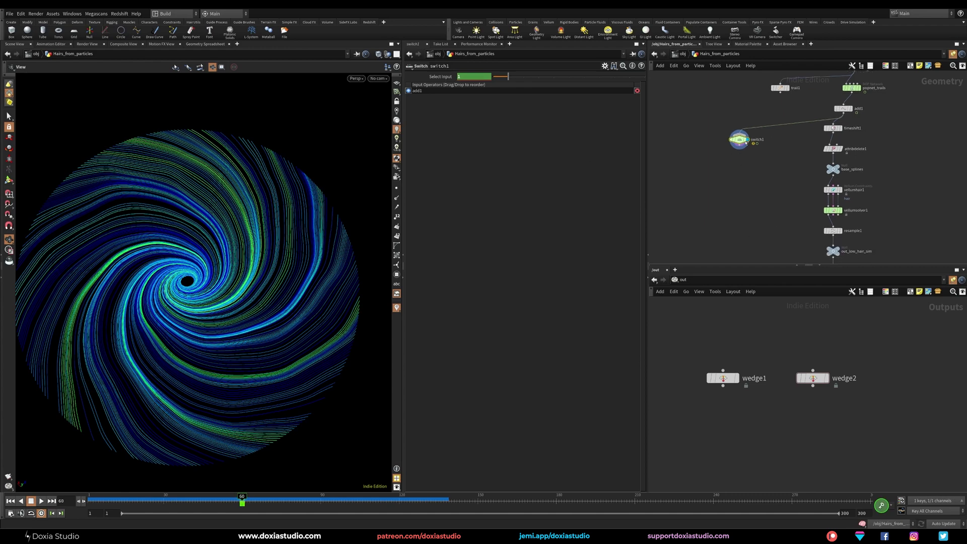
pyautogui.moveTo(746, 142); pyautogui.dragTo(744, 175)
pyautogui.moveTo(816, 153); pyautogui.dragTo(754, 171)
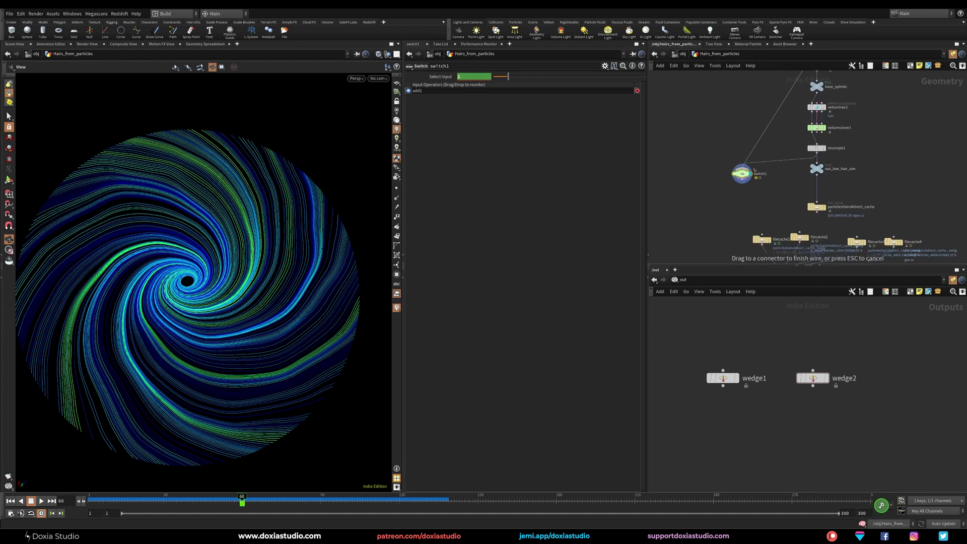
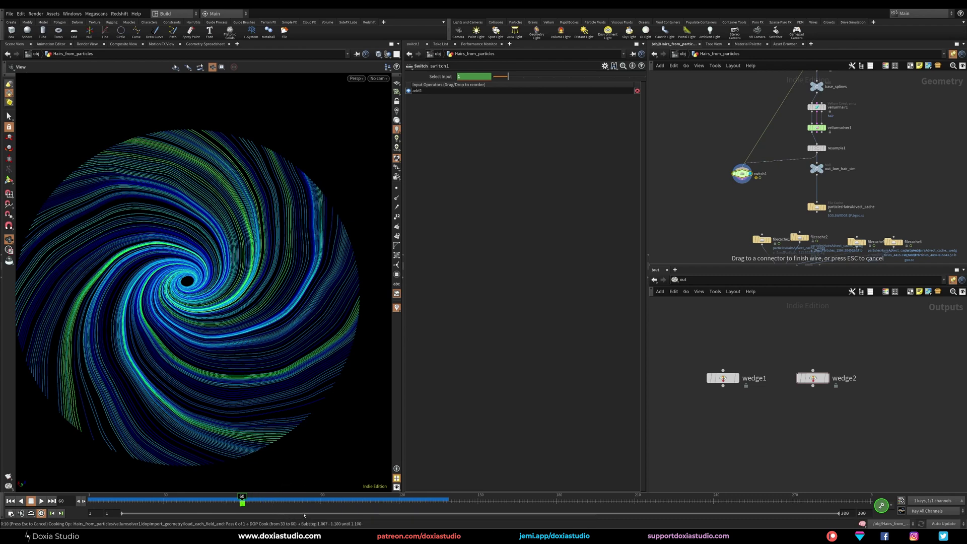
pyautogui.moveTo(757, 184); pyautogui.dragTo(751, 209, button='middle')
# Compare resample1's Vellum hair with switch1's output by displaying each and scrubbing the timeline to frame 61.
pyautogui.moveTo(184, 504); pyautogui.dragTo(117, 499)
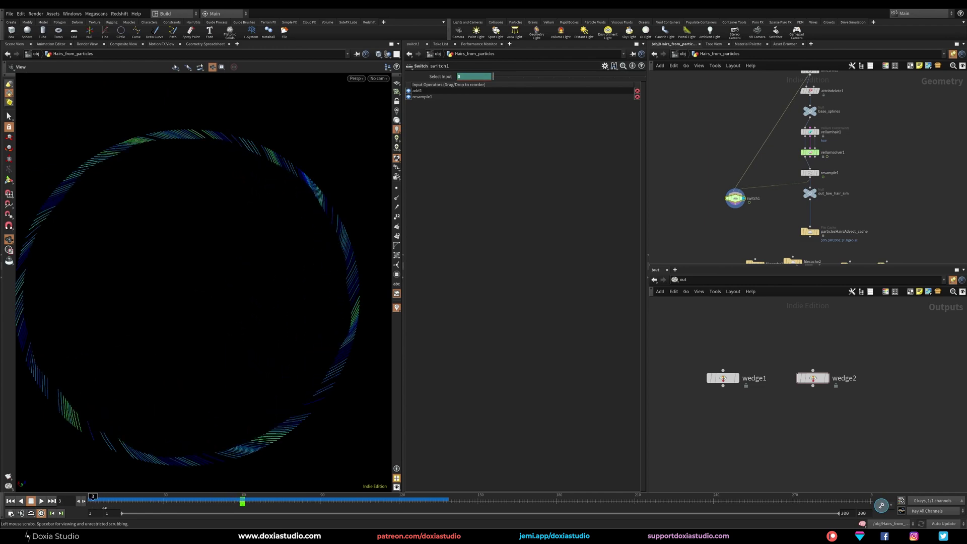
pyautogui.click(818, 172)
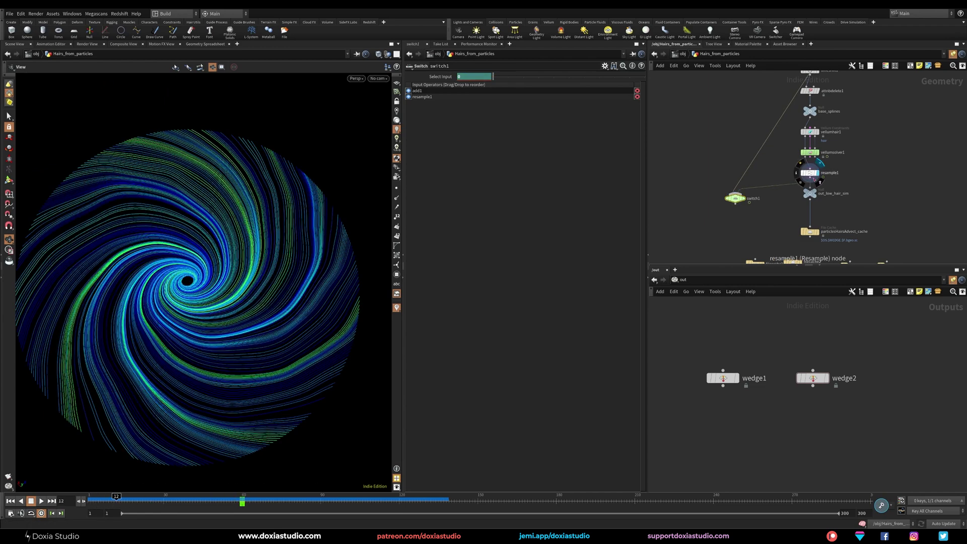
pyautogui.moveTo(109, 500)
pyautogui.mouseDown()
pyautogui.moveTo(99, 503)
pyautogui.moveTo(245, 504)
pyautogui.mouseUp()
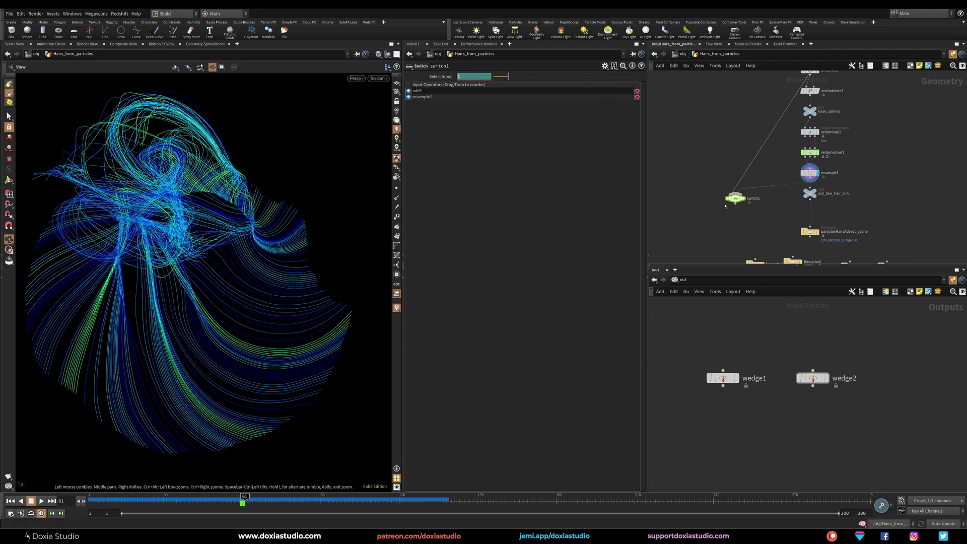
pyautogui.click(742, 199)
pyautogui.moveTo(243, 502)
pyautogui.mouseDown()
pyautogui.moveTo(229, 501)
pyautogui.moveTo(245, 503)
pyautogui.mouseUp()
pyautogui.moveTo(197, 367); pyautogui.dragTo(331, 274)
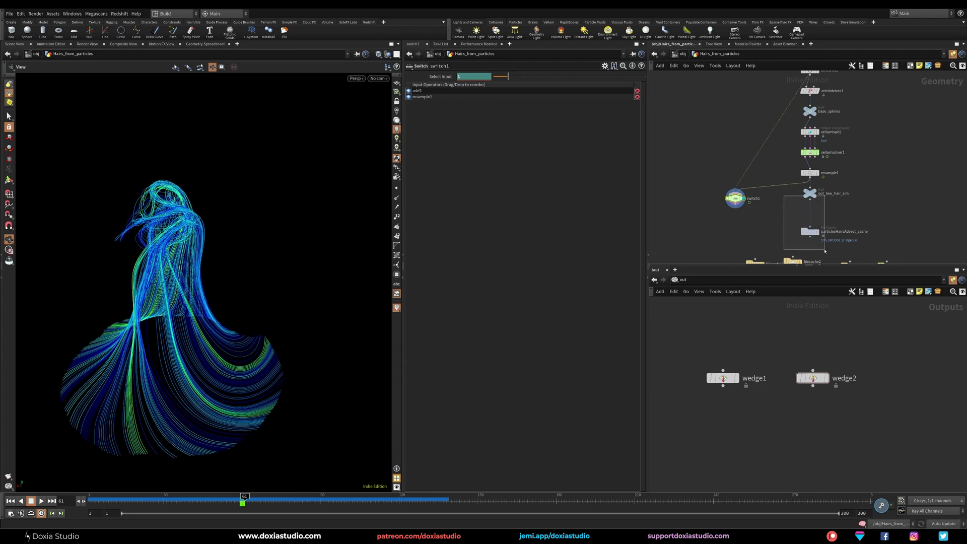
pyautogui.moveTo(825, 251); pyautogui.dragTo(826, 251)
pyautogui.moveTo(810, 193); pyautogui.dragTo(731, 236)
pyautogui.click(844, 220)
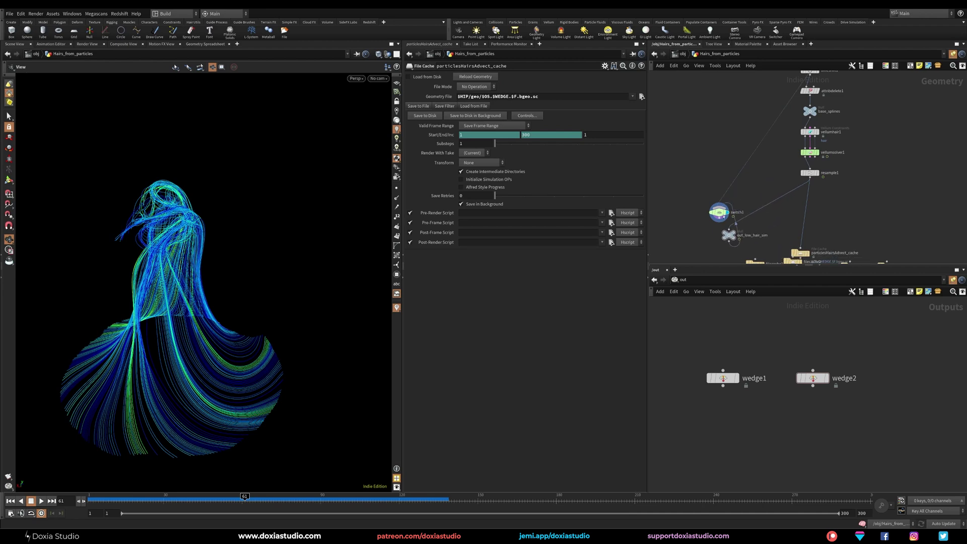
pyautogui.hotkey('ctrl', 'z')
pyautogui.hotkey('ctrl', 'z')
pyautogui.hotkey('ctrl', 'z')
pyautogui.hotkey('ctrl', 'z')
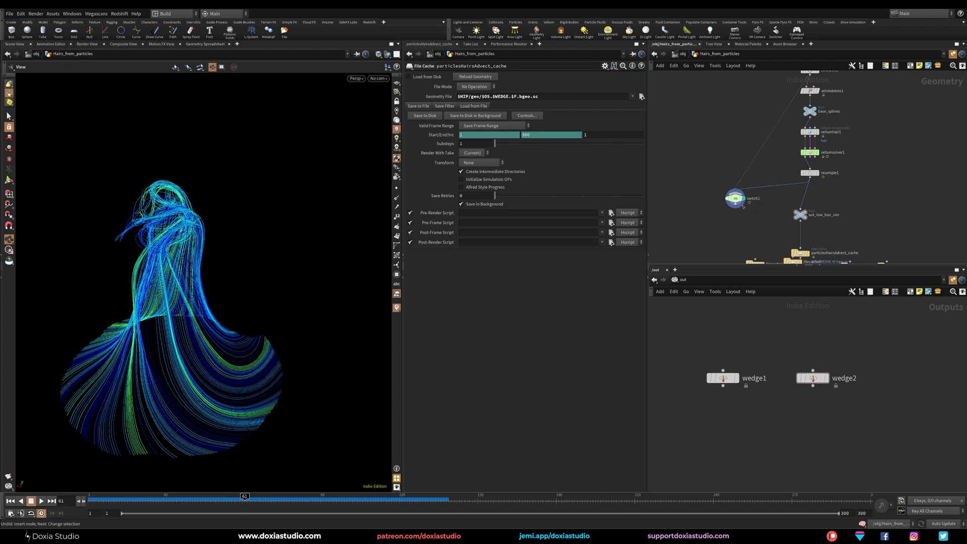
# Wire switch1 into out_low_hair_sim and insert a Time Shift node between resample1 and switch1.
pyautogui.moveTo(736, 204)
pyautogui.mouseDown()
pyautogui.moveTo(823, 220)
pyautogui.moveTo(732, 220)
pyautogui.moveTo(725, 204)
pyautogui.mouseUp()
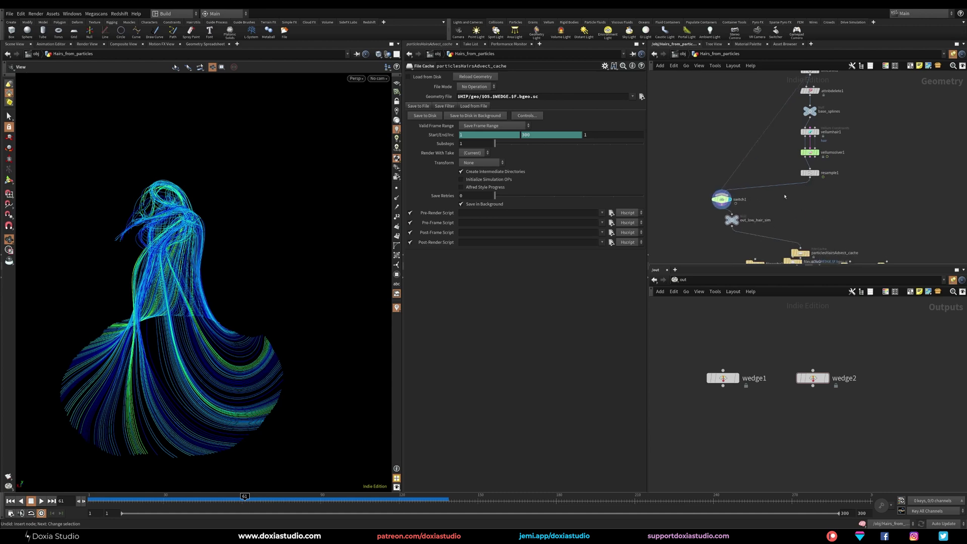
pyautogui.press('Tab')
pyautogui.write('time')
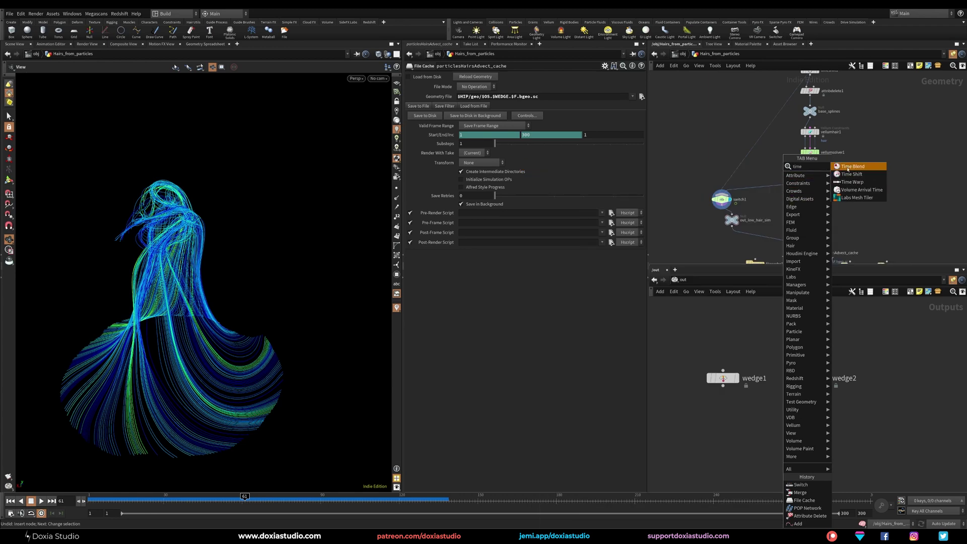
pyautogui.click(849, 174)
pyautogui.click(789, 196)
pyautogui.moveTo(789, 196); pyautogui.dragTo(769, 190)
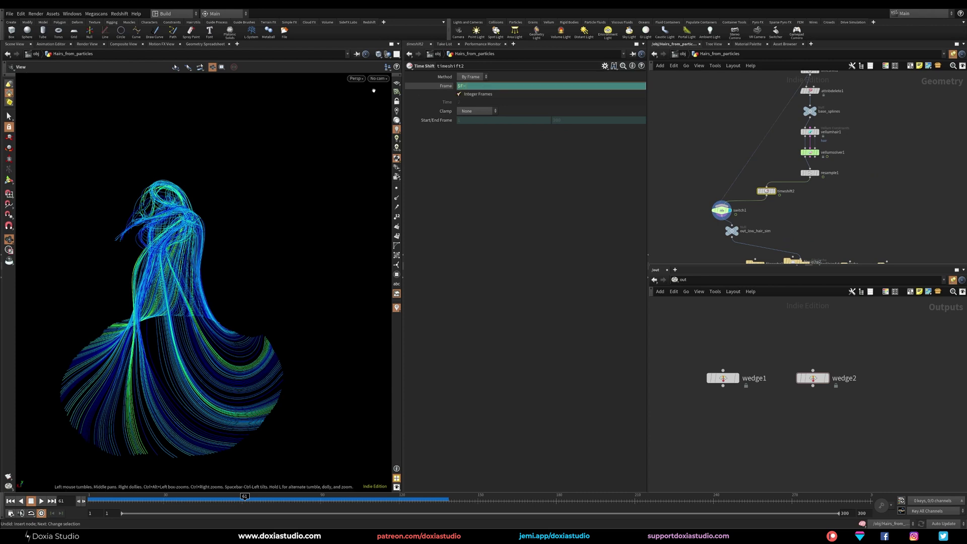
# Set timeshift2's Frame expression to $F-60 and check the frame it evaluates to around frame 60.
pyautogui.press('Return')
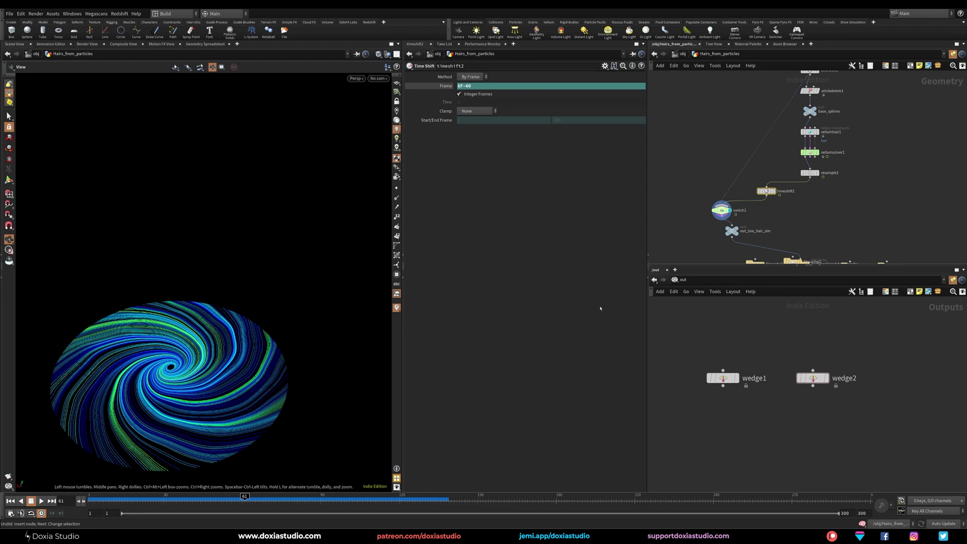
pyautogui.moveTo(245, 498); pyautogui.dragTo(264, 509)
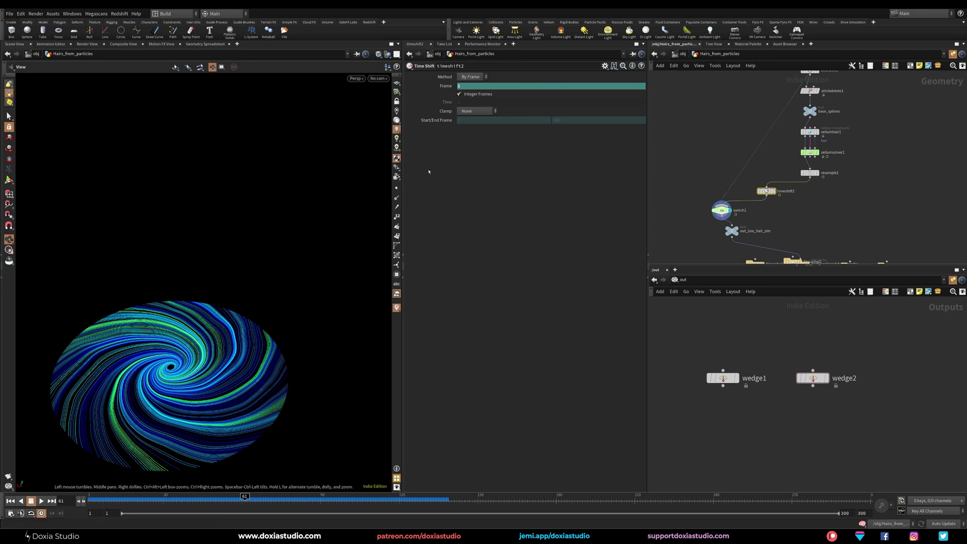
pyautogui.moveTo(464, 85); pyautogui.dragTo(448, 92)
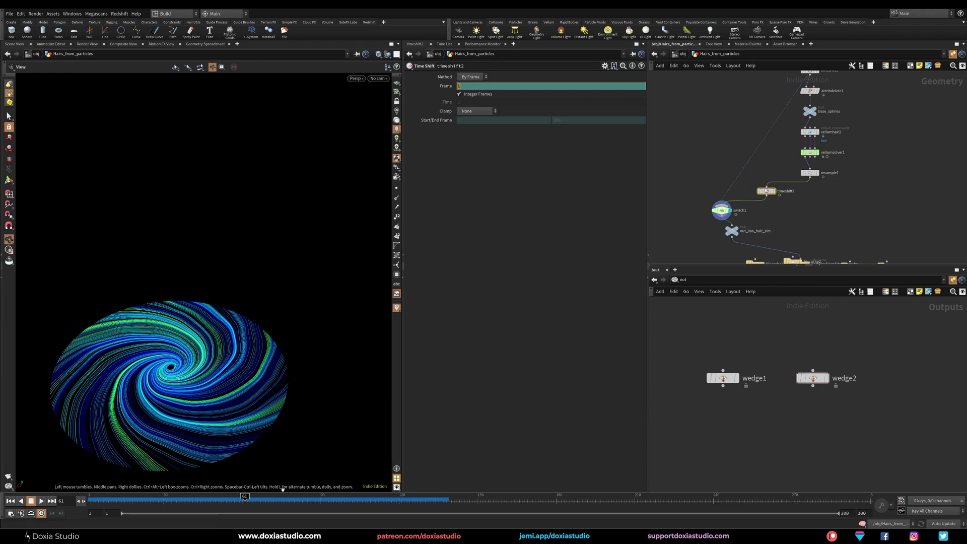
pyautogui.moveTo(245, 498); pyautogui.dragTo(242, 498)
# Keyframe switch1's Select Input at 1 on frame 61 and at 0 on frame 60.
pyautogui.click(720, 210)
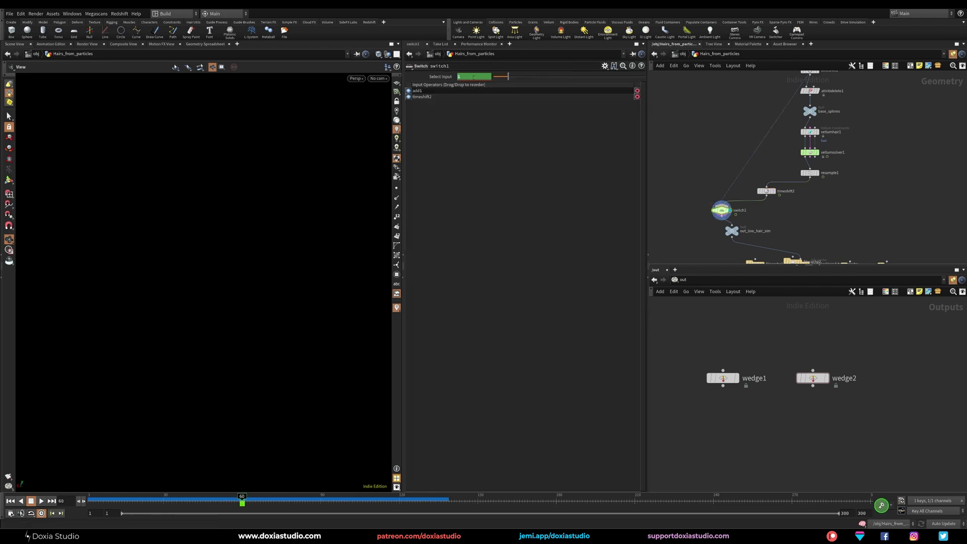
pyautogui.moveTo(242, 498); pyautogui.dragTo(245, 498)
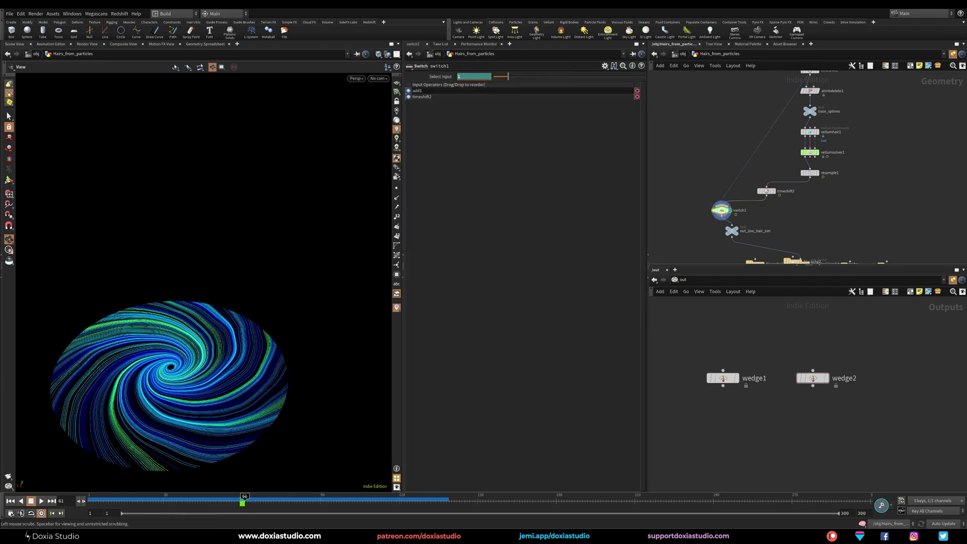
pyautogui.keyDown('alt'); pyautogui.click(464, 76); pyautogui.keyUp('alt')
pyautogui.press('Left')
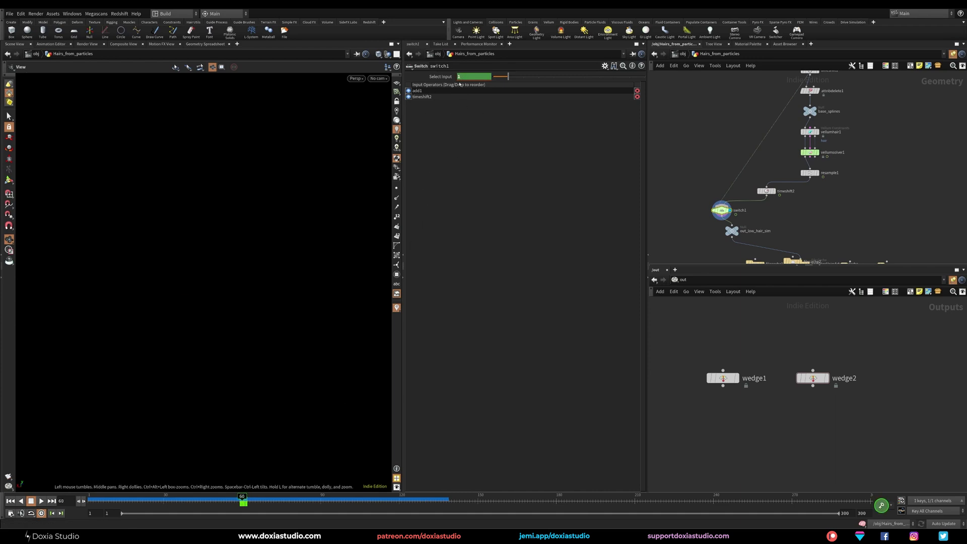
pyautogui.press('Return')
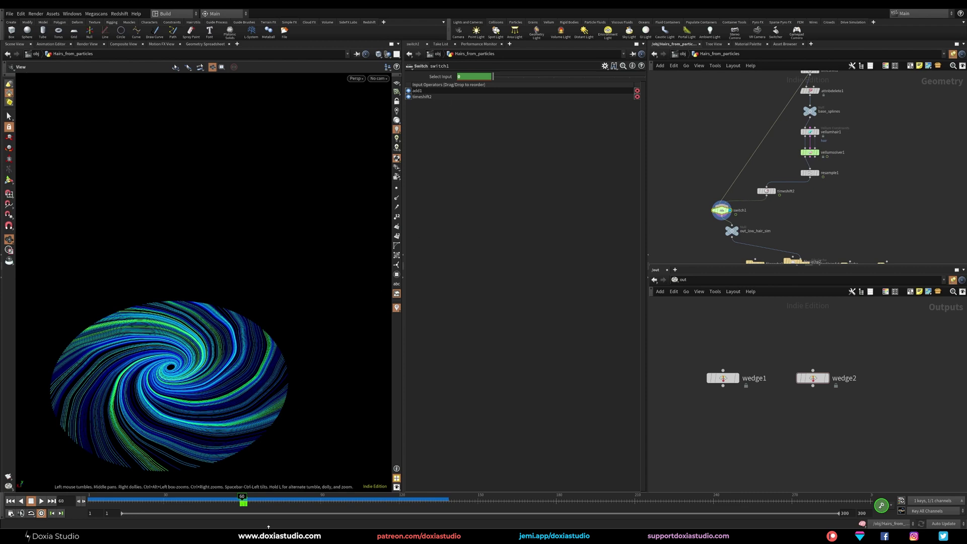
# Scrub the timeline around frame 60 and on to frame 130 to examine the transition from curve growth to hair simulation.
pyautogui.press('Left')
pyautogui.moveTo(242, 498); pyautogui.dragTo(235, 498)
pyautogui.press('Right')
pyautogui.click(766, 191)
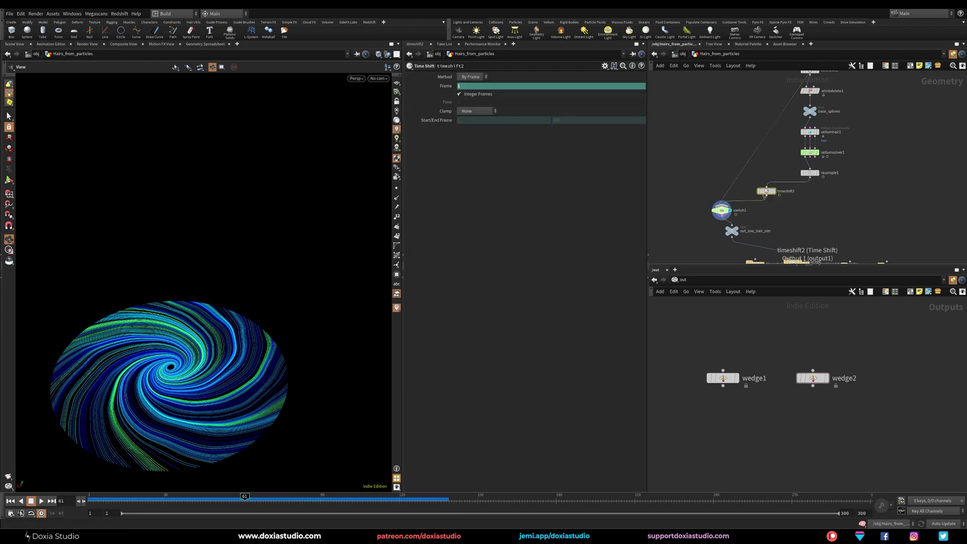
pyautogui.moveTo(223, 500); pyautogui.dragTo(443, 478)
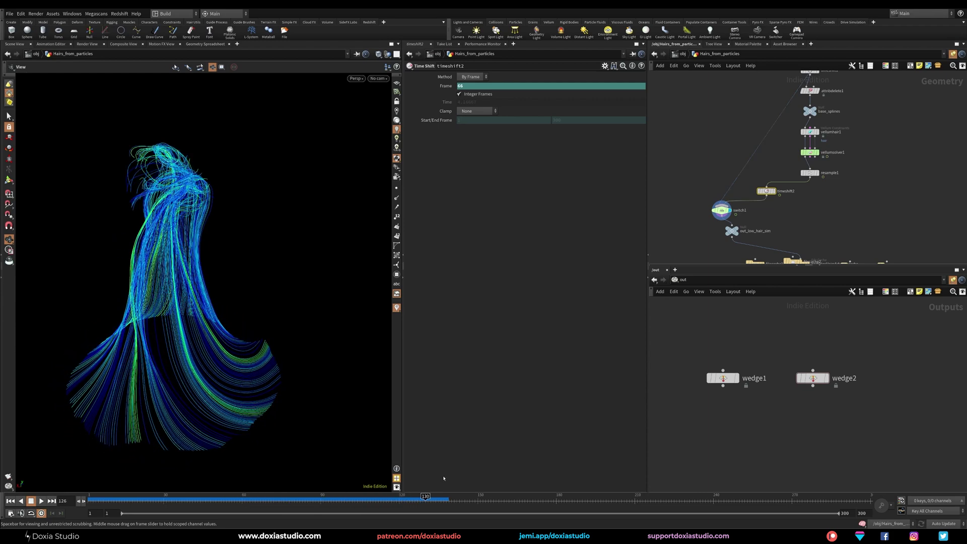
pyautogui.moveTo(245, 325)
pyautogui.mouseDown()
pyautogui.moveTo(216, 304)
pyautogui.moveTo(247, 322)
pyautogui.mouseUp()
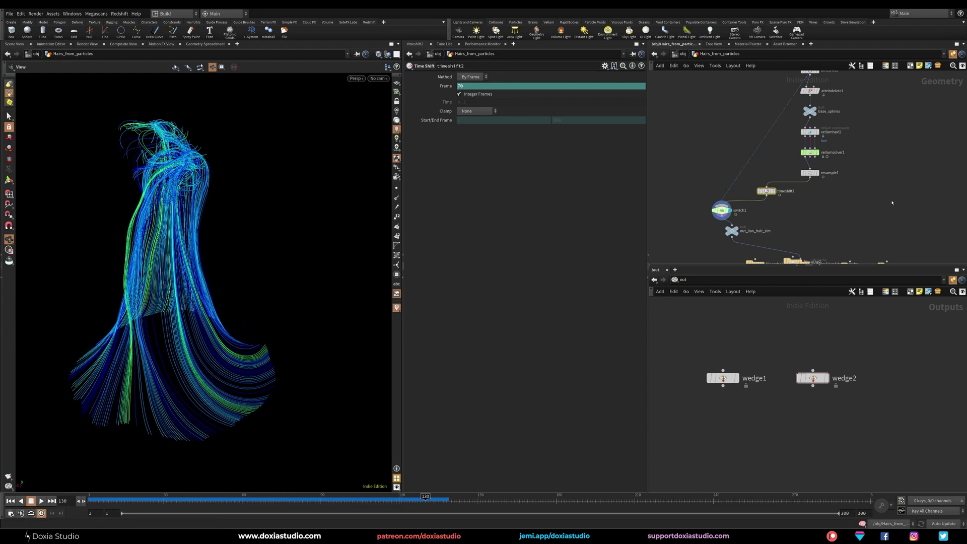
# Move resample1 between switch1 and out_low_hair_sim, display out_low_hair_sim and align the nodes vertically.
pyautogui.moveTo(778, 207); pyautogui.dragTo(801, 236, button='middle')
pyautogui.moveTo(746, 242); pyautogui.dragTo(733, 259)
pyautogui.click(744, 259)
pyautogui.moveTo(854, 238); pyautogui.dragTo(777, 191, button='middle')
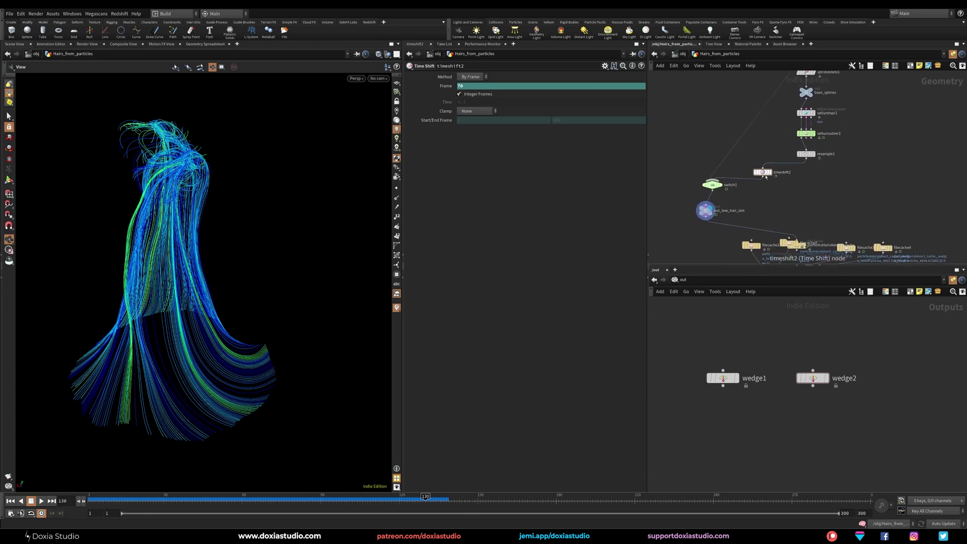
pyautogui.moveTo(763, 172); pyautogui.dragTo(714, 202)
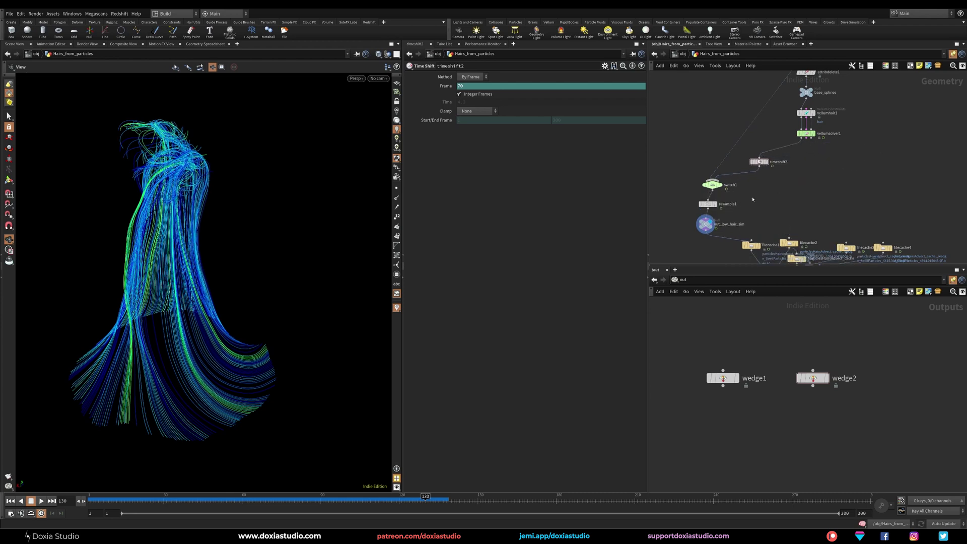
pyautogui.click(711, 223)
pyautogui.moveTo(167, 498); pyautogui.dragTo(237, 509)
pyautogui.scroll(5, 738, 203)
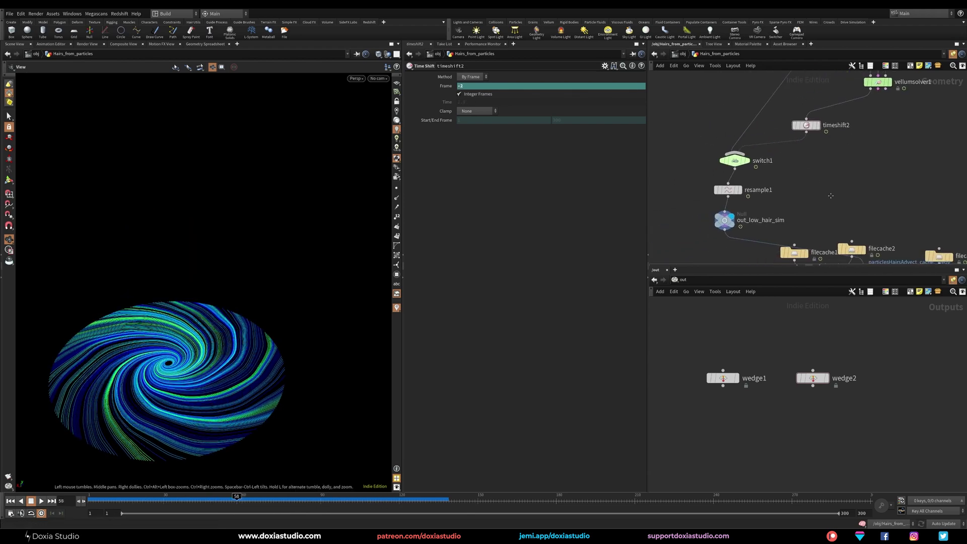
pyautogui.moveTo(724, 219); pyautogui.dragTo(734, 218)
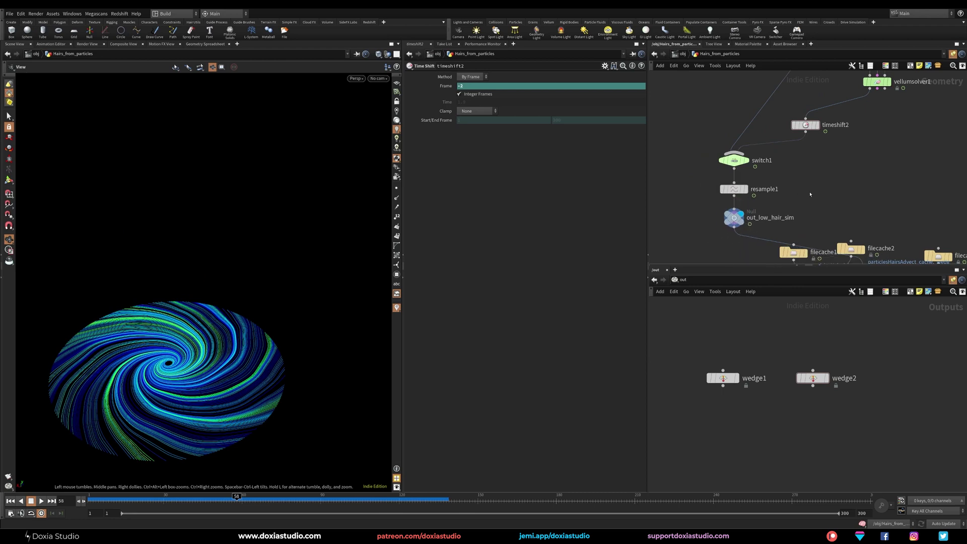
# Place particlesHairsAdvect_cache directly below out_low_hair_sim and delete the four old file cache nodes with their merge node.
pyautogui.moveTo(853, 220); pyautogui.dragTo(815, 187, button='middle')
pyautogui.scroll(-6, 814, 187)
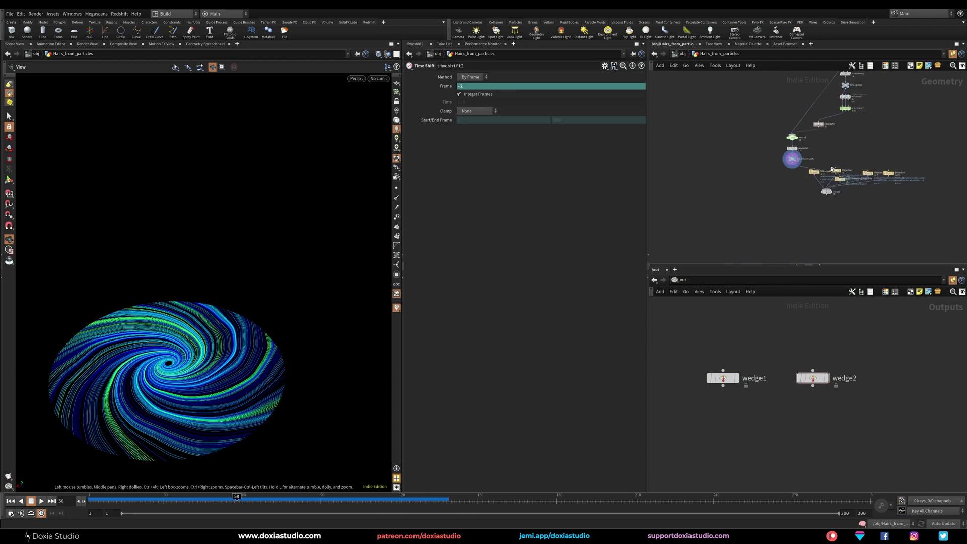
pyautogui.moveTo(915, 161); pyautogui.dragTo(816, 228)
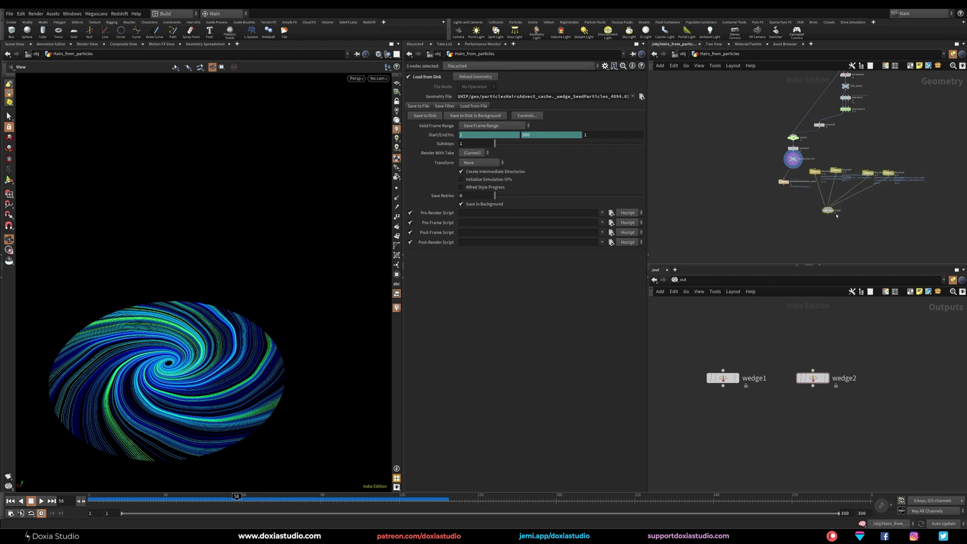
pyautogui.press('Delete')
pyautogui.moveTo(851, 195); pyautogui.dragTo(861, 223, button='middle')
pyautogui.moveTo(794, 210); pyautogui.dragTo(803, 203)
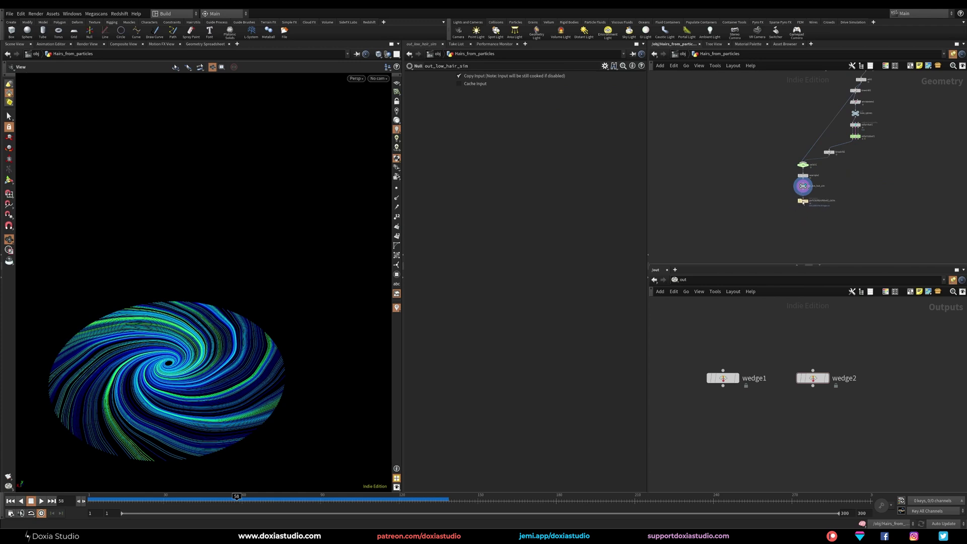
# Move the chain from timeshift1 to vellumsolver1 to one side of add1 and line up timeshift2 beneath it.
pyautogui.scroll(4, 860, 182)
pyautogui.moveTo(862, 183); pyautogui.dragTo(775, 288, button='middle')
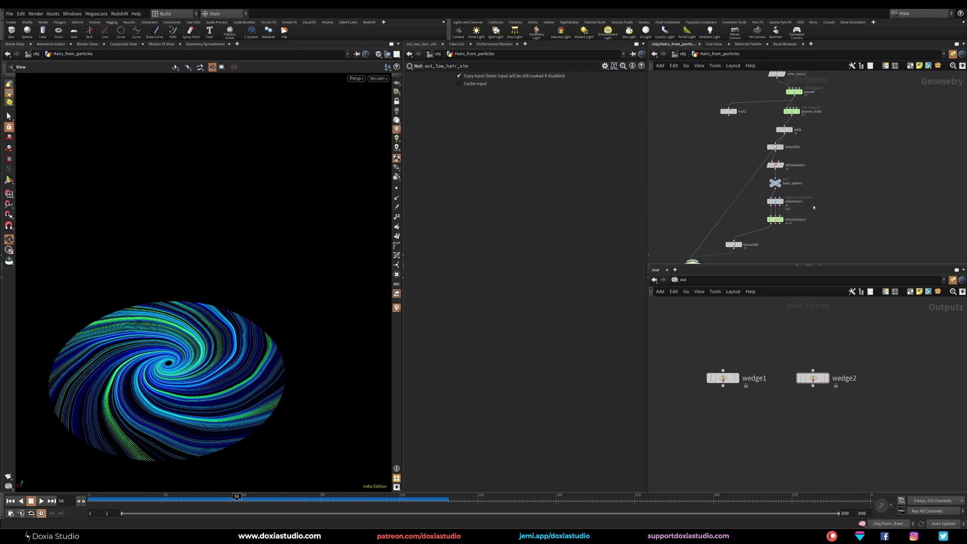
pyautogui.moveTo(813, 207); pyautogui.dragTo(783, 202, button='middle')
pyautogui.moveTo(797, 139); pyautogui.dragTo(808, 211)
pyautogui.moveTo(703, 240); pyautogui.dragTo(802, 228)
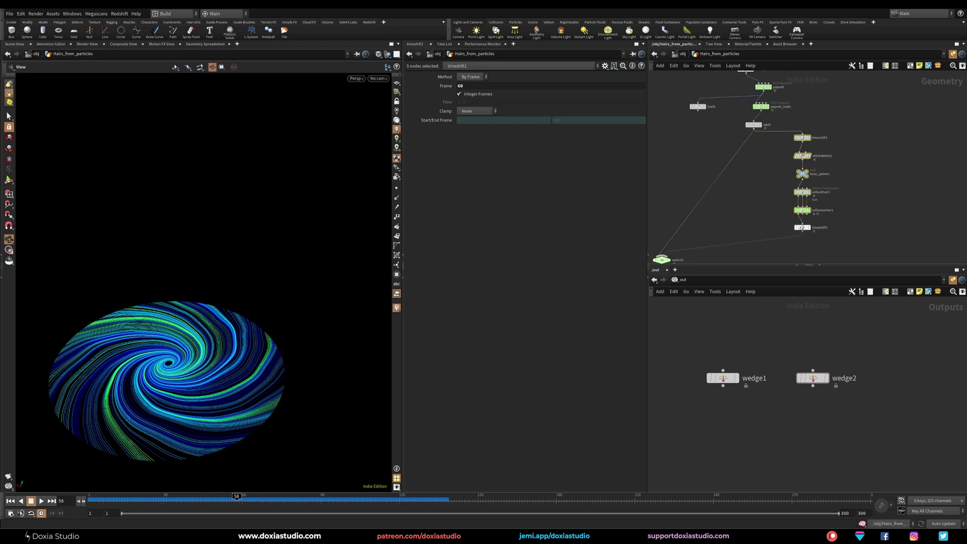
# Line up switch1 below add1, with resample1, out_low_hair_sim and the cache node directly beneath it.
pyautogui.moveTo(727, 224); pyautogui.dragTo(745, 177, button='middle')
pyautogui.moveTo(680, 216); pyautogui.dragTo(770, 193)
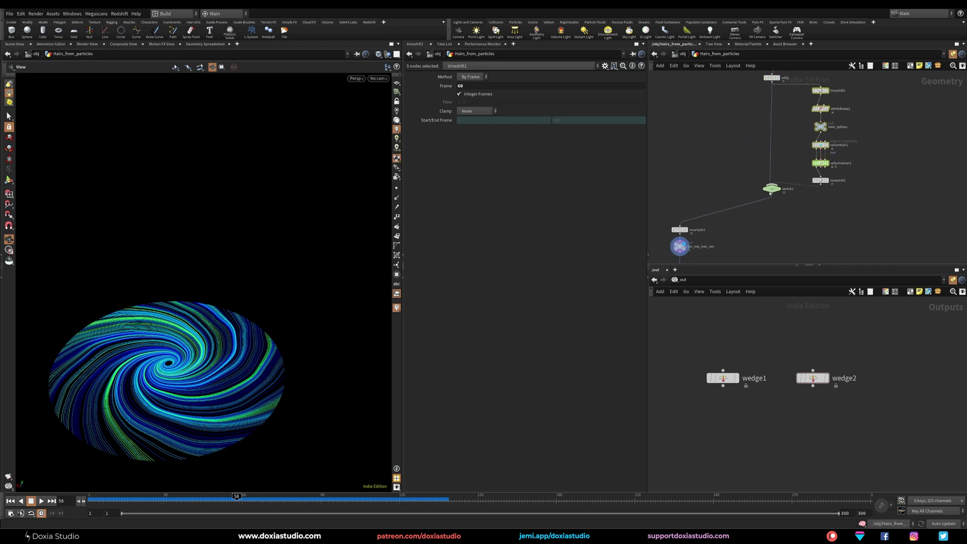
pyautogui.click(734, 222)
pyautogui.moveTo(733, 222); pyautogui.dragTo(731, 178, button='middle')
pyautogui.moveTo(728, 174); pyautogui.dragTo(666, 262)
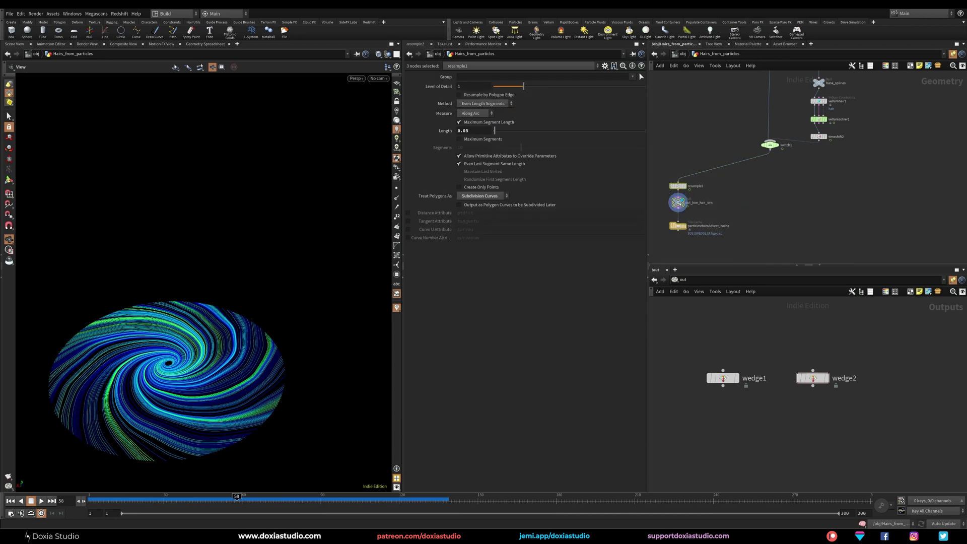
pyautogui.moveTo(677, 203); pyautogui.dragTo(770, 187)
pyautogui.click(734, 184)
# Review wedge2's seed settings and the parameters of scatter1, add1 and timeshift1 along the network.
pyautogui.moveTo(732, 167); pyautogui.dragTo(705, 246, button='middle')
pyautogui.moveTo(718, 147); pyautogui.dragTo(715, 236, button='middle')
pyautogui.moveTo(688, 185)
pyautogui.mouseDown()
pyautogui.moveTo(670, 183)
pyautogui.moveTo(688, 186)
pyautogui.mouseUp()
pyautogui.click(687, 179)
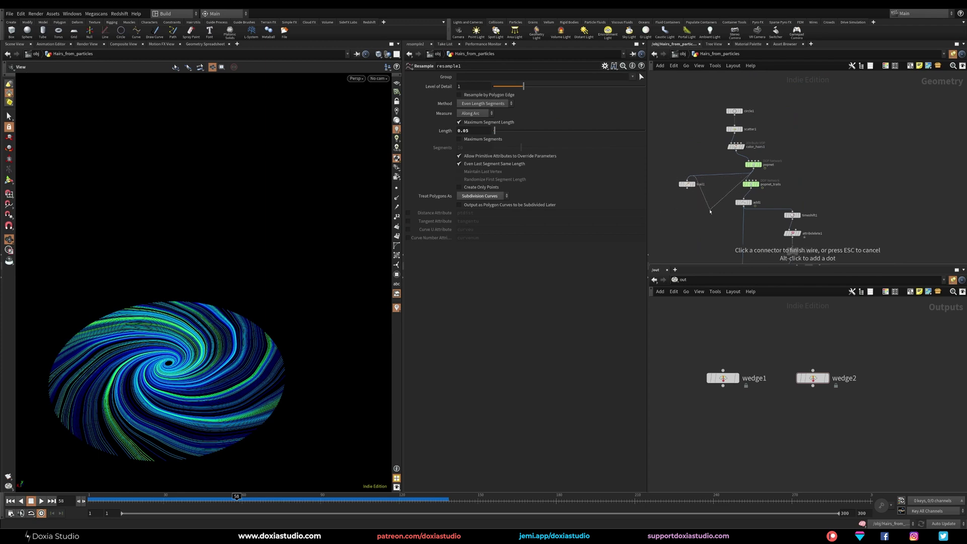
pyautogui.press('Escape')
pyautogui.click(812, 377)
pyautogui.moveTo(861, 157); pyautogui.dragTo(830, 160, button='middle')
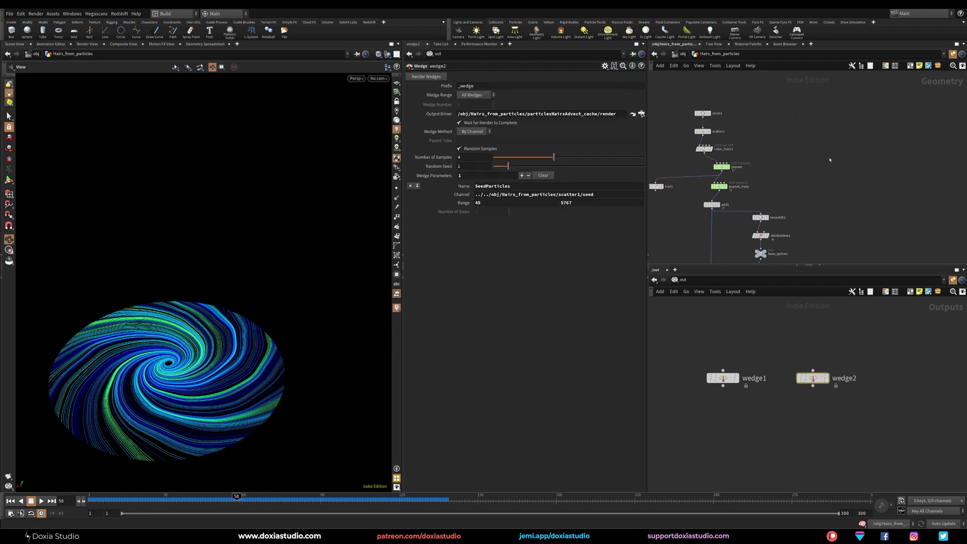
pyautogui.click(702, 131)
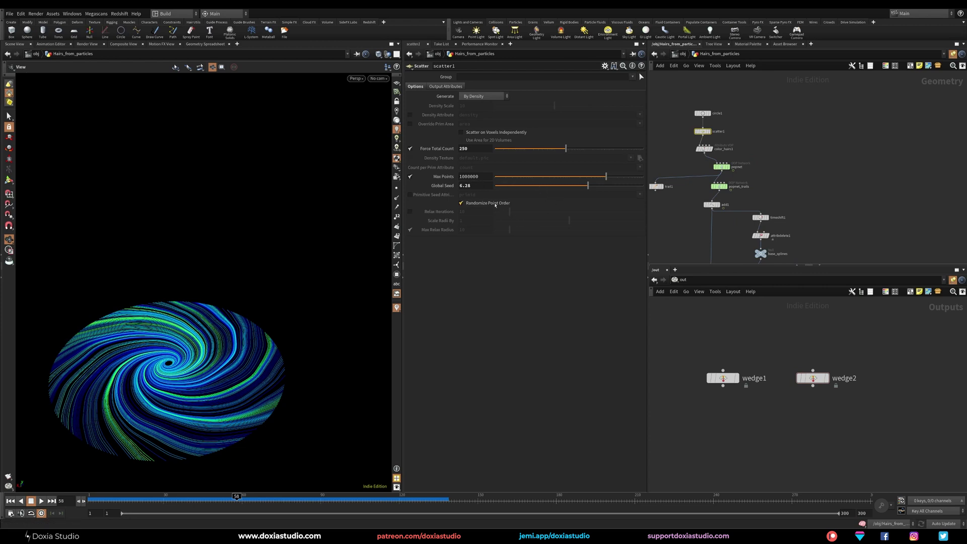
pyautogui.moveTo(837, 212); pyautogui.dragTo(839, 145, button='middle')
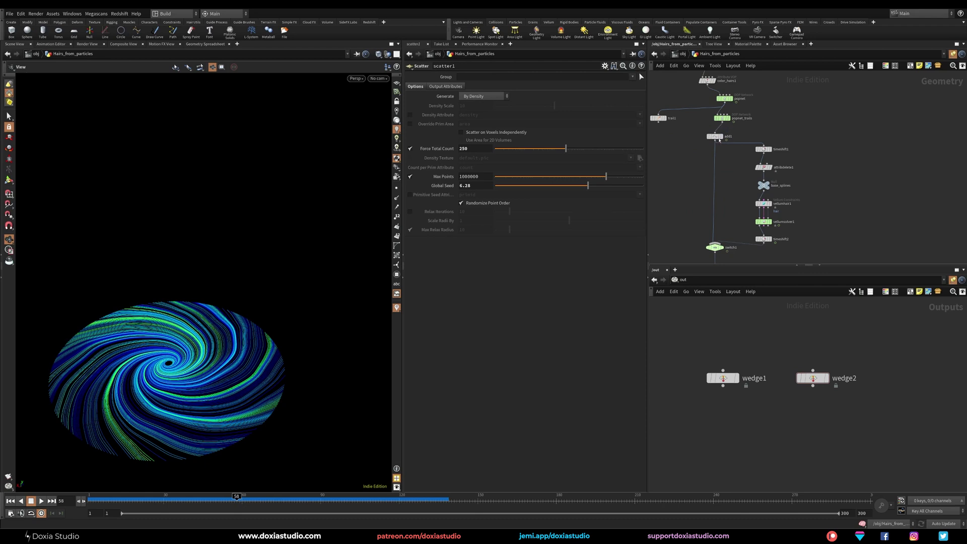
pyautogui.click(714, 137)
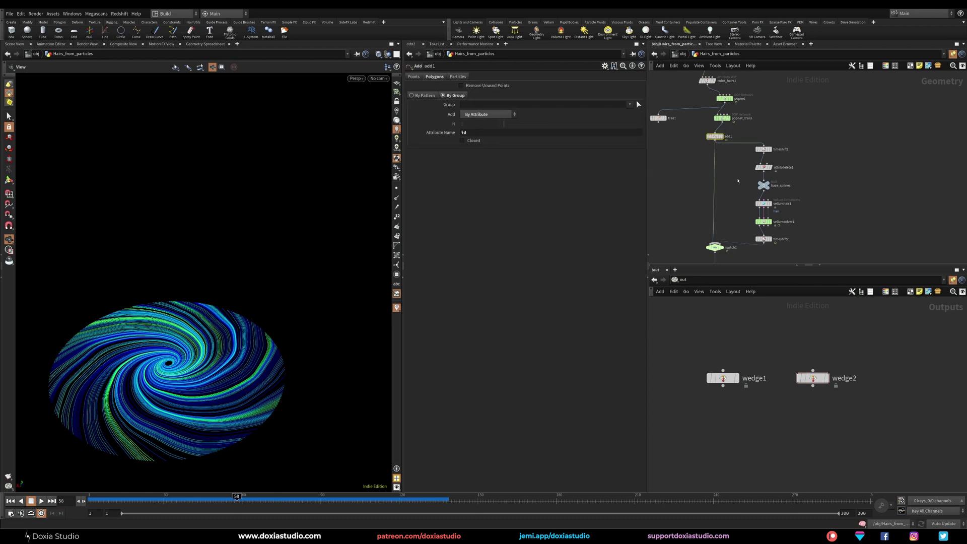
pyautogui.moveTo(765, 159); pyautogui.dragTo(746, 134, button='middle')
pyautogui.click(744, 124)
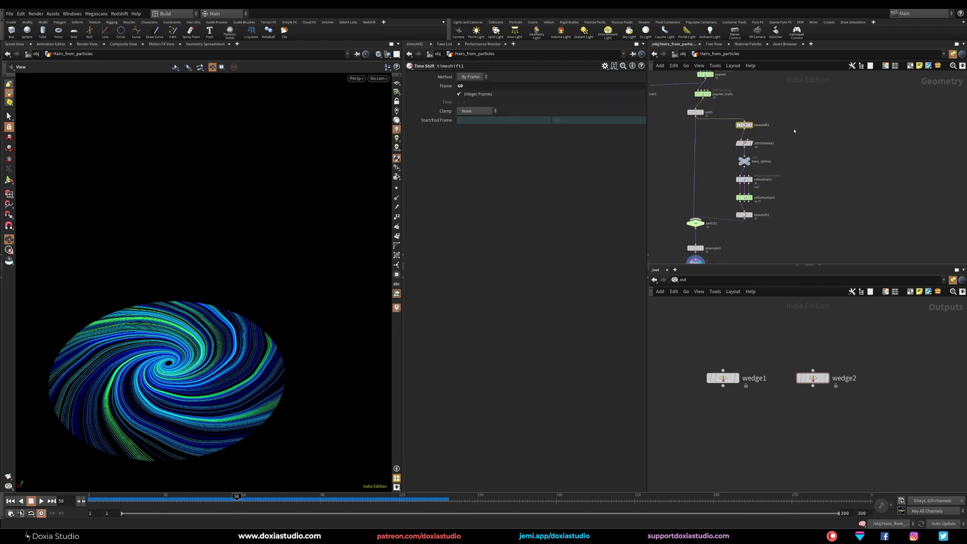
# Configure attribdelete1 to delete non-selected attributes, keeping only the point attributes Cd and P.
pyautogui.moveTo(777, 137); pyautogui.dragTo(747, 146)
pyautogui.moveTo(803, 183); pyautogui.dragTo(796, 216, button='middle')
pyautogui.moveTo(756, 240); pyautogui.dragTo(786, 204, button='middle')
pyautogui.click(641, 93)
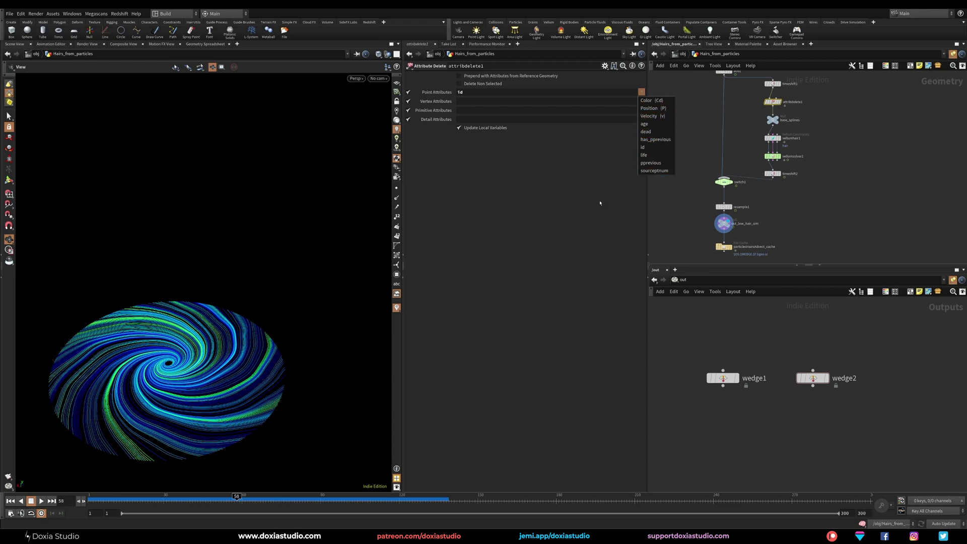
pyautogui.click(563, 167)
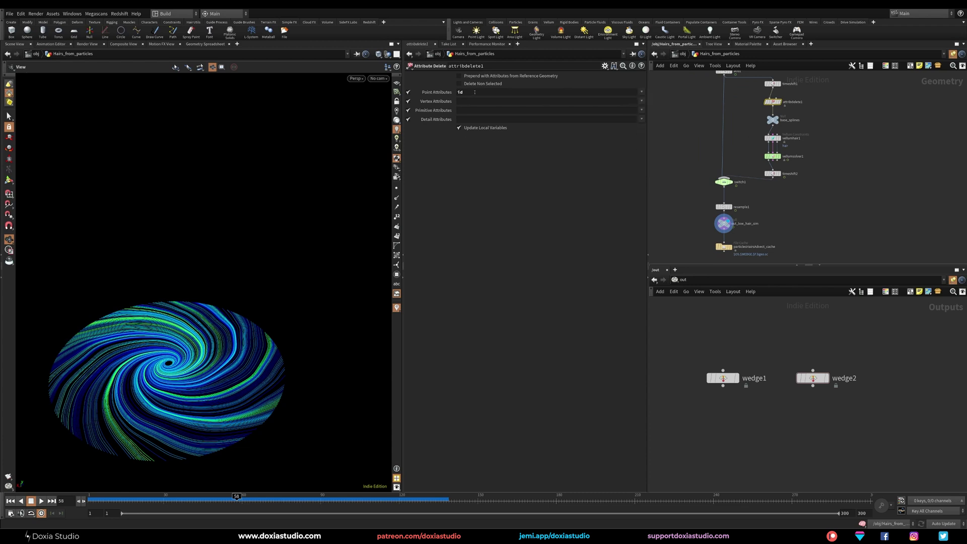
pyautogui.doubleClick(473, 94)
pyautogui.press('BackSpace')
pyautogui.click(507, 154)
pyautogui.click(642, 92)
pyautogui.click(652, 100)
pyautogui.click(642, 92)
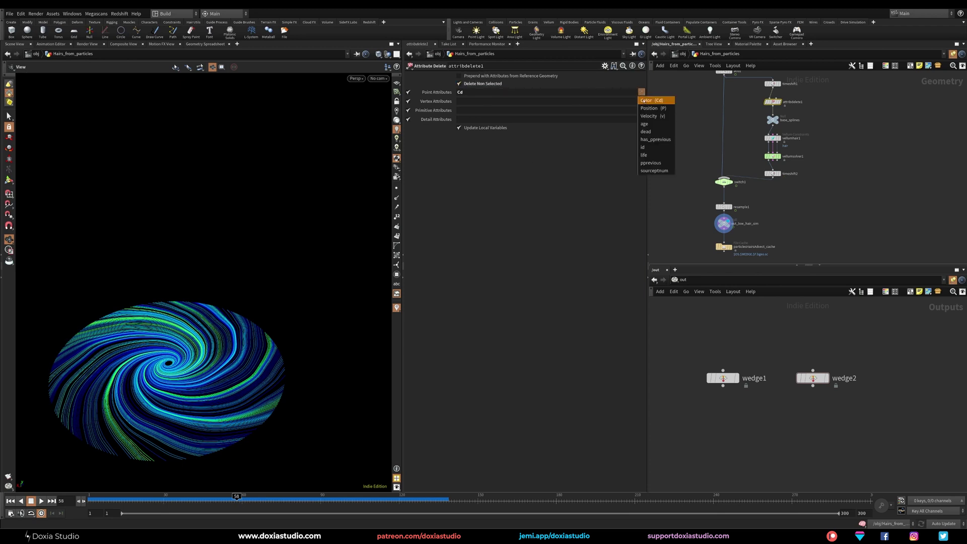
pyautogui.click(649, 109)
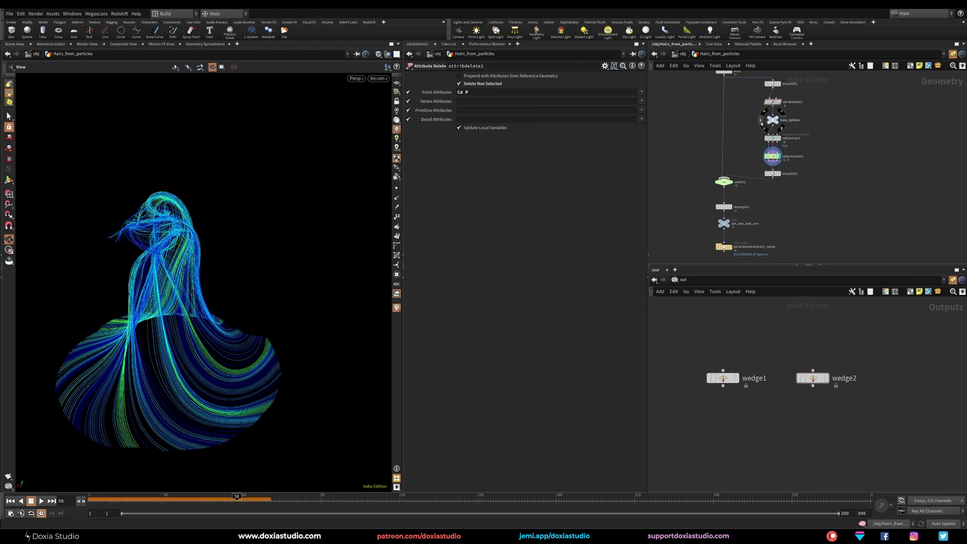
# Display timeshift2 and switch1 in turn, and return the timeline to frame 1.
pyautogui.click(761, 125)
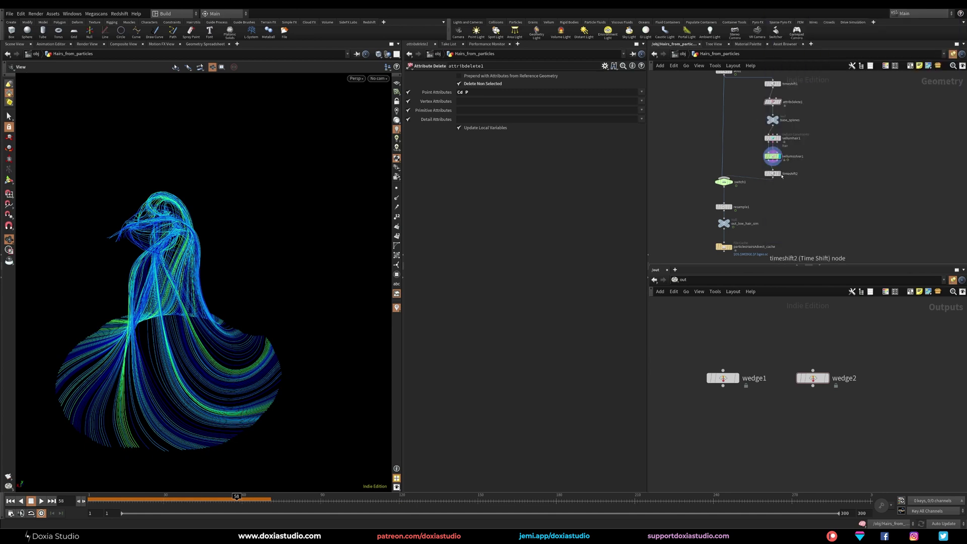
pyautogui.click(773, 174)
pyautogui.moveTo(709, 175); pyautogui.dragTo(717, 118, button='middle')
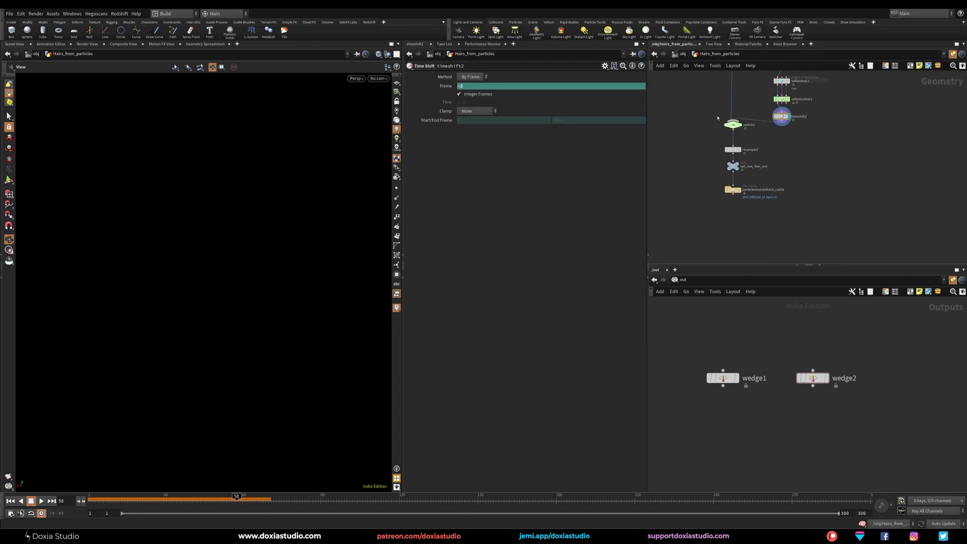
pyautogui.click(740, 125)
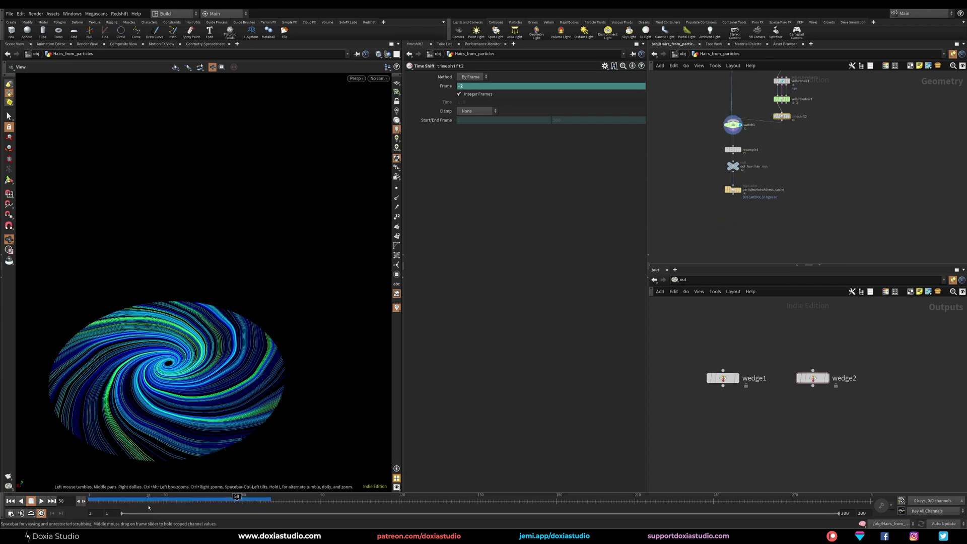
pyautogui.moveTo(149, 501); pyautogui.dragTo(59, 479)
# Review the simulation settings of popnet, popnet_trails and vellumsolver1.
pyautogui.moveTo(831, 134); pyautogui.dragTo(811, 200, button='middle')
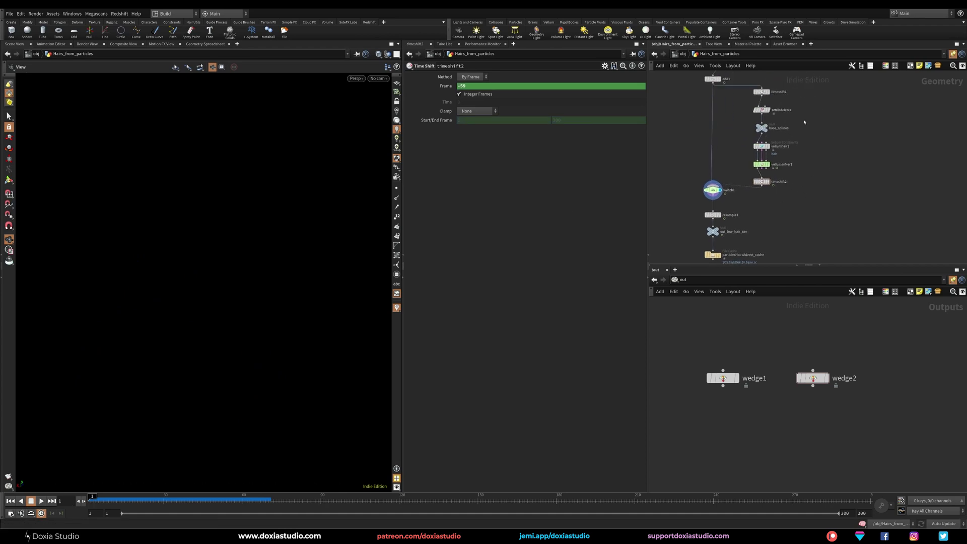
pyautogui.moveTo(804, 123); pyautogui.dragTo(771, 234, button='middle')
pyautogui.moveTo(699, 174); pyautogui.dragTo(698, 173)
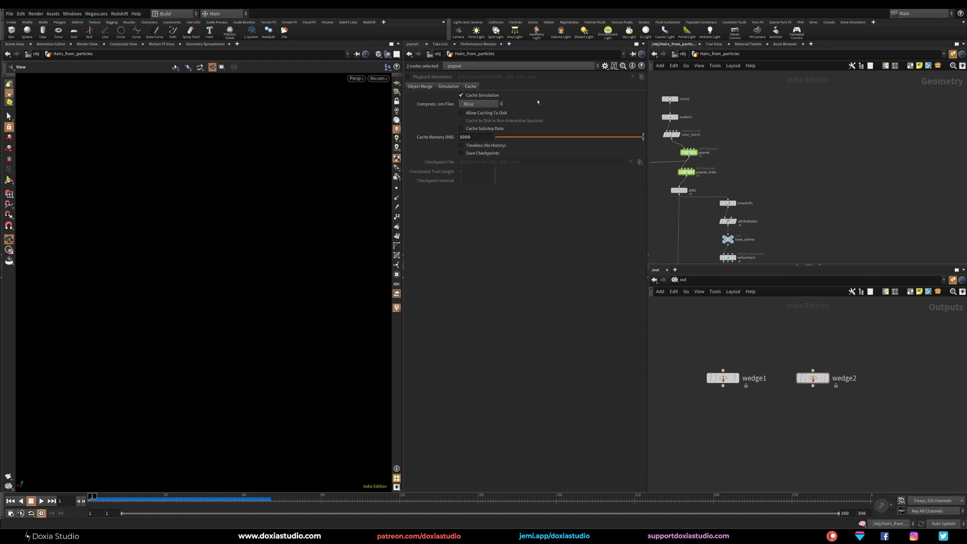
pyautogui.click(738, 142)
pyautogui.click(689, 153)
pyautogui.click(447, 89)
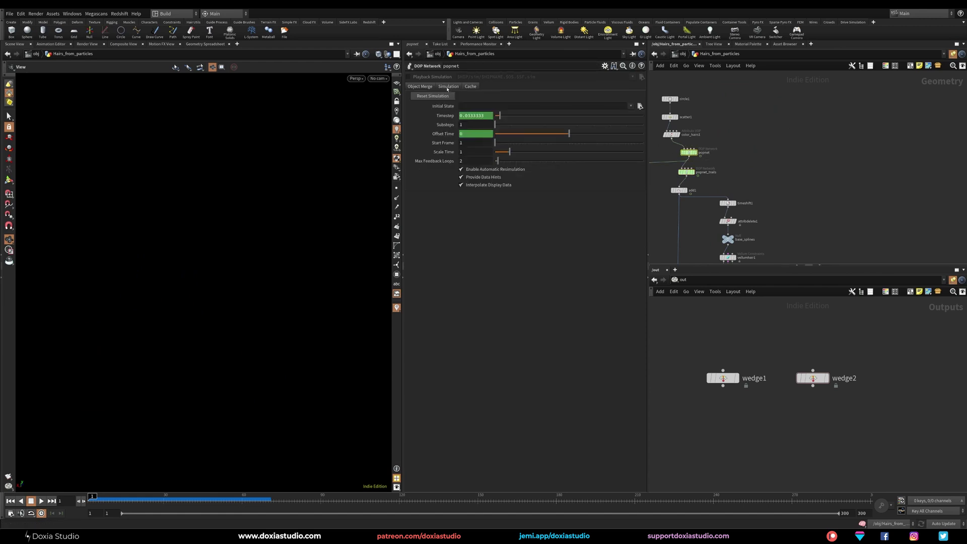
pyautogui.click(688, 173)
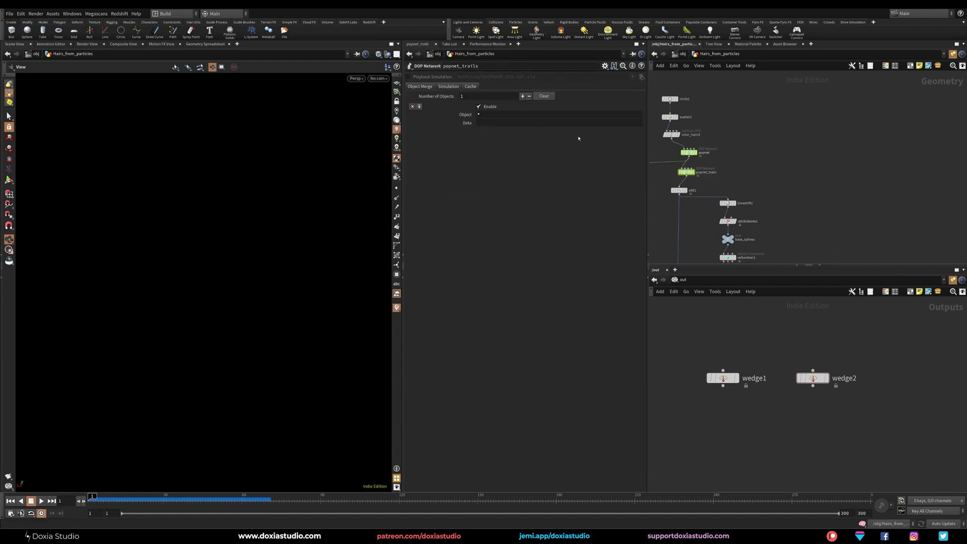
pyautogui.click(446, 87)
pyautogui.moveTo(792, 257); pyautogui.dragTo(813, 137, button='middle')
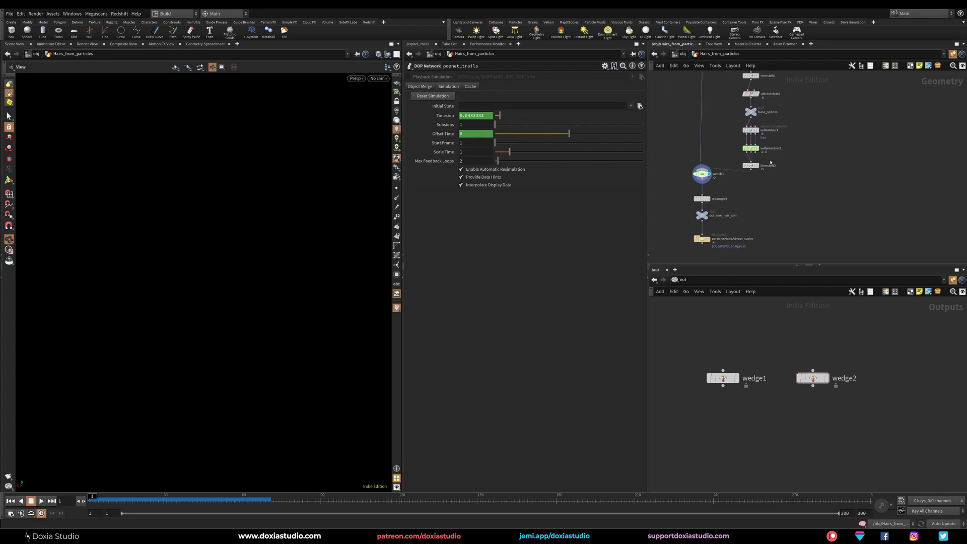
pyautogui.click(764, 150)
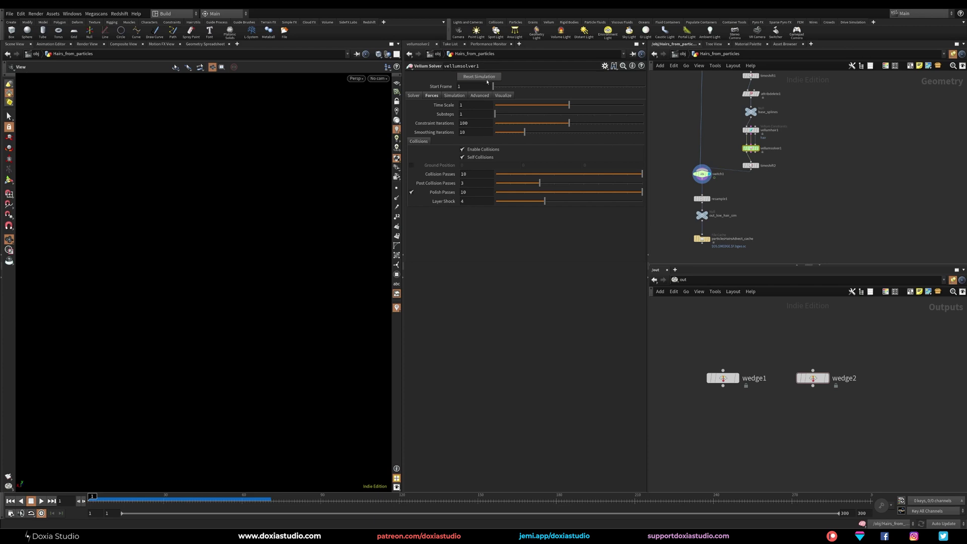
# Check wedge2's output driver and scatter seed channel, and set the timeline's end frame to 210.
pyautogui.click(823, 377)
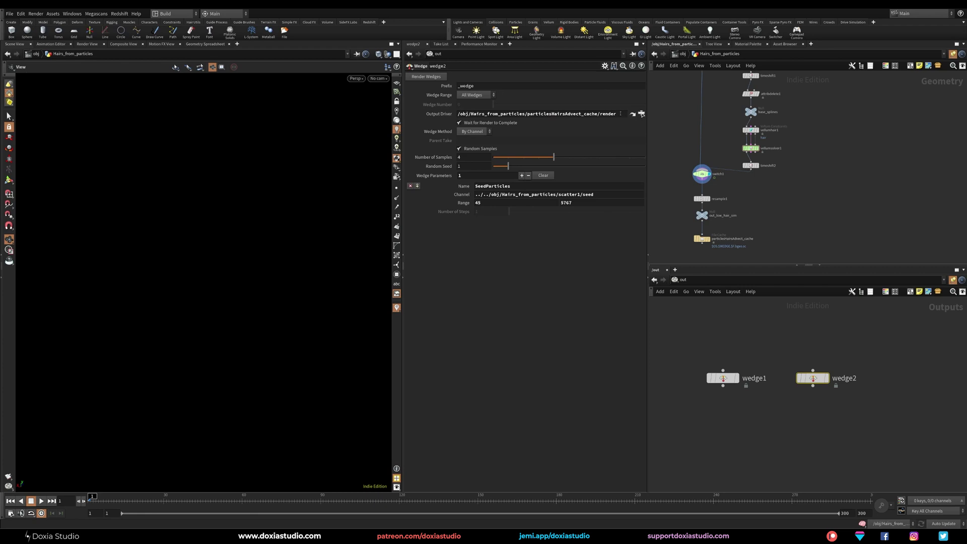
pyautogui.moveTo(703, 238); pyautogui.dragTo(702, 240)
pyautogui.click(521, 187)
pyautogui.moveTo(600, 194); pyautogui.dragTo(455, 201)
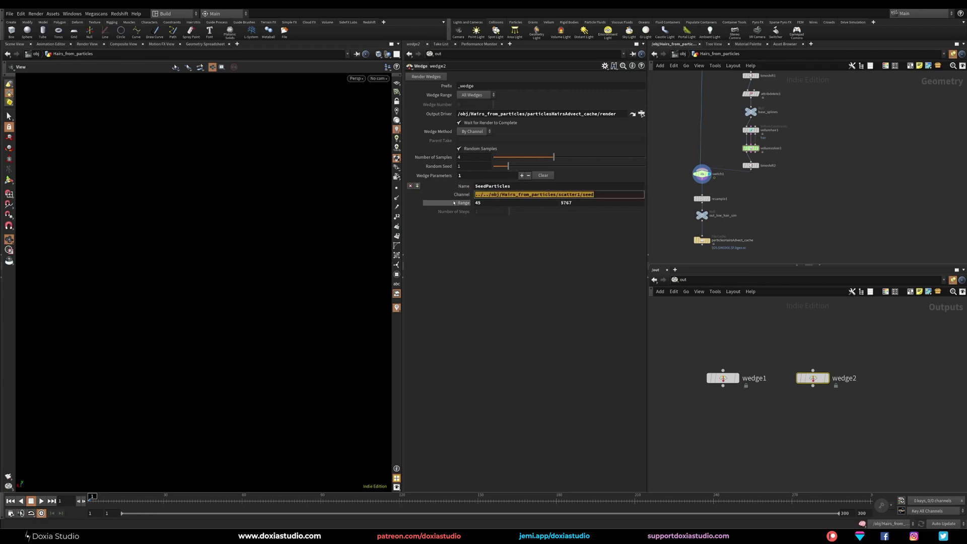
pyautogui.click(514, 247)
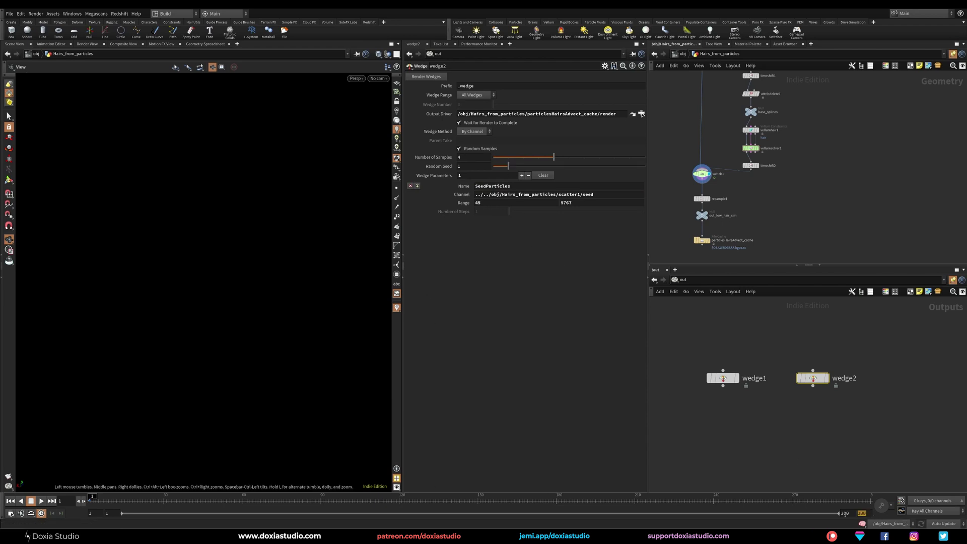
pyautogui.press('Return')
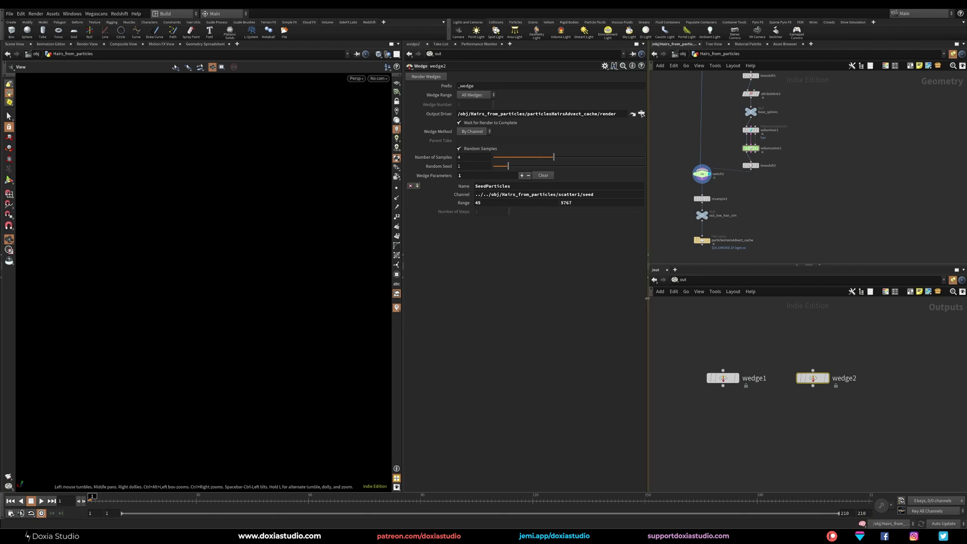
# Save the scene and render the seed wedges from wedge2.
pyautogui.hotkey('ctrl', 's')
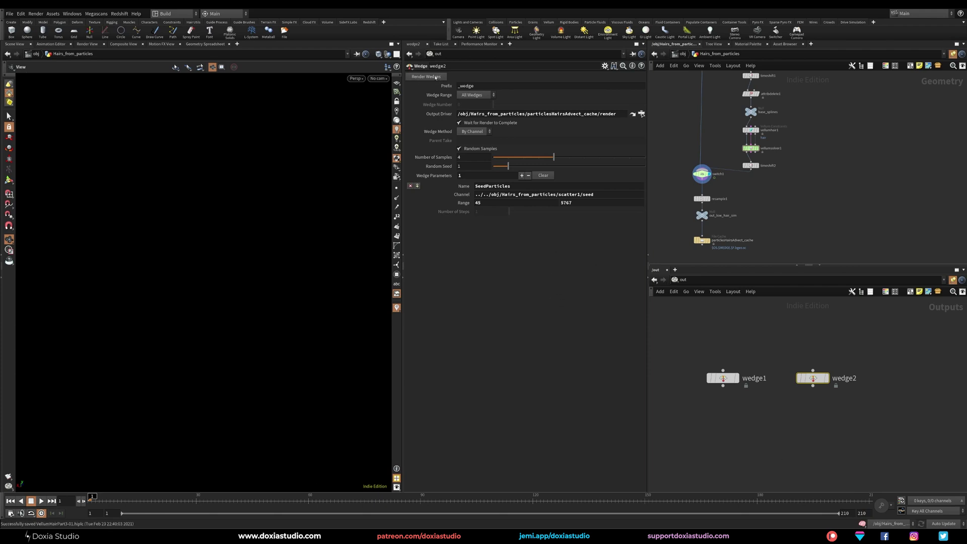
pyautogui.click(433, 77)
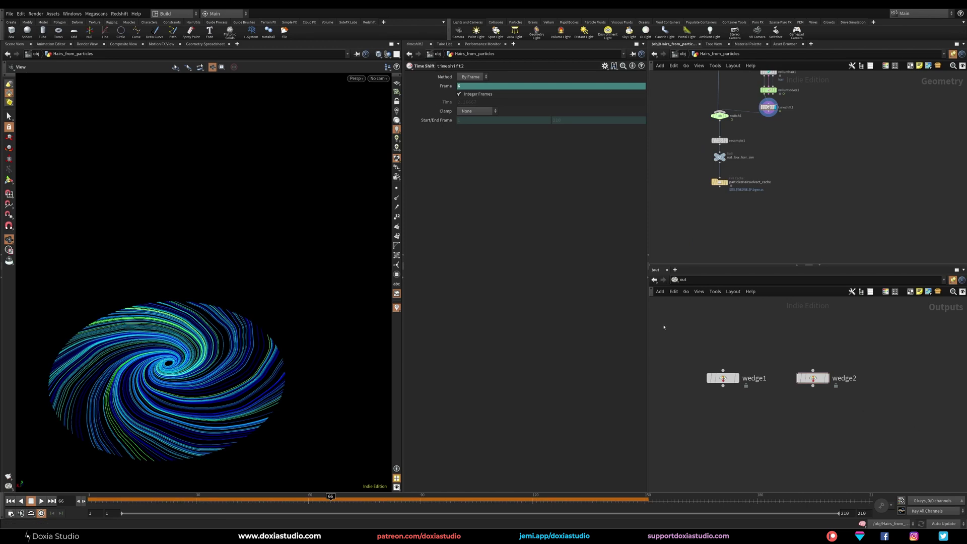
# Add a File Cache node below particlesHairsAdvect_cache that loads the SeedParticles_813 wedge sequence from disk.
pyautogui.moveTo(700, 237); pyautogui.dragTo(716, 220, button='middle')
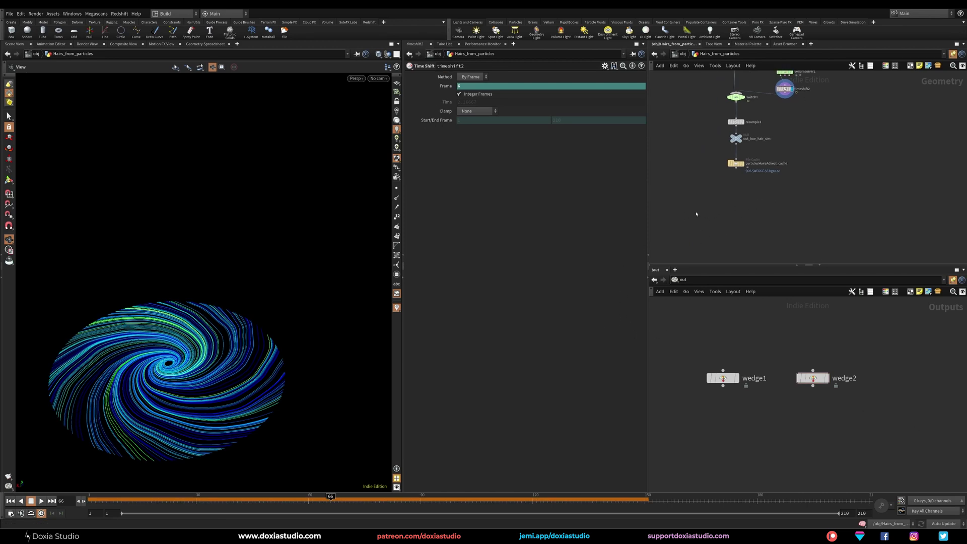
pyautogui.press('Tab')
pyautogui.write('file')
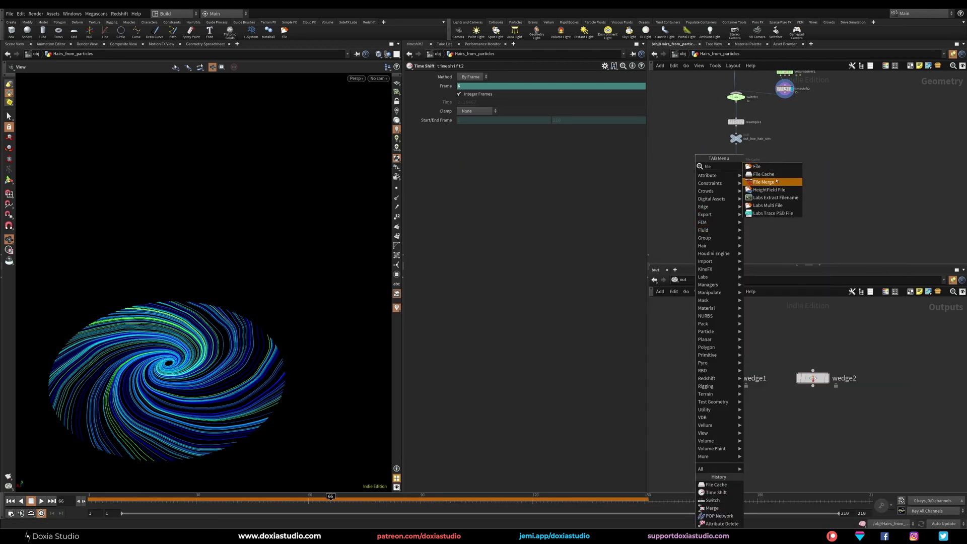
pyautogui.click(764, 173)
pyautogui.click(702, 213)
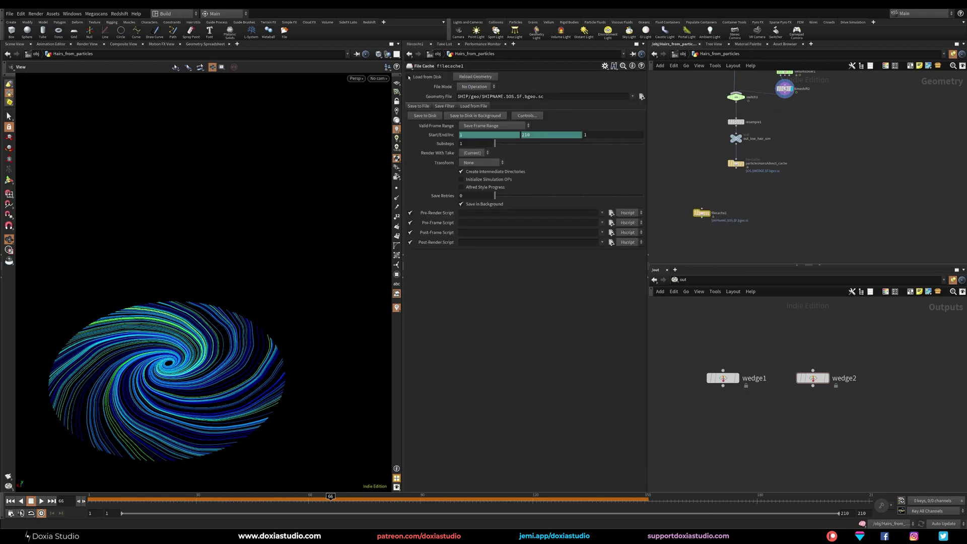
pyautogui.click(409, 77)
pyautogui.click(641, 96)
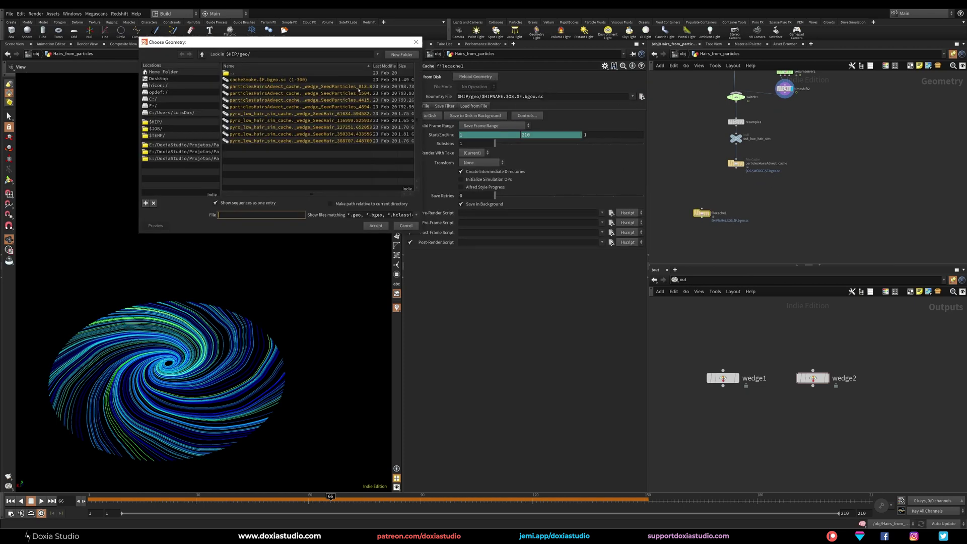
pyautogui.doubleClick(367, 87)
# Duplicate the file cache node beside the first and load the SeedParticles_1504 wedge sequence into the copy.
pyautogui.keyDown('alt'); pyautogui.moveTo(703, 213); pyautogui.dragTo(736, 213); pyautogui.keyUp('alt')
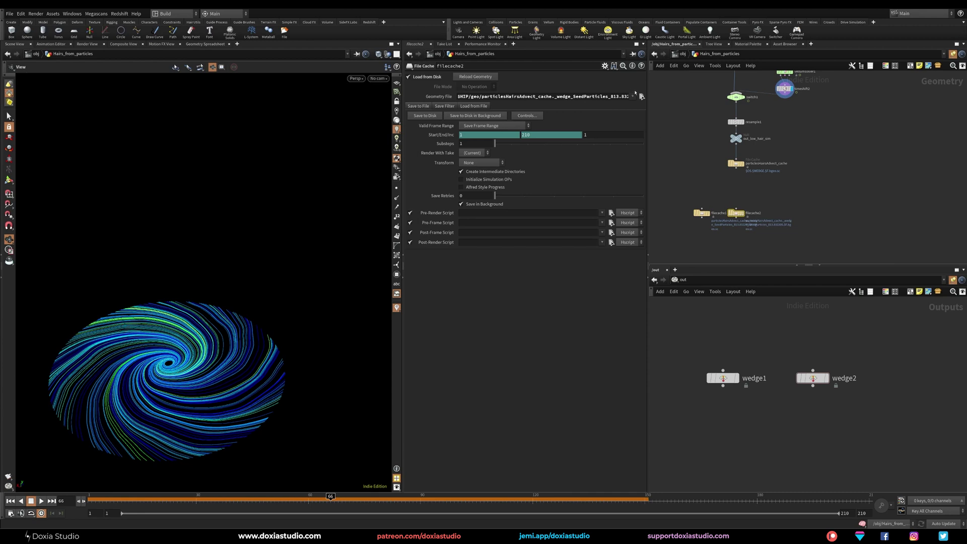
pyautogui.click(641, 96)
pyautogui.click(370, 94)
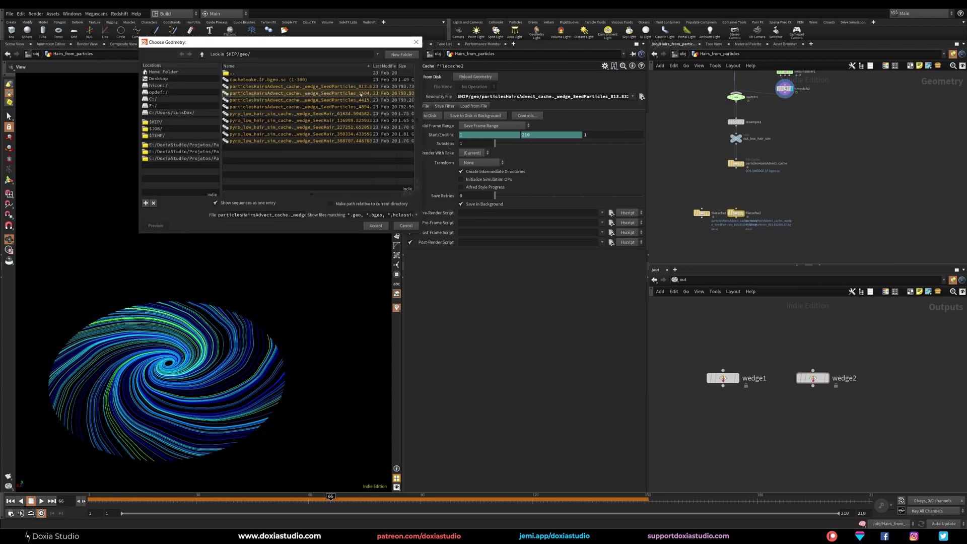
pyautogui.doubleClick(360, 94)
# Make a third file cache copy in the row and load the SeedParticles_4415 wedge sequence into it.
pyautogui.keyDown('alt'); pyautogui.moveTo(739, 214); pyautogui.dragTo(773, 216); pyautogui.keyUp('alt')
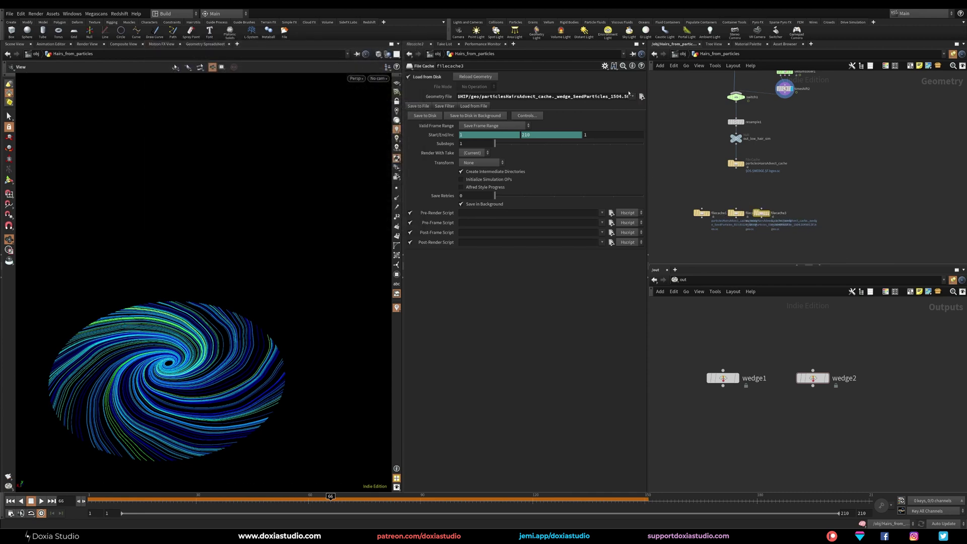
pyautogui.click(641, 96)
pyautogui.click(360, 100)
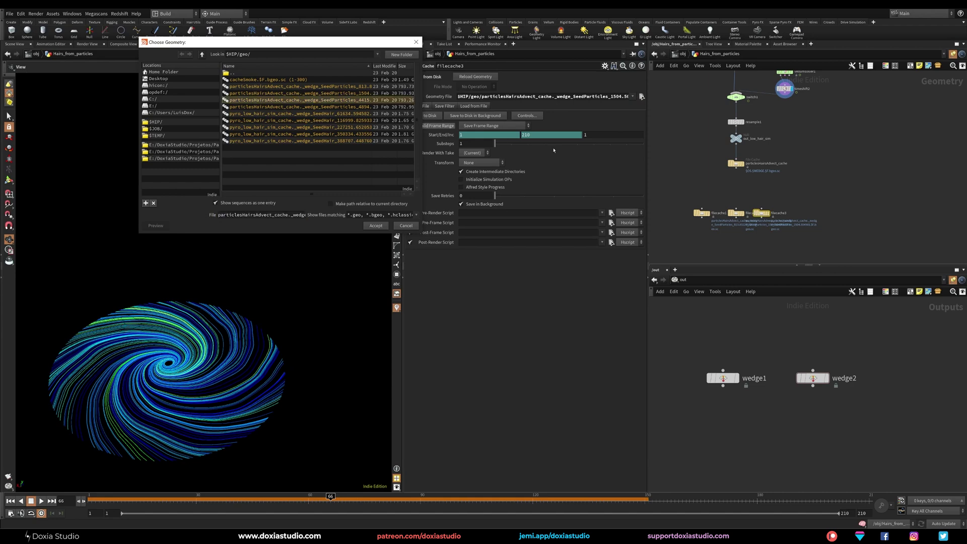
pyautogui.click(375, 226)
pyautogui.click(777, 213)
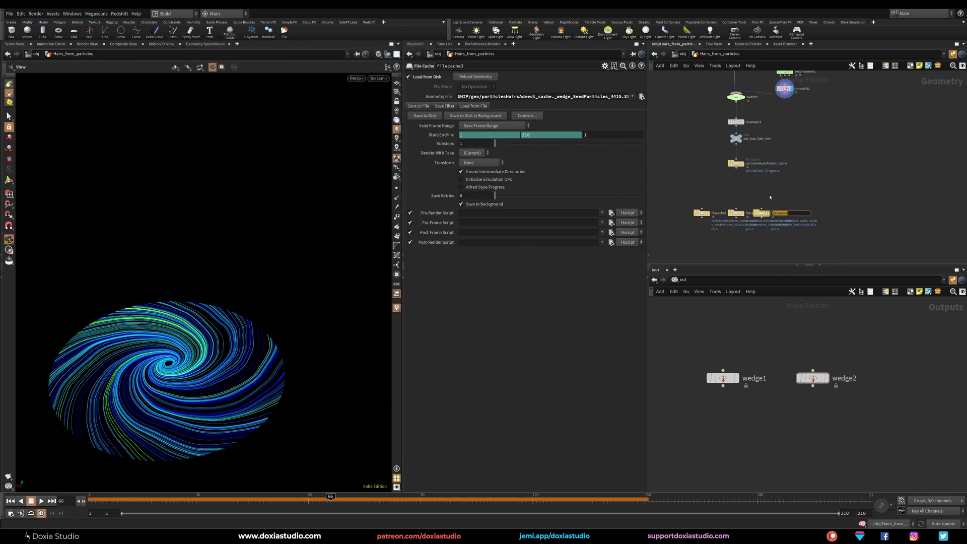
# Make a fourth file cache copy at the end of the row and load the SeedParticles_4894 wedge sequence.
pyautogui.keyDown('alt'); pyautogui.moveTo(762, 216); pyautogui.dragTo(798, 217); pyautogui.keyUp('alt')
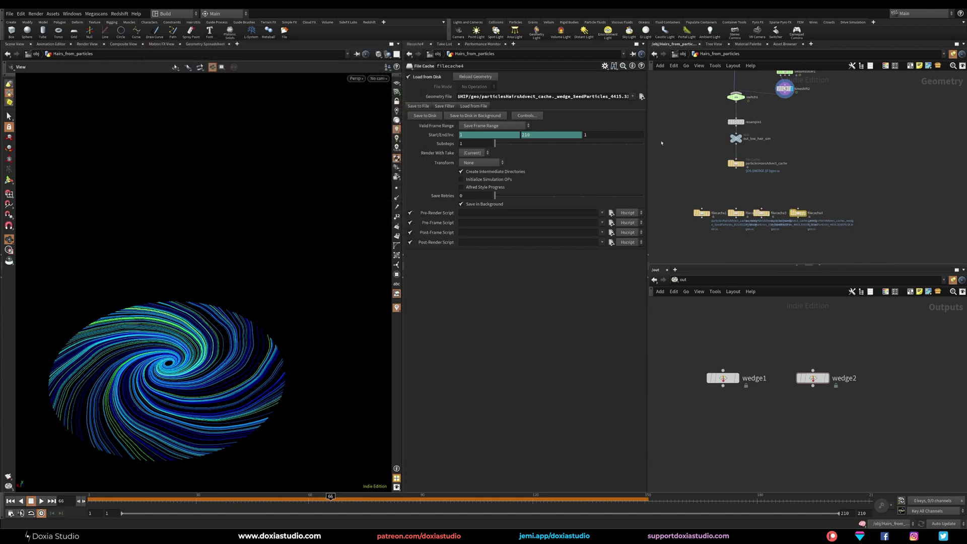
pyautogui.click(641, 96)
pyautogui.doubleClick(337, 107)
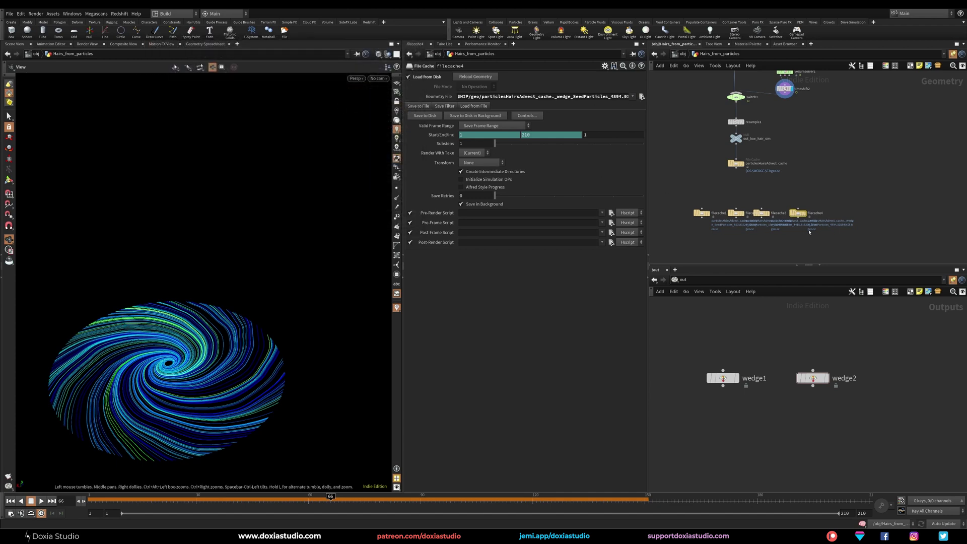
# Combine all four file cache nodes into a Merge node placed below them.
pyautogui.moveTo(846, 199); pyautogui.dragTo(680, 255)
pyautogui.click(701, 218)
pyautogui.press('Tab')
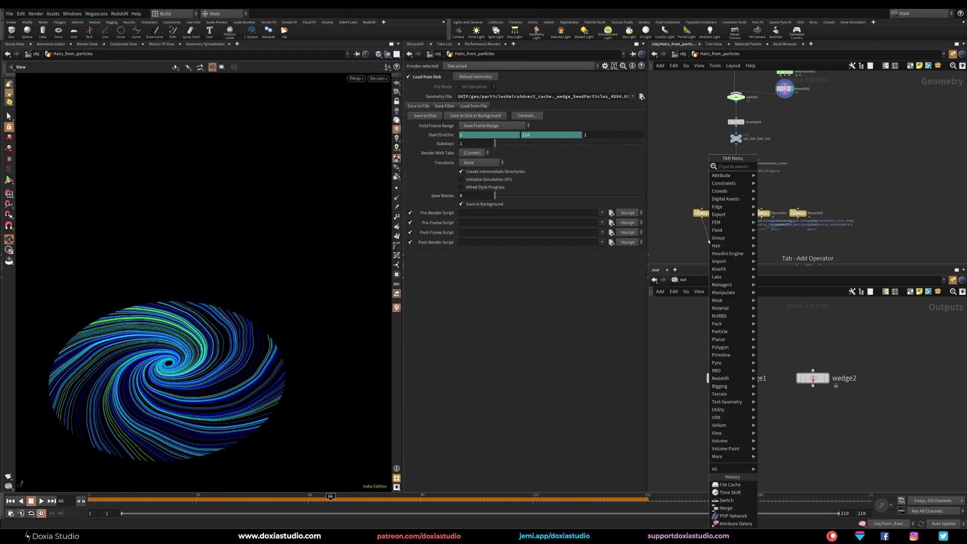
pyautogui.write('merge')
pyautogui.click(785, 176)
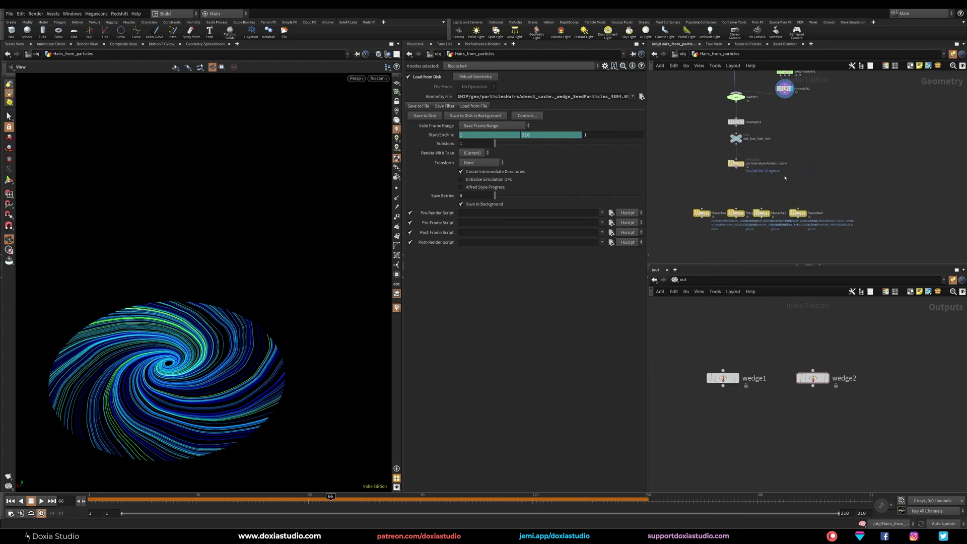
pyautogui.click(718, 251)
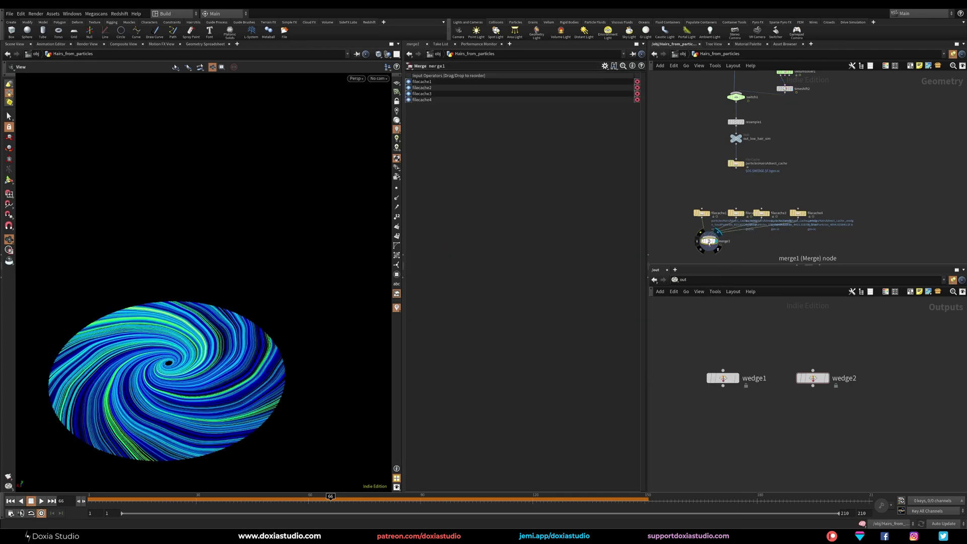
# Display each of the four file cache nodes in turn to compare the seed variations.
pyautogui.click(703, 216)
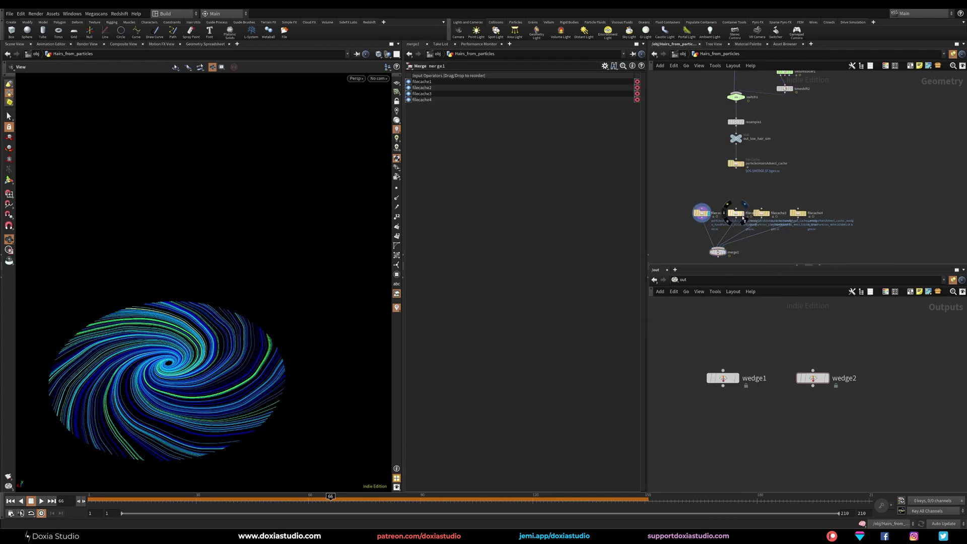
pyautogui.click(743, 217)
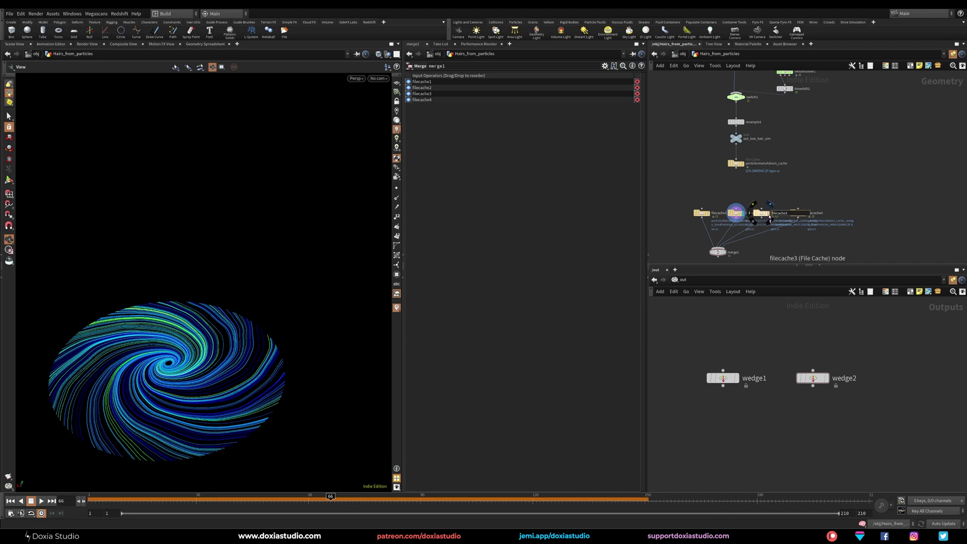
pyautogui.click(770, 215)
pyautogui.click(801, 214)
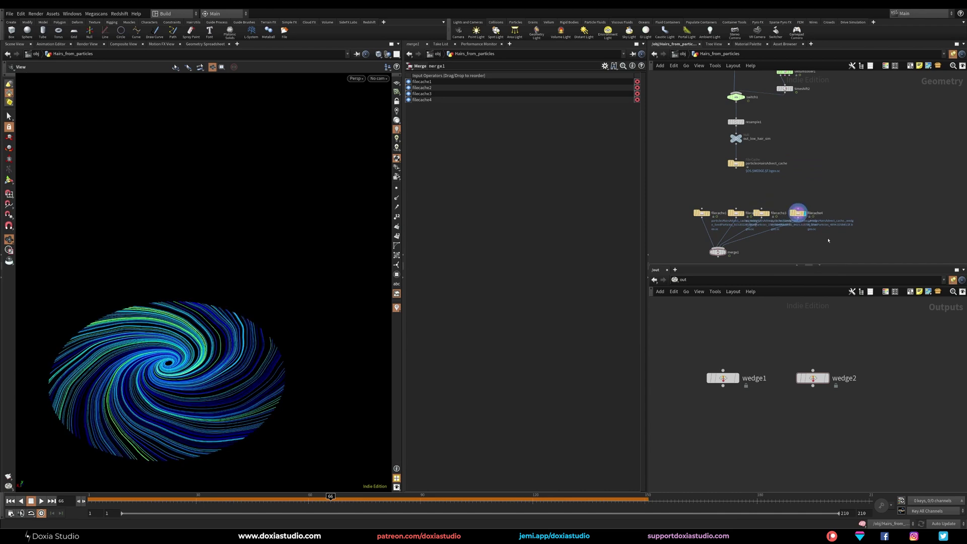
# Review the network above the caches, examining the Vellum solver, the particle networks and the chain down to the Merge node.
pyautogui.moveTo(867, 135); pyautogui.dragTo(842, 209, button='middle')
pyautogui.moveTo(839, 102)
pyautogui.mouseDown(button='middle')
pyautogui.moveTo(839, 205)
pyautogui.moveTo(859, 110)
pyautogui.mouseUp(button='middle')
pyautogui.moveTo(820, 223); pyautogui.dragTo(850, 230, button='middle')
pyautogui.click(803, 148)
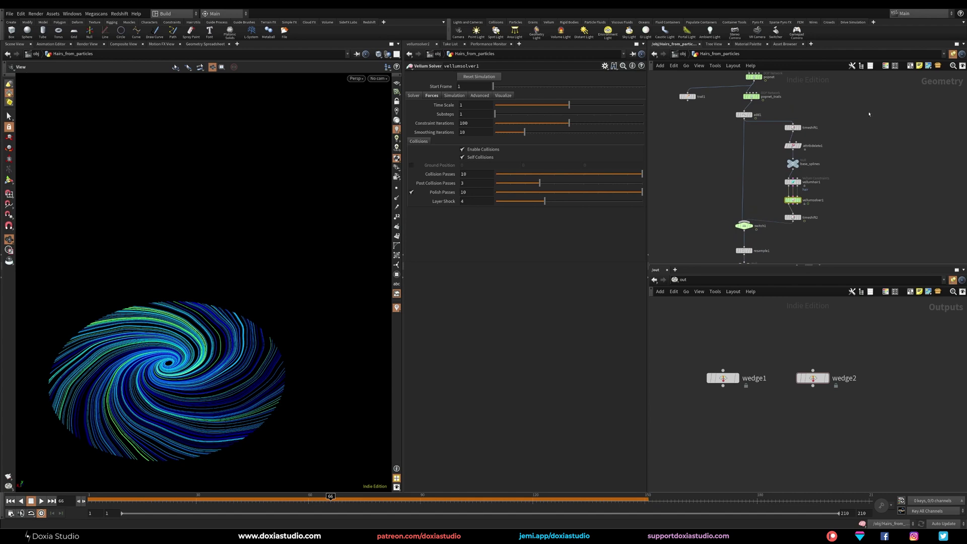
pyautogui.moveTo(869, 114); pyautogui.dragTo(844, 157, button='middle')
pyautogui.moveTo(822, 102); pyautogui.dragTo(729, 145)
pyautogui.moveTo(870, 177); pyautogui.dragTo(854, 241, button='middle')
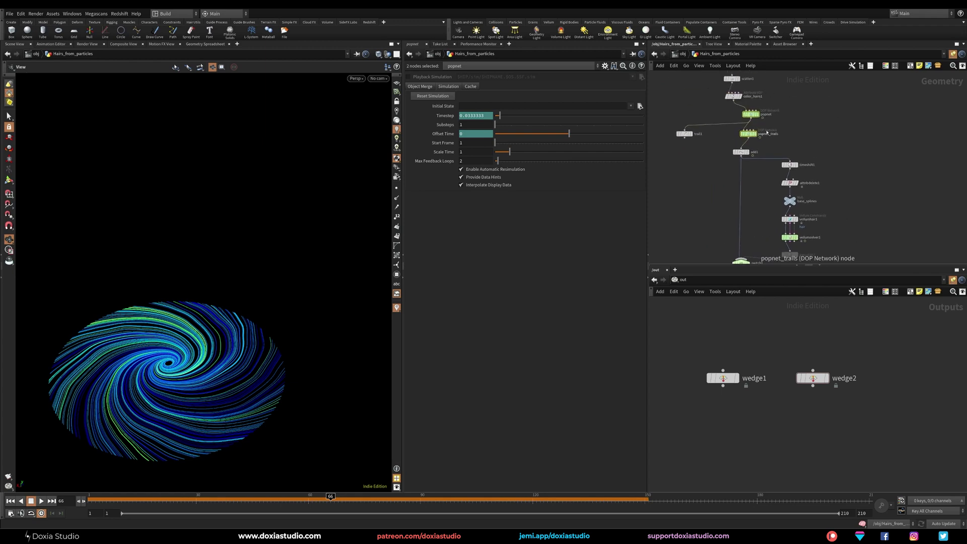
pyautogui.moveTo(850, 135); pyautogui.dragTo(864, 68, button='middle')
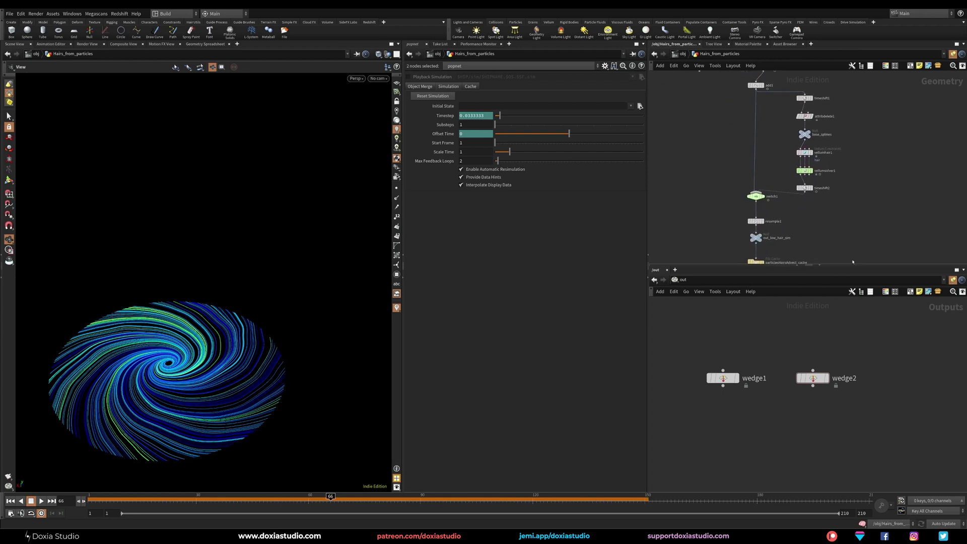
pyautogui.moveTo(849, 194); pyautogui.dragTo(870, 147, button='middle')
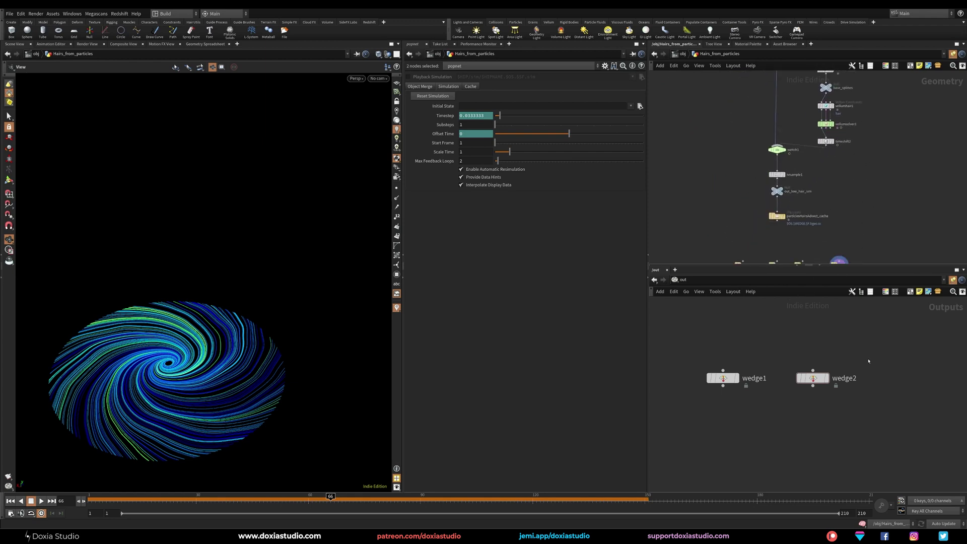
pyautogui.moveTo(876, 233); pyautogui.dragTo(861, 153, button='middle')
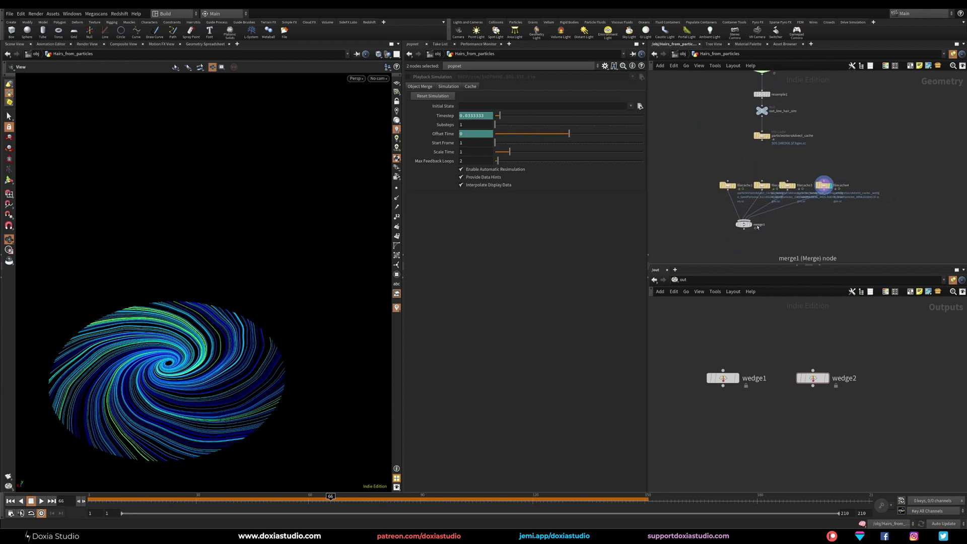
# Display the Merge node and scrub the timeline to inspect the combined hair simulation from different angles.
pyautogui.click(751, 225)
pyautogui.click(743, 225)
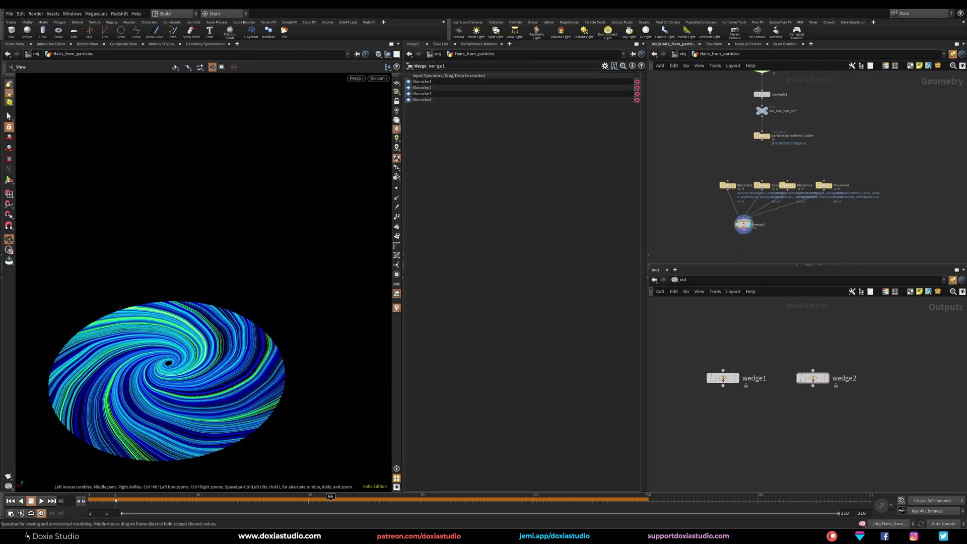
pyautogui.moveTo(115, 500); pyautogui.dragTo(861, 467)
pyautogui.moveTo(283, 239); pyautogui.dragTo(166, 223)
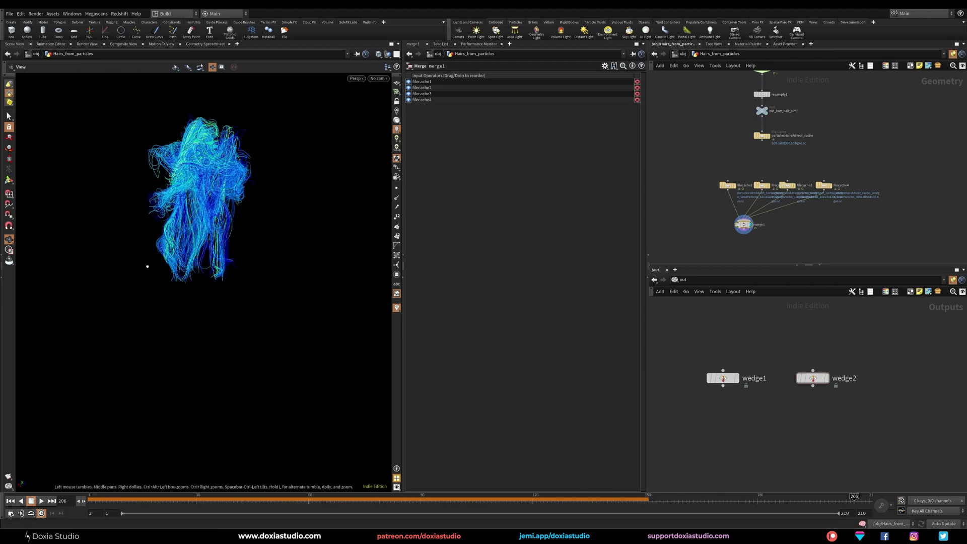
pyautogui.click(349, 500)
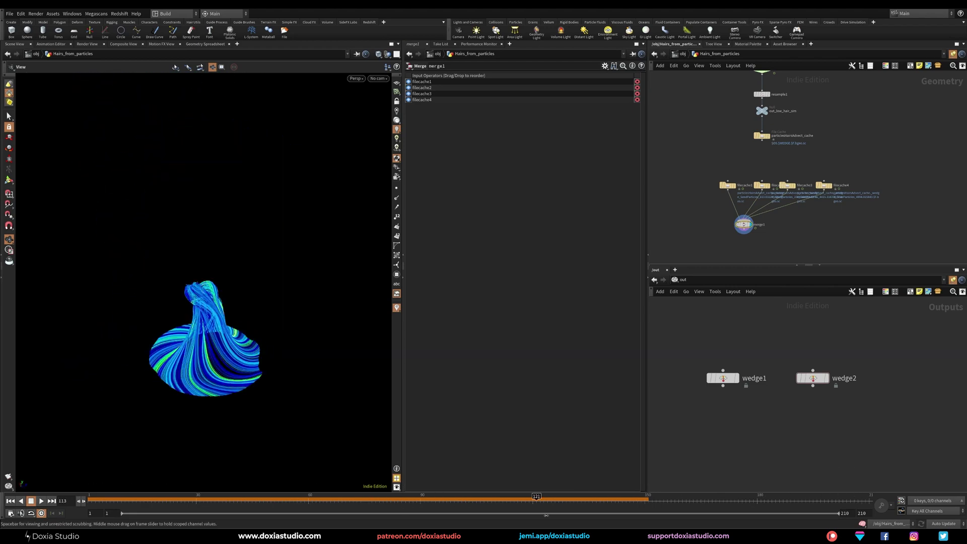
# Add a Null node below the Merge node and name it out_hairs.
pyautogui.moveTo(790, 256); pyautogui.dragTo(817, 229, button='middle')
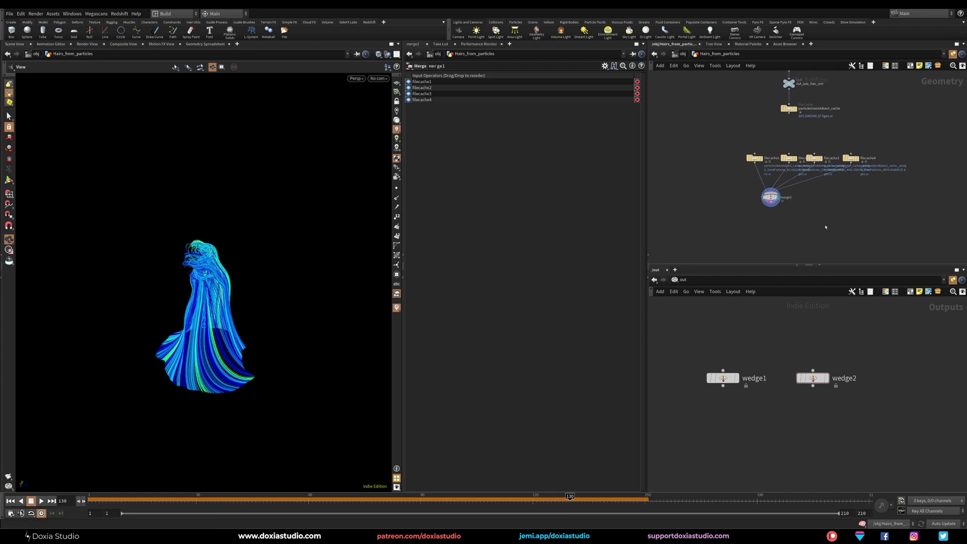
pyautogui.press('Tab')
pyautogui.write('nul')
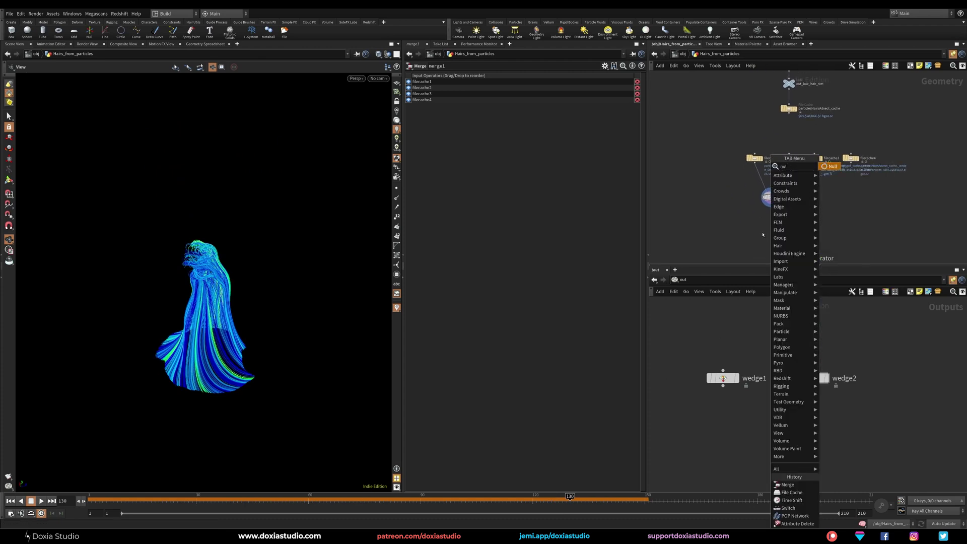
pyautogui.press('Return')
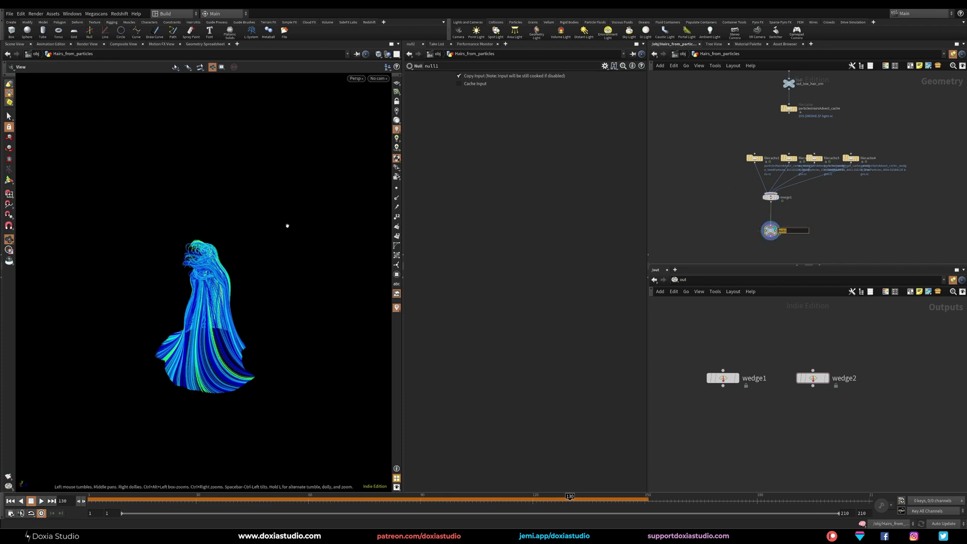
pyautogui.write('out_hairs')
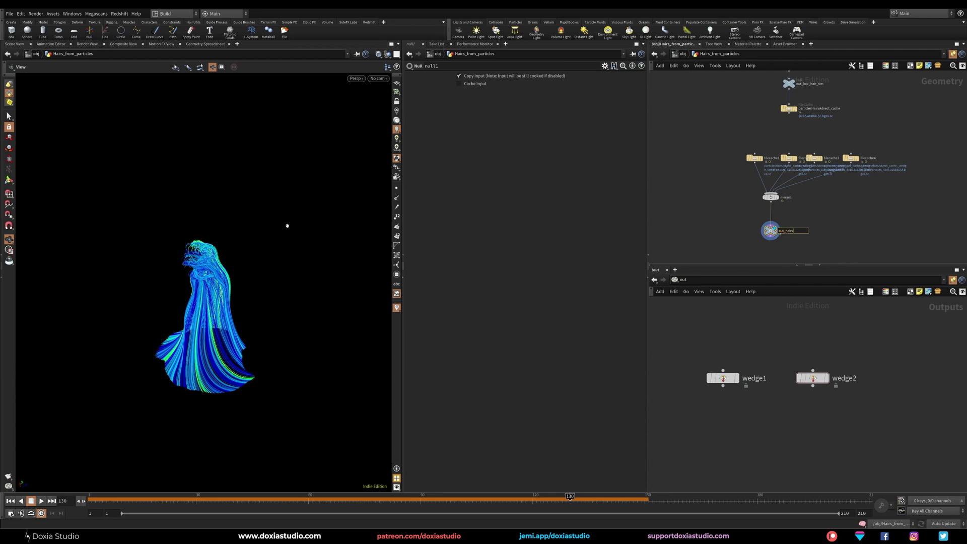
pyautogui.press('Return')
# Inspect the geometry attributes of the Merge node in Hairs_from_particles and of the Merge node in Hairs_pyro.
pyautogui.click(760, 199)
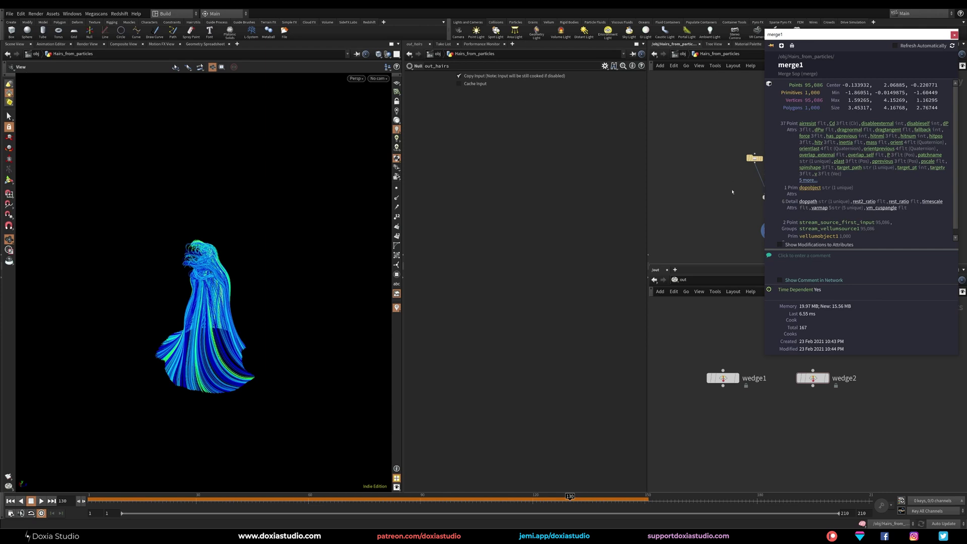
pyautogui.press('u')
pyautogui.moveTo(803, 210); pyautogui.dragTo(802, 245, button='middle')
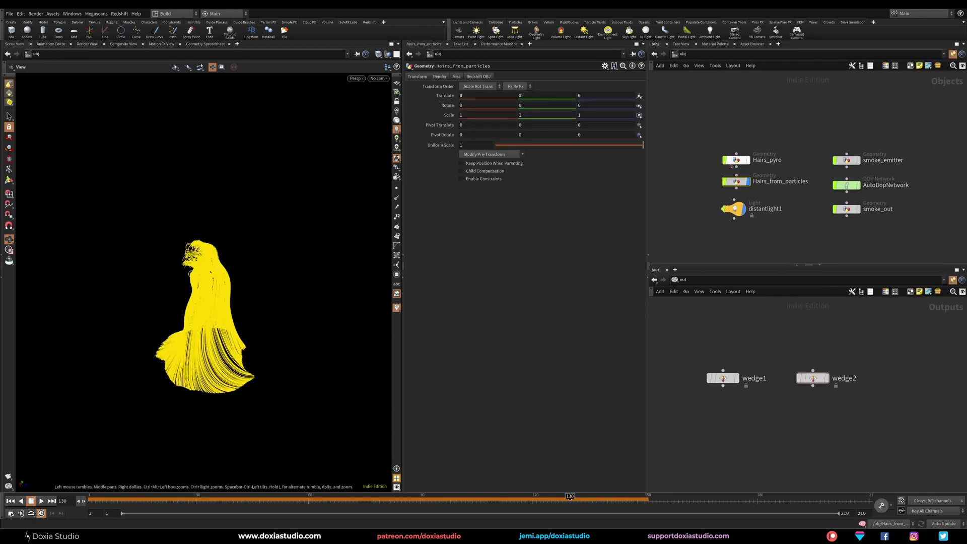
pyautogui.moveTo(740, 160)
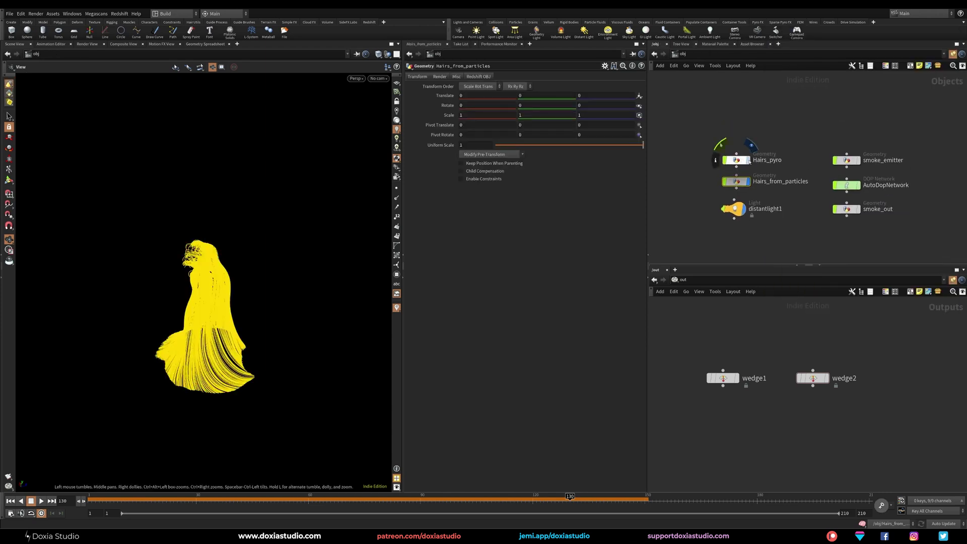
pyautogui.doubleClick(745, 160)
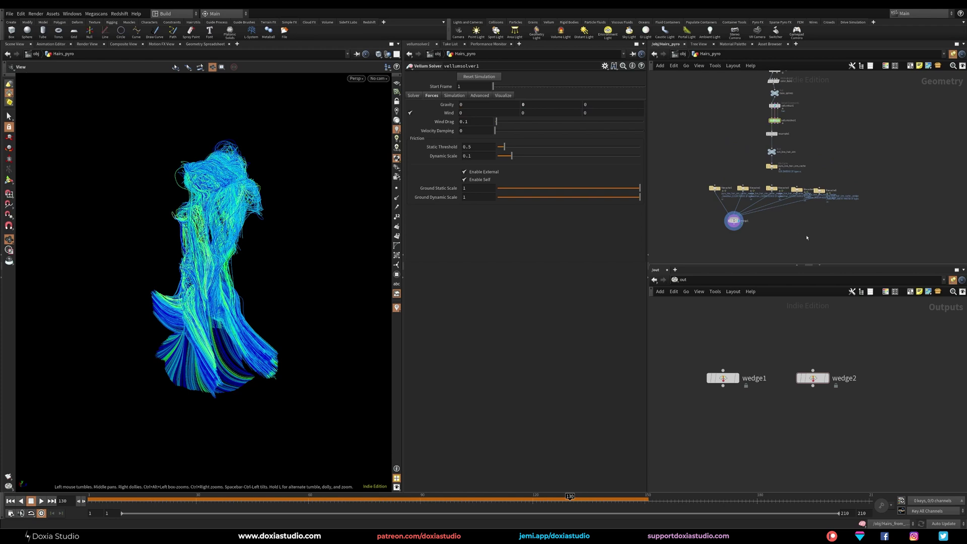
pyautogui.scroll(3, 807, 238)
pyautogui.moveTo(688, 222); pyautogui.dragTo(766, 219, button='middle')
pyautogui.moveTo(735, 202)
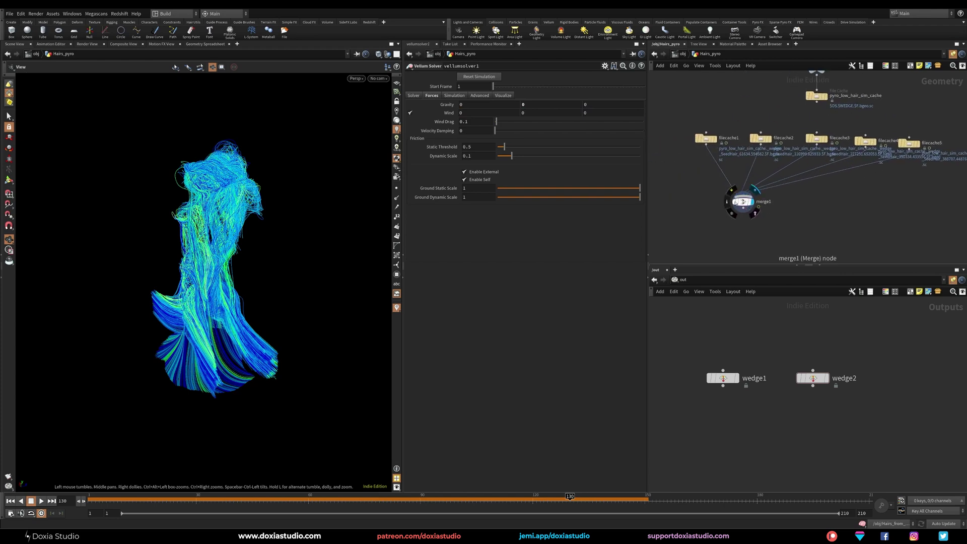
pyautogui.click(727, 201)
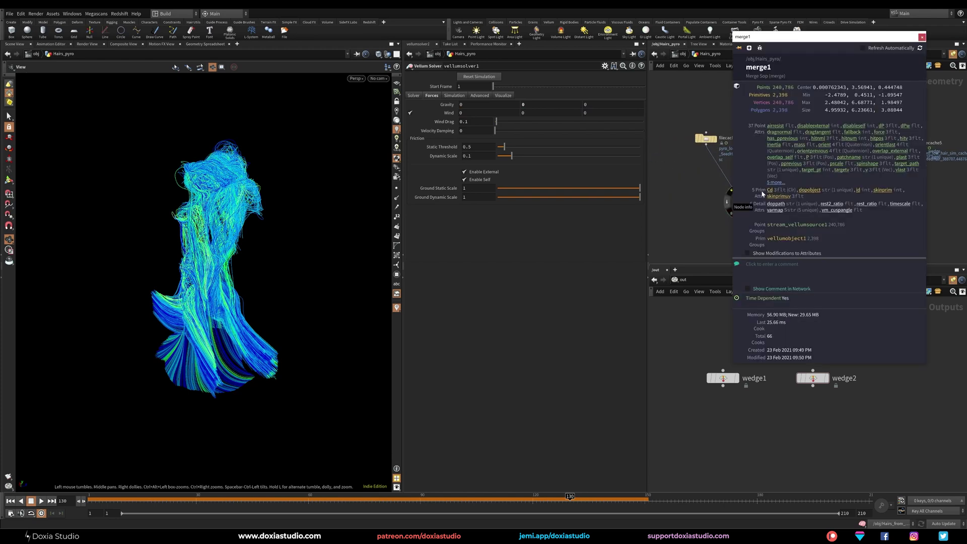
# Add an Attribute Promote below the Merge node in Hairs_pyro, promoting Cd from primitive to point.
pyautogui.press('Tab')
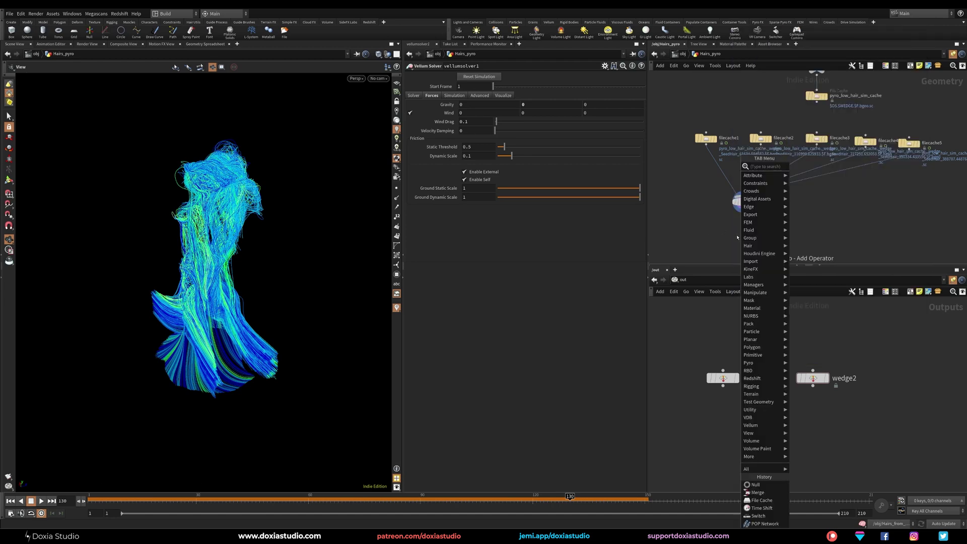
pyautogui.write('attr')
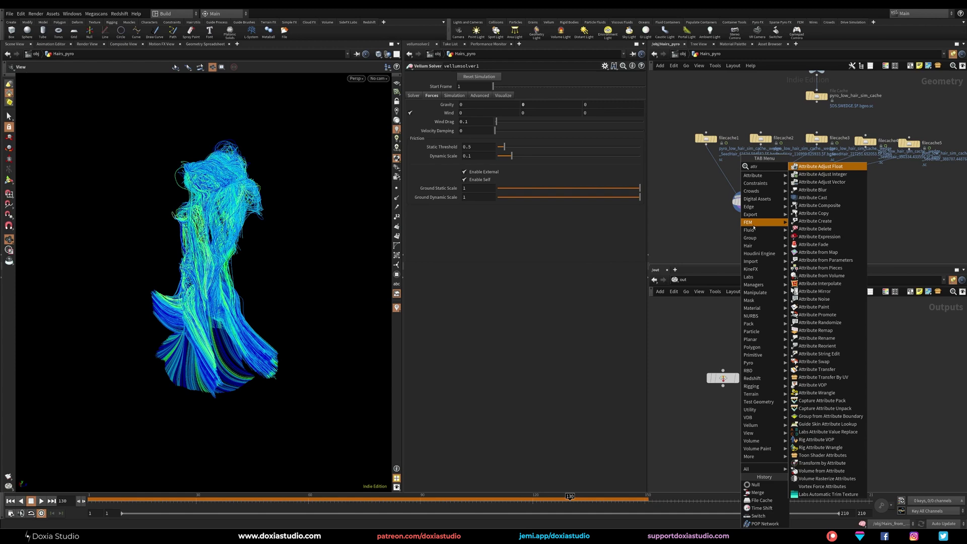
pyautogui.write('pro')
pyautogui.click(802, 167)
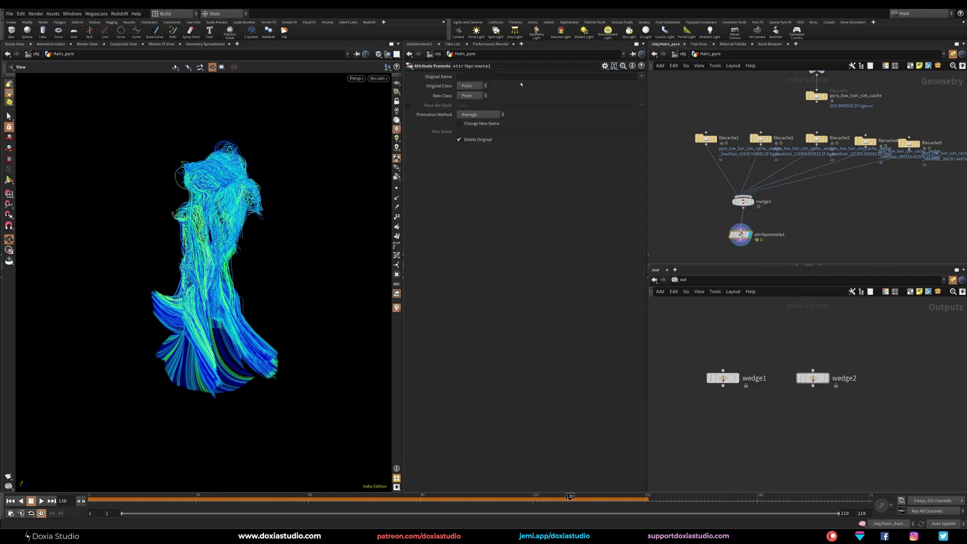
pyautogui.click(474, 85)
pyautogui.click(468, 106)
pyautogui.click(642, 76)
pyautogui.click(646, 85)
# Add a Null node named out_hairs below the Attribute Promote and make it the displayed output.
pyautogui.press('Tab')
pyautogui.write('null')
pyautogui.press('Return')
pyautogui.press('Return')
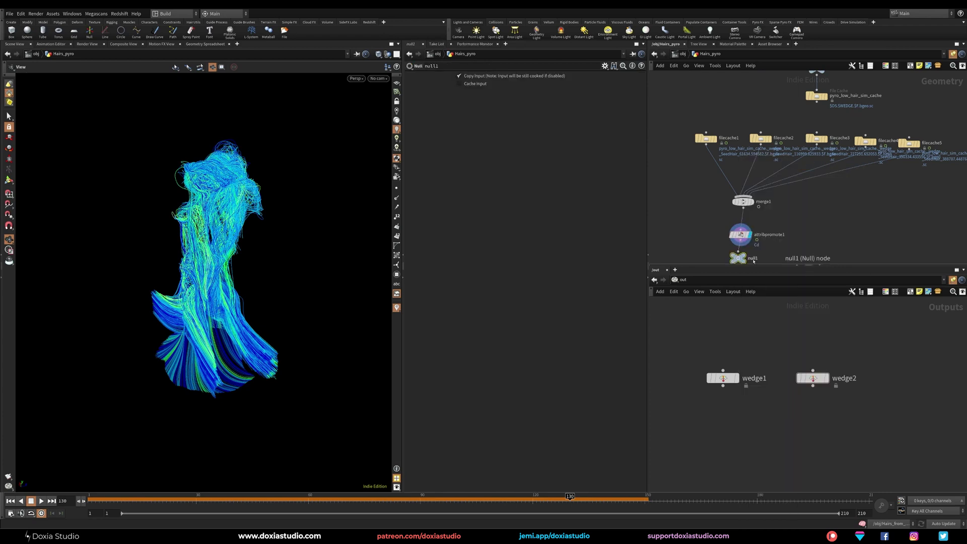
pyautogui.doubleClick(753, 259)
pyautogui.write('out_h')
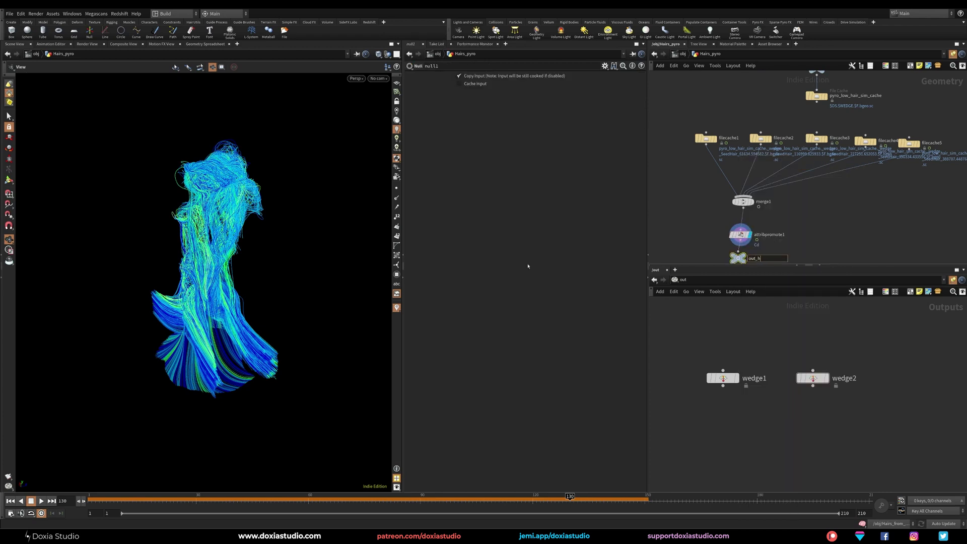
pyautogui.write('airs')
pyautogui.press('Return')
pyautogui.moveTo(745, 252); pyautogui.dragTo(722, 224, button='middle')
pyautogui.click(720, 228)
pyautogui.moveTo(714, 231); pyautogui.dragTo(717, 232)
pyautogui.press('h')
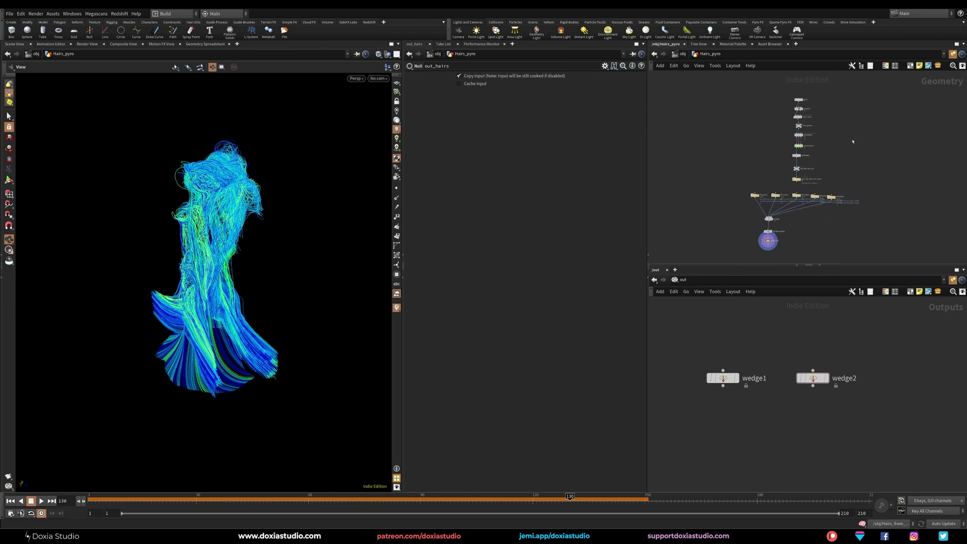
# Examine the Vellum solver in the Hairs_pyro network and return to the object level.
pyautogui.click(798, 145)
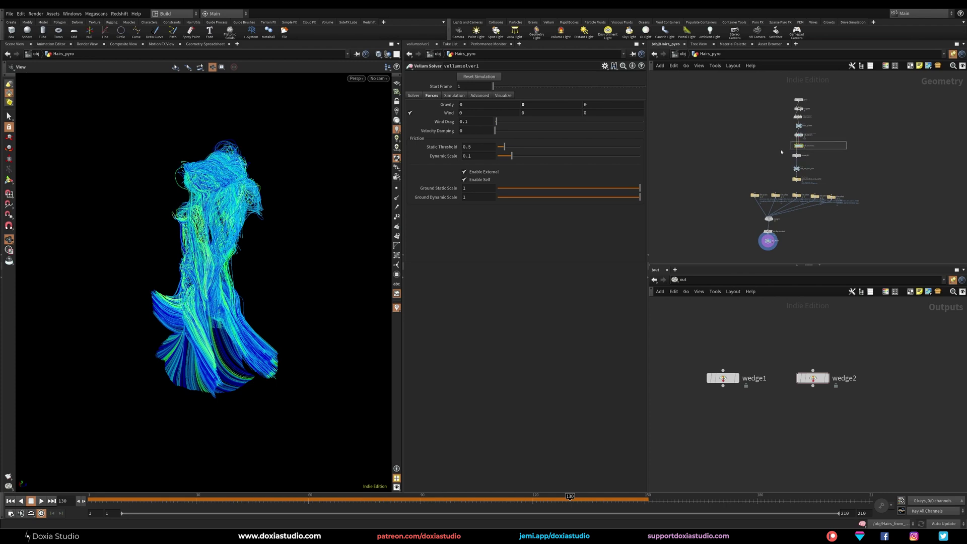
pyautogui.moveTo(859, 139); pyautogui.dragTo(773, 156)
pyautogui.press('u')
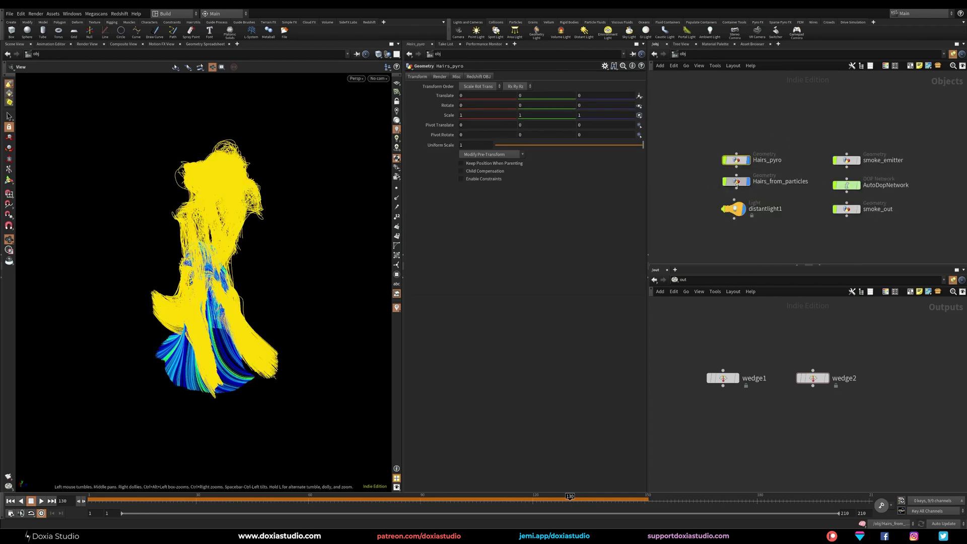
# Open the Hairs_from_particles network and review its node chain from the particle networks down to the out_hairs node.
pyautogui.doubleClick(736, 182)
pyautogui.moveTo(736, 161); pyautogui.dragTo(714, 247, button='middle')
pyautogui.moveTo(717, 91); pyautogui.dragTo(720, 250, button='middle')
pyautogui.scroll(-1, 715, 202)
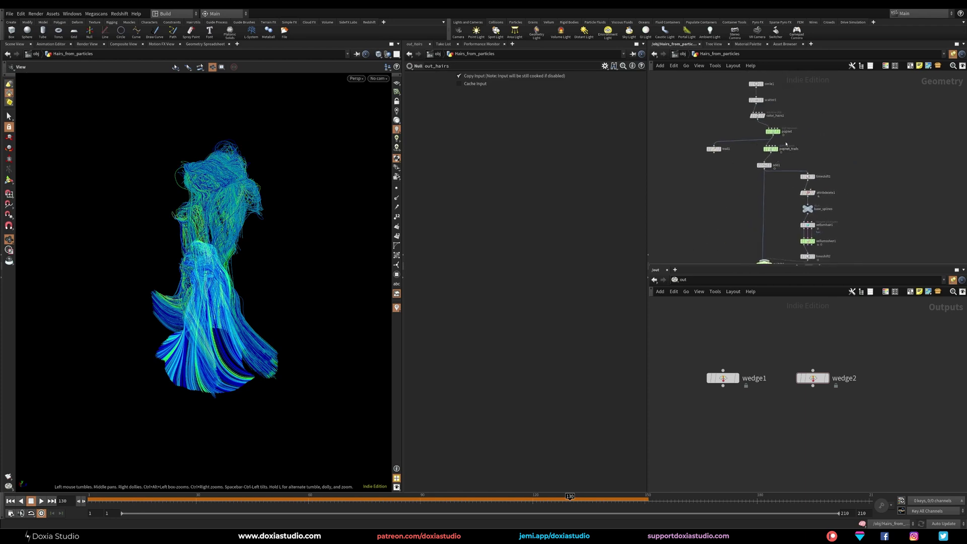
pyautogui.moveTo(873, 148); pyautogui.dragTo(854, 129, button='middle')
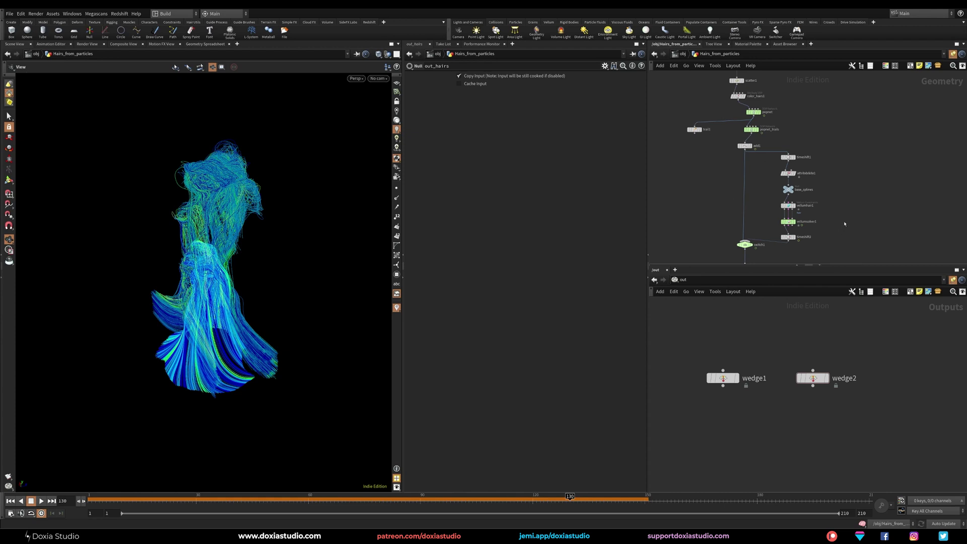
pyautogui.moveTo(845, 223); pyautogui.dragTo(851, 176, button='middle')
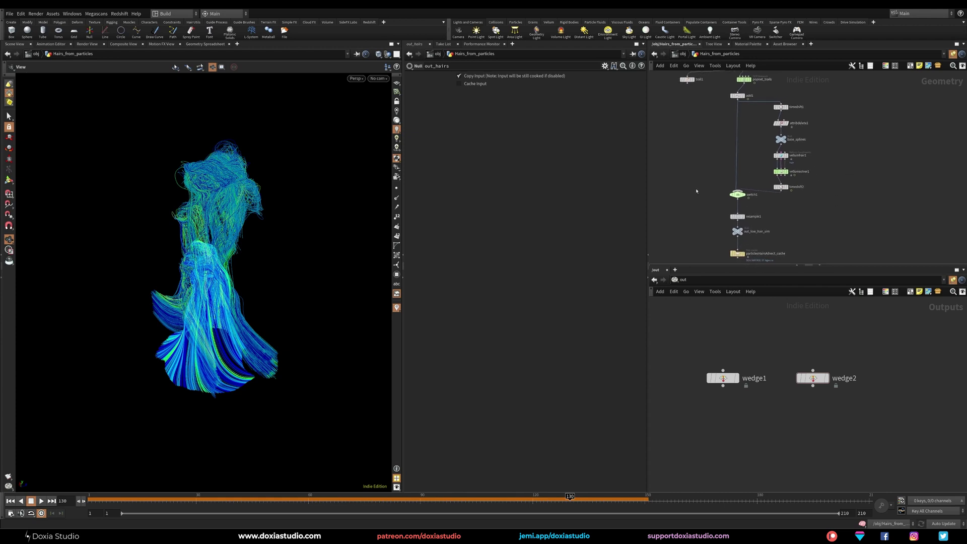
pyautogui.moveTo(696, 191); pyautogui.dragTo(699, 239, button='middle')
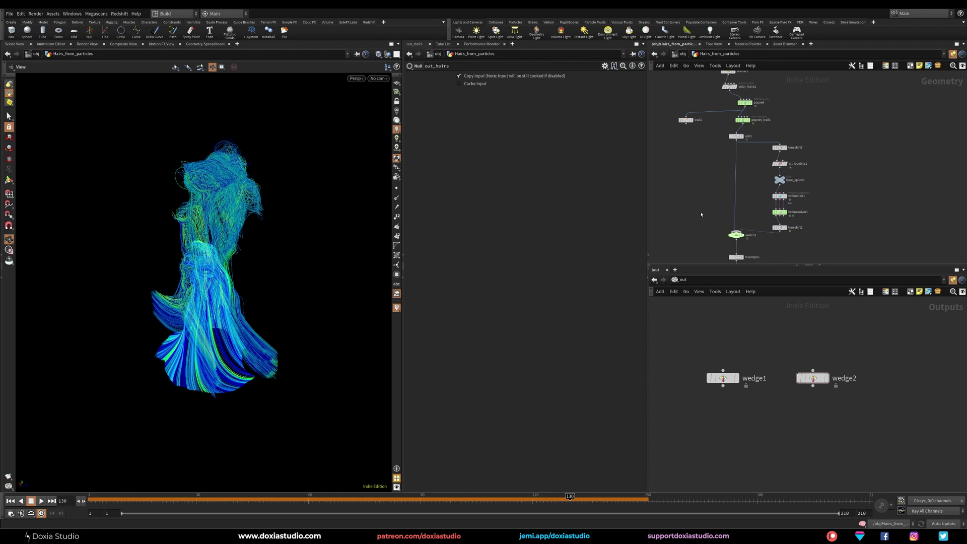
pyautogui.moveTo(703, 197); pyautogui.dragTo(694, 147, button='middle')
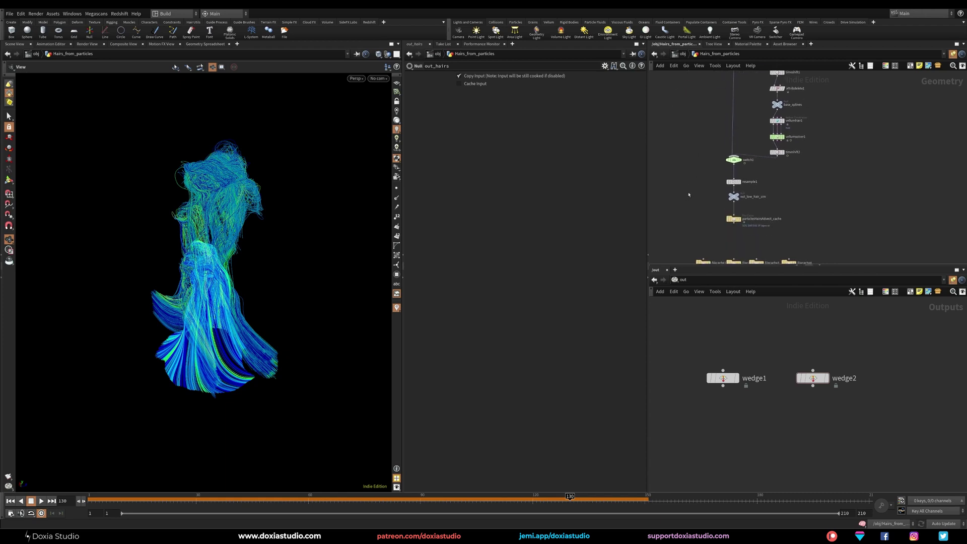
pyautogui.moveTo(695, 191); pyautogui.dragTo(688, 143, button='middle')
pyautogui.moveTo(675, 181); pyautogui.dragTo(670, 149, button='middle')
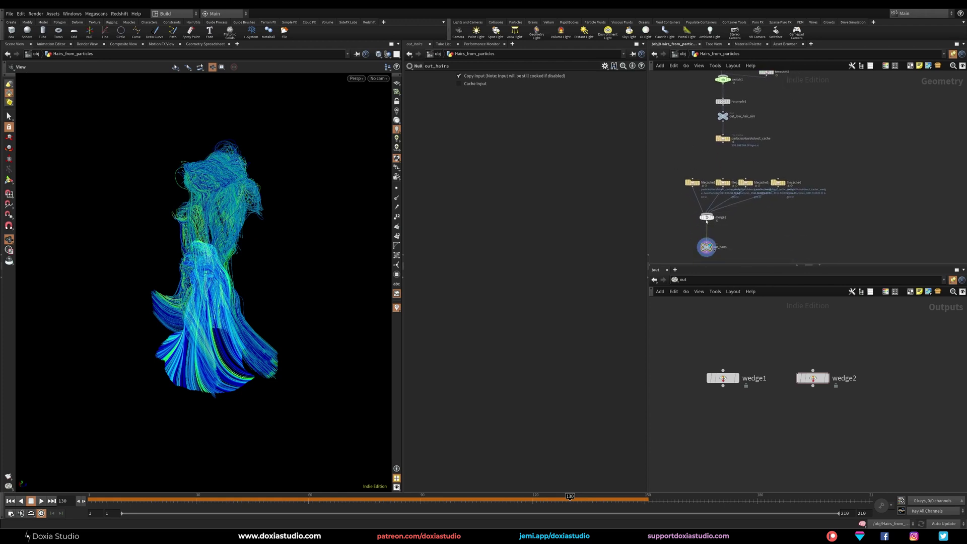
# Centre the Merge and out_hairs nodes beneath the file caches in Hairs_from_particles and return to the object level.
pyautogui.moveTo(709, 219); pyautogui.dragTo(729, 241)
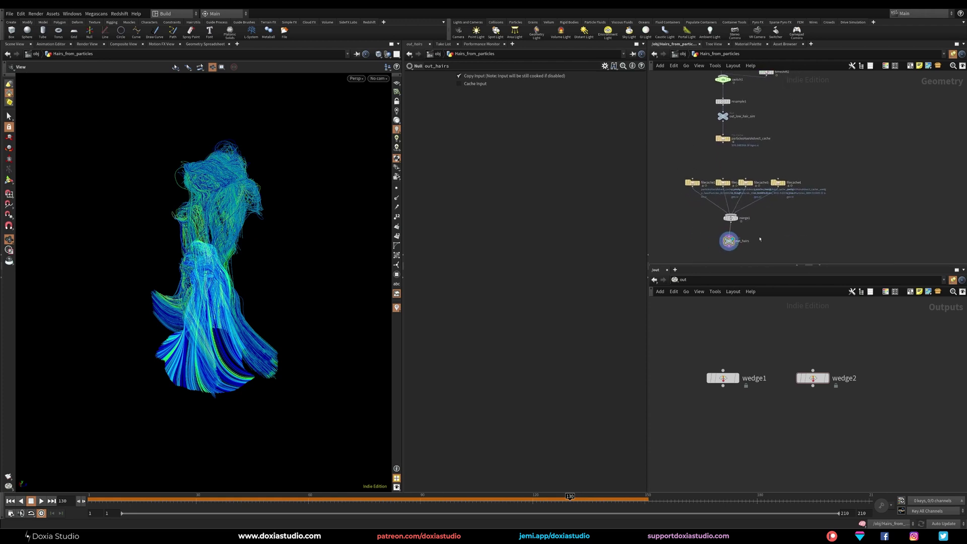
pyautogui.press('u')
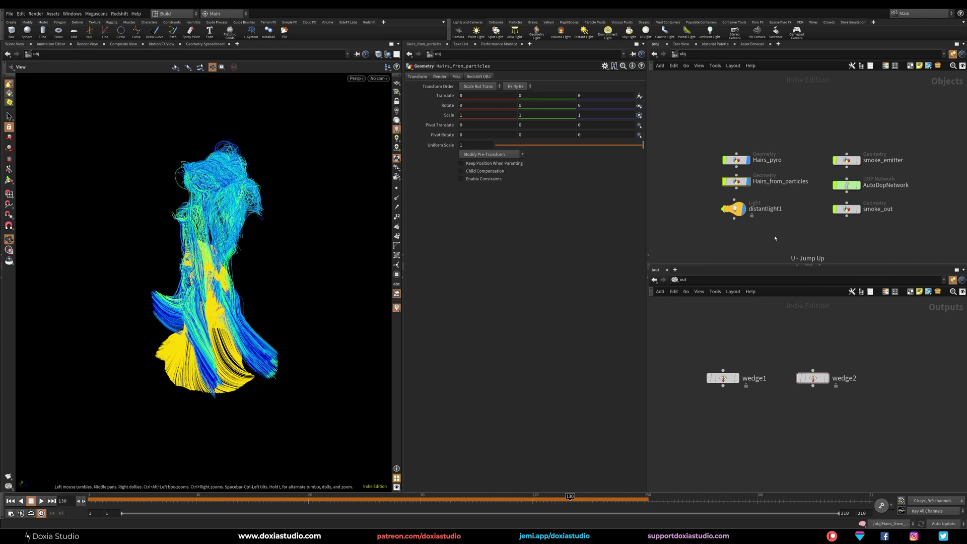
pyautogui.click(775, 231)
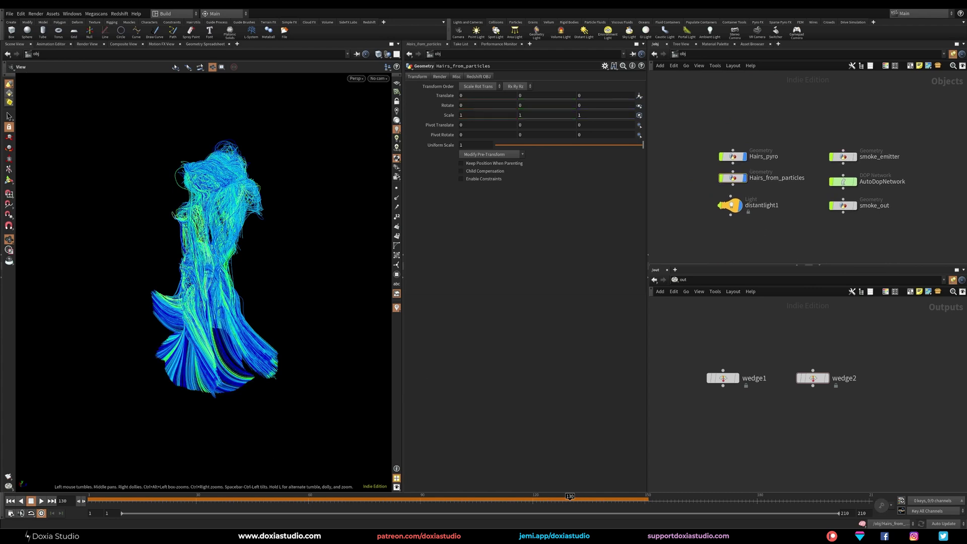
# Switch to the other Houdini window with the Redshift hair scene, go up to the object level and look through cam1.
pyautogui.moveTo(197, 536)
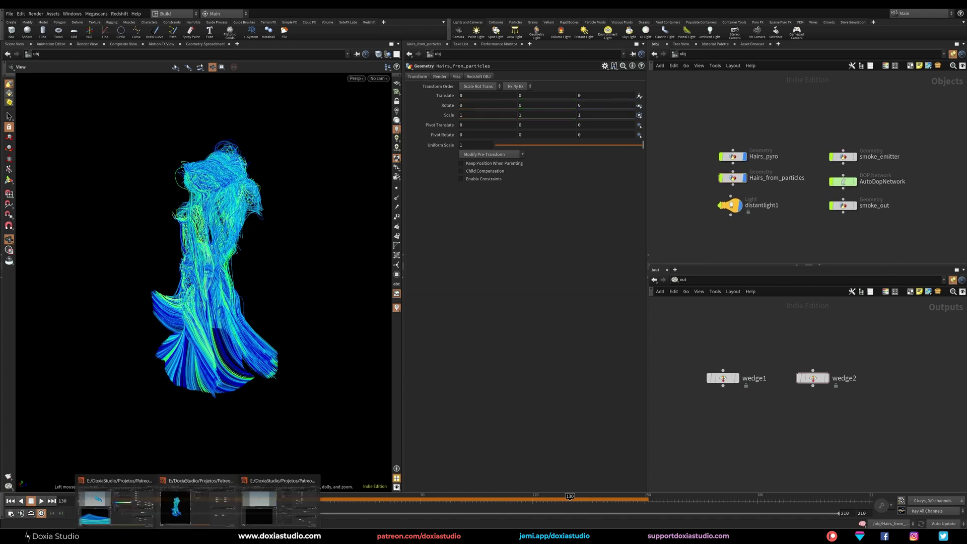
pyautogui.click(131, 516)
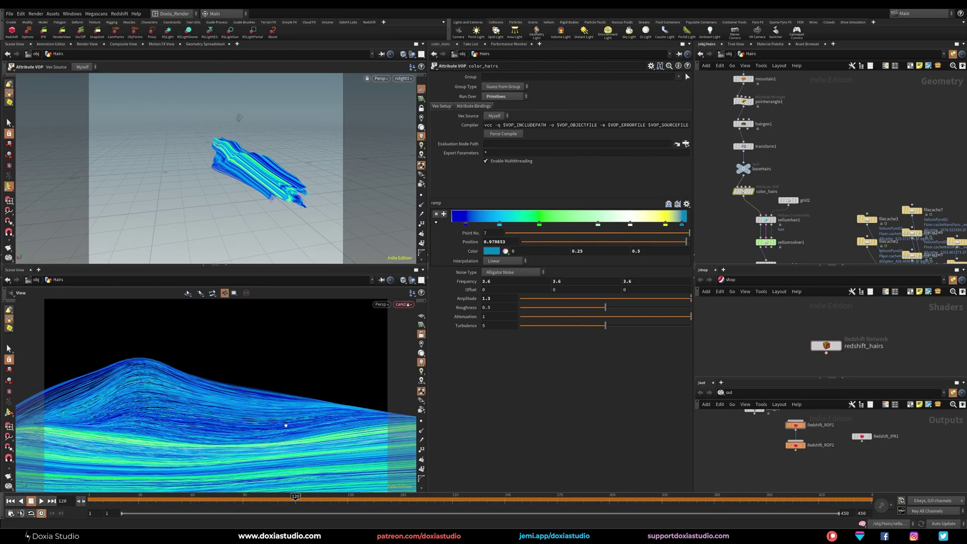
pyautogui.press('u')
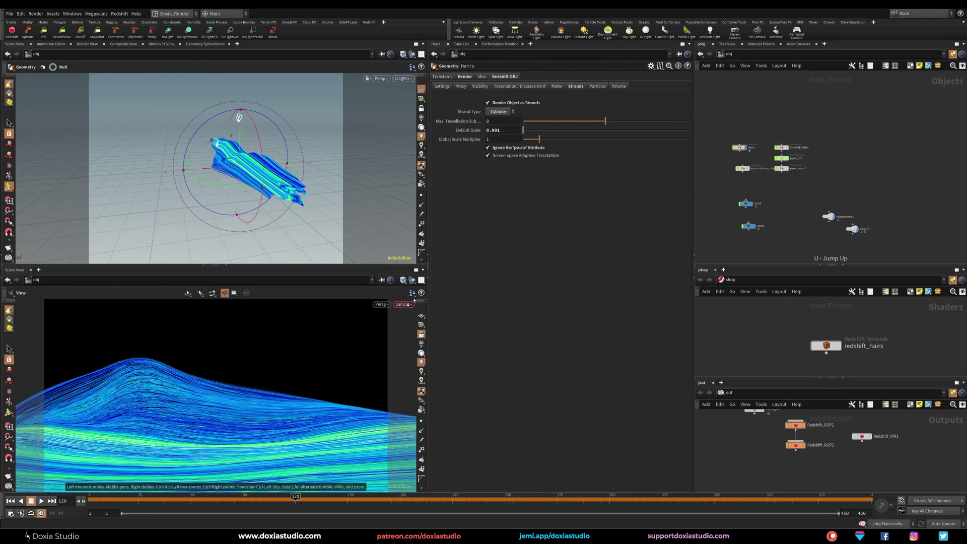
pyautogui.click(403, 305)
pyautogui.click(408, 341)
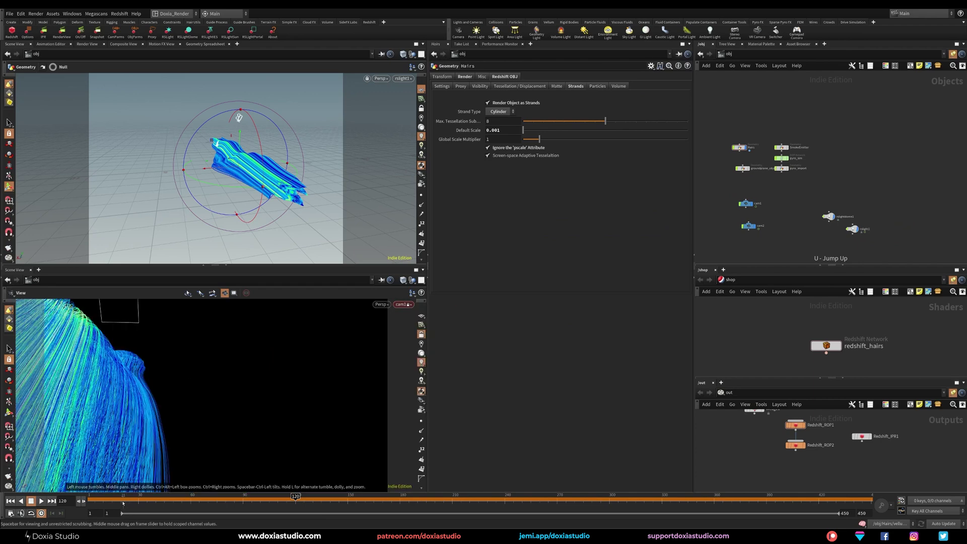
# Scrub the timeline to frame 206 to review the hair animation in the perspective and cam1 views.
pyautogui.click(115, 499)
pyautogui.click(197, 499)
pyautogui.click(261, 500)
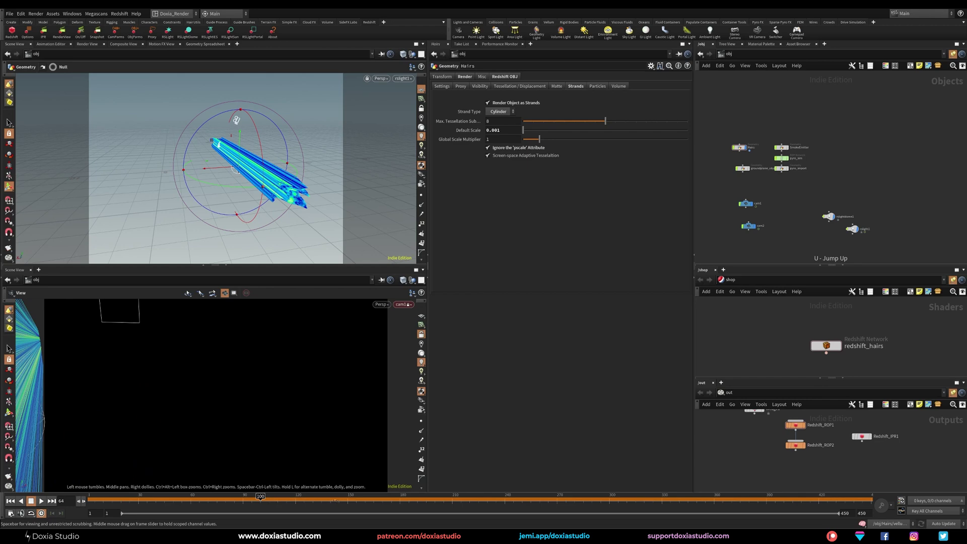
pyautogui.click(339, 500)
pyautogui.moveTo(431, 501); pyautogui.dragTo(510, 496)
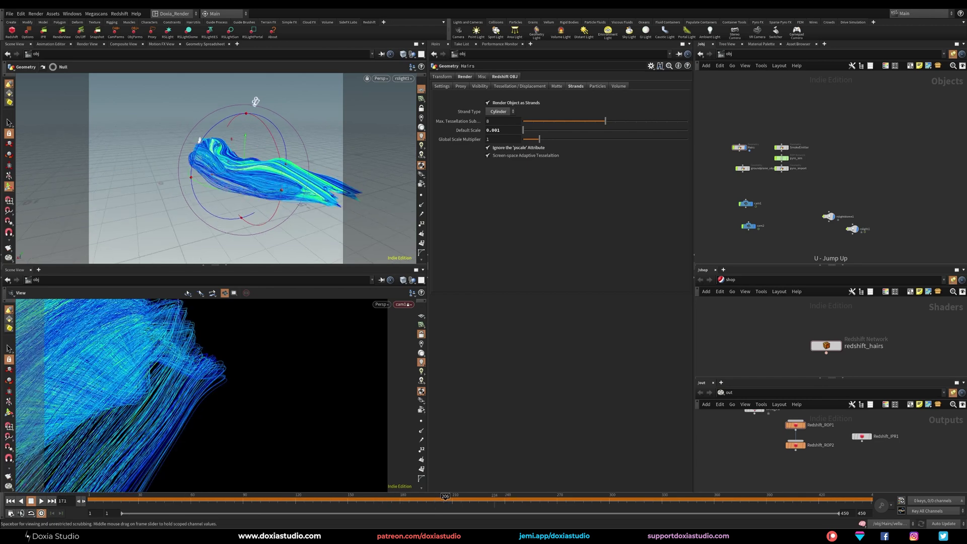
# Examine the hairs from several angles, return to frame 1 and inspect the scene's object nodes.
pyautogui.keyDown('alt'); pyautogui.moveTo(297, 177); pyautogui.dragTo(267, 189); pyautogui.keyUp('alt')
pyautogui.scroll(-5, 268, 189)
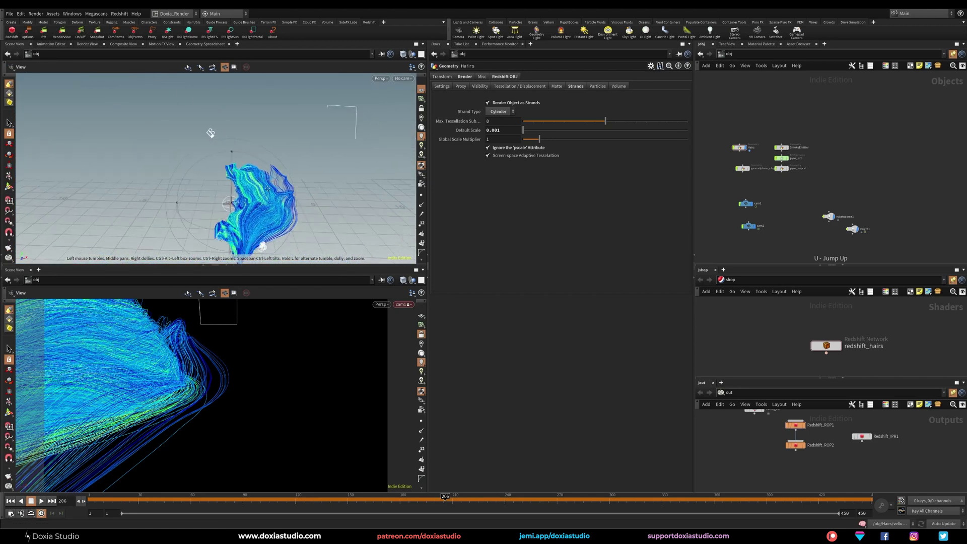
pyautogui.keyDown('alt'); pyautogui.moveTo(267, 189); pyautogui.dragTo(250, 177, button='middle'); pyautogui.keyUp('alt')
pyautogui.keyDown('alt'); pyautogui.moveTo(251, 177); pyautogui.dragTo(214, 178); pyautogui.keyUp('alt')
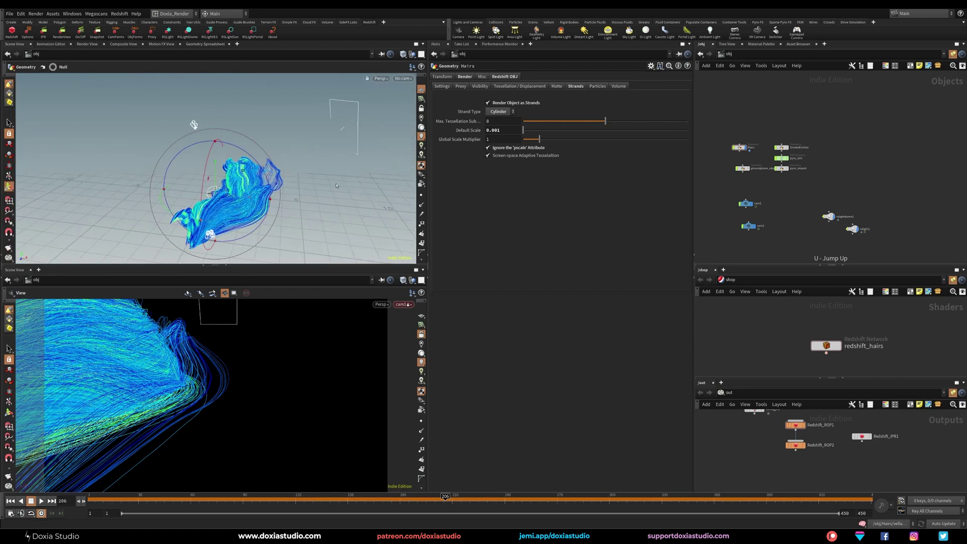
pyautogui.hotkey('space', 'g')
pyautogui.keyDown('alt'); pyautogui.moveTo(331, 189); pyautogui.dragTo(234, 197); pyautogui.keyUp('alt')
pyautogui.click(92, 499)
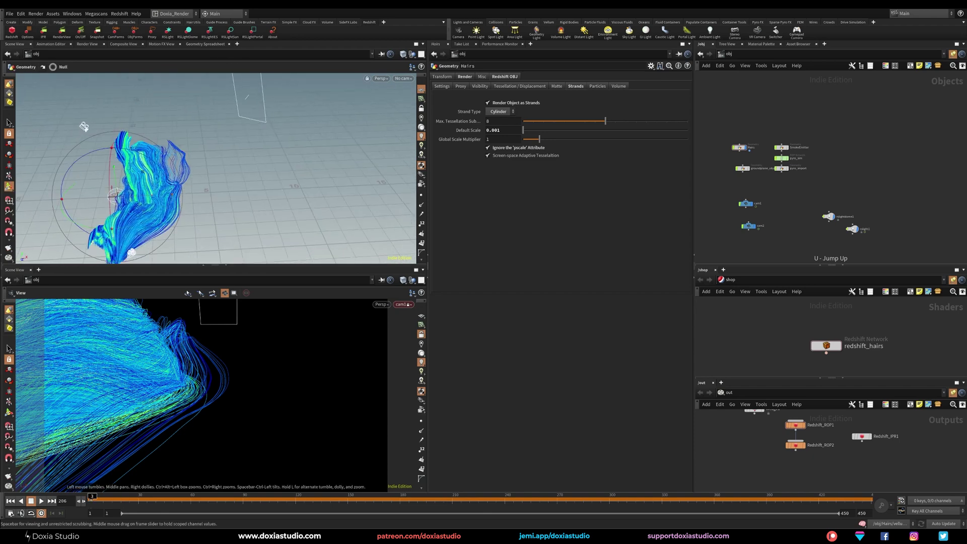
pyautogui.moveTo(111, 187)
pyautogui.keyDown('alt'); pyautogui.mouseDown()
pyautogui.moveTo(165, 169)
pyautogui.moveTo(94, 170)
pyautogui.moveTo(106, 180)
pyautogui.mouseUp(); pyautogui.keyUp('alt')
pyautogui.scroll(4, 794, 185)
pyautogui.moveTo(792, 191); pyautogui.dragTo(815, 205, button='middle')
pyautogui.scroll(2, 784, 208)
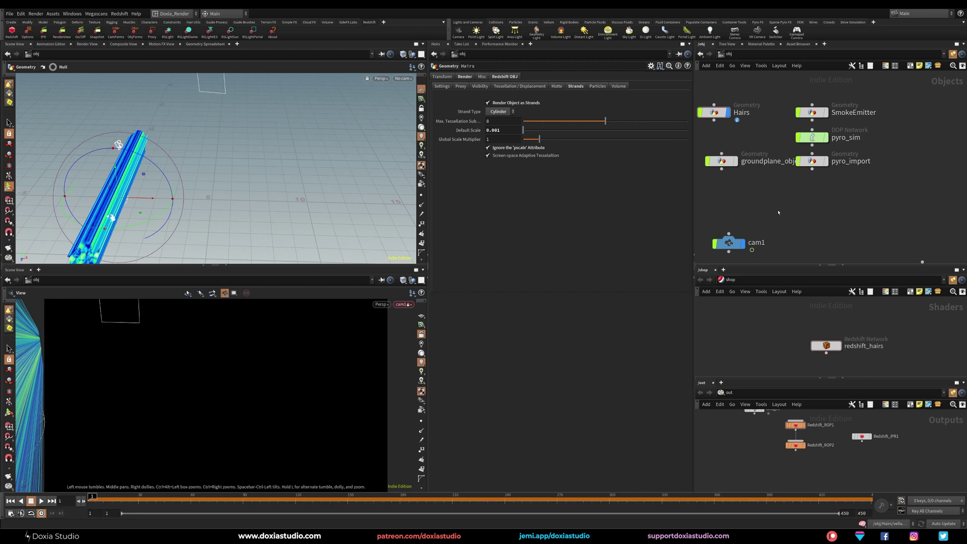
# Switch back to the Hairs_pyro scene, display smoke_out and scrub the timeline to compare the smoke with the hairs.
pyautogui.hotkey('alt', 'Tab')
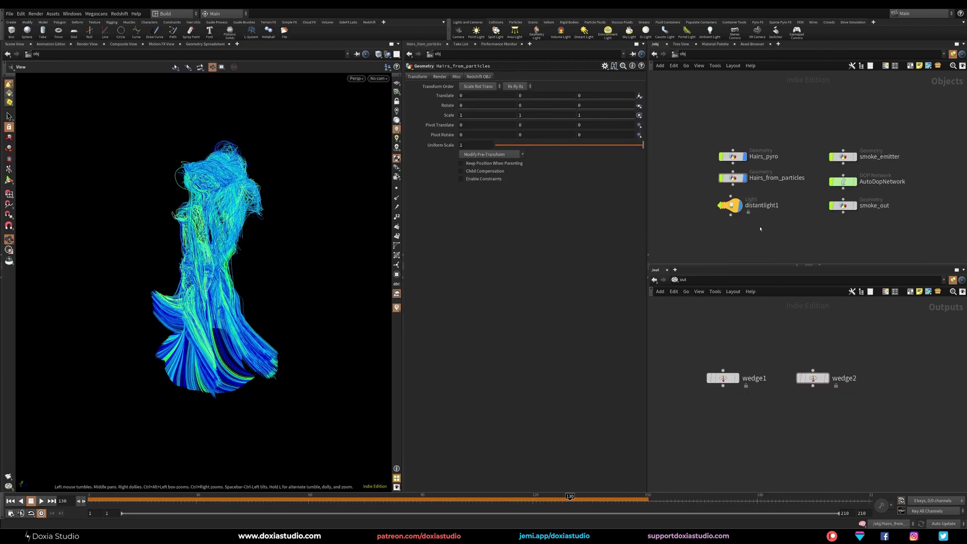
pyautogui.click(855, 206)
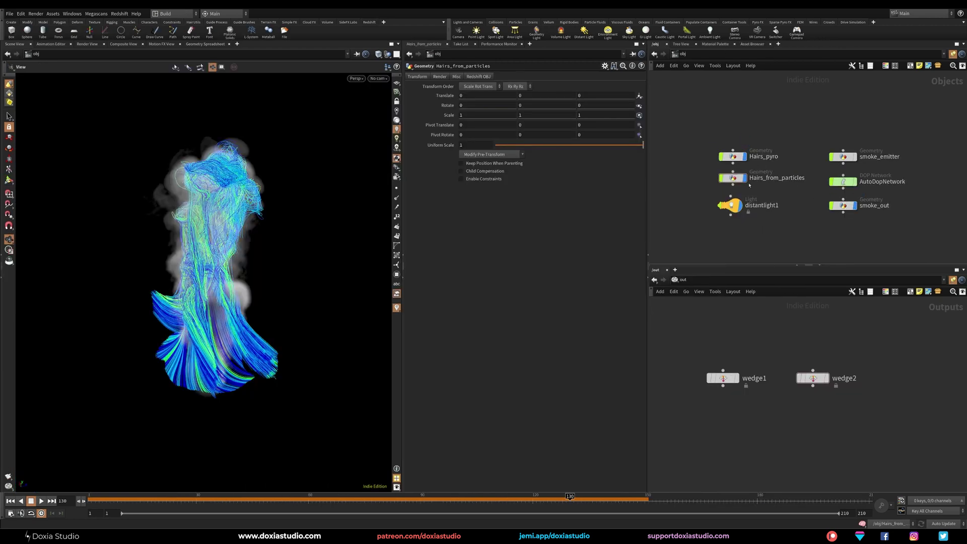
pyautogui.click(844, 205)
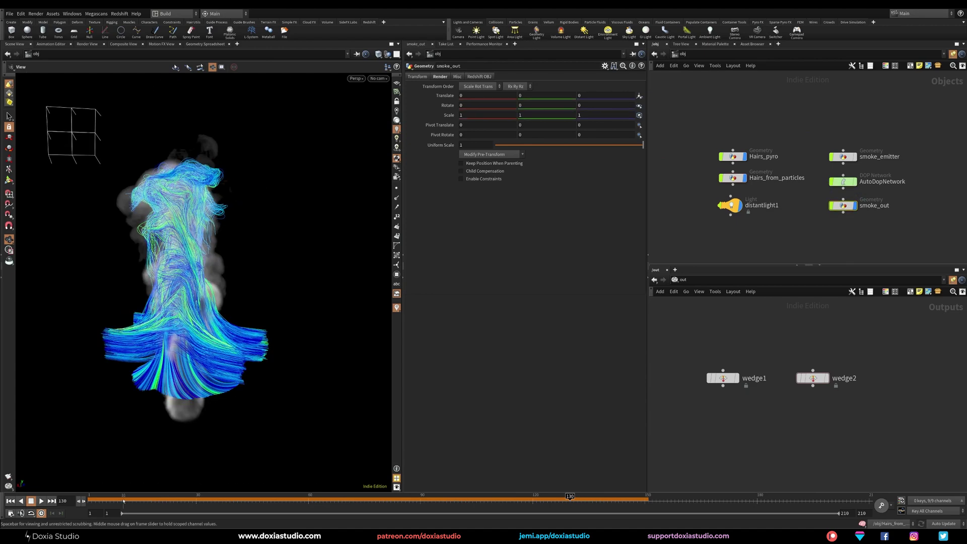
pyautogui.click(262, 498)
pyautogui.moveTo(285, 488); pyautogui.dragTo(521, 495)
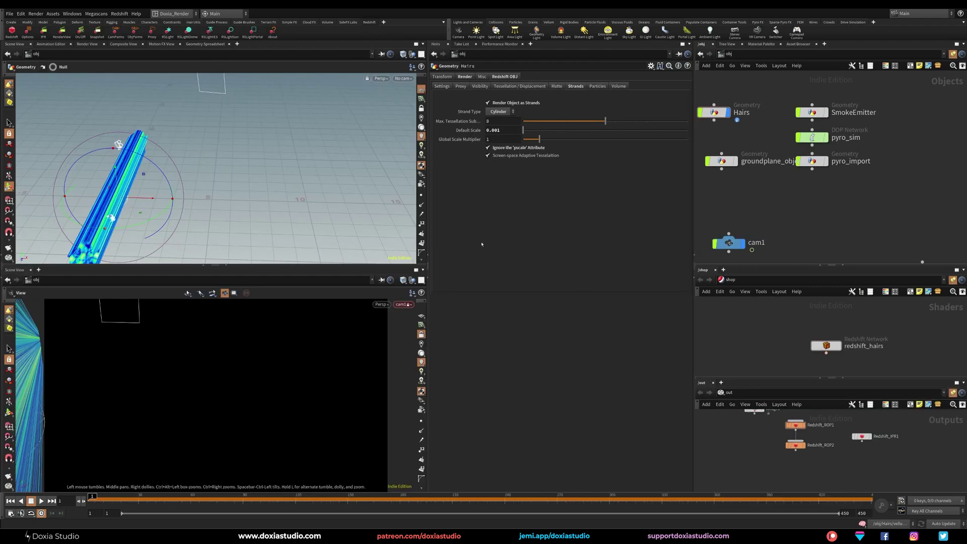
# In the Redshift hair scene, display pyro_import and hide Hairs, placing groundplane_object1 directly beneath the Hairs node.
pyautogui.click(826, 161)
pyautogui.click(812, 162)
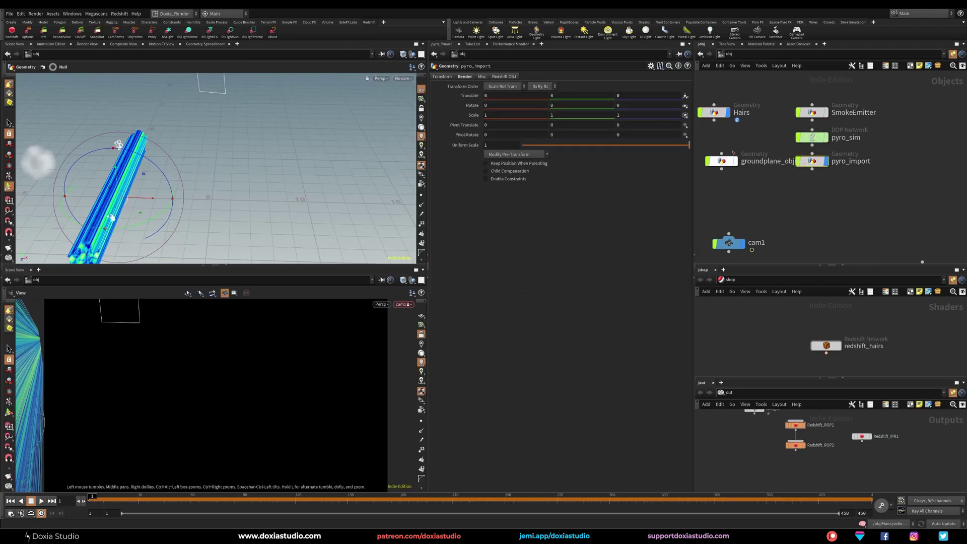
pyautogui.click(727, 113)
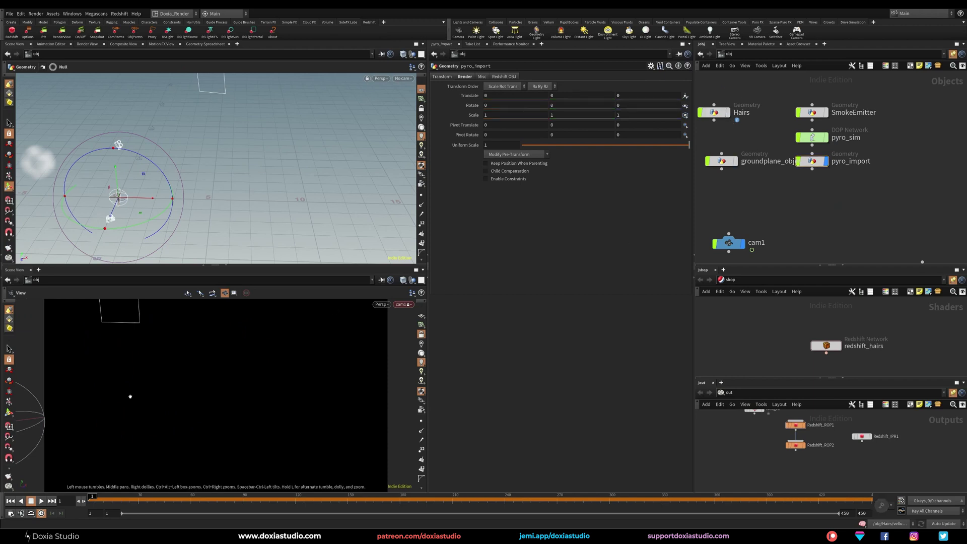
pyautogui.moveTo(722, 161); pyautogui.dragTo(714, 173)
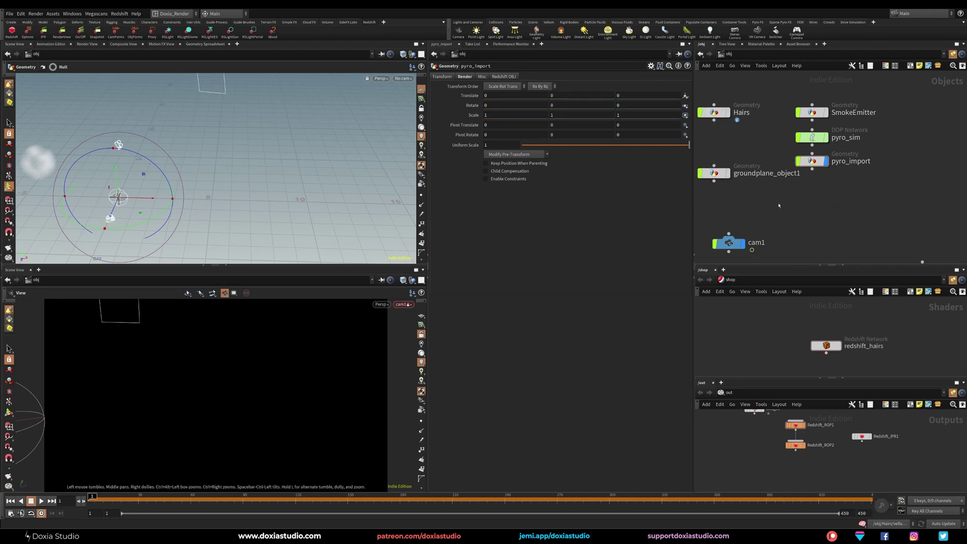
# Scrub through the pyro_import smoke from a lower viewing angle and return to frame 1.
pyautogui.moveTo(93, 498)
pyautogui.mouseDown()
pyautogui.moveTo(433, 488)
pyautogui.moveTo(337, 489)
pyautogui.mouseUp()
pyautogui.keyDown('alt'); pyautogui.moveTo(133, 201); pyautogui.dragTo(136, 163); pyautogui.keyUp('alt')
pyautogui.keyDown('alt'); pyautogui.moveTo(135, 164); pyautogui.dragTo(220, 158, button='middle'); pyautogui.keyUp('alt')
pyautogui.click(10, 501)
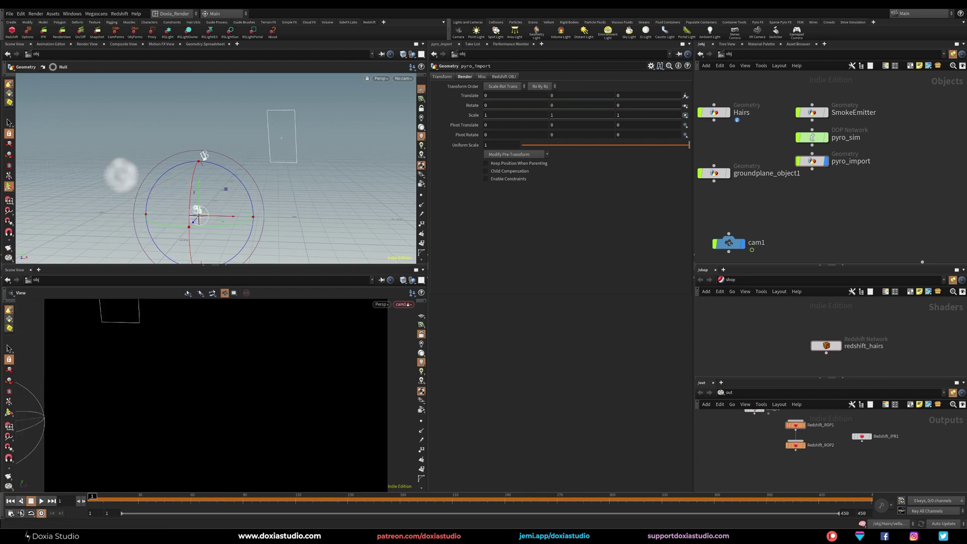
# Open the pyro_sim network, inspect the Buoyancy Dir values of pyrosolver1 and return to the object level.
pyautogui.doubleClick(814, 138)
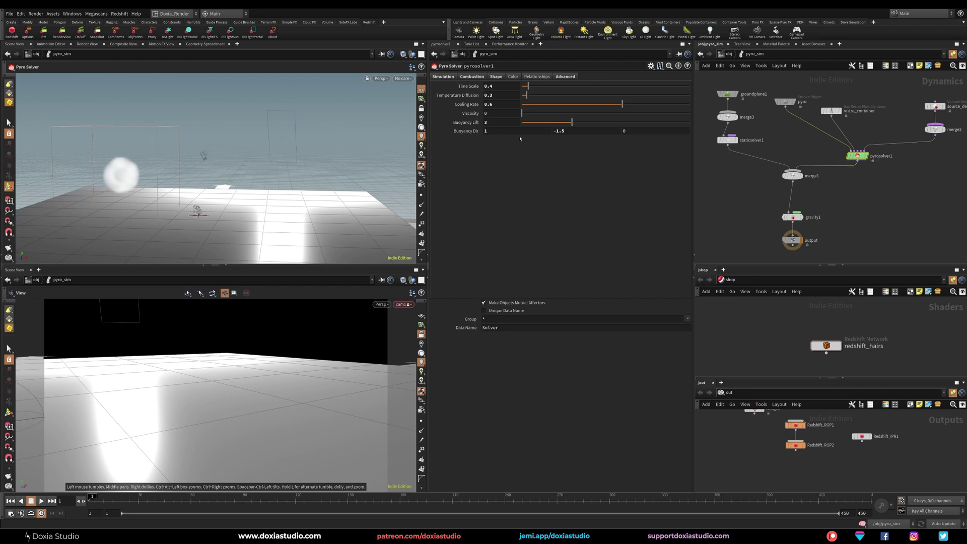
pyautogui.click(494, 145)
pyautogui.click(492, 130)
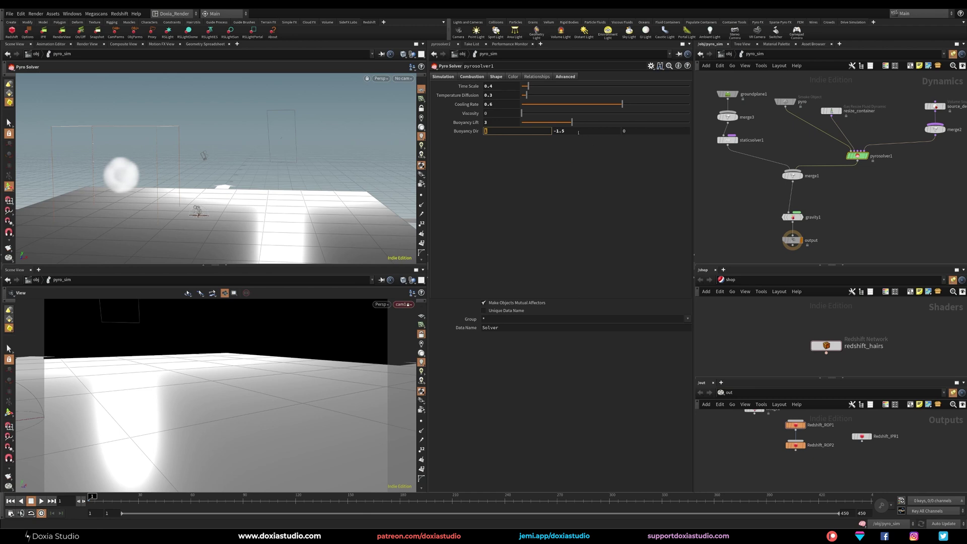
pyautogui.click(558, 131)
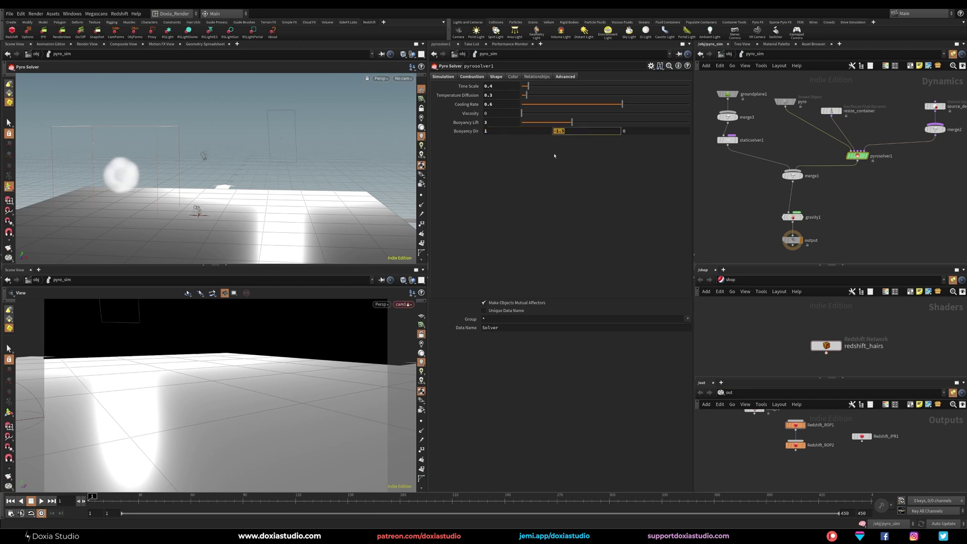
pyautogui.press('Return')
pyautogui.press('u')
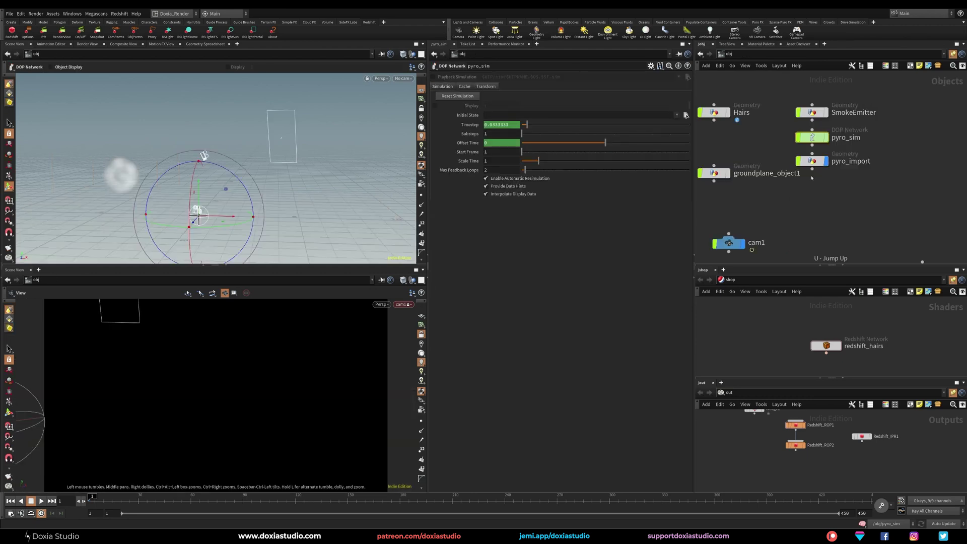
# Scrub the smoke simulation to frame 214 and examine the pyro_import volume from a higher angle.
pyautogui.click(812, 162)
pyautogui.moveTo(93, 497); pyautogui.dragTo(459, 495)
pyautogui.keyDown('alt'); pyautogui.moveTo(230, 132); pyautogui.dragTo(246, 175); pyautogui.keyUp('alt')
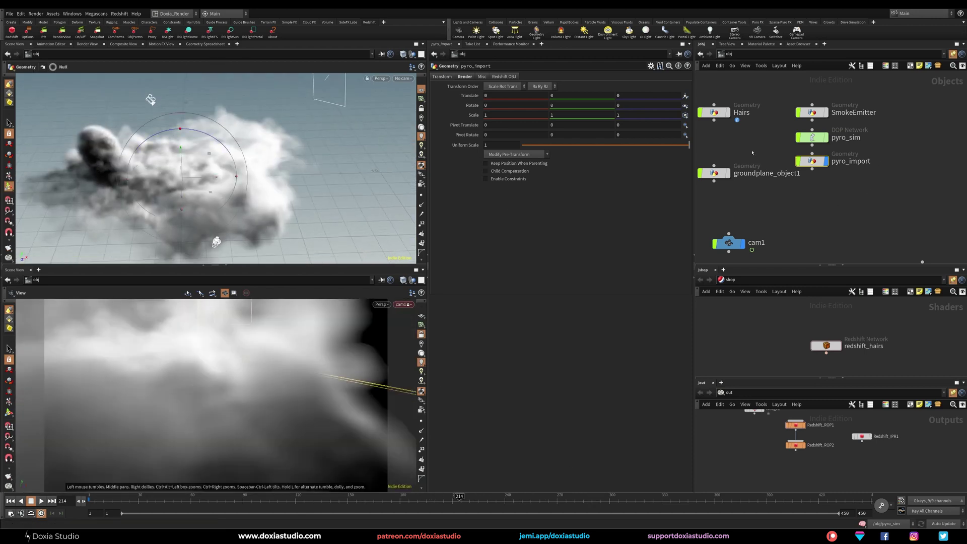
pyautogui.moveTo(768, 150); pyautogui.dragTo(824, 142, button='middle')
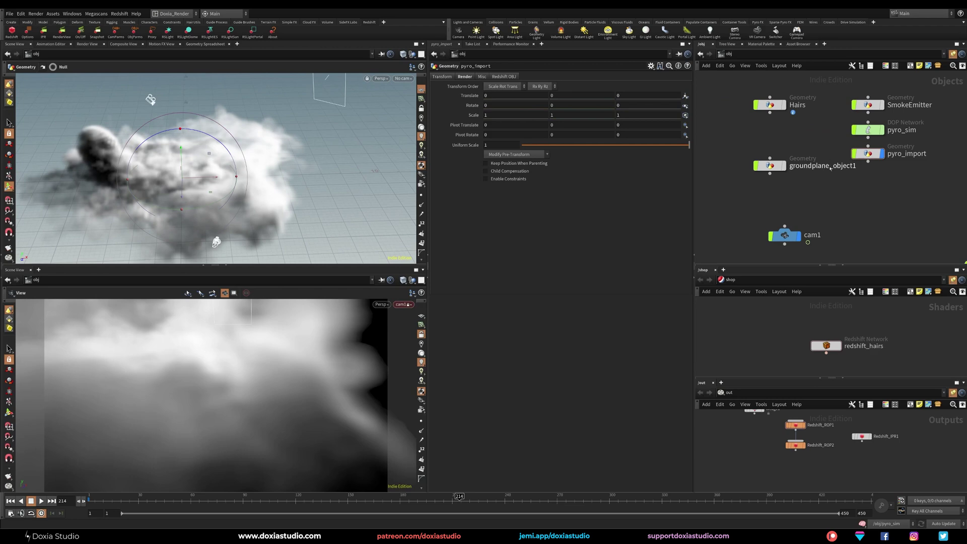